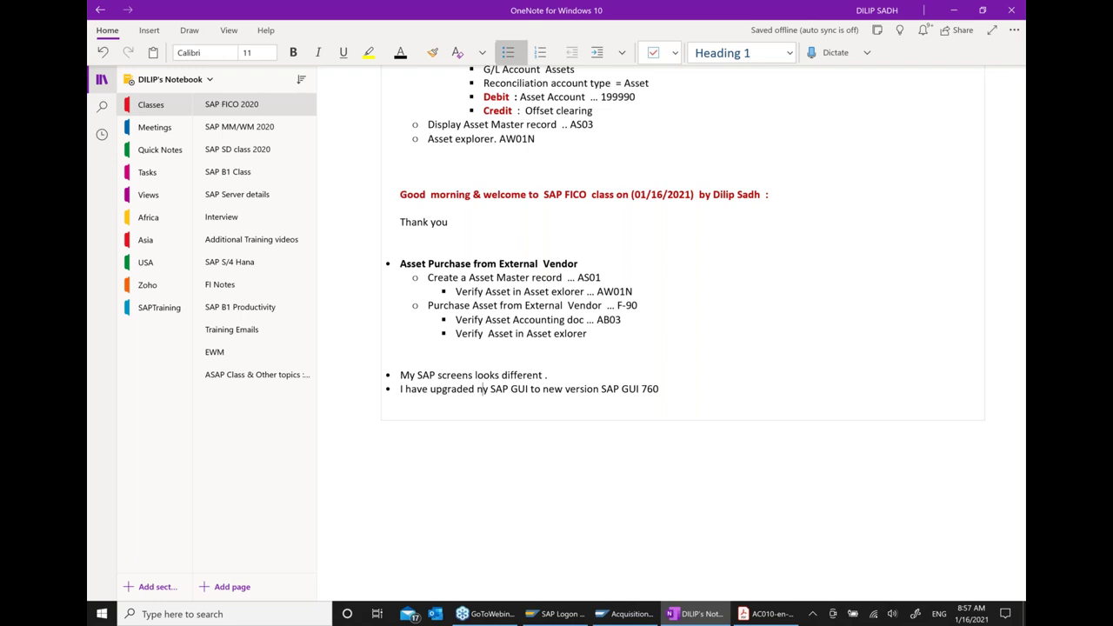
Add a bullet reading "If you want to upgrade then u can upgrade also." below the SAP GUI 760 line.
click(678, 388)
key(Return)
text(If you)
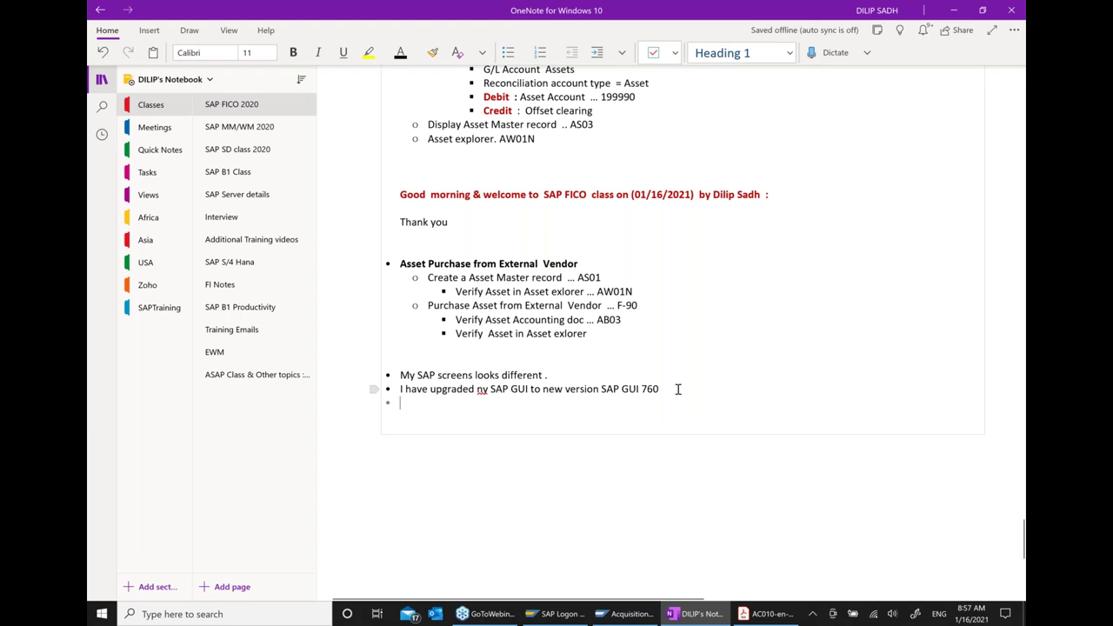
text( wa)
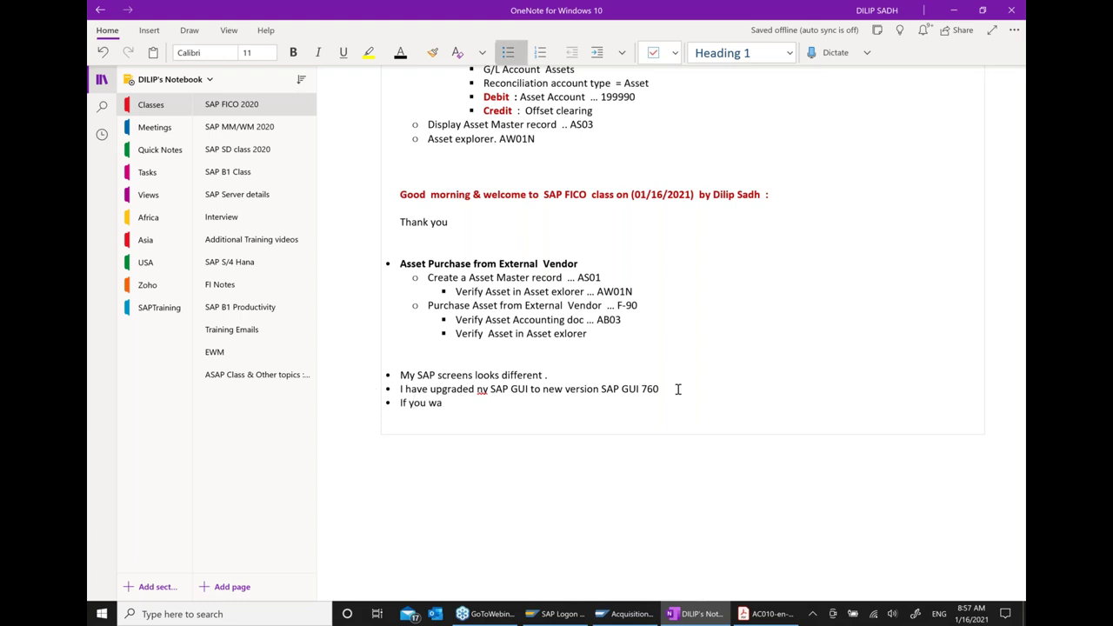
text(nt to upgrade then u can )
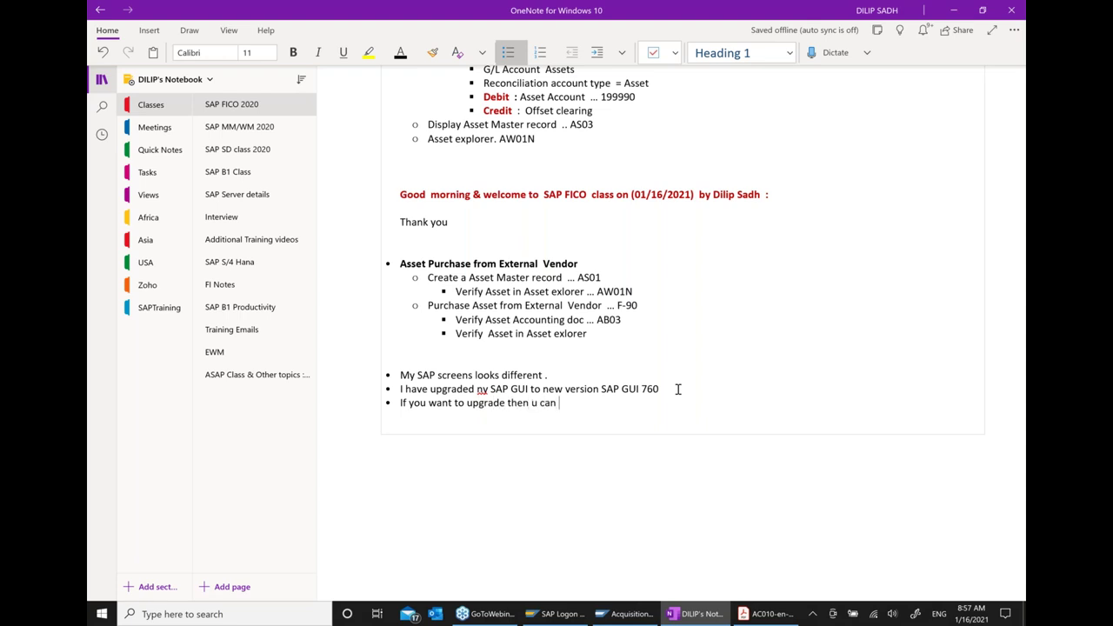
text(upgrade also.)
Minimise the OneNote and SAP windows and launch Google Chrome.
click(953, 10)
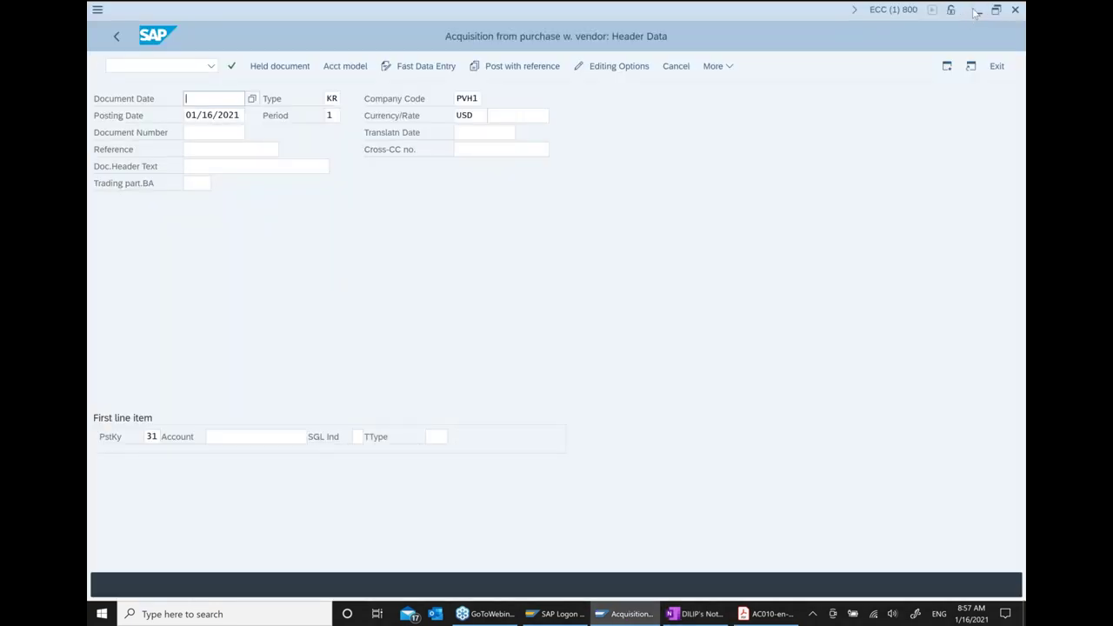
click(976, 11)
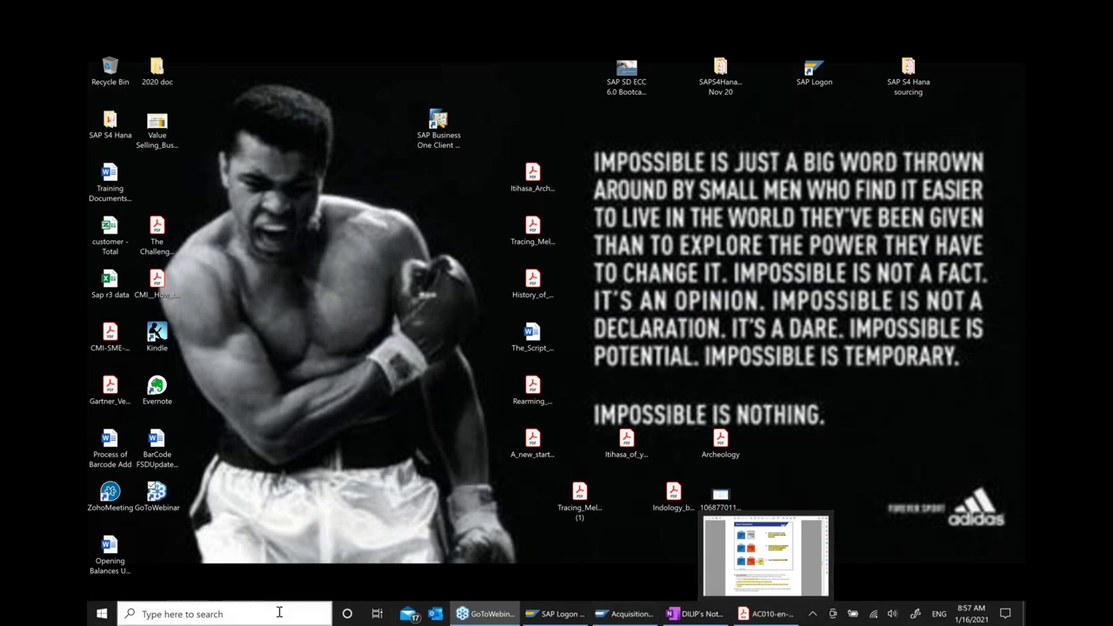
click(274, 612)
text(g)
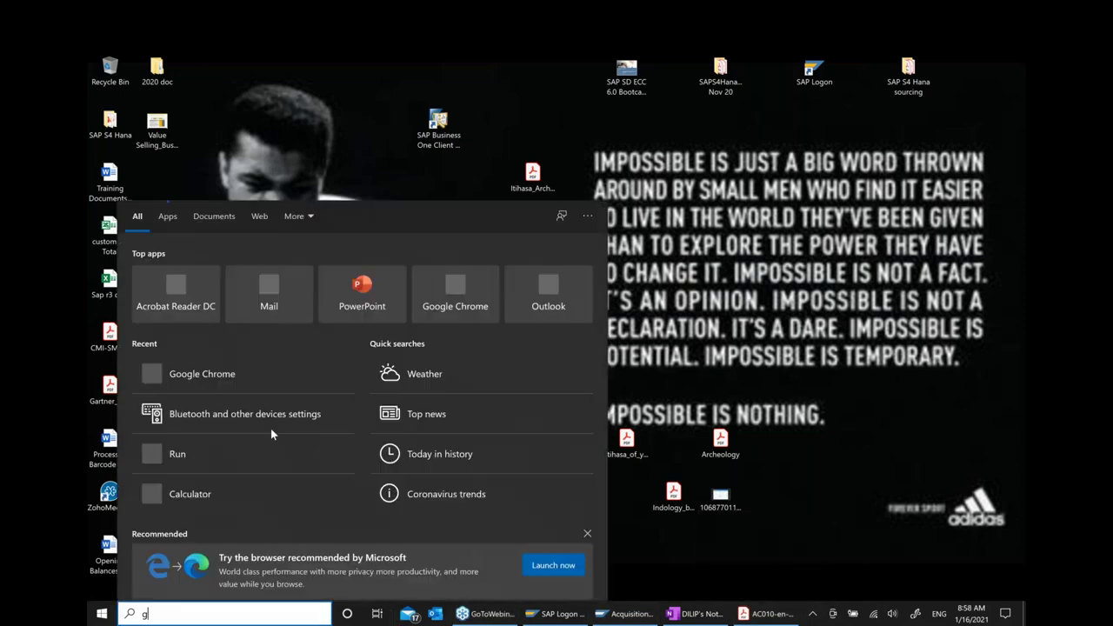
key(Return)
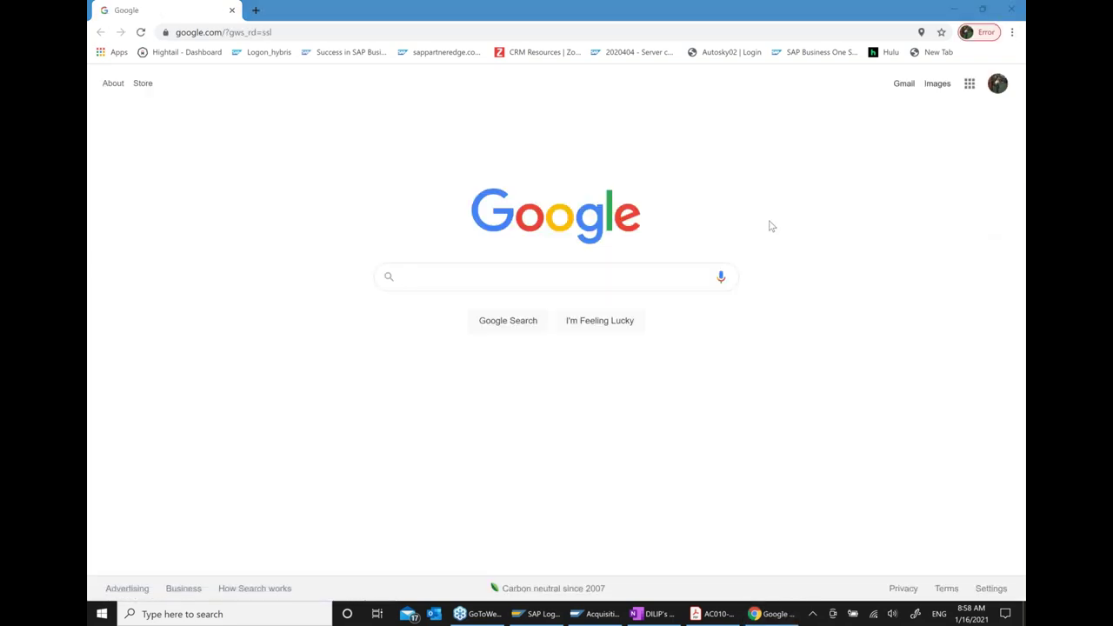
Go to Google Drive and open the SAP FICO Material folder inside SAP Training Material.
click(969, 84)
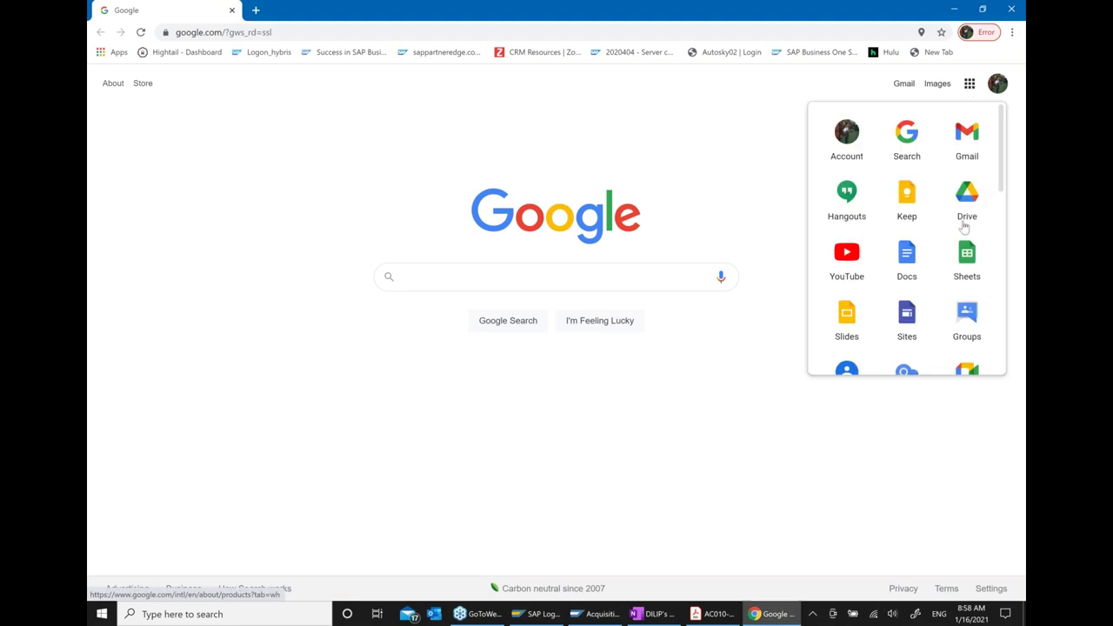
click(967, 196)
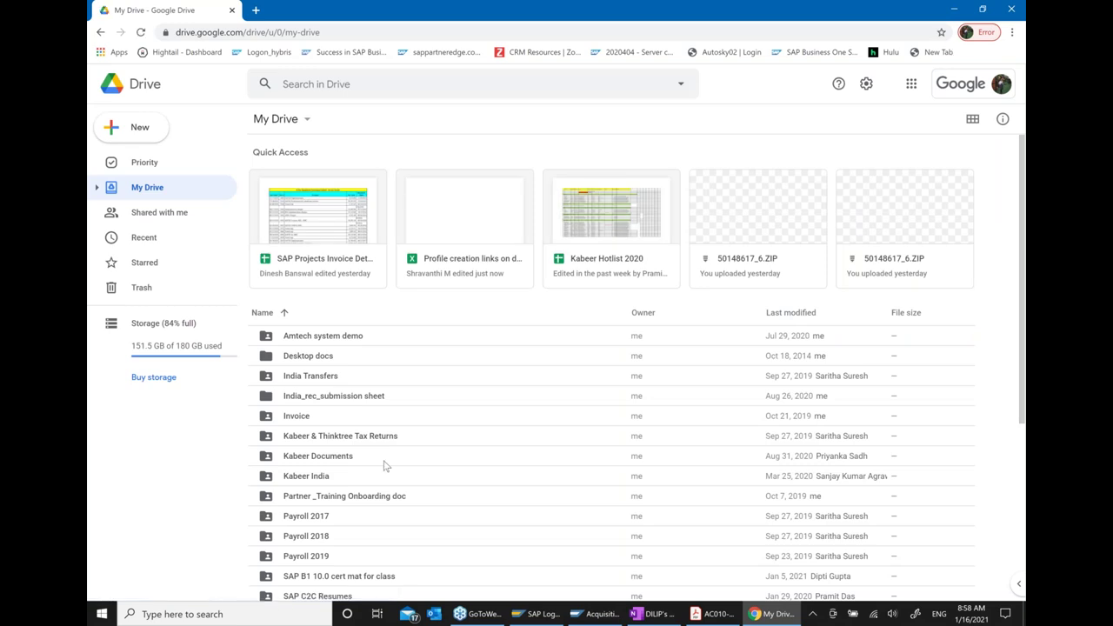
scroll(504, 392, down, 3)
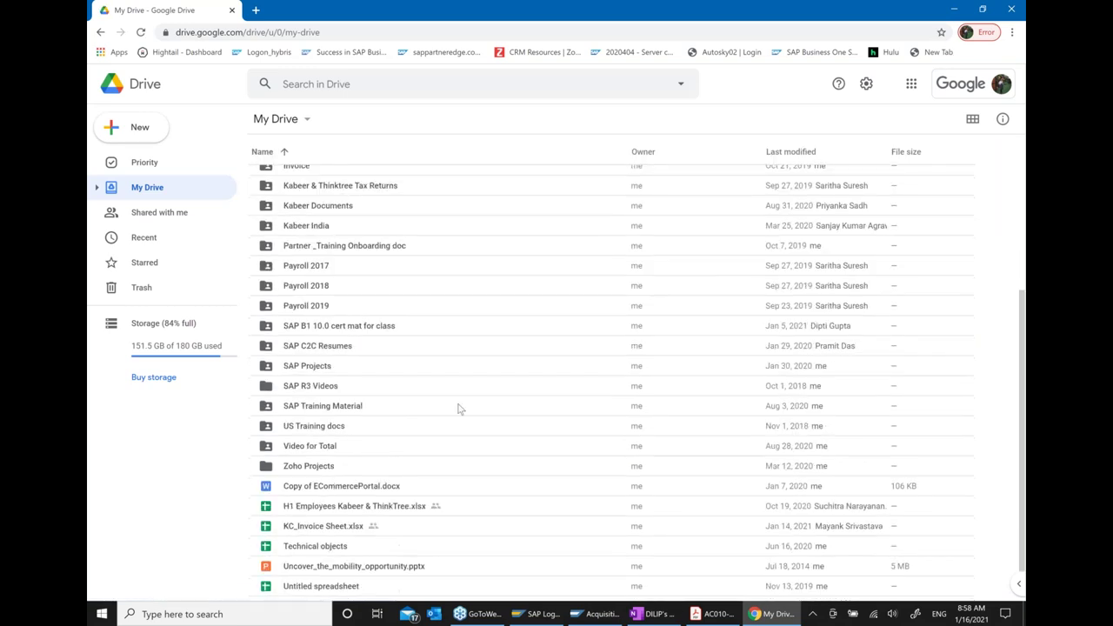
double_click(357, 407)
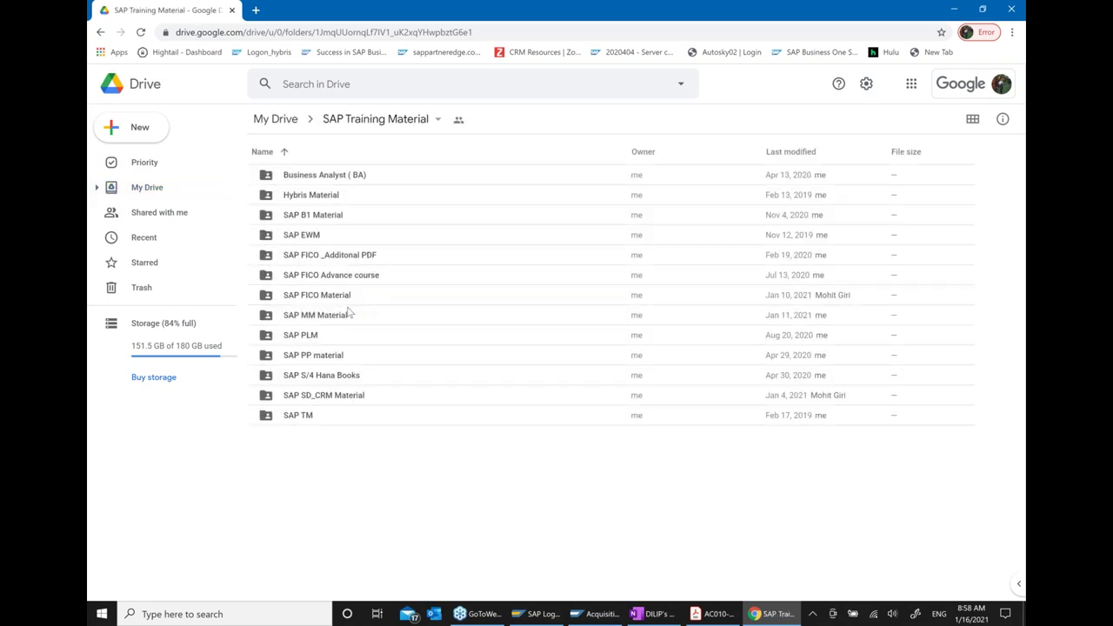
double_click(348, 298)
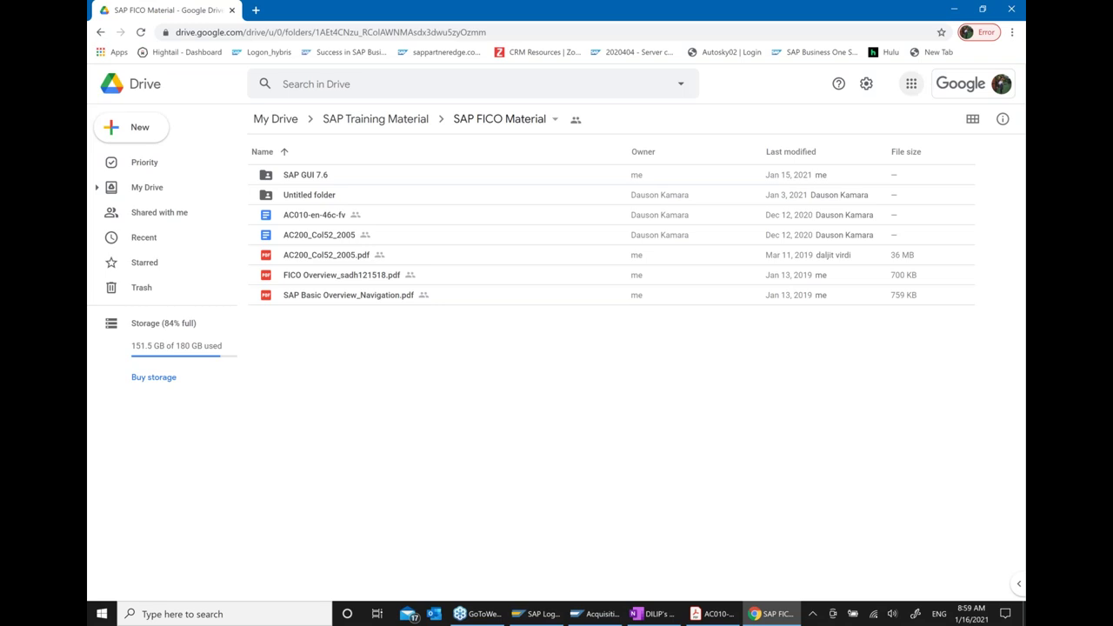
Minimise Chrome and open the local 2020 doc folder's Training Material subfolder down to SAP GUI 7.6.
click(962, 9)
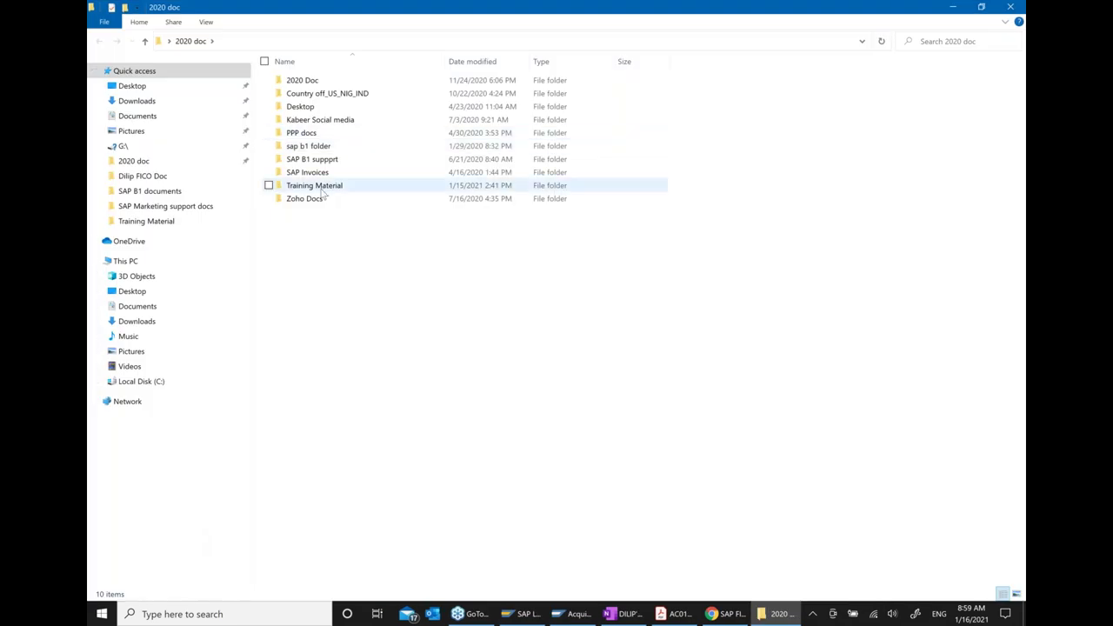
click(321, 187)
double_click(323, 191)
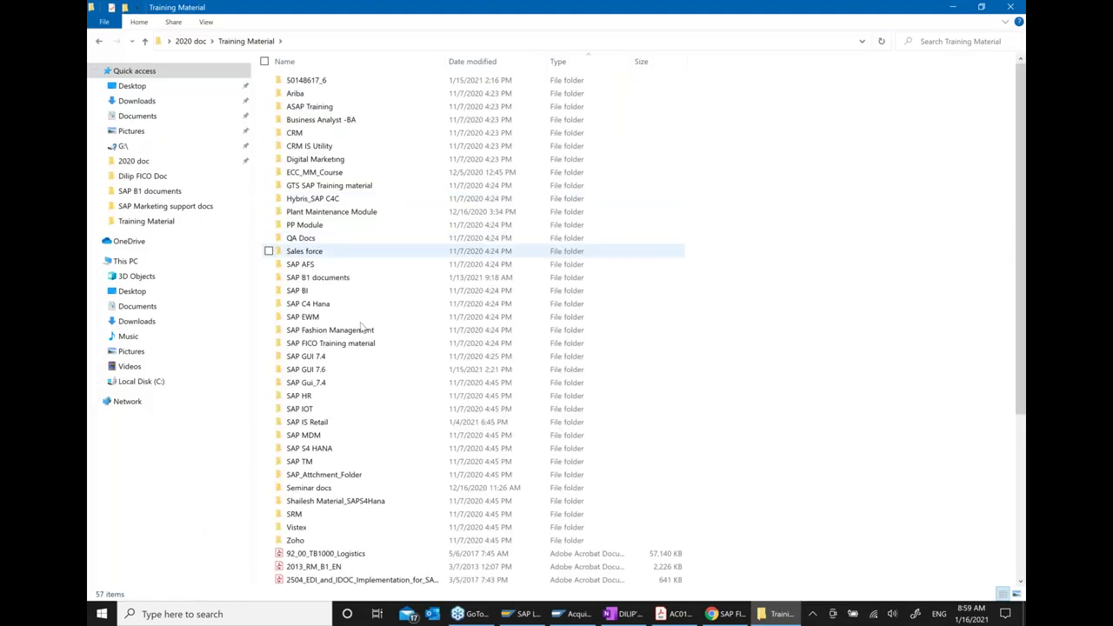
double_click(309, 372)
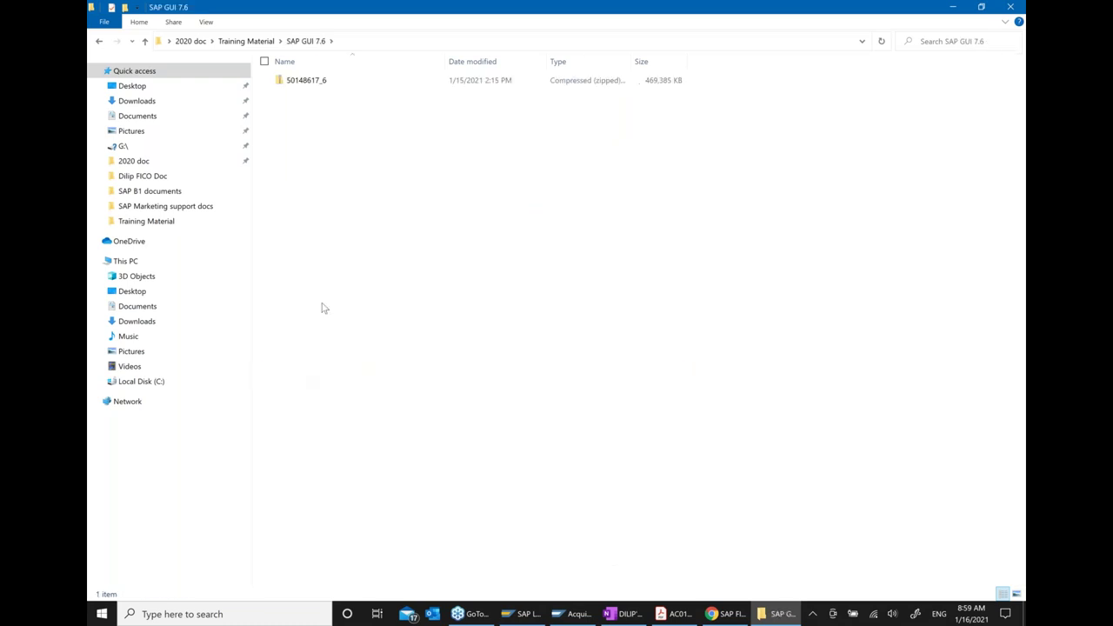
Browse the 50148617_6 archive through PRES1, GUI and WINDOWS to the Win32 setup files, and close the folder window.
double_click(316, 84)
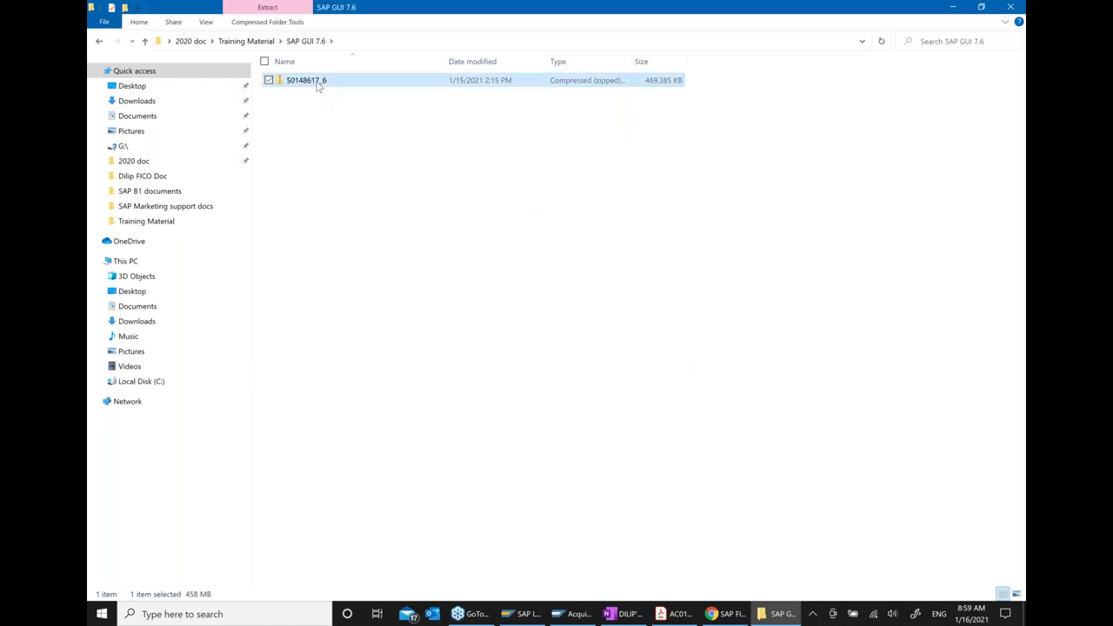
double_click(337, 85)
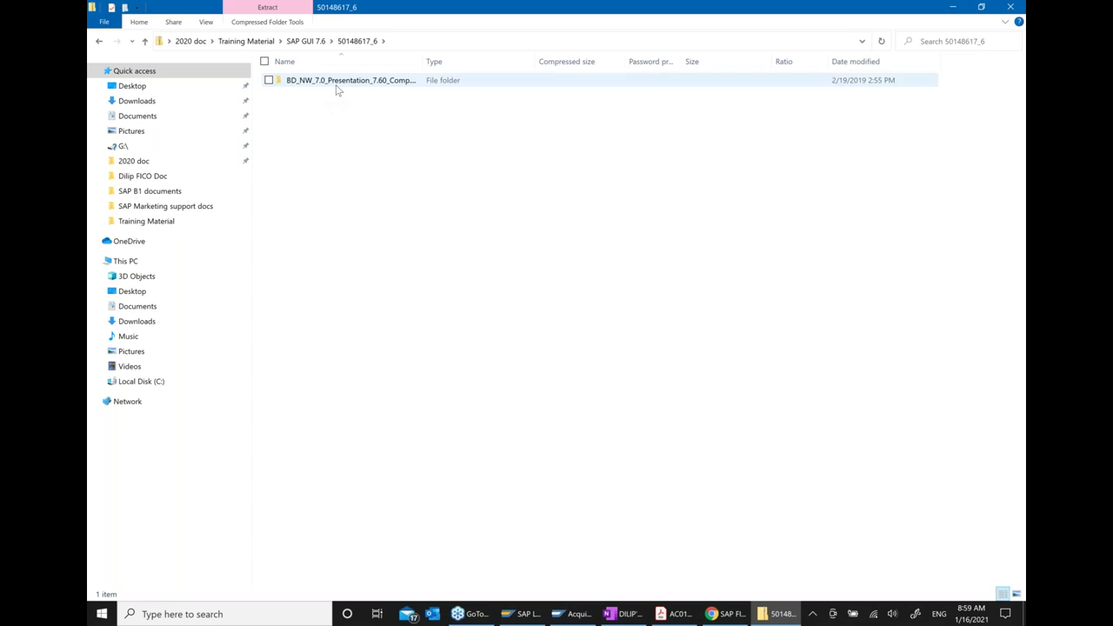
double_click(335, 81)
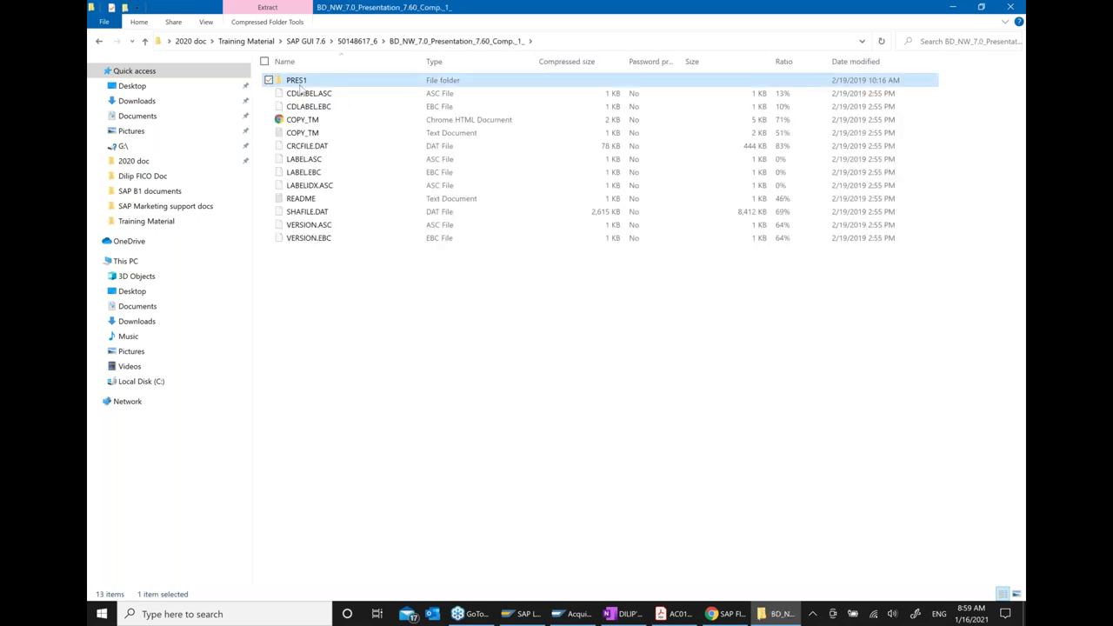
double_click(304, 107)
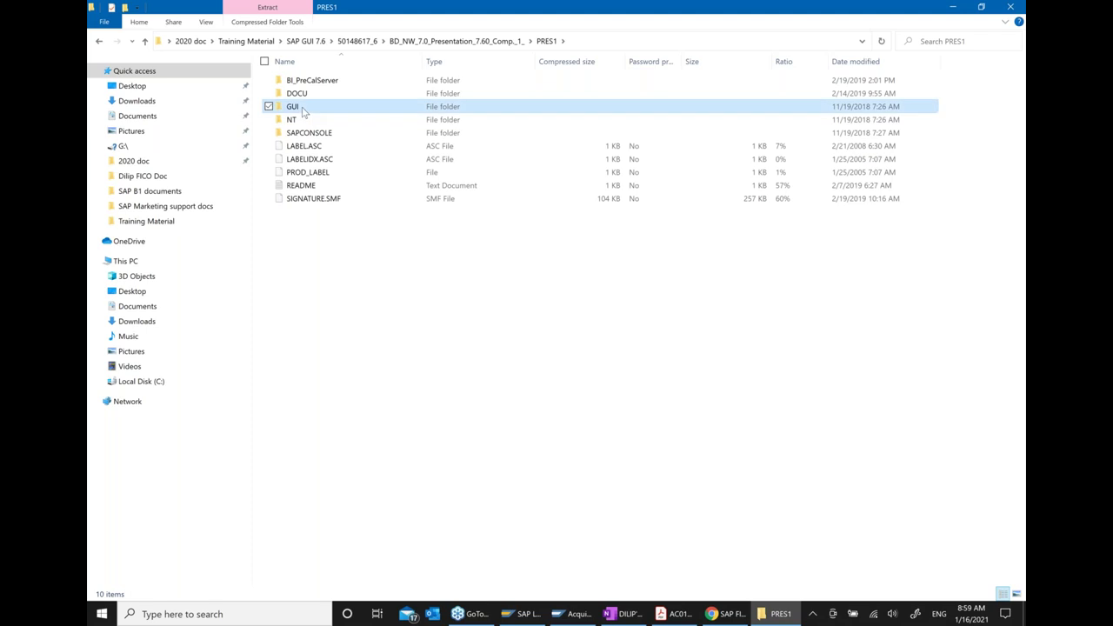
double_click(304, 86)
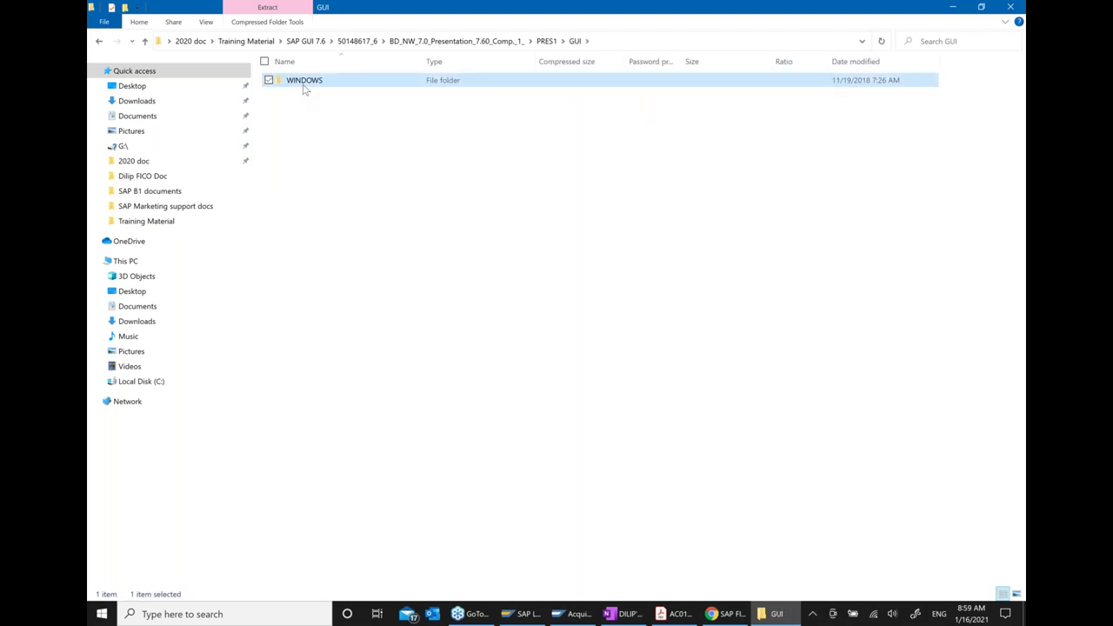
double_click(300, 81)
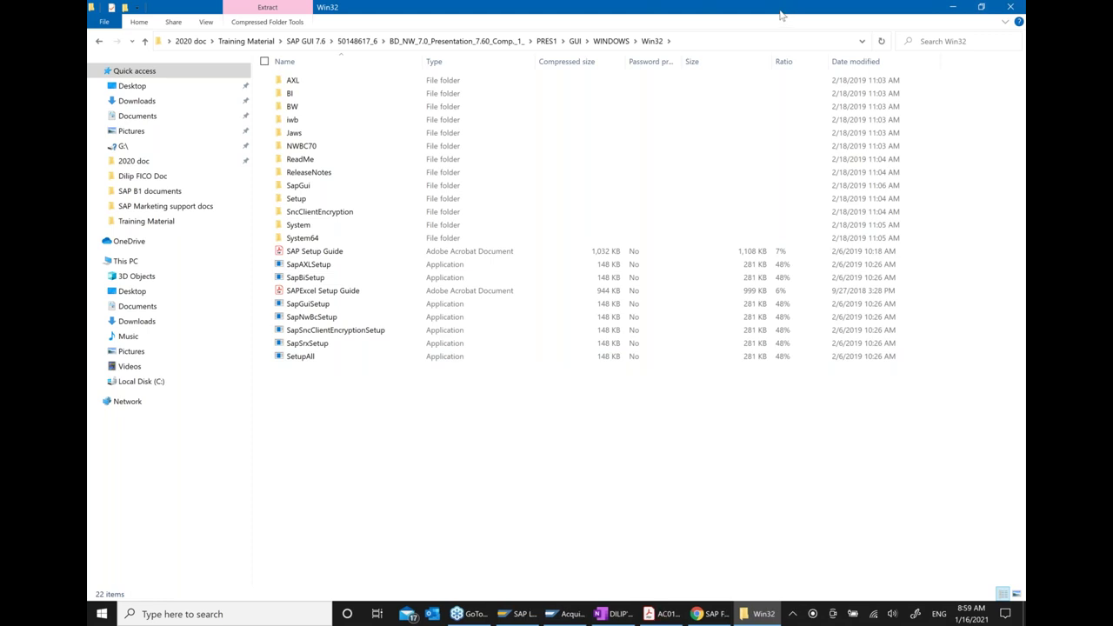
click(1006, 6)
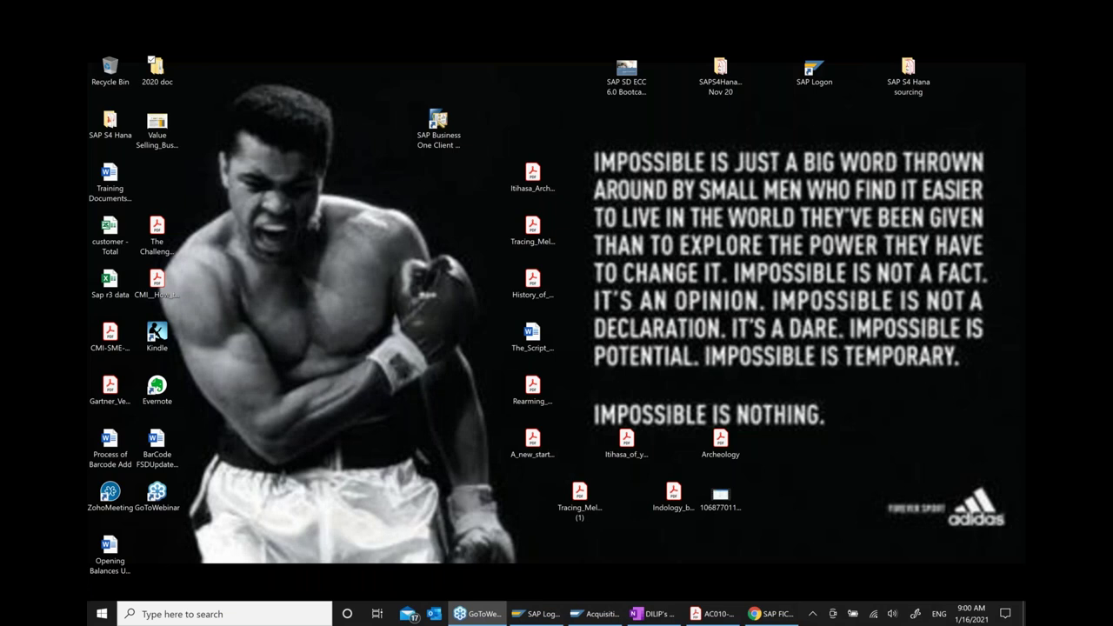
Switch to the SAP acquisition posting and set the document date to 01/16/2021 from the calendar.
click(611, 616)
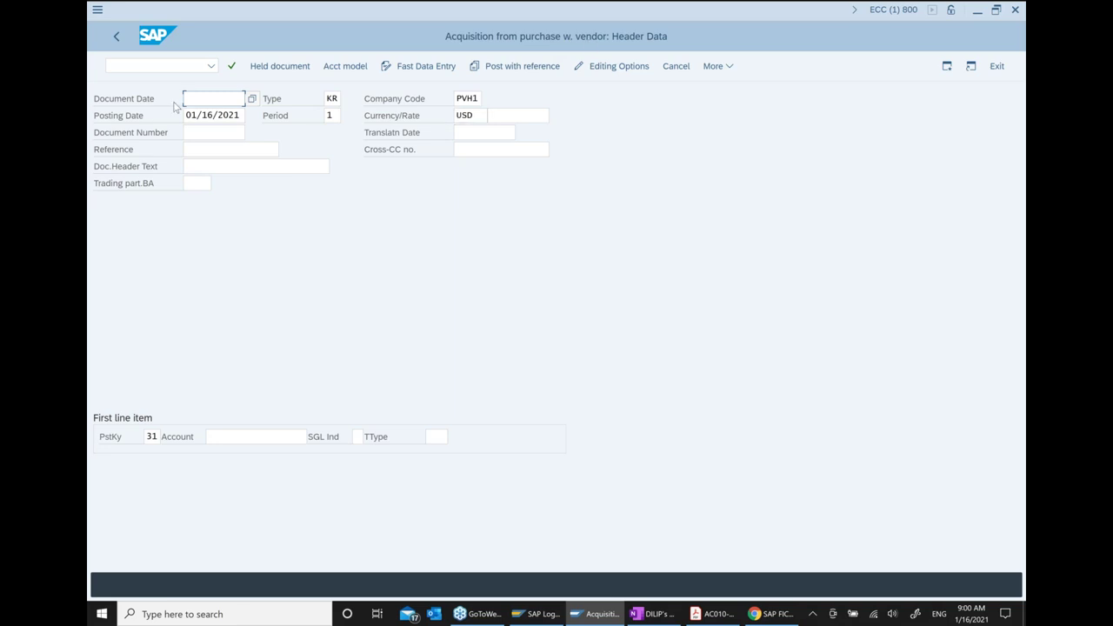
click(252, 98)
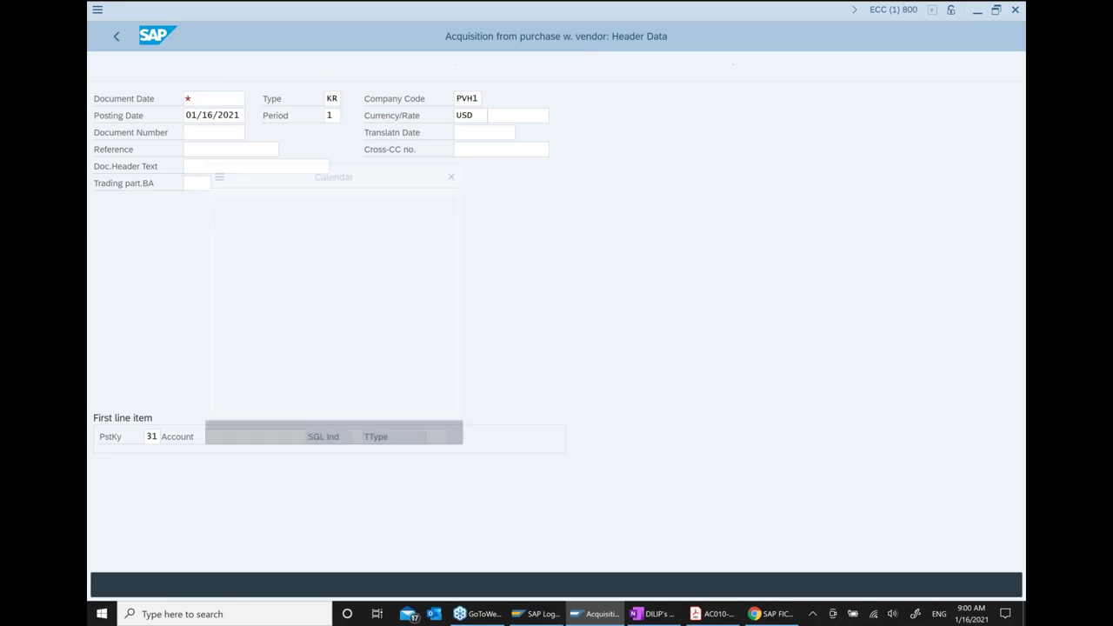
double_click(352, 294)
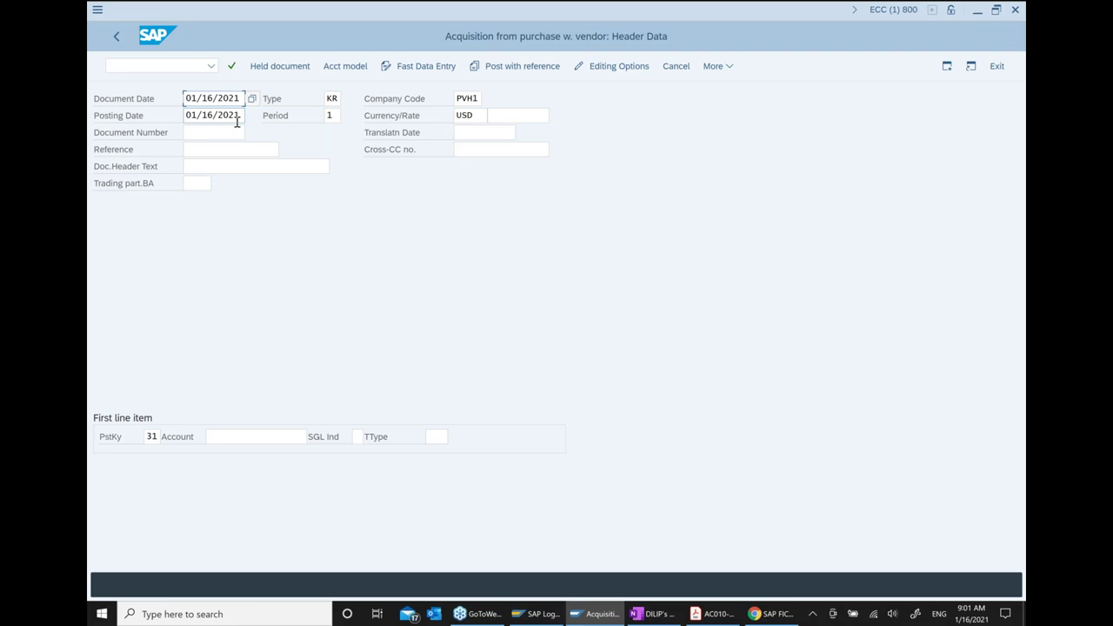
Look up vendor invoice type KR in the list of document types and close the list.
click(339, 99)
key(F4)
scroll(425, 288, down, 3)
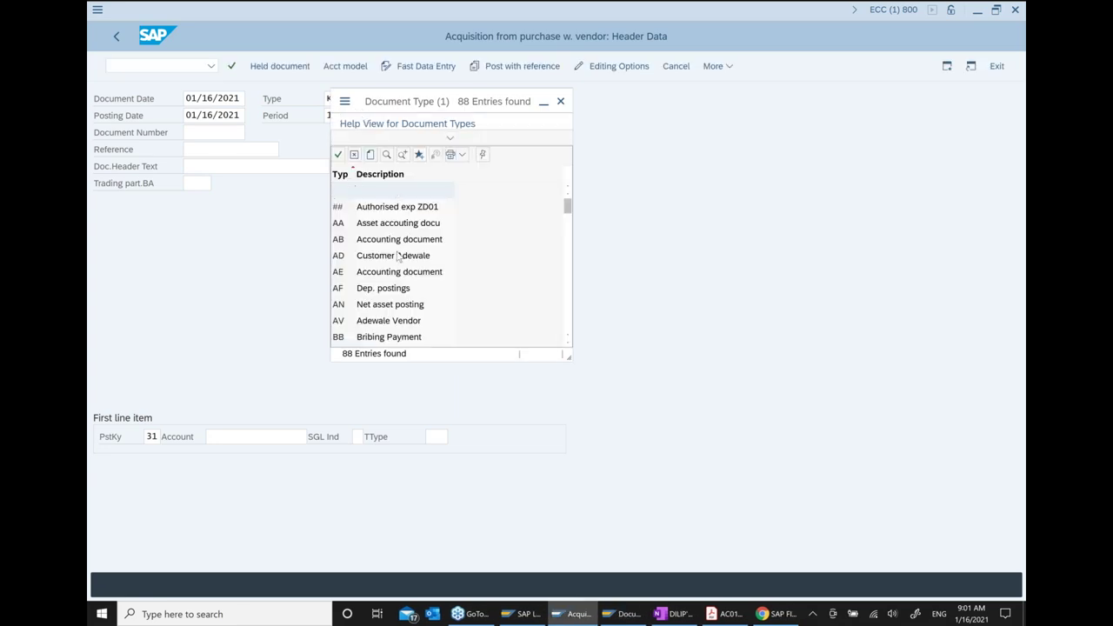
scroll(426, 288, down, 8)
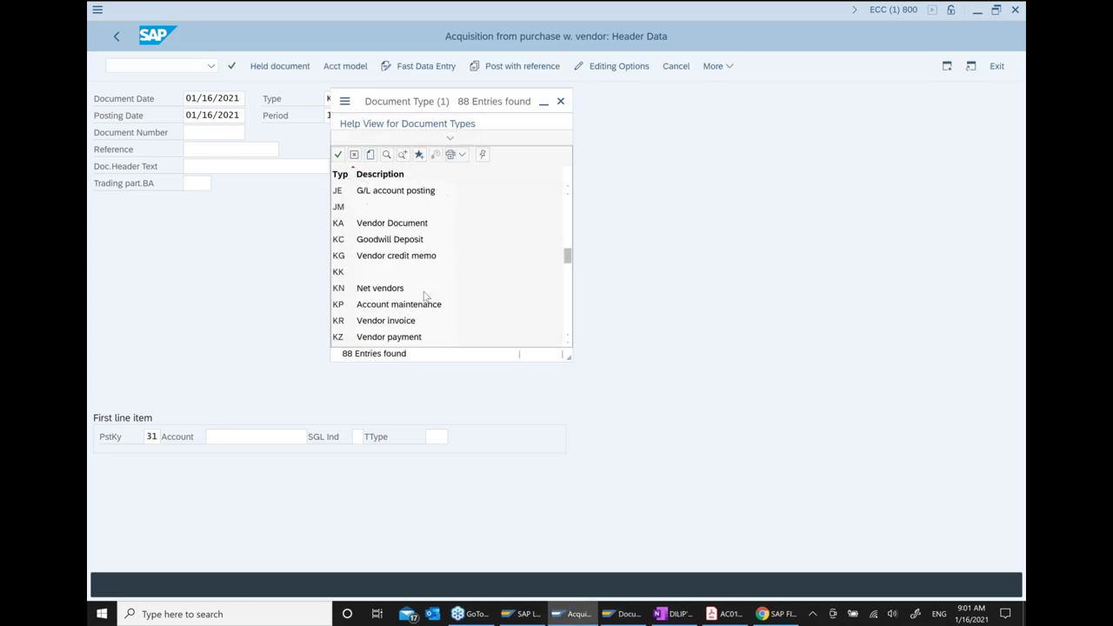
click(400, 322)
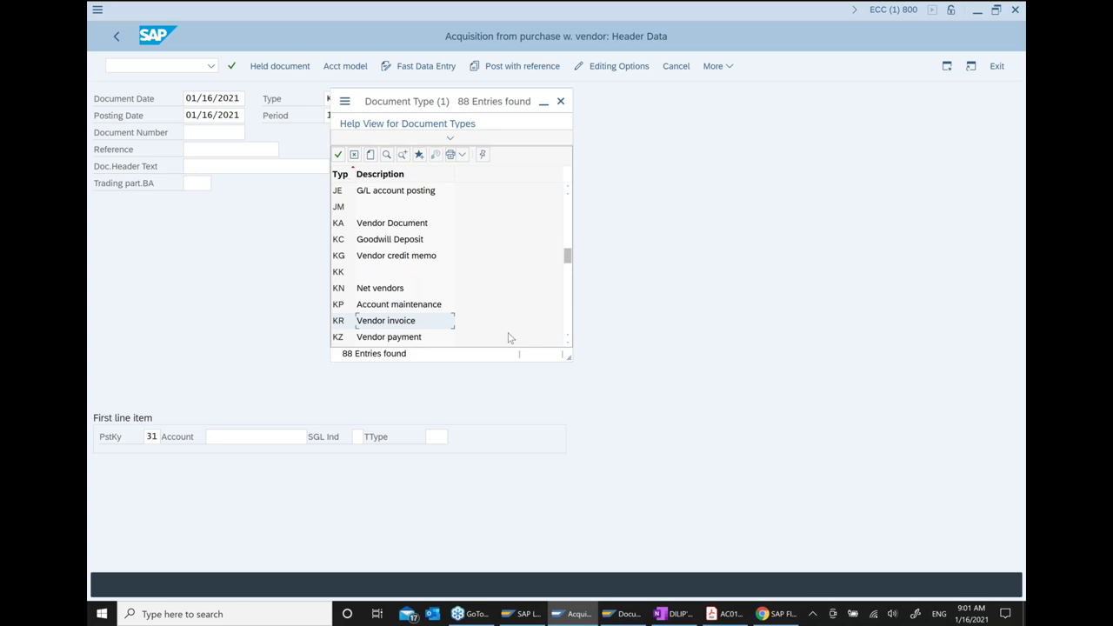
click(560, 102)
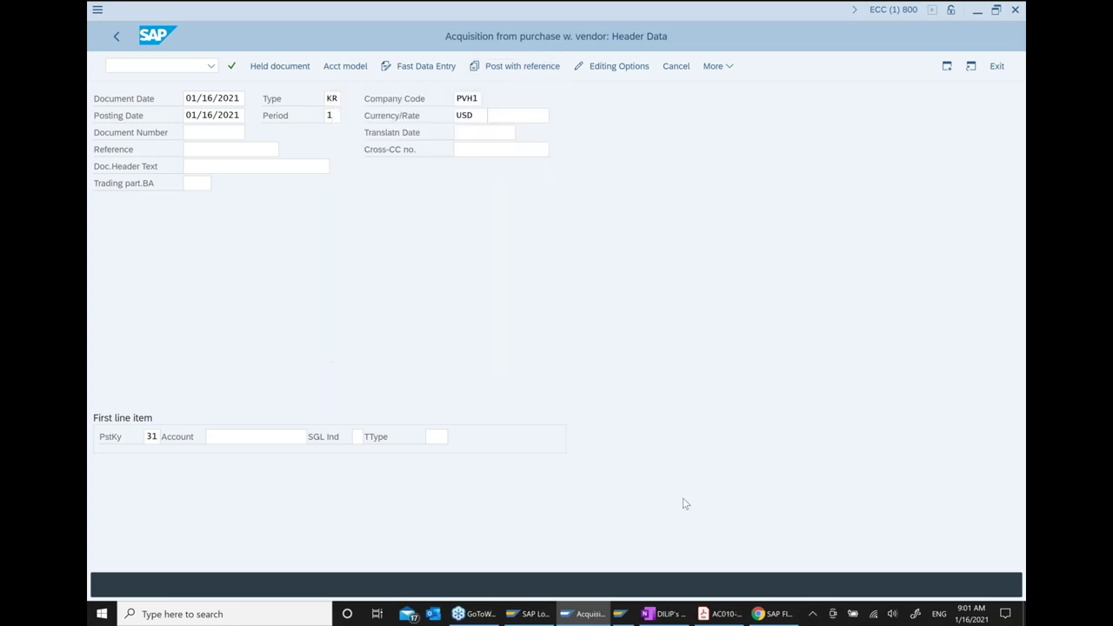
Switch to OneNote and add the indented sub-bullet "Doc type = KR" under the F-90 external vendor purchase line.
click(654, 613)
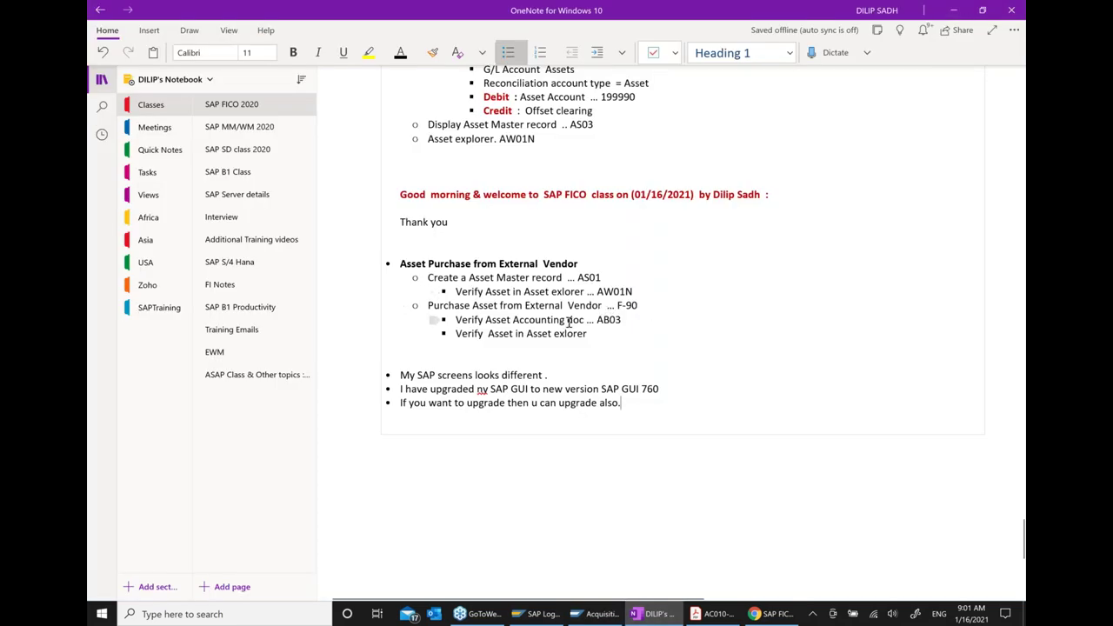
click(661, 304)
key(Return)
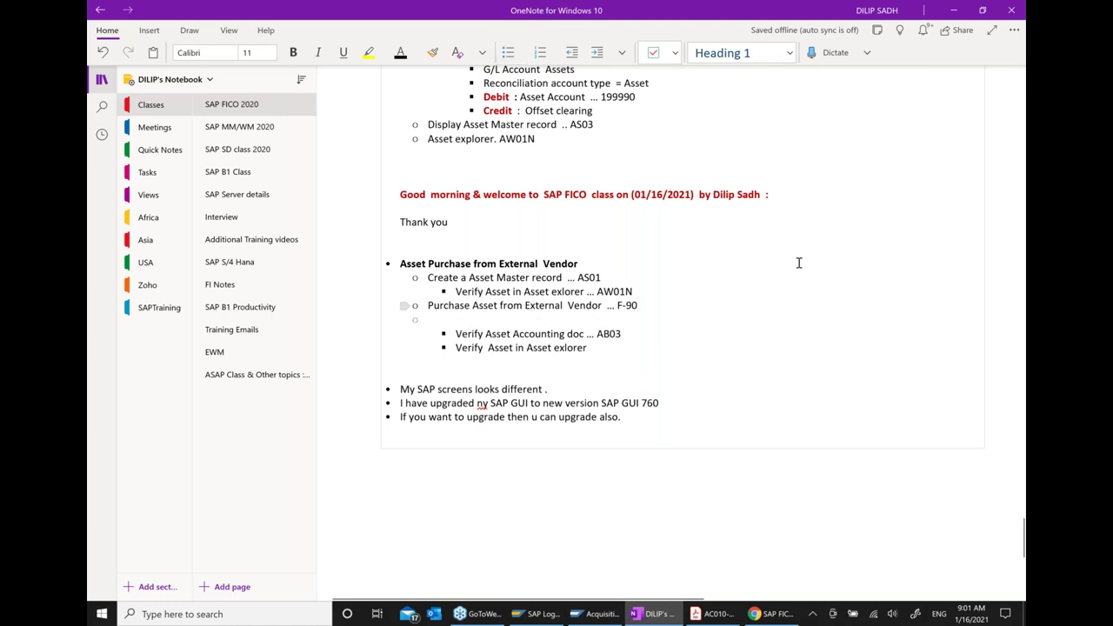
click(598, 52)
text(Dic)
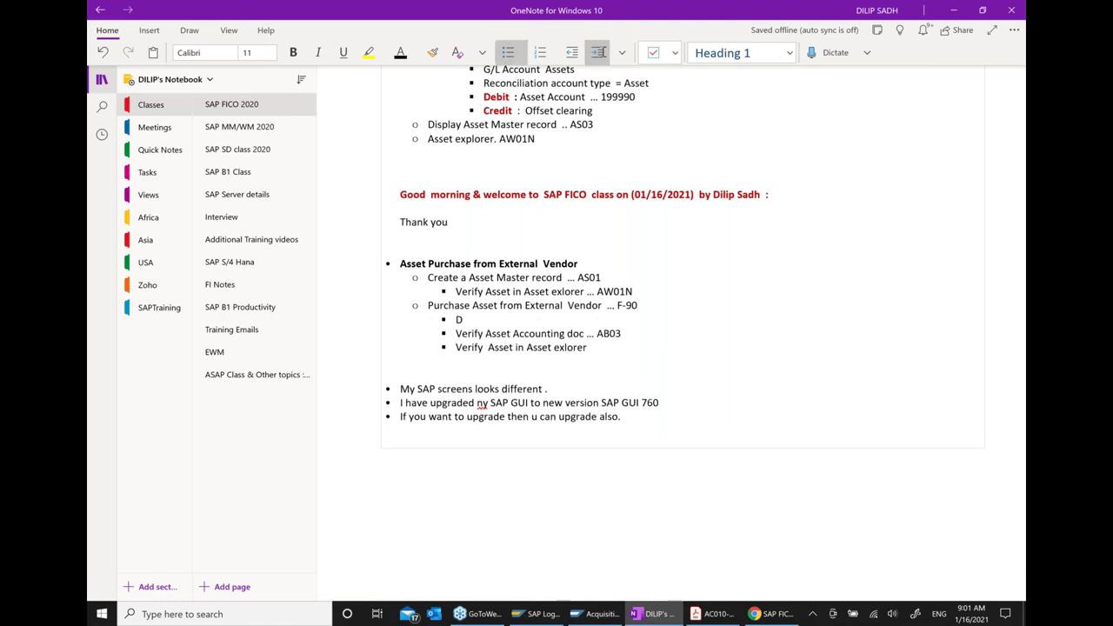
key(BackSpace)
key(BackSpace)
text(oc type = KR)
click(609, 619)
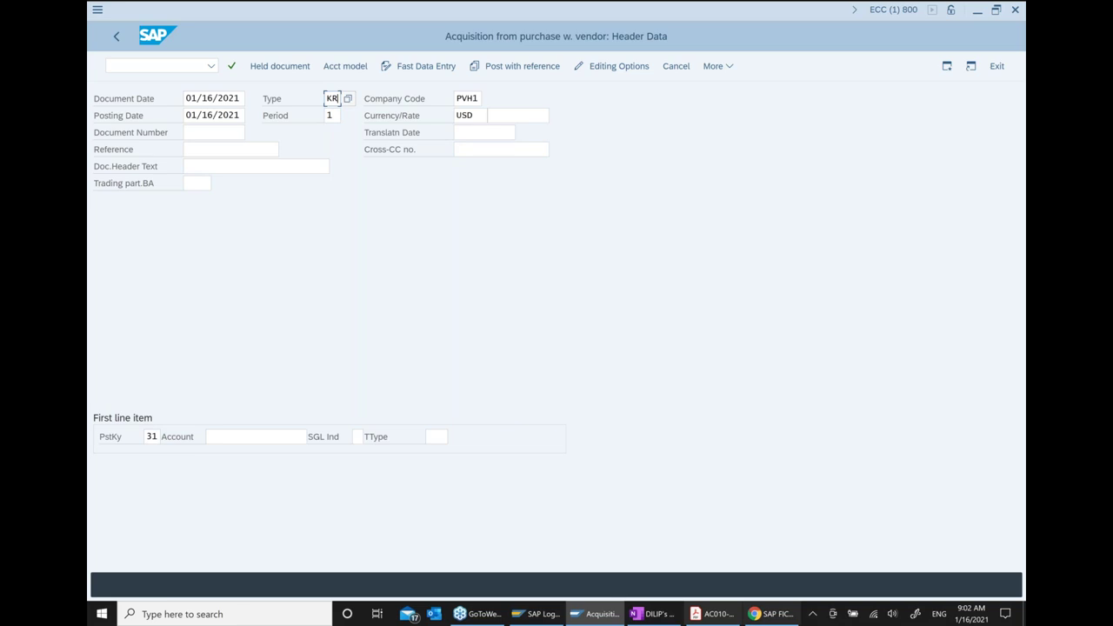
click(658, 616)
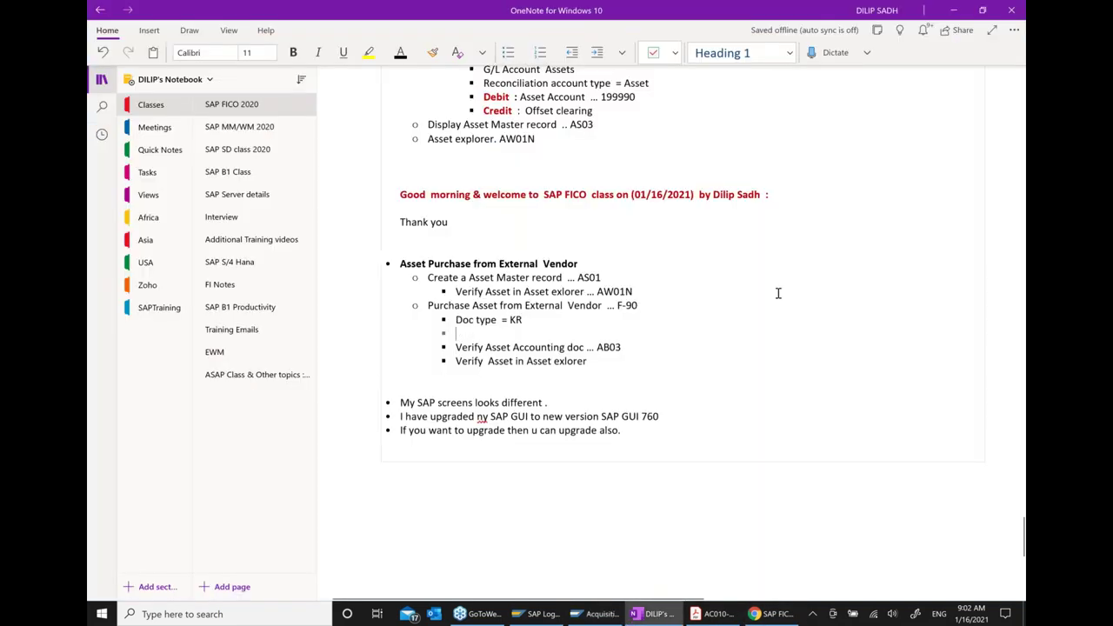
text(pls)
key(BackSpace)
key(BackSpace)
key(BackSpace)
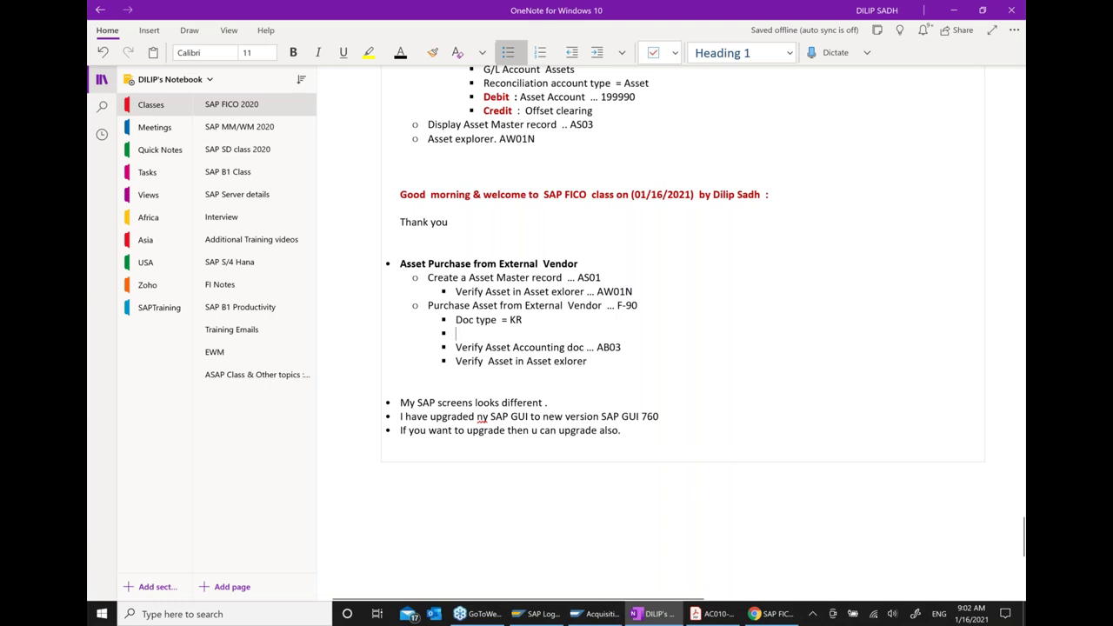
Add the sub-bullet "Posting key = 31" below "Doc type = KR" in the F-90 purchase notes.
text(Pos)
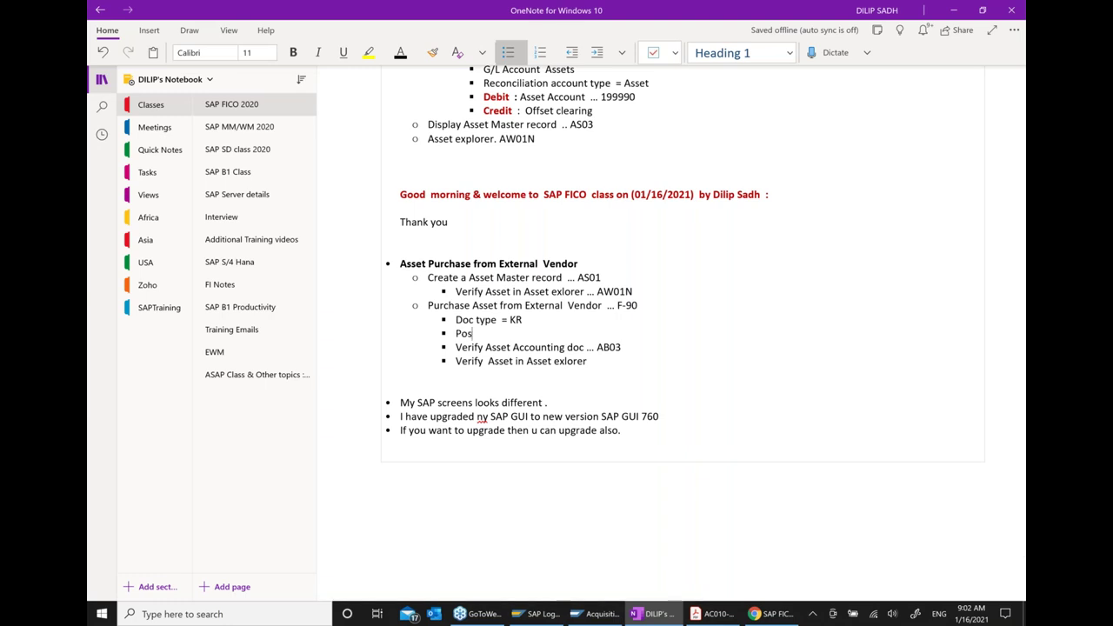
text(ting key  = 31)
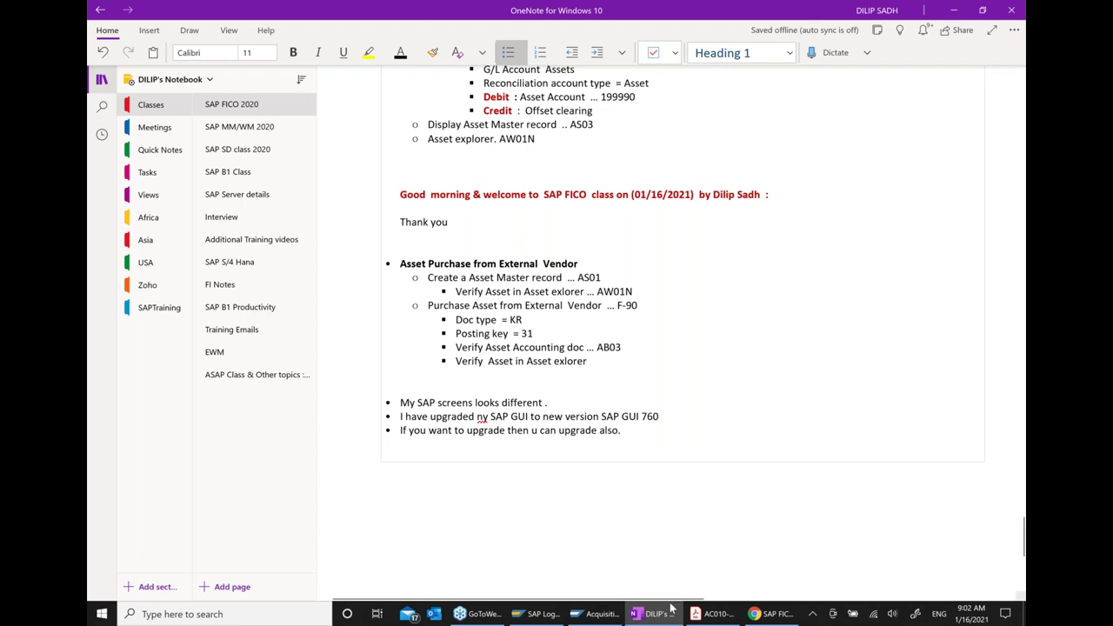
Switch to the SAP acquisition posting, look up posting key 31 in the list of posting keys, and close the list.
click(596, 614)
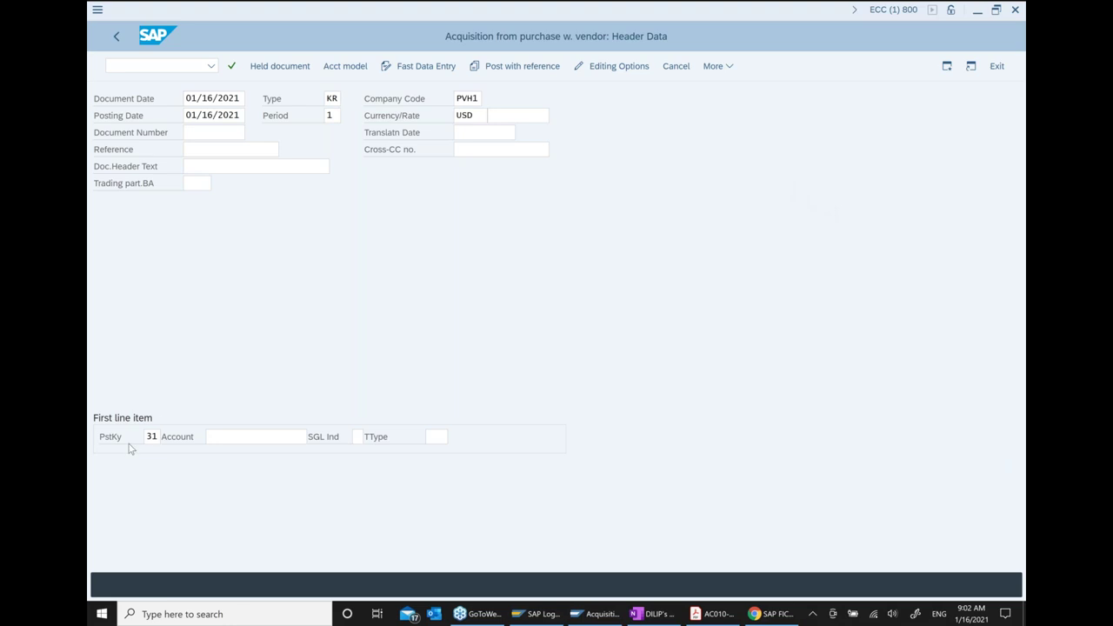
click(155, 437)
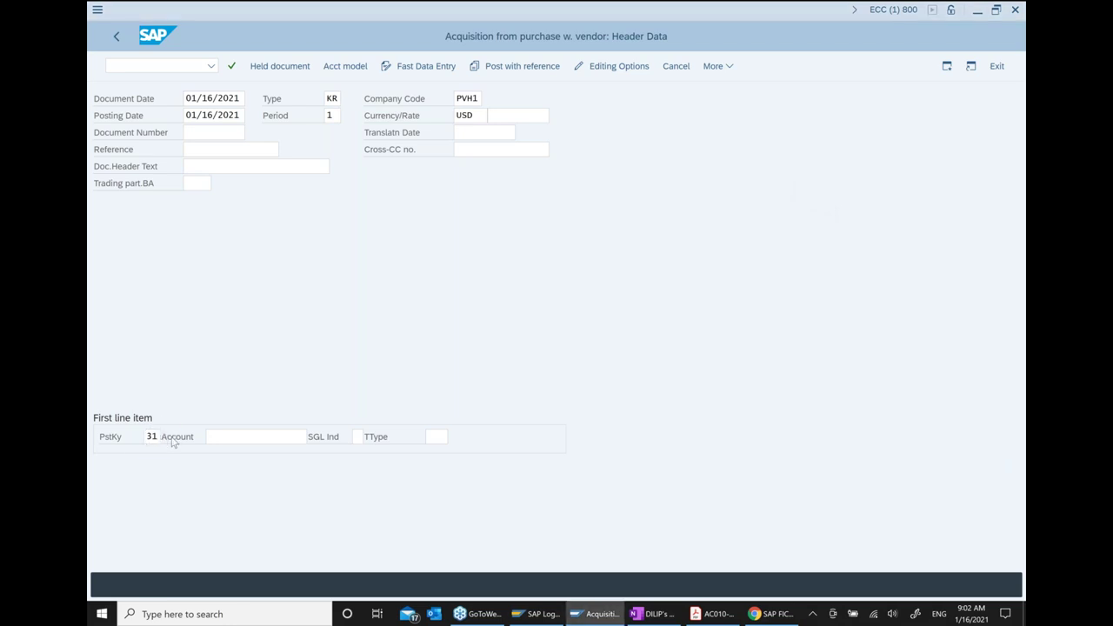
click(174, 440)
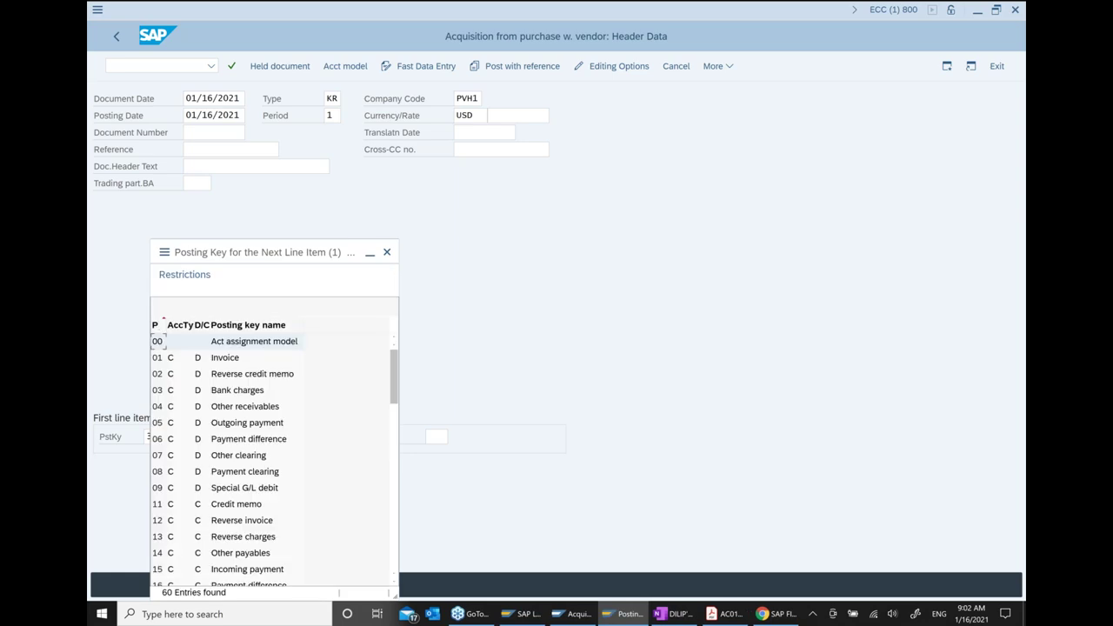
drag(276, 246, 392, 215)
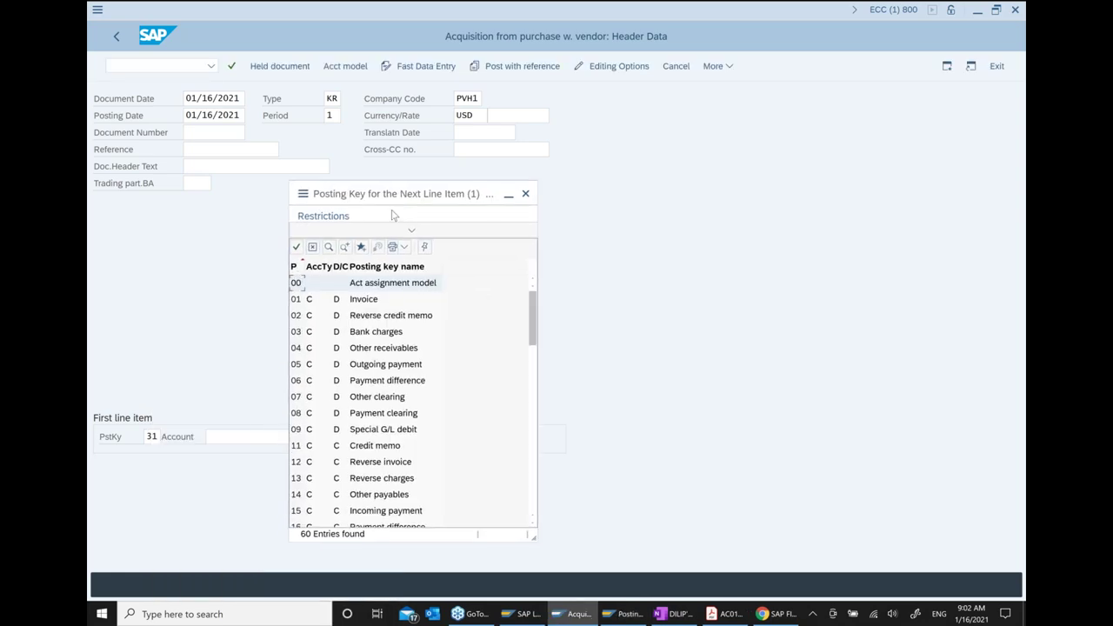
scroll(374, 480, down, 2)
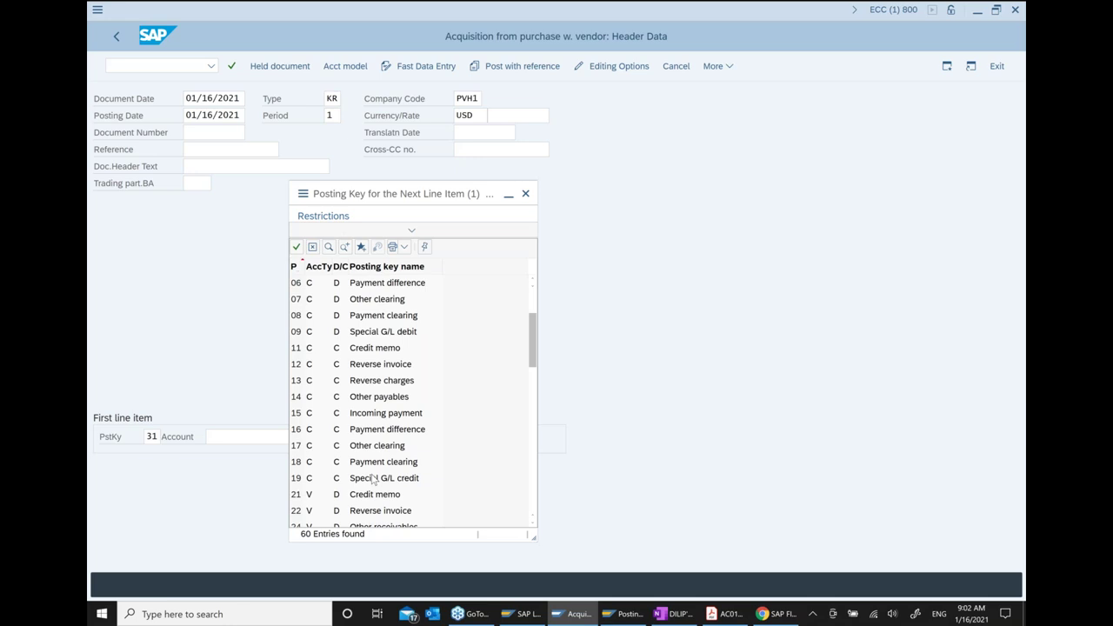
scroll(369, 463, down, 2)
scroll(369, 462, down, 2)
click(348, 435)
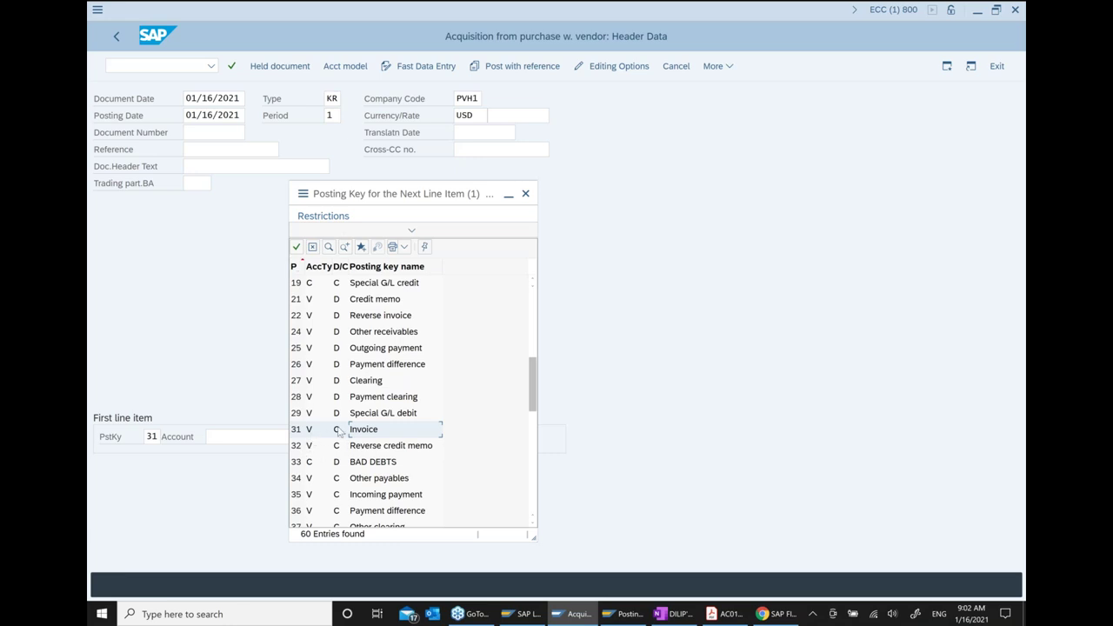
click(525, 193)
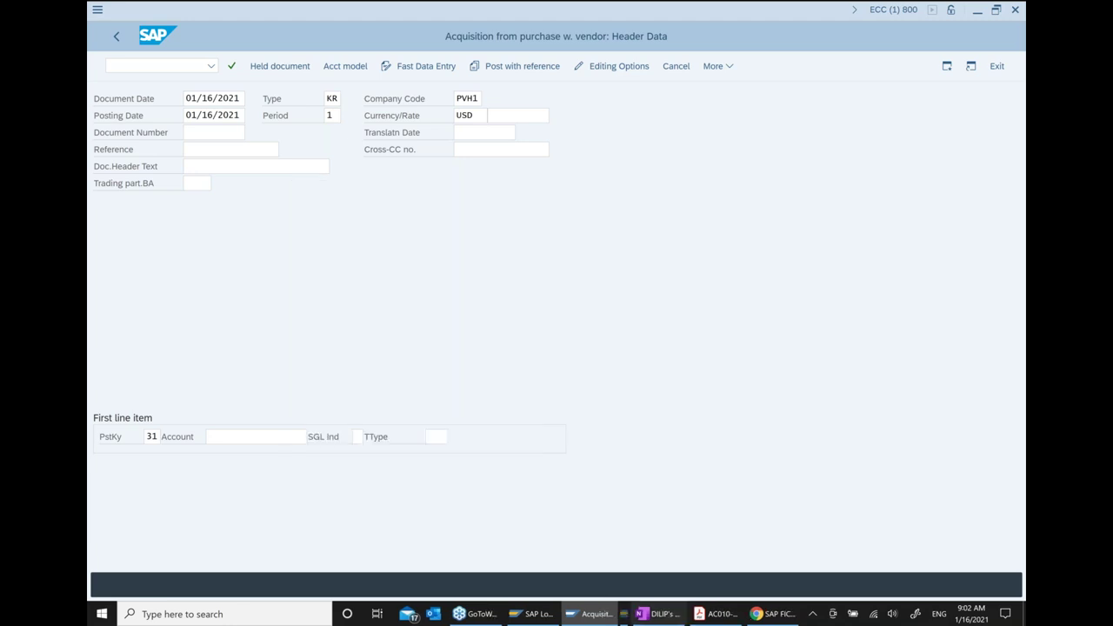
Switch to the browser window with the SAP FICO Material folder and close it.
click(725, 614)
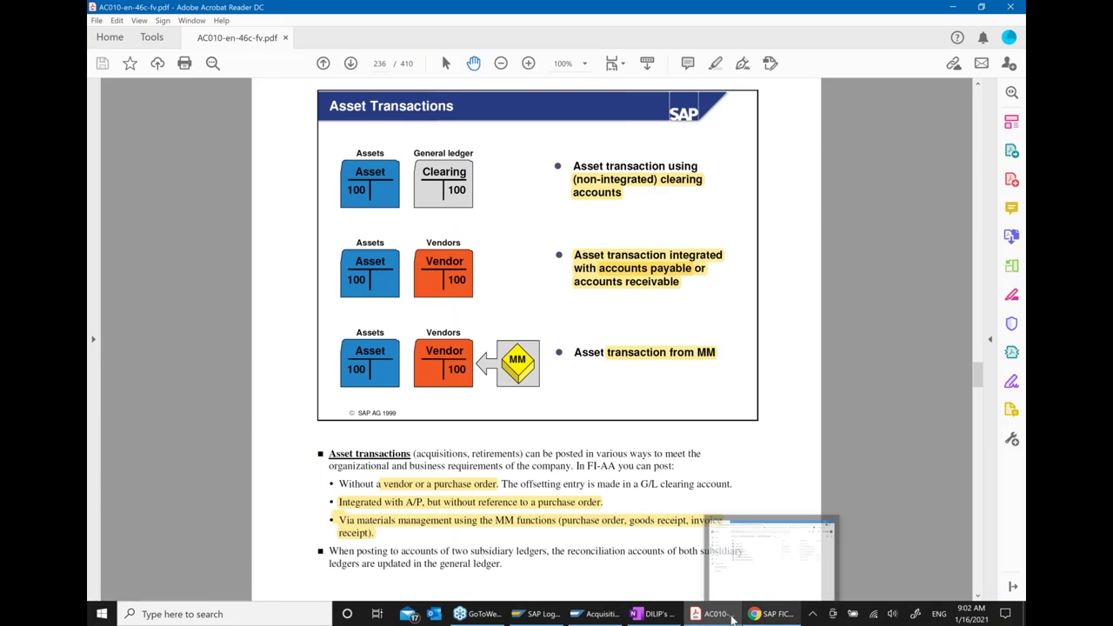
click(772, 614)
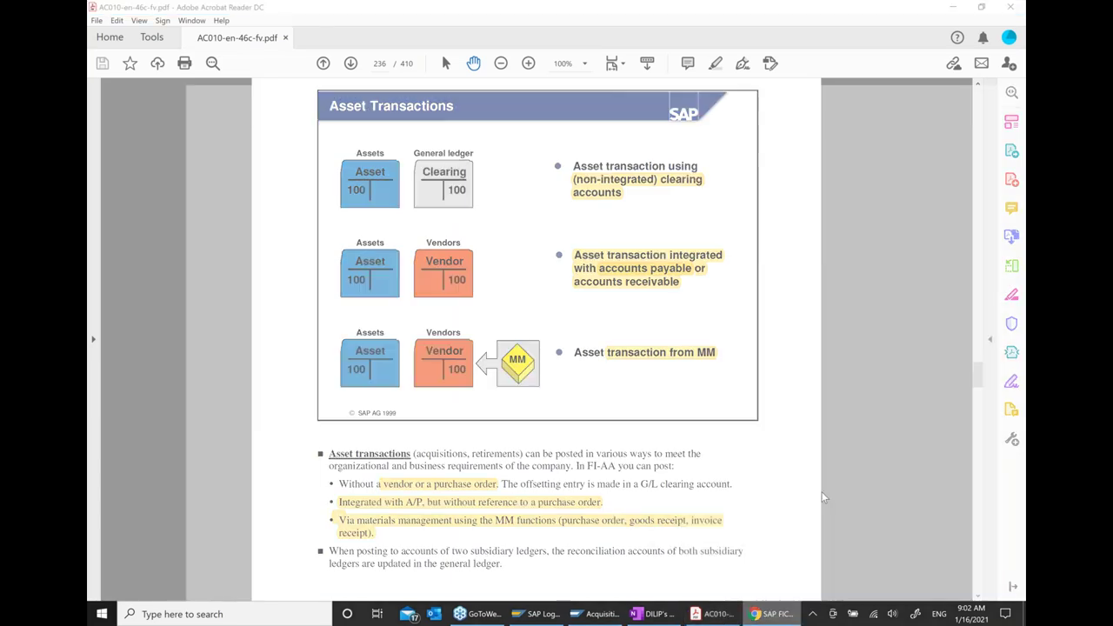
click(772, 614)
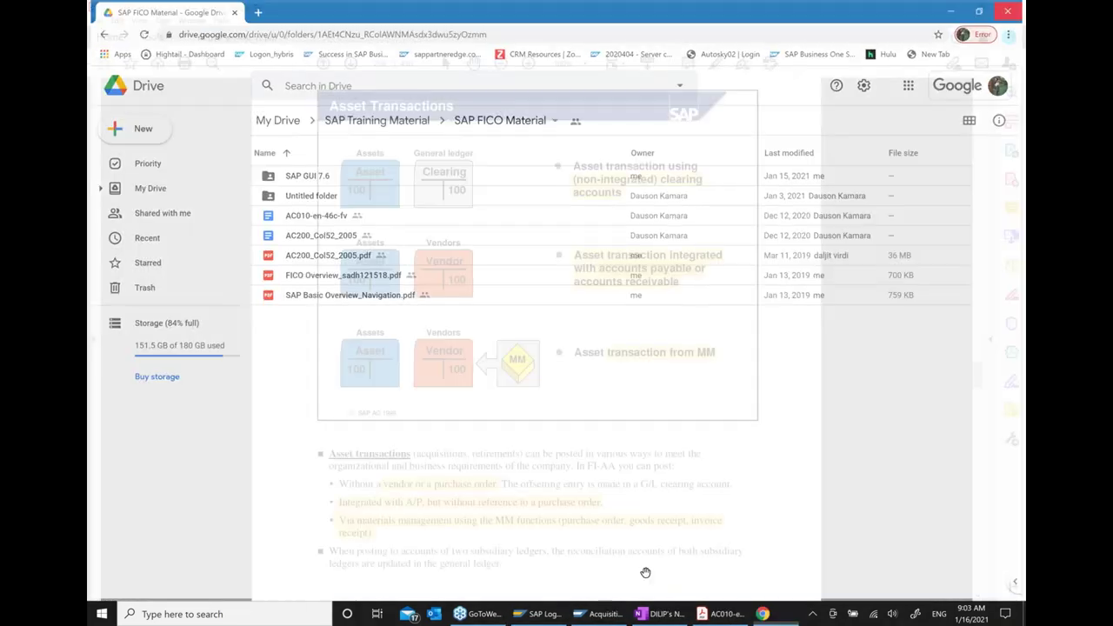
Switch to OneNote and add the further indented sub-bullet "Vendor = credit" under "Posting key = 31".
click(654, 613)
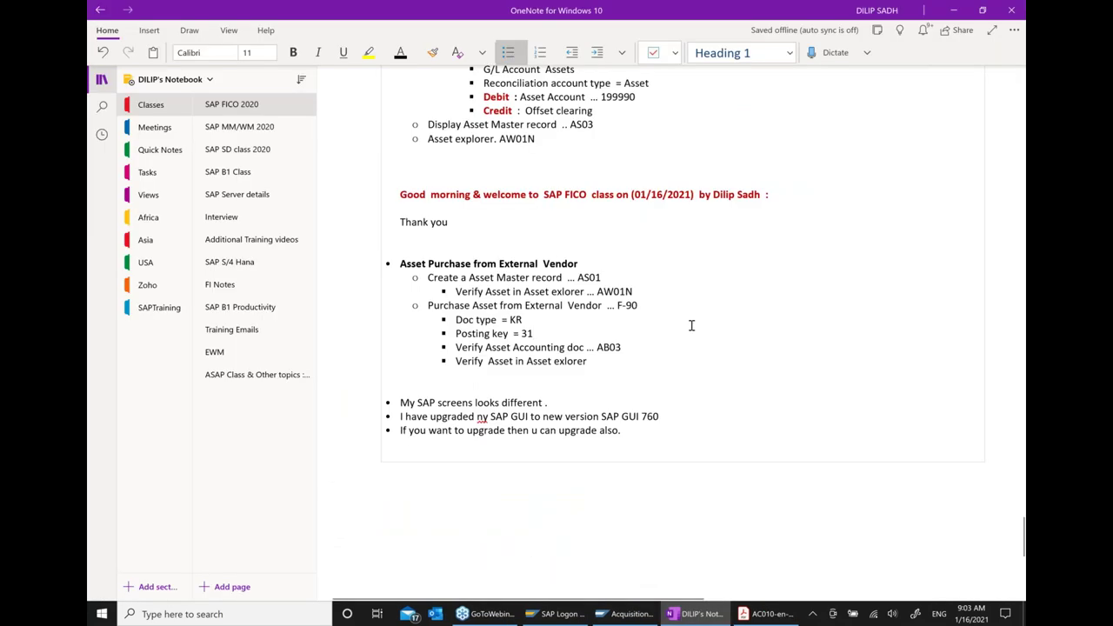
key(Return)
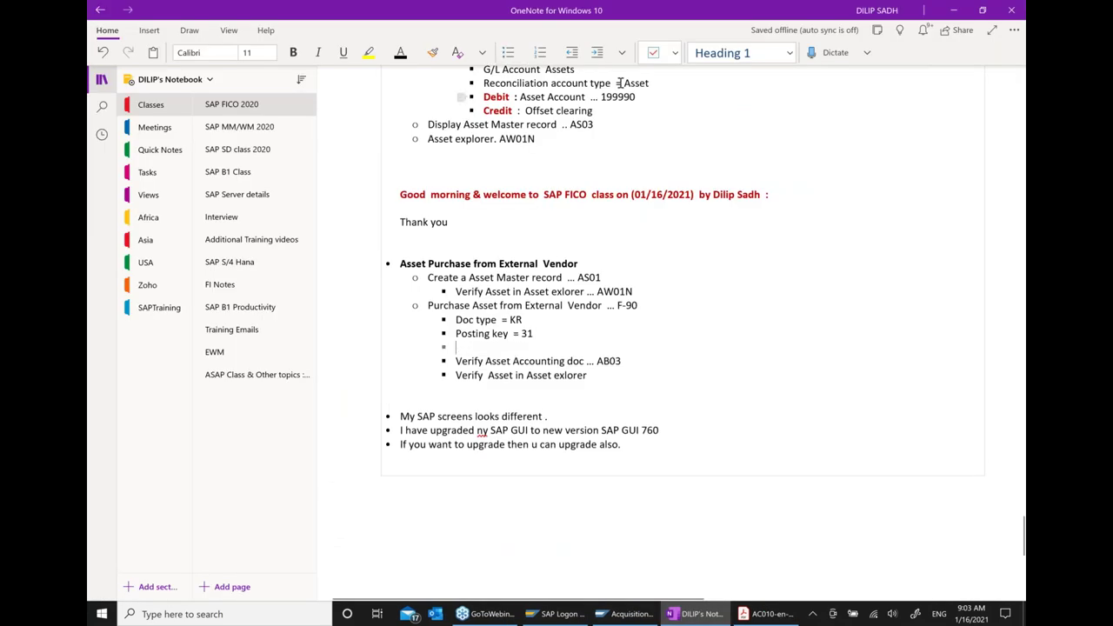
click(599, 53)
text(V)
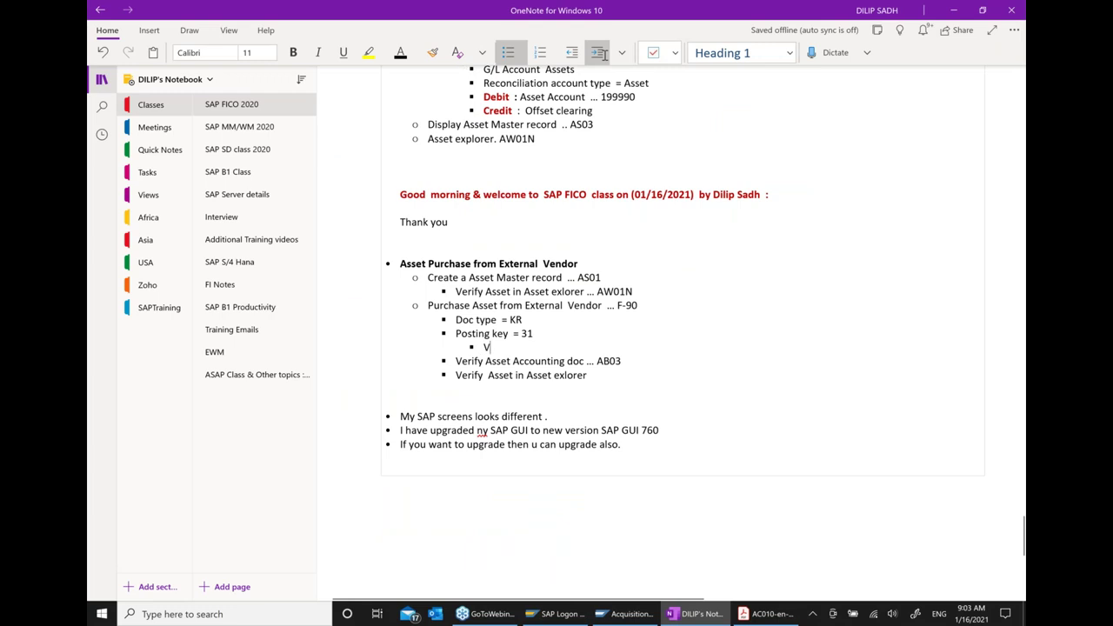
text(endor  = credit)
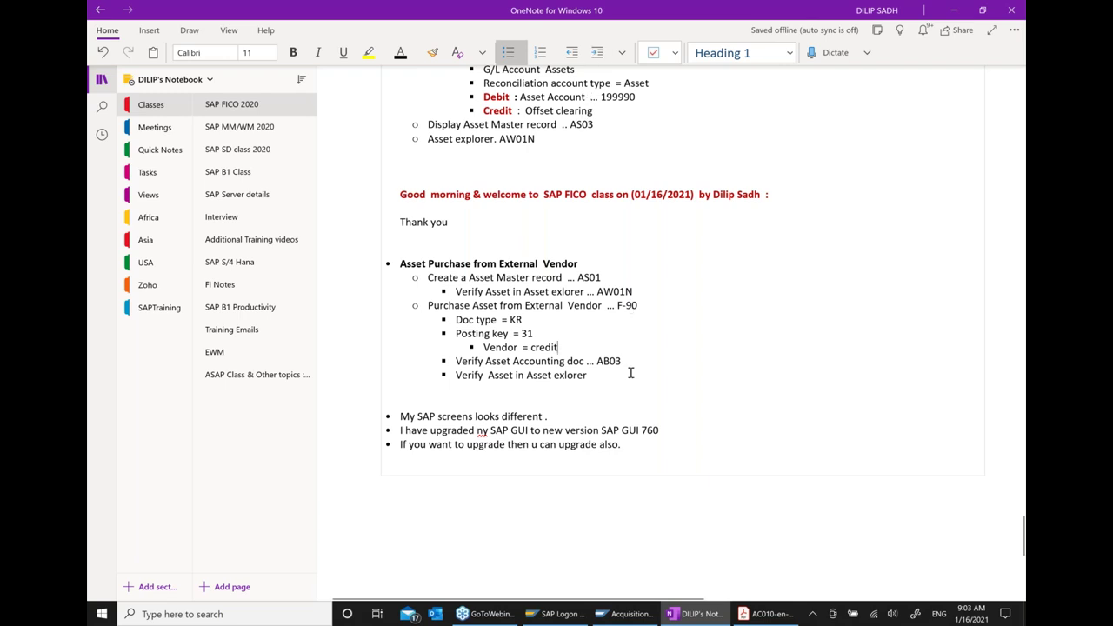
Switch to the SAP acquisition posting, search vendors in company code PVH1, and choose PVH EXTERNAL SUPPLIER as the first line item's account.
click(610, 614)
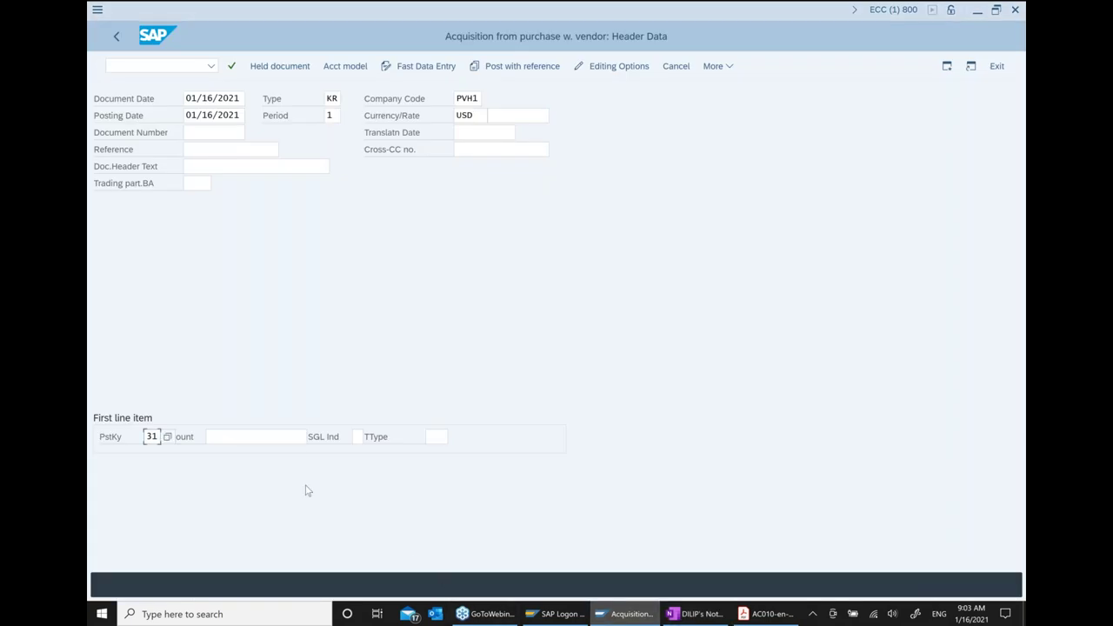
click(275, 438)
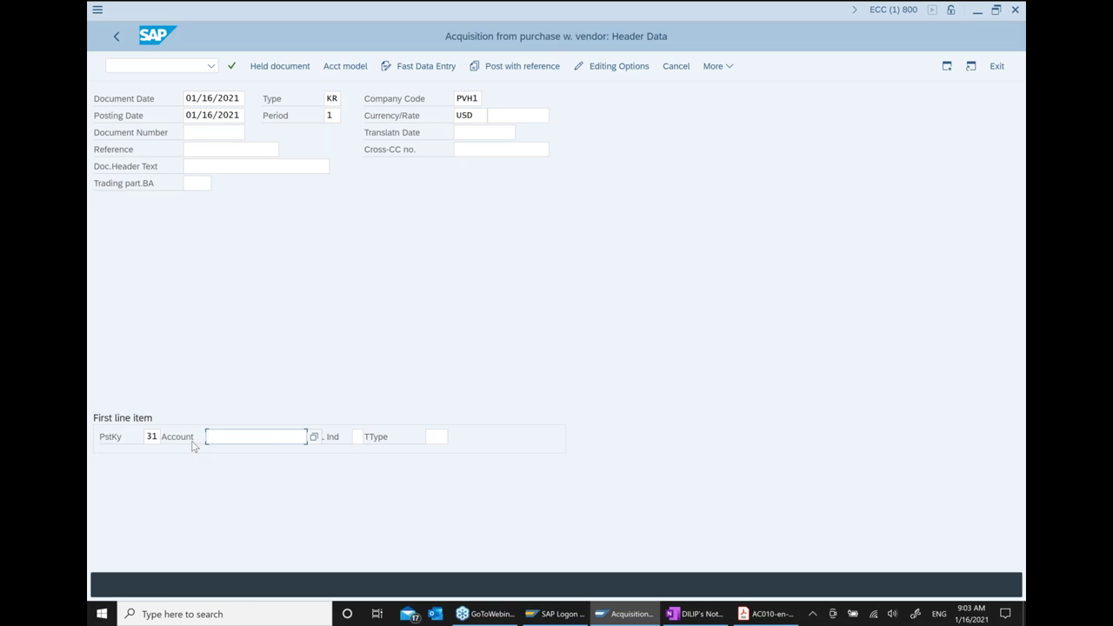
click(320, 437)
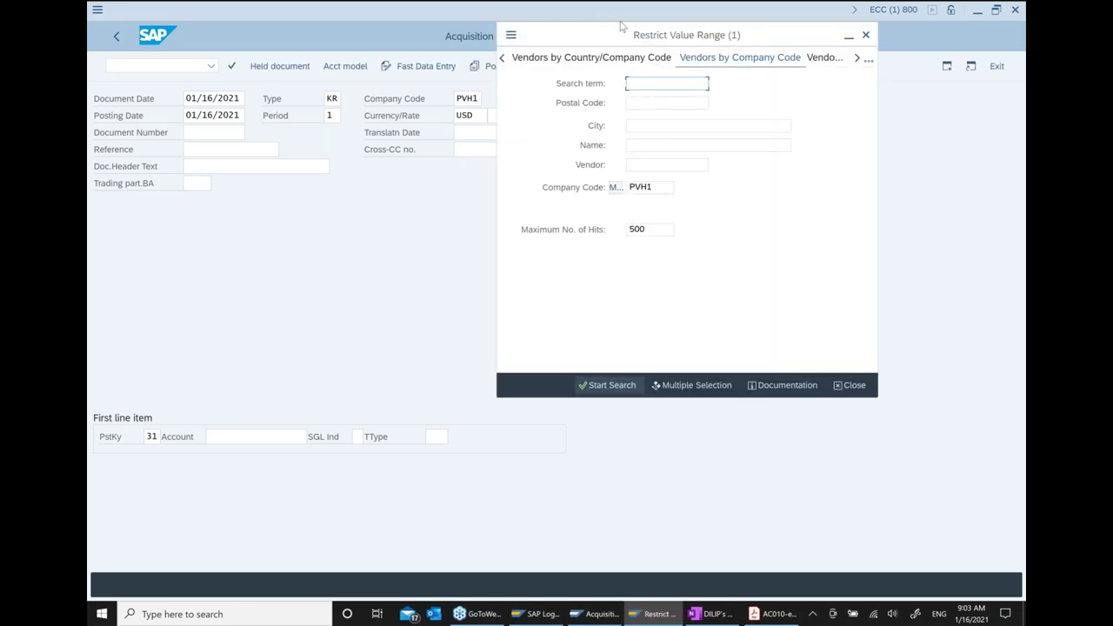
drag(618, 36, 570, 54)
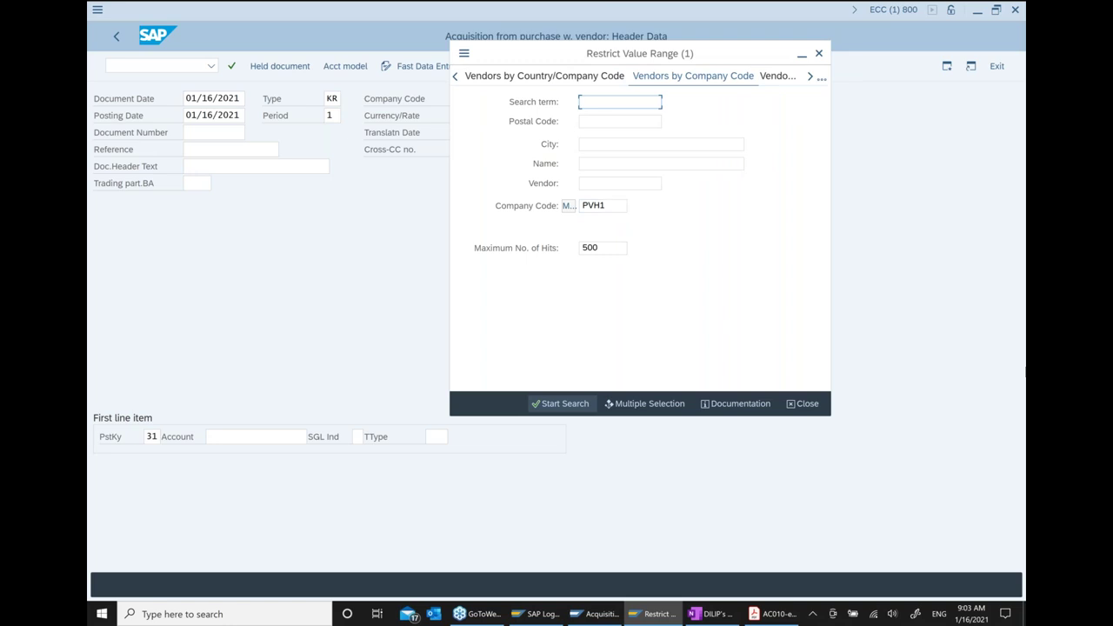
click(579, 405)
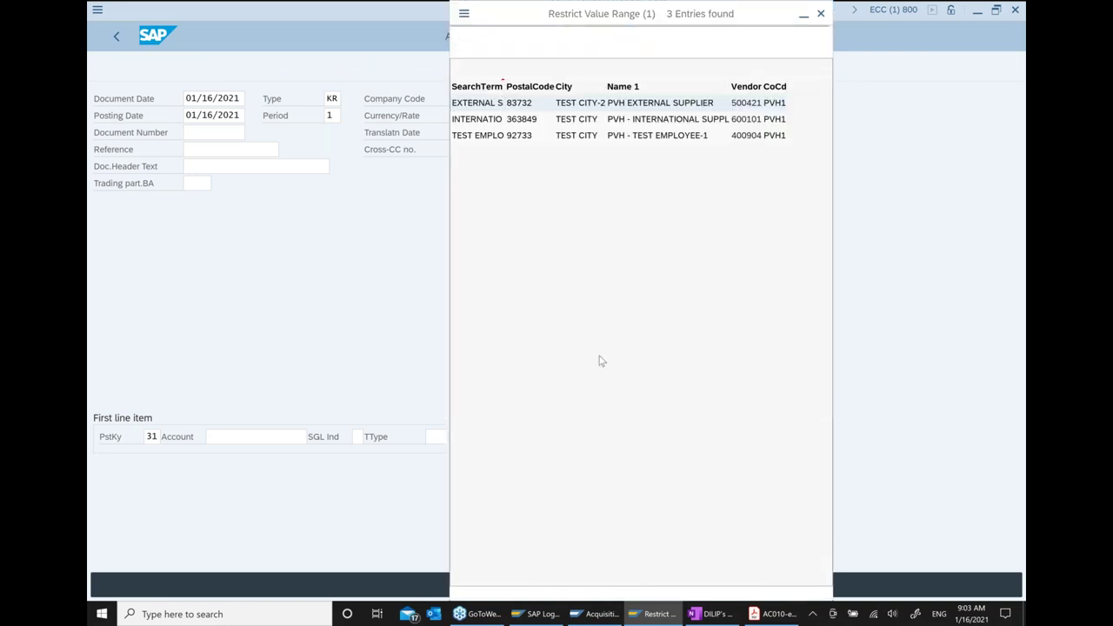
double_click(659, 104)
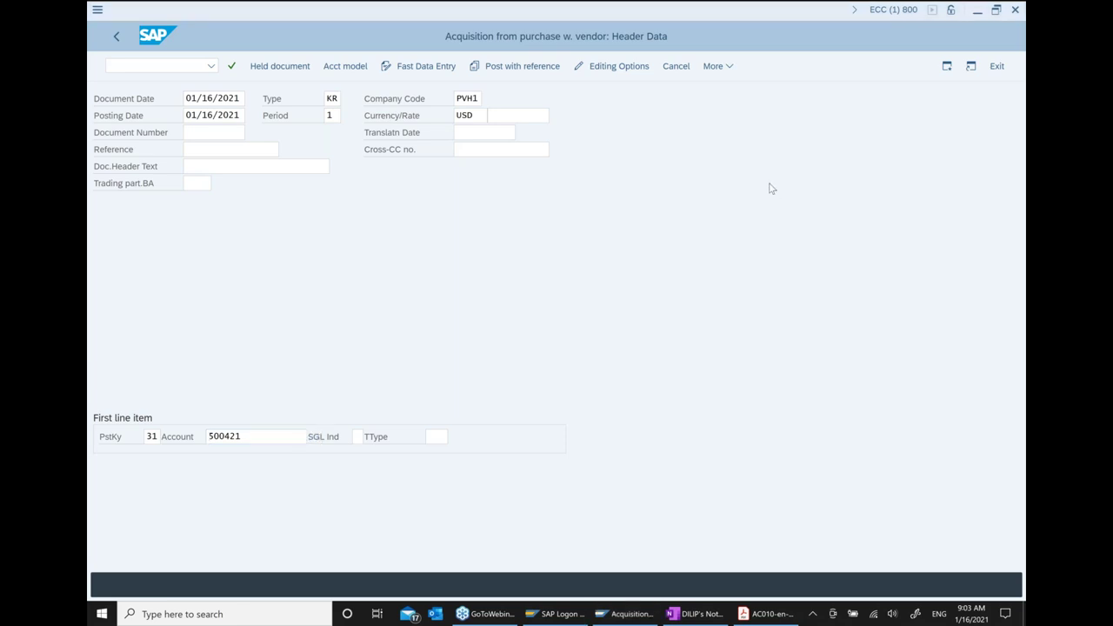
Set the first line item's transaction type to 100, External asset acquisition, from the list of asset transaction types.
click(435, 437)
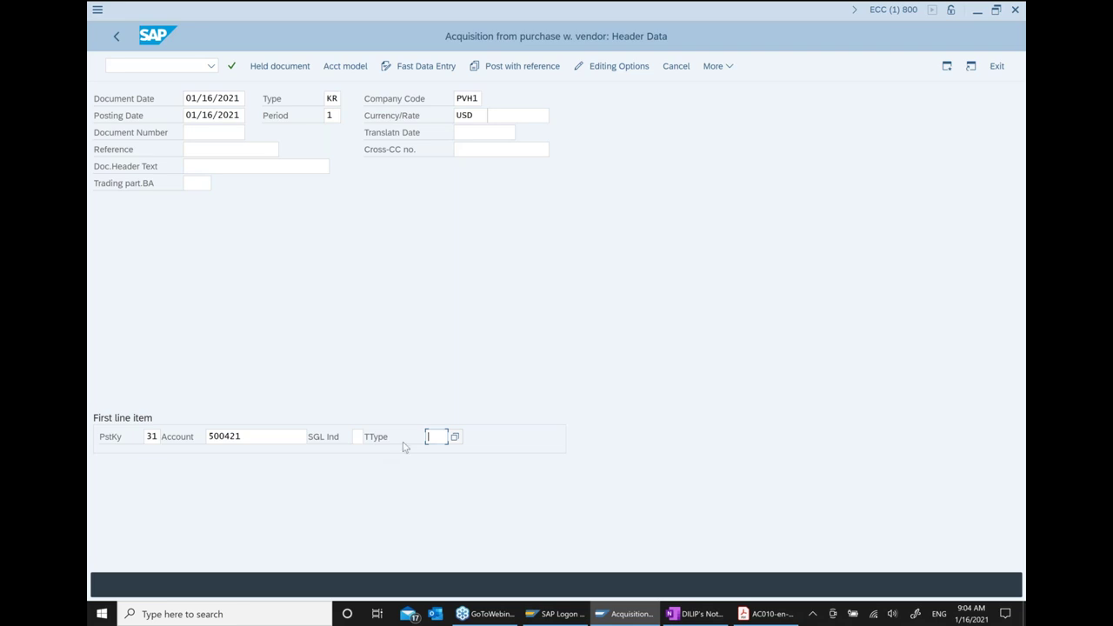
click(454, 436)
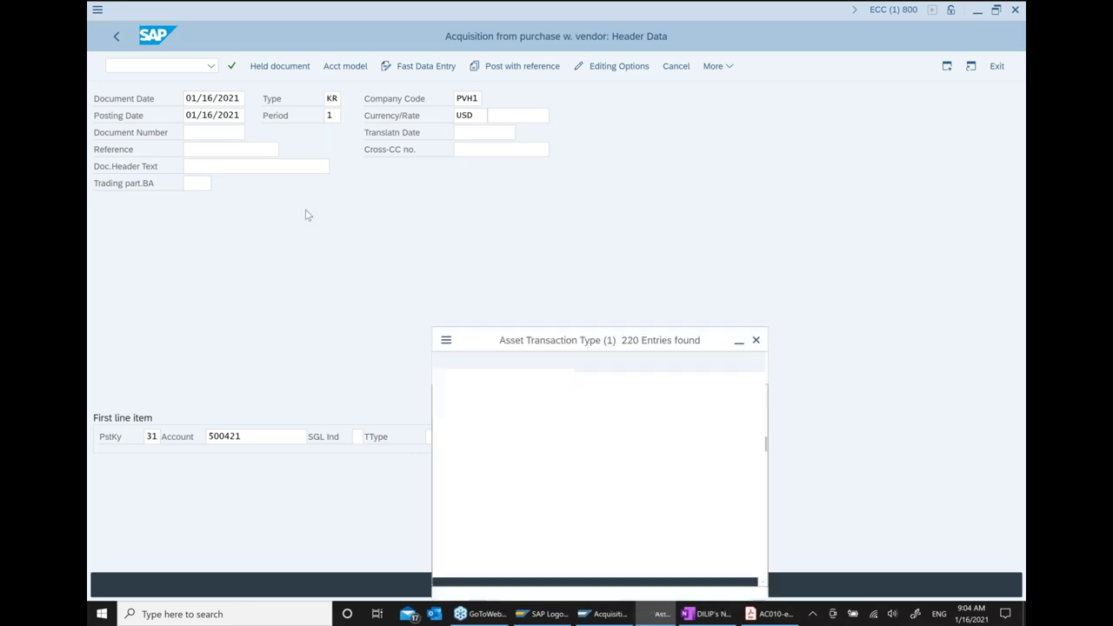
drag(562, 345, 560, 183)
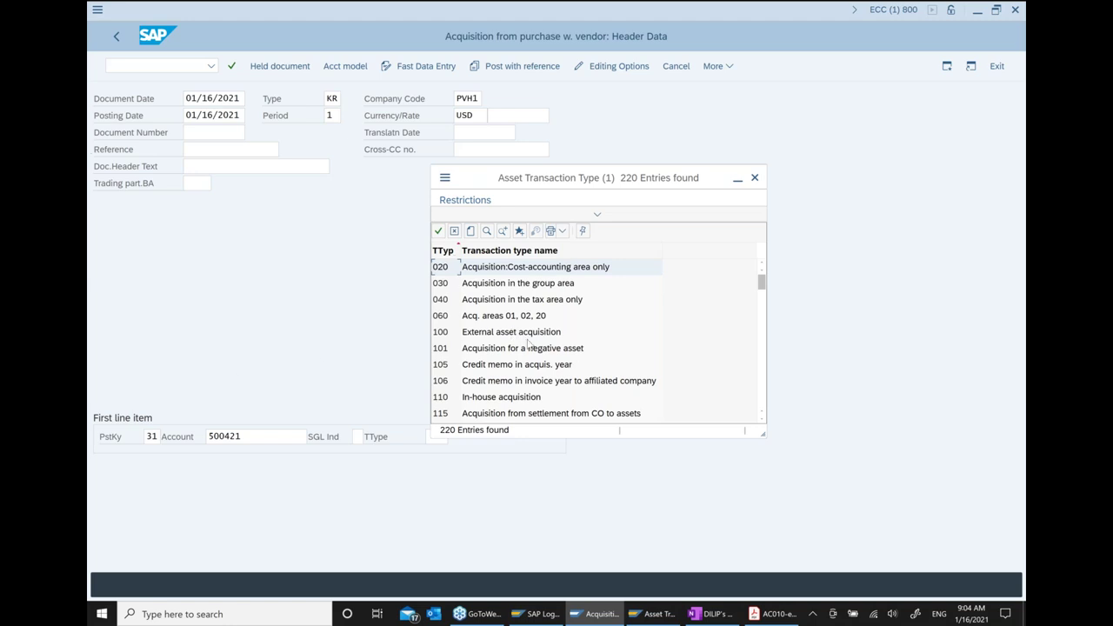
click(522, 339)
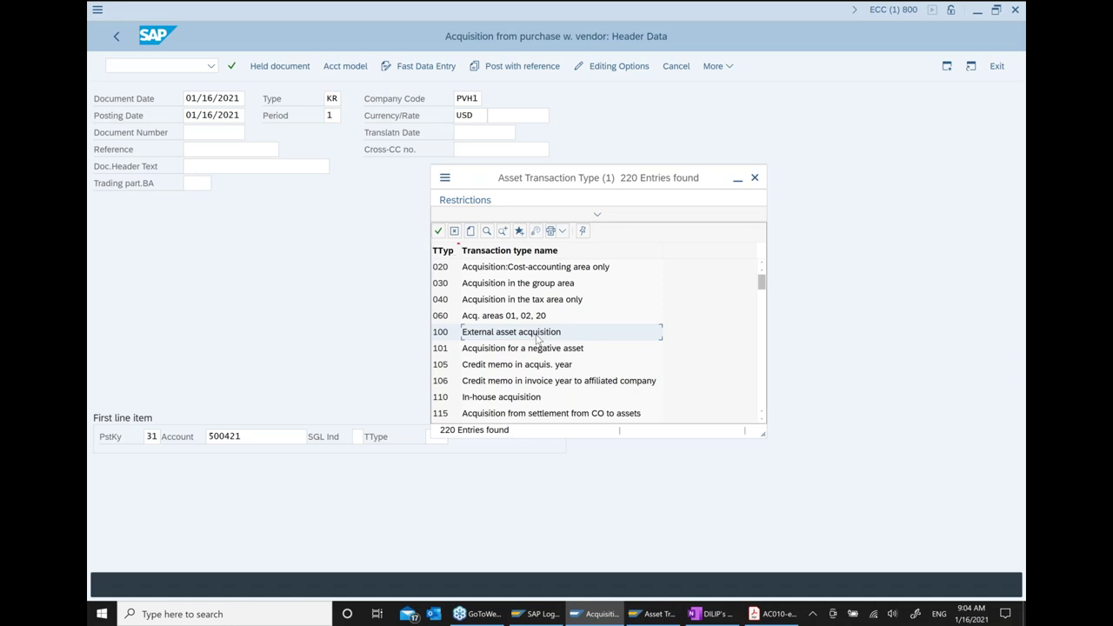
double_click(538, 339)
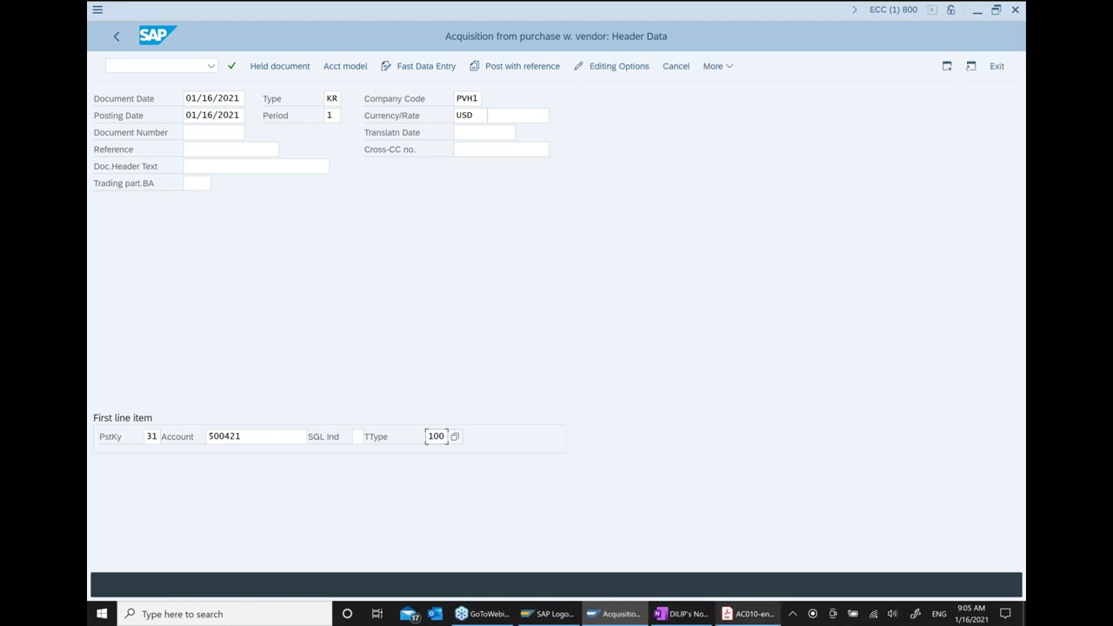
Switch to OneNote and add the sub-bullet "Asset Transaction type = 100" after the posting key notes, level with "Posting key = 31".
click(677, 617)
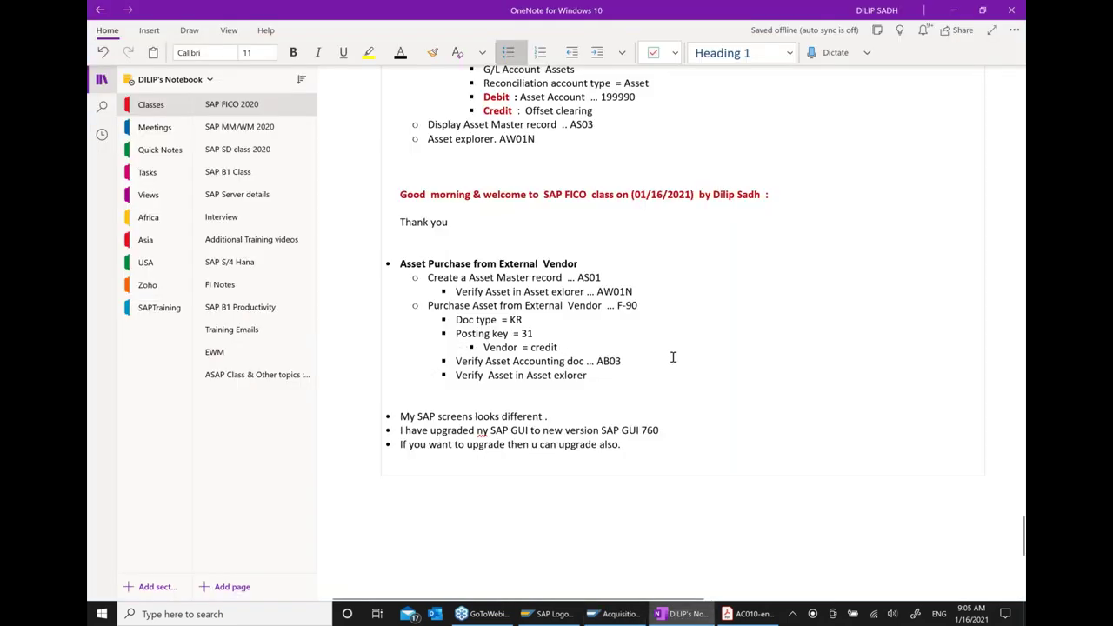
key(Return)
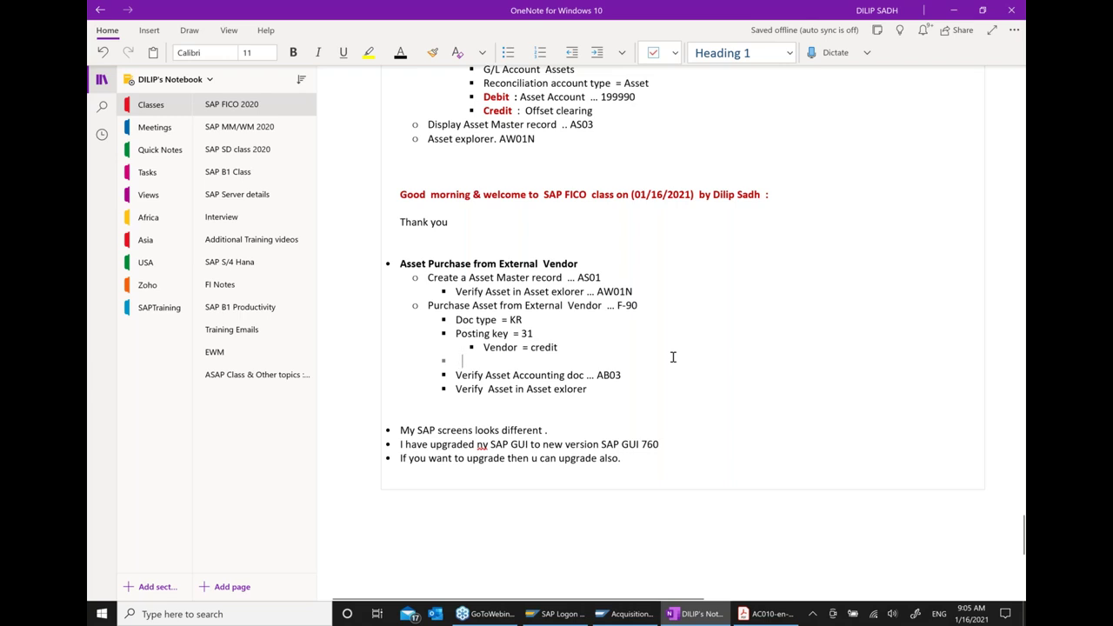
text(Asset T)
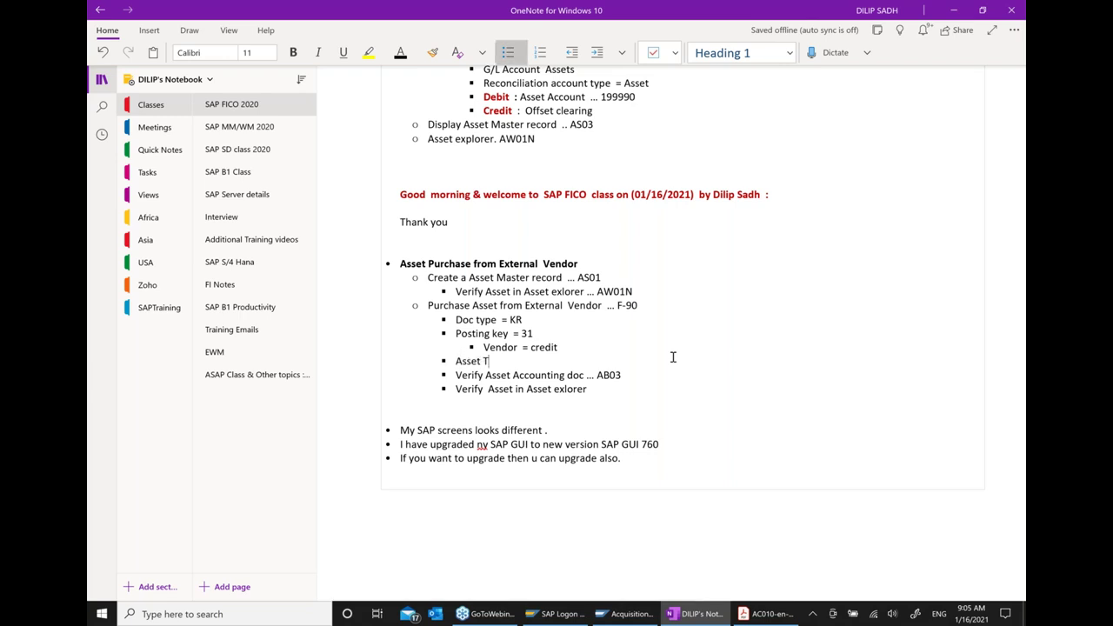
text(ransaction type  = 100)
Switch to the SAP acquisition posting, fill the reference and document header text with "Machine Purchase", and continue to the vendor item.
click(625, 614)
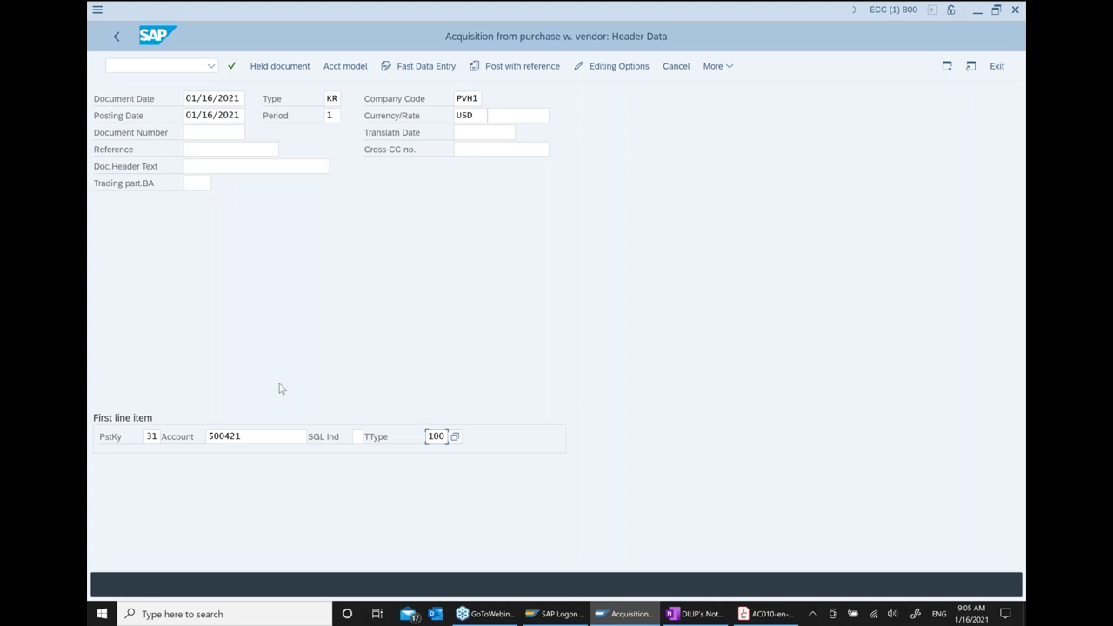
click(210, 154)
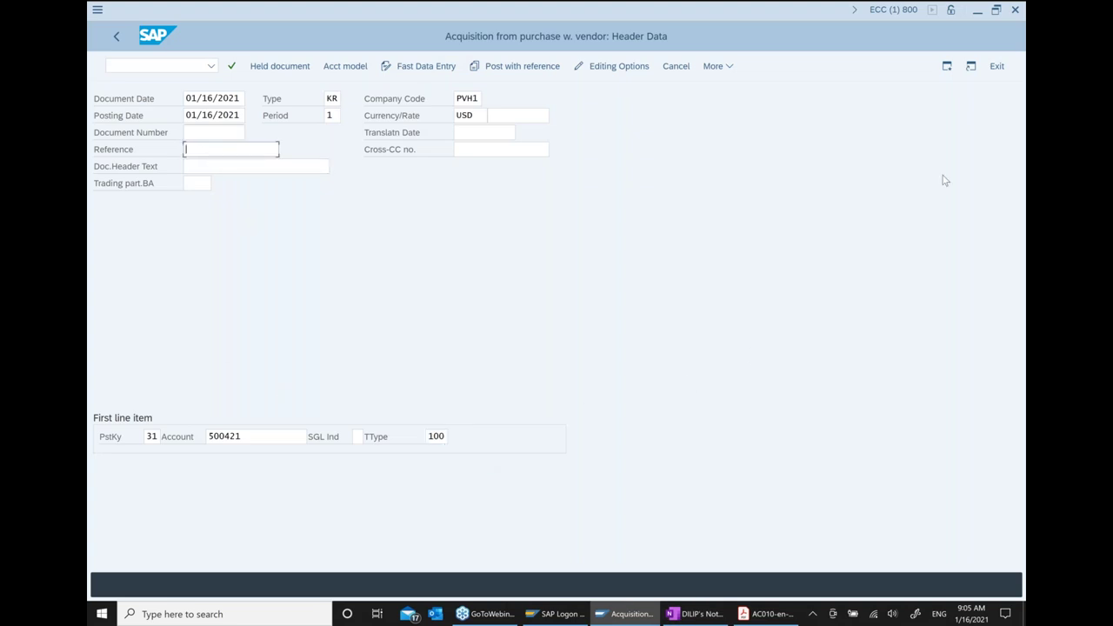
key(Down)
key(Down)
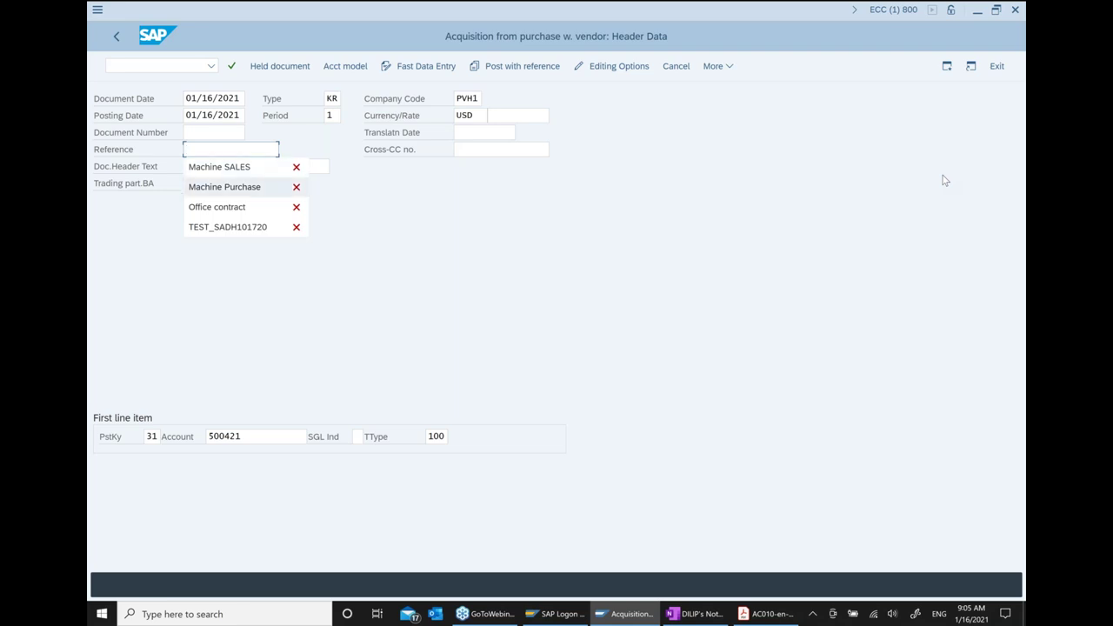
key(Return)
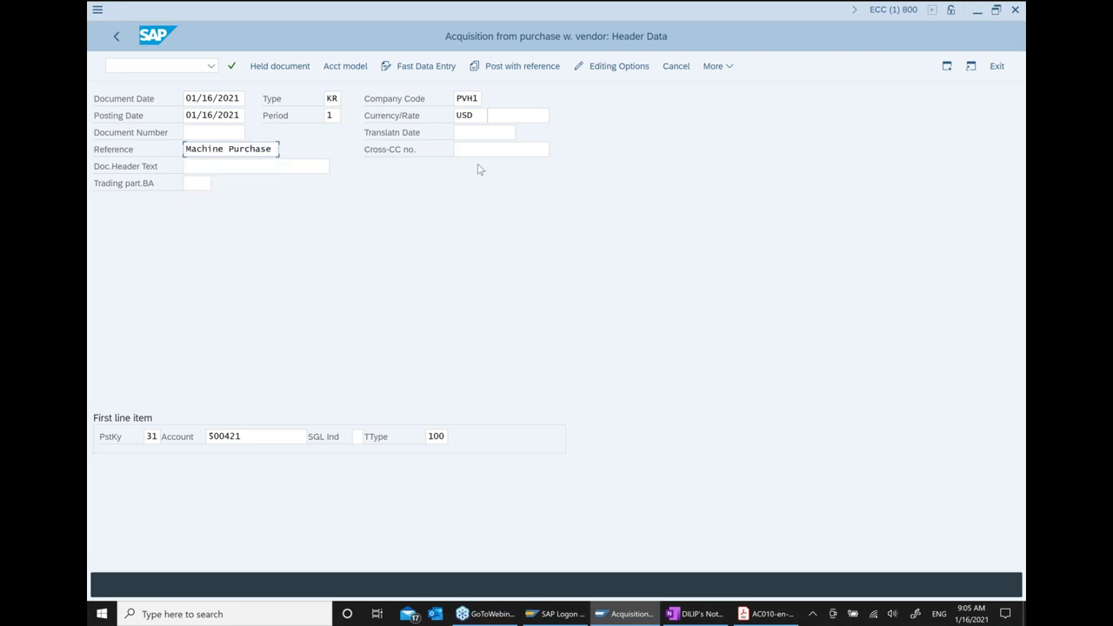
click(236, 166)
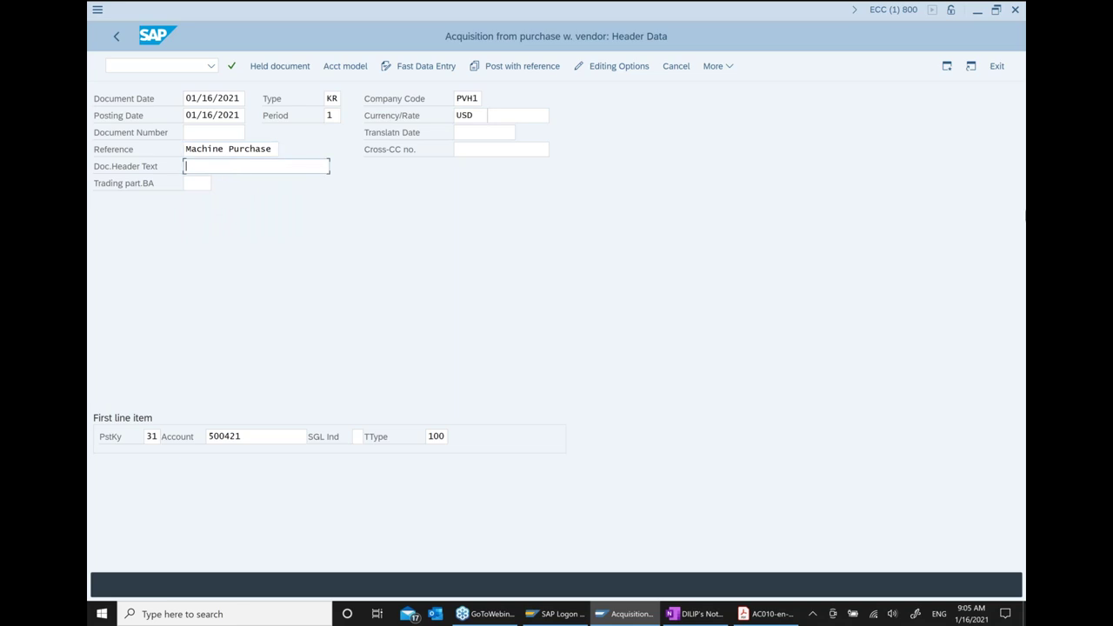
key(Down)
key(Down)
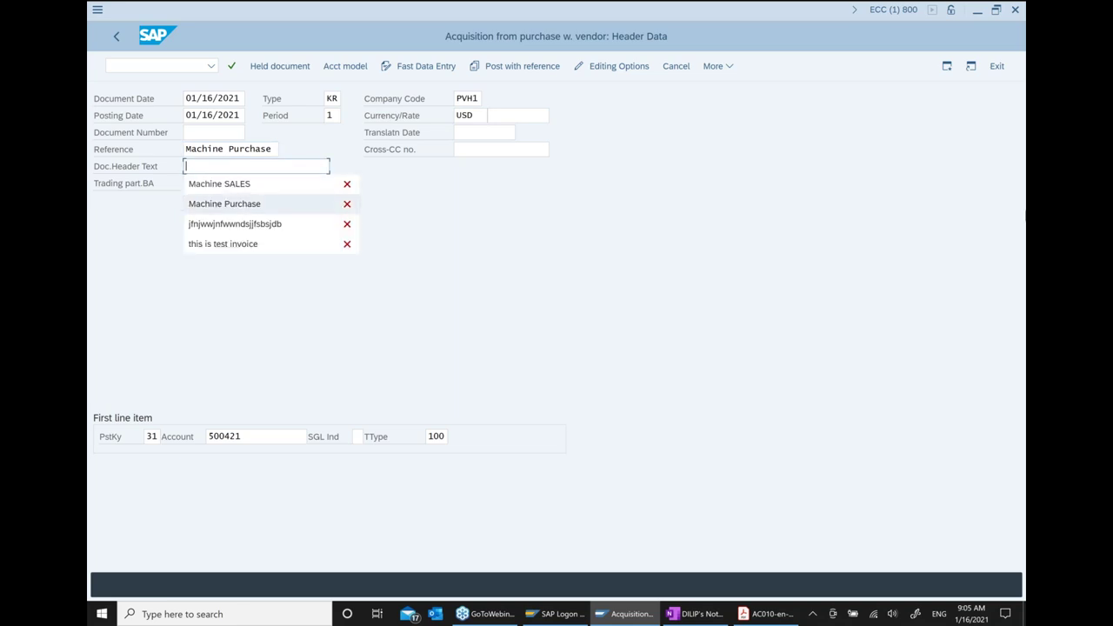
key(Return)
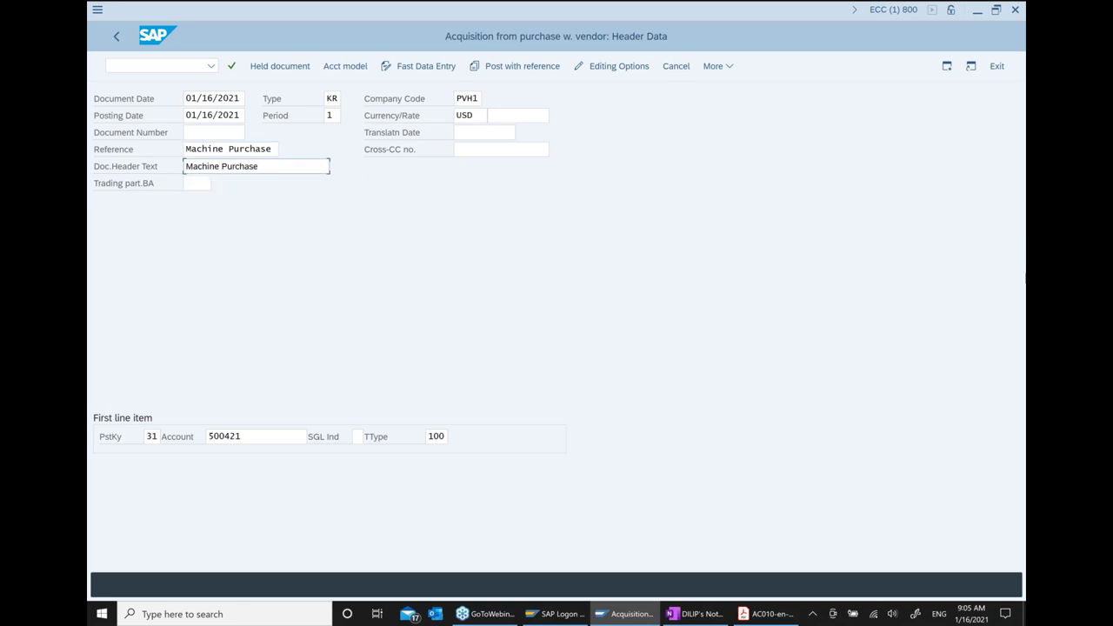
key(Return)
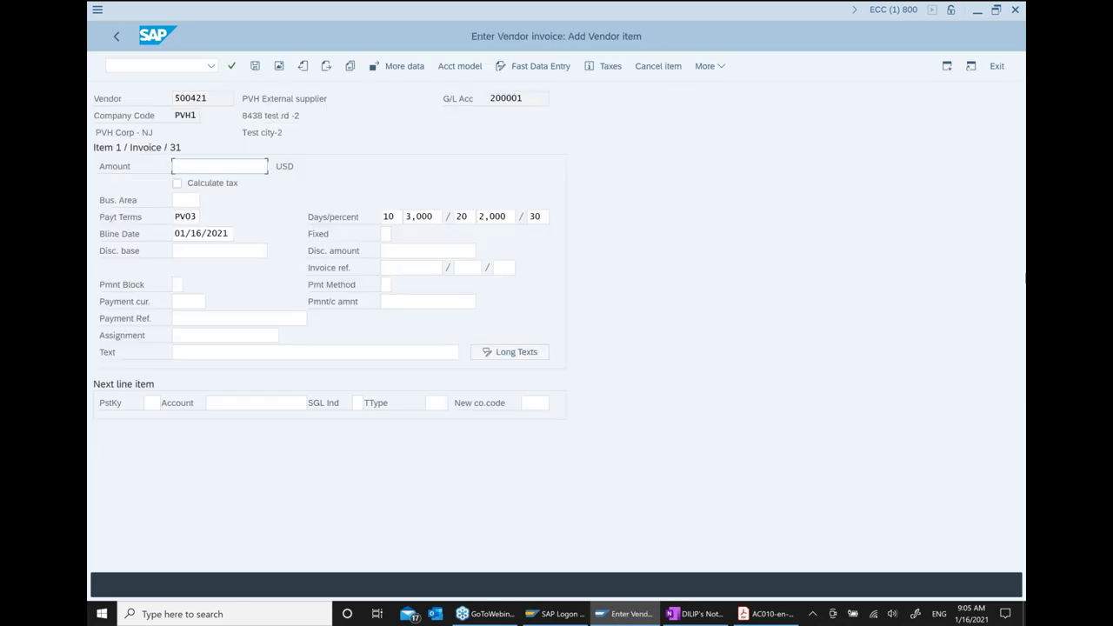
Set the vendor item's amount to 1000 USD and choose posting key 70, Debit asset, for the next line item.
text(1000)
click(110, 410)
click(155, 406)
click(167, 406)
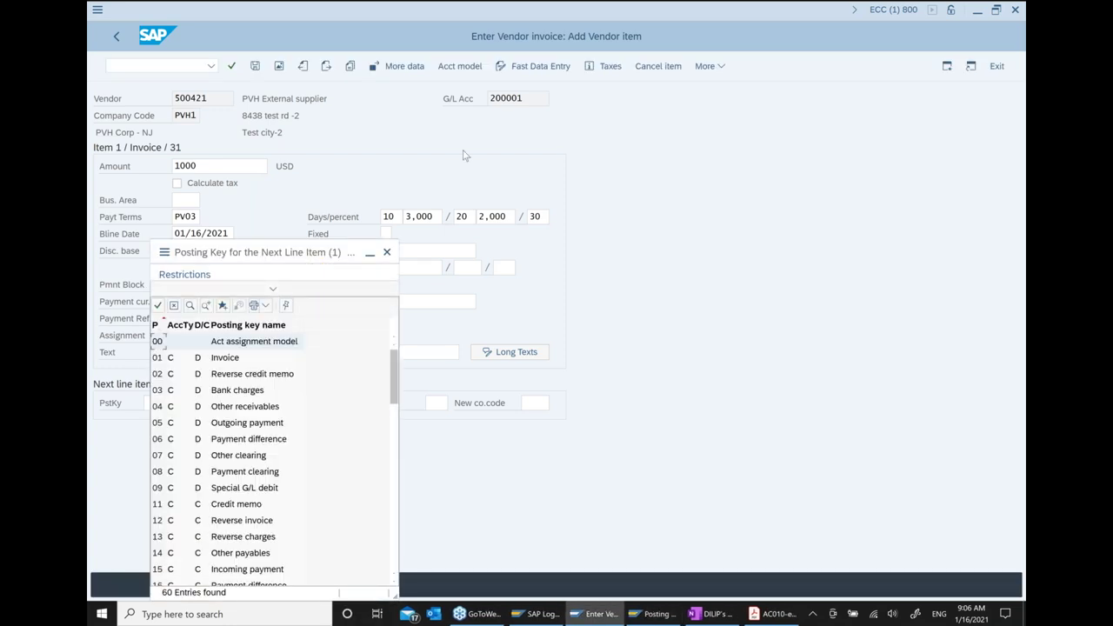
scroll(474, 341, down, 6)
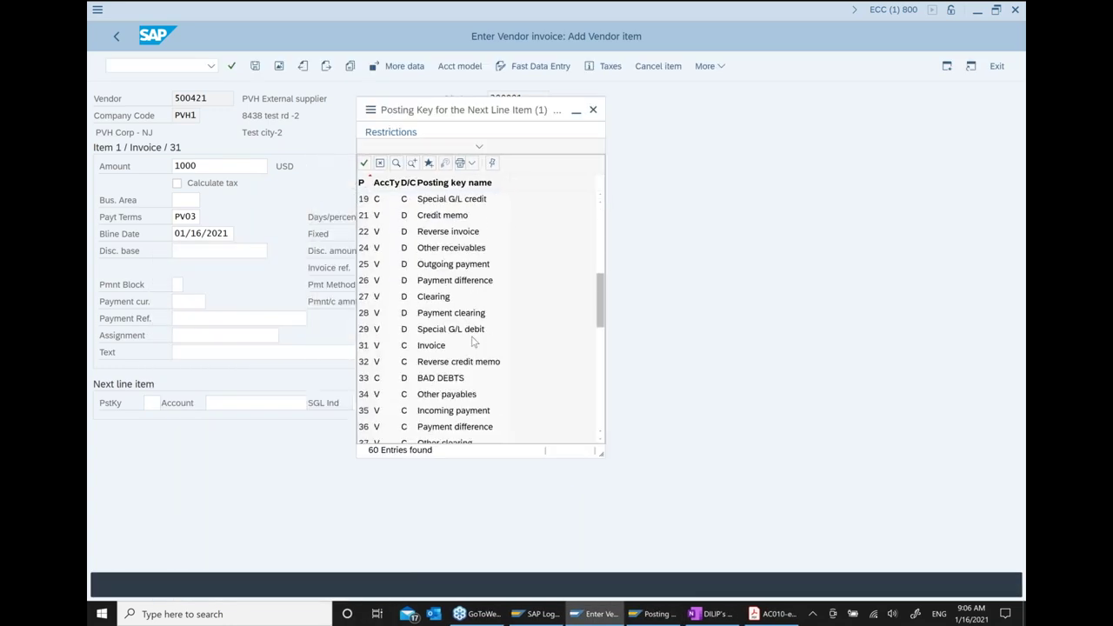
scroll(474, 342, down, 4)
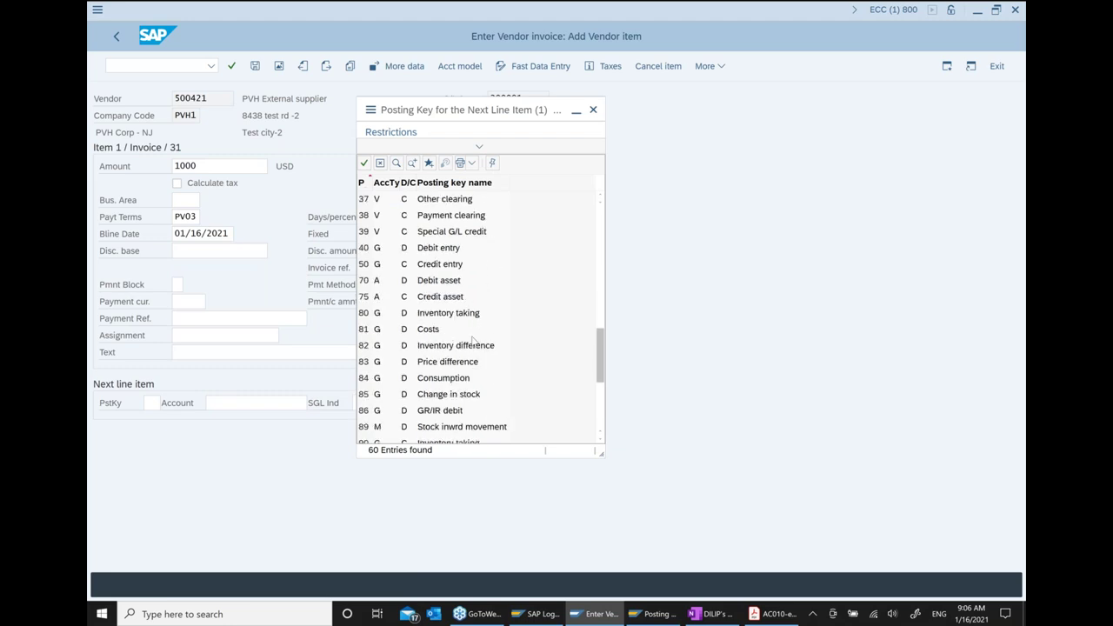
click(447, 334)
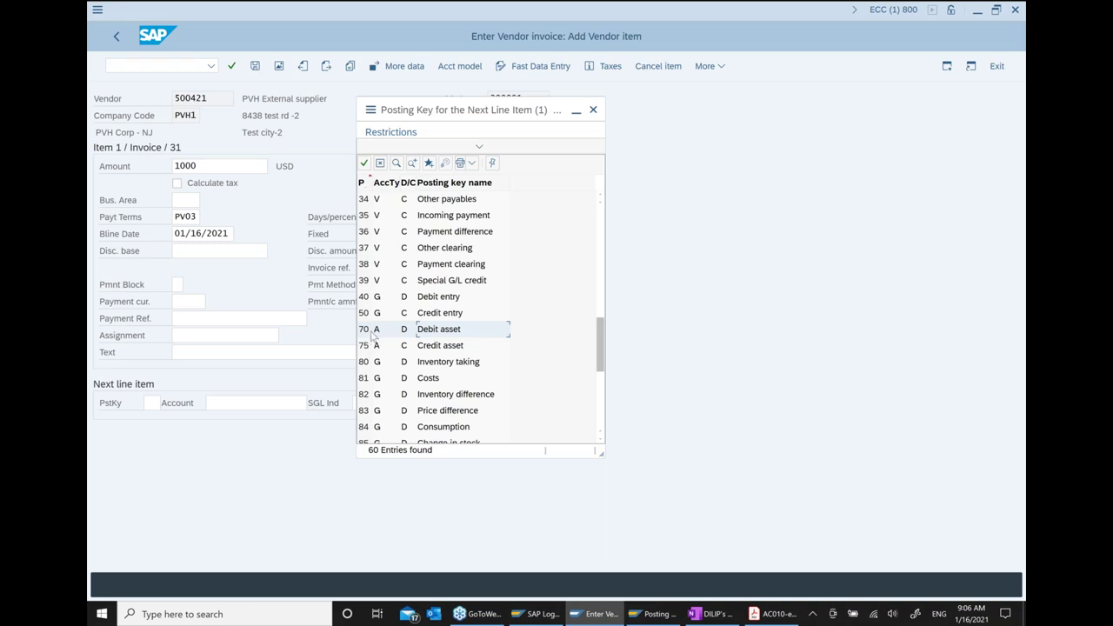
double_click(462, 336)
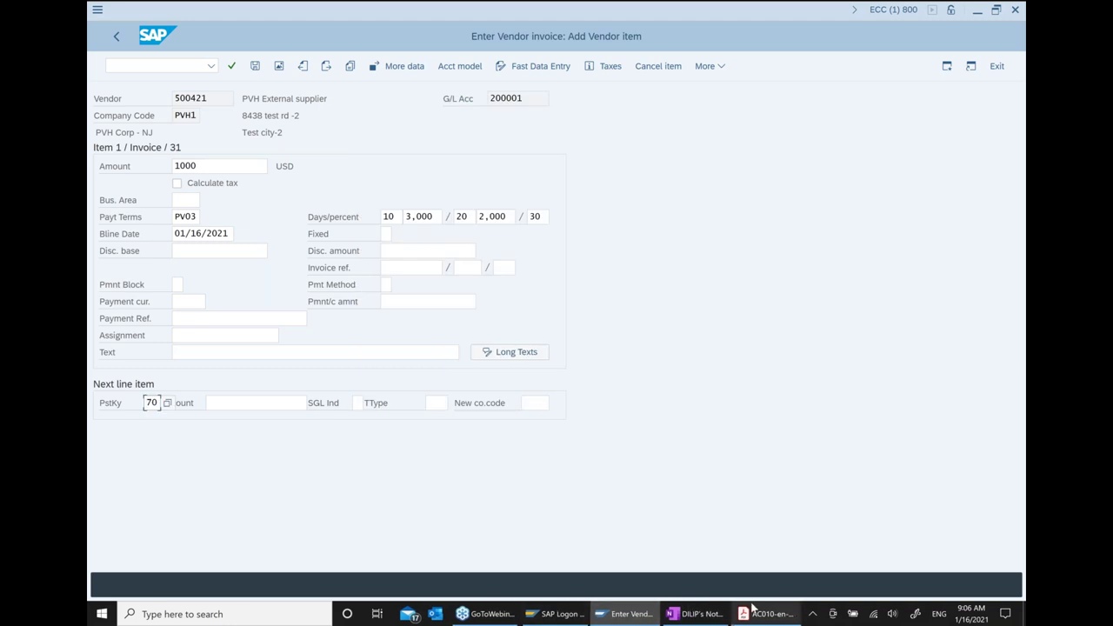
Switch to OneNote and add the sub-bullet "Posting Key = 70" after "Vendor = credit", level with "Posting key = 31".
click(709, 620)
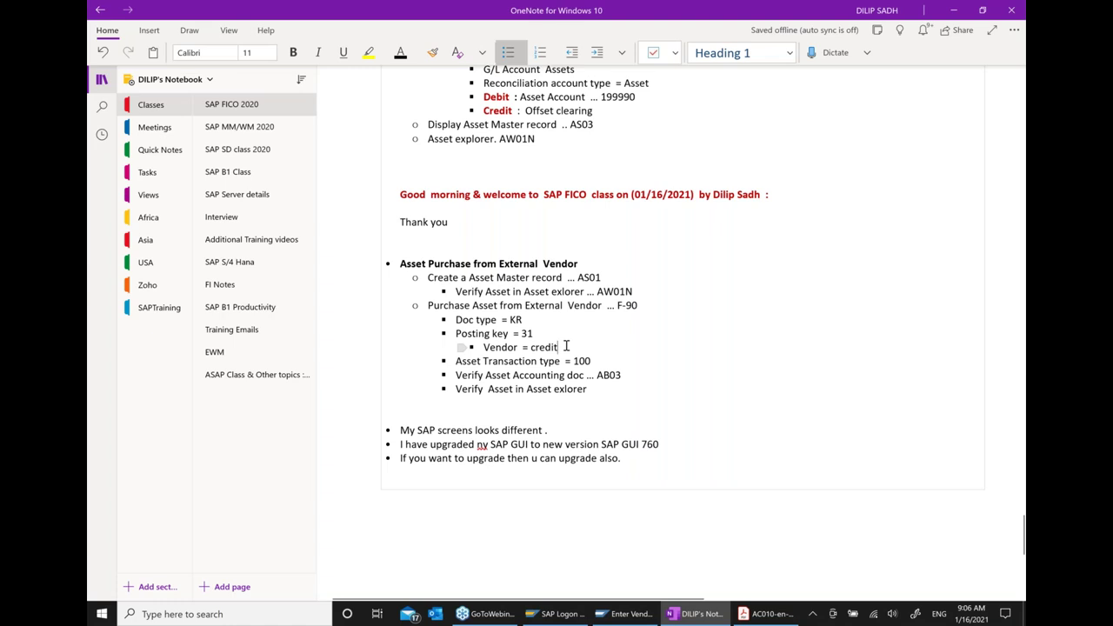
key(Return)
key(shift+Tab)
text(Posting K)
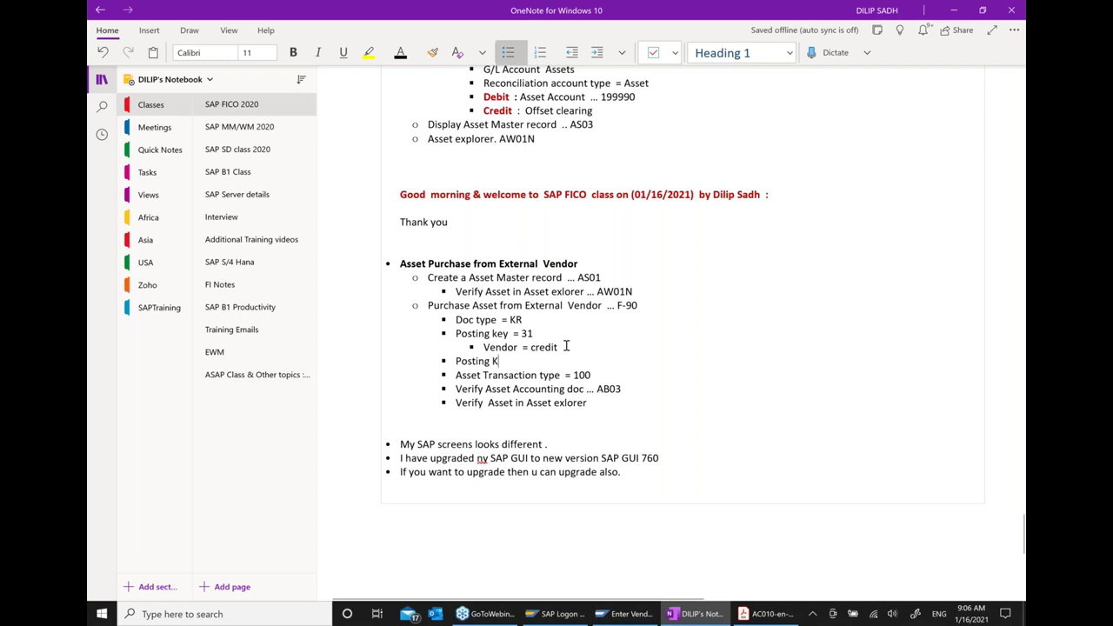
text(ey = 70)
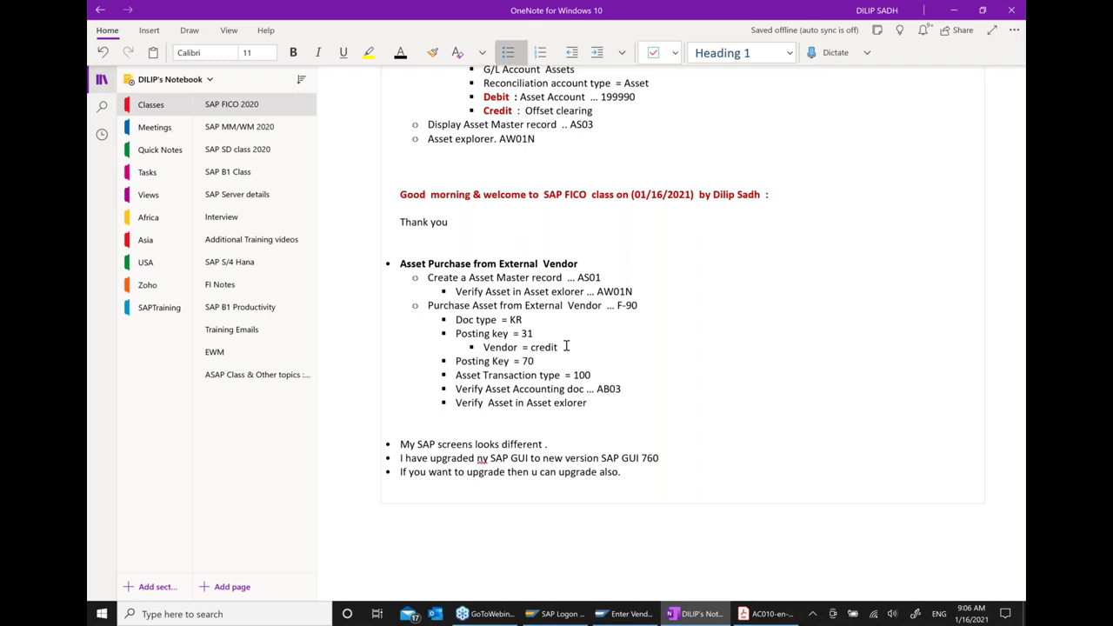
Add the further indented sub-bullet "Asset = debit" under "Posting Key = 70".
key(Return)
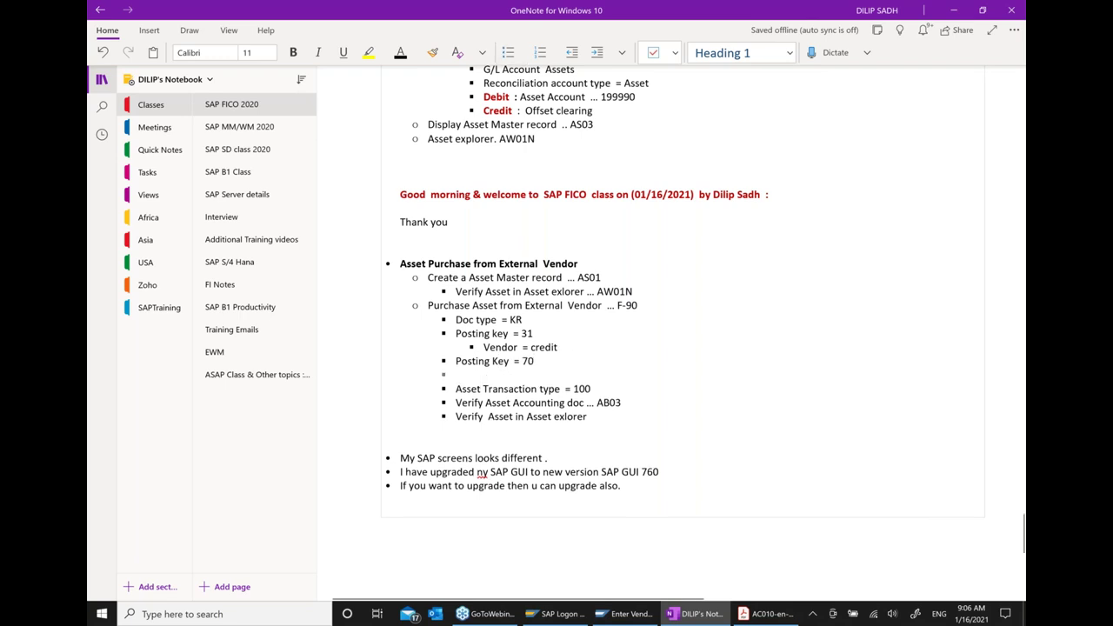
click(598, 54)
text(A)
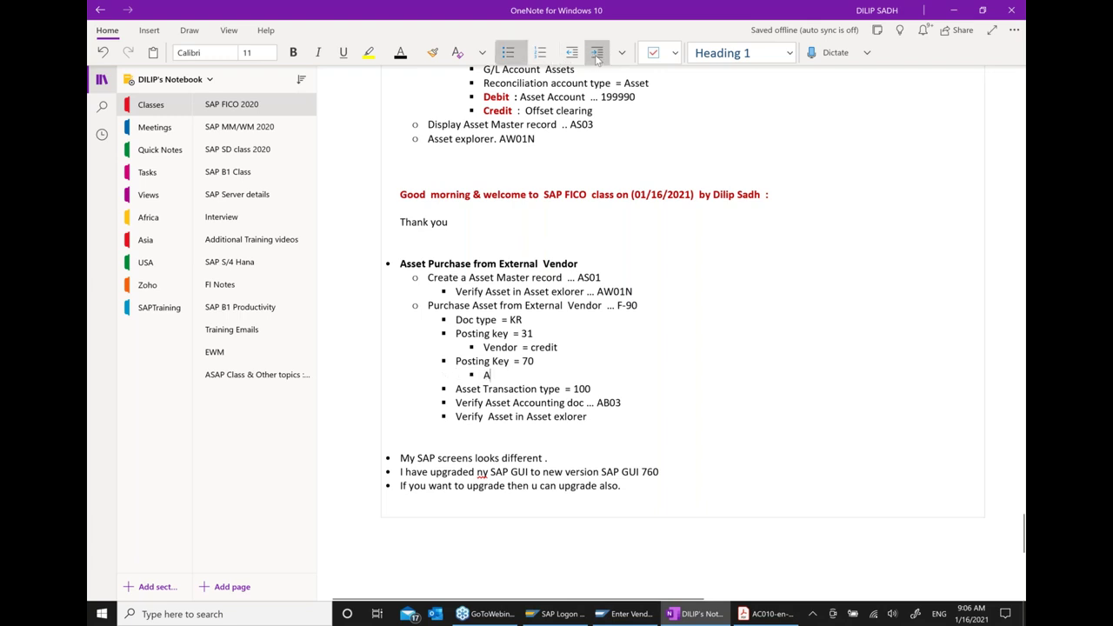
text(sst)
text(e)
text(t )
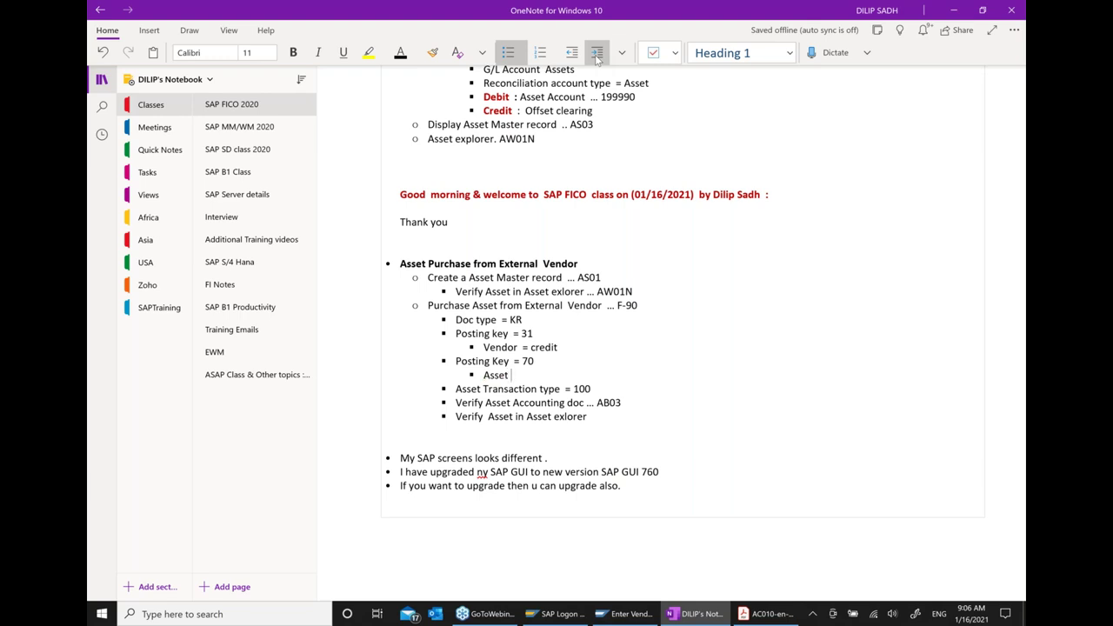
text(= debit)
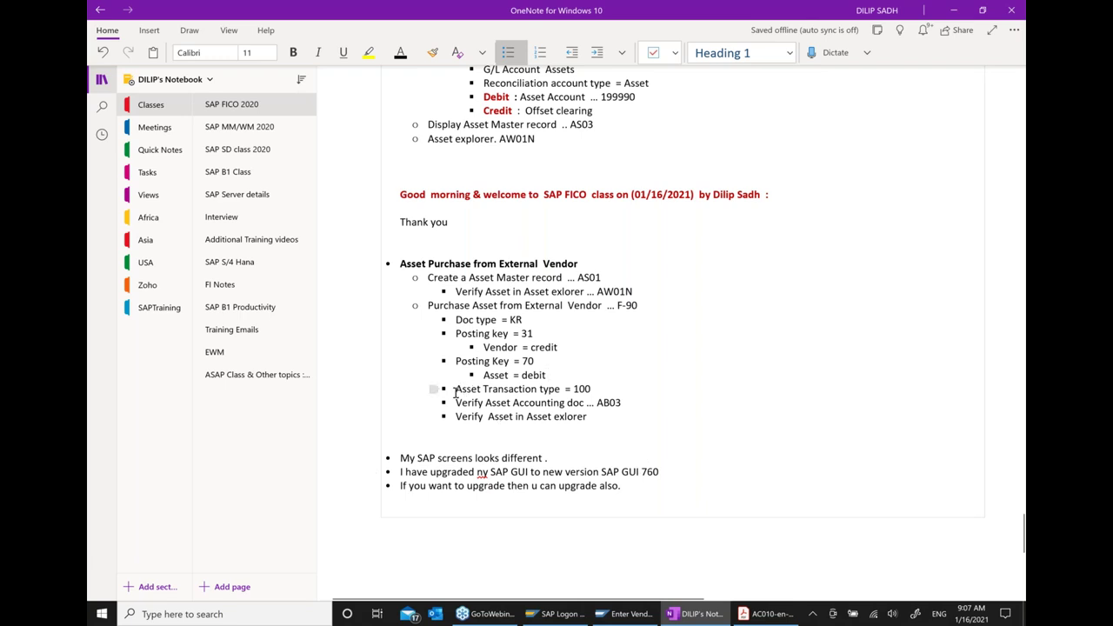
Switch to the SAP vendor item, list the assets of company code PVH1 for the next line item's account, and mark asset 2336.
click(625, 614)
click(262, 402)
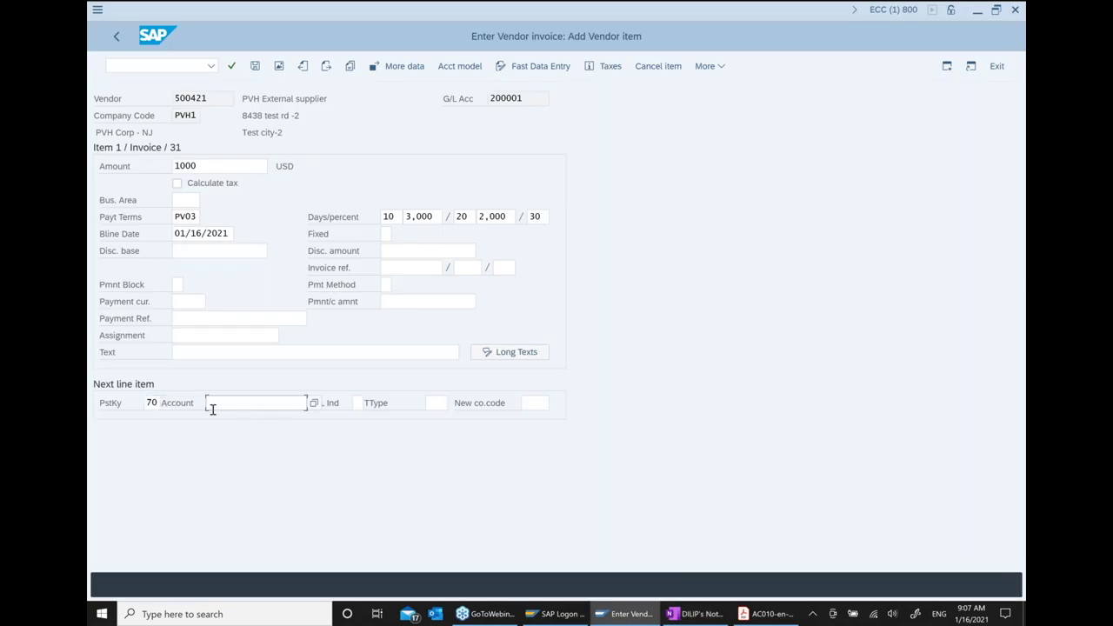
click(318, 409)
key(F4)
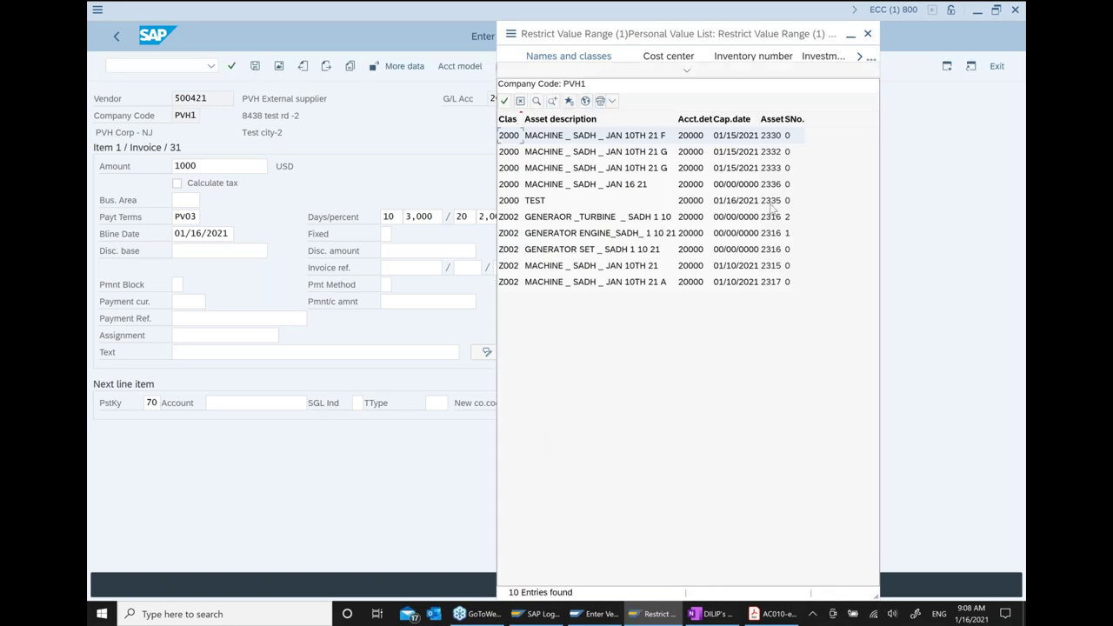
click(775, 186)
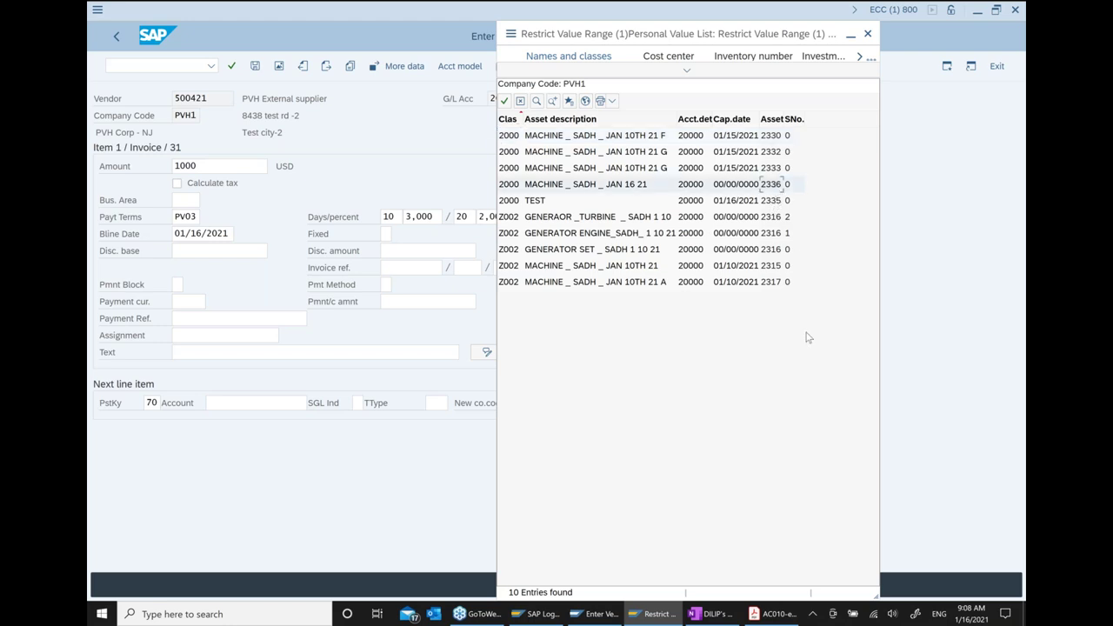
Switch to OneNote and append "... 2336" to the "Create a Asset Master record ... AS01" line.
click(717, 614)
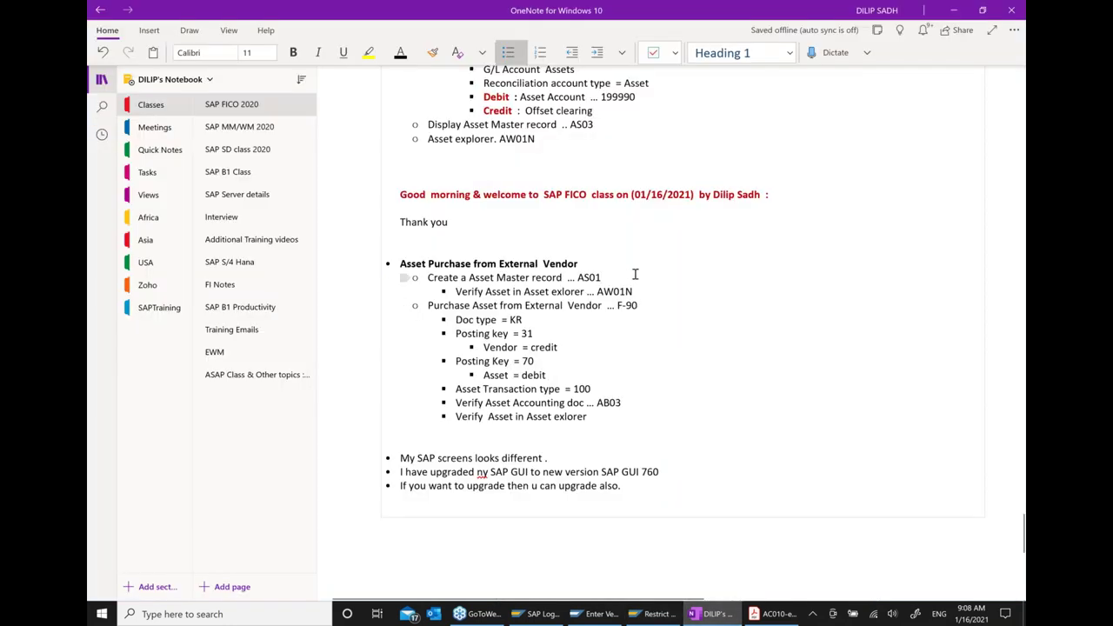
click(635, 274)
text(... 2336)
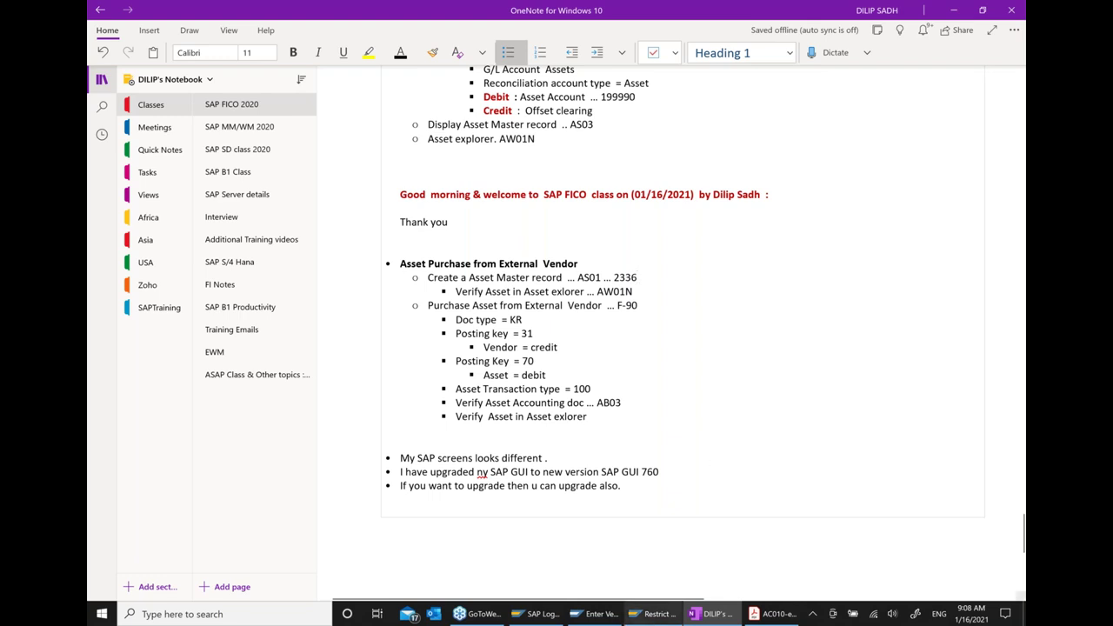
Switch to the SAP asset list, compare the assets' capitalization dates, and choose asset 2336 as the next line item's account.
click(652, 615)
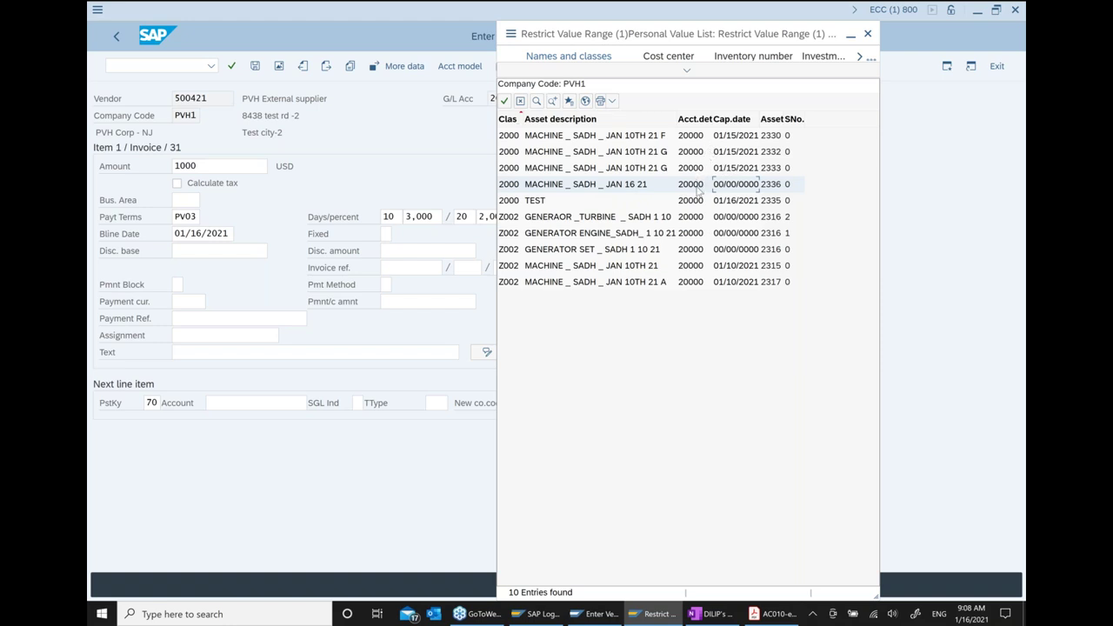
click(739, 170)
click(730, 139)
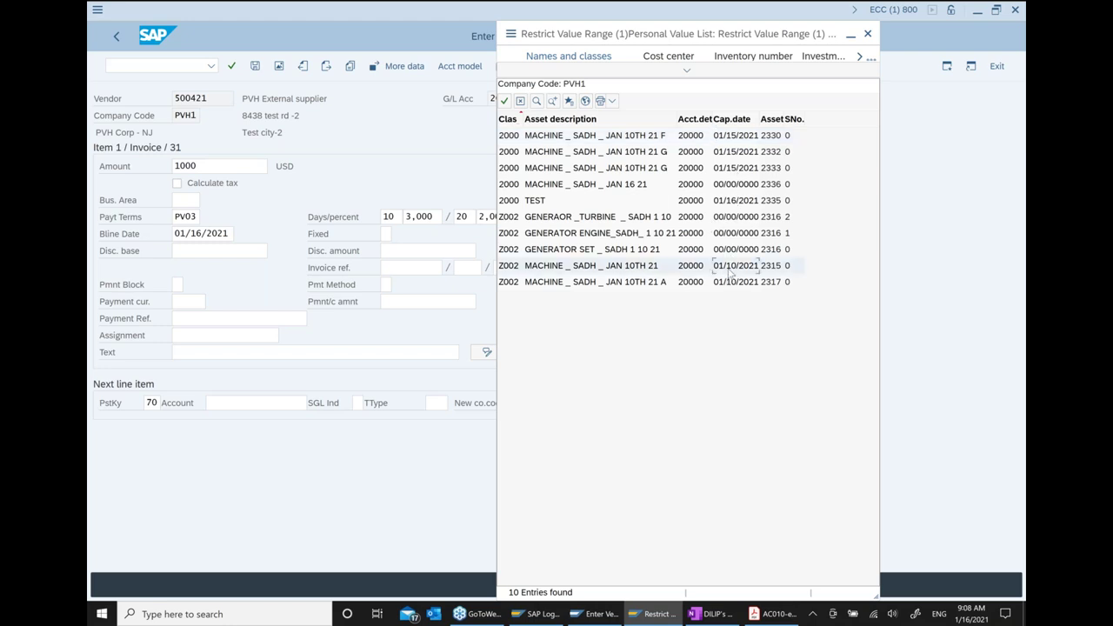
click(730, 171)
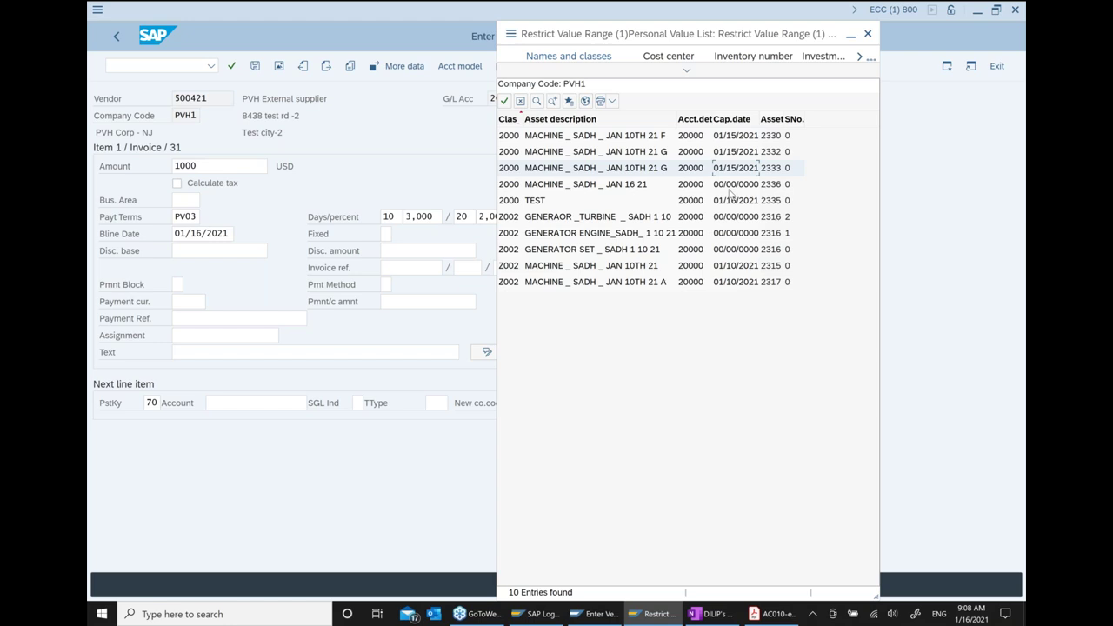
click(730, 188)
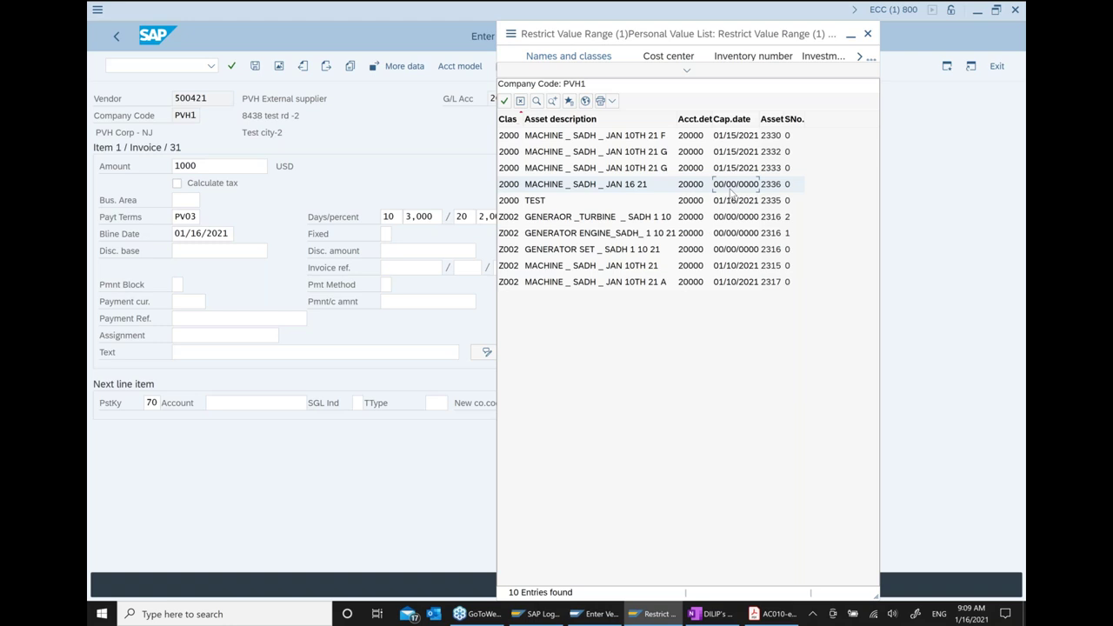
click(773, 190)
double_click(742, 186)
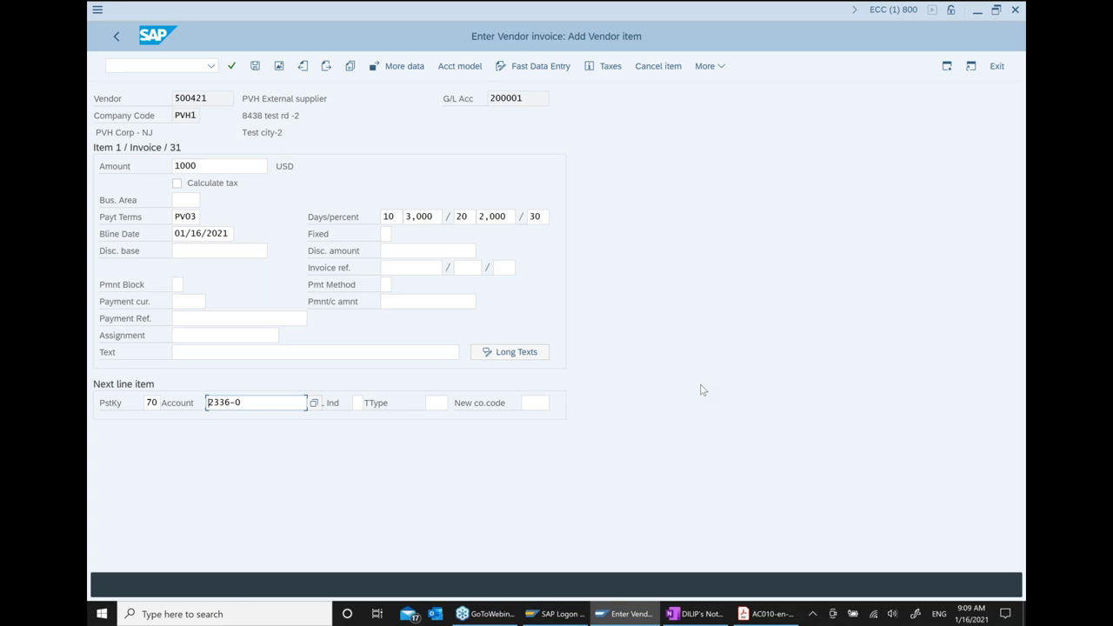
Set the next line item's transaction type to 100 and continue to the asset item.
click(435, 402)
text(100)
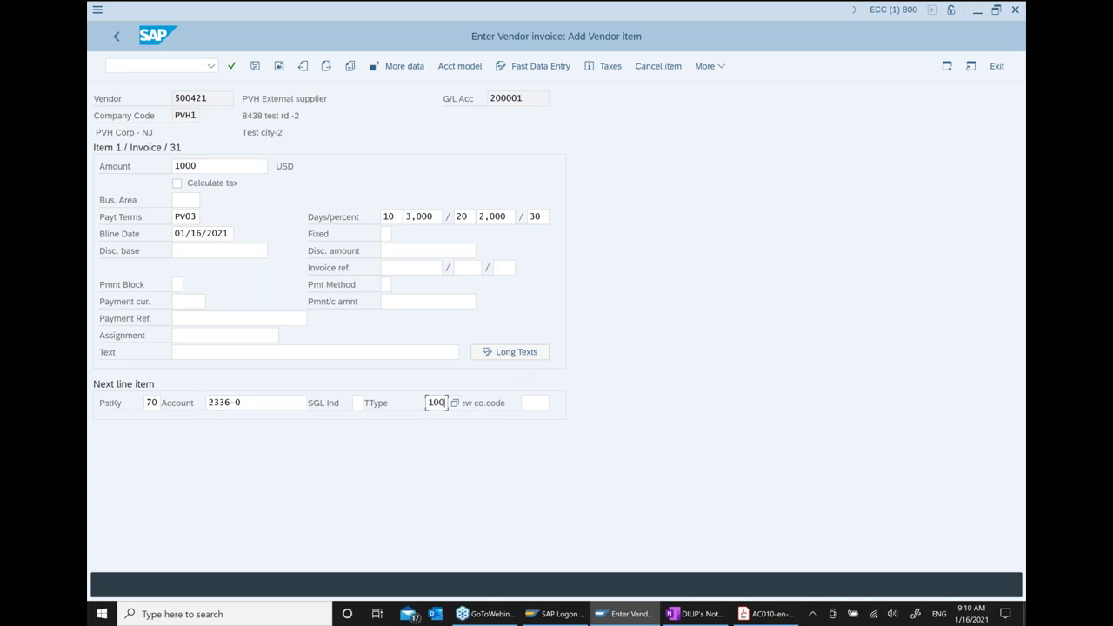
key(Return)
Set the asset item's amount to 1000 USD, post the document, and return to the SAP Easy Access menu.
text(1000)
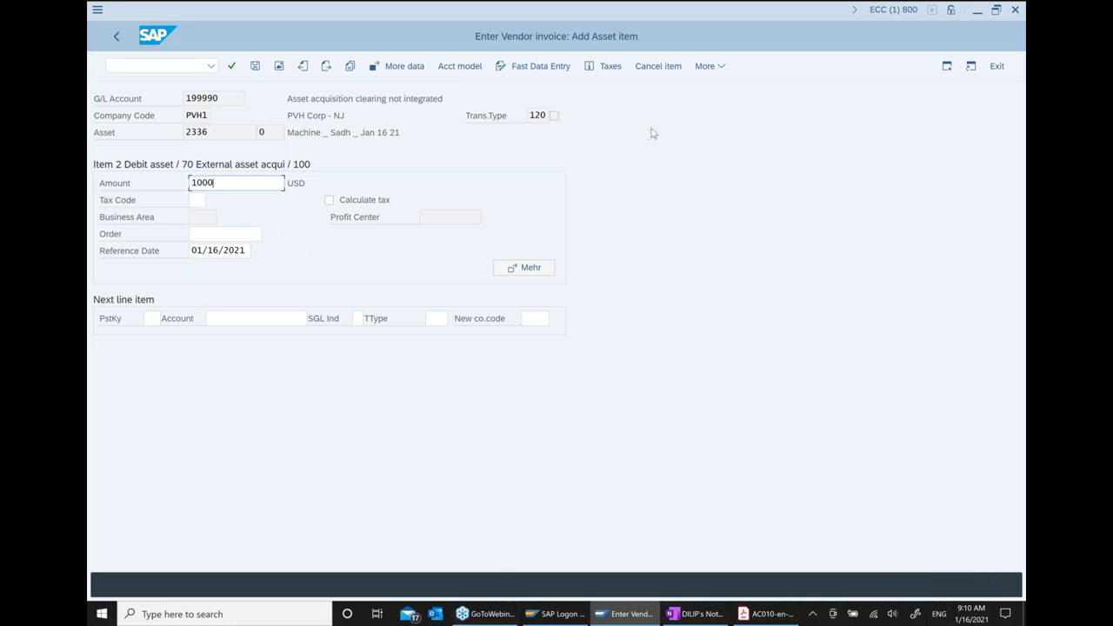
click(256, 67)
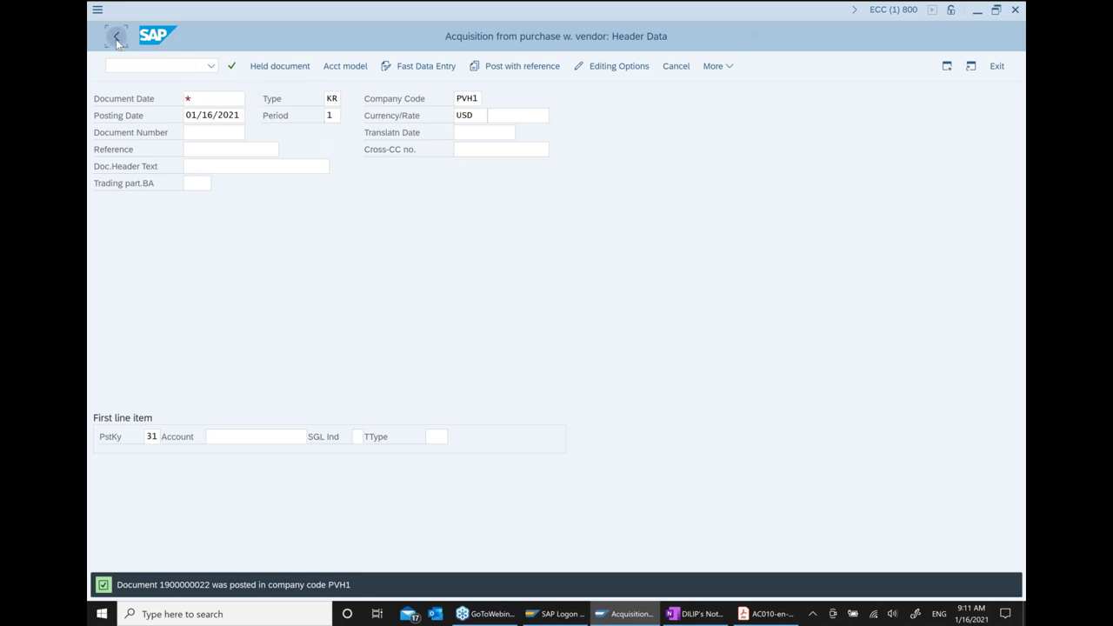
click(115, 35)
Expand the fixed asset posting menu's Edit Document folder and select the AB03 display transaction.
click(320, 313)
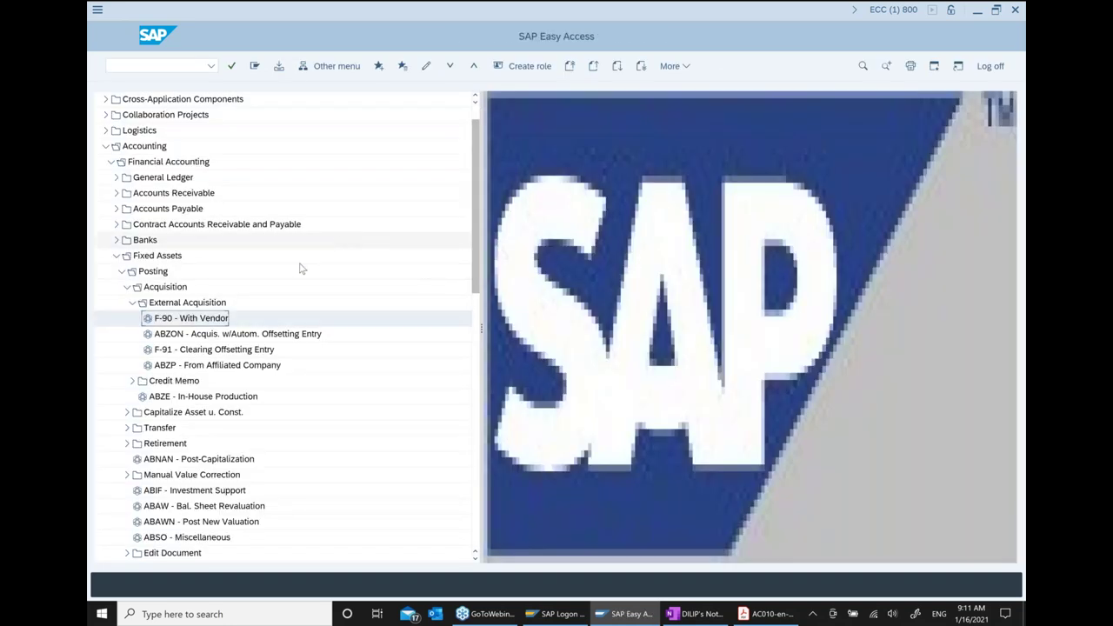
scroll(305, 293, down, 2)
scroll(305, 293, down, 7)
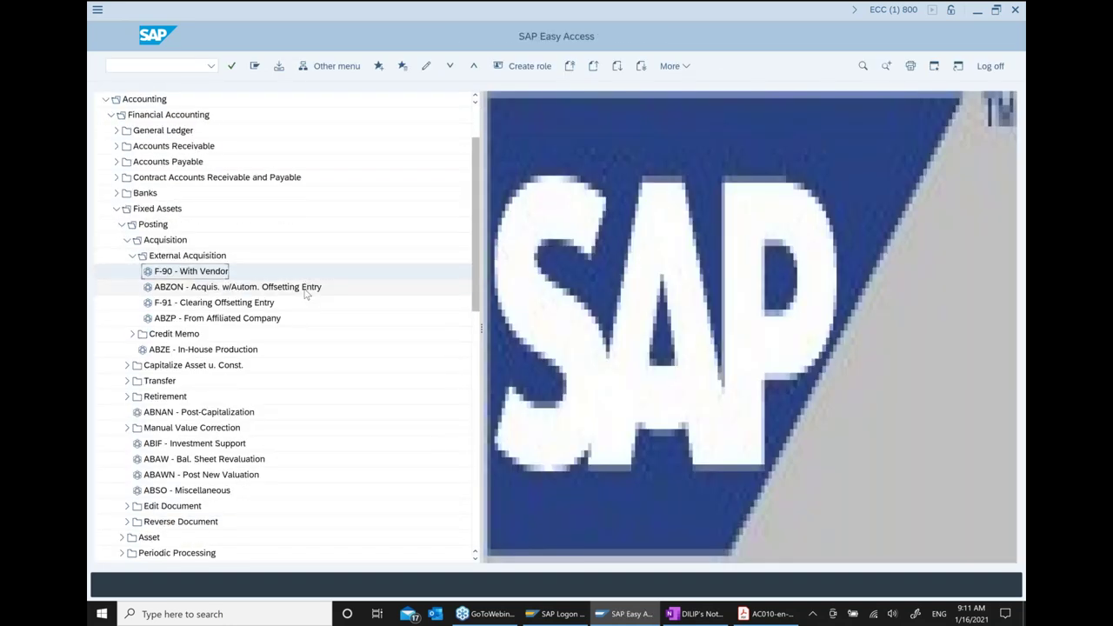
scroll(304, 293, down, 3)
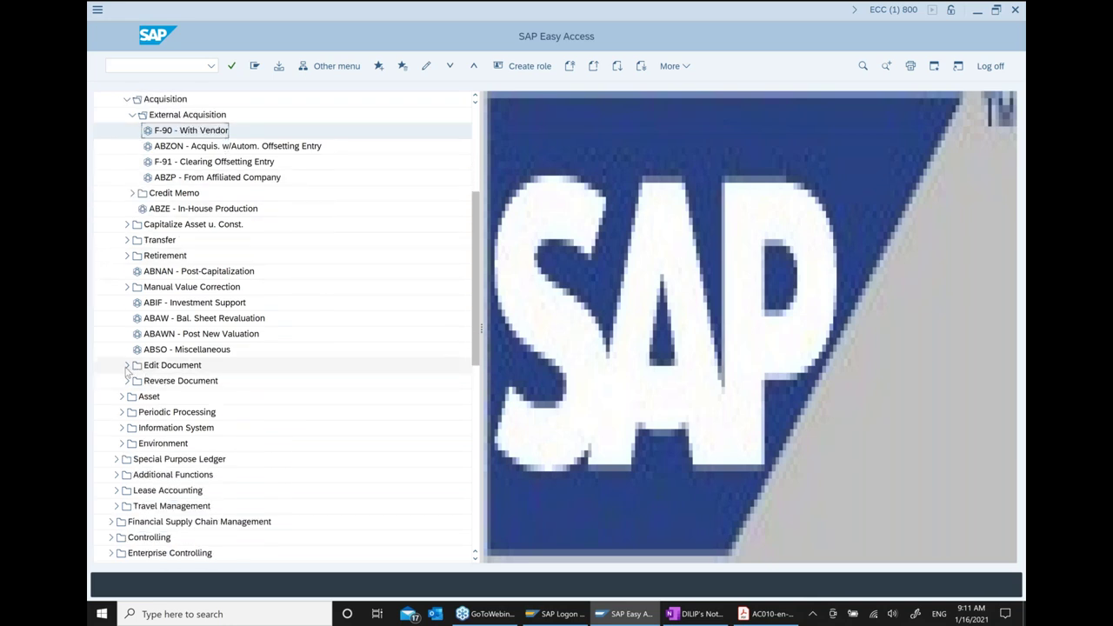
click(127, 367)
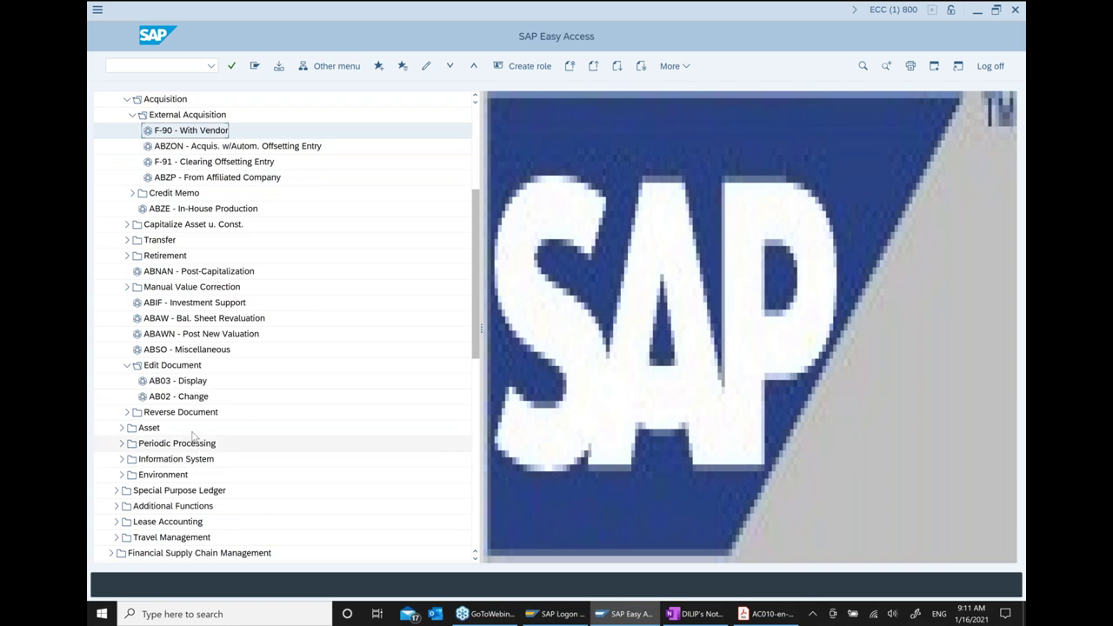
click(202, 381)
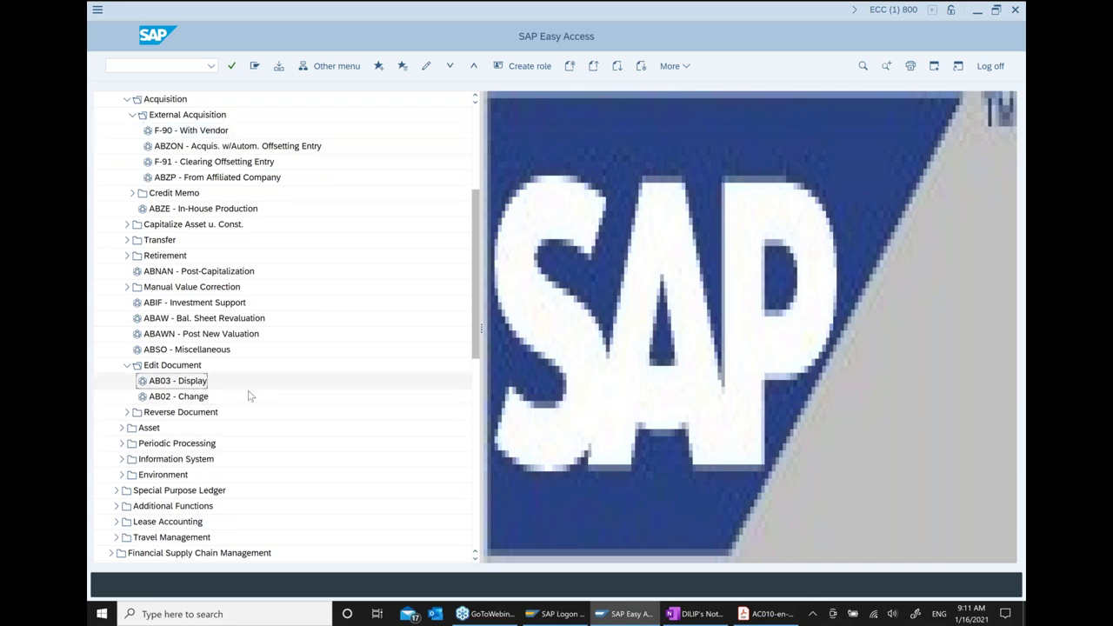
Switch to OneNote and indent "Asset Transaction type = 100" to sit beneath "Asset = debit" under Posting Key 70.
click(696, 614)
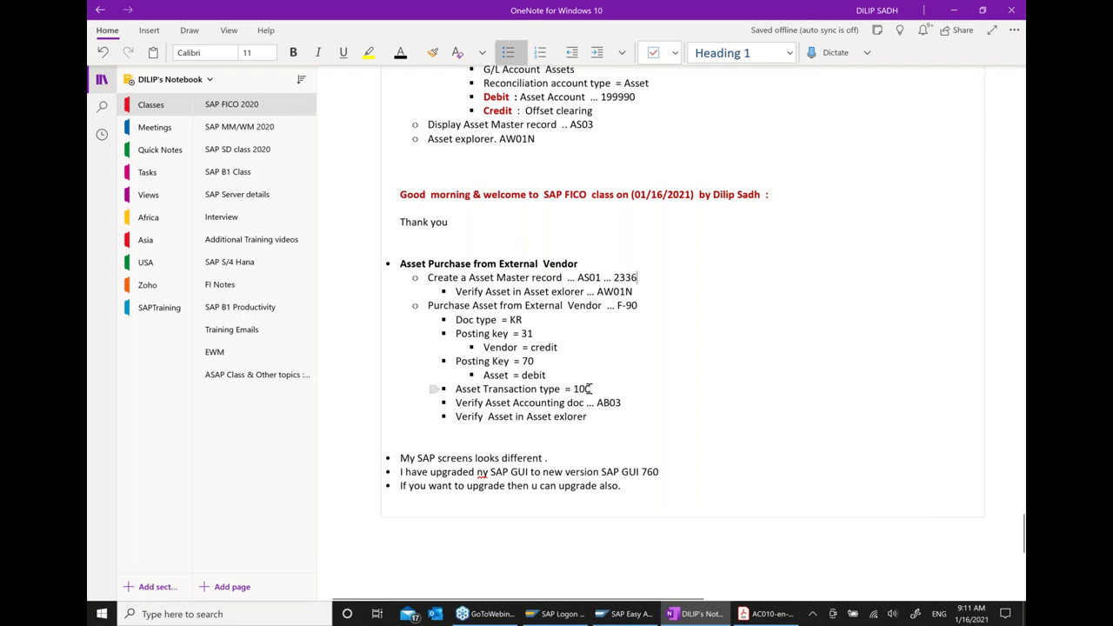
click(456, 391)
click(597, 52)
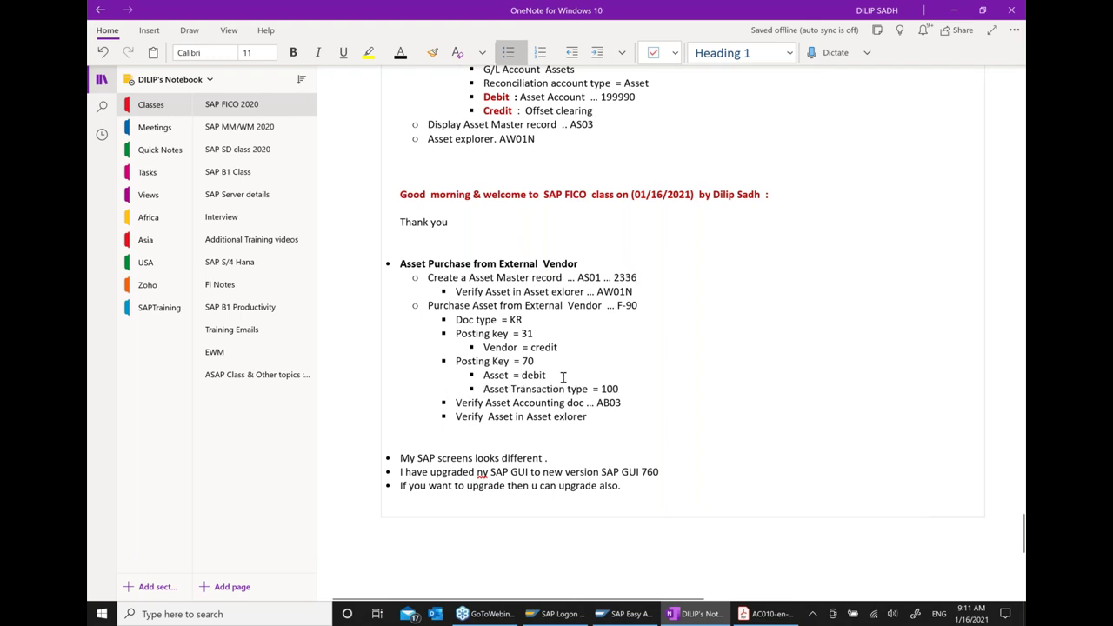
drag(455, 405, 626, 402)
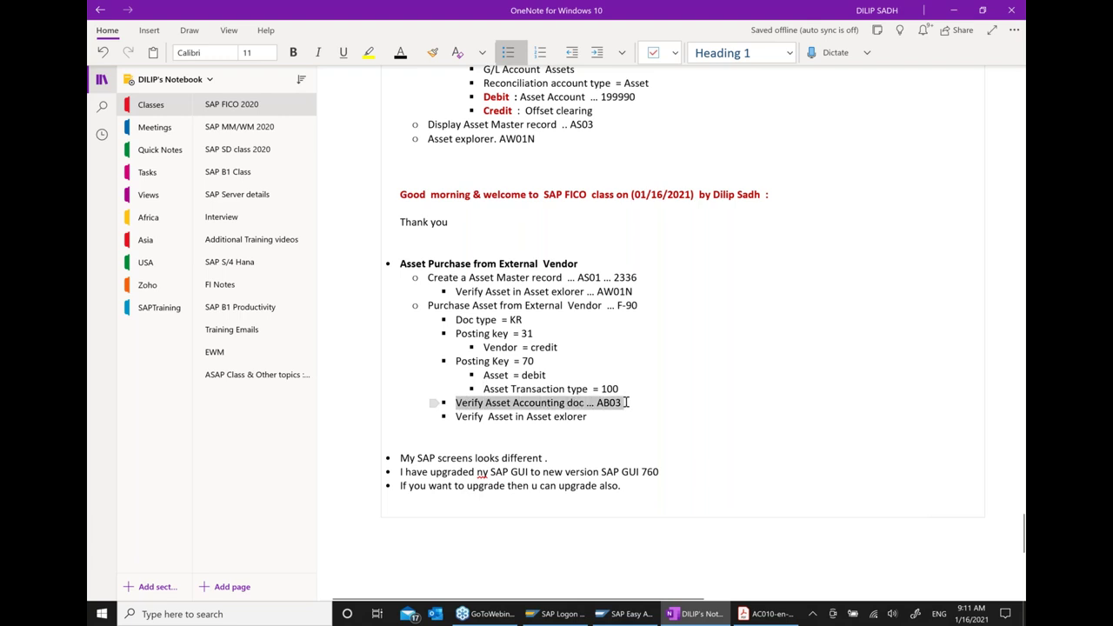
click(703, 438)
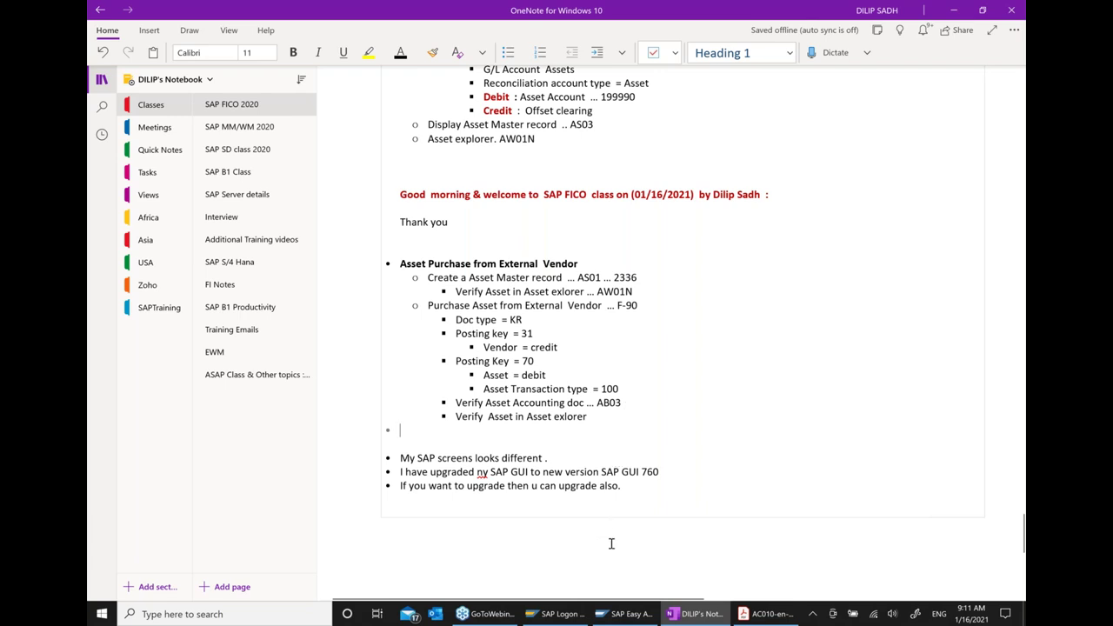
Switch to SAP and display the accounting documents of asset 2336 in company code PVH1 for fiscal year 2021 with AB03.
click(619, 614)
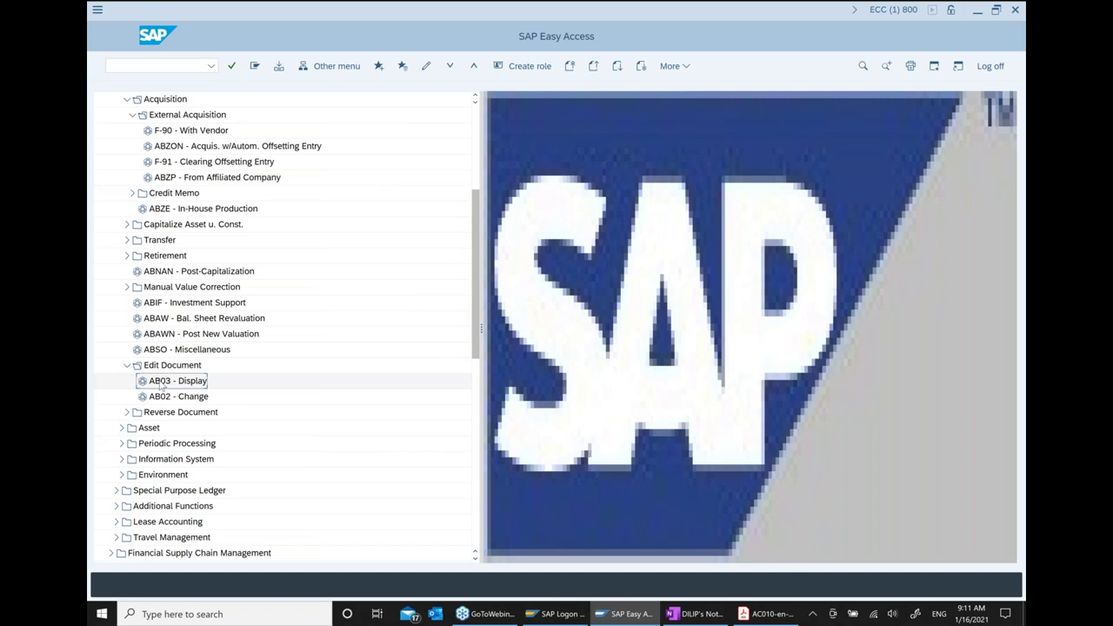
double_click(165, 382)
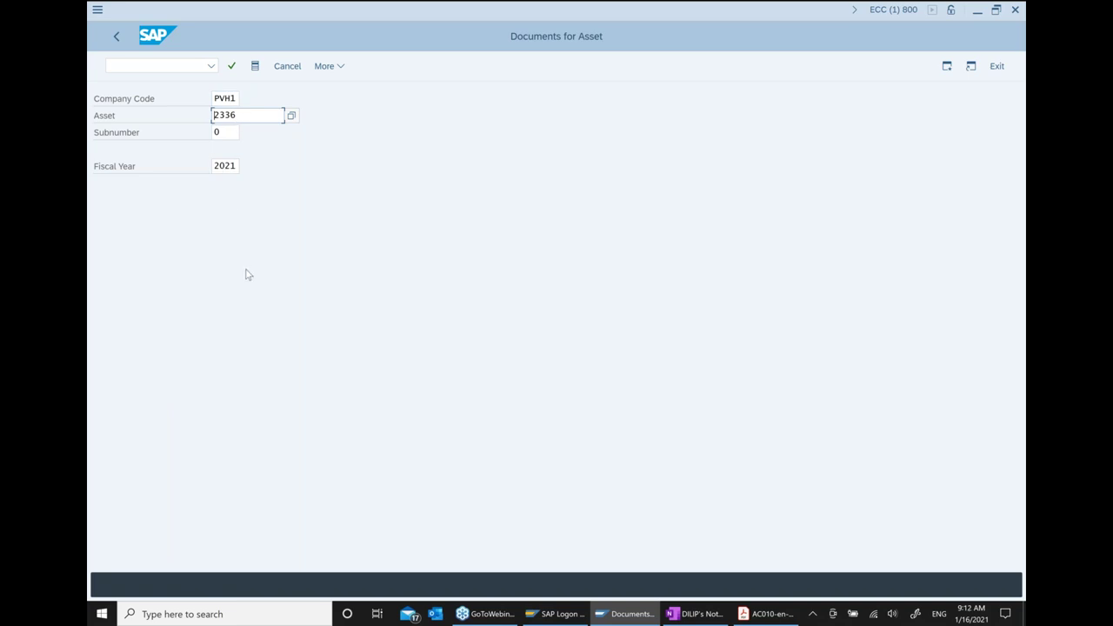
key(Return)
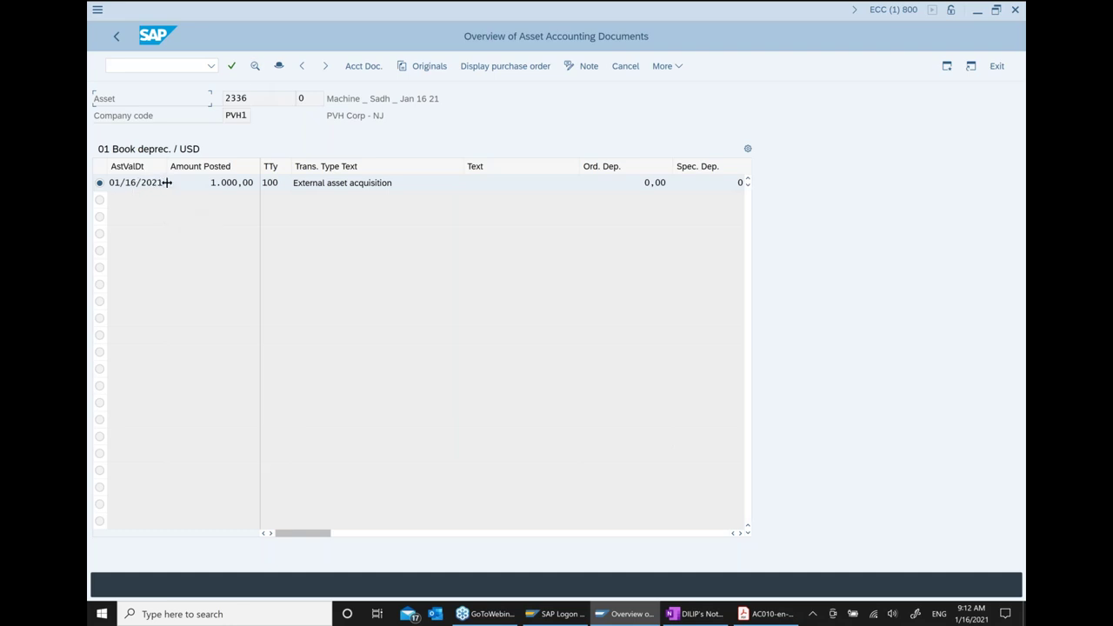
Examine the asset document line's value date, posted amount, transaction type and ordinary depreciation.
mouse_move(166, 183)
mouse_down()
mouse_move(97, 184)
mouse_move(171, 187)
mouse_up()
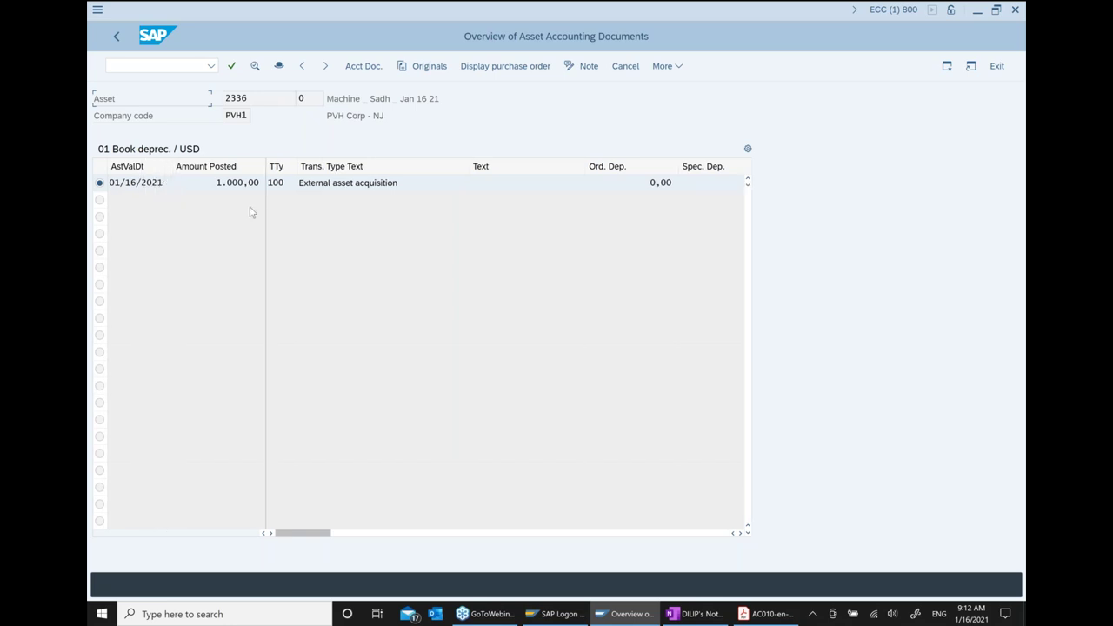
drag(214, 185, 250, 186)
double_click(280, 182)
click(400, 182)
drag(400, 183, 284, 189)
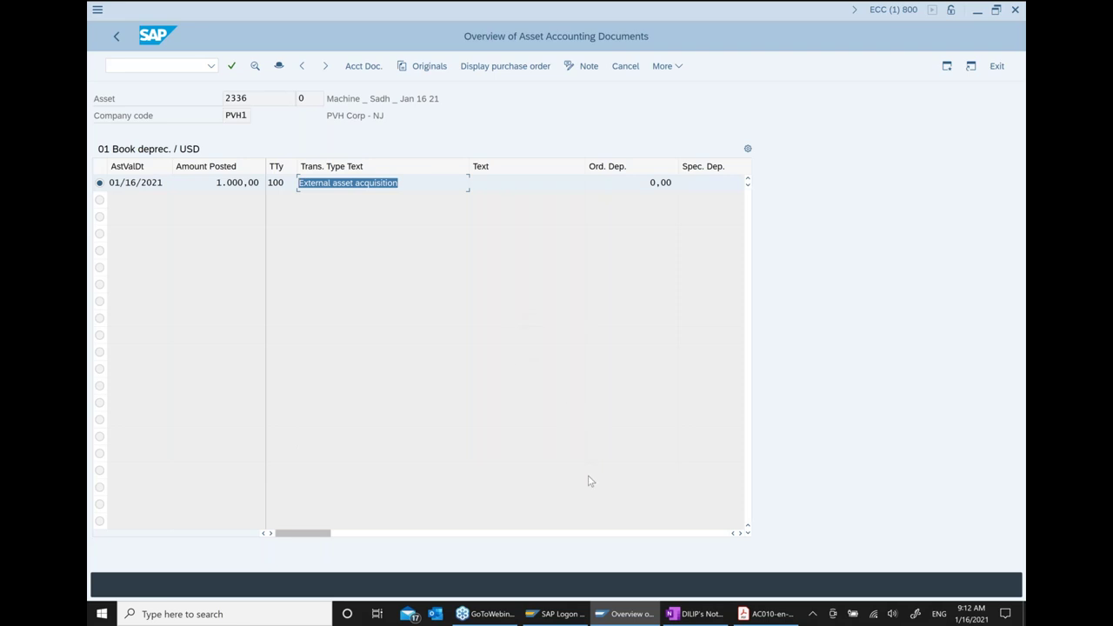
click(653, 185)
double_click(653, 185)
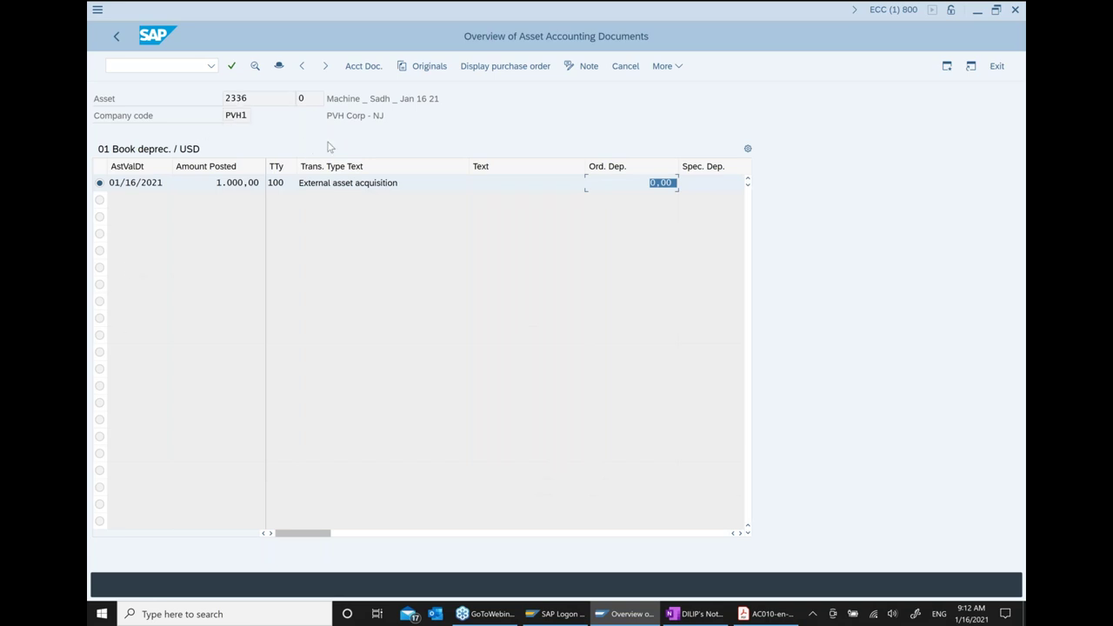
Open the related accounting document, review its vendor and asset line items, and return to the SAP Easy Access menu.
click(365, 68)
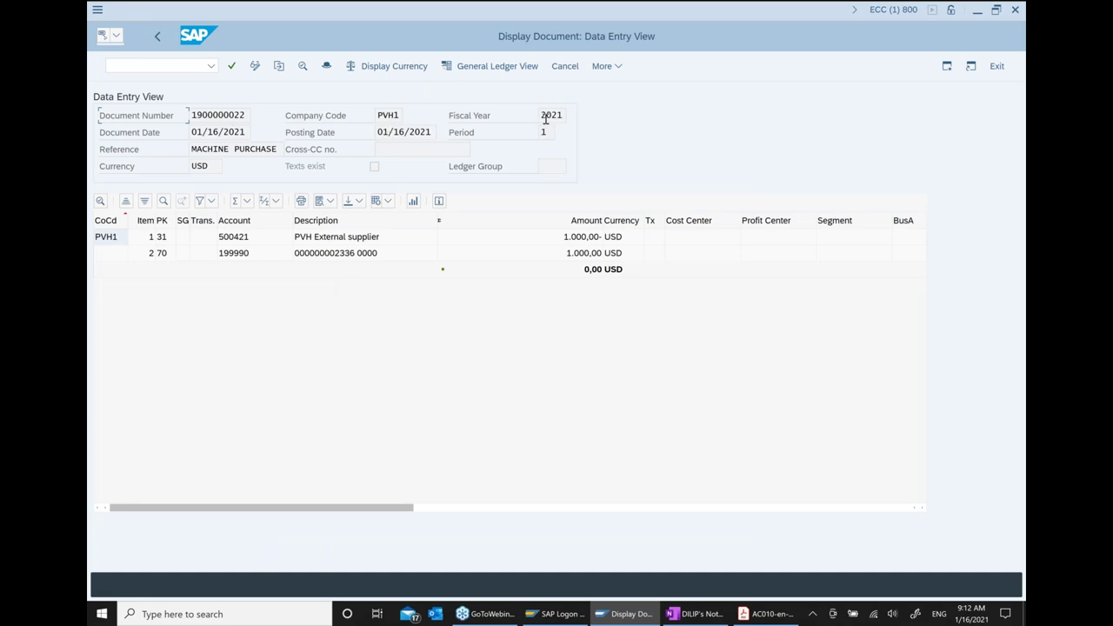
click(112, 242)
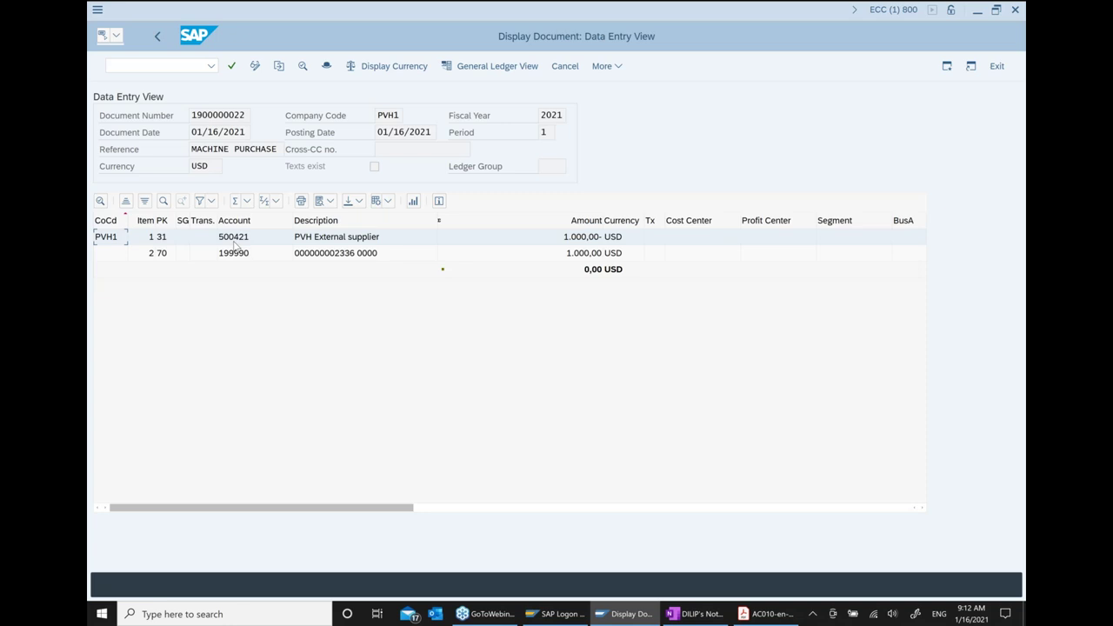
click(355, 243)
click(340, 254)
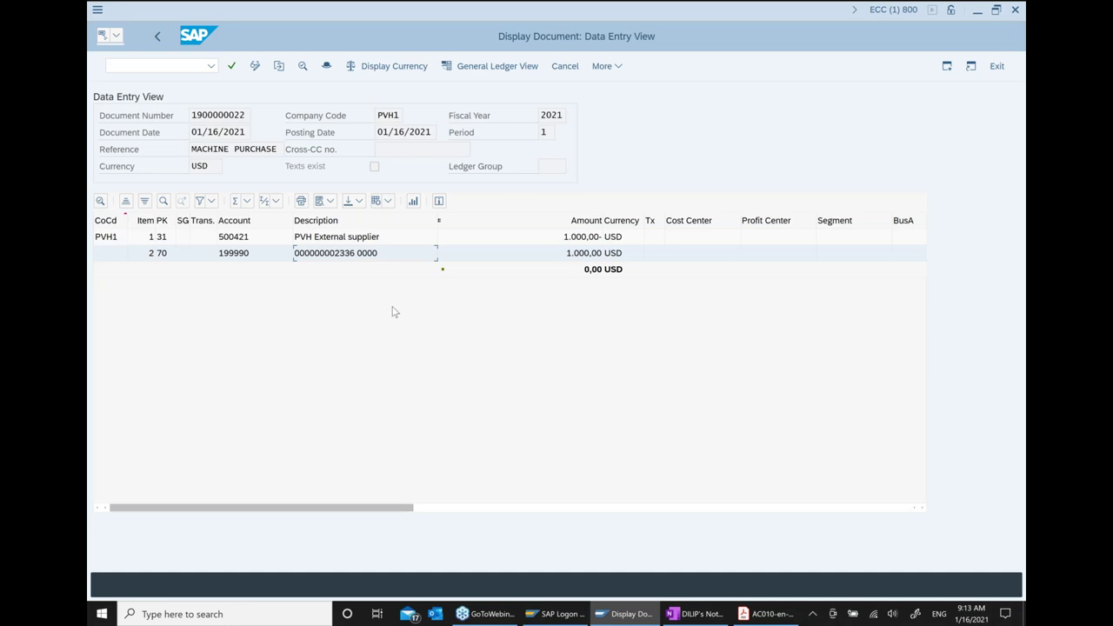
click(599, 261)
click(158, 35)
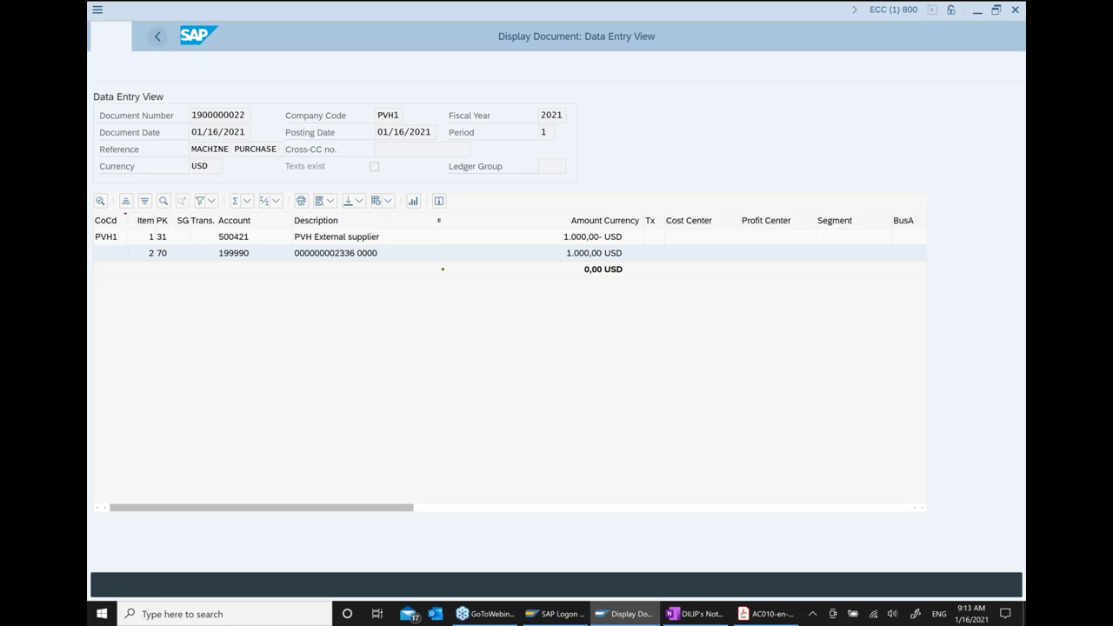
click(113, 36)
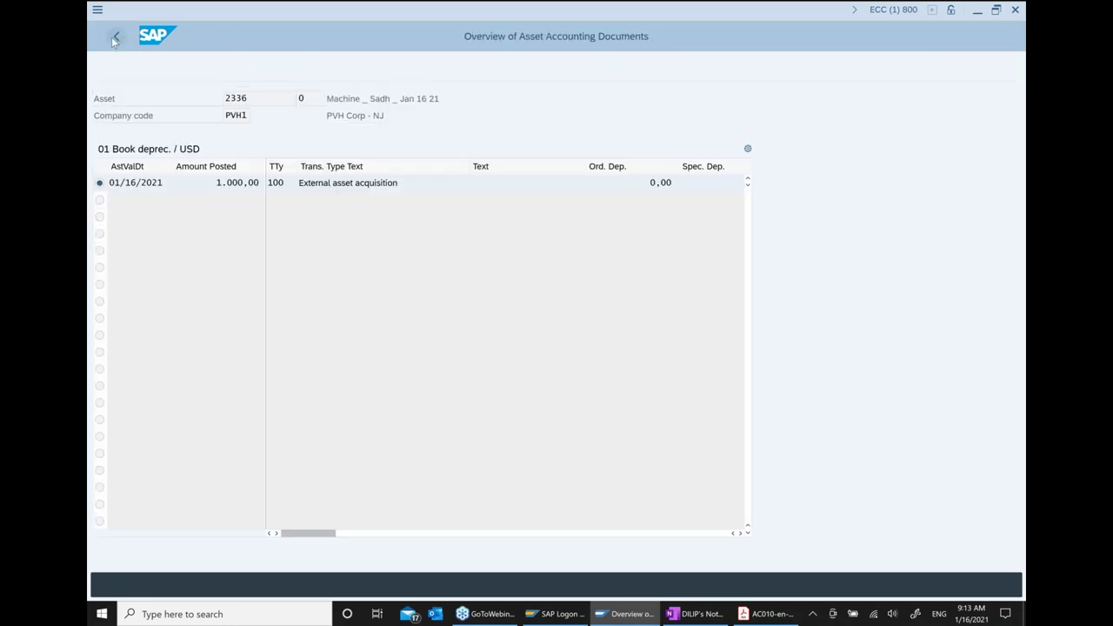
click(113, 37)
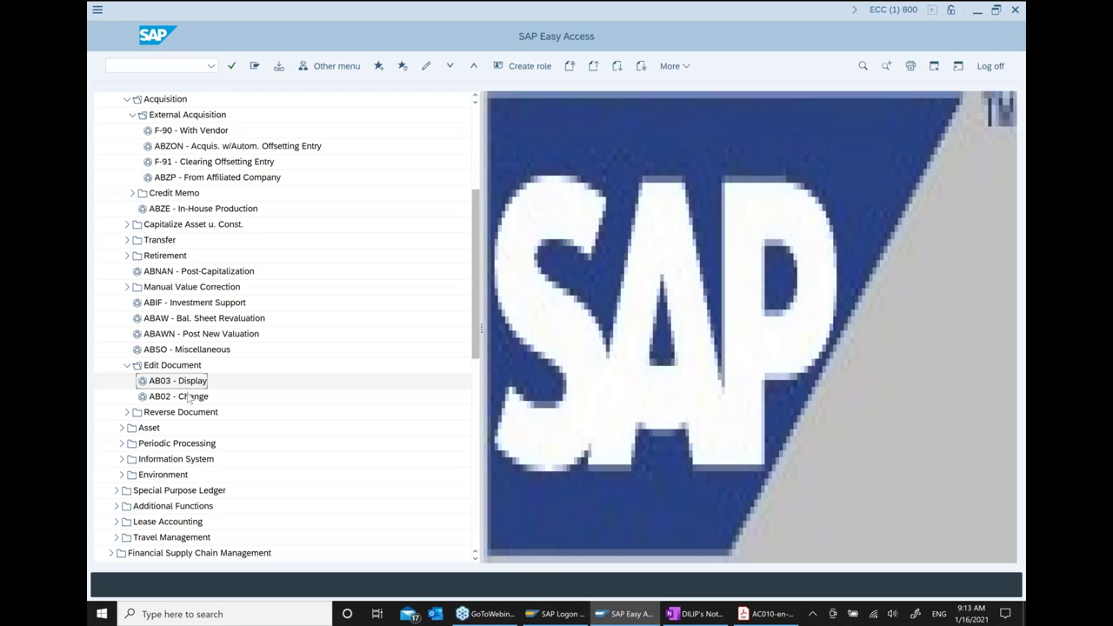
Switch to OneNote, append "/ AB02" to the AB03 line, and add the bullet "Verify Asset master record ... AS03" below it.
click(707, 619)
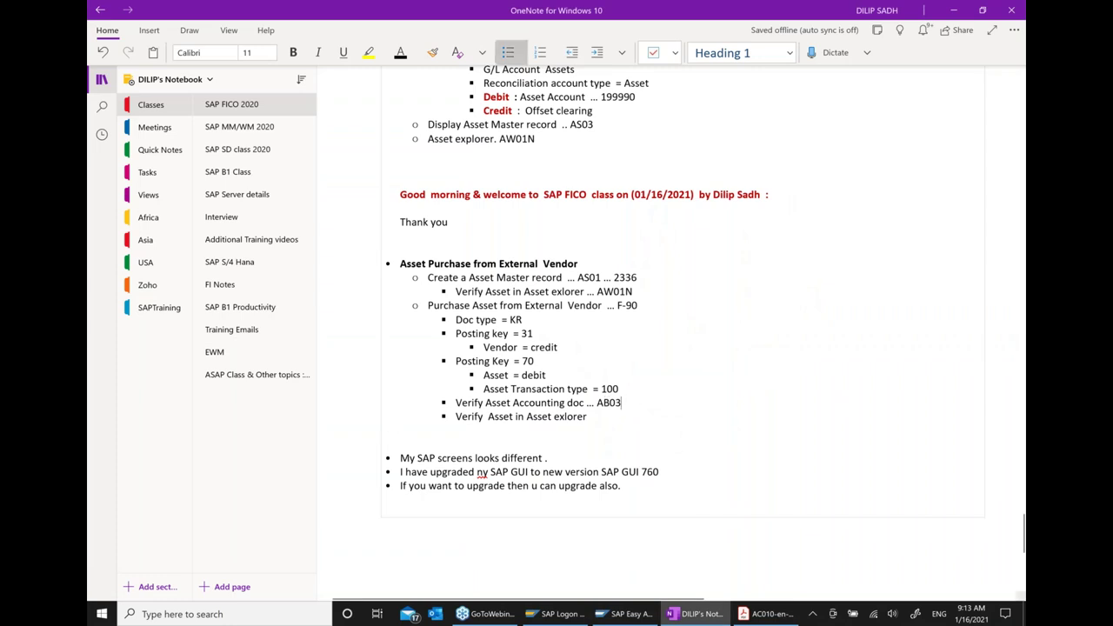
text(/ AB)
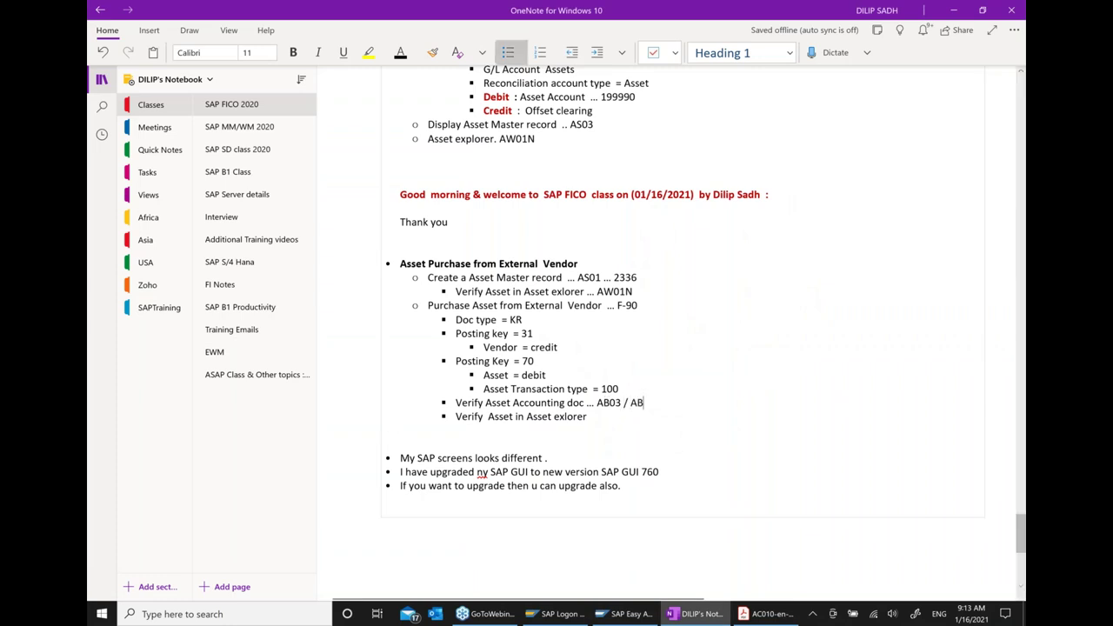
text(02)
key(Return)
text(V)
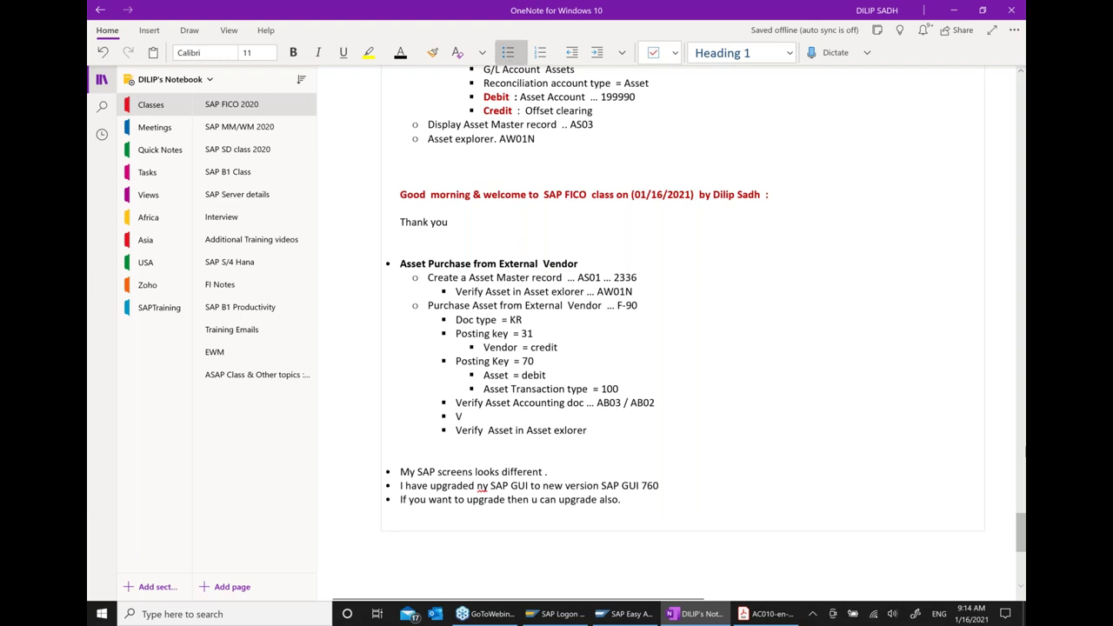
text(erify As)
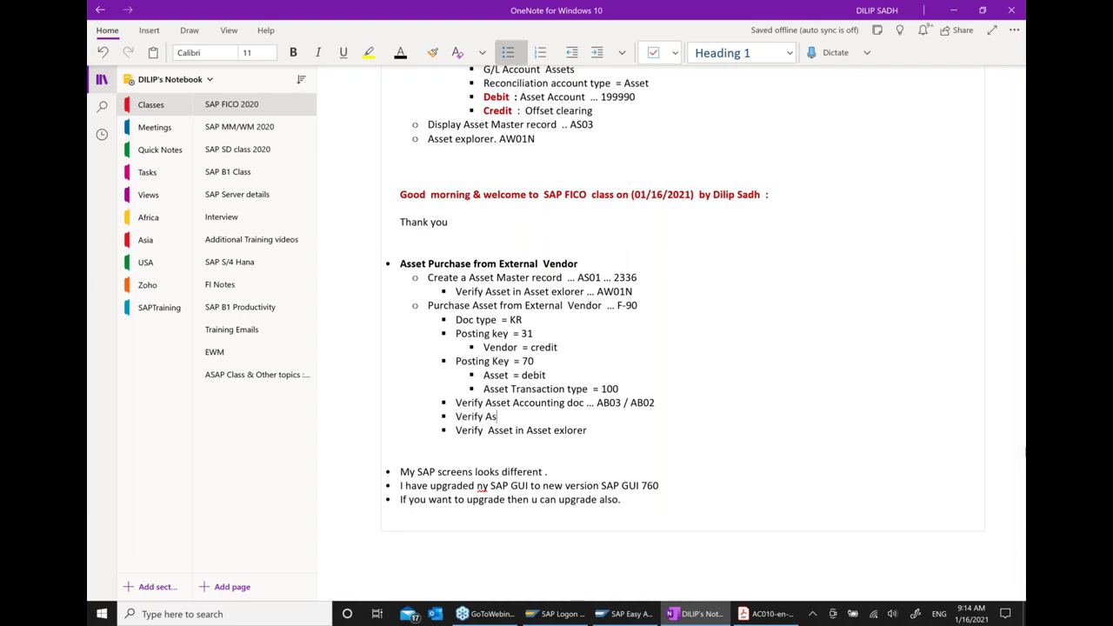
text(set master record  ... AS03)
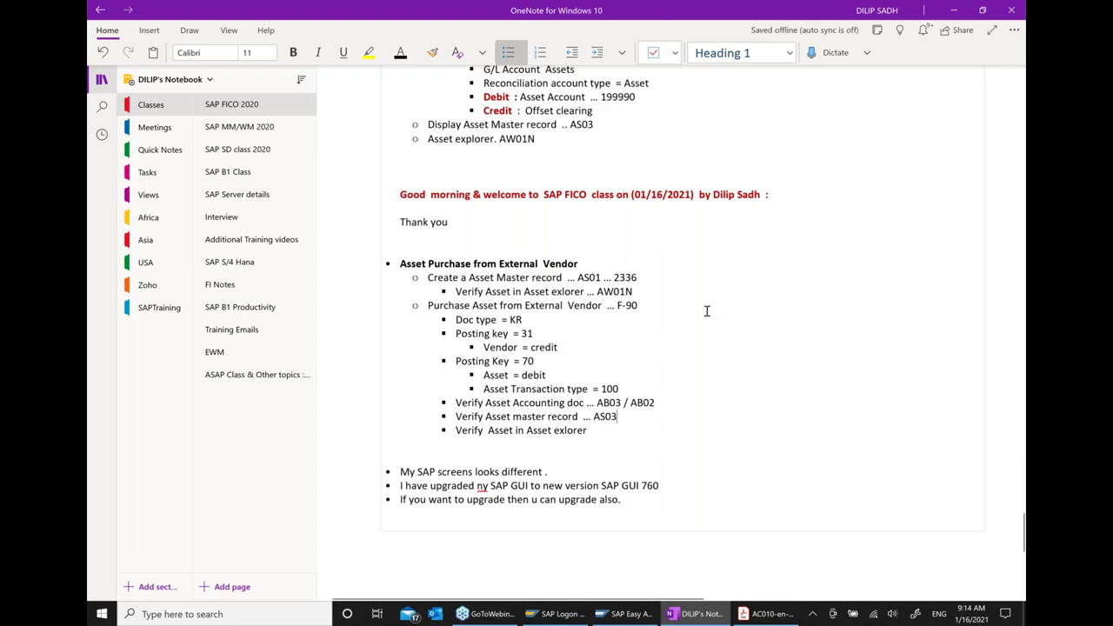
Switch to SAP, expand the Asset and Display menu folders, and display asset 2336's master record with AS03.
scroll(683, 491, down, 1)
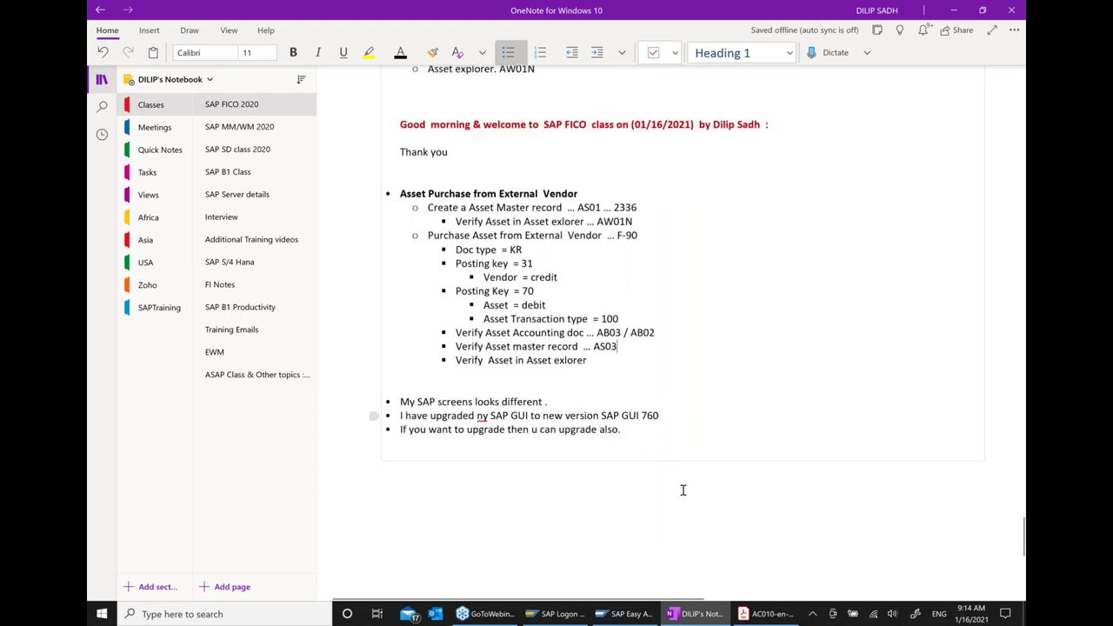
scroll(683, 490, down, 1)
click(644, 614)
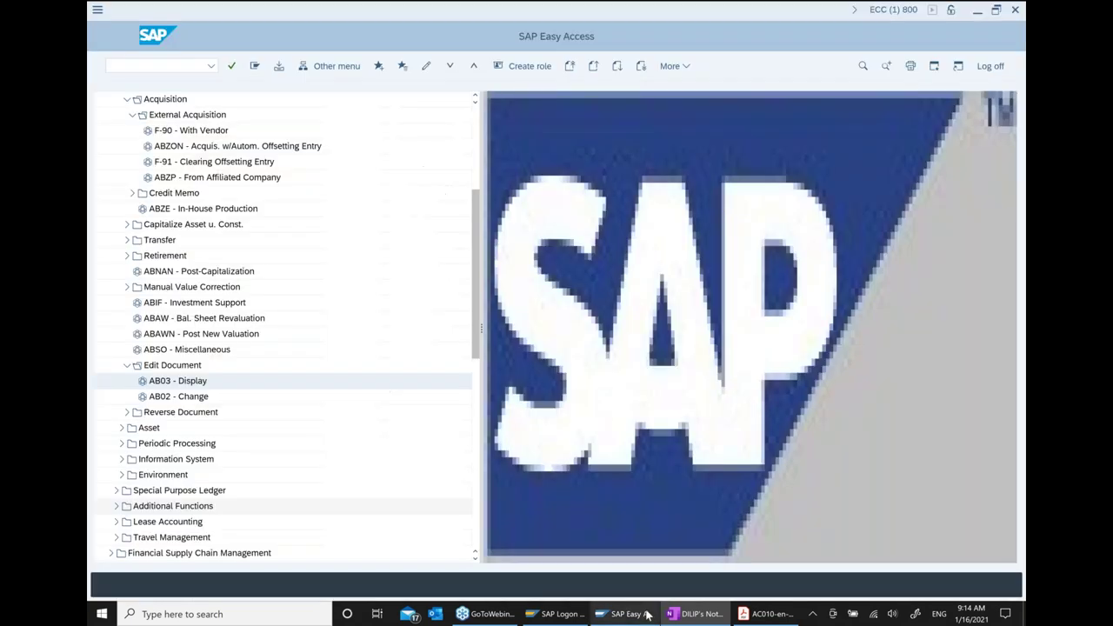
scroll(304, 326, up, 1)
scroll(304, 326, down, 1)
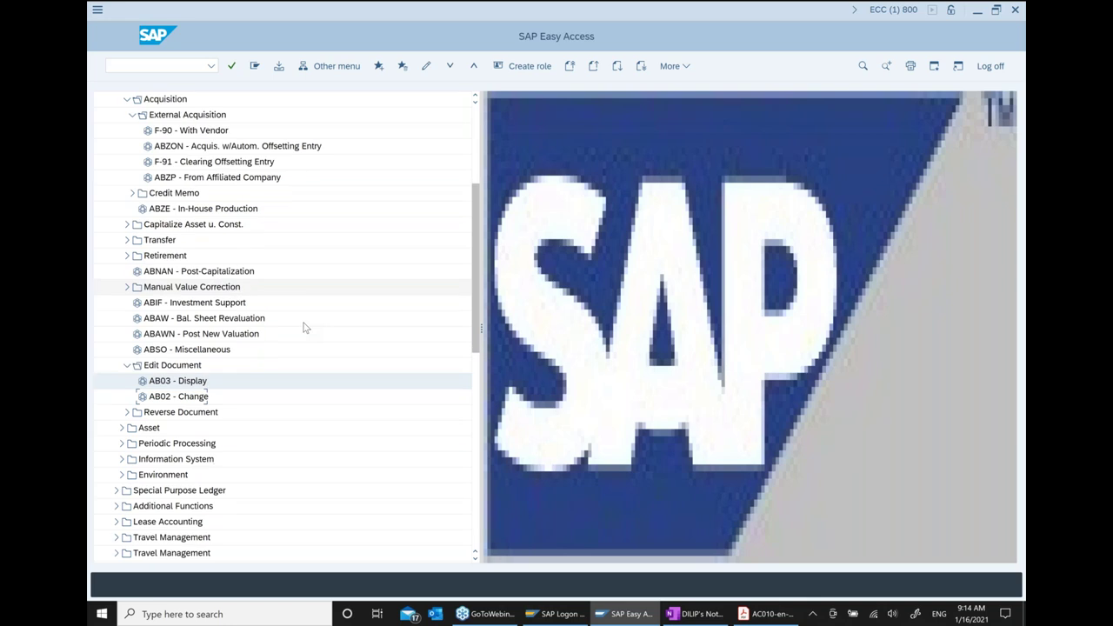
scroll(304, 326, down, 1)
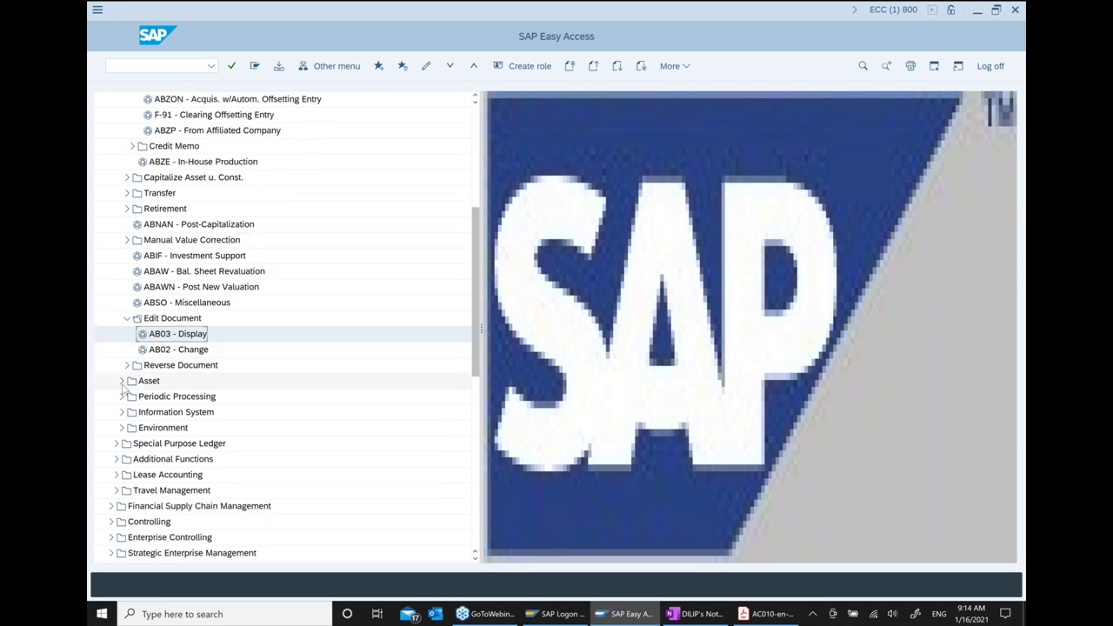
click(121, 381)
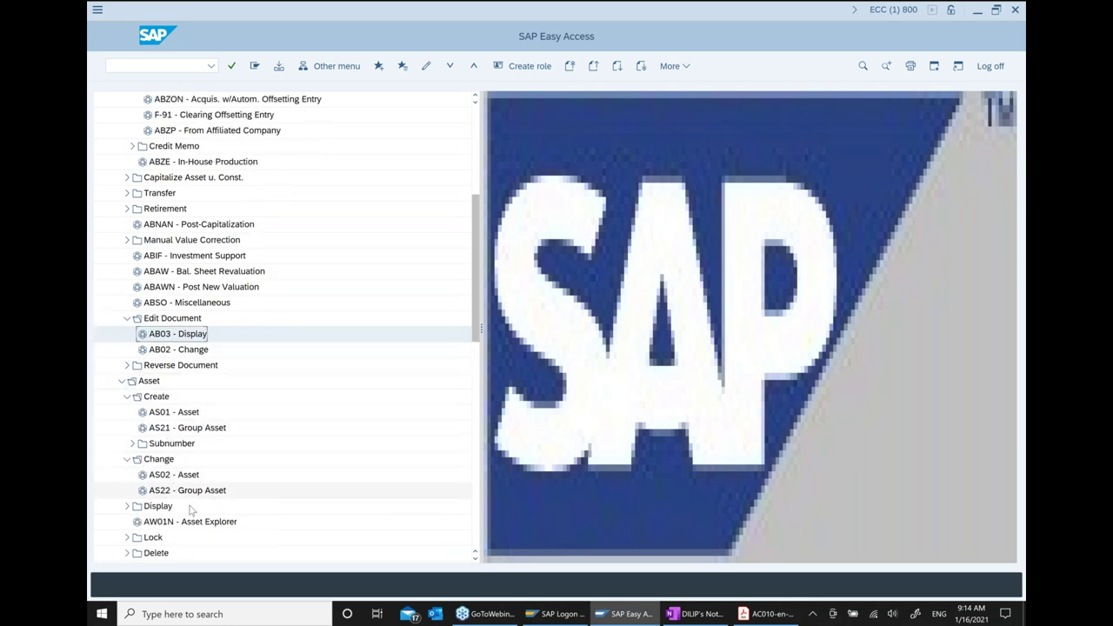
click(127, 506)
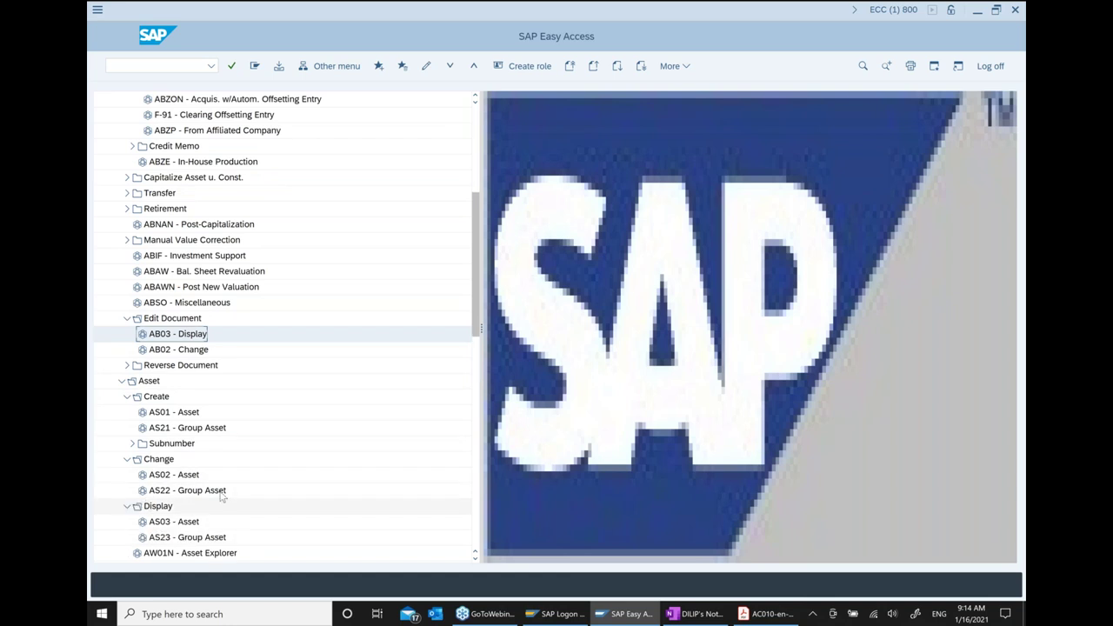
scroll(209, 495, down, 2)
click(198, 492)
double_click(198, 492)
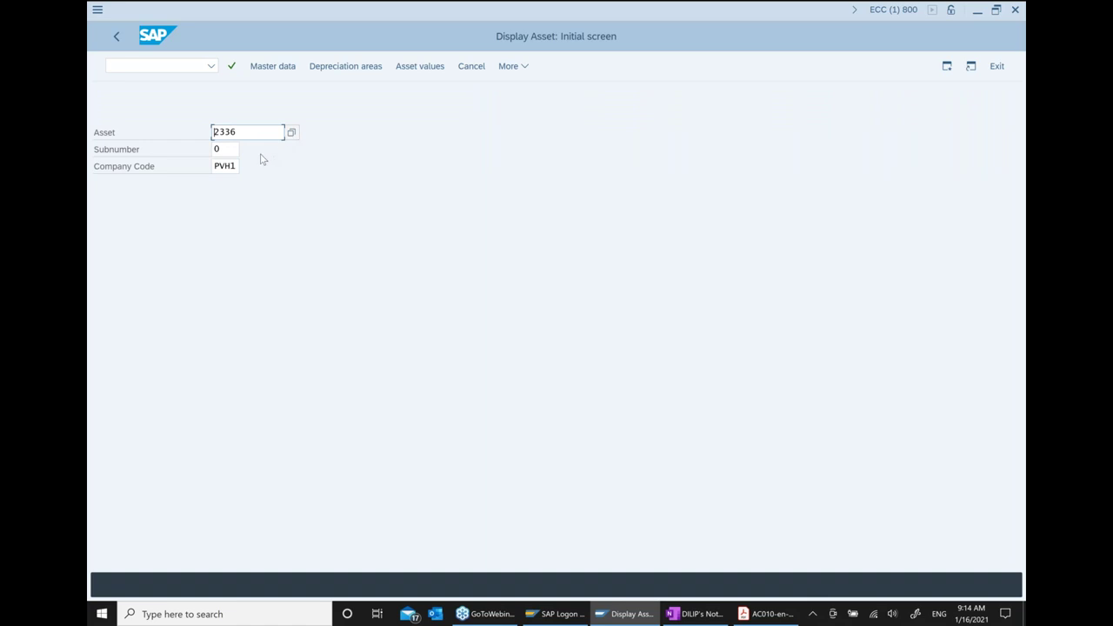
key(Return)
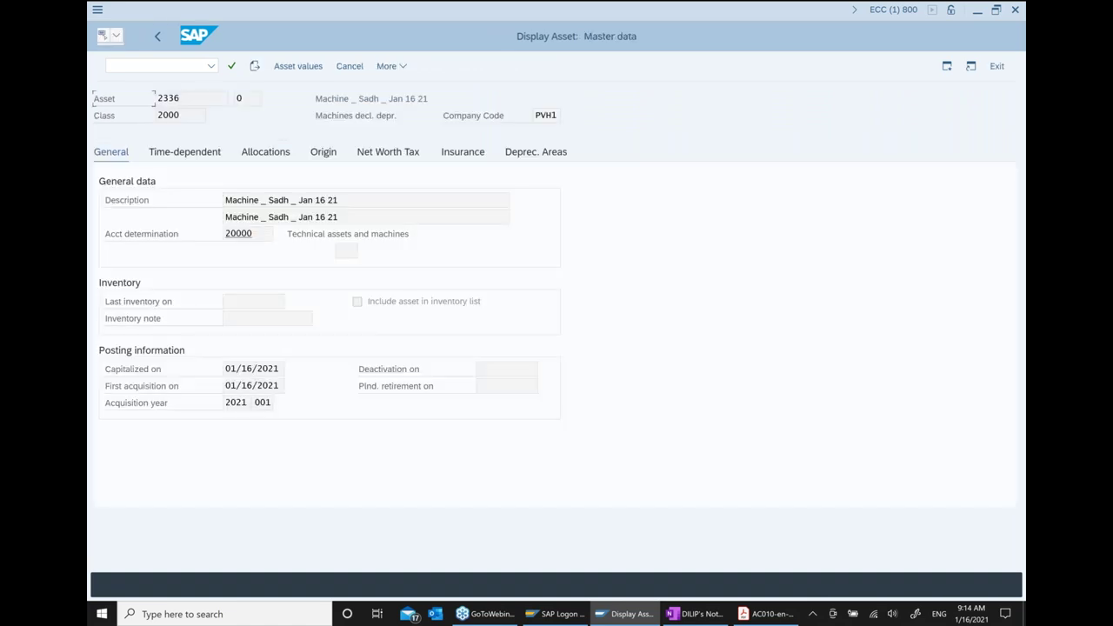
Review the asset number, asset class and account determination on the master record's general data.
drag(185, 99, 144, 98)
click(176, 115)
drag(143, 113, 145, 114)
drag(256, 235, 92, 249)
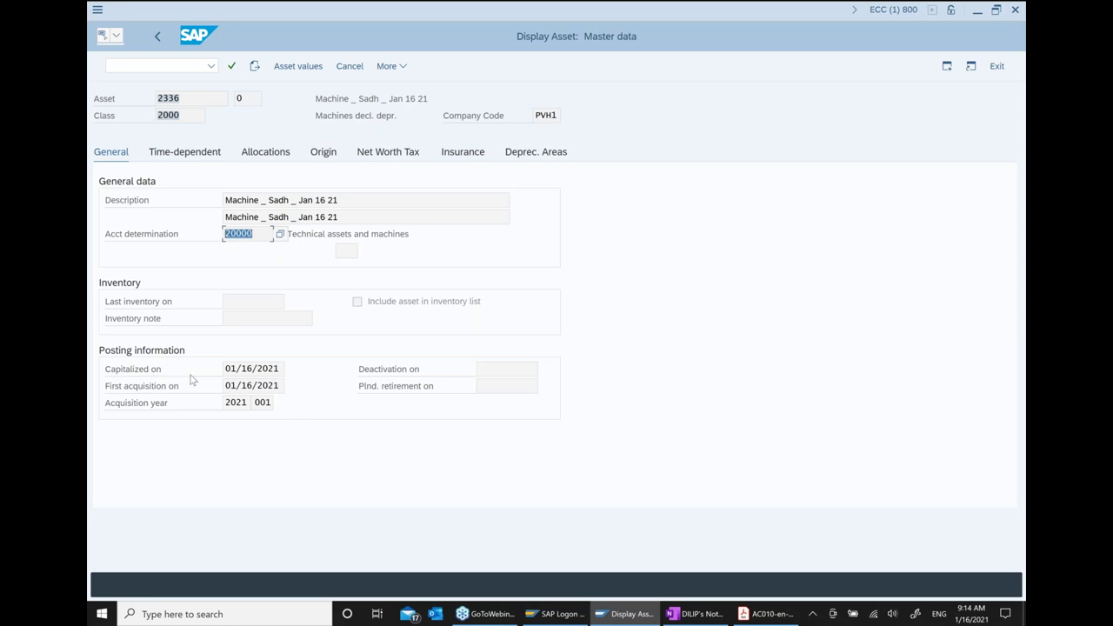
Review the capitalization and first acquisition dates in asset 2336's posting information.
click(224, 371)
click(208, 393)
drag(230, 389, 280, 387)
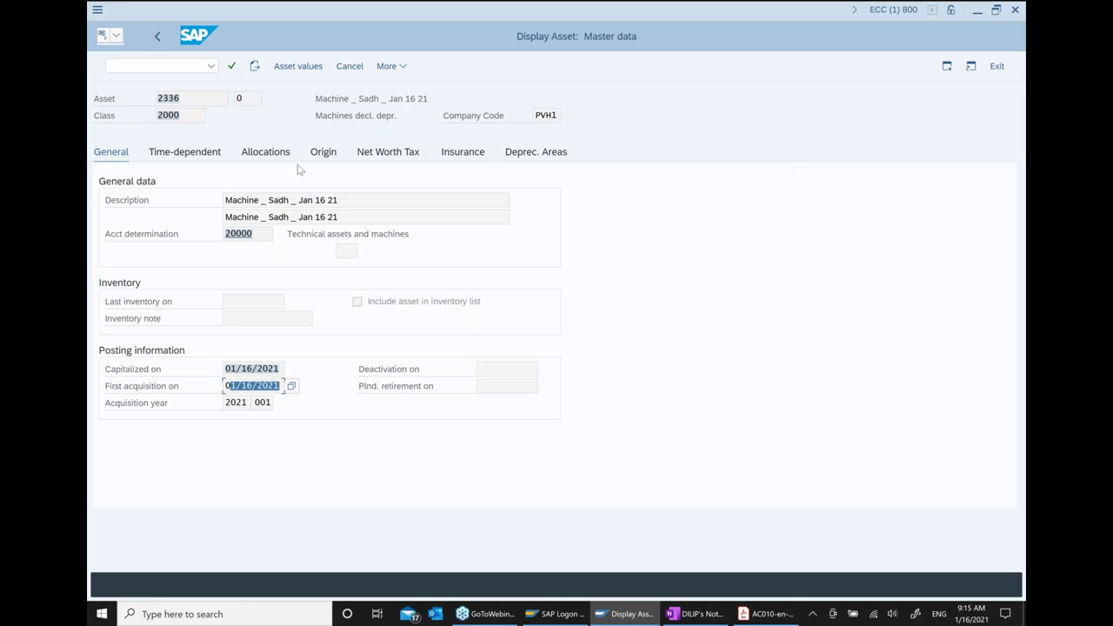
Check the asset's time-dependent, allocation and origin data, including the vendor recorded under its origin.
click(207, 156)
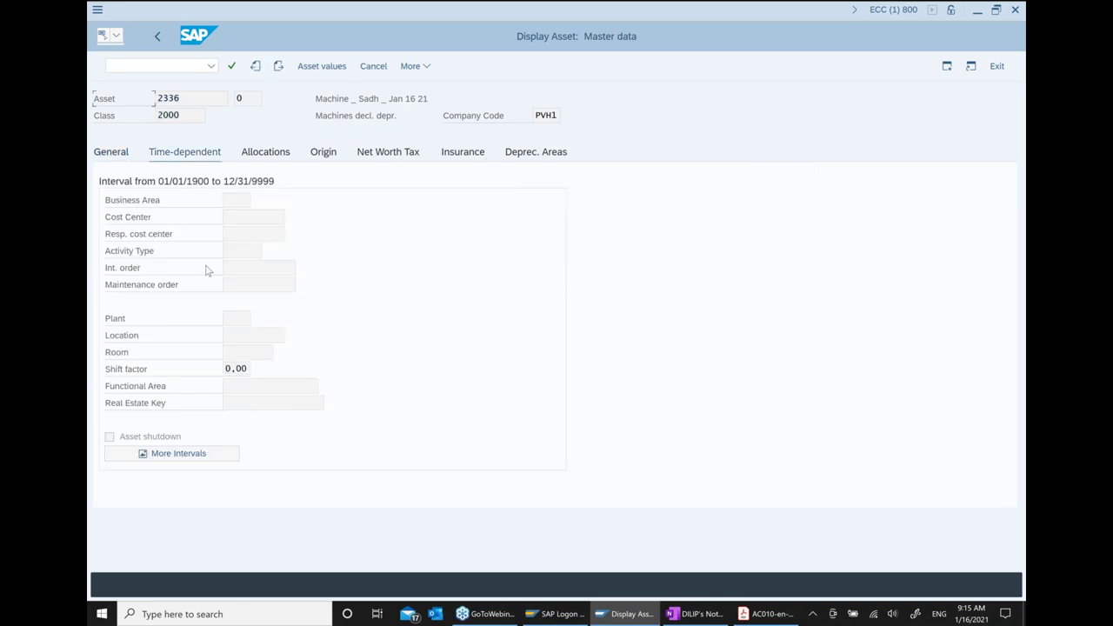
click(266, 152)
click(333, 157)
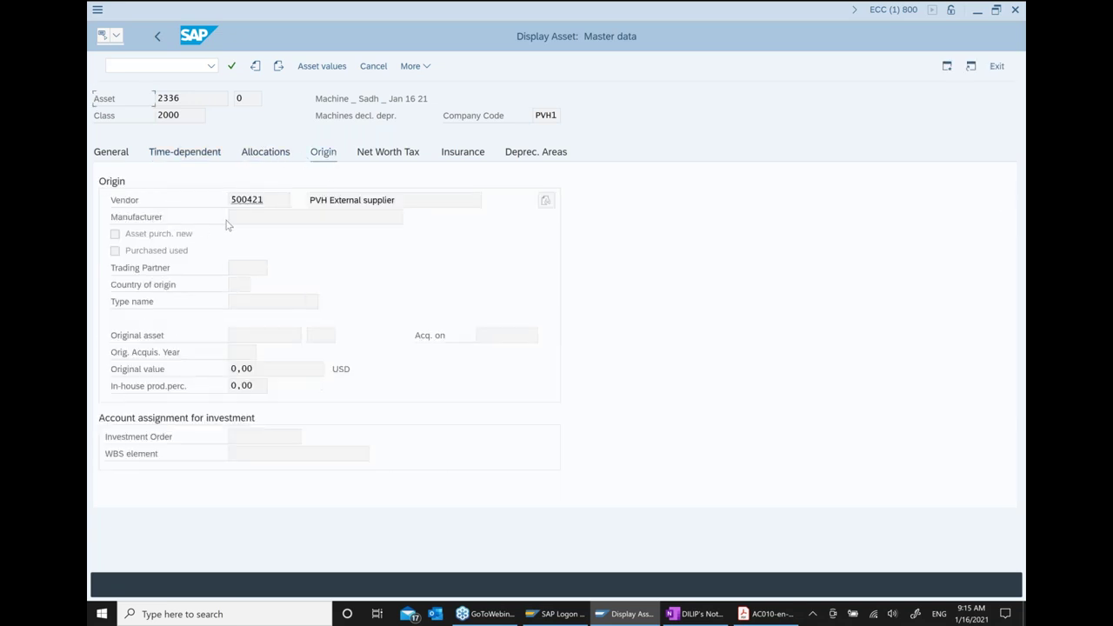
double_click(273, 199)
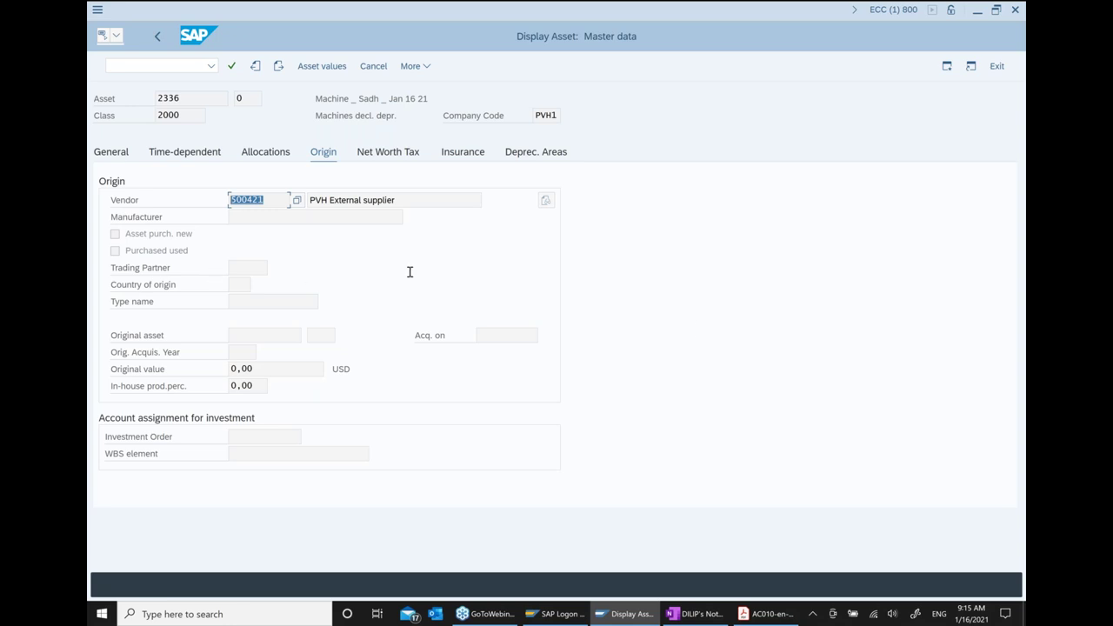
Review the depreciation key, useful life and depreciation start date of area 01, then return to SAP Easy Access.
click(537, 156)
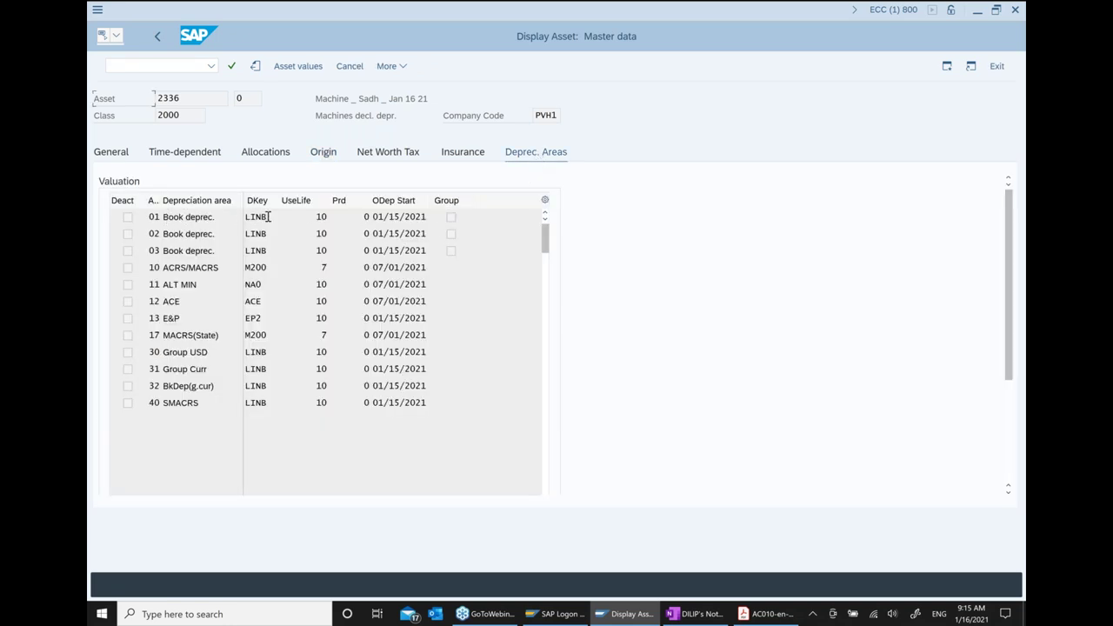
click(319, 216)
drag(219, 218, 161, 217)
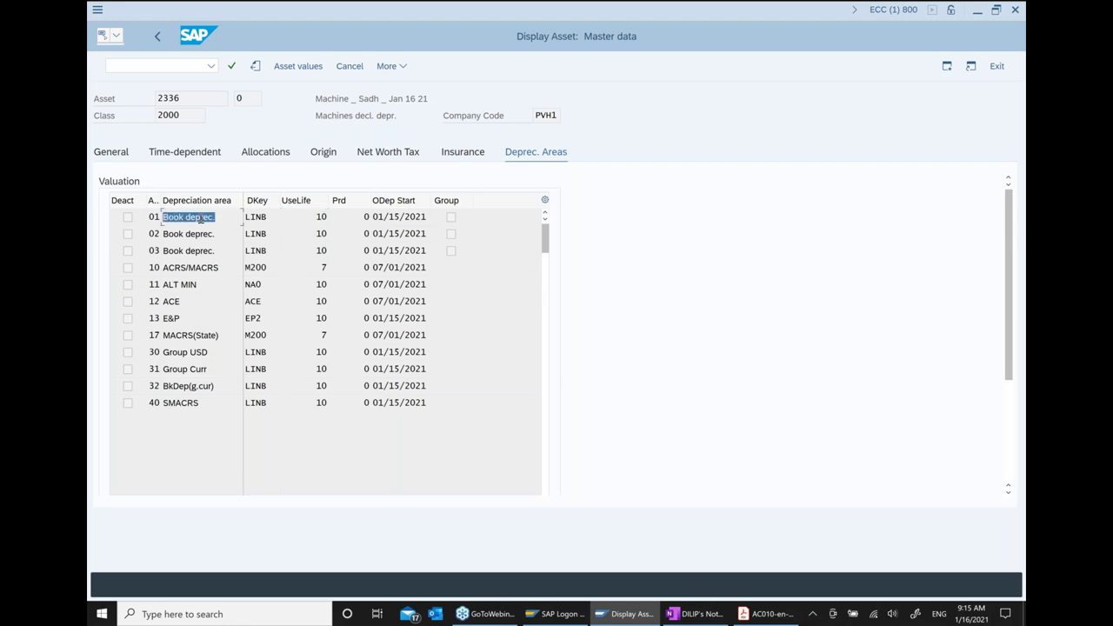
double_click(266, 216)
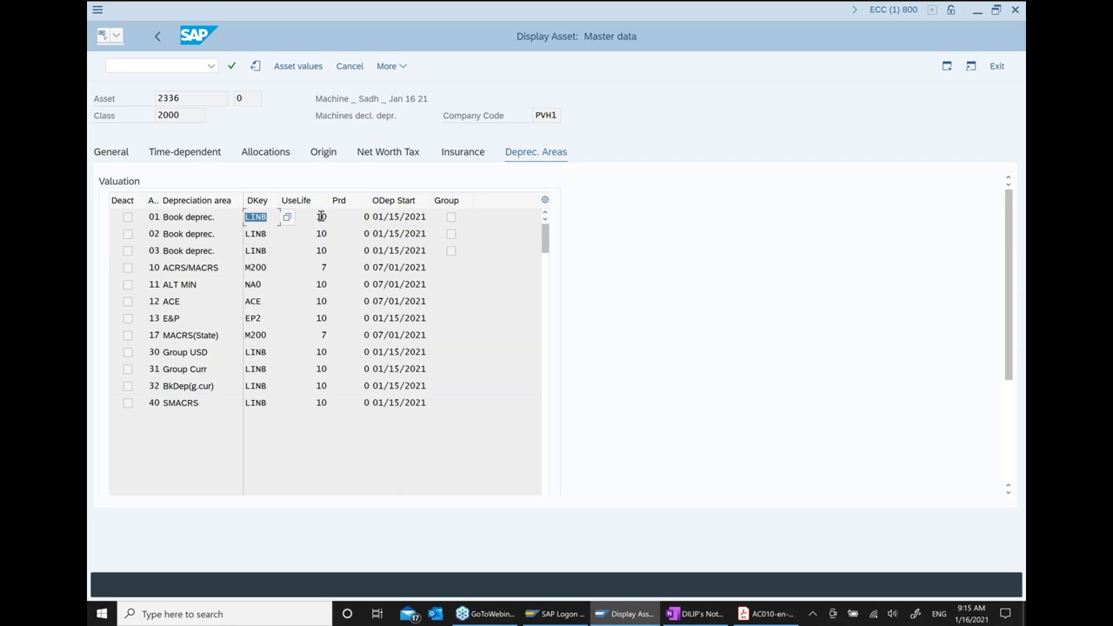
double_click(320, 217)
drag(388, 216, 427, 217)
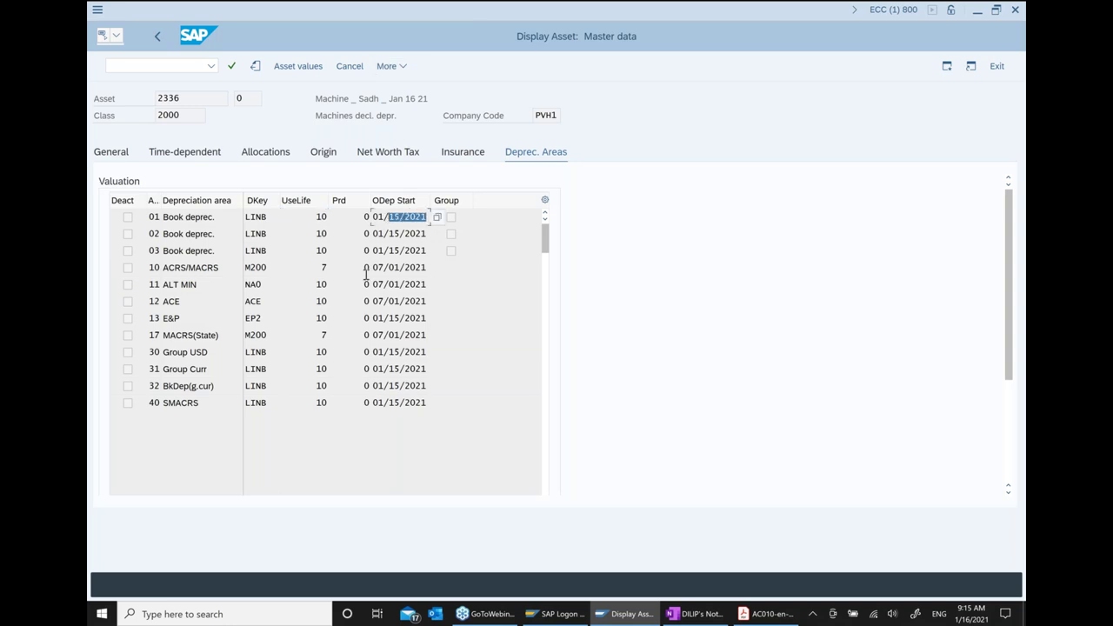
click(155, 36)
click(111, 37)
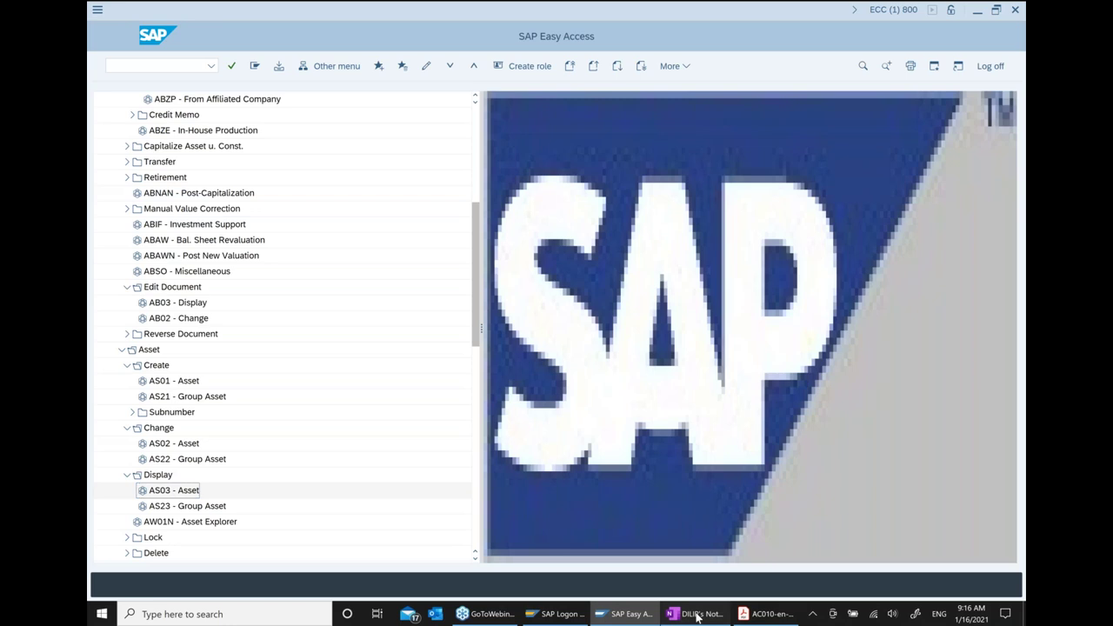
Switch to OneNote and append "... AW01N" to the last "Verify Asset in Asset exlorer" bullet.
click(696, 614)
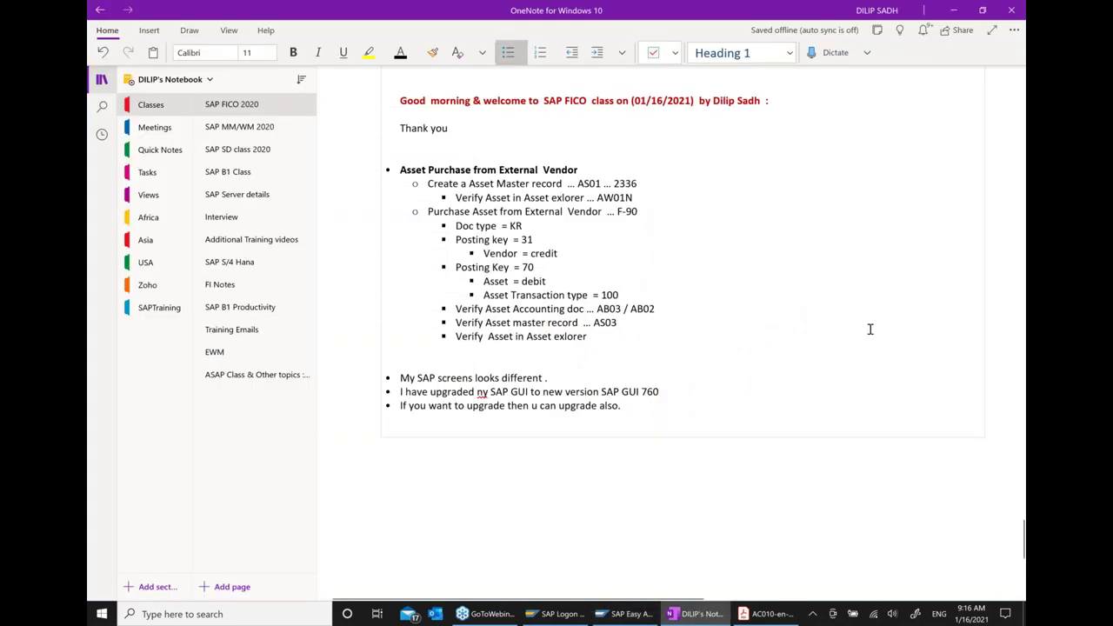
text(... aw)
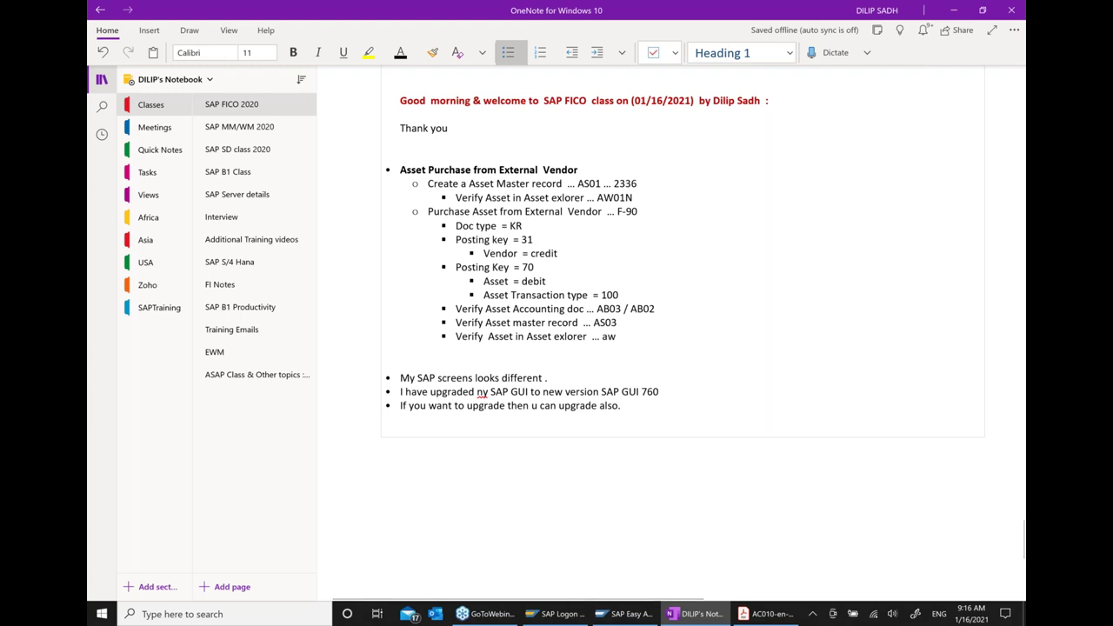
key(BackSpace)
key(BackSpace)
text(AW)
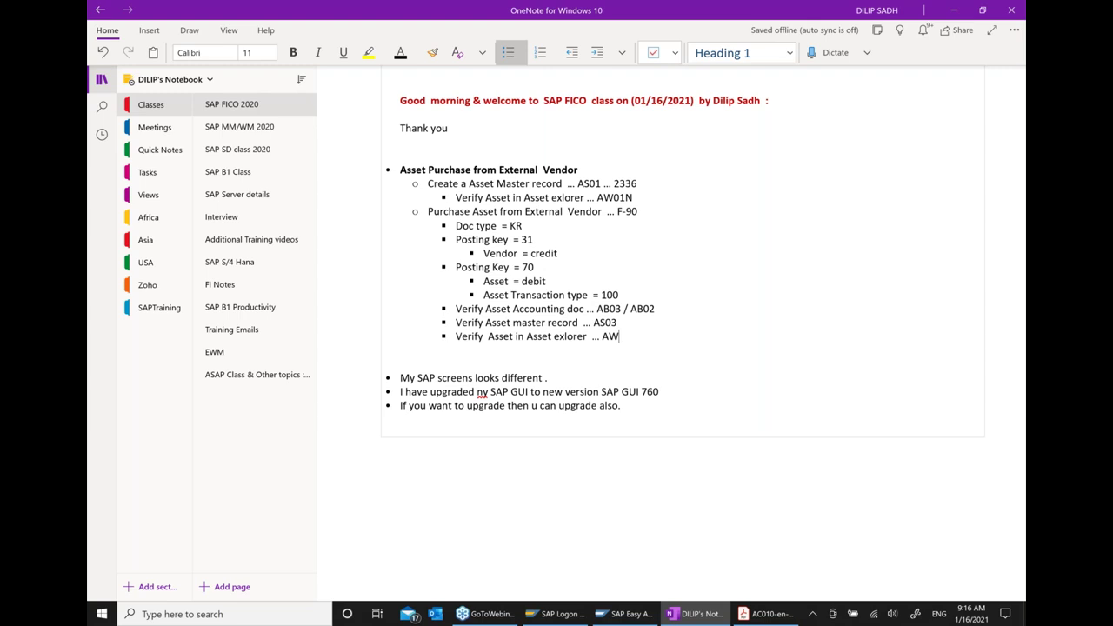
text(01N)
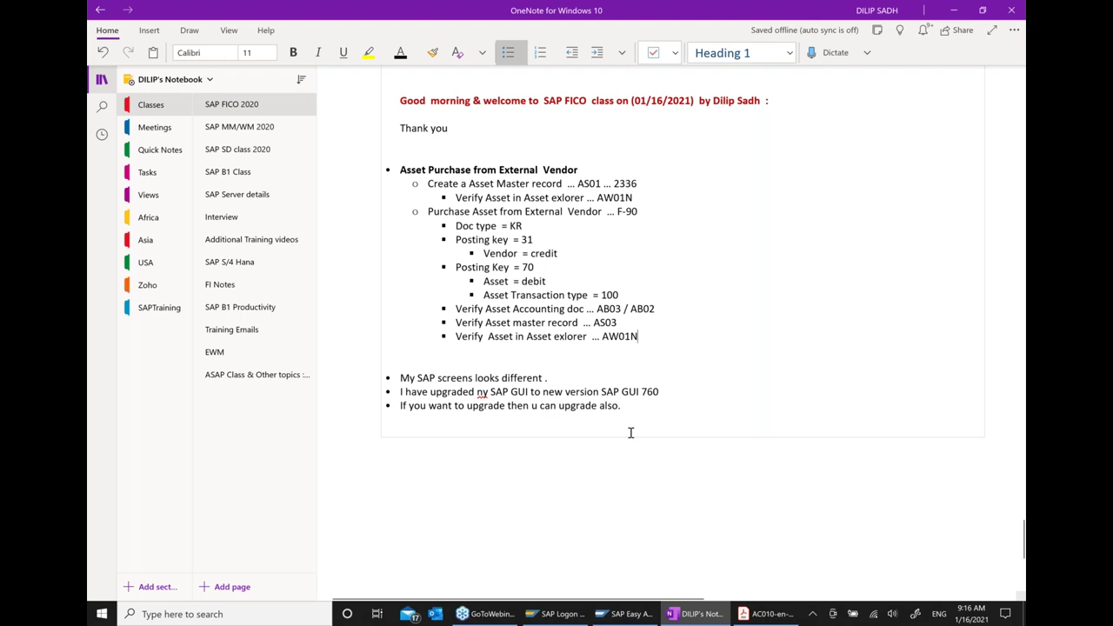
Switch to SAP and open asset 2336 in Asset Explorer with AW01N.
click(617, 614)
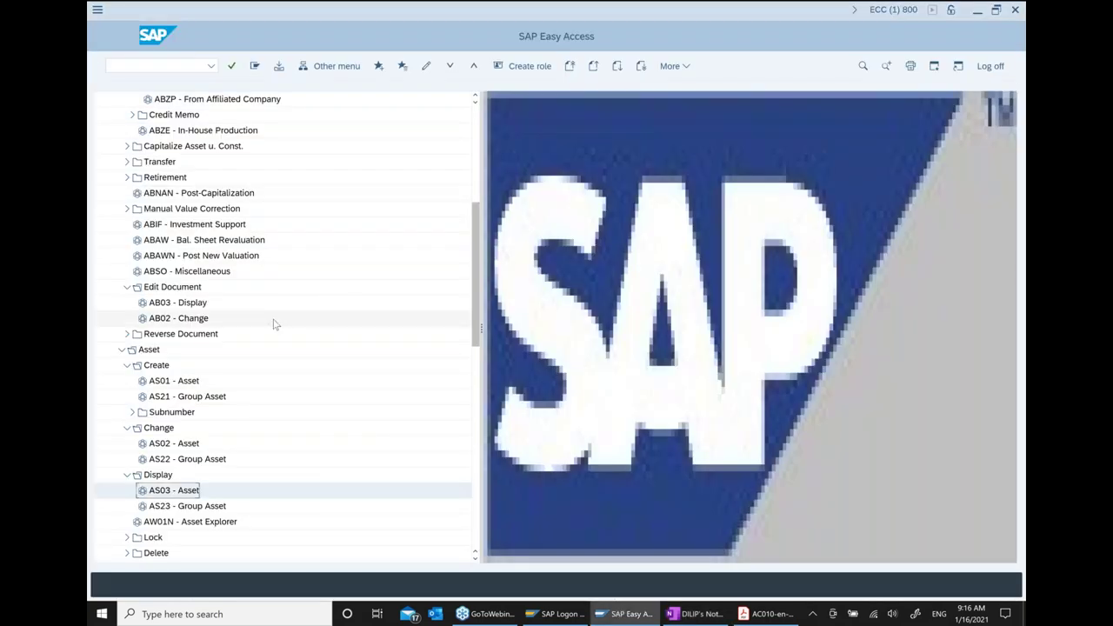
scroll(317, 319, down, 2)
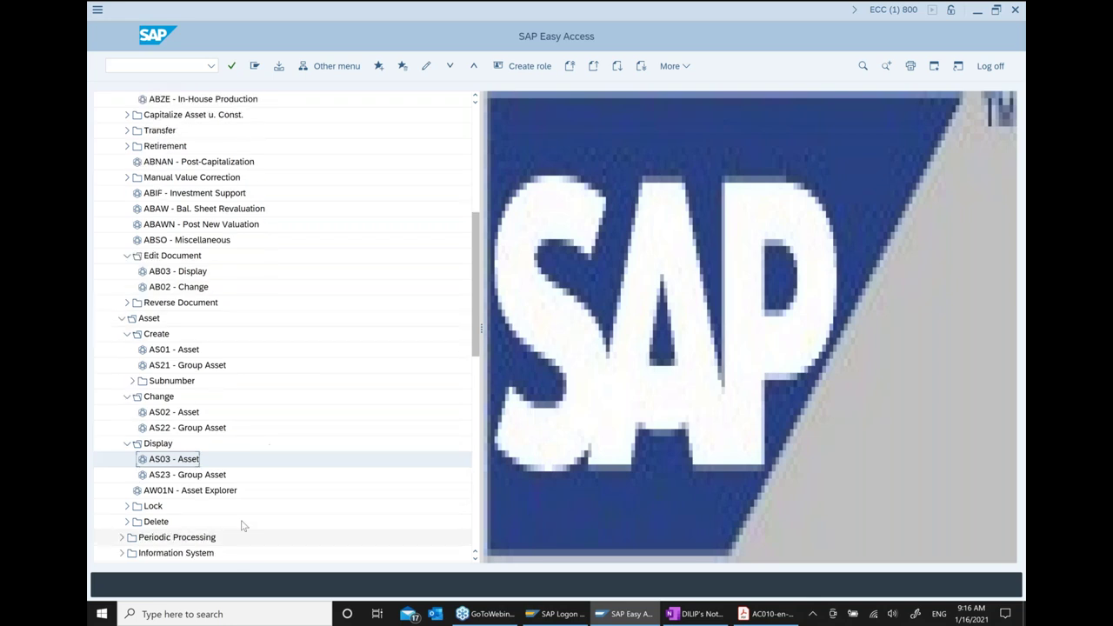
click(213, 492)
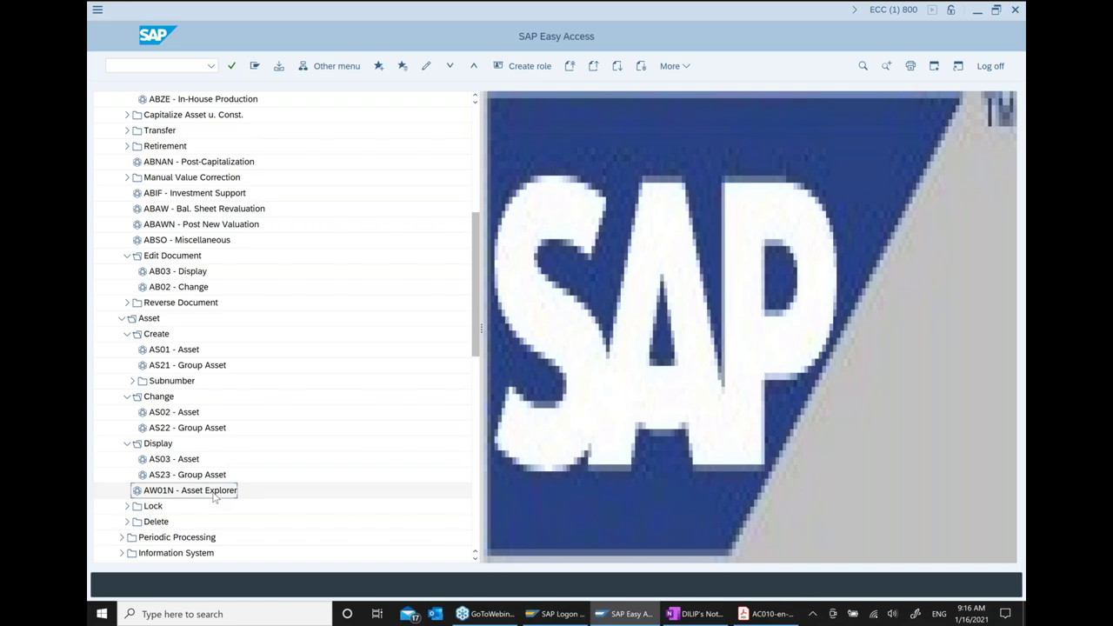
double_click(214, 492)
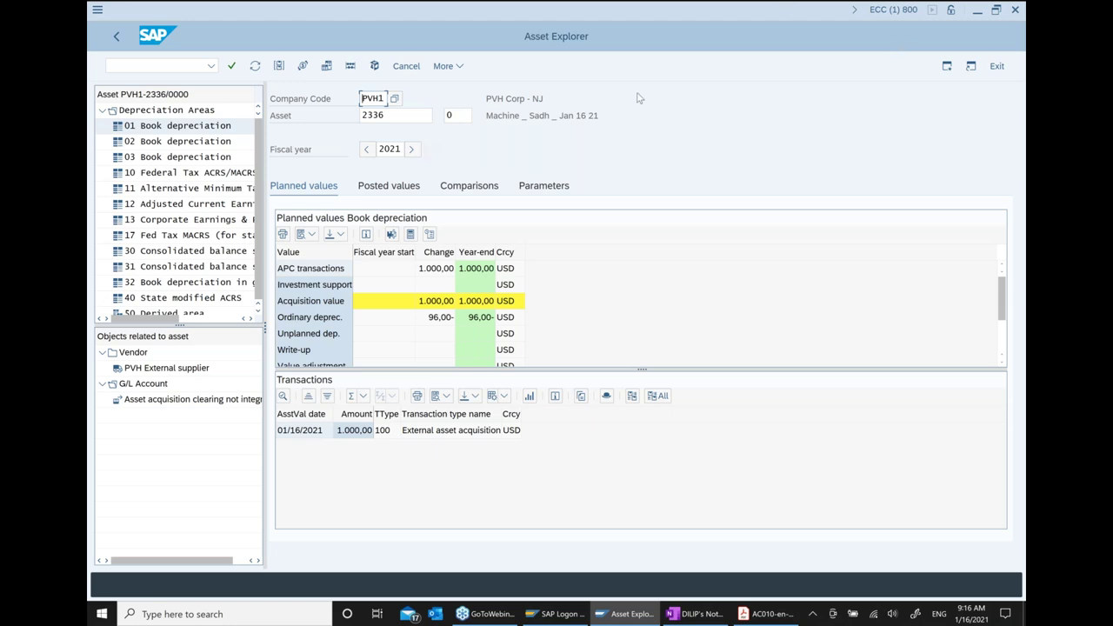
Review the planned acquisition value and the acquisition transaction's value date and transaction type for book depreciation.
click(431, 300)
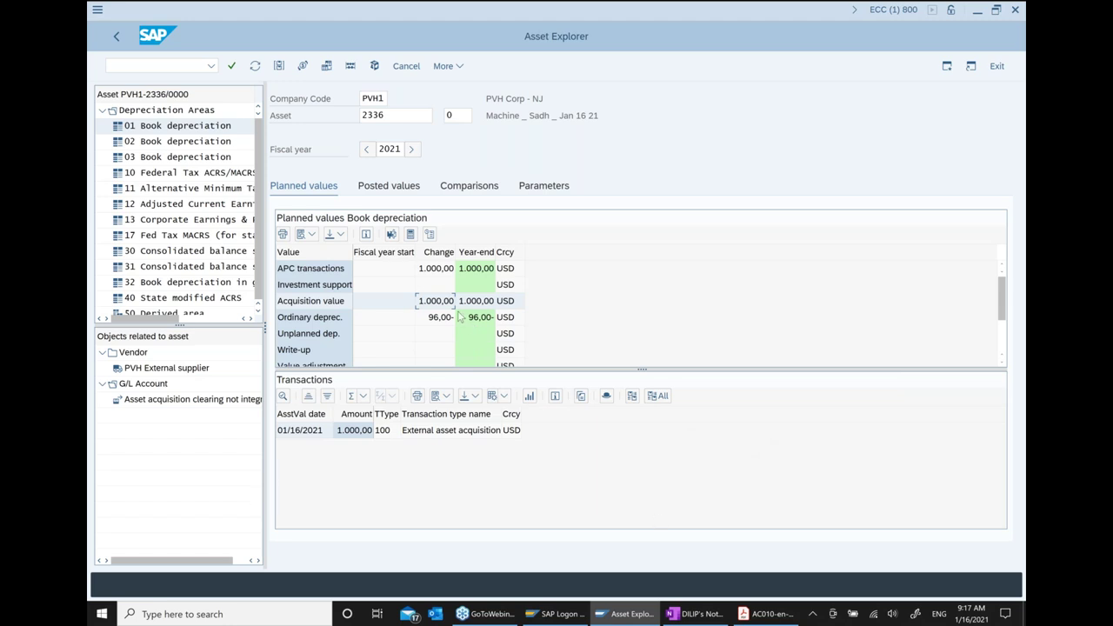
click(295, 436)
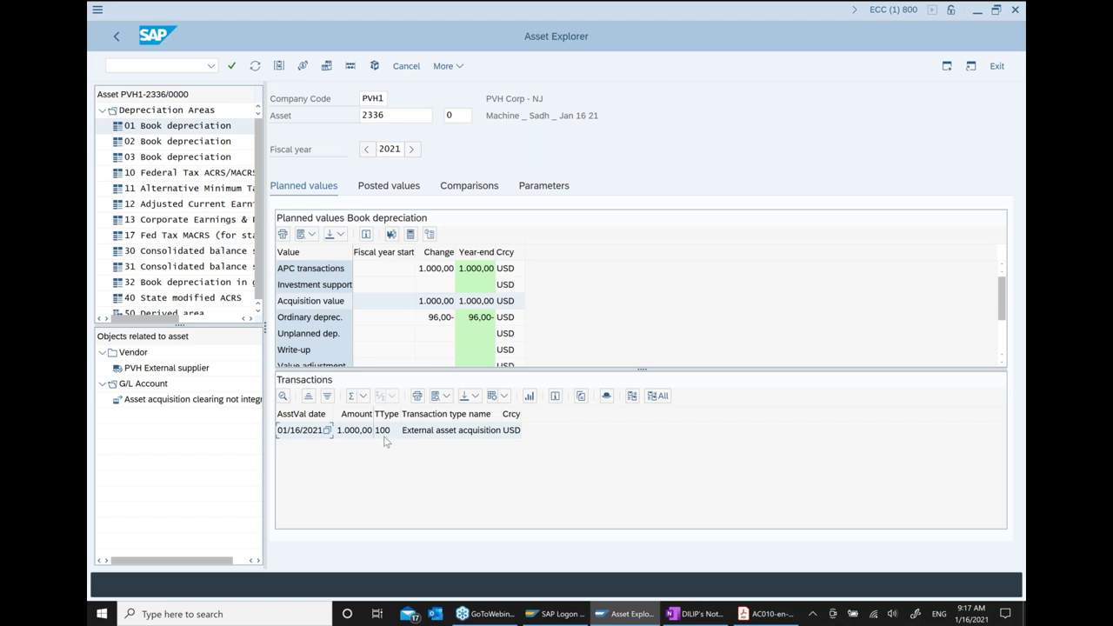
click(444, 435)
Compare the acquisition value, ordinary depreciation and net book value in the planned values for book depreciation.
click(435, 321)
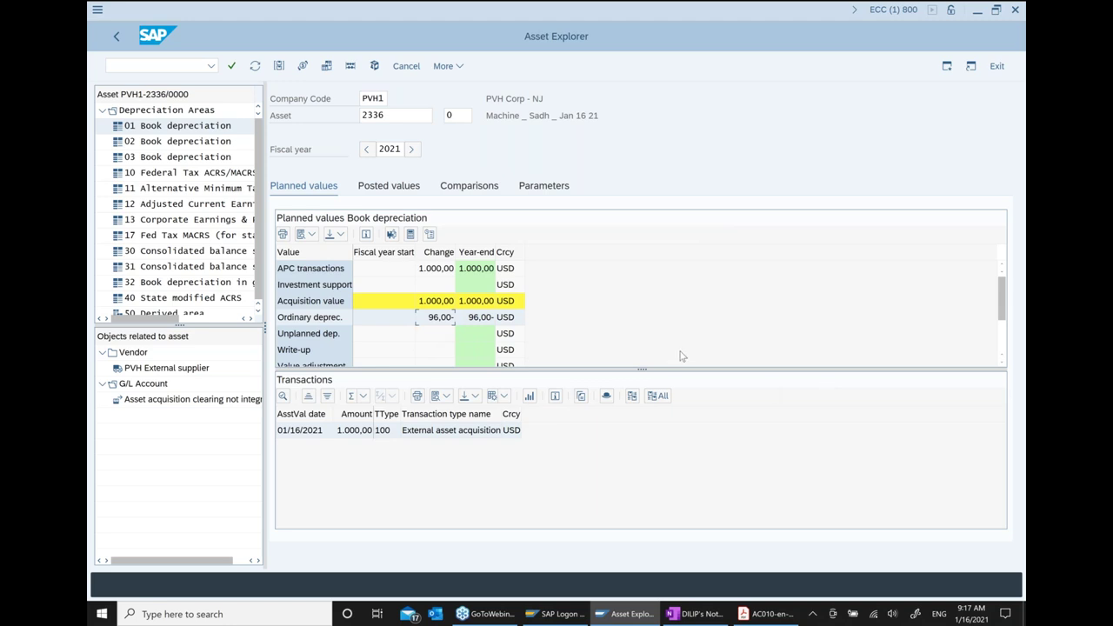
scroll(740, 330, down, 2)
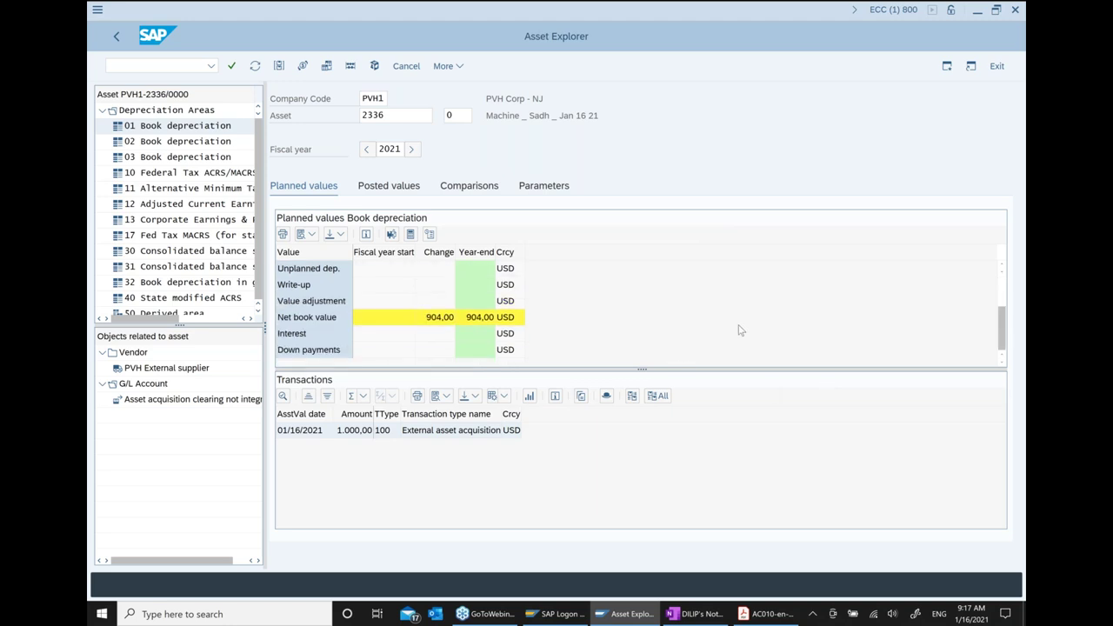
scroll(653, 330, up, 2)
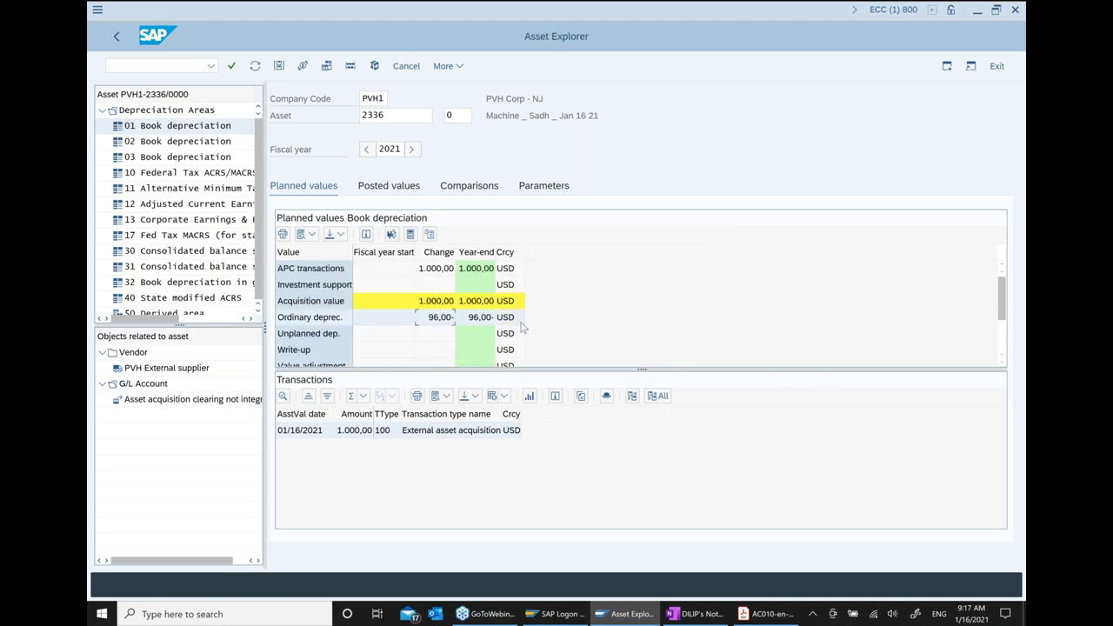
click(431, 302)
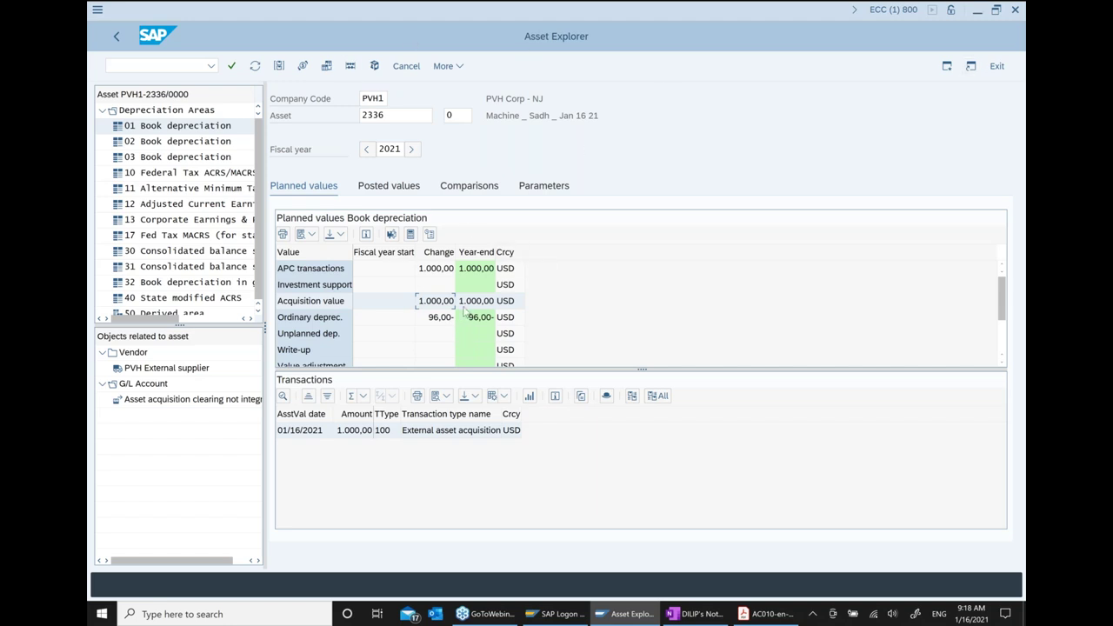
scroll(467, 311, down, 2)
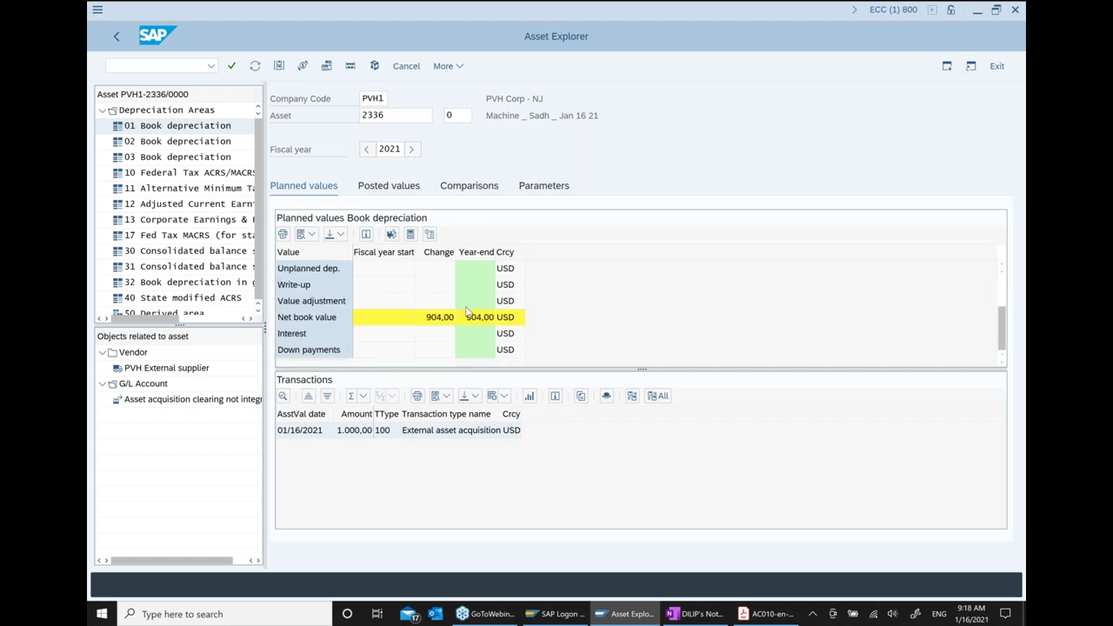
scroll(467, 312, up, 2)
click(443, 318)
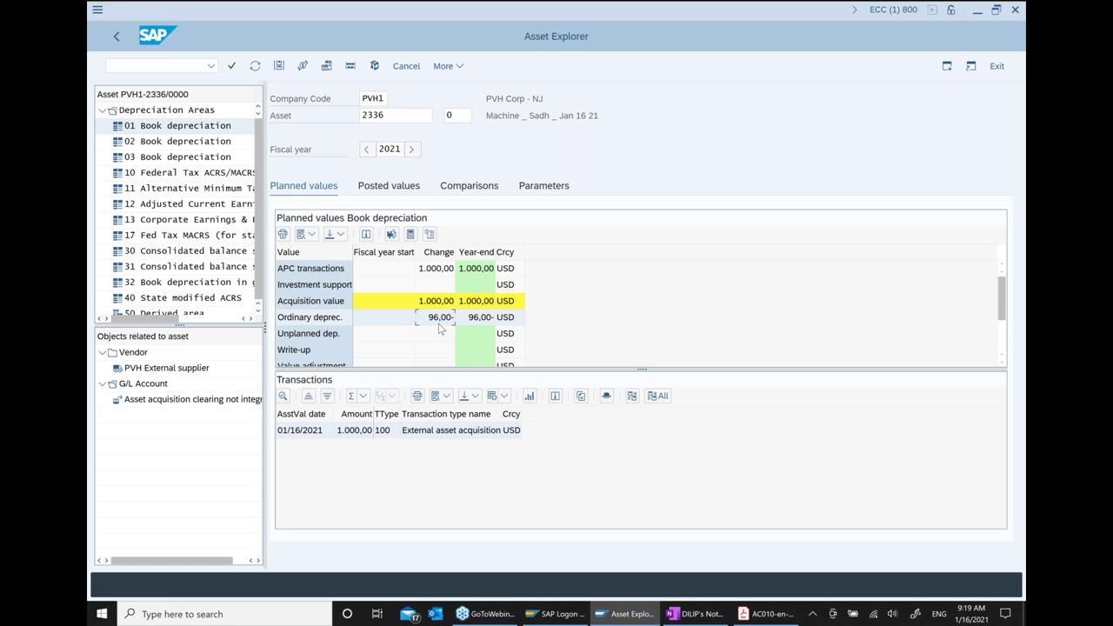
scroll(440, 329, down, 2)
click(440, 323)
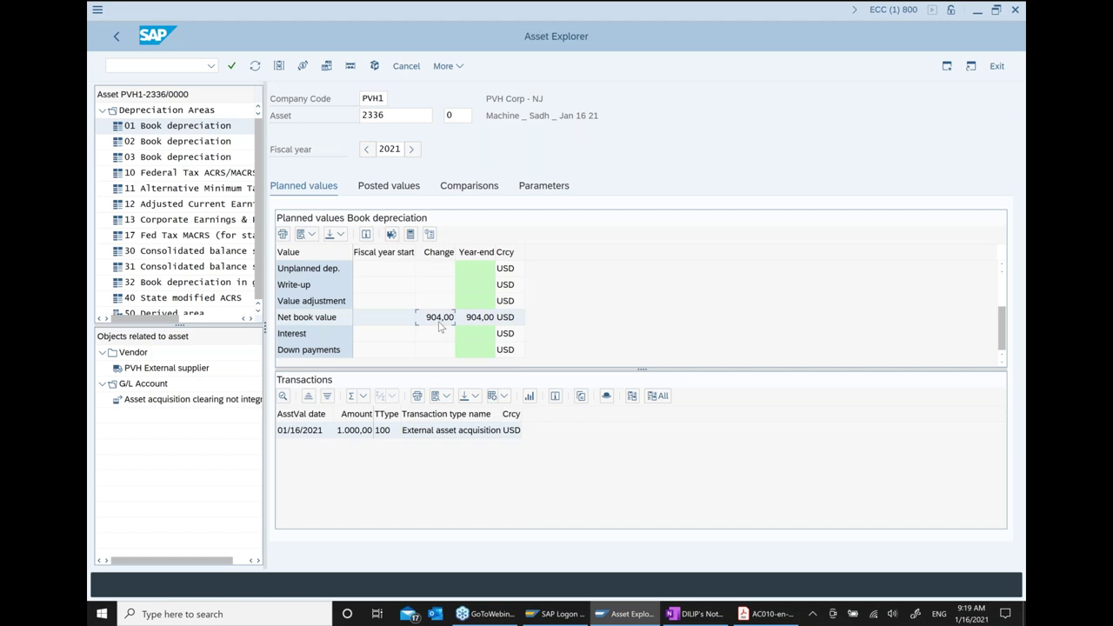
scroll(440, 329, up, 2)
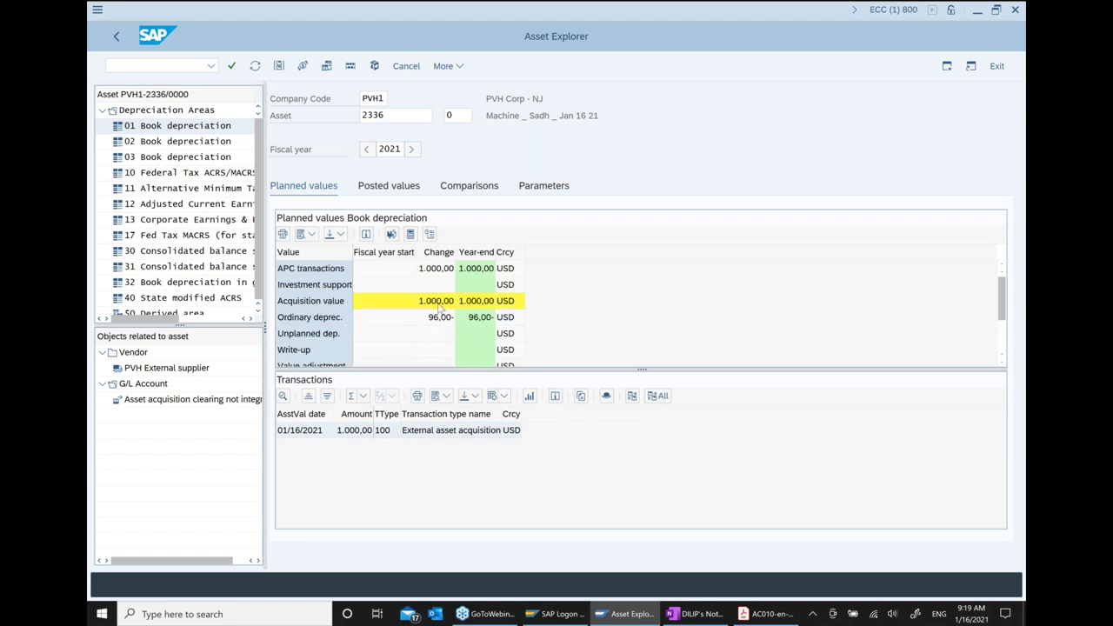
click(440, 322)
scroll(440, 327, down, 1)
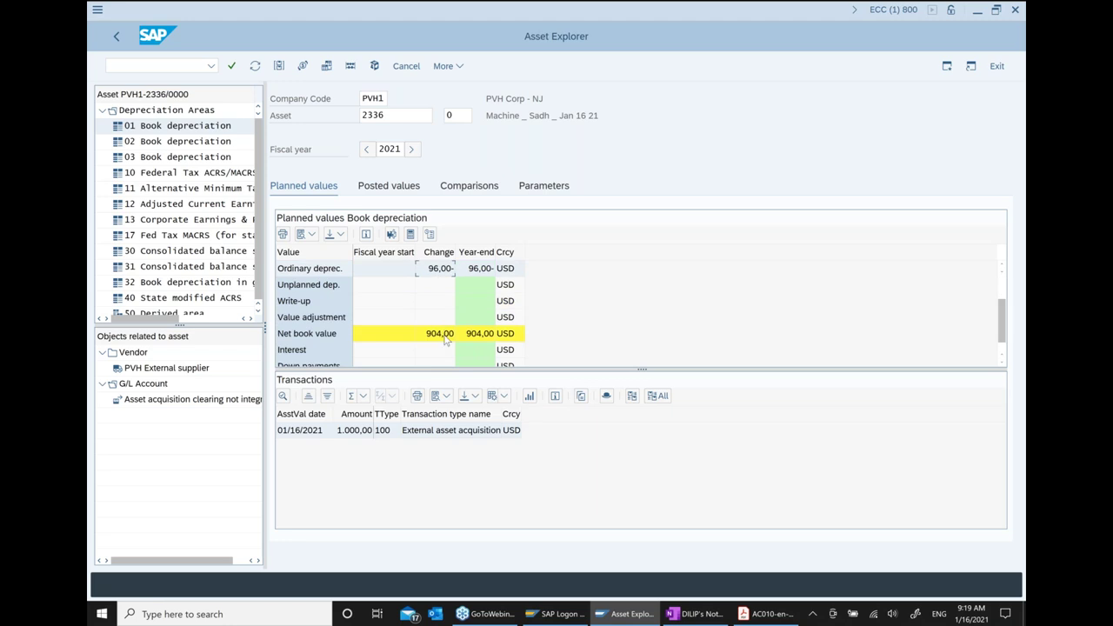
click(443, 336)
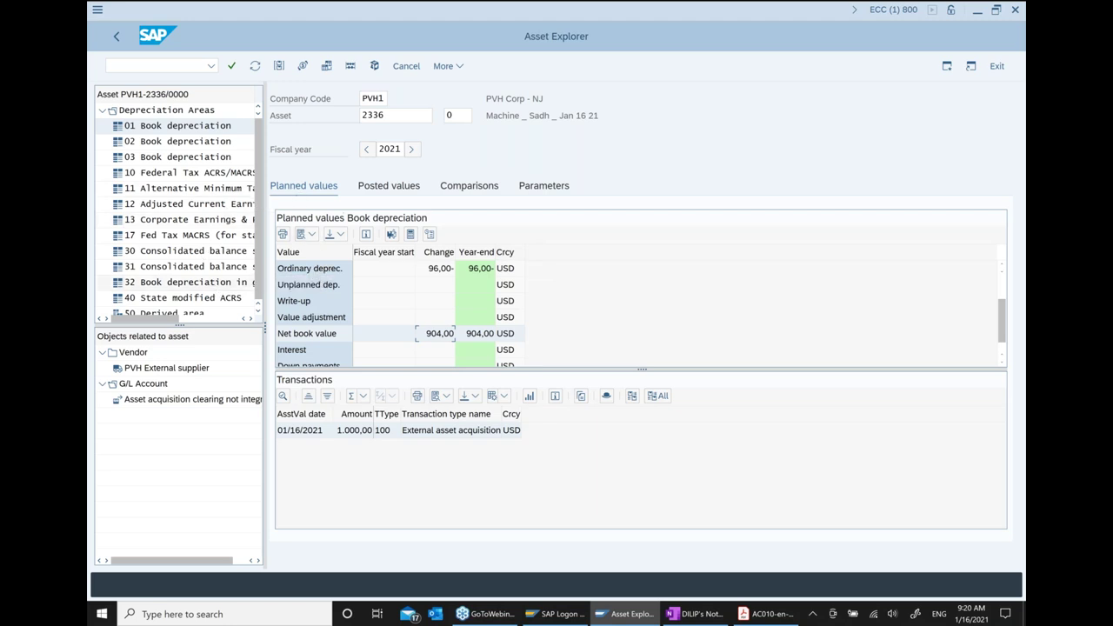
Review the posted acquisition value and the depreciation schedule through its total, then return to SAP Easy Access.
click(405, 190)
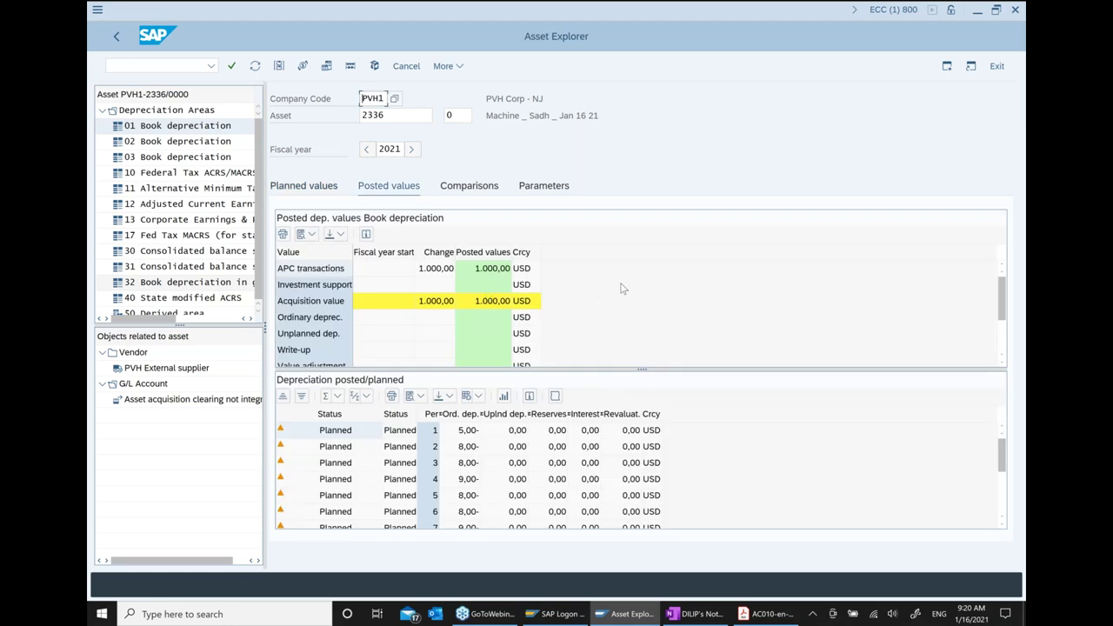
click(433, 308)
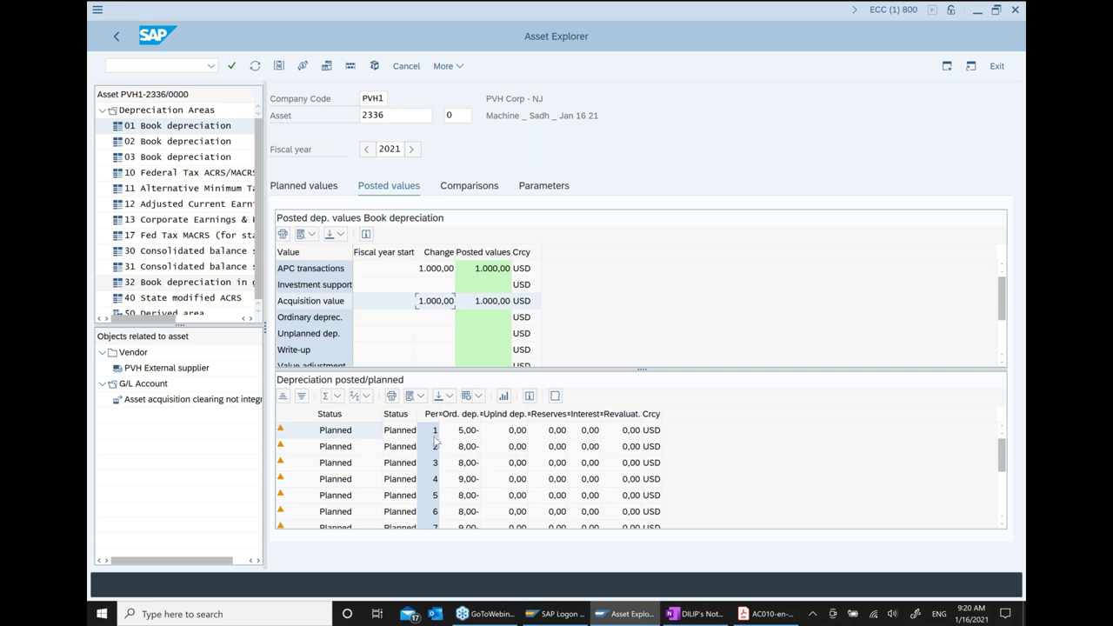
scroll(436, 474, down, 3)
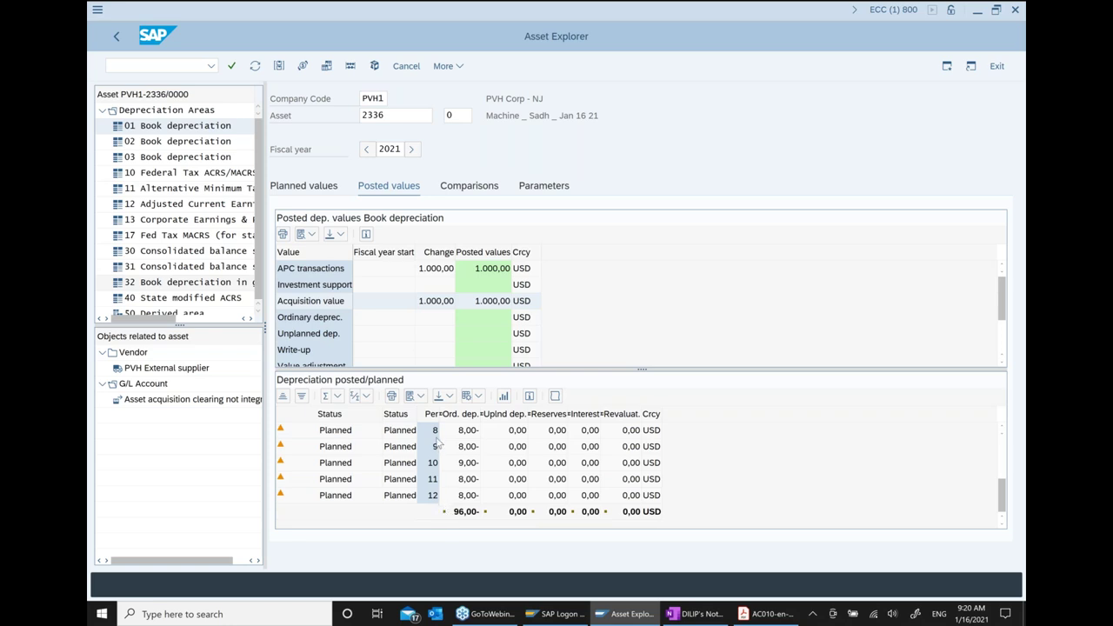
click(470, 517)
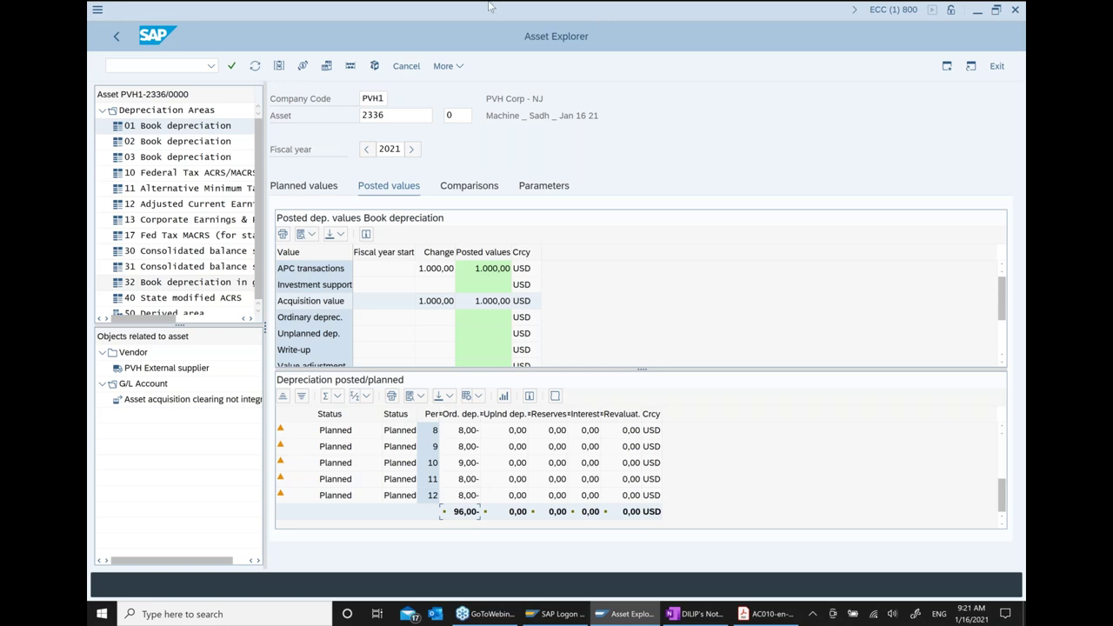
click(116, 37)
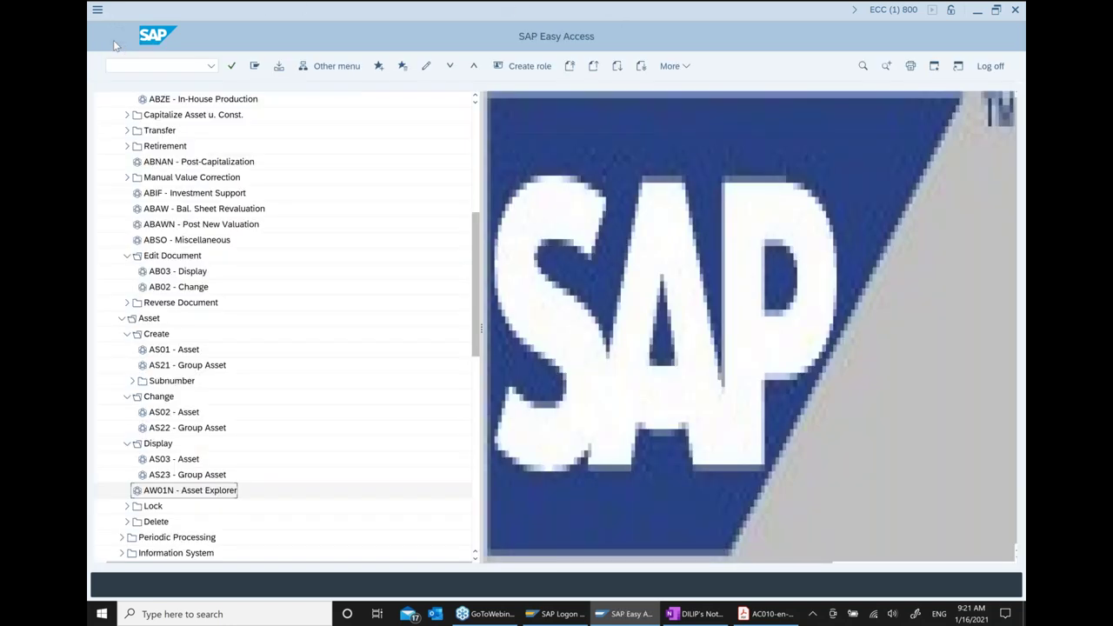
mouse_move(687, 621)
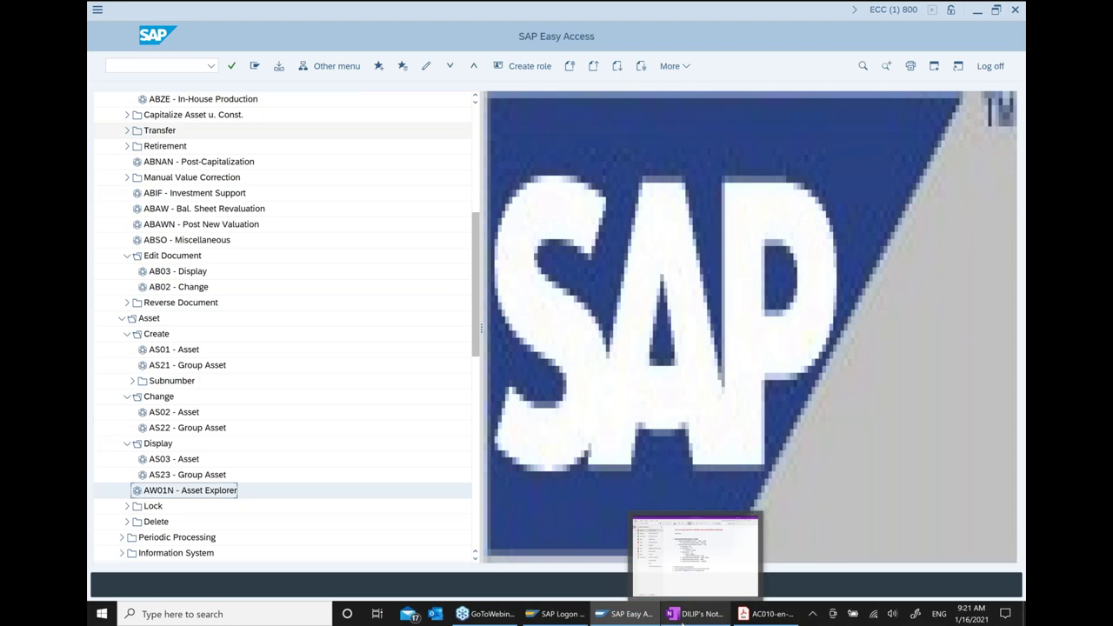
Switch to OneNote and copy the entire Asset Purchase from External Vendor outline, from its heading through the final AW01N line.
click(687, 618)
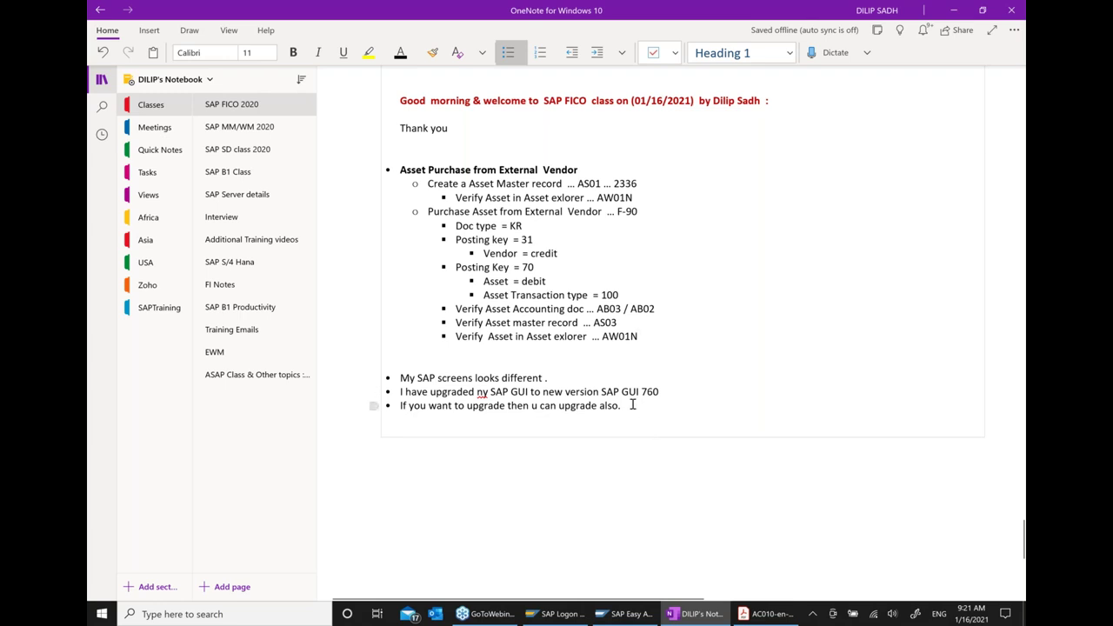
click(645, 340)
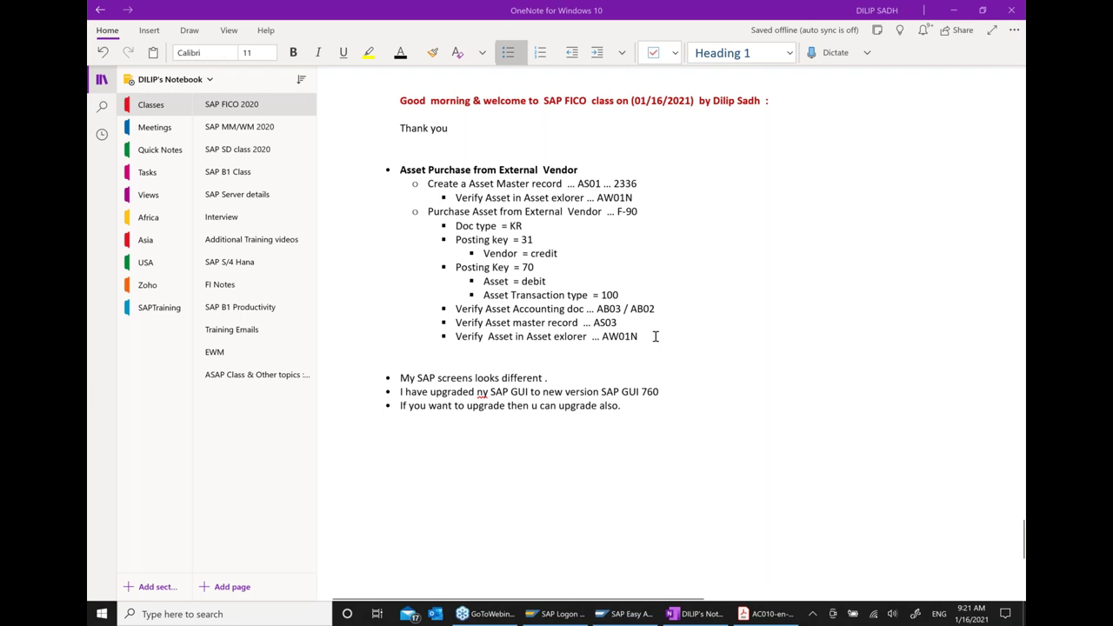
drag(655, 336, 399, 170)
key(ctrl+c)
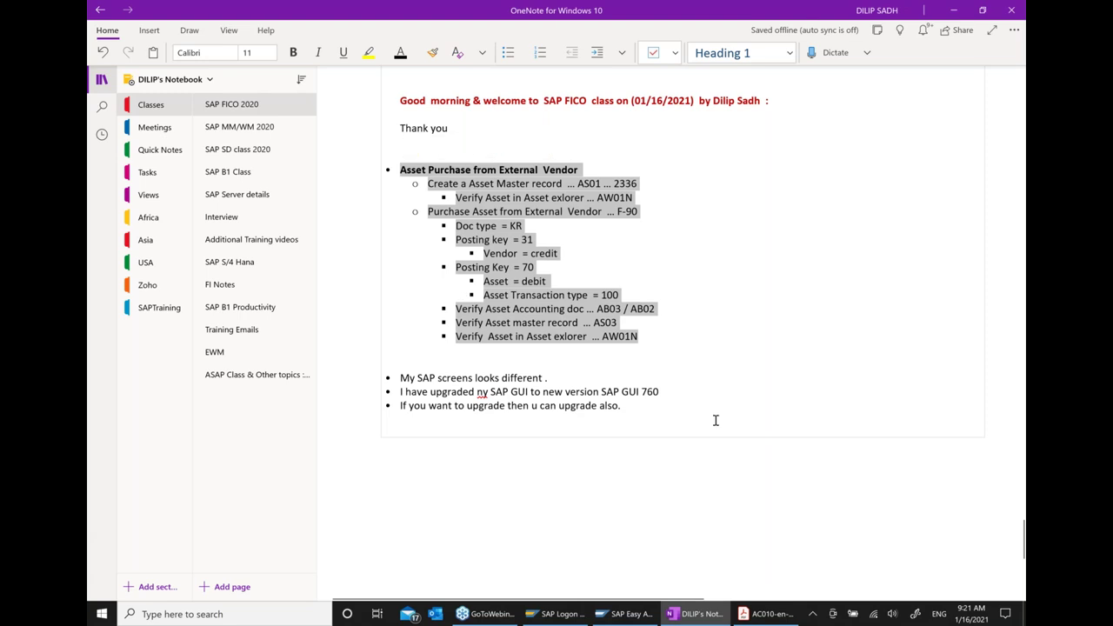
Paste the copied outline a few blank lines below the note about upgrading SAP GUI.
scroll(716, 420, down, 3)
click(652, 320)
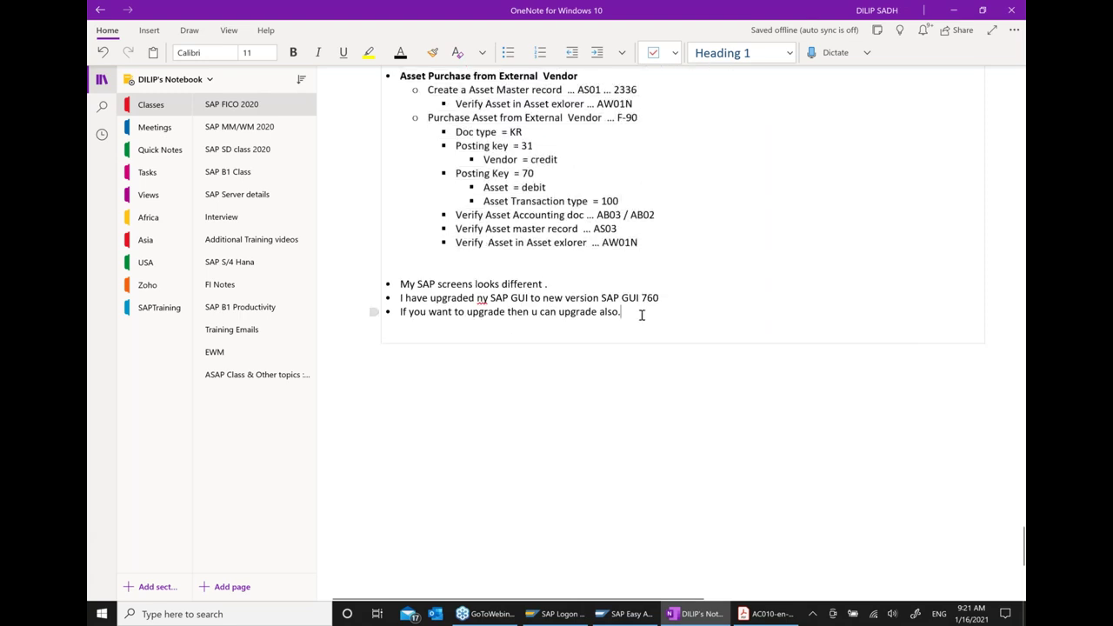
key(Return)
key(Return)
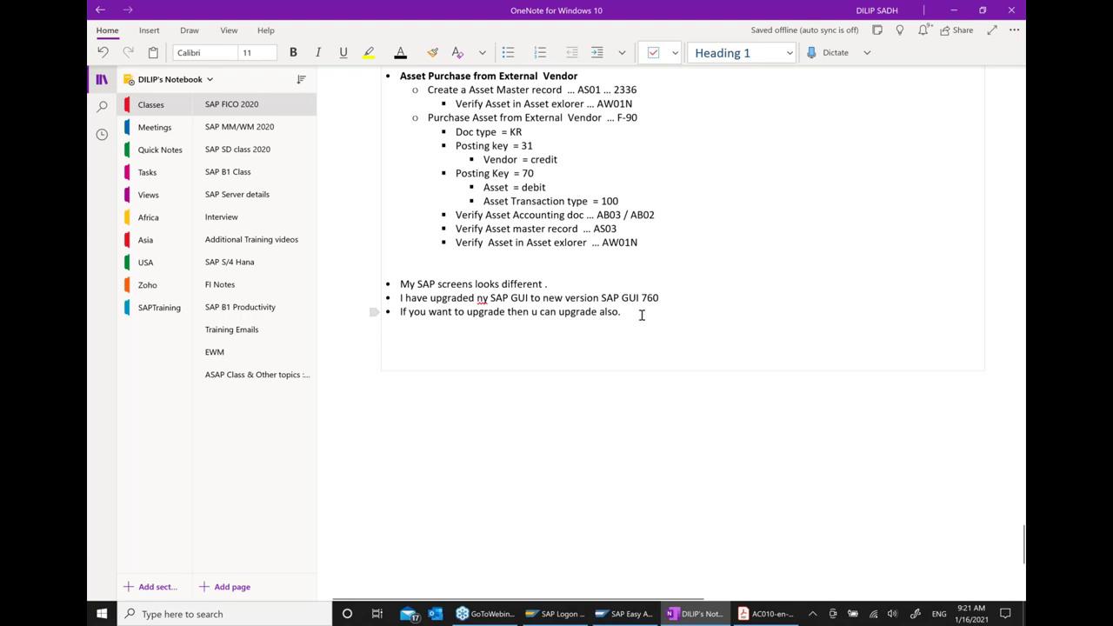
key(Return)
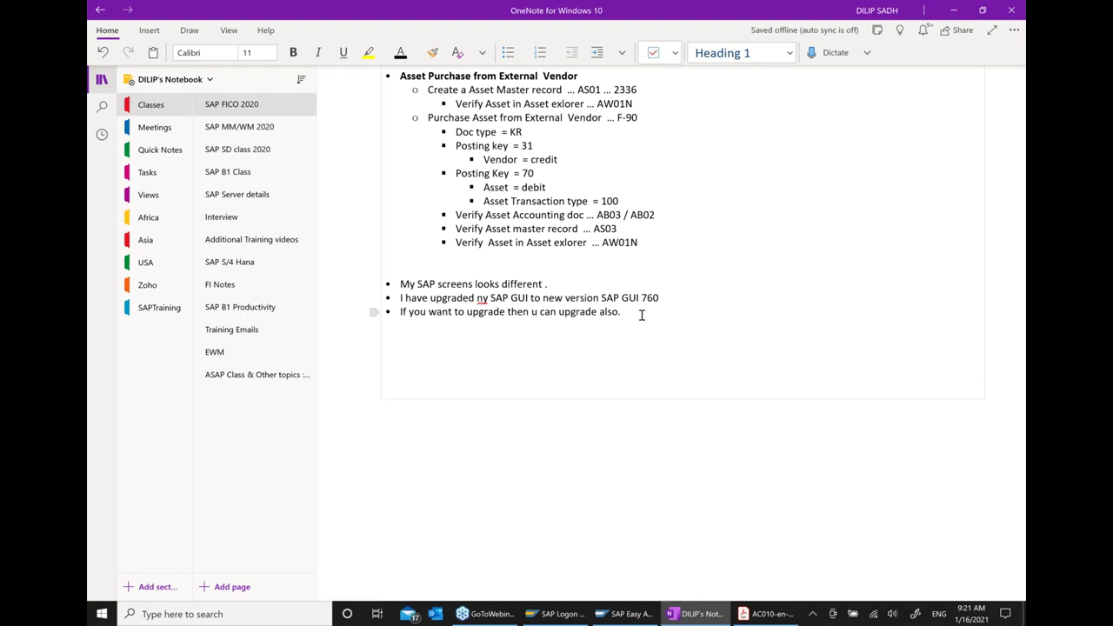
key(Return)
key(Return)
key(Return)
key(Return)
key(Return)
key(Return)
key(Return)
key(Return)
key(Return)
key(Return)
key(Return)
key(Return)
key(Return)
key(ctrl+v)
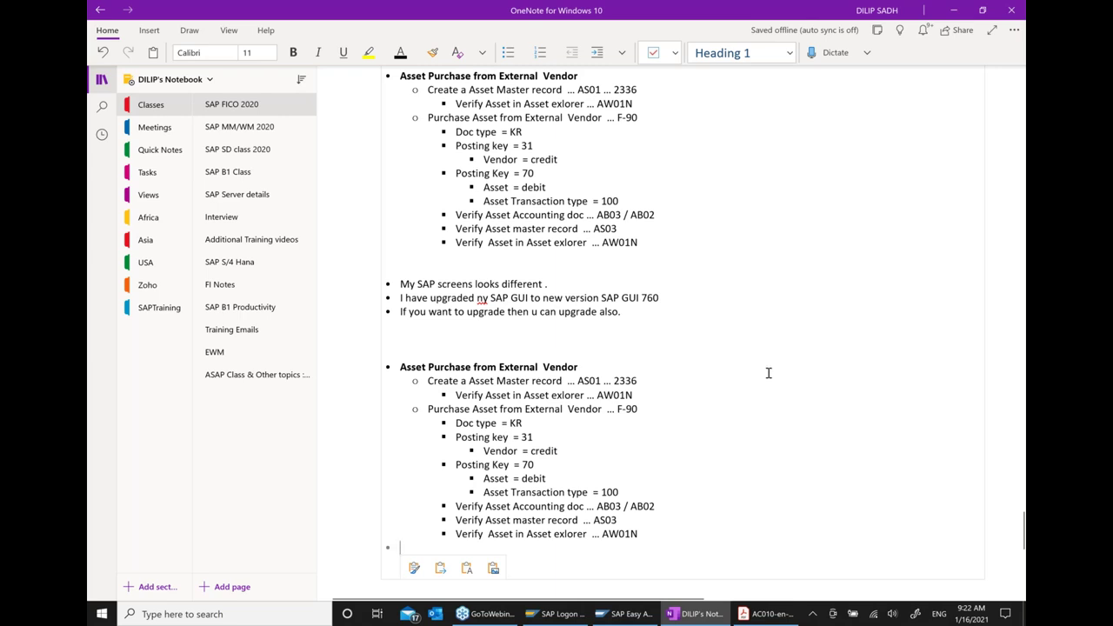
click(717, 380)
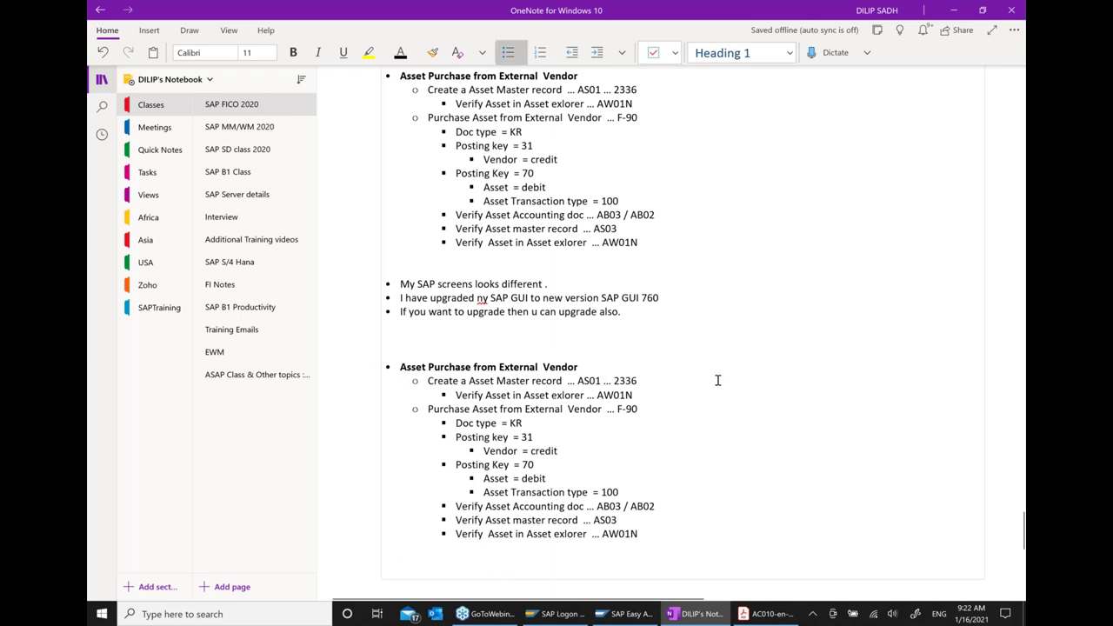
Replace External with internal in the pasted outline's heading, correcting its capitalization with the spelling suggestion.
scroll(718, 380, down, 2)
click(540, 273)
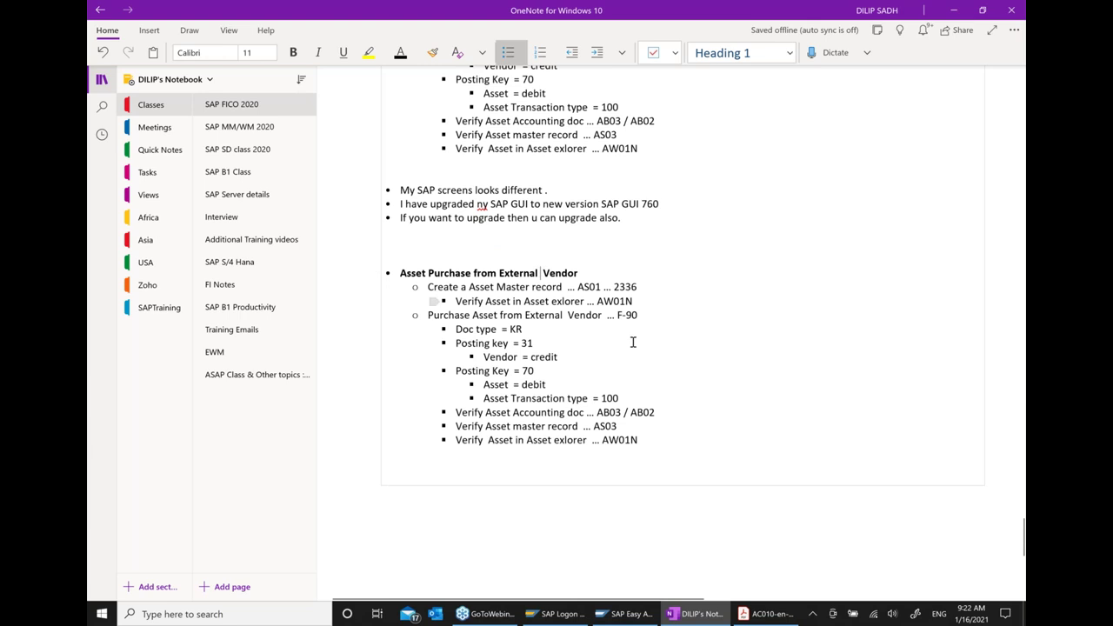
key(BackSpace)
key(BackSpace)
key(BackSpace)
key(BackSpace)
key(BackSpace)
key(BackSpace)
key(BackSpace)
key(BackSpace)
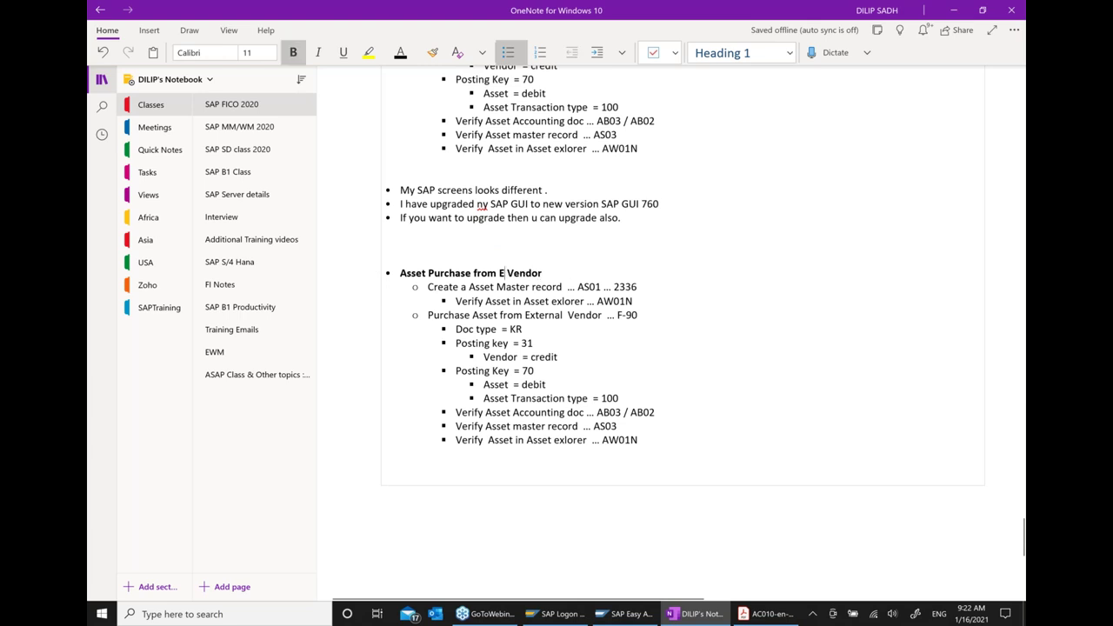
text(iNTERNAL)
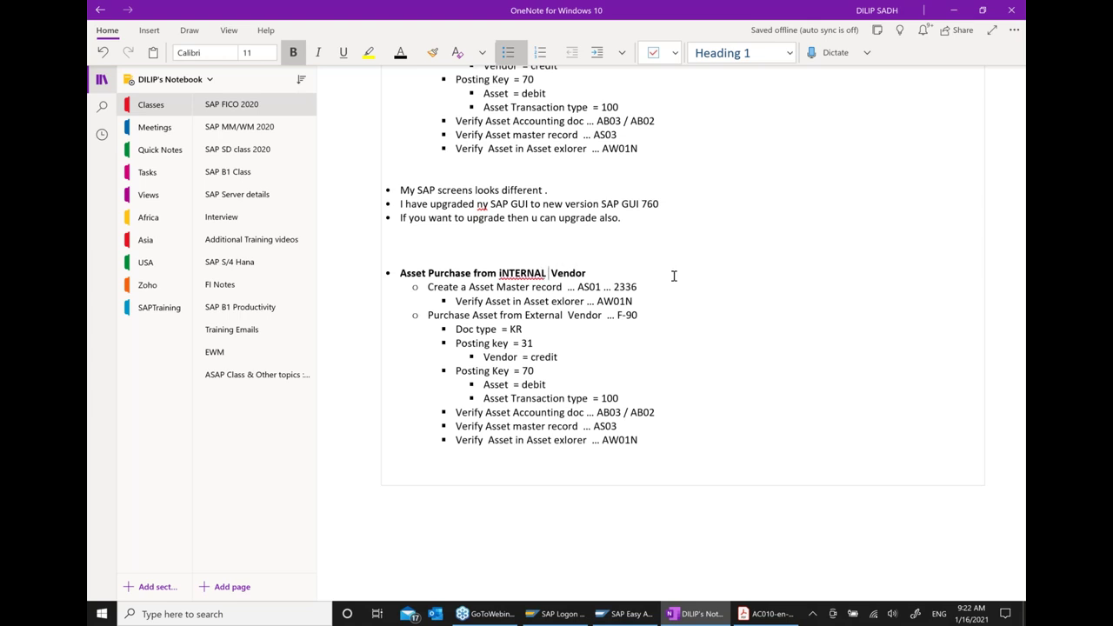
right_click(531, 274)
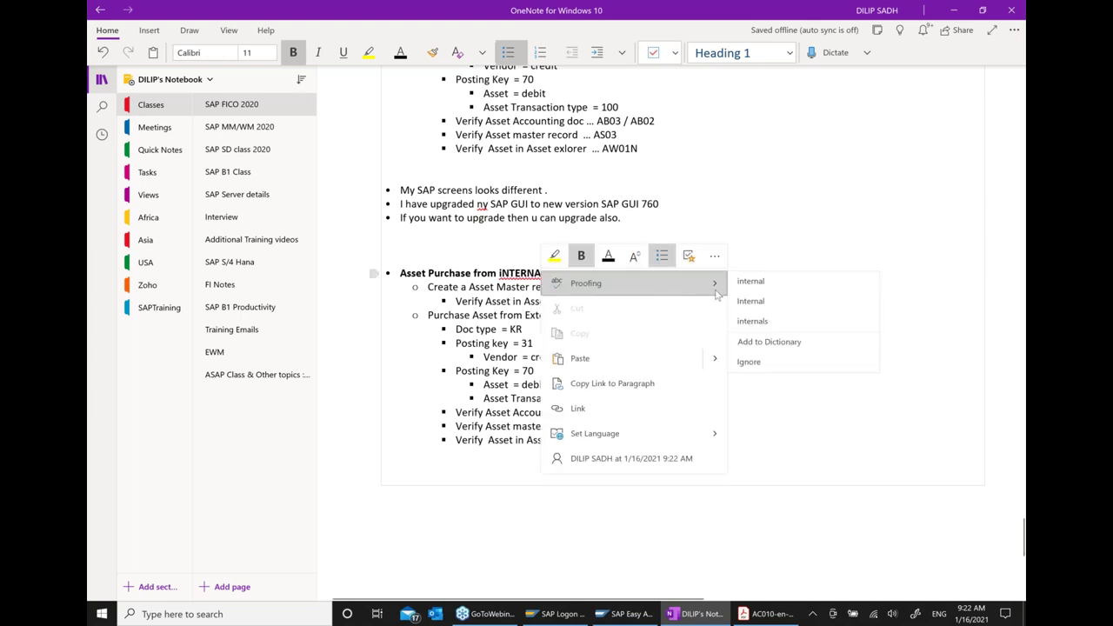
click(750, 281)
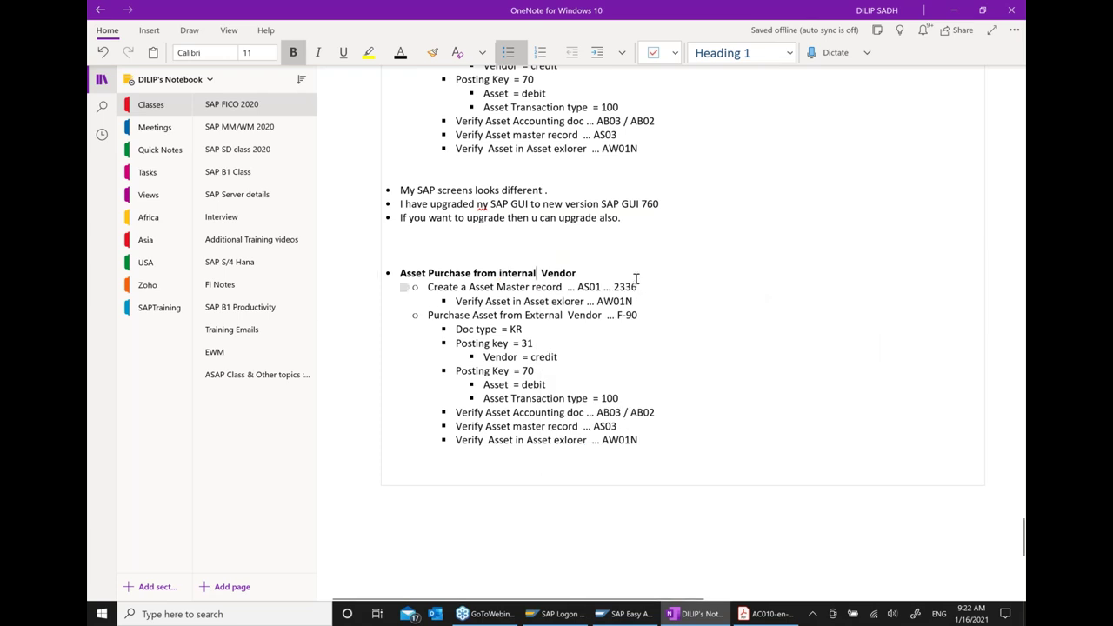
Replace Vendor with production in the pasted outline's heading, correcting its capitalization with the spelling suggestion.
click(609, 278)
key(BackSpace)
key(BackSpace)
key(BackSpace)
key(BackSpace)
key(BackSpace)
key(BackSpace)
key(BackSpace)
text(pRODUCTION)
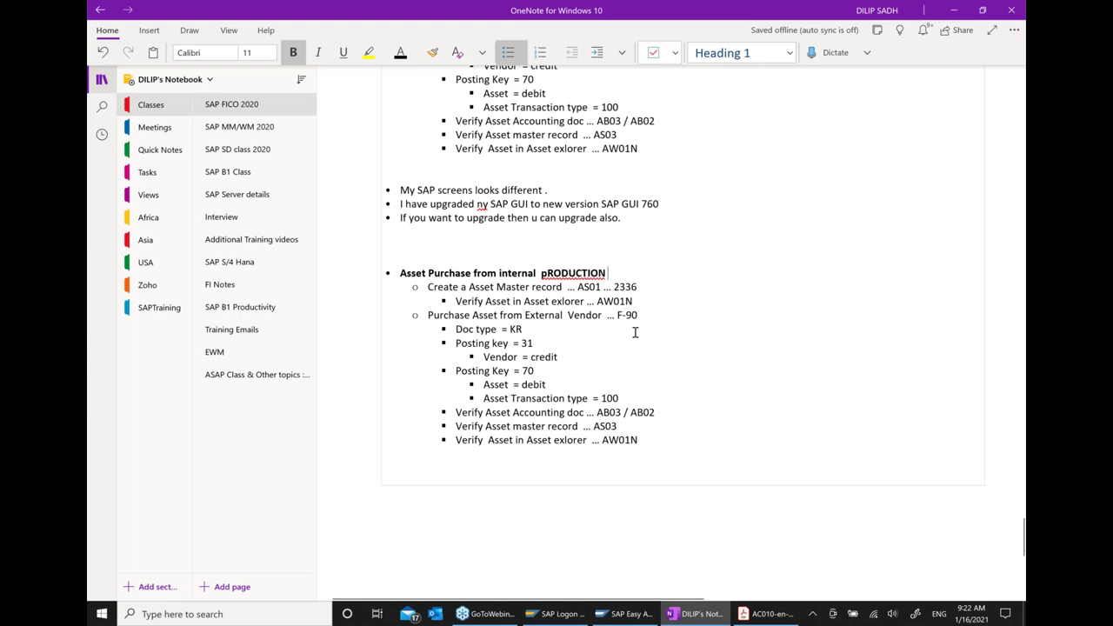
right_click(578, 274)
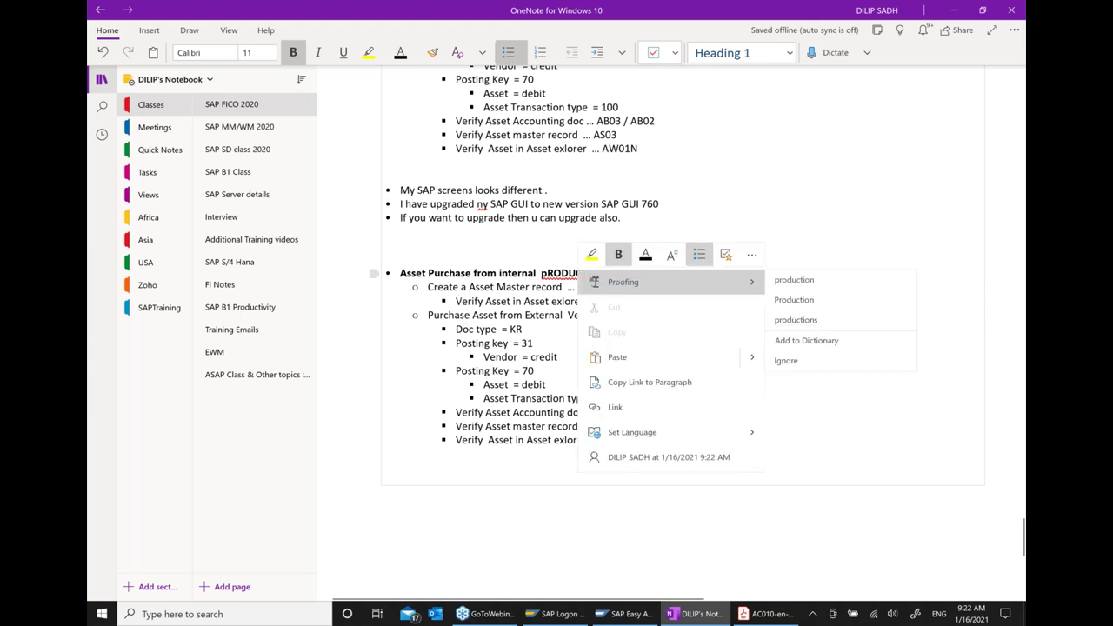
click(794, 280)
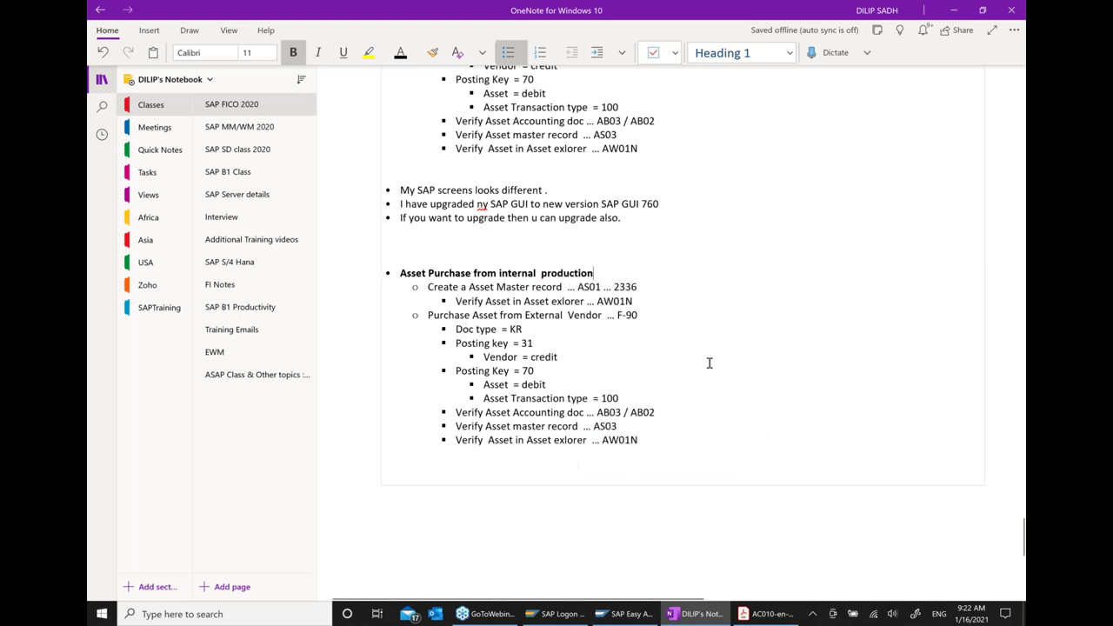
Remove the asset number after AS01 in the pasted outline's Create a Asset Master record line.
click(701, 298)
key(BackSpace)
key(BackSpace)
key(BackSpace)
key(BackSpace)
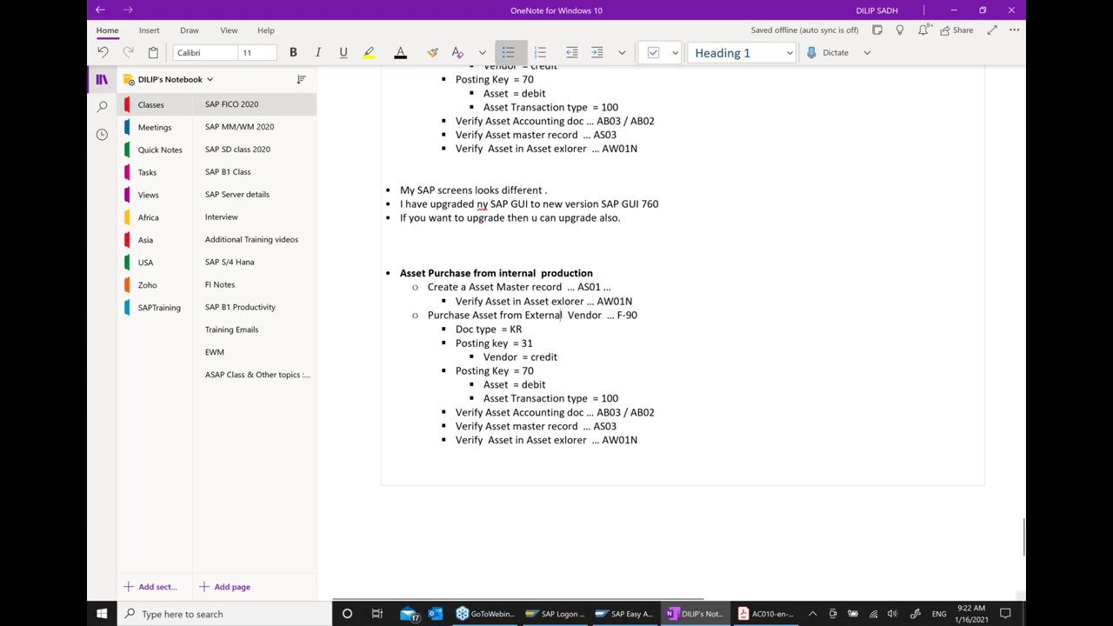
Delete the sub-bullets from Doc type through Asset Transaction type under the F-90 line of the pasted outline.
click(561, 315)
key(Delete)
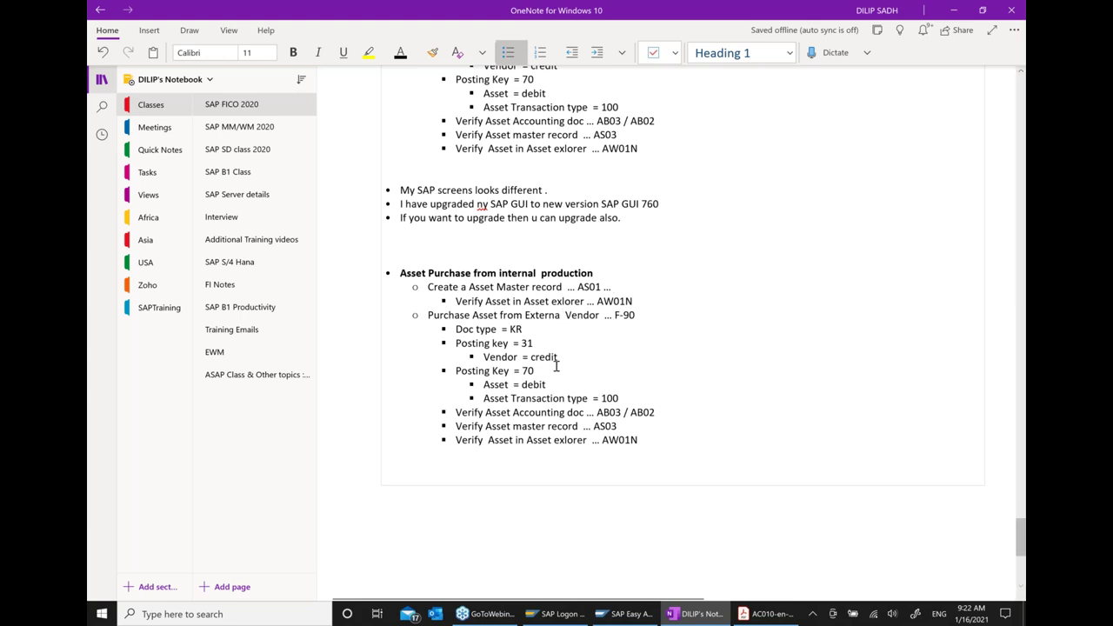
drag(622, 398, 452, 330)
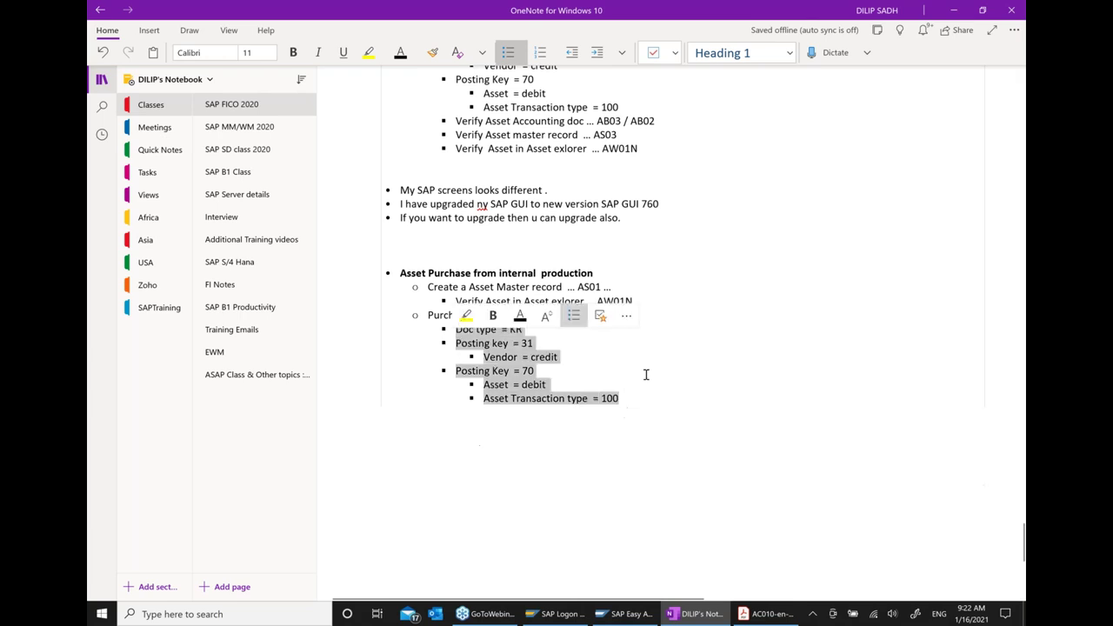
key(Delete)
Replace External with Internal in the F-90 line of the pasted outline.
click(560, 316)
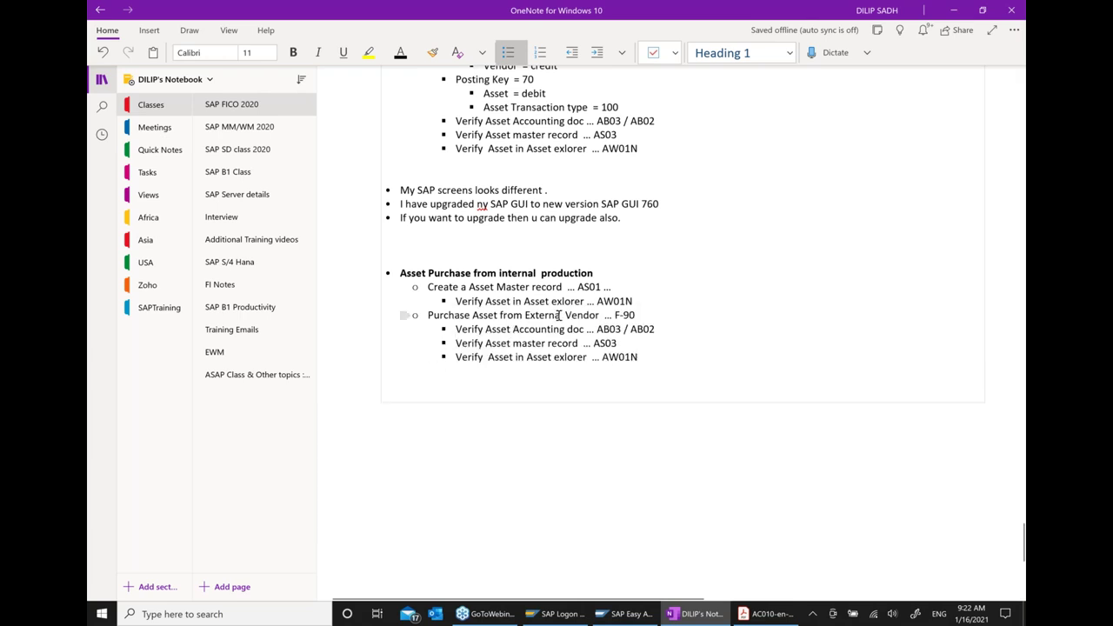
key(BackSpace)
key(BackSpace)
key(BackSpace)
key(BackSpace)
key(BackSpace)
key(BackSpace)
key(BackSpace)
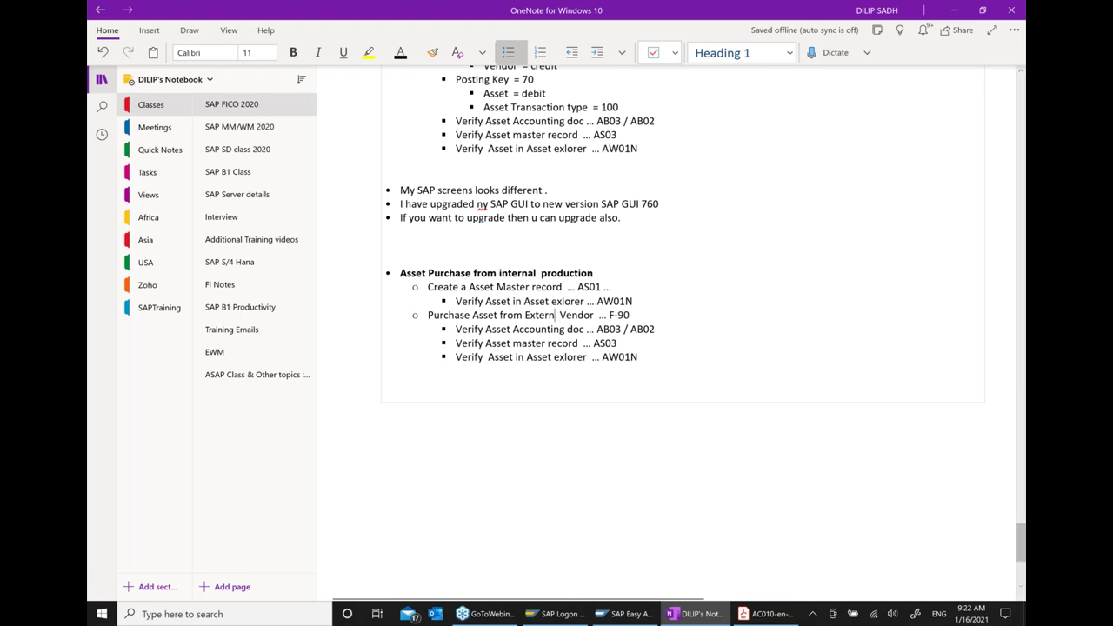
text(iJ)
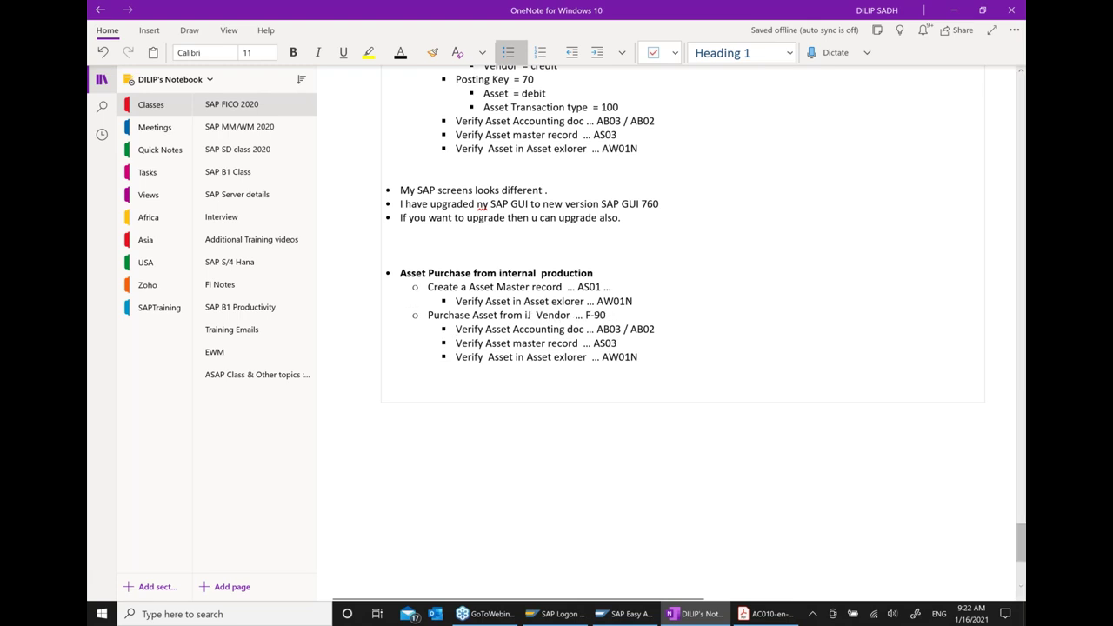
key(BackSpace)
text(N)
key(BackSpace)
key(BackSpace)
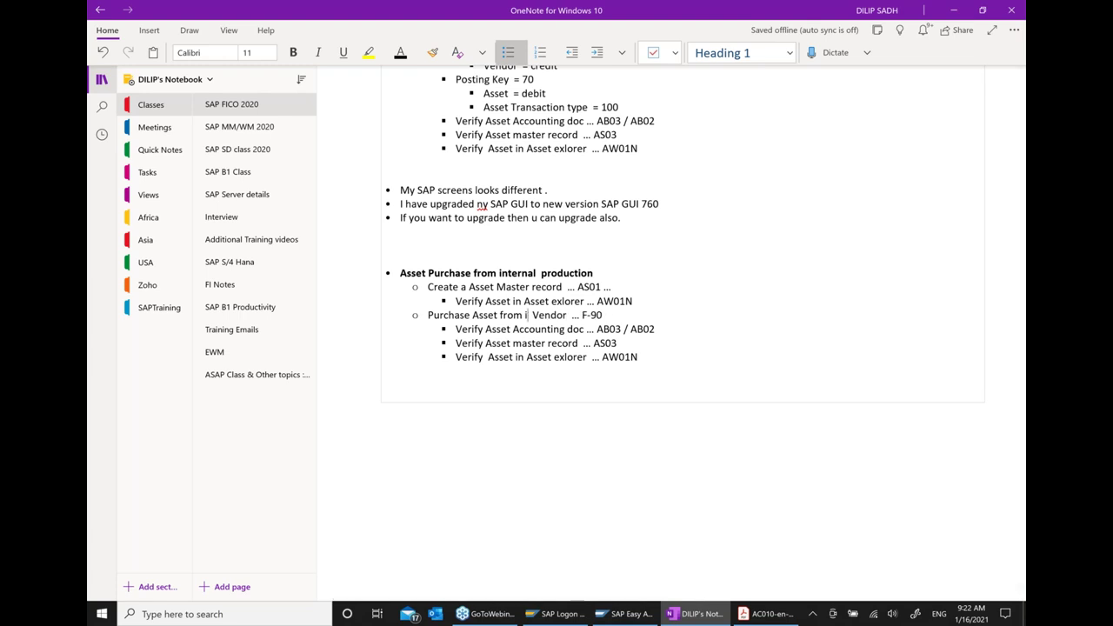
text(Internal)
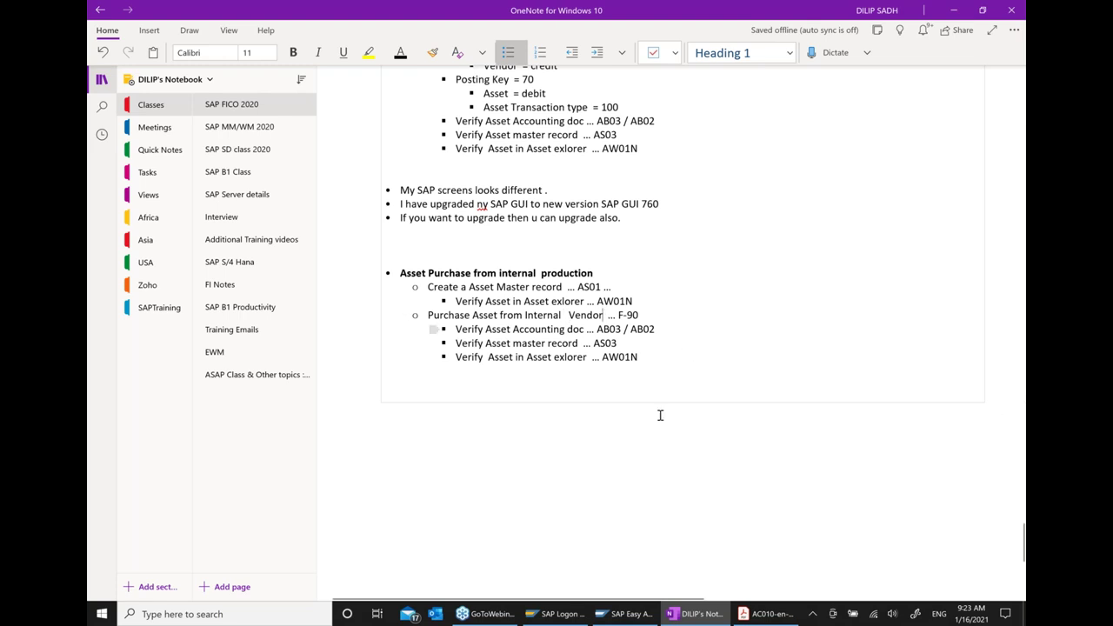
Replace Vendor with Production in the F-90 line of the pasted outline.
key(BackSpace)
key(BackSpace)
key(BackSpace)
key(BackSpace)
key(BackSpace)
key(BackSpace)
text(Production)
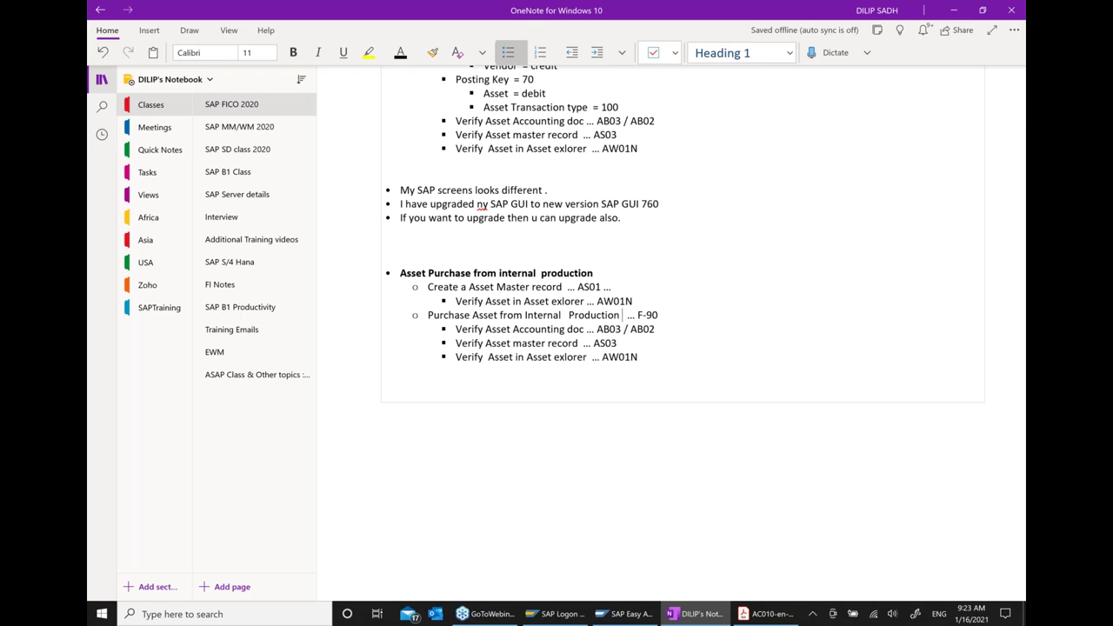
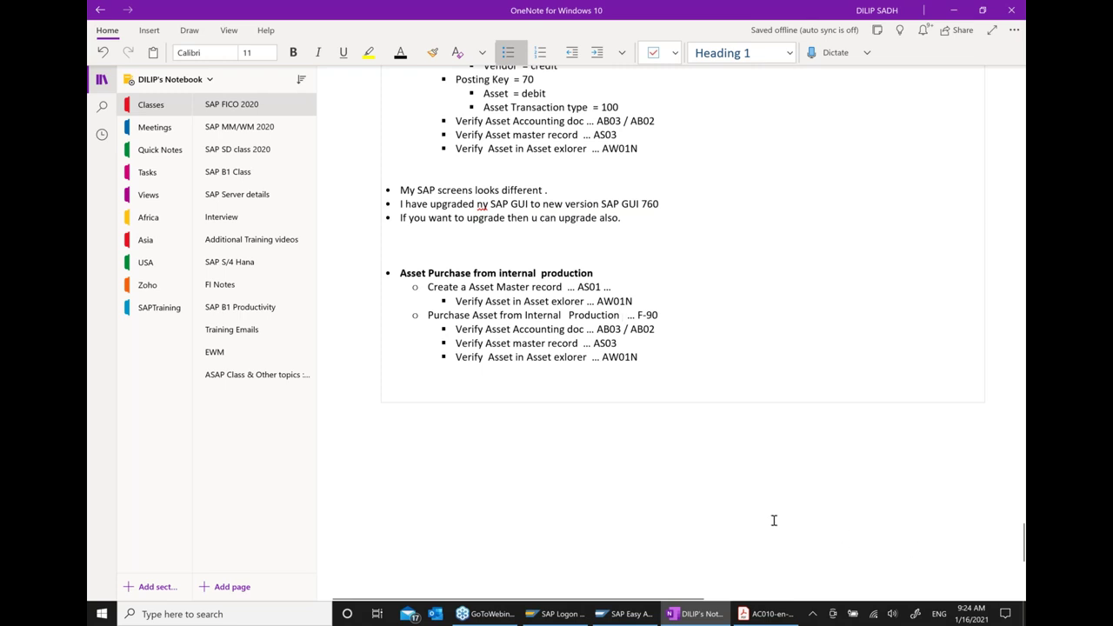
Switch to SAP and start creating a new asset with AS01.
scroll(709, 472, down, 3)
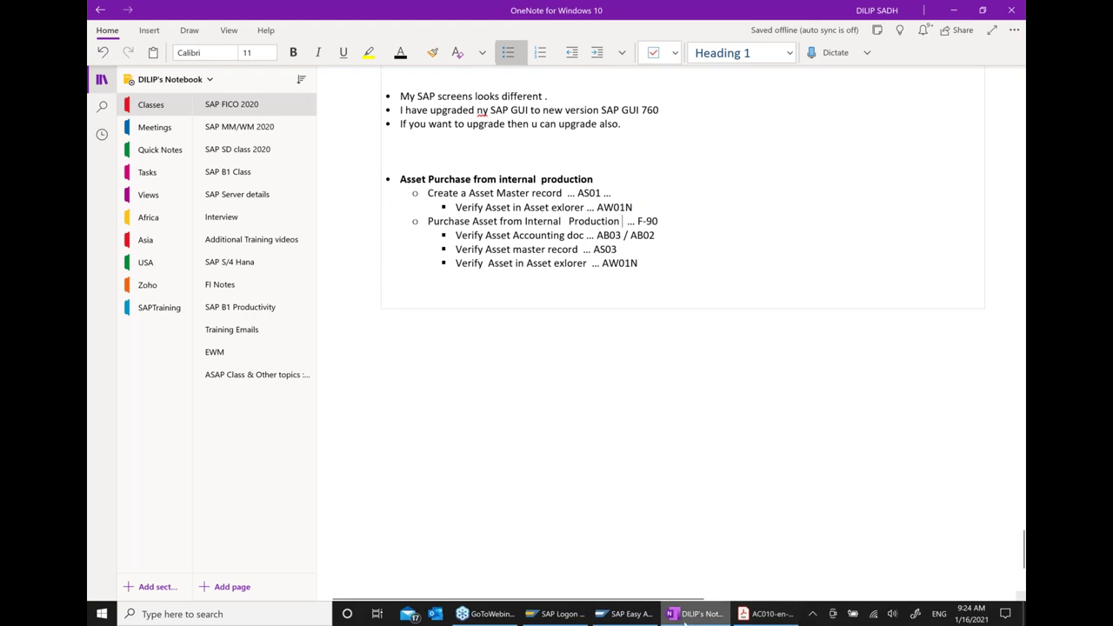
click(626, 613)
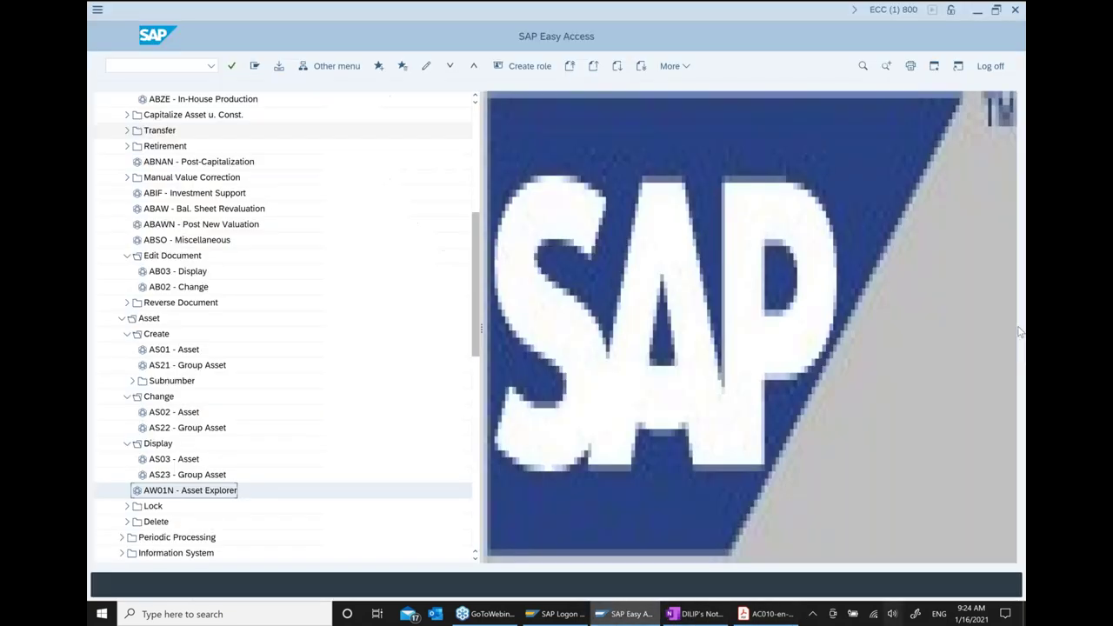
scroll(261, 320, up, 3)
scroll(235, 335, down, 2)
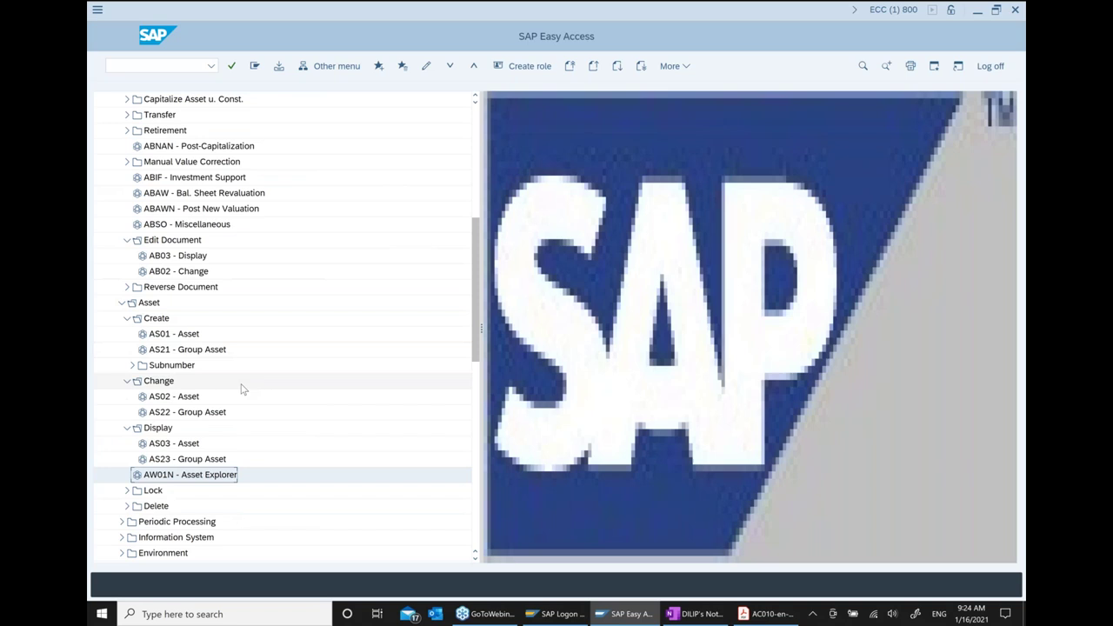
double_click(186, 334)
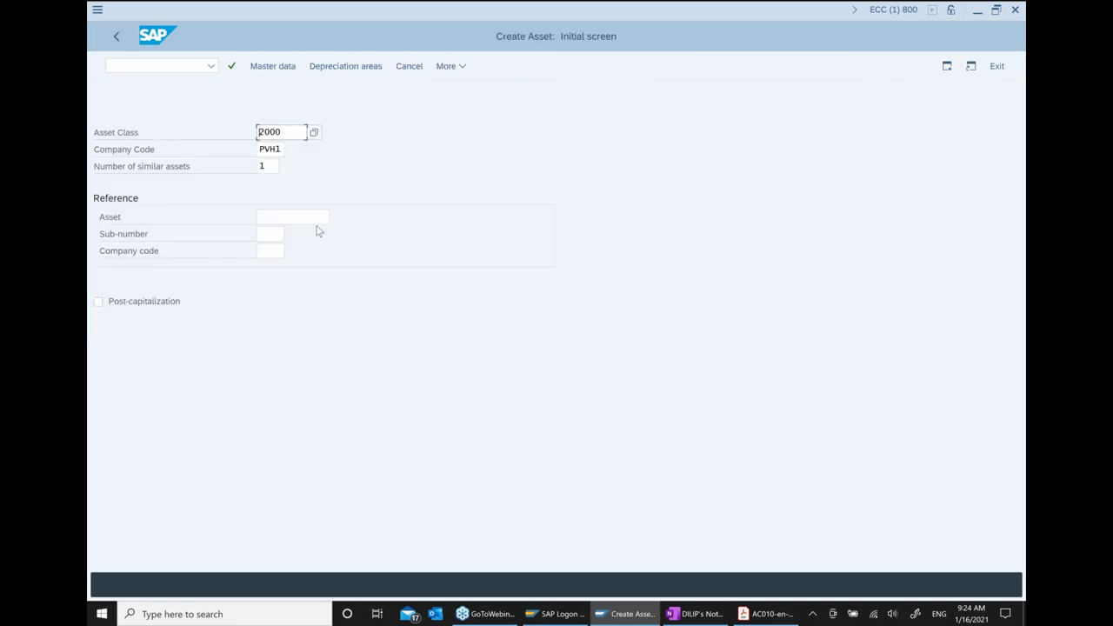
Choose asset 2336 as the reference from the value list and continue to the new asset's master data.
click(321, 218)
click(336, 219)
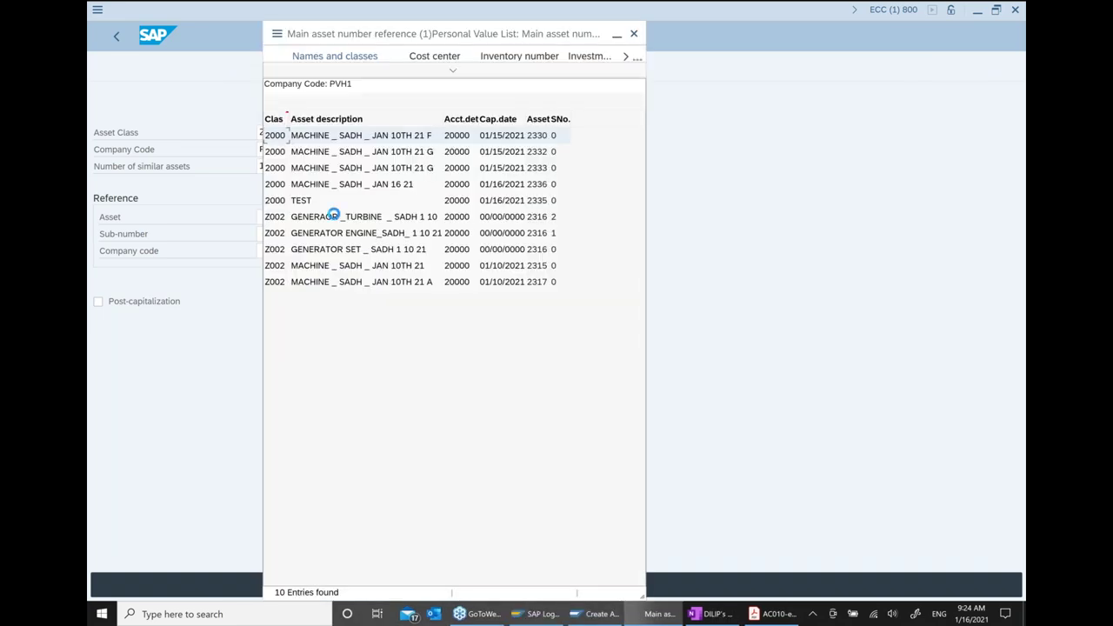
click(530, 186)
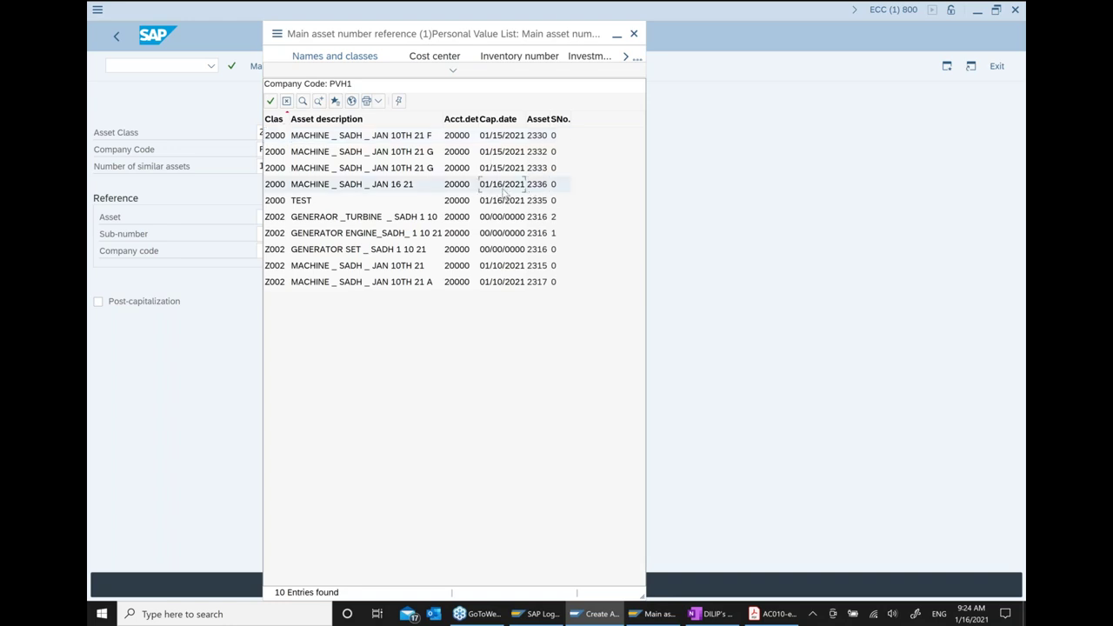
double_click(502, 186)
key(Return)
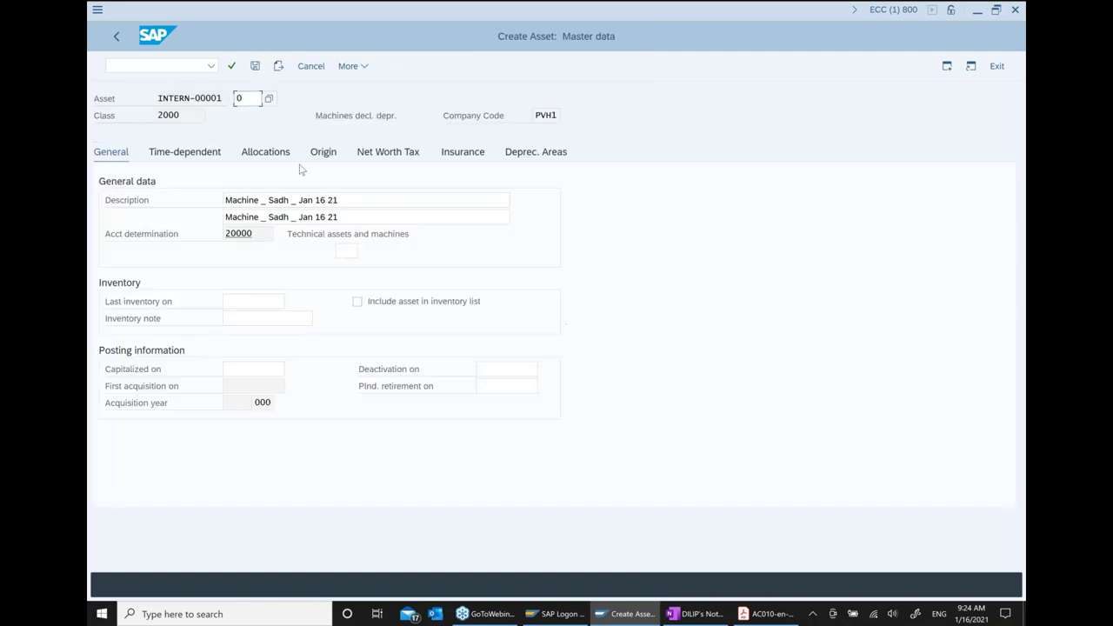
Append aa, preceded by a space, to both description lines of the new asset and confirm the entries.
click(394, 202)
text(aa)
click(390, 217)
text(aa)
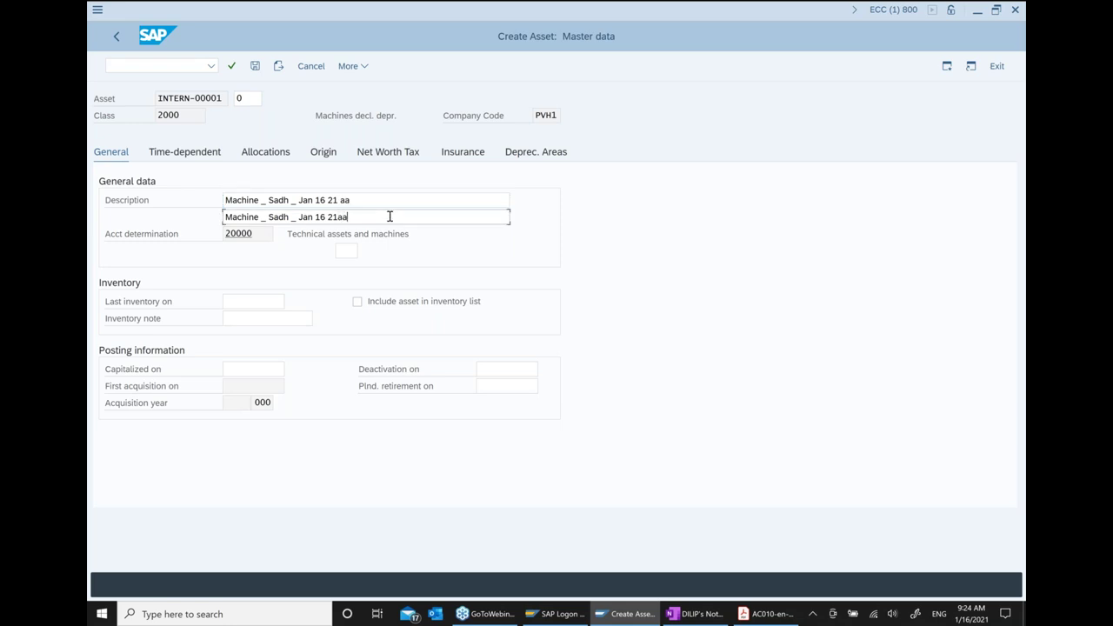
click(340, 218)
text(a)
key(Return)
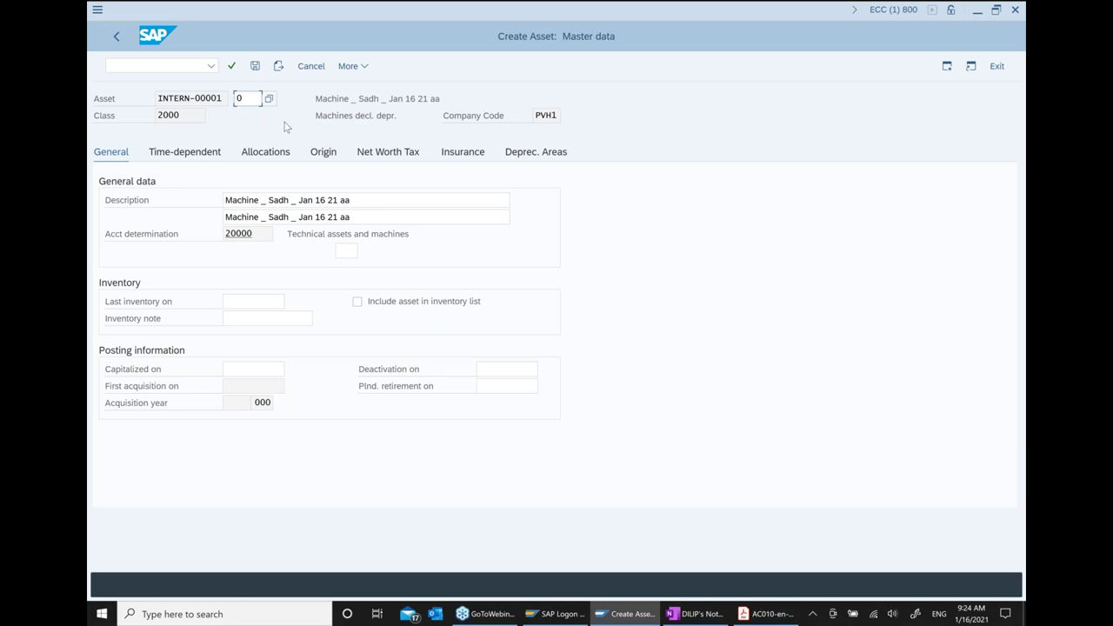
Save the new asset and copy its number from the initial screen of the AS03 asset display.
click(264, 71)
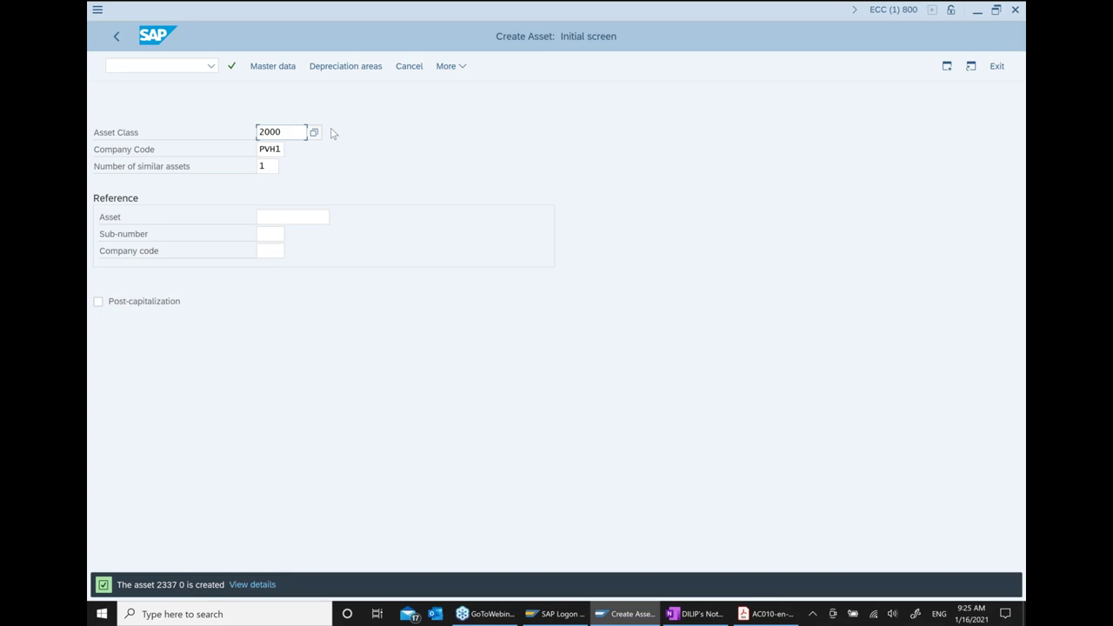
click(117, 38)
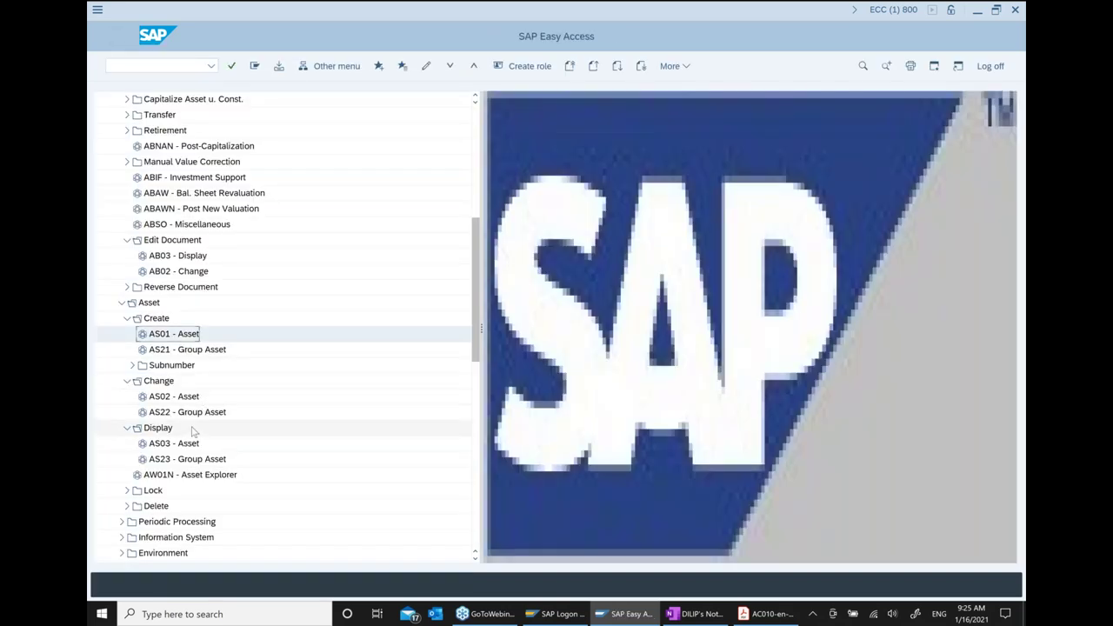
click(193, 444)
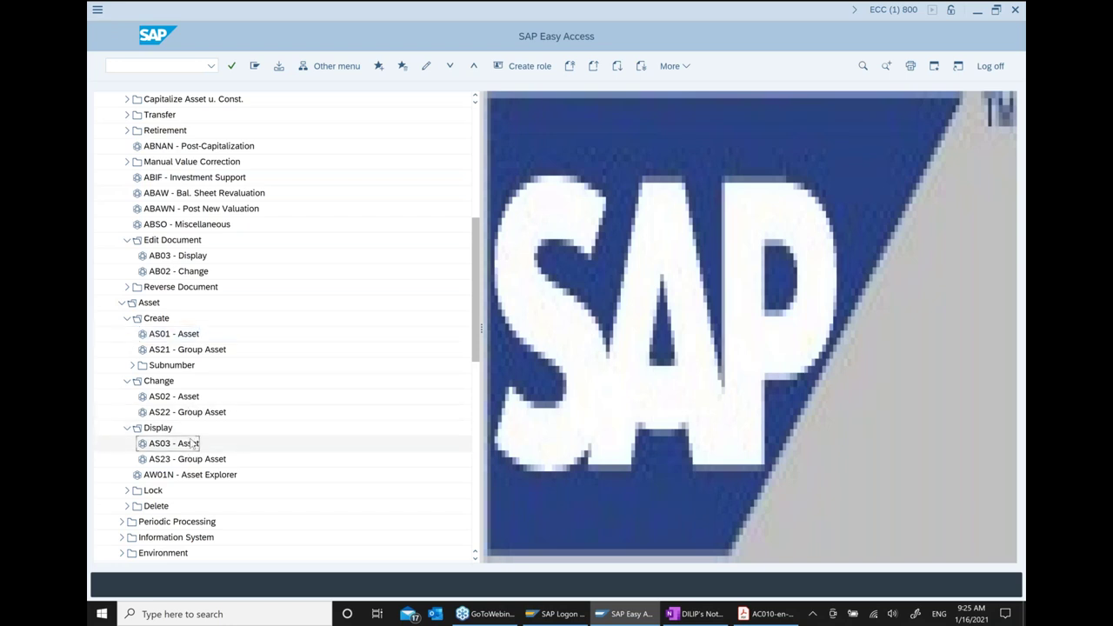
double_click(193, 444)
drag(237, 132, 206, 141)
key(ctrl+c)
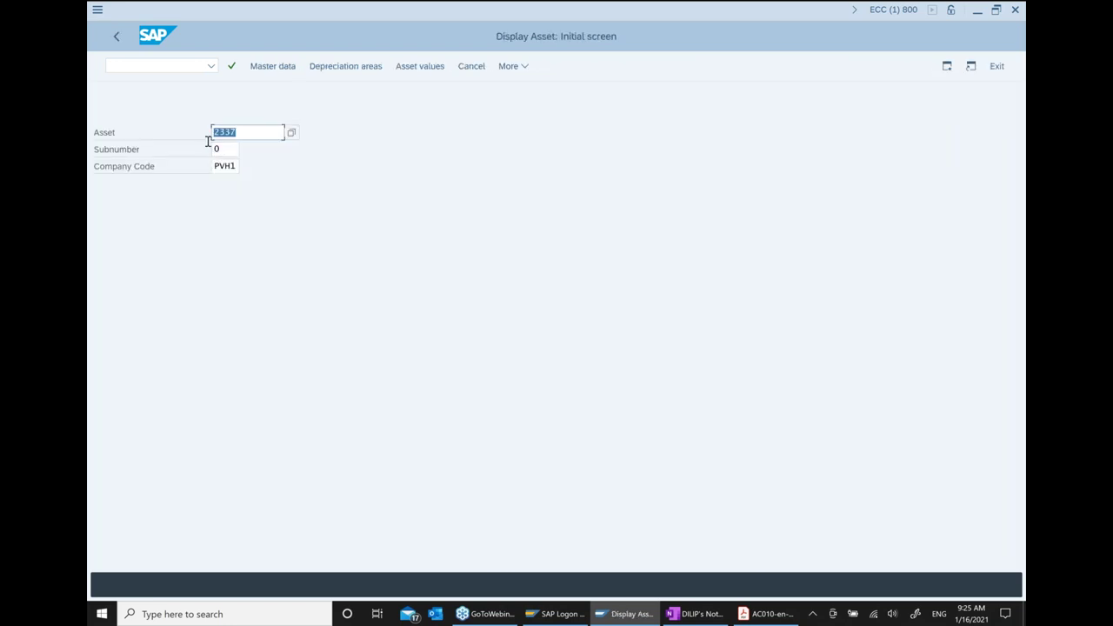
click(424, 452)
Switch to OneNote and paste asset number 2337 at the end of the AS01 line in the internal production outline.
click(687, 614)
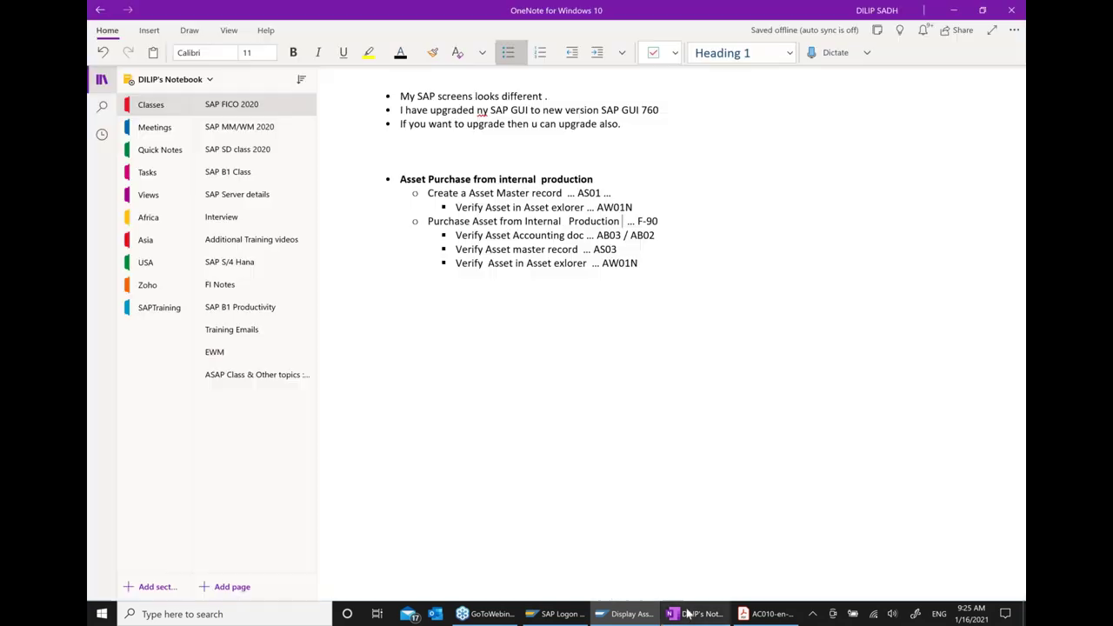
click(636, 192)
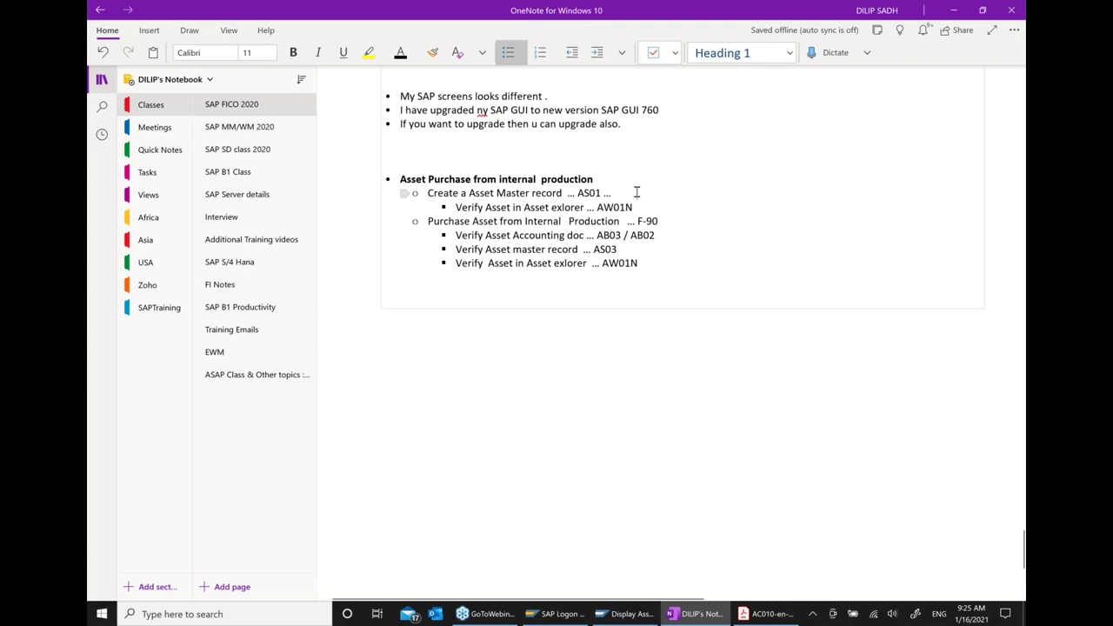
key(ctrl+v)
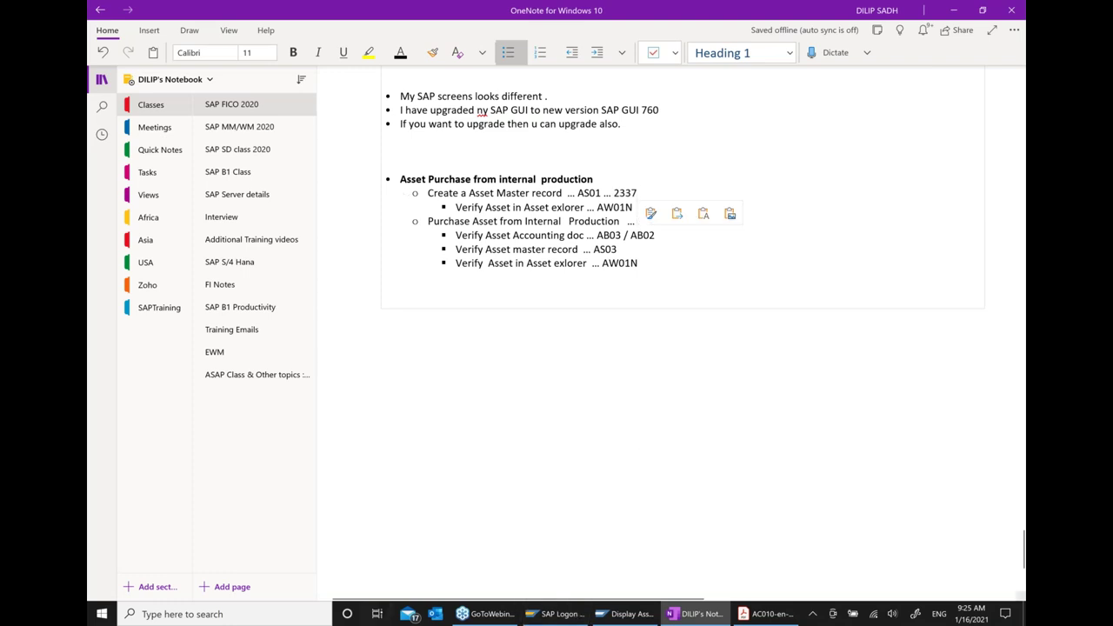
click(656, 331)
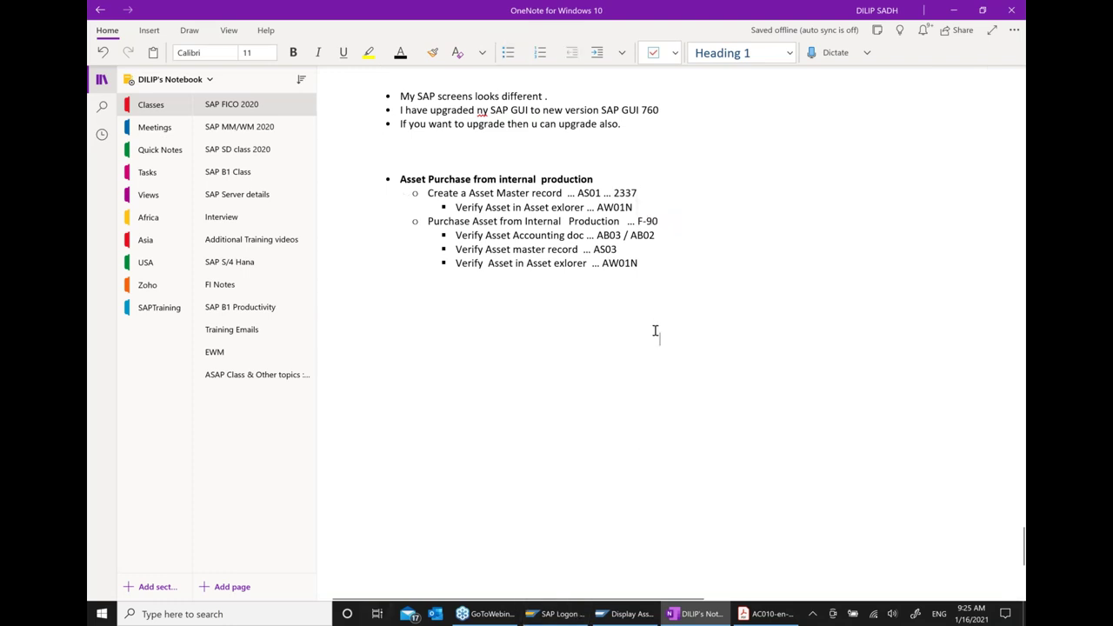
Switch to SAP and check asset 2337 in the Asset Explorer with AW01N.
click(625, 614)
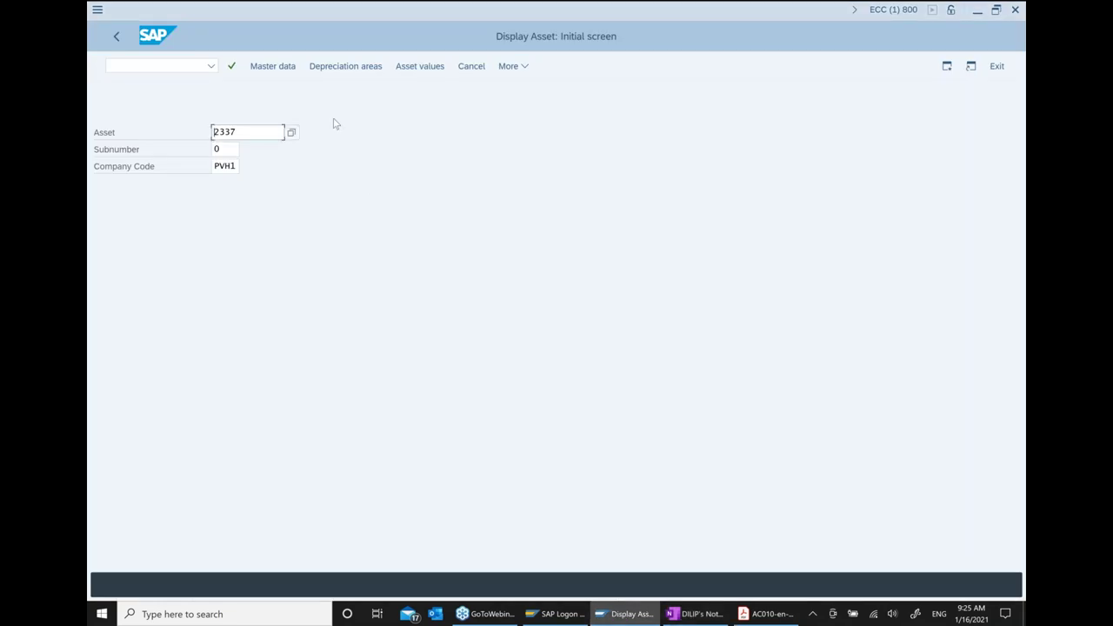
click(116, 39)
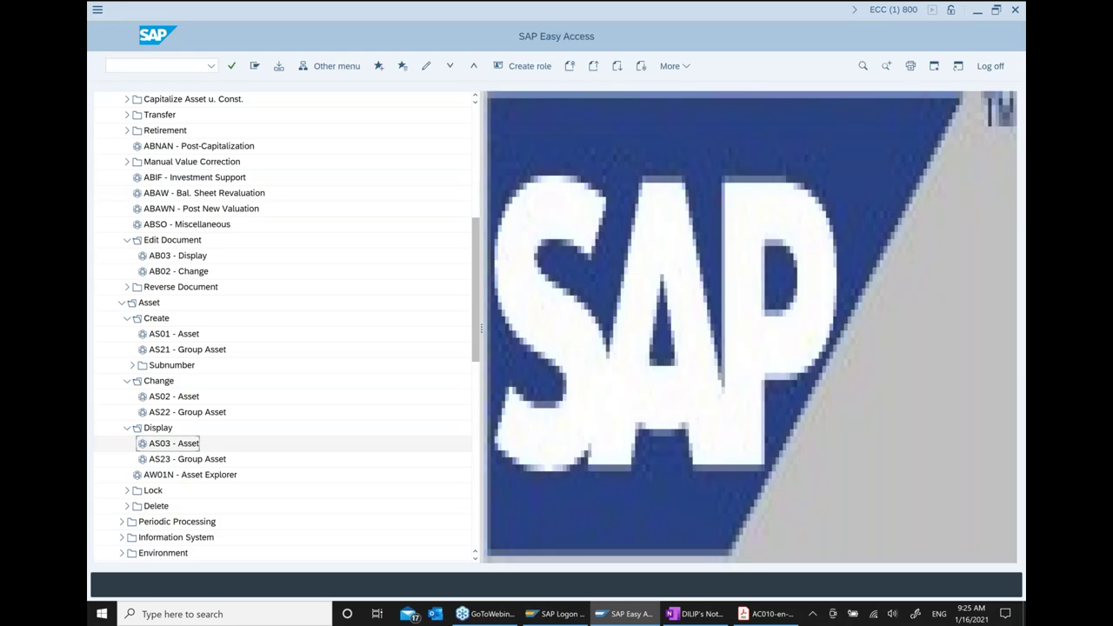
double_click(202, 477)
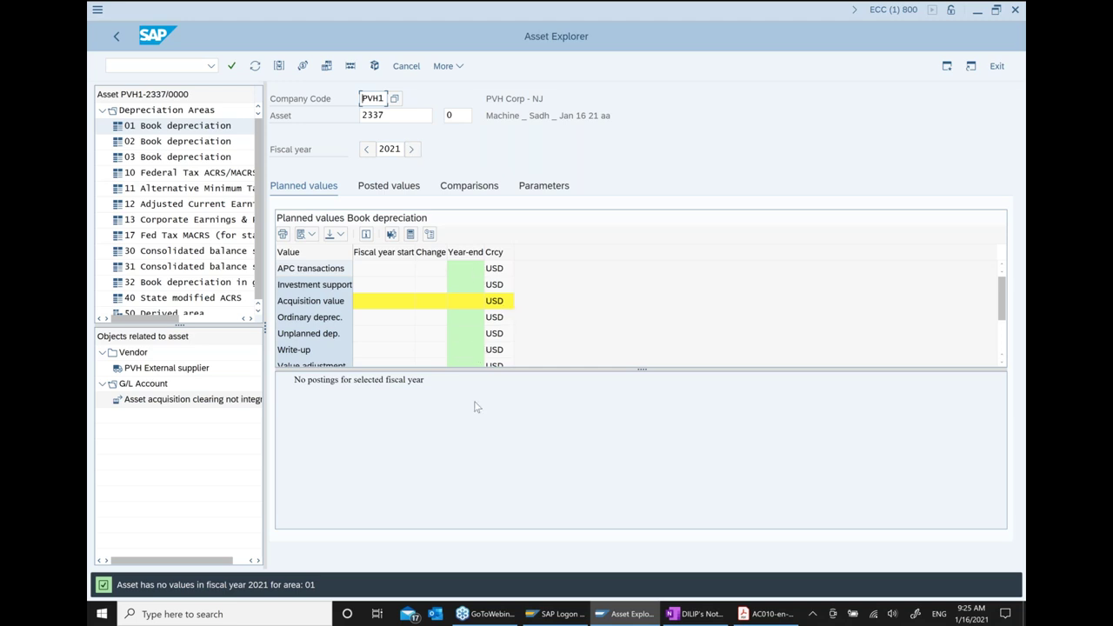
click(118, 37)
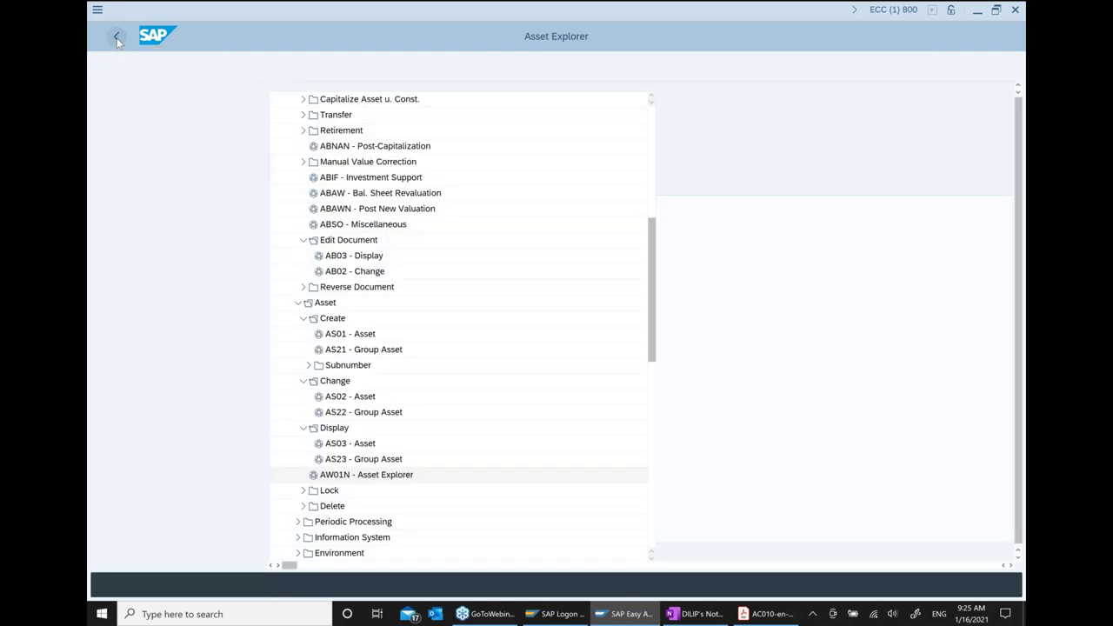
Locate the in-house production transaction in the SAP menu and replace F-90 with ABZE in the purchase line of the OneNote outline.
scroll(194, 340, up, 2)
scroll(197, 340, up, 3)
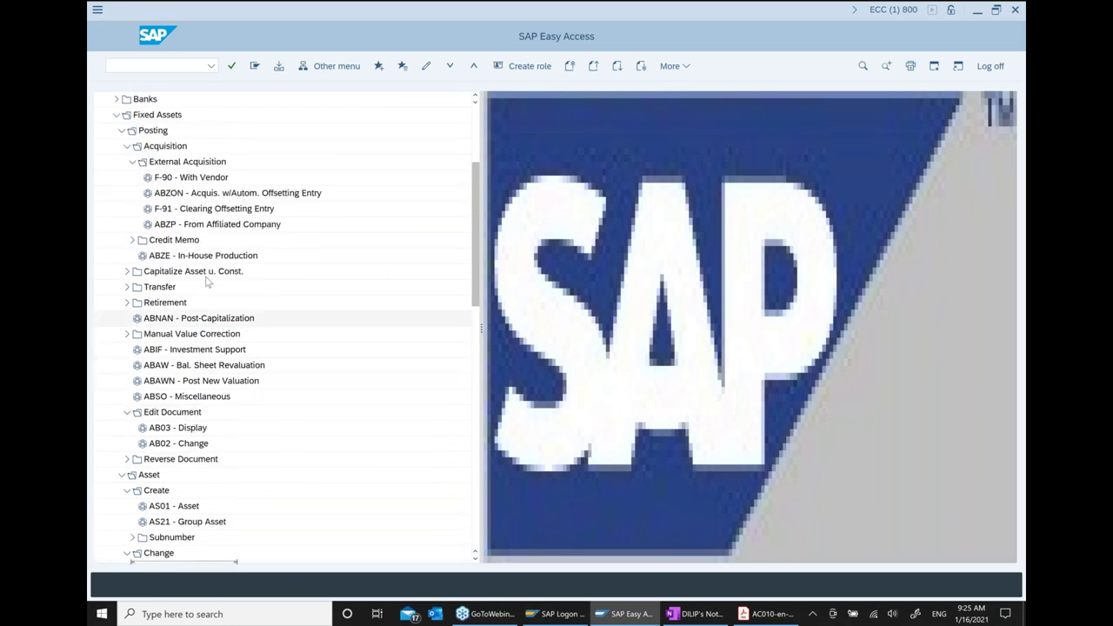
click(199, 258)
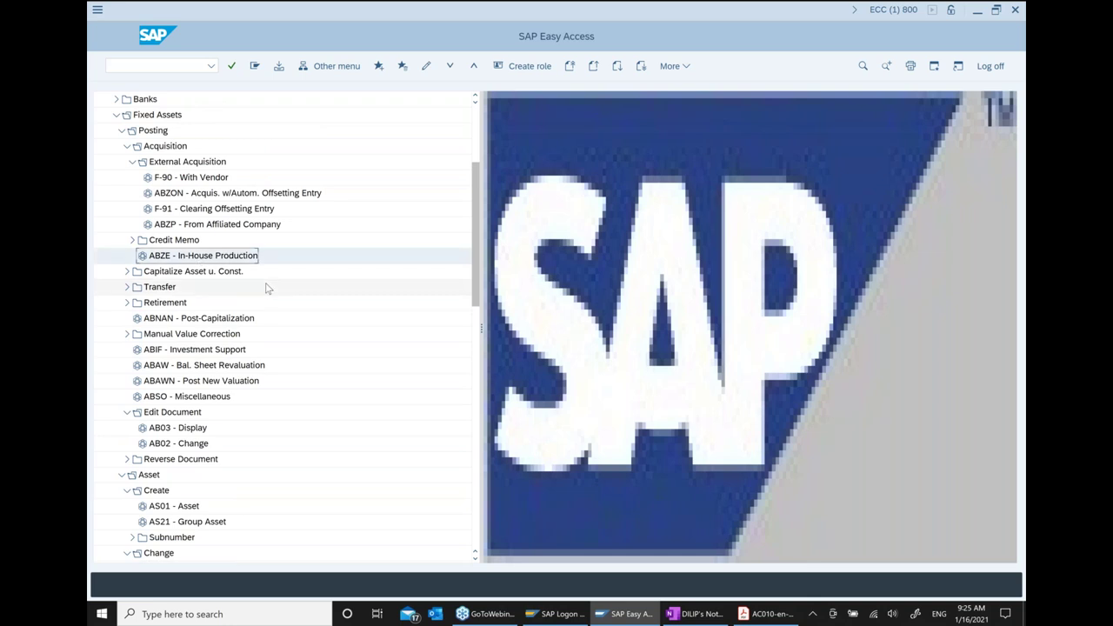
click(694, 615)
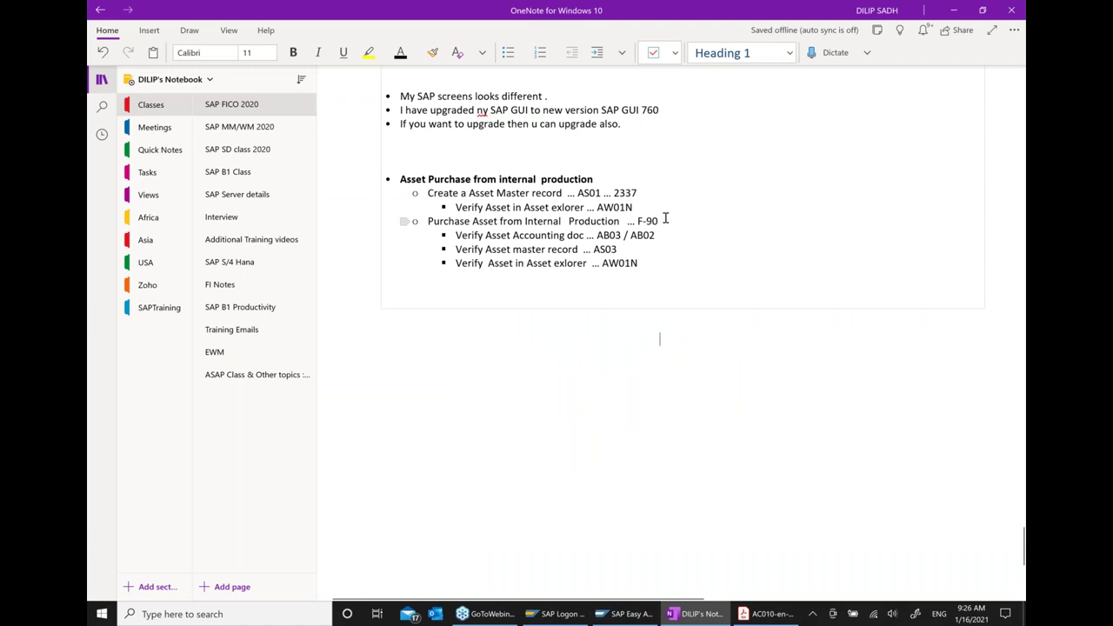
click(665, 218)
key(BackSpace)
key(BackSpace)
key(BackSpace)
key(BackSpace)
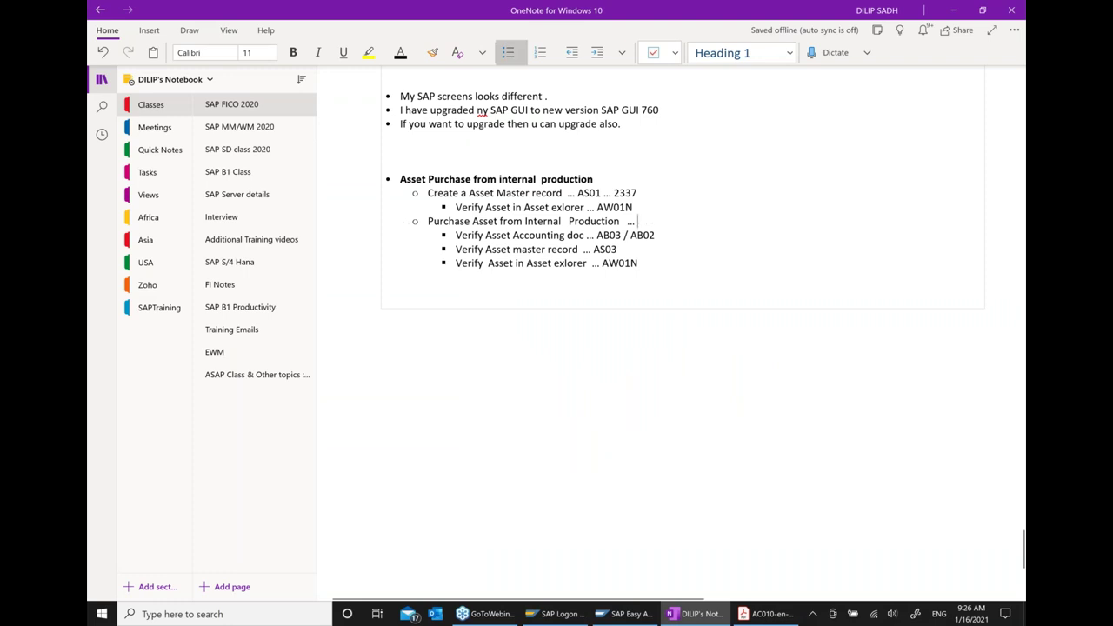
text(AB)
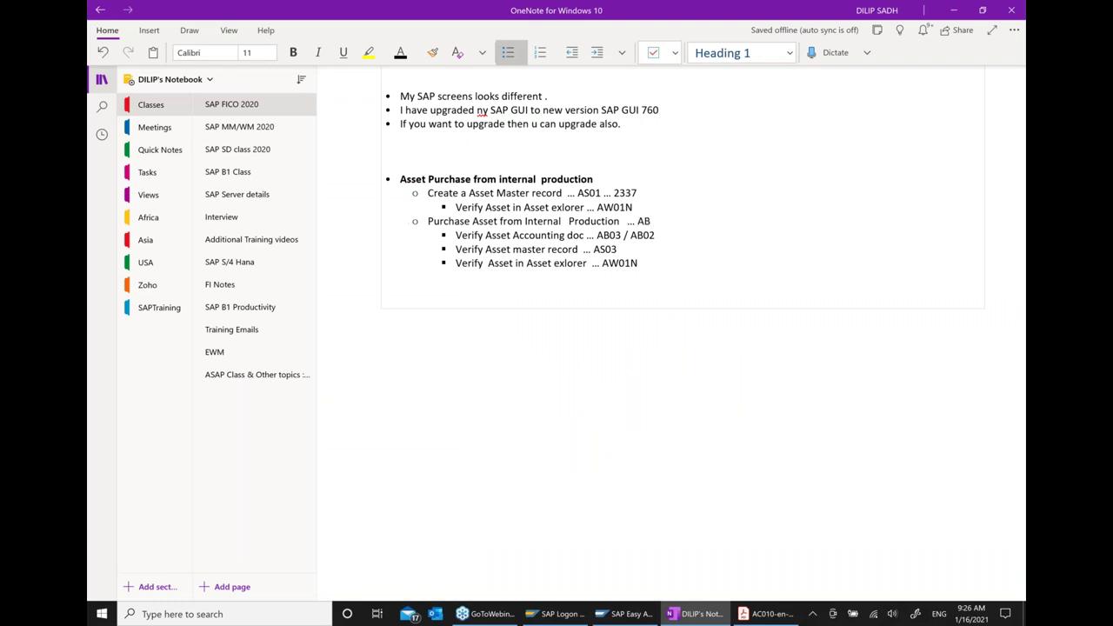
text(ZE)
Switch to SAP, start the in-house production acquisition ABZE for asset 2337 and set the amount posted to 1000 USD.
click(623, 613)
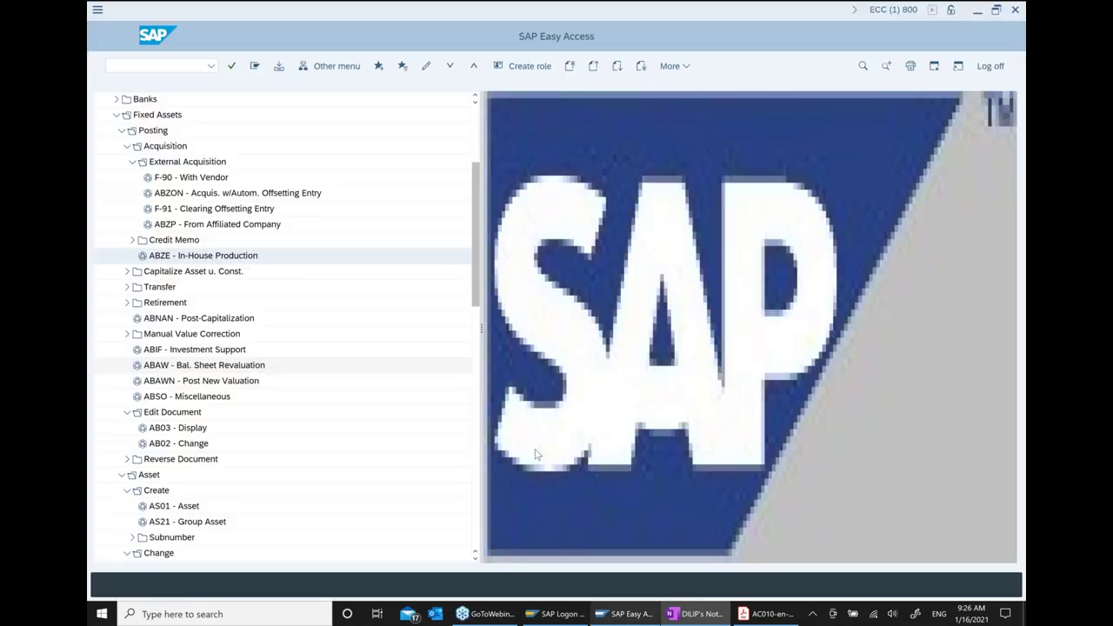
double_click(215, 259)
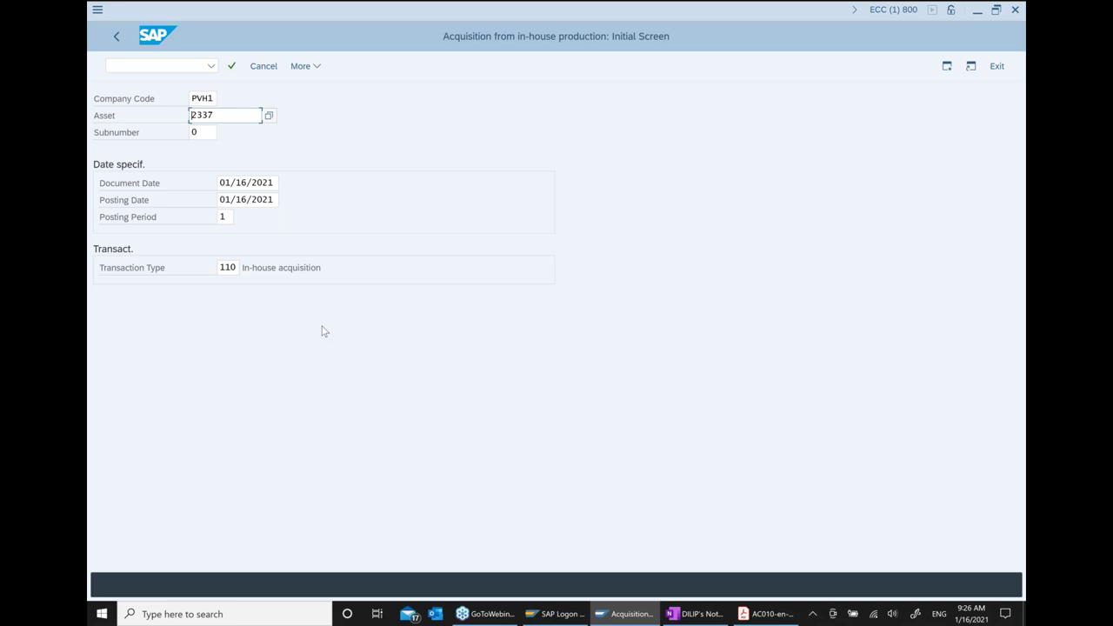
key(Return)
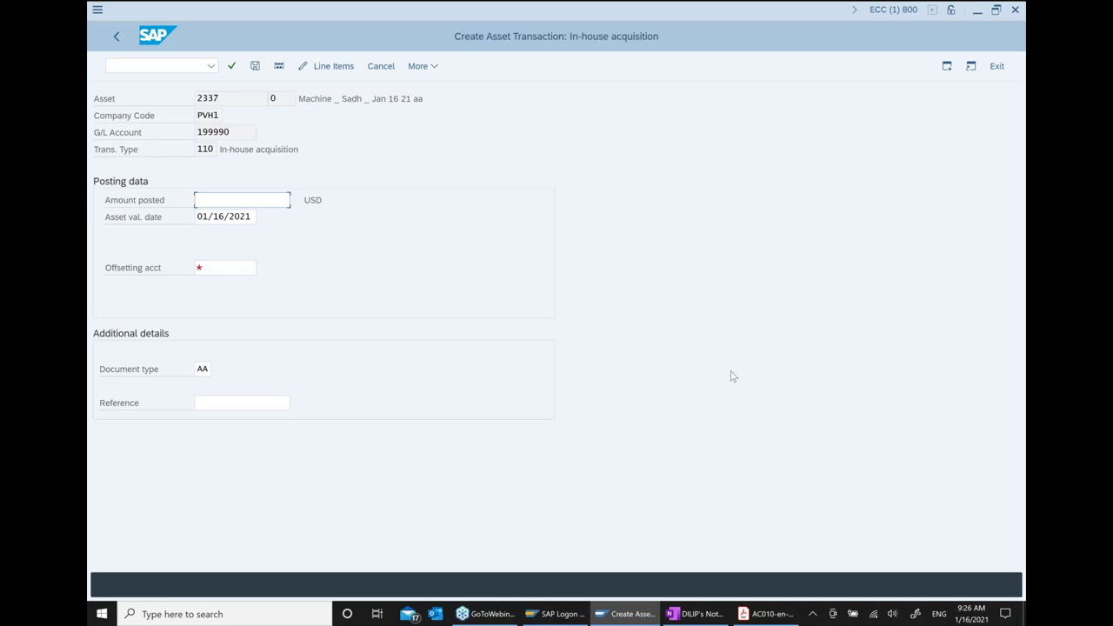
text(1)
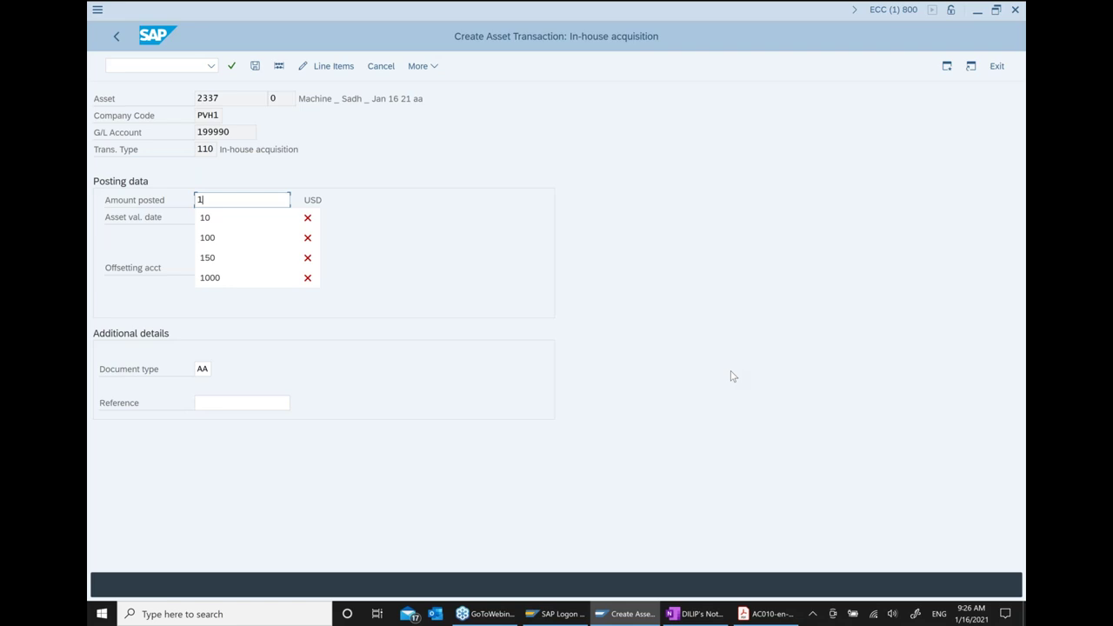
text(000)
key(Return)
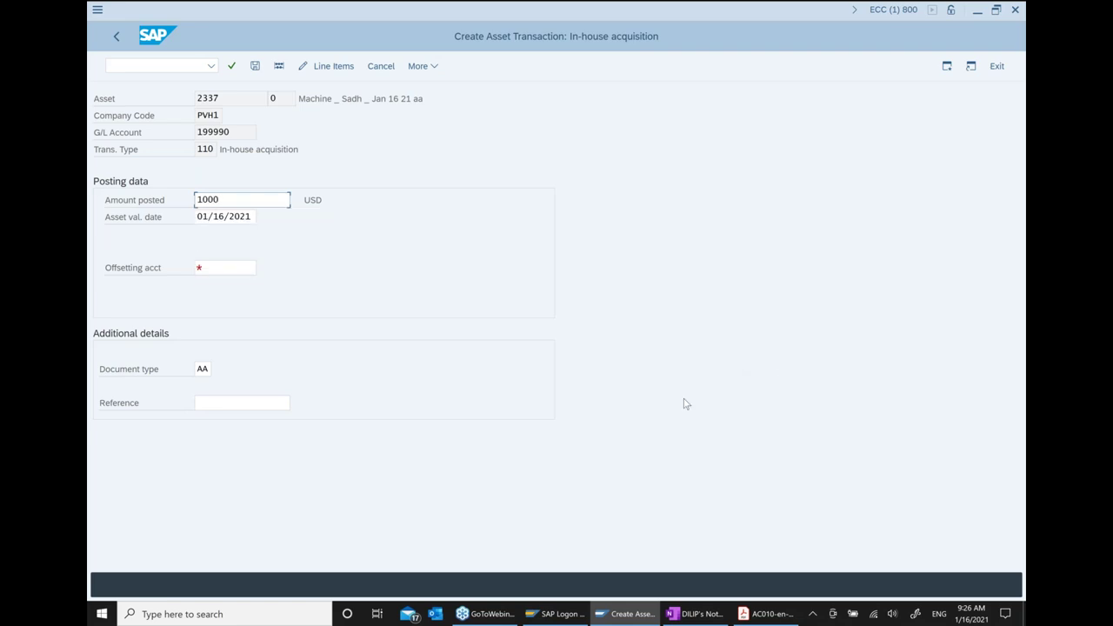
Set the offsetting account to 500011 and post the in-house acquisition.
click(251, 268)
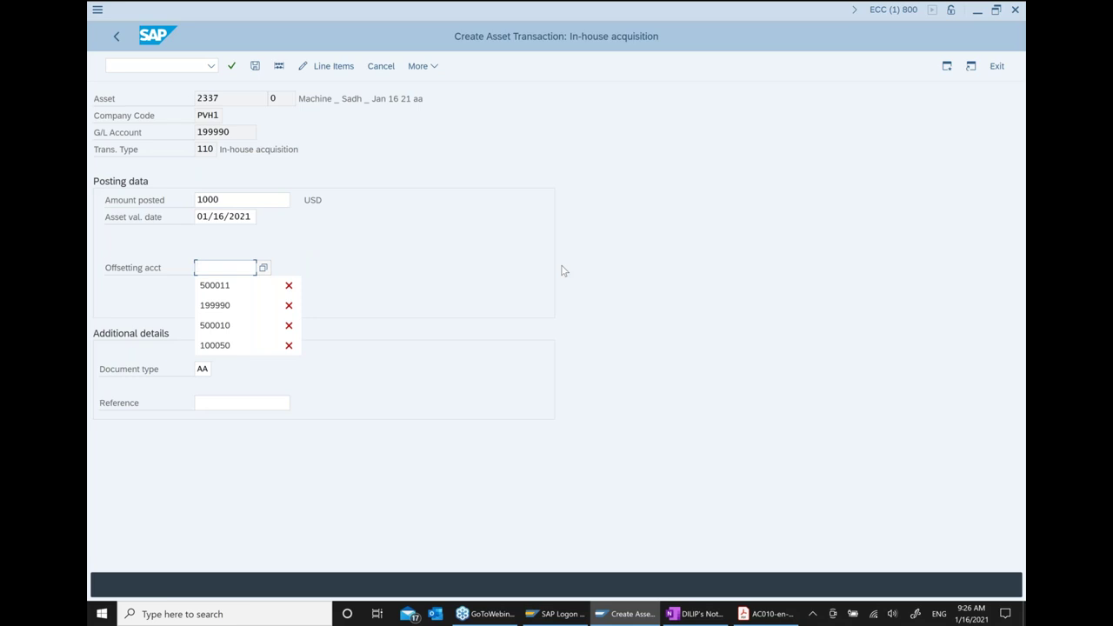
key(Down)
key(Return)
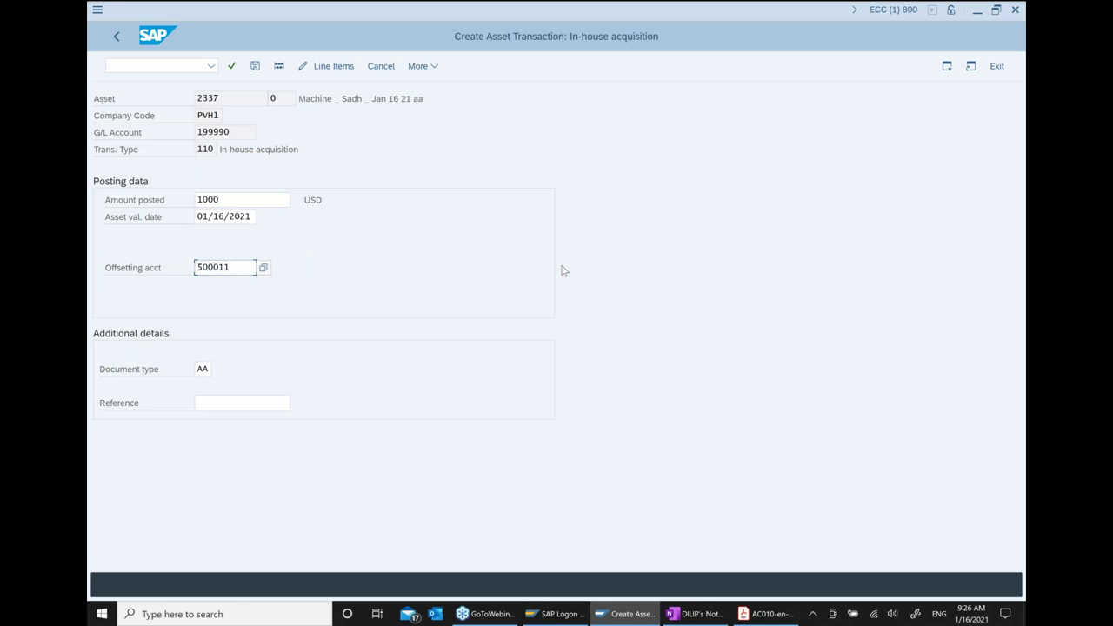
key(Return)
click(255, 70)
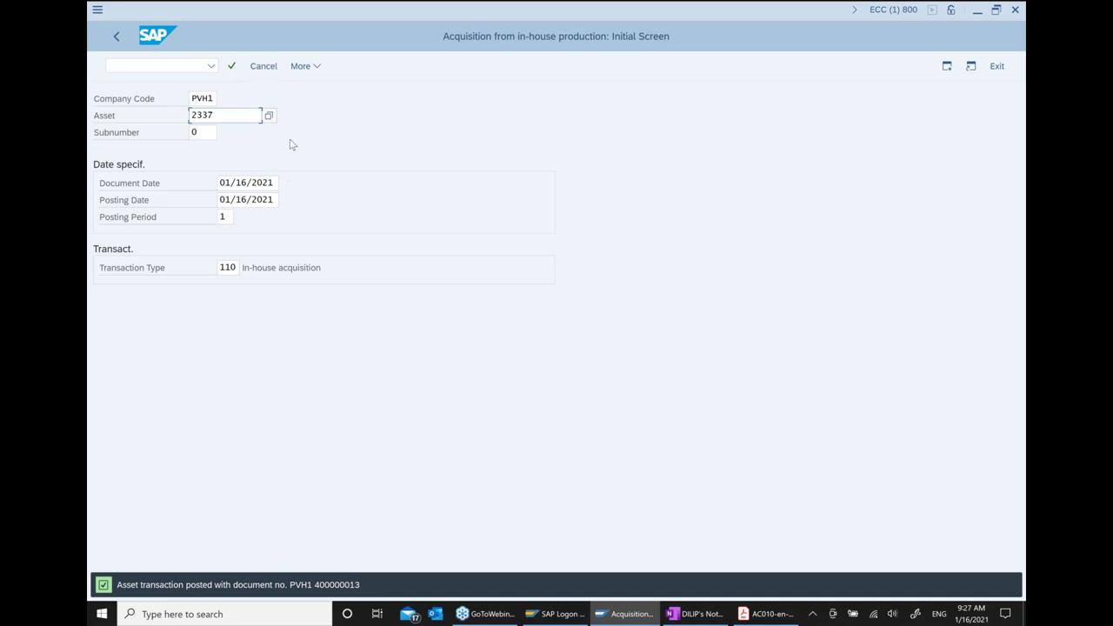
Display the asset accounting documents of asset 2337 for fiscal year 2021 with AB03.
click(116, 37)
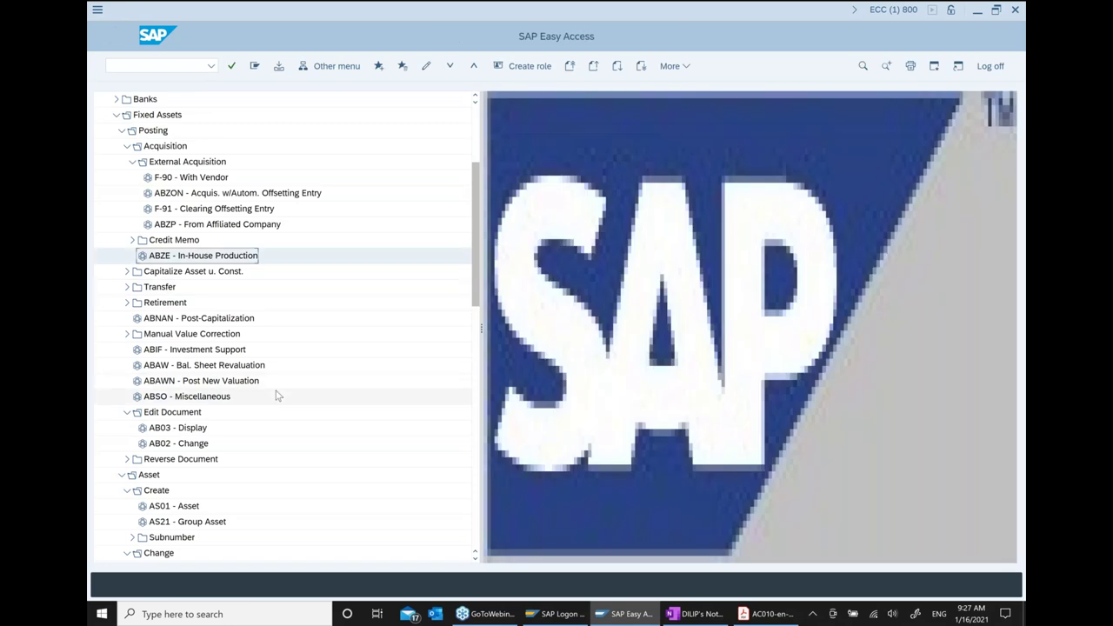
scroll(277, 395, down, 1)
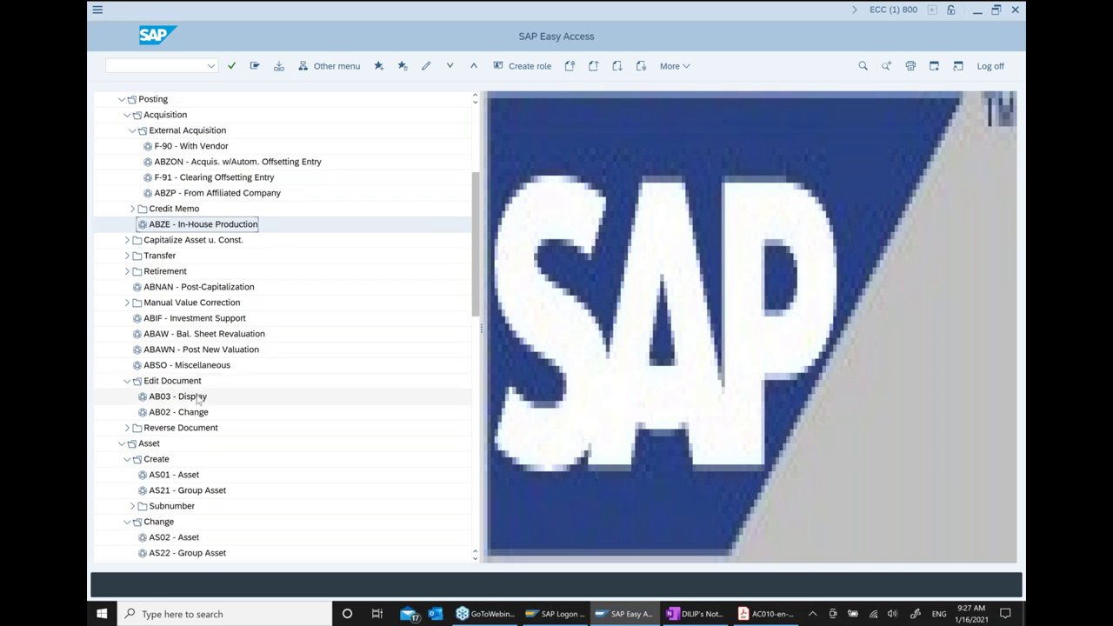
double_click(178, 396)
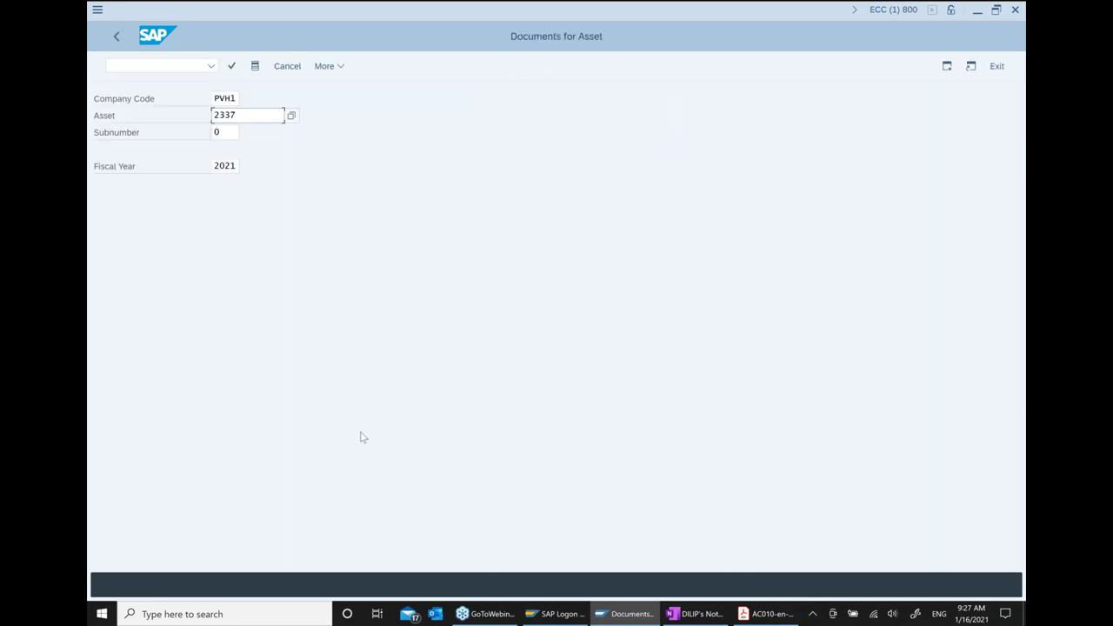
click(703, 613)
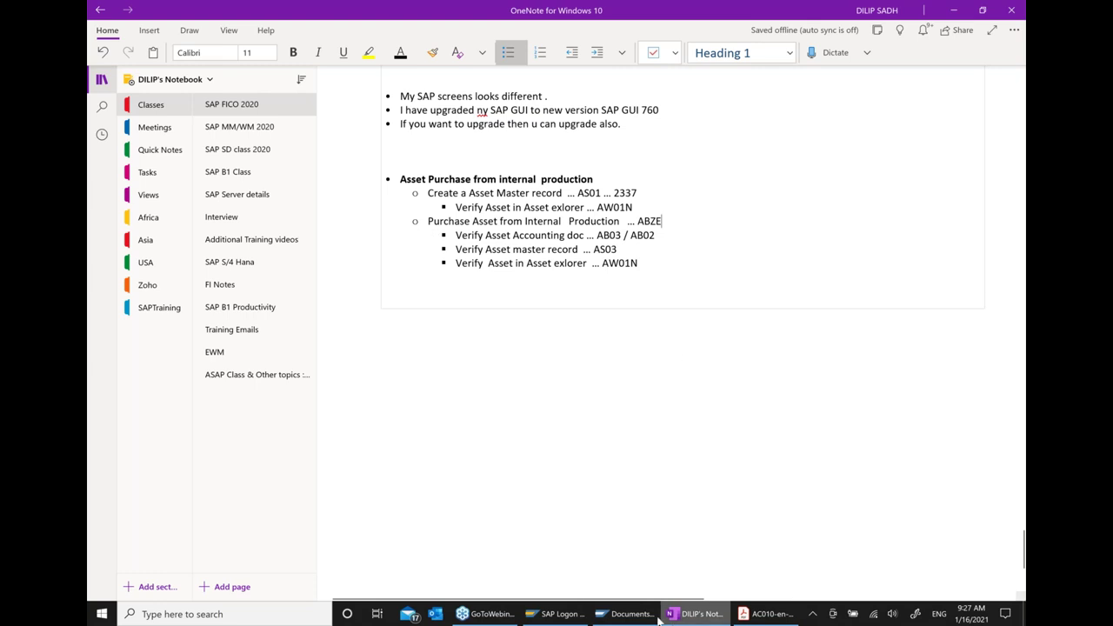
click(620, 615)
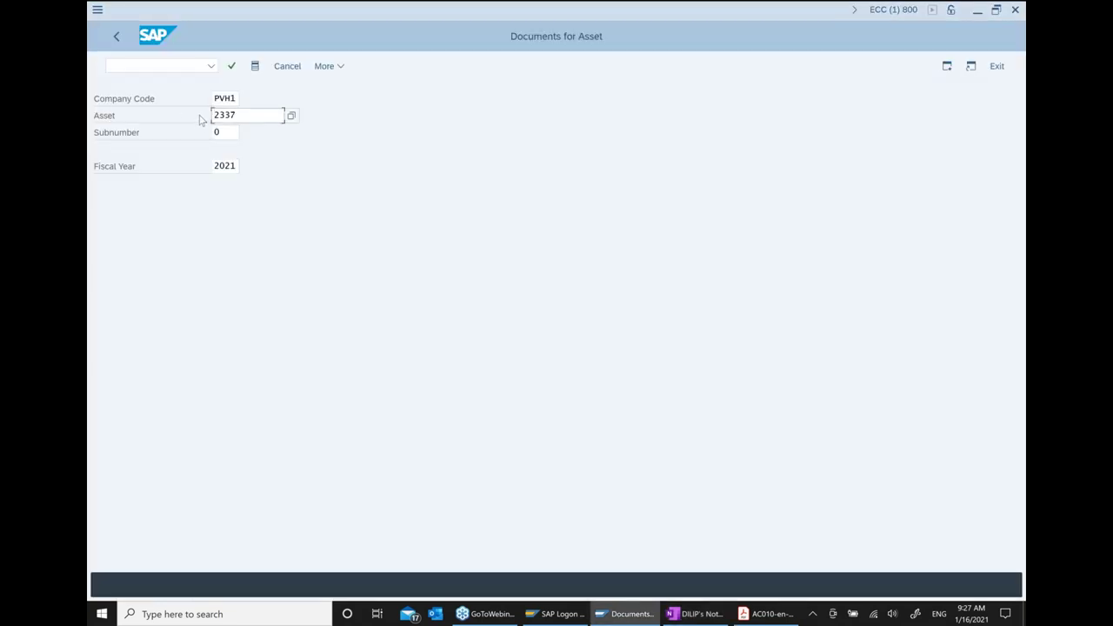
key(Return)
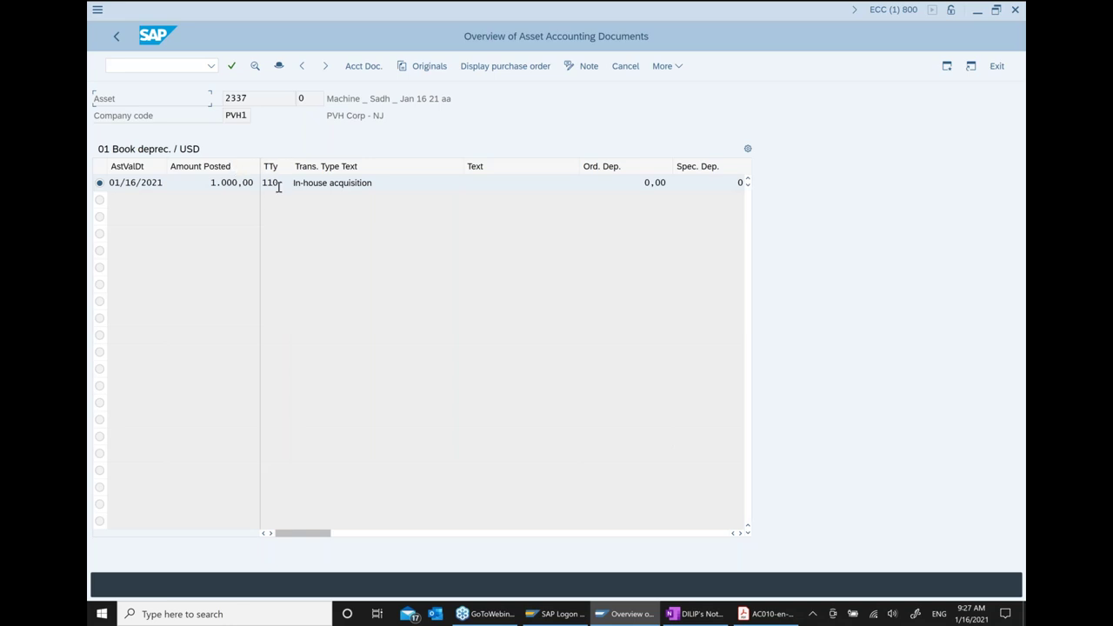
Switch to OneNote and add the indented sub-bullet "Asset Transaction type = 110" under the internal production line for verifying the asset accounting document.
click(695, 614)
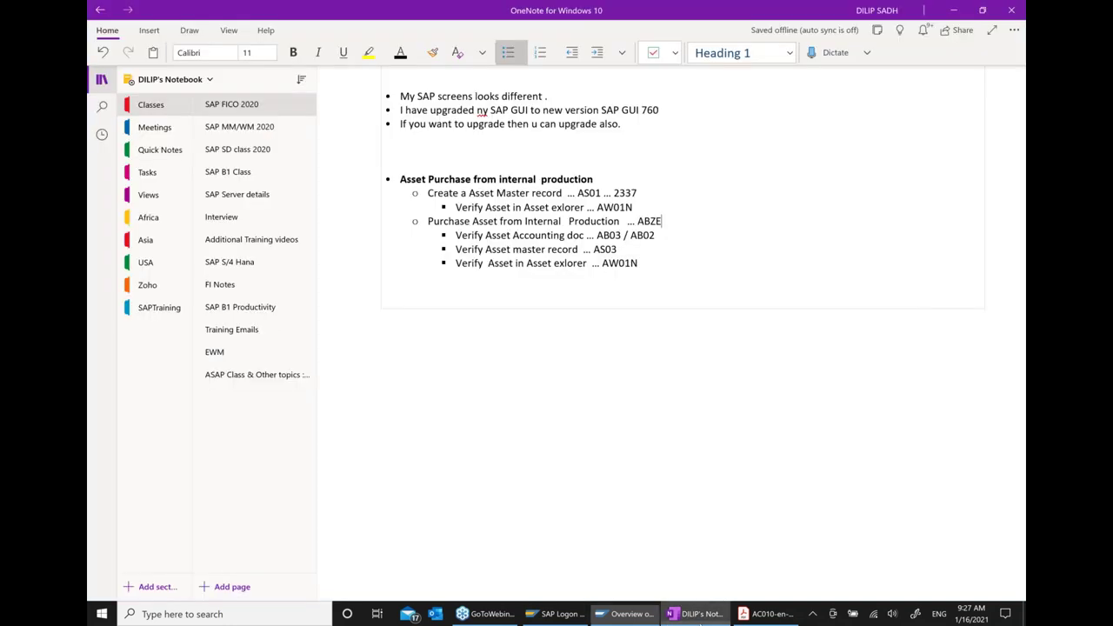
click(667, 236)
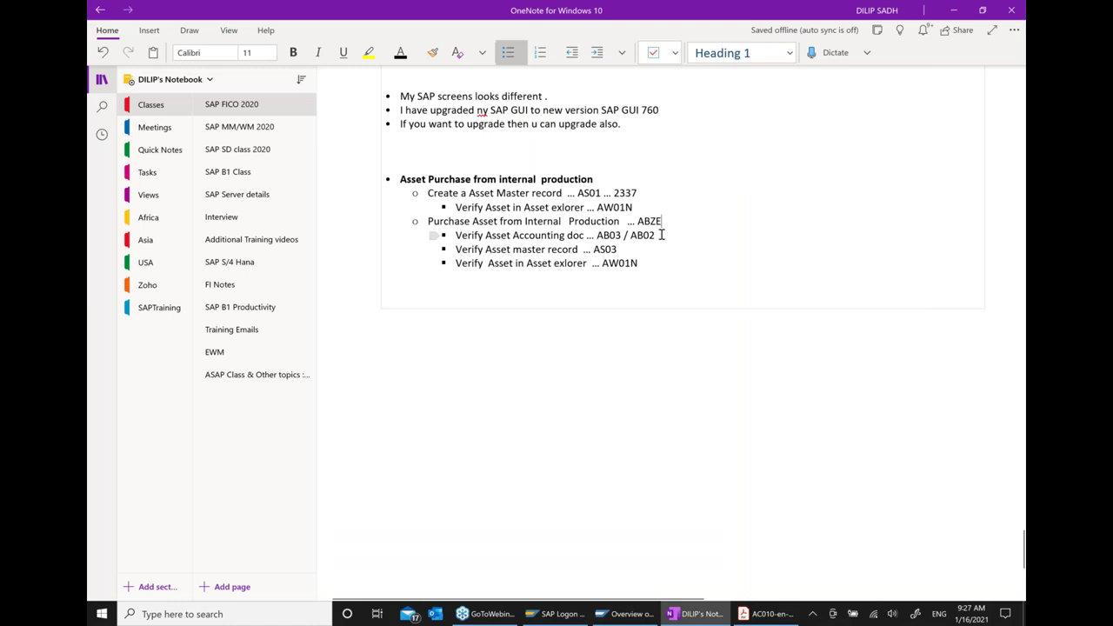
key(Return)
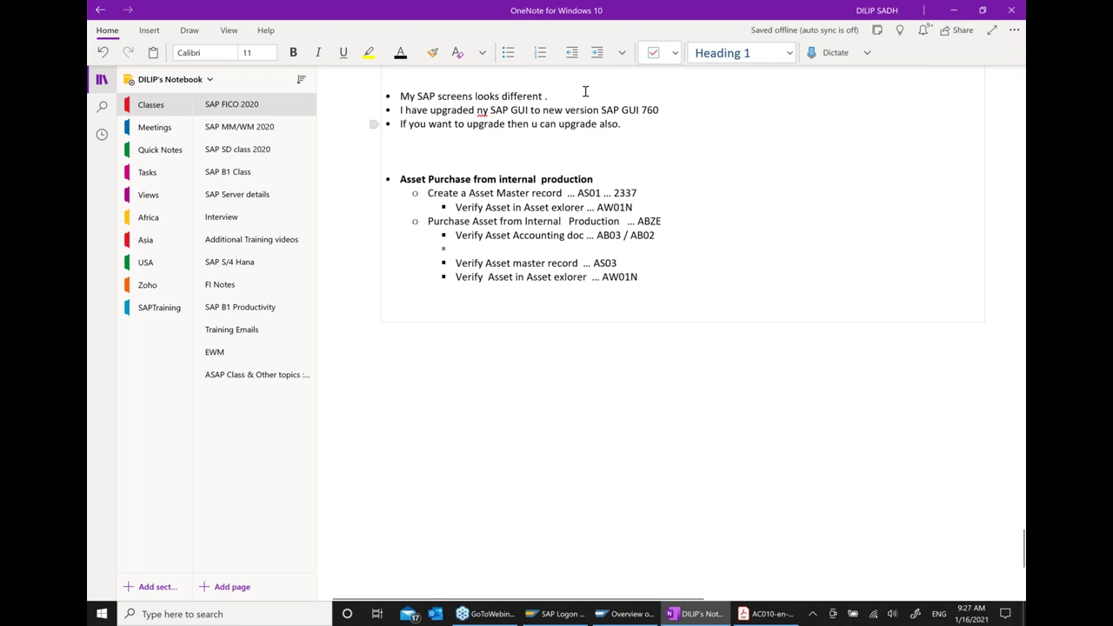
click(597, 53)
text(As)
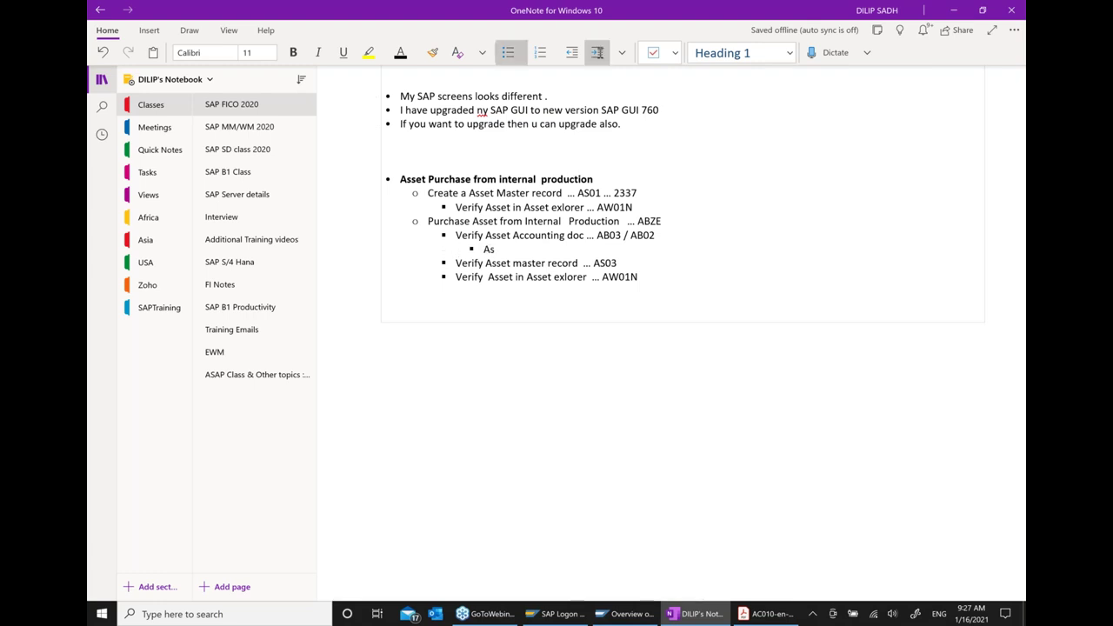
text(set Transaction type  = 110)
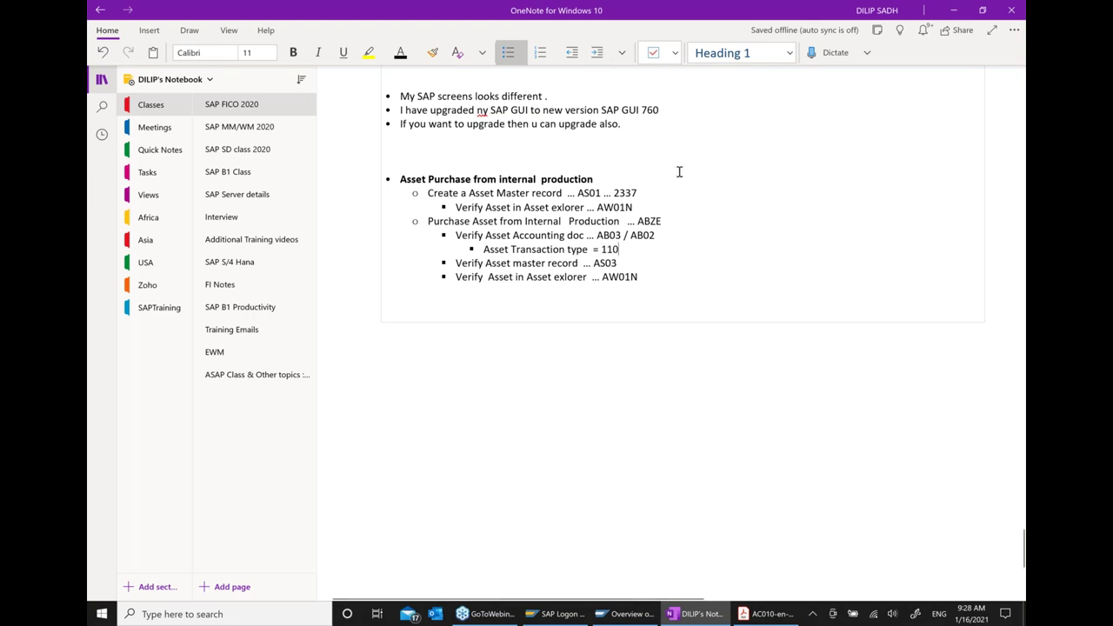
scroll(679, 171, up, 5)
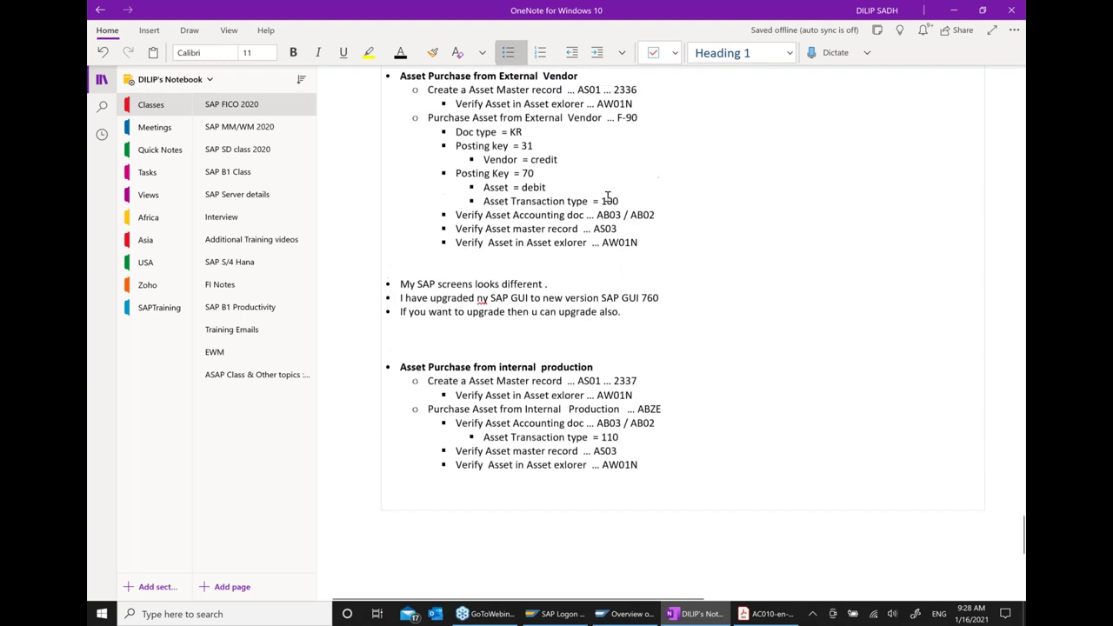
scroll(627, 200, down, 2)
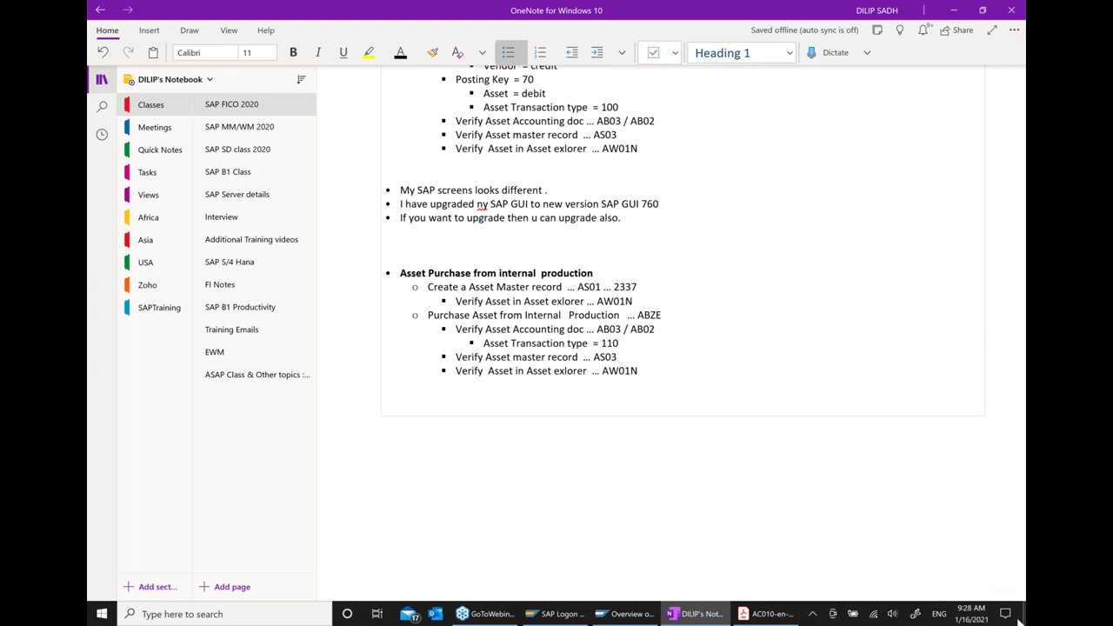
Switch to SAP, display the accounting document behind the in-house acquisition and examine the asset line's posting key and description.
click(700, 615)
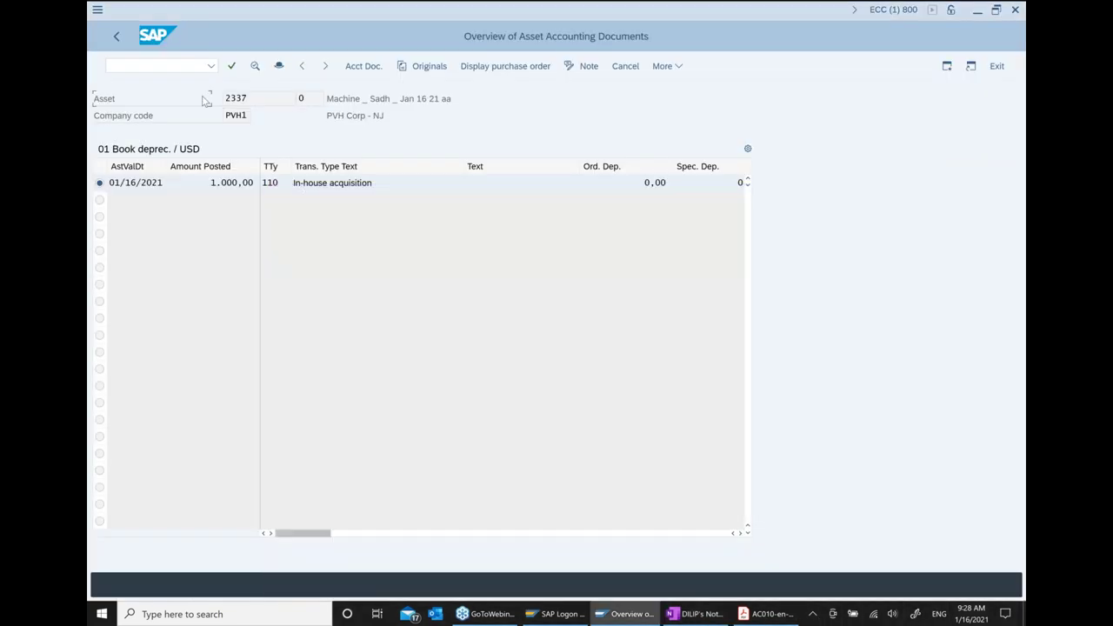
click(358, 69)
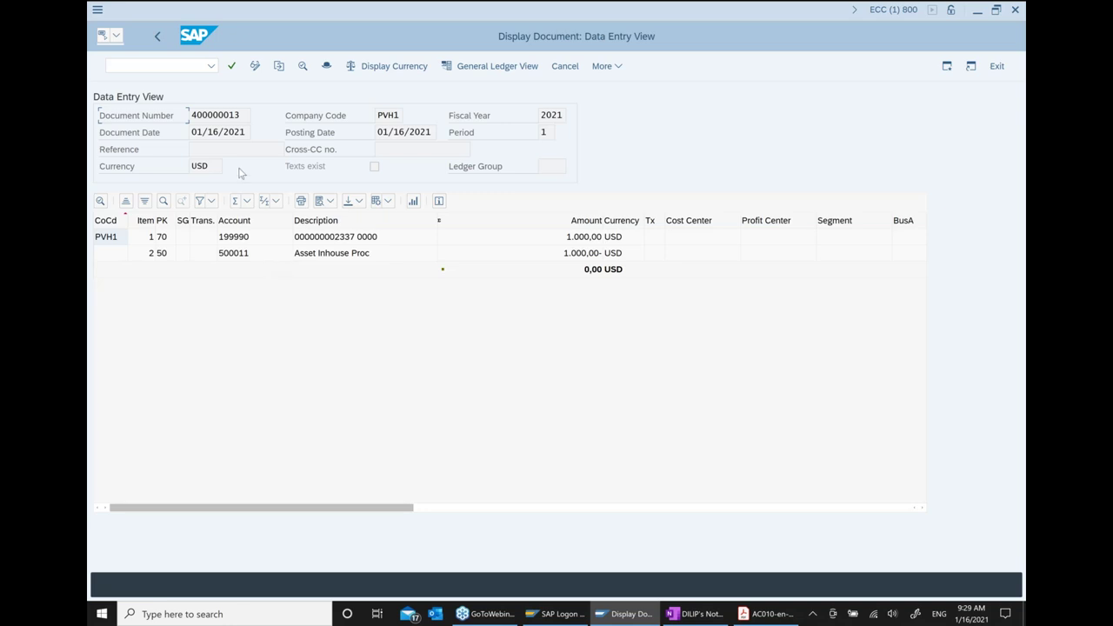
click(159, 239)
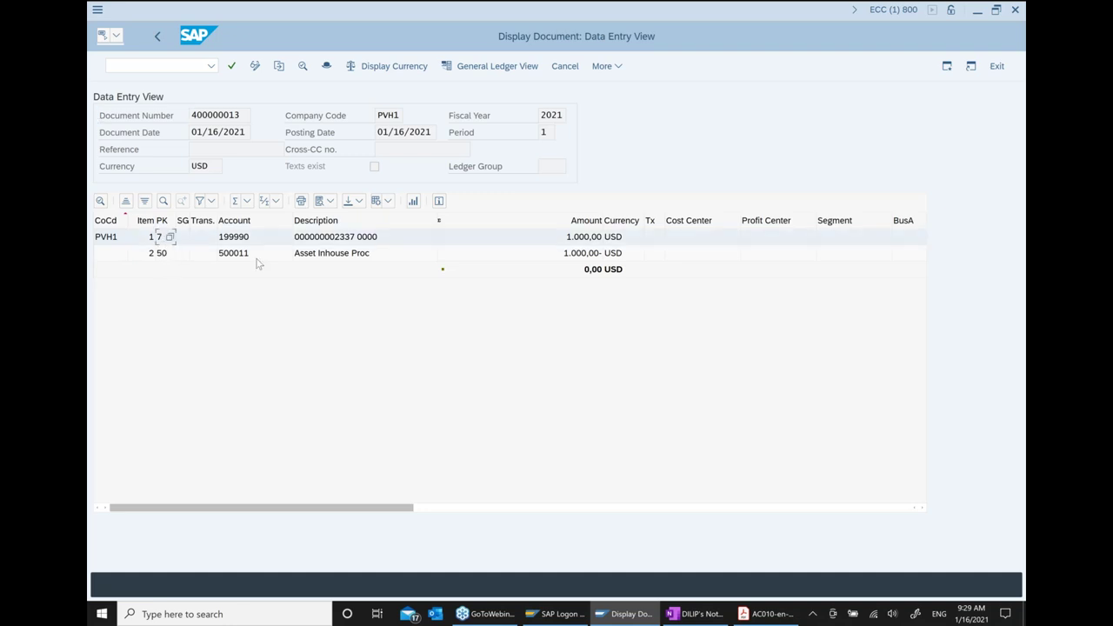
click(336, 240)
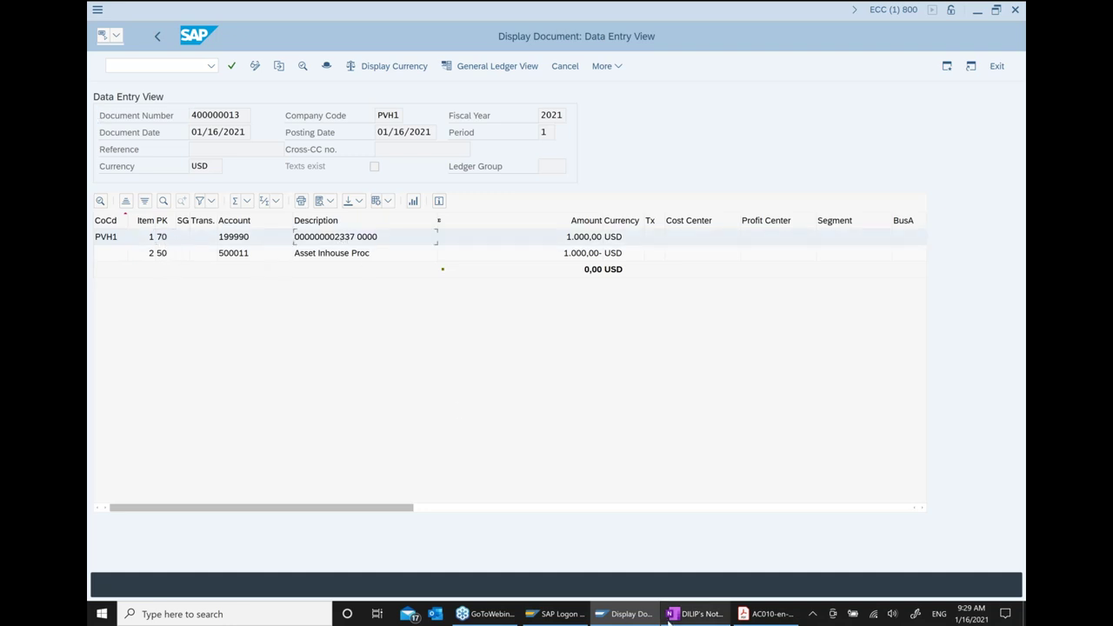
In the OneNote outline, add the bullet "Posting Key = 70 ( debit = Asset)" below the internal production transaction type.
click(711, 619)
click(695, 614)
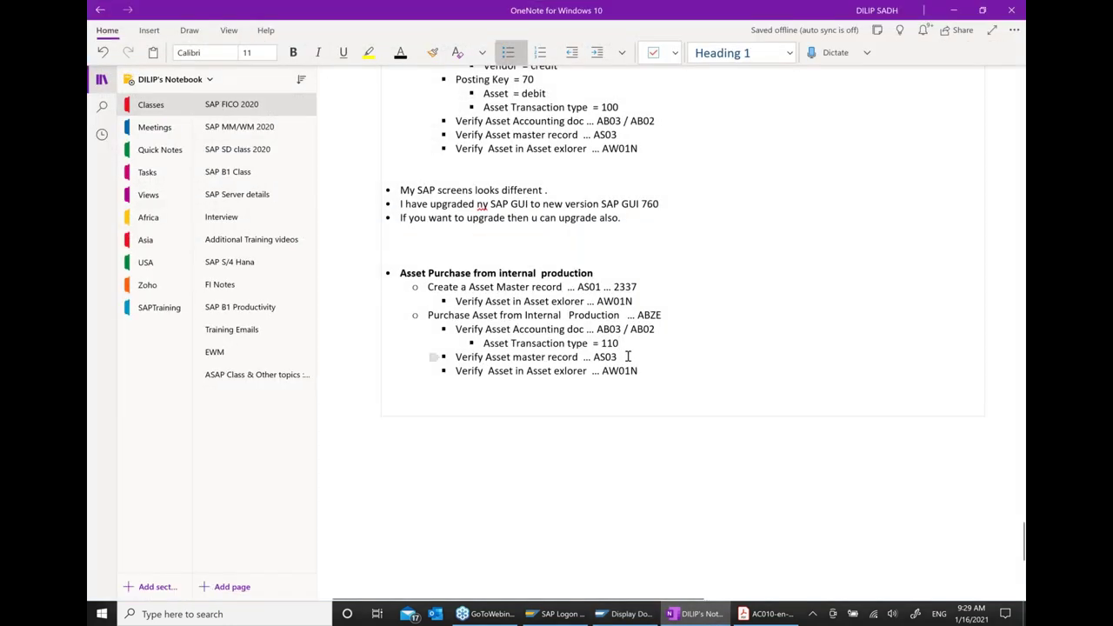
click(636, 344)
key(Return)
text(Posti)
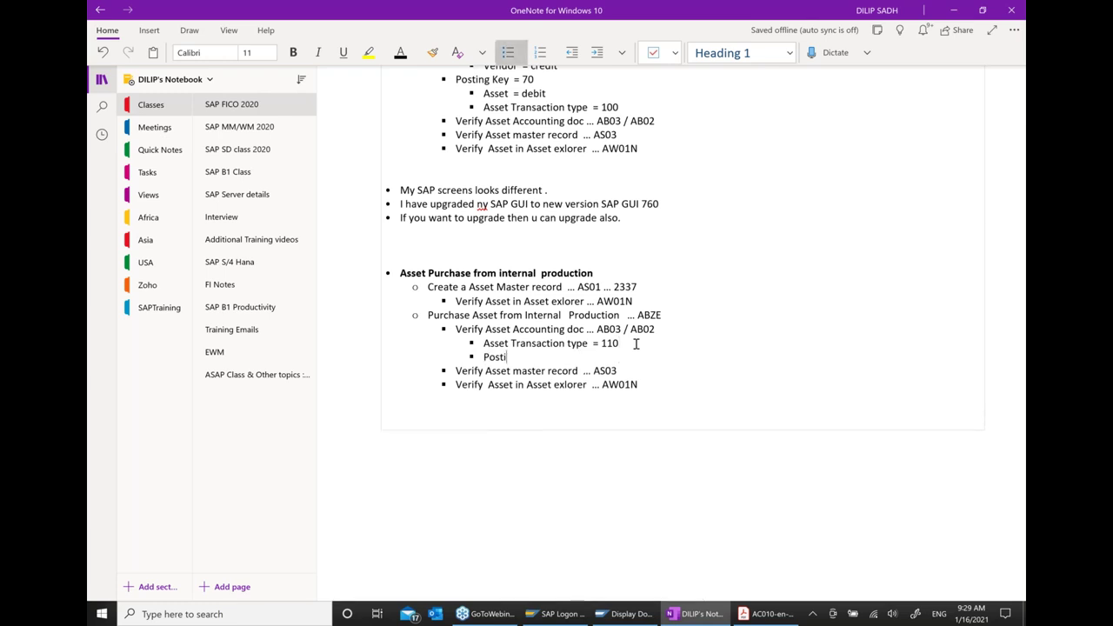
text(ng Key  = 70 ( debit = Asset)
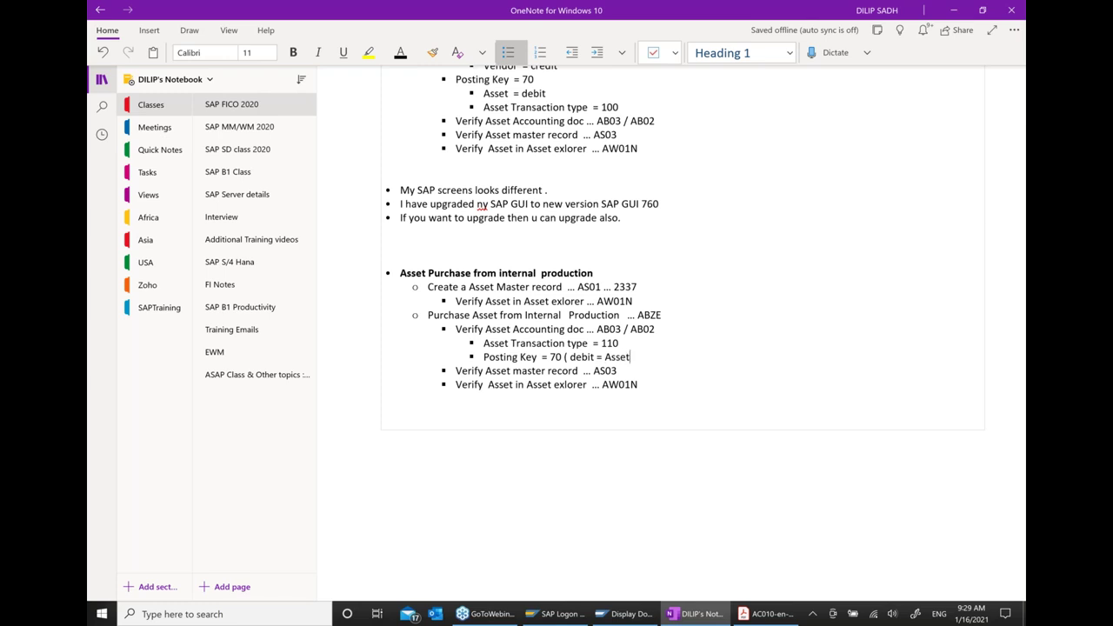
text())
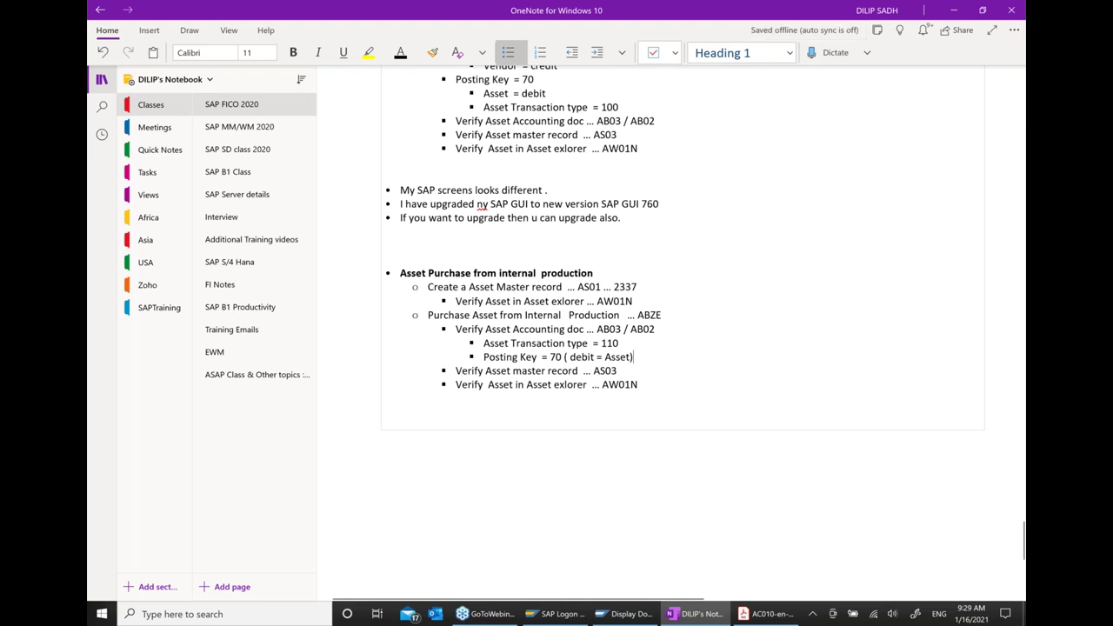
Switch to SAP and look up posting key 50 of the Asset Inhouse Proc line in the list of posting keys.
mouse_move(621, 619)
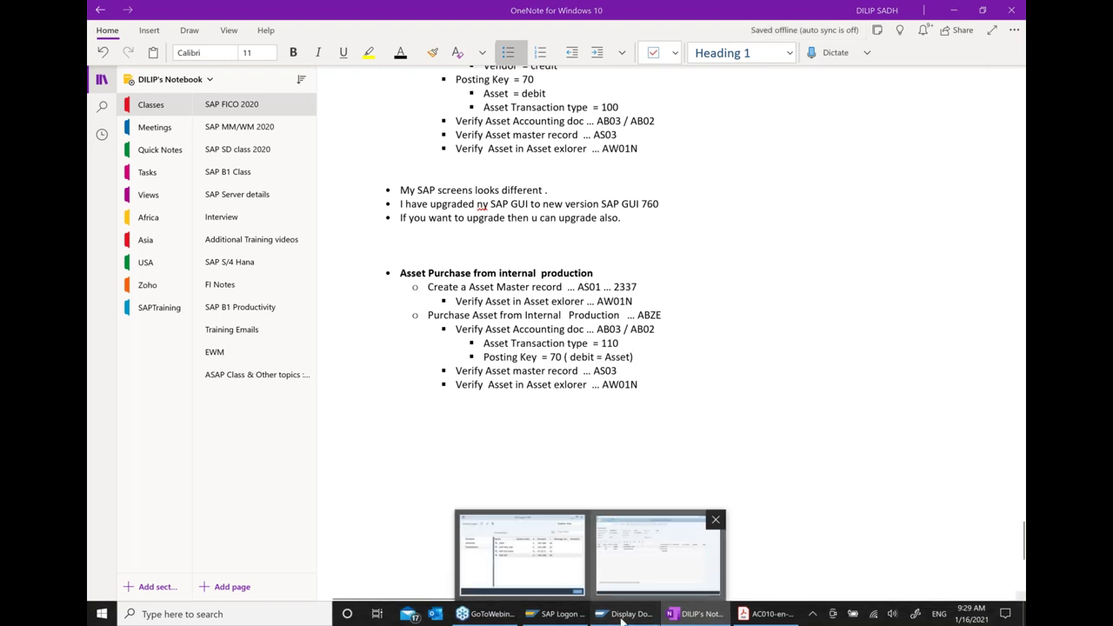
click(658, 552)
click(170, 257)
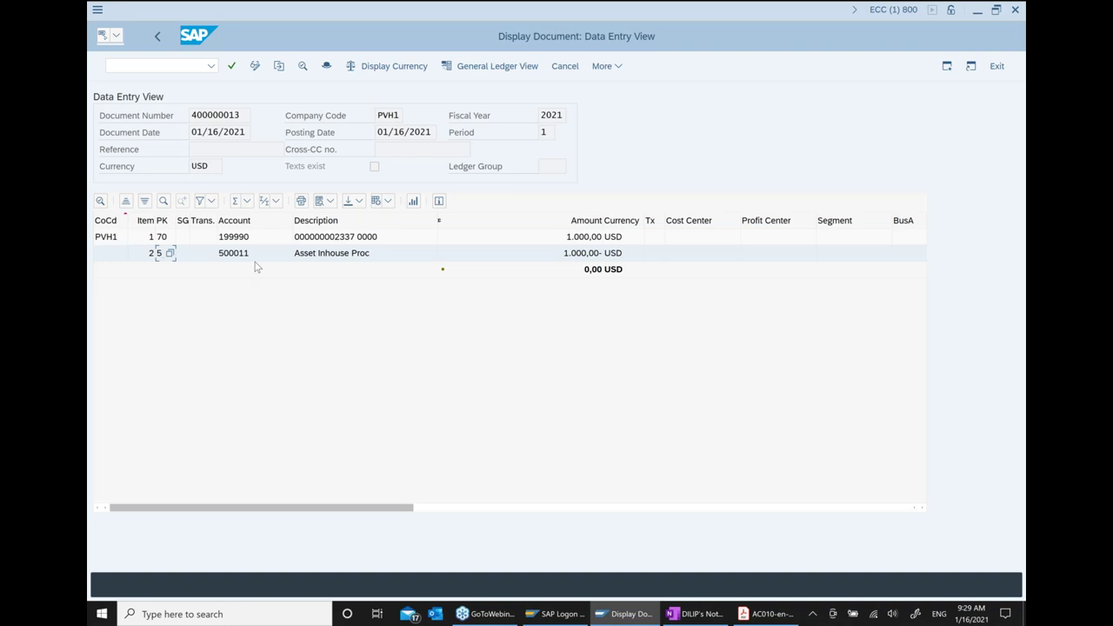
click(338, 258)
click(169, 254)
key(F4)
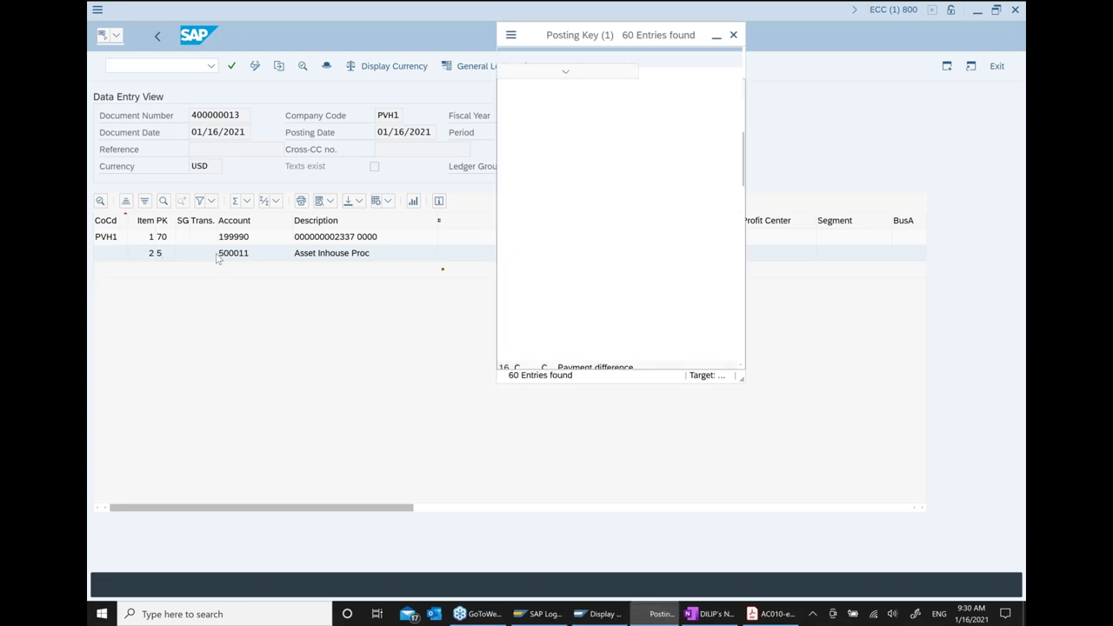
scroll(658, 265, down, 5)
scroll(626, 259, down, 7)
scroll(622, 278, up, 4)
click(597, 339)
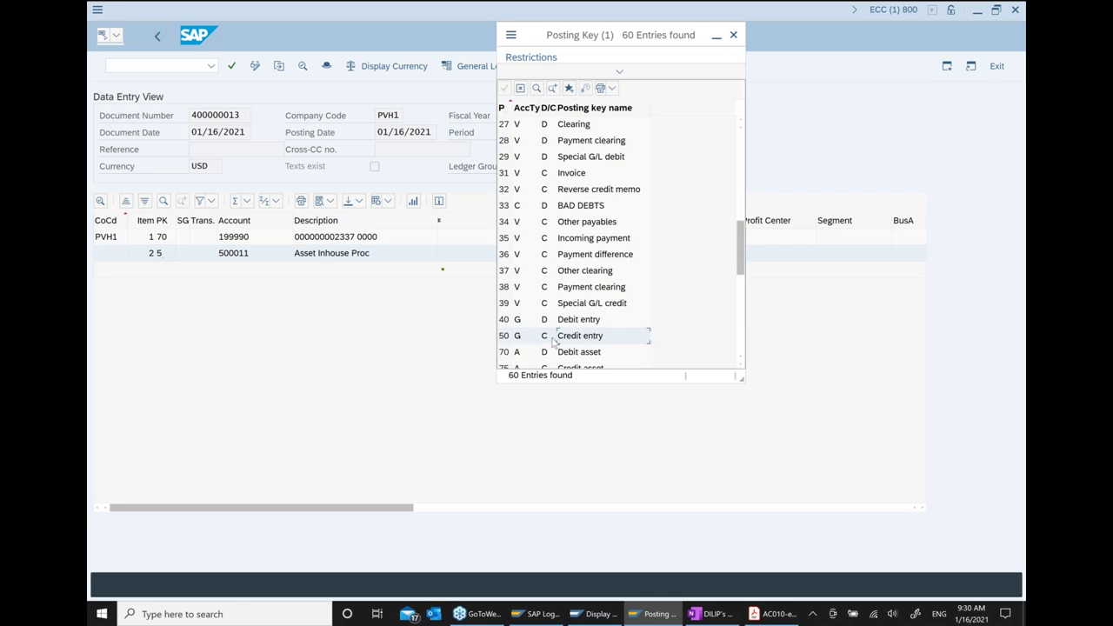
In the OneNote outline, add the bullet "Posting Key = 50 ( credit = G/L Account)" below the posting key 70 line.
click(713, 614)
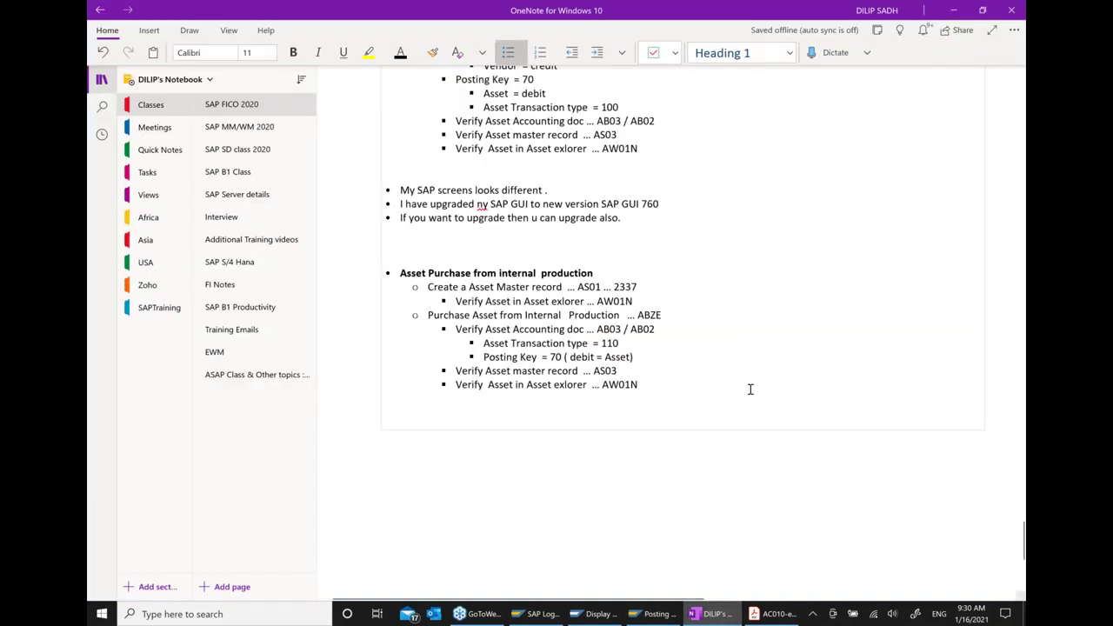
key(Return)
text(Posting Key   = 50  ( credit)
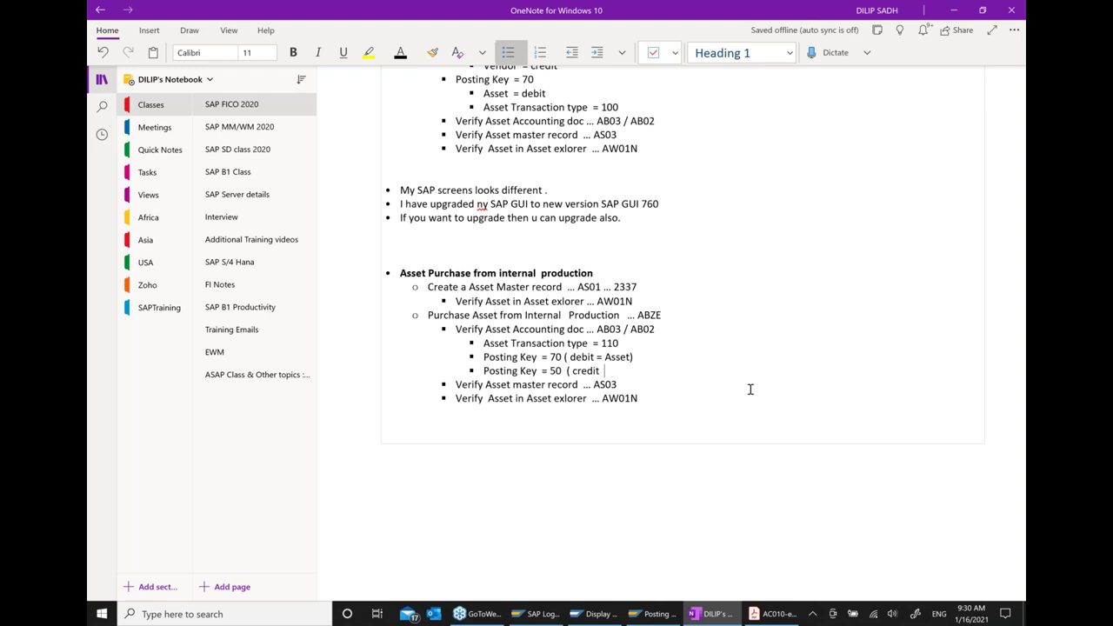
text(  = G/L Account))
Back in SAP, close the posting key list, display the document header and look up its document type in the value list.
click(665, 617)
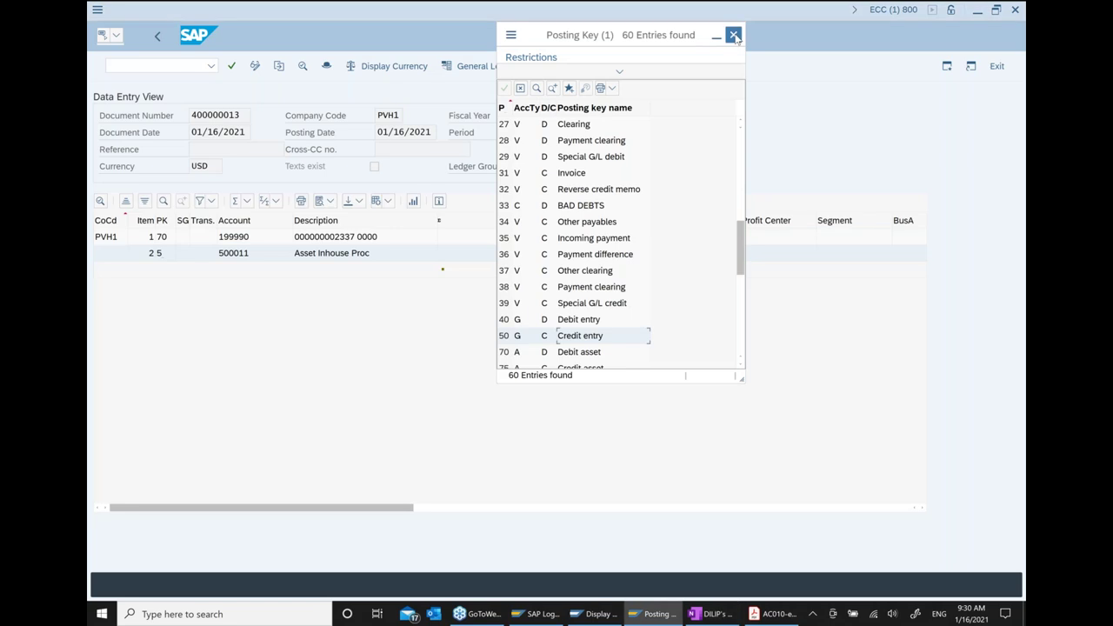
click(733, 35)
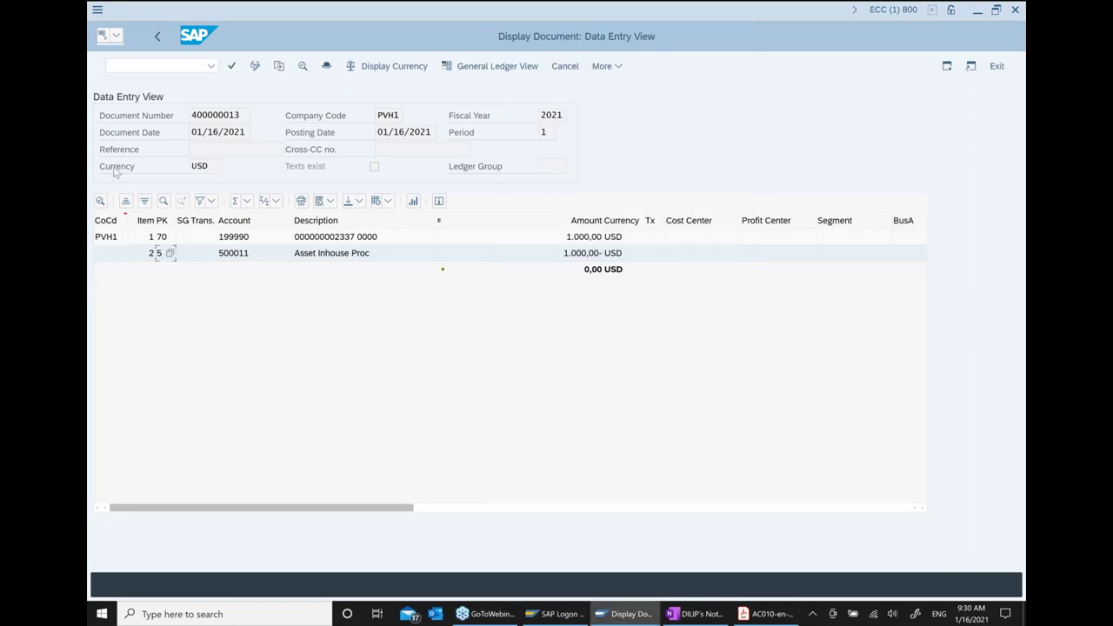
click(327, 67)
drag(344, 159, 555, 199)
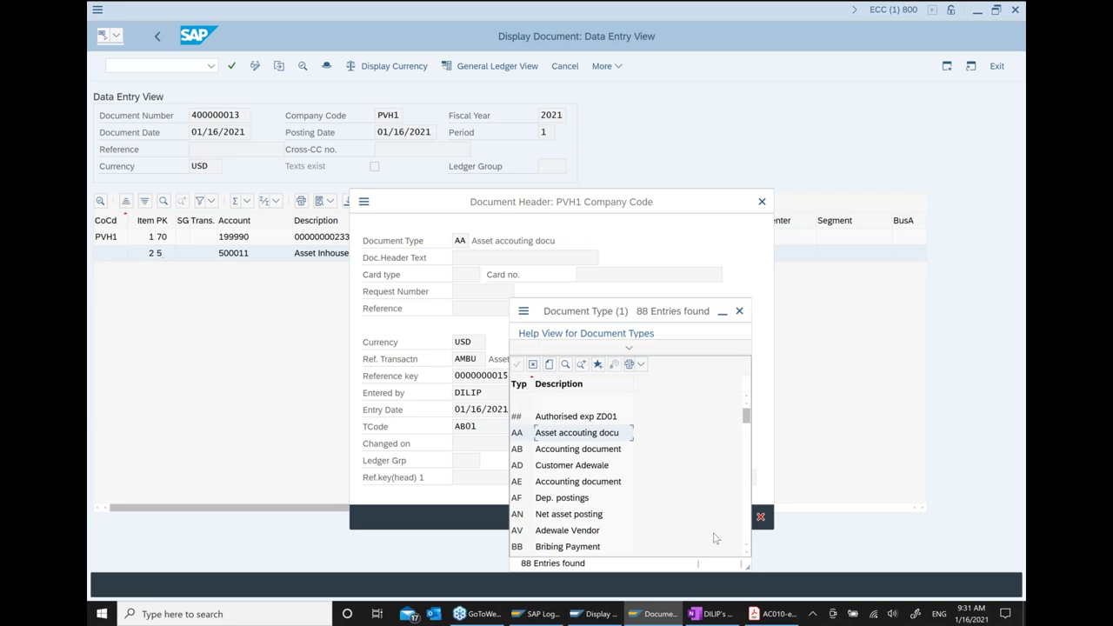
In OneNote, check the external vendor document type entry and add "Asset doc type = AA" below the internal production posting key 50 line.
click(713, 615)
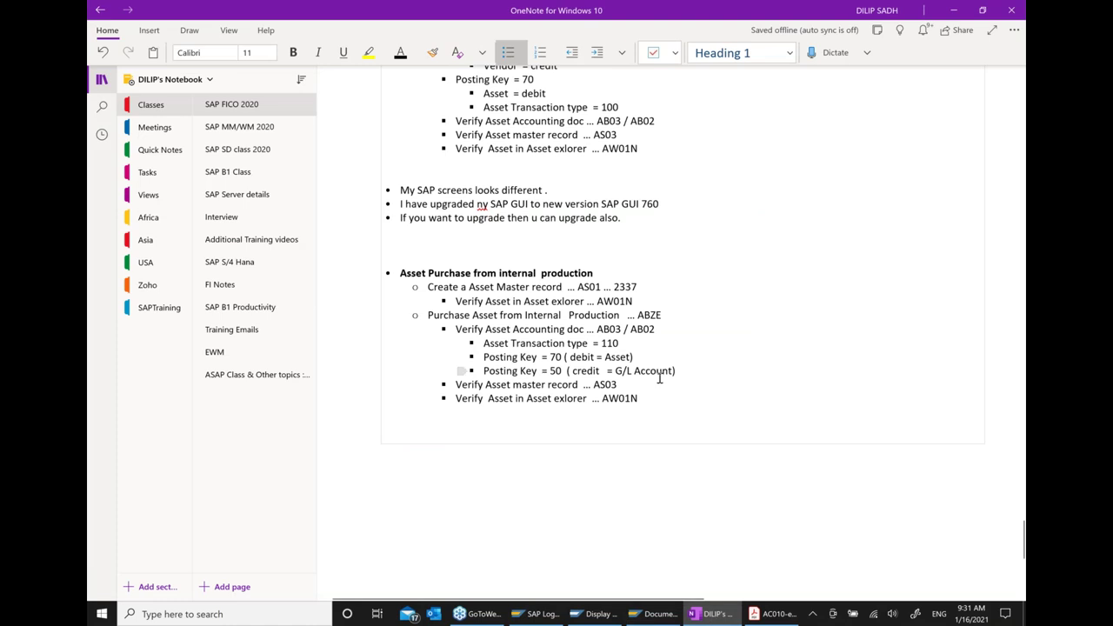
click(705, 367)
scroll(705, 367, up, 1)
scroll(705, 367, up, 1)
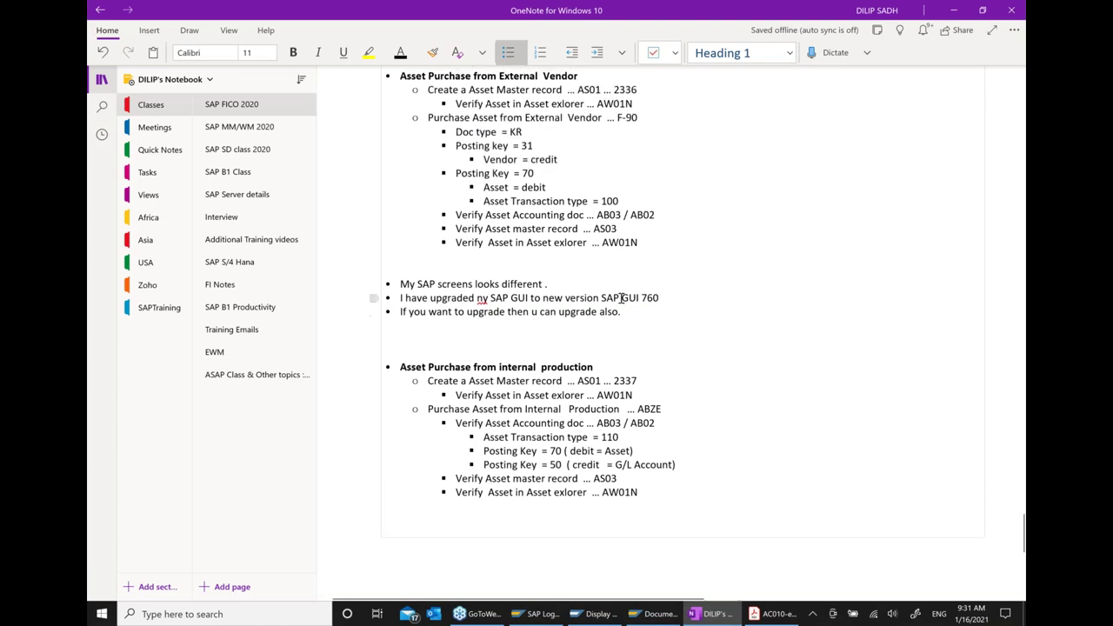
scroll(621, 298, up, 2)
drag(453, 226, 540, 227)
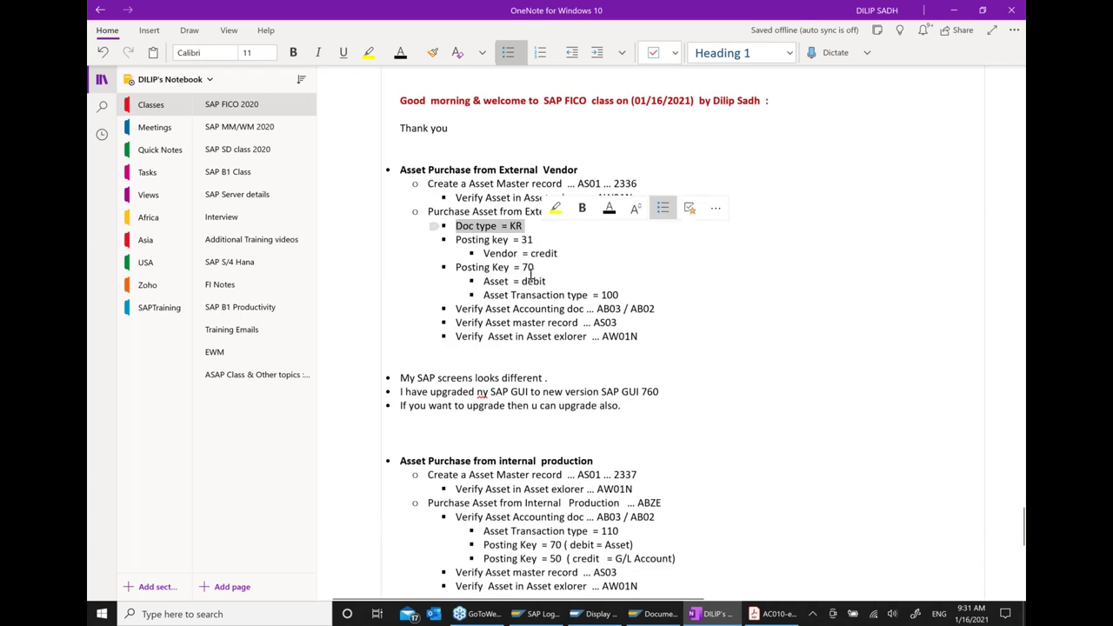
click(741, 398)
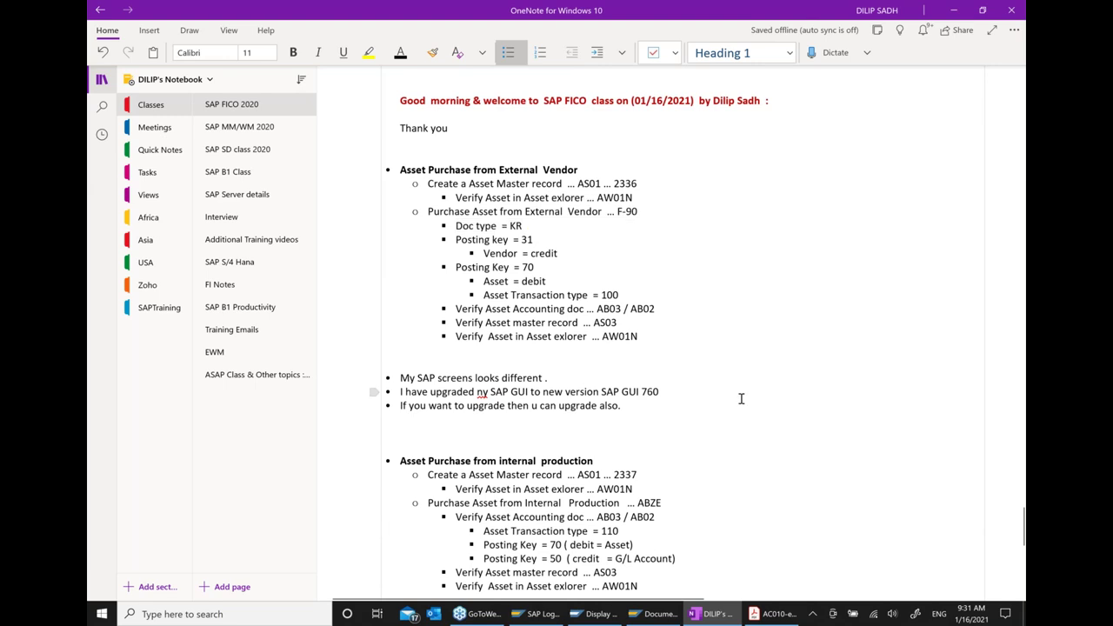
scroll(741, 398, down, 4)
click(693, 371)
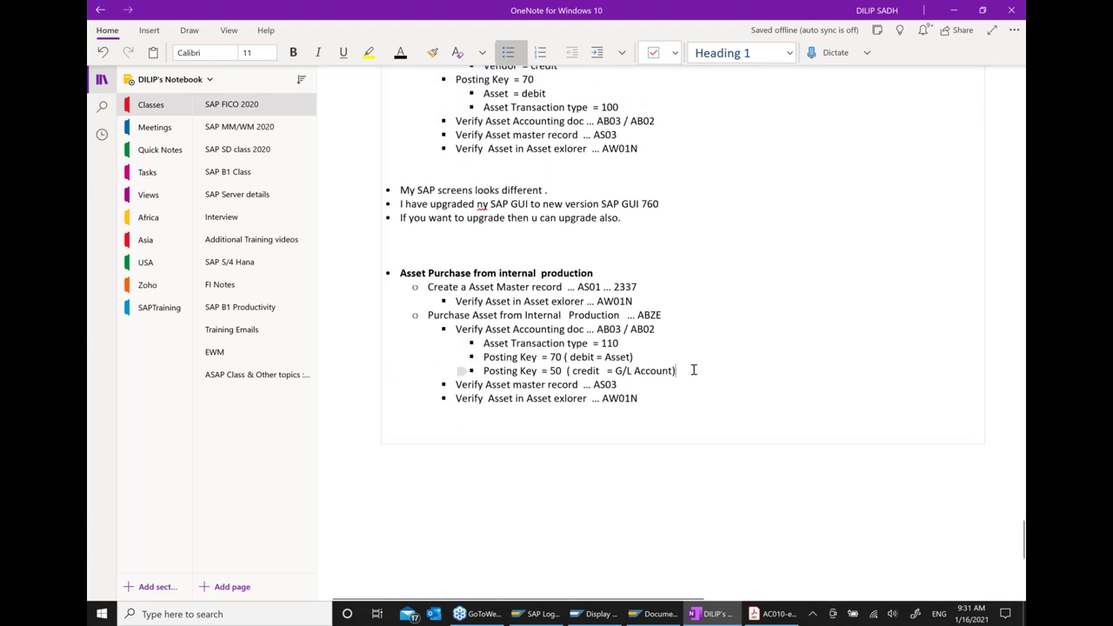
key(Return)
text(P)
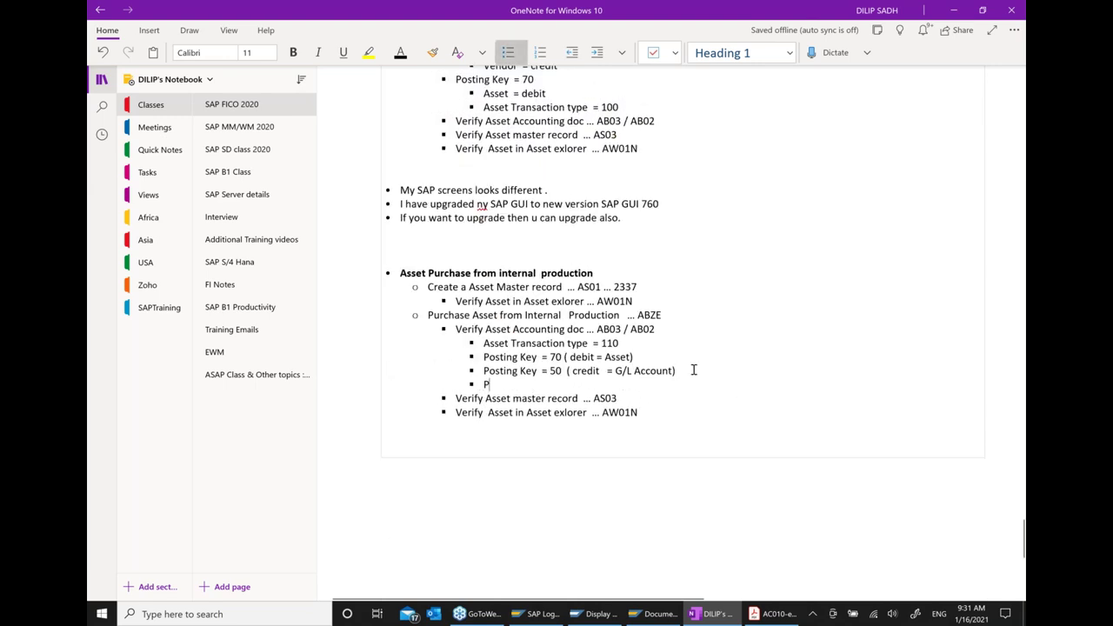
key(BackSpace)
text(Asse)
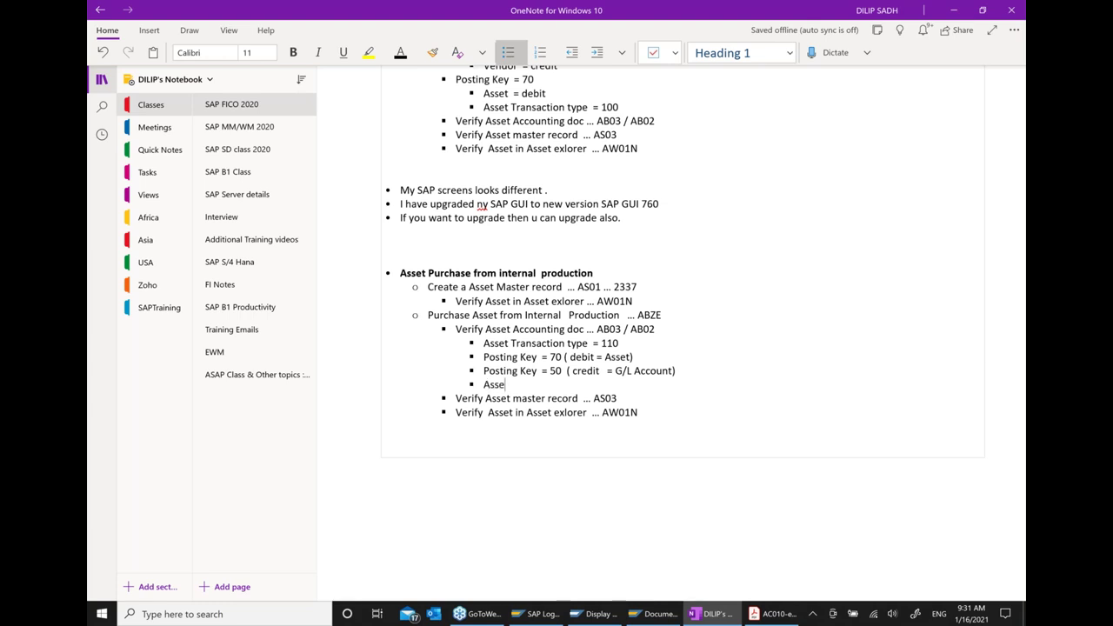
text(t doc type  = AA)
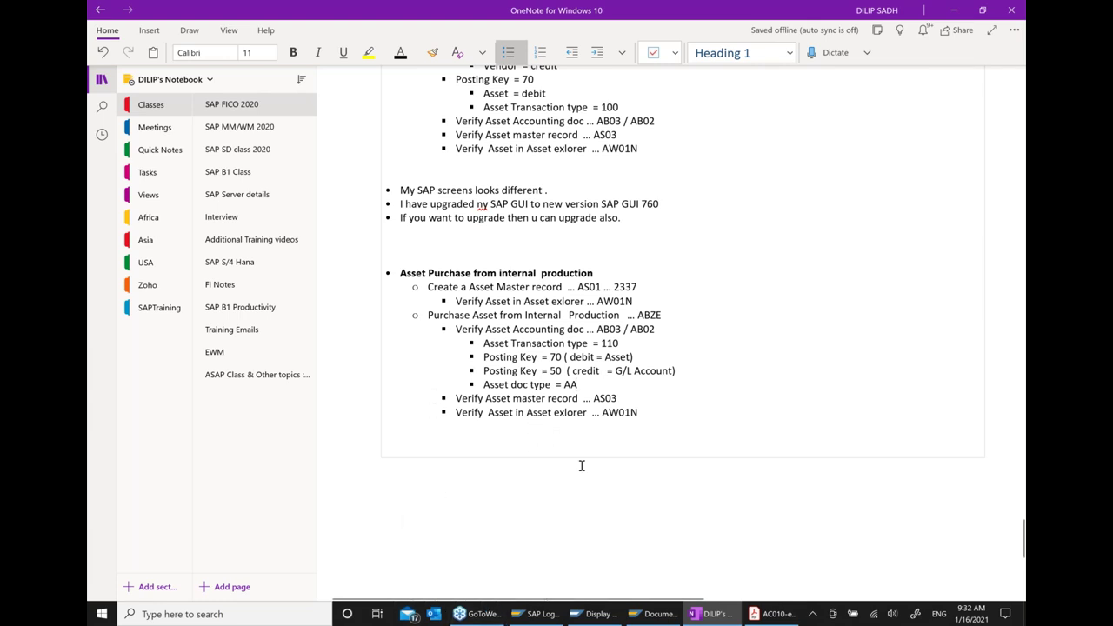
Return to SAP, close the document type list and the document header, and leave the accounting document display.
click(654, 614)
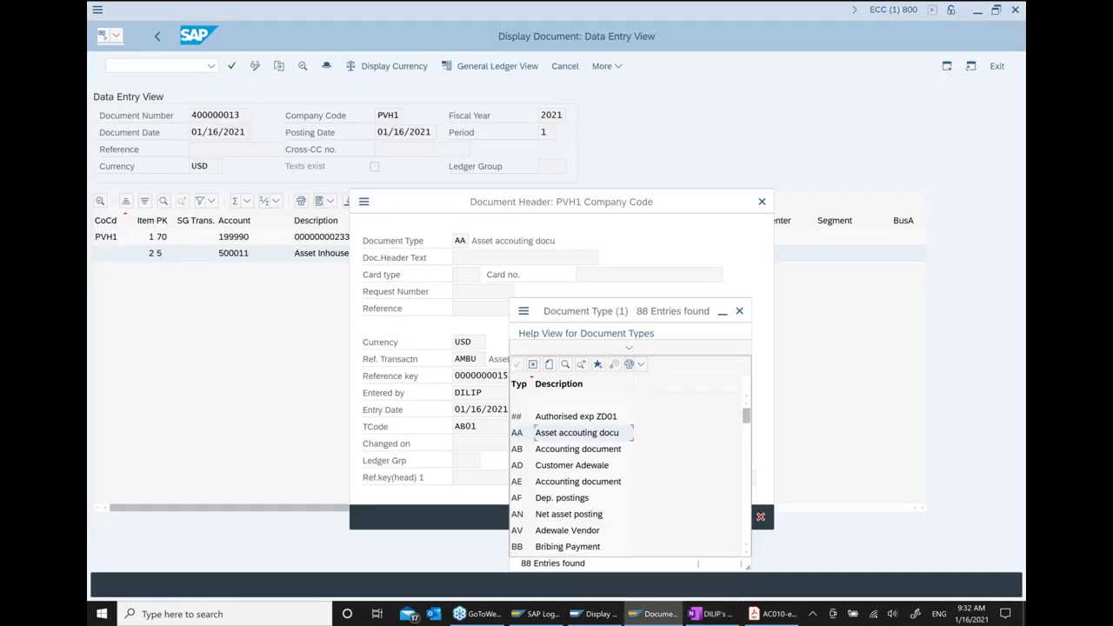
click(740, 311)
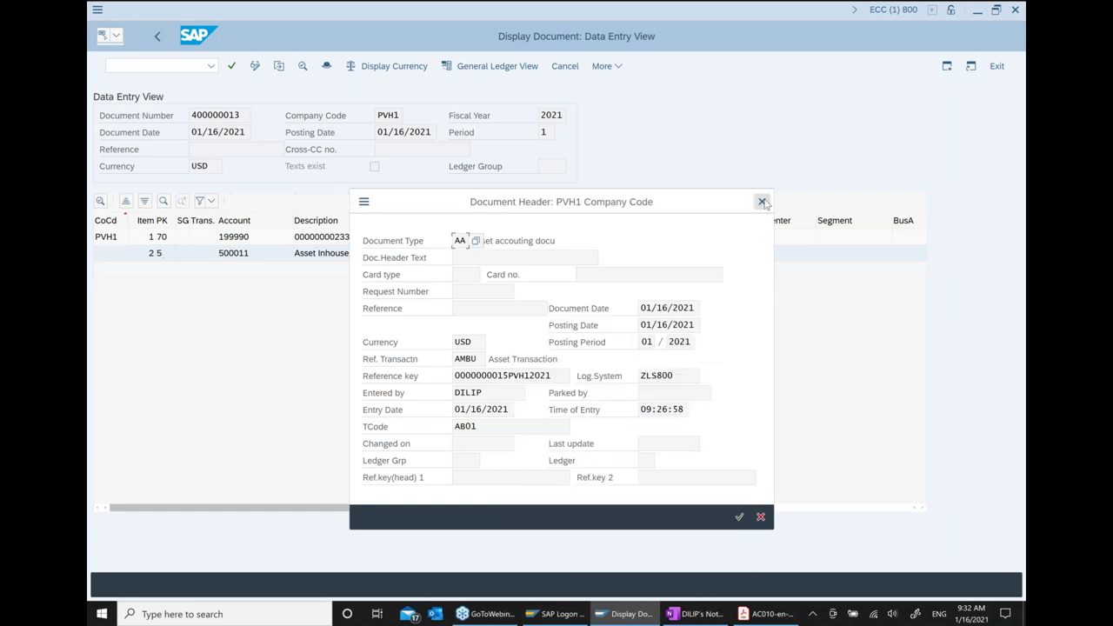
click(761, 209)
click(158, 39)
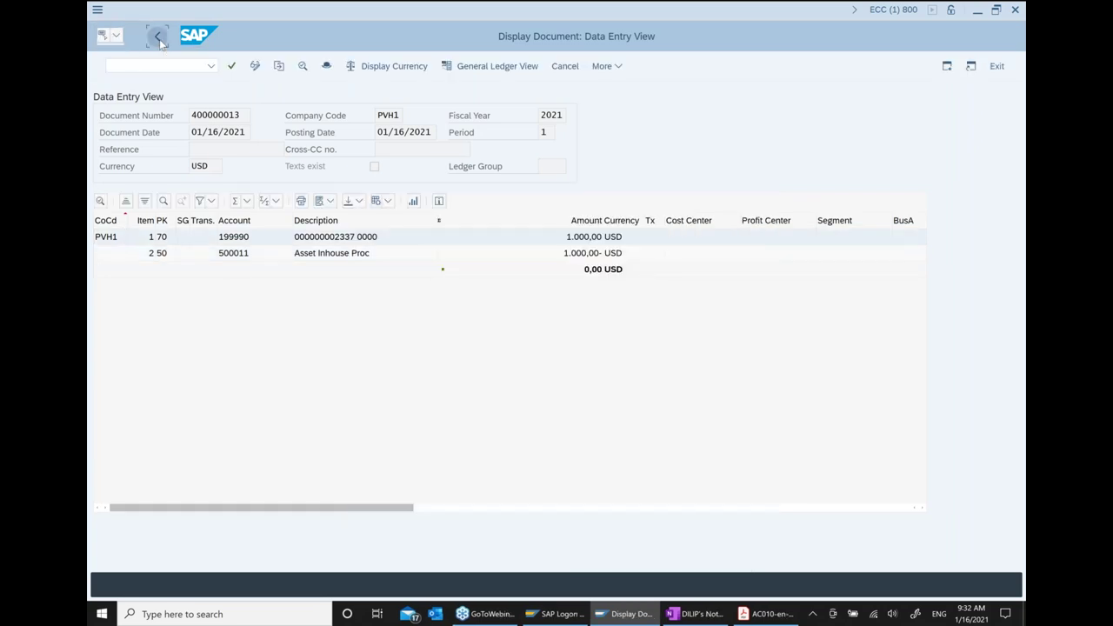
Return to the SAP menu and display the master record of asset 2337 in company code PVH1 with AS03.
click(118, 39)
click(117, 39)
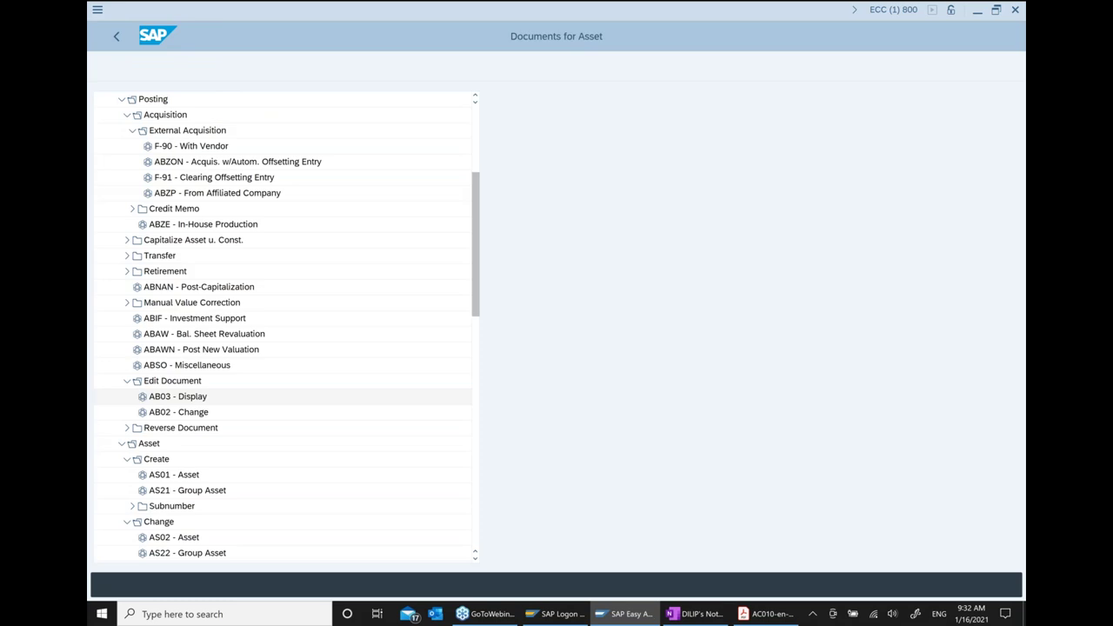
scroll(280, 296, down, 3)
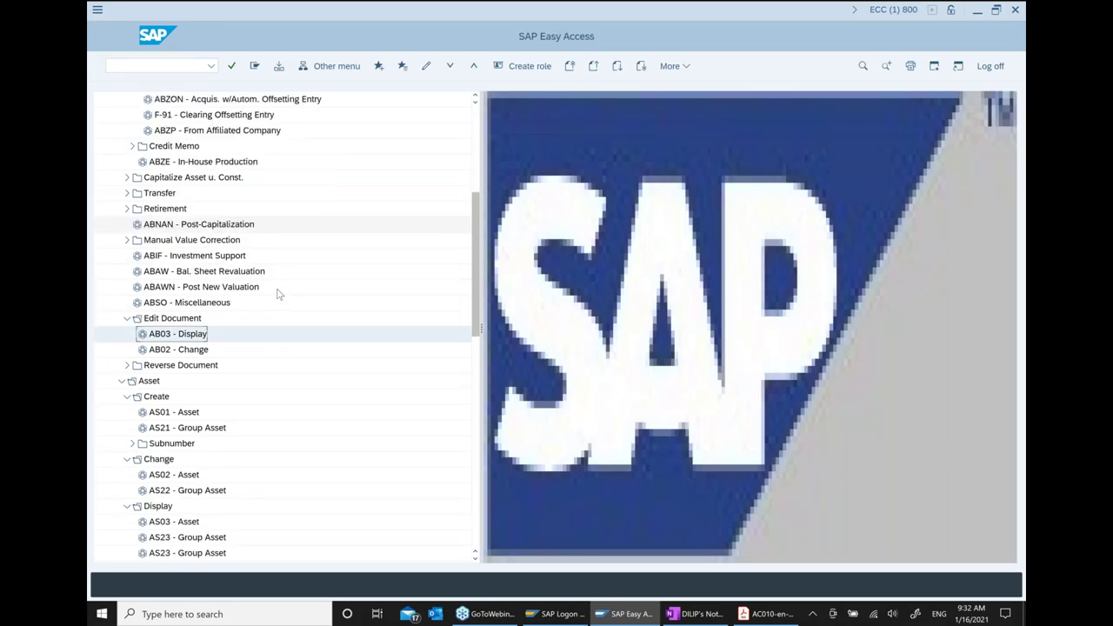
double_click(195, 495)
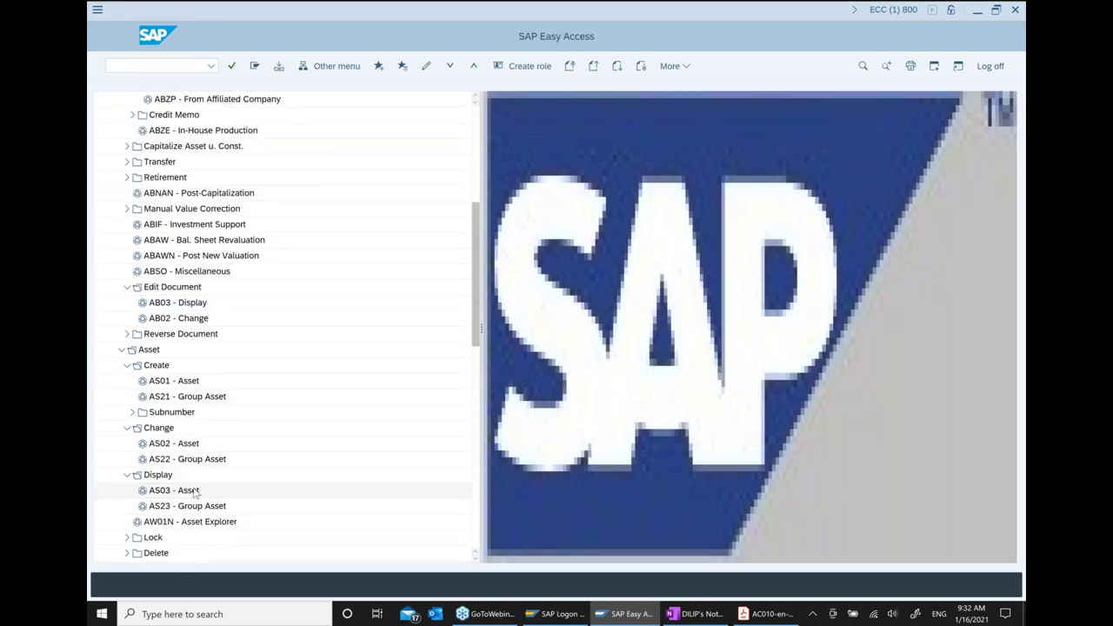
key(Return)
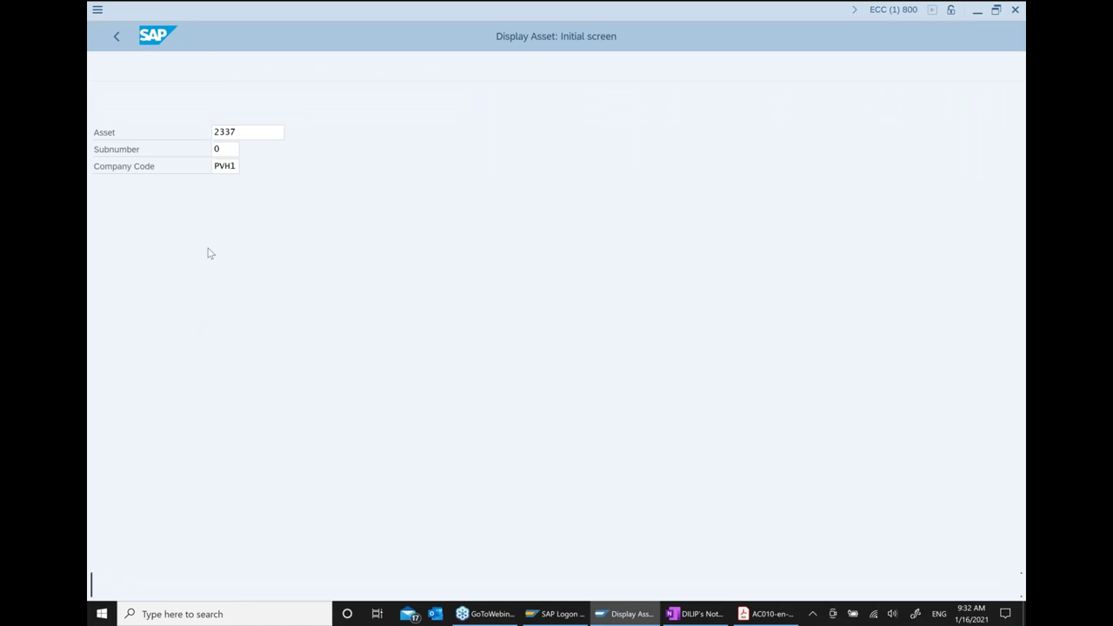
click(244, 200)
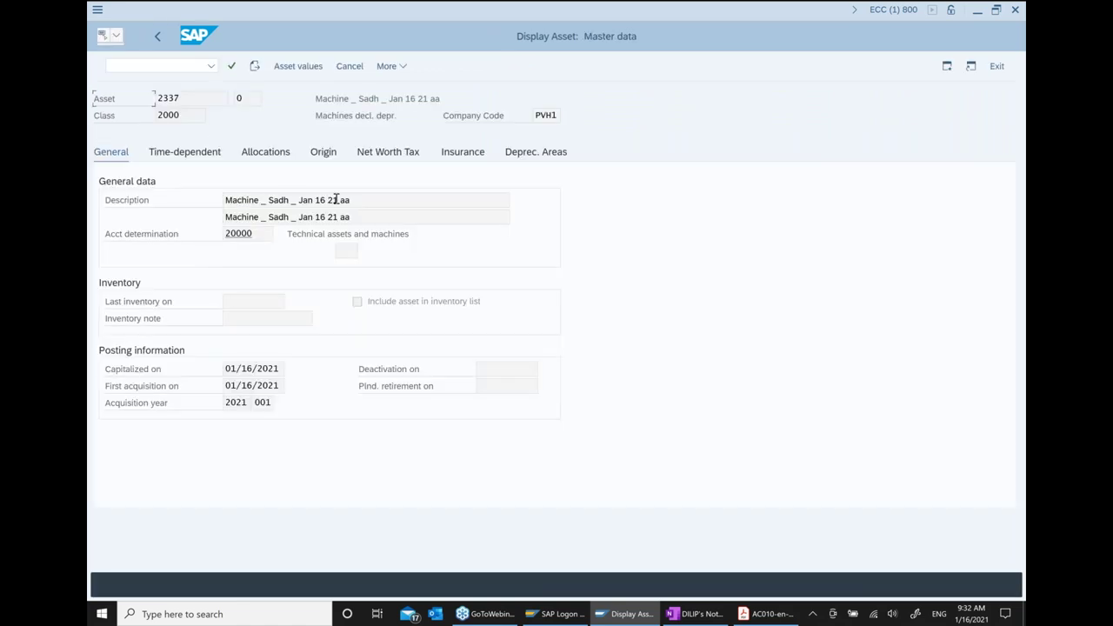
Check the asset's description, account determination, capitalization date and acquisition year in the general master data.
double_click(304, 199)
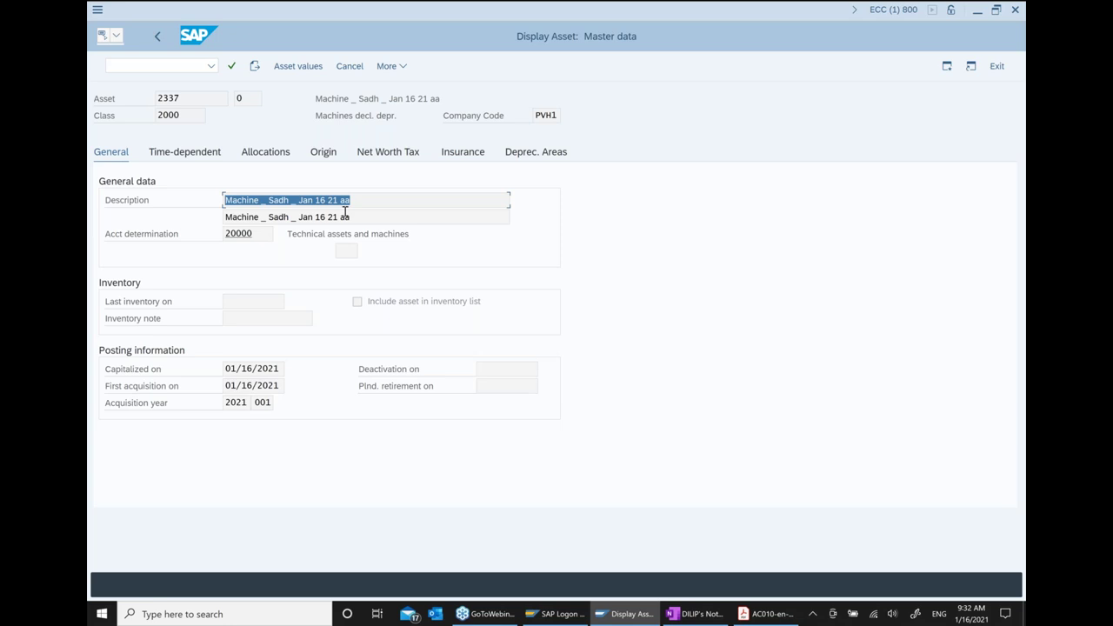
drag(255, 234, 184, 244)
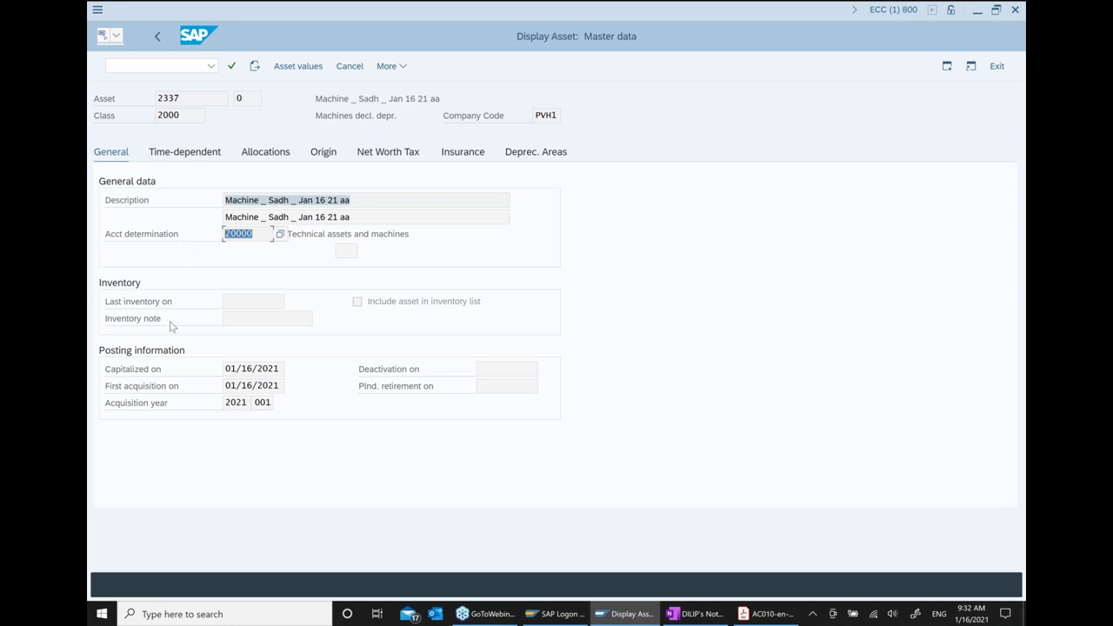
click(148, 375)
drag(281, 368, 224, 368)
click(144, 407)
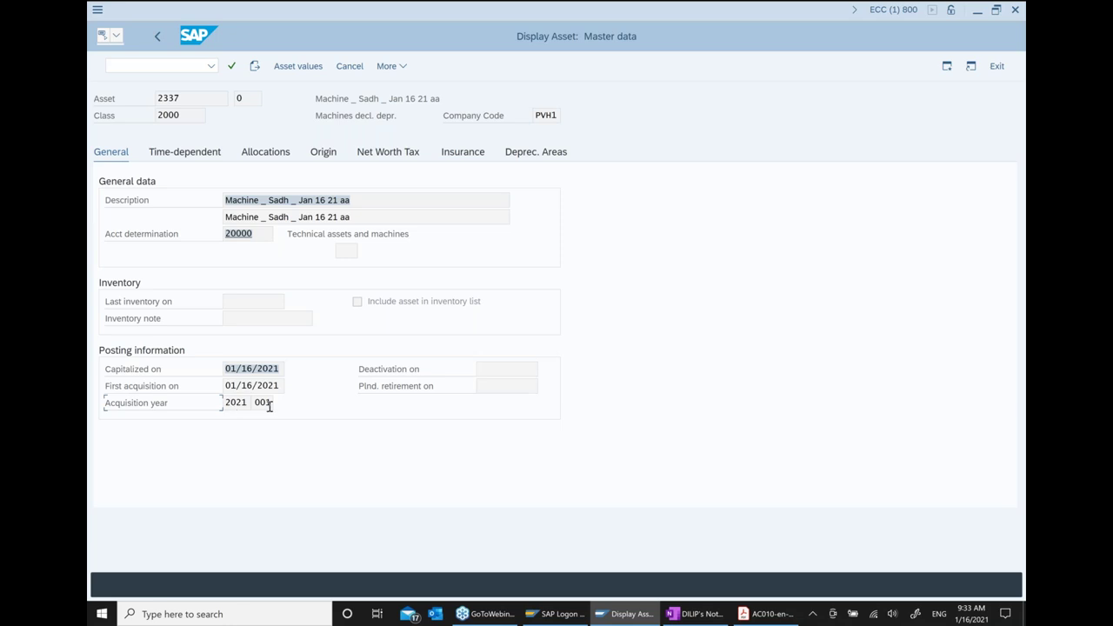
Review the asset's origin vendor, insurance data and depreciation areas, and leave the master record display.
click(322, 153)
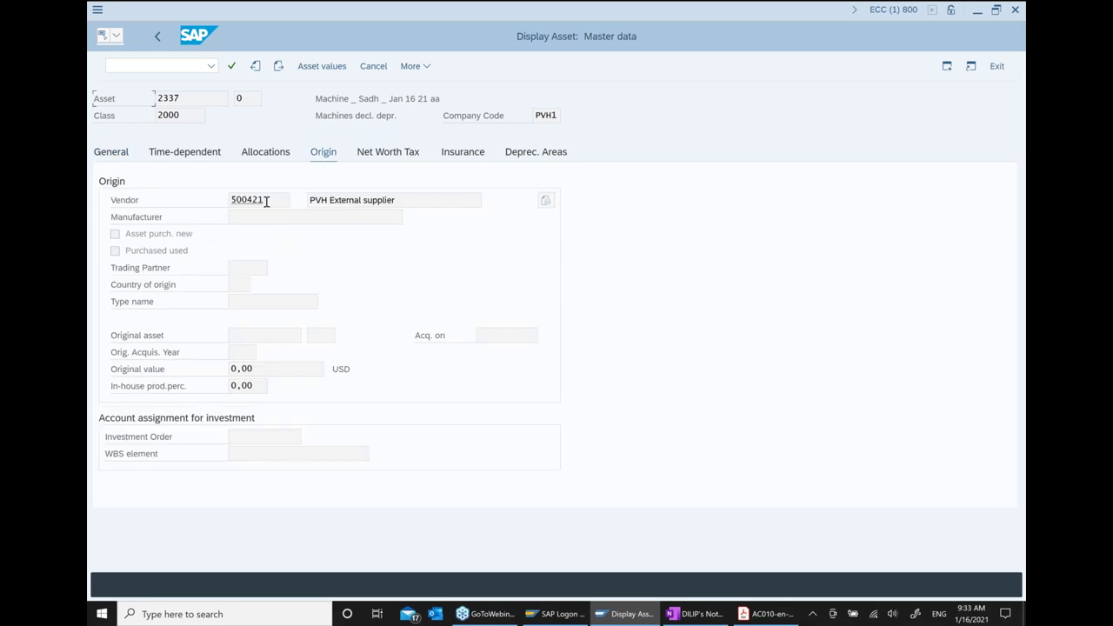
drag(268, 200, 132, 207)
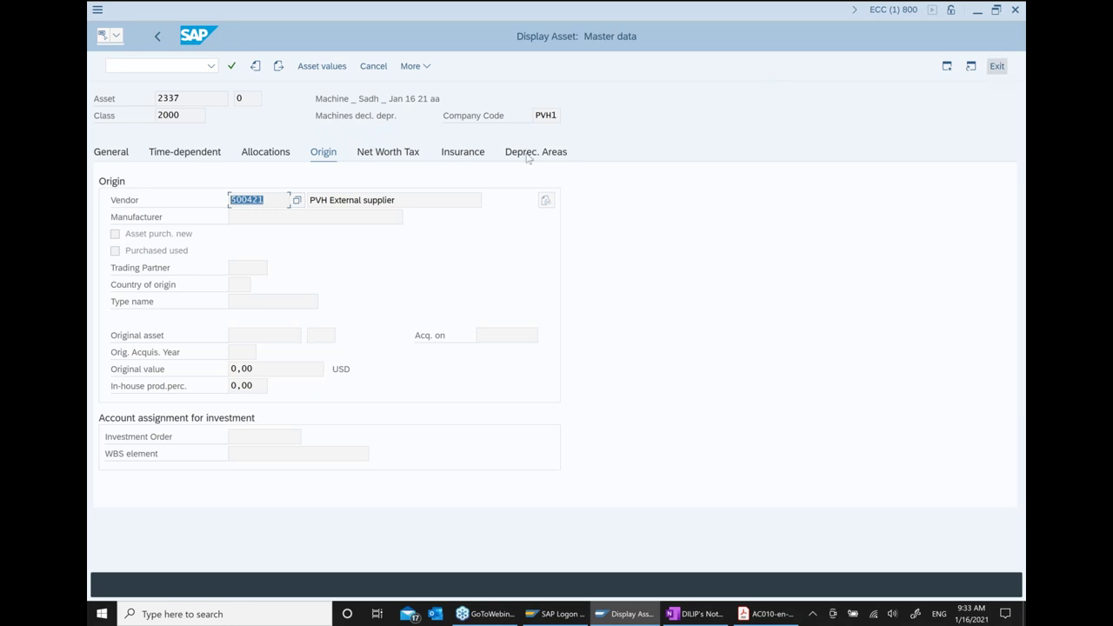
click(463, 152)
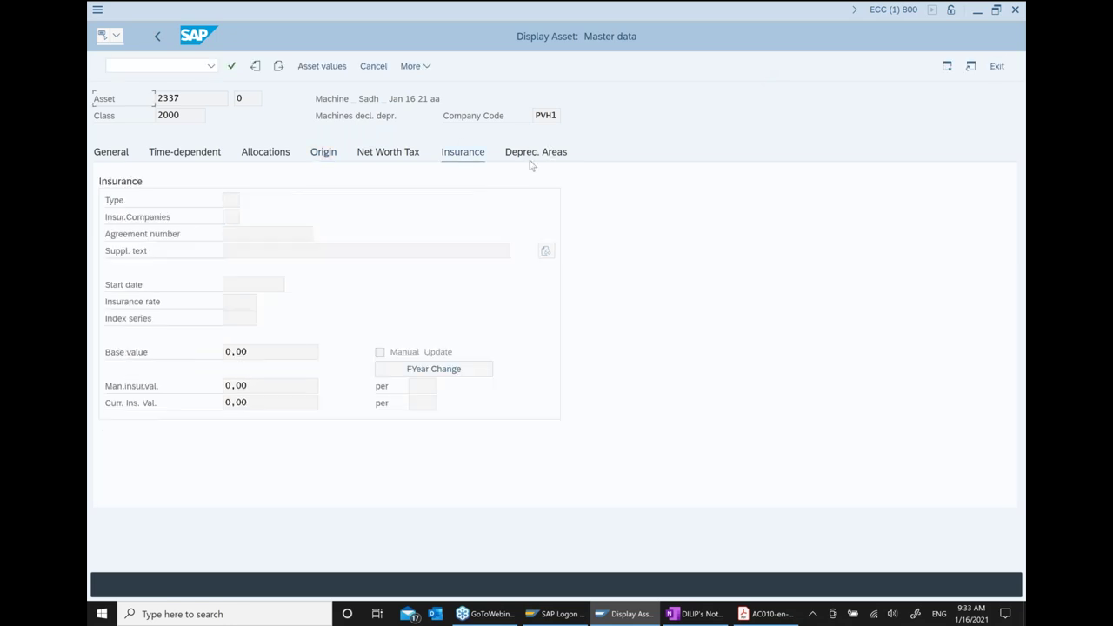
click(532, 154)
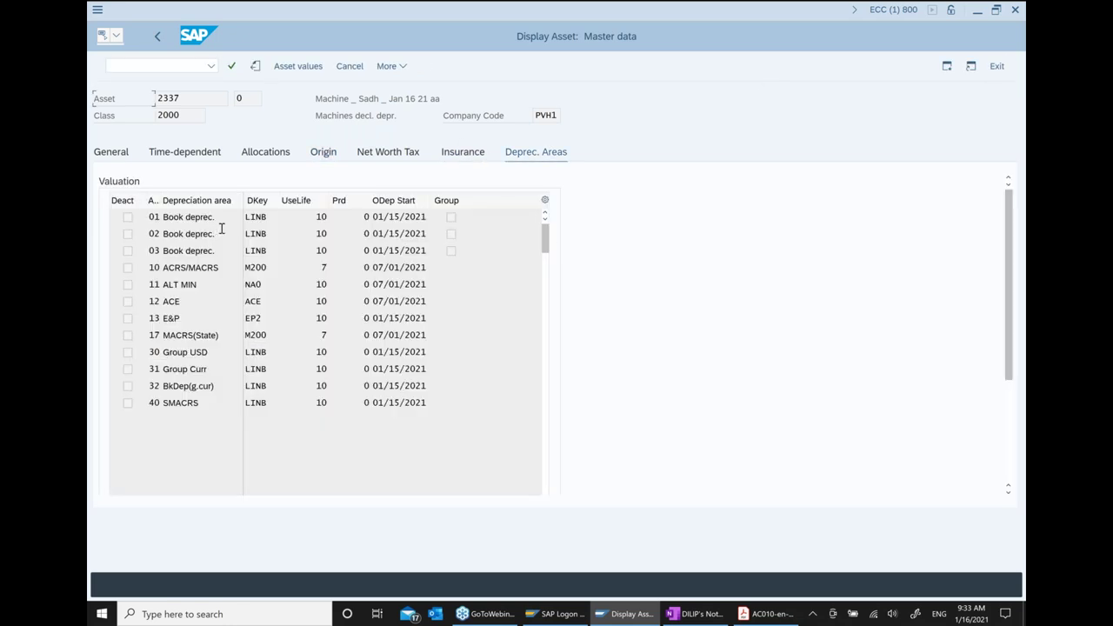
click(348, 217)
click(997, 70)
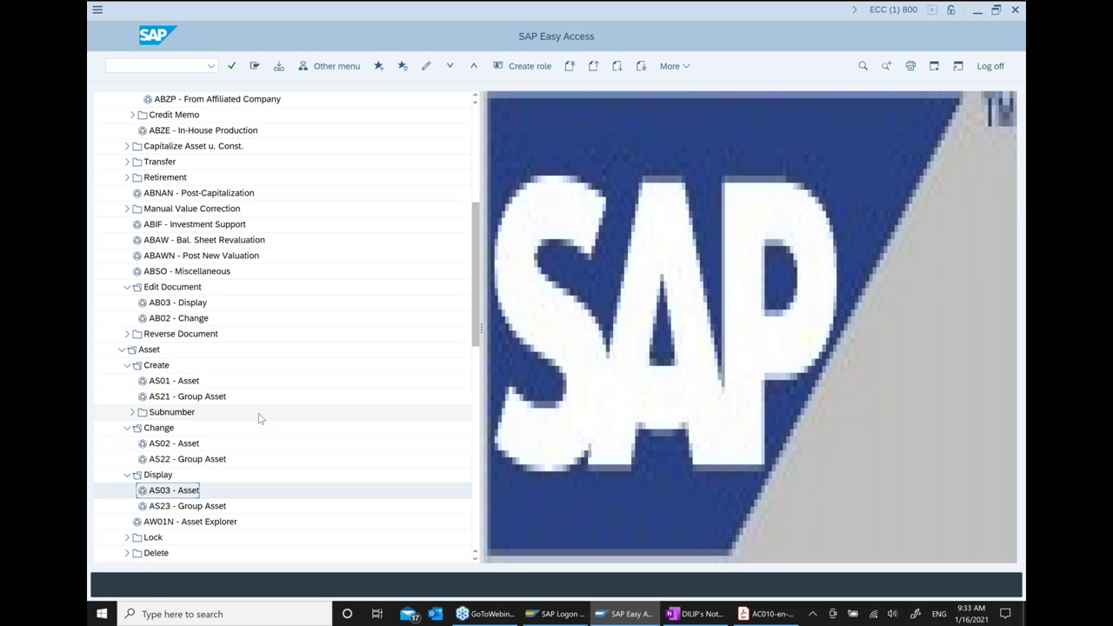
Open asset 2337 in the Asset Explorer with AW01N.
scroll(258, 419, down, 1)
scroll(259, 419, up, 2)
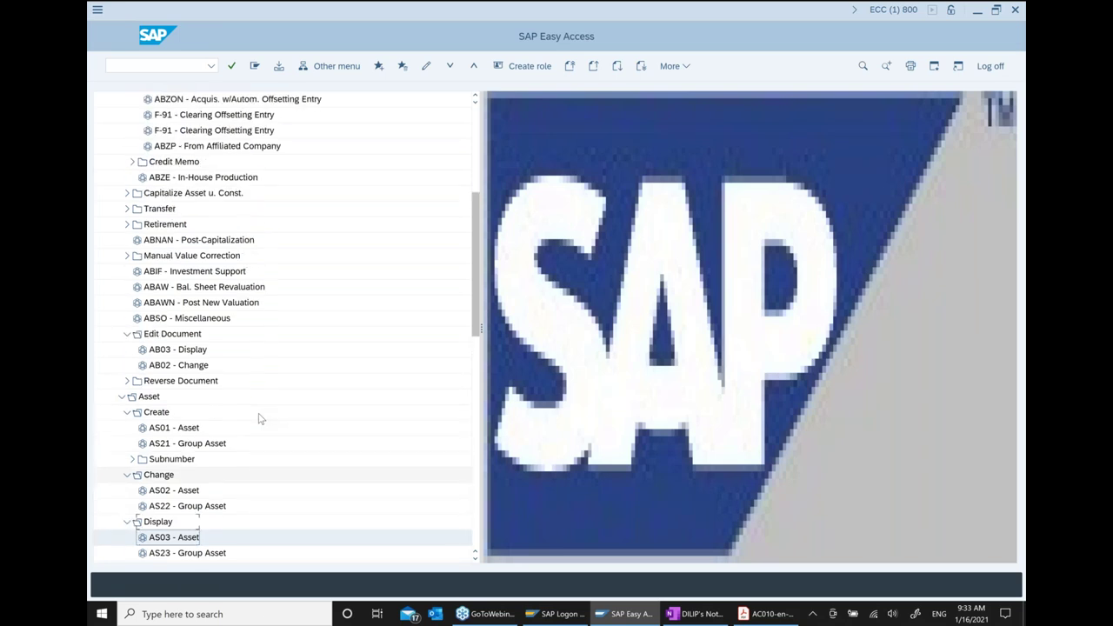
scroll(252, 452, down, 3)
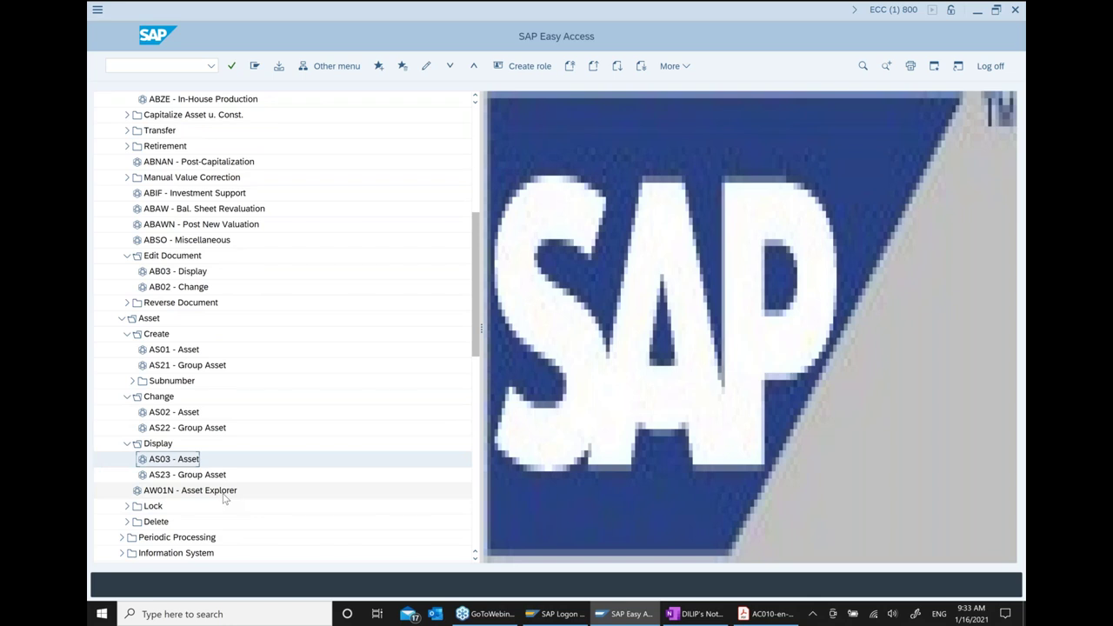
click(223, 497)
double_click(224, 494)
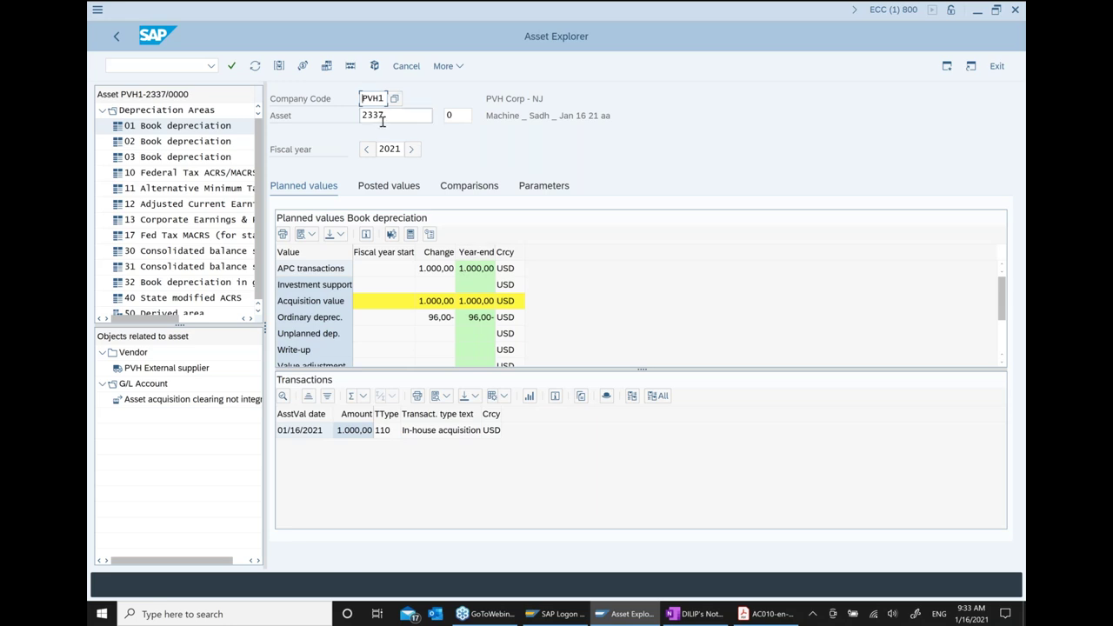
Examine the planned acquisition value, ordinary depreciation and net book value for book depreciation, and leave the Asset Explorer.
click(437, 302)
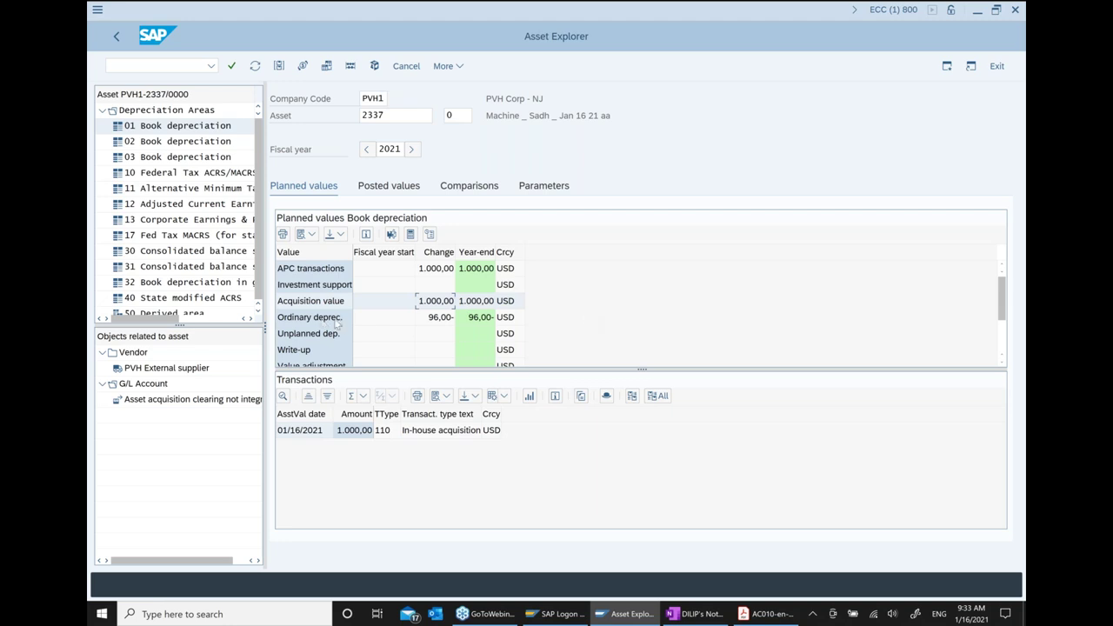
click(313, 318)
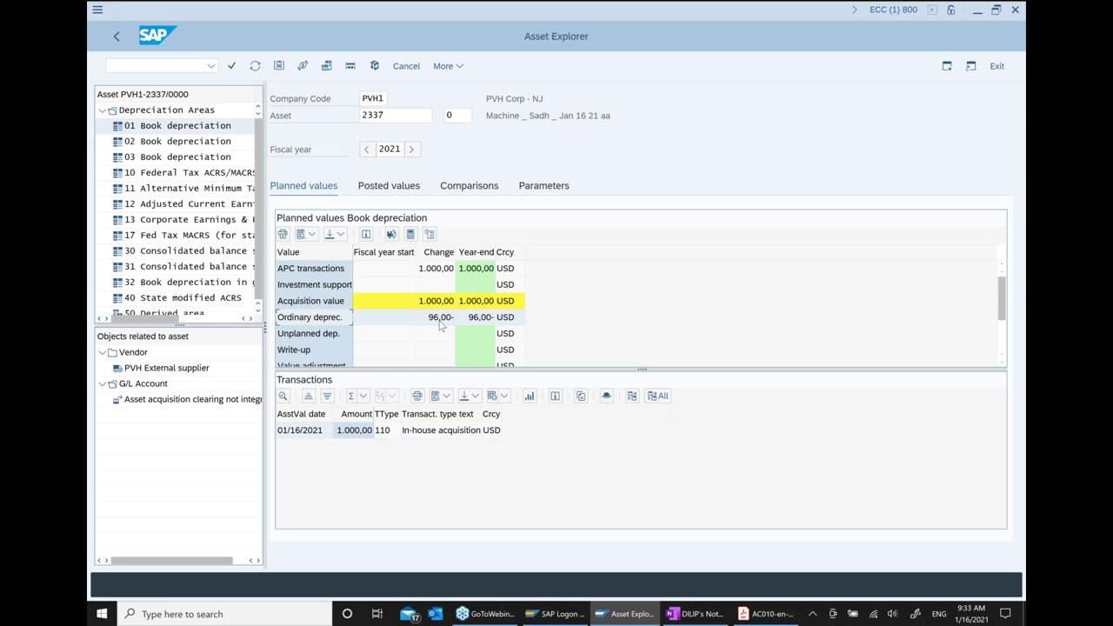
scroll(441, 325, down, 1)
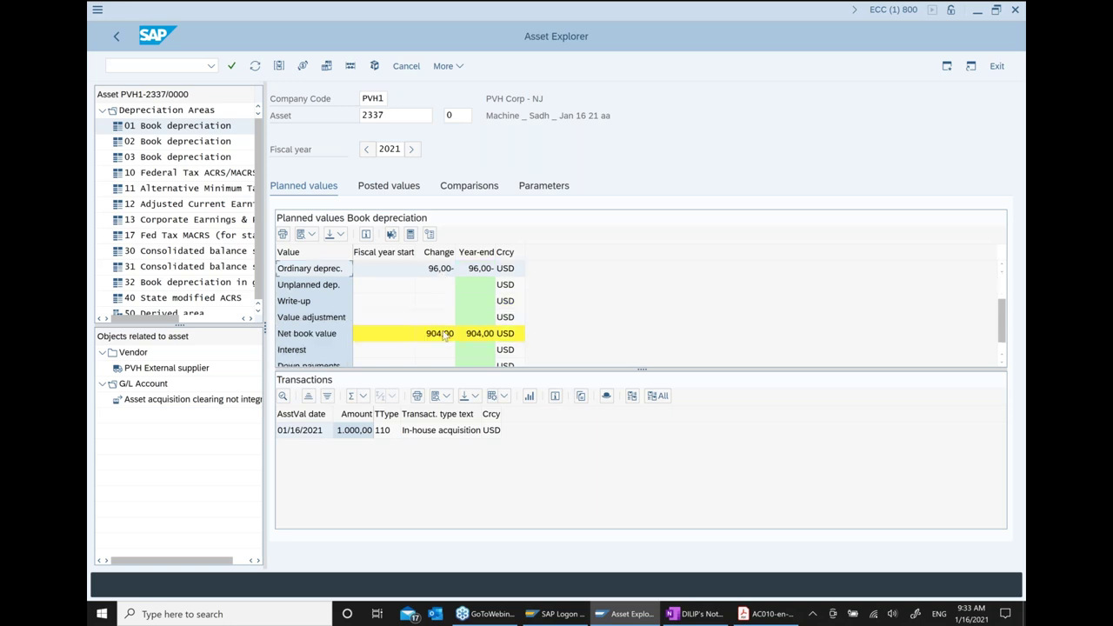
click(440, 336)
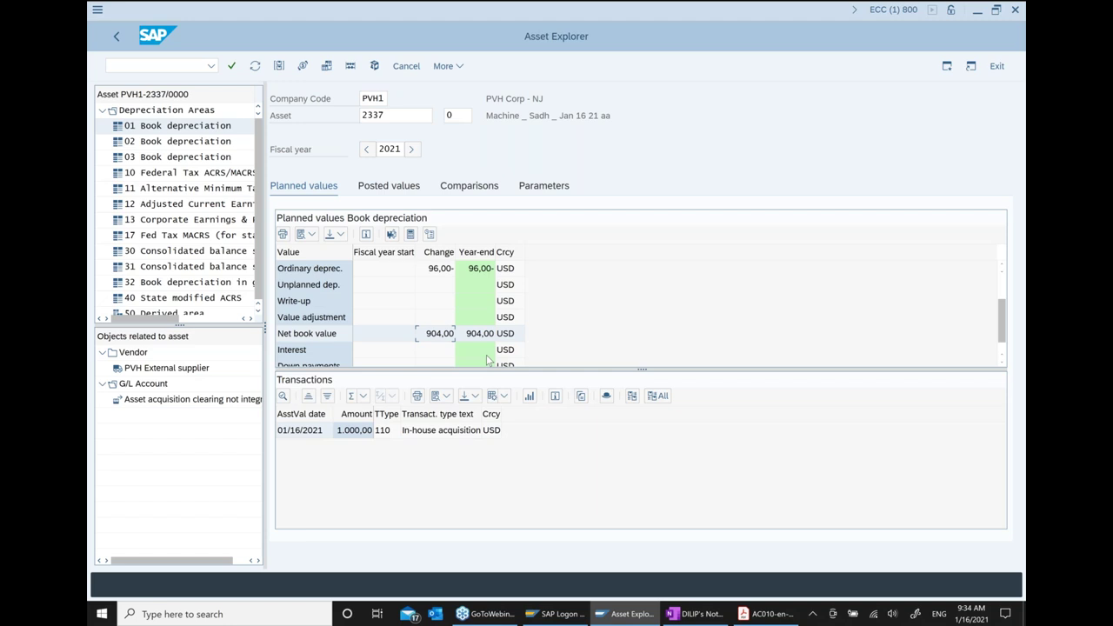
click(118, 39)
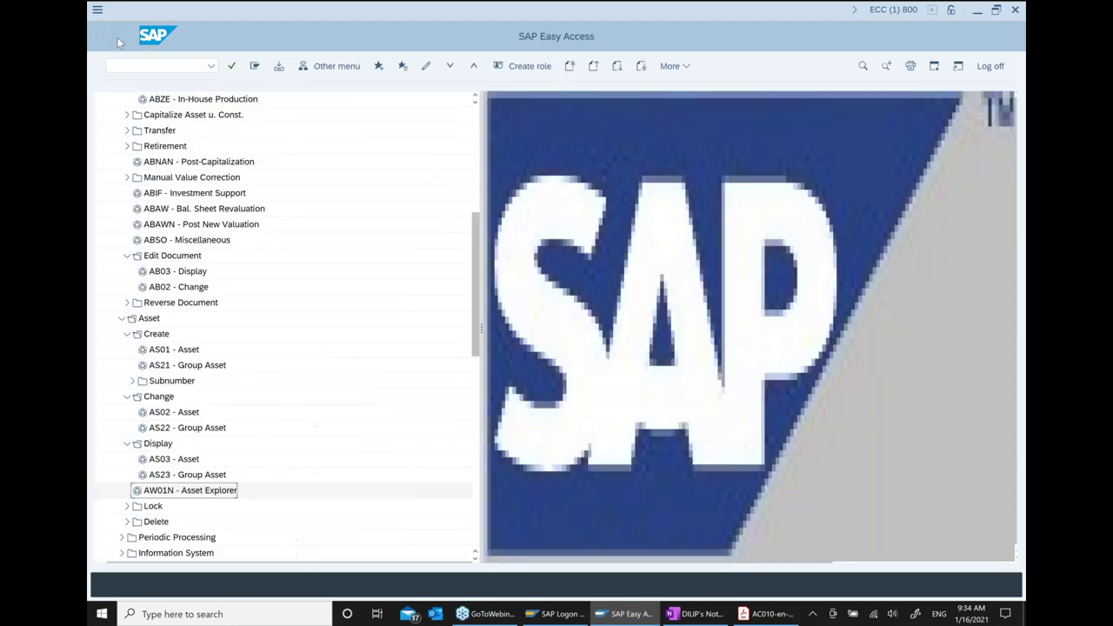
Switch to OneNote and add the unbulleted line "10 MNTS BREAK." below the internal production outline.
click(684, 614)
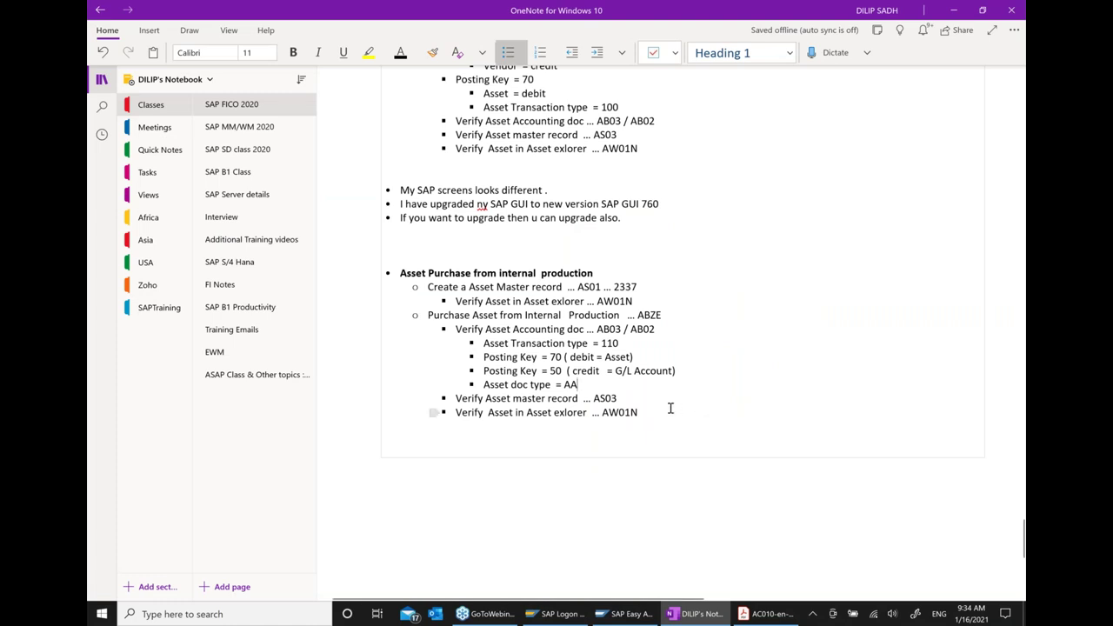
key(Return)
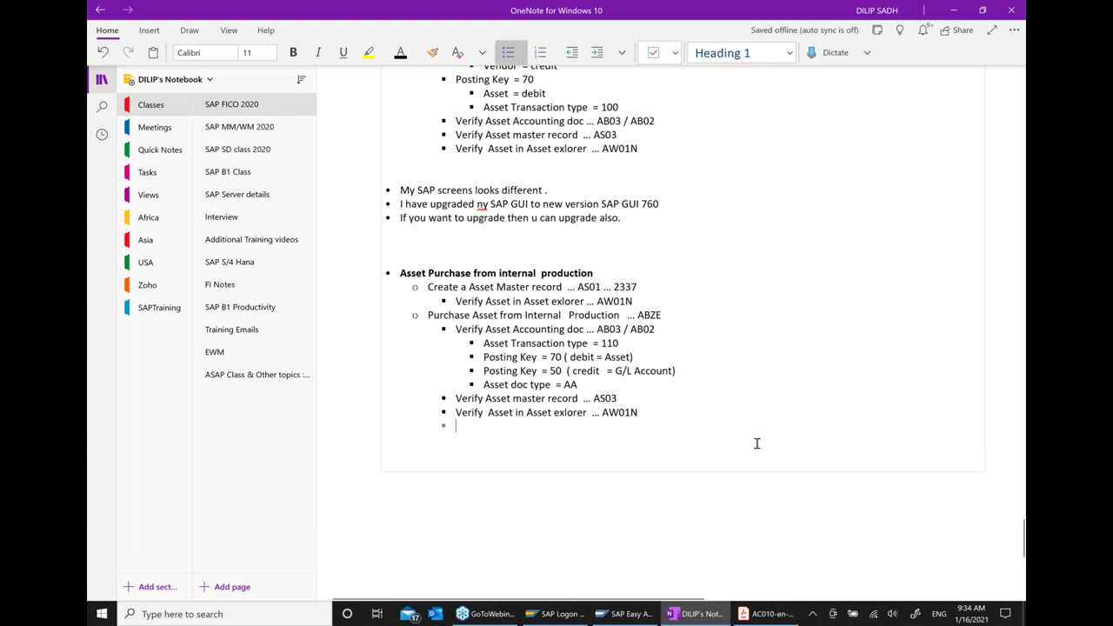
key(Return)
key(Return)
key(Return)
text(10 MNTS R)
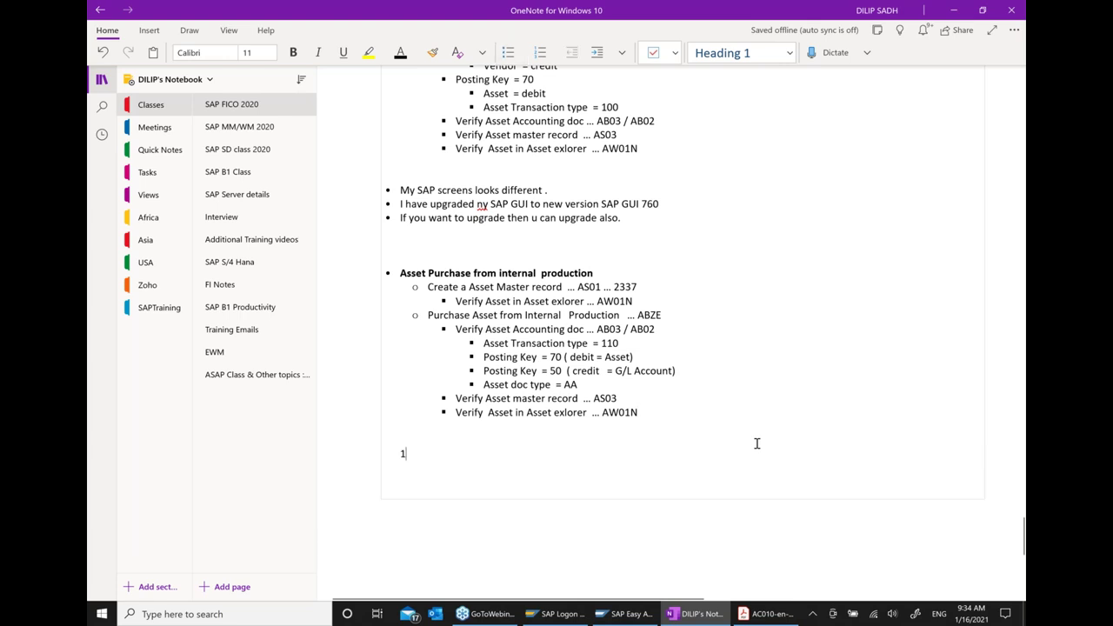
key(BackSpace)
text(BREAK.)
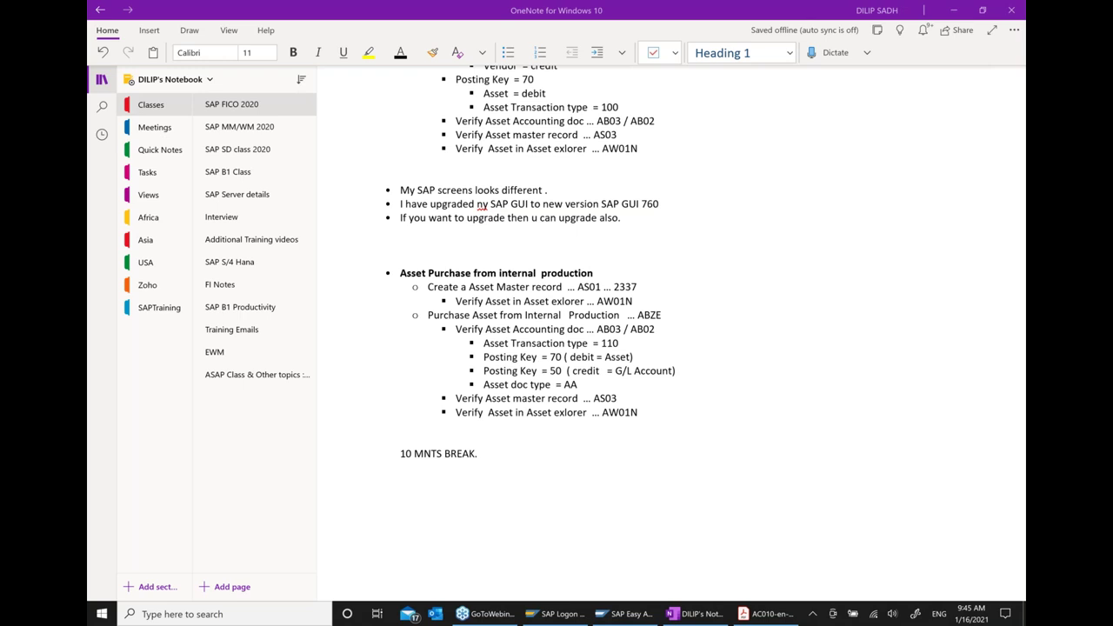
Copy the whole "Asset Purchase from External Vendor" outline, from its heading to the AW01N line, and go to the end of the notes.
mouse_move(766, 614)
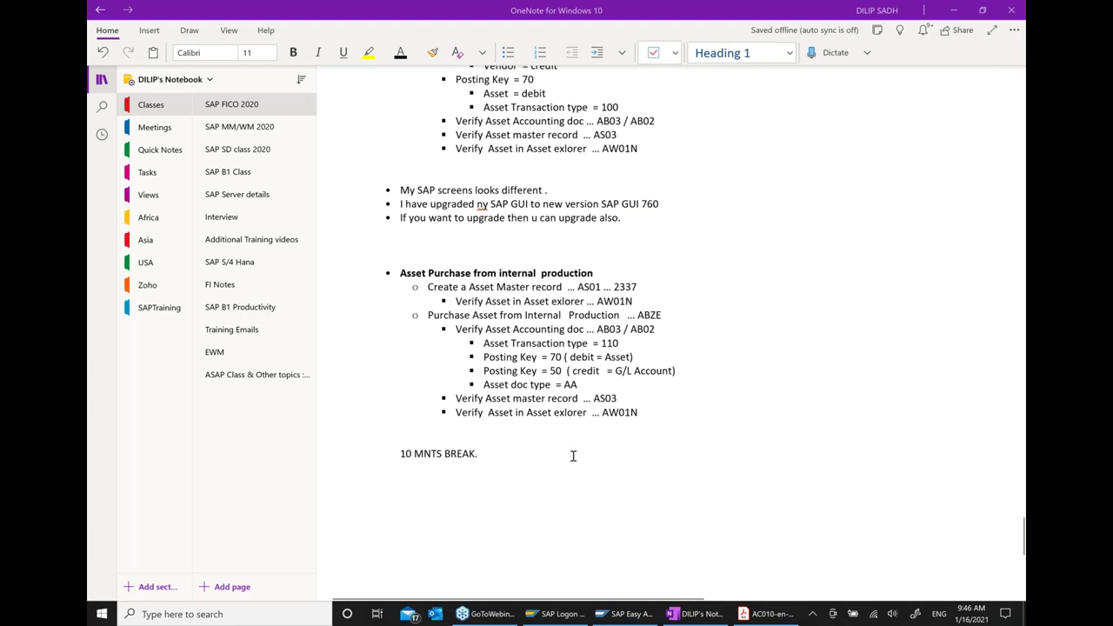
scroll(608, 443, up, 6)
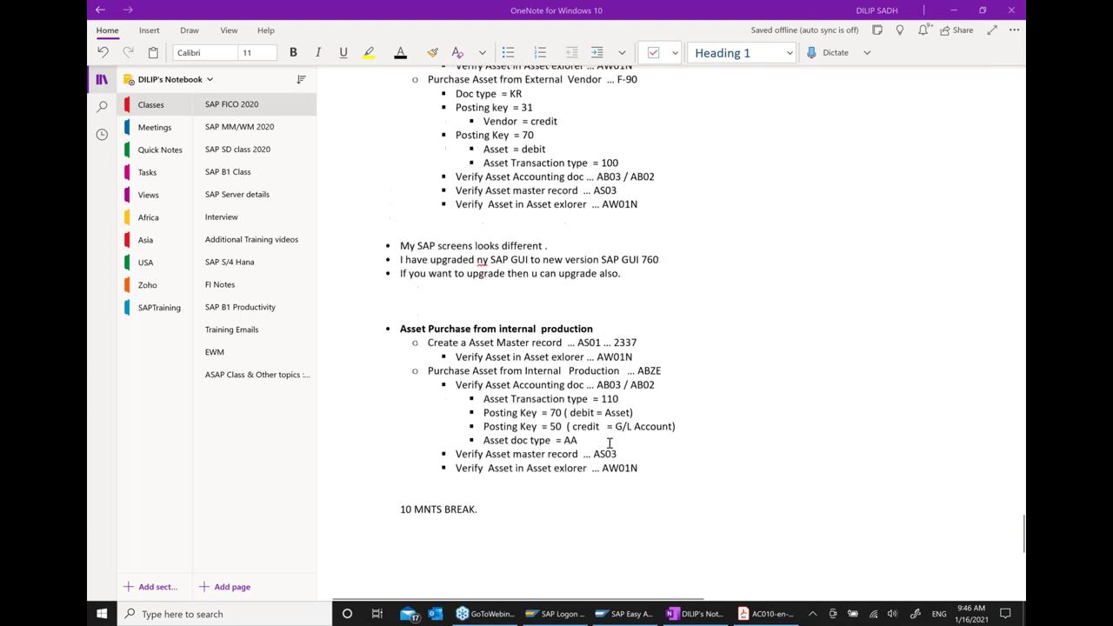
scroll(609, 444, down, 4)
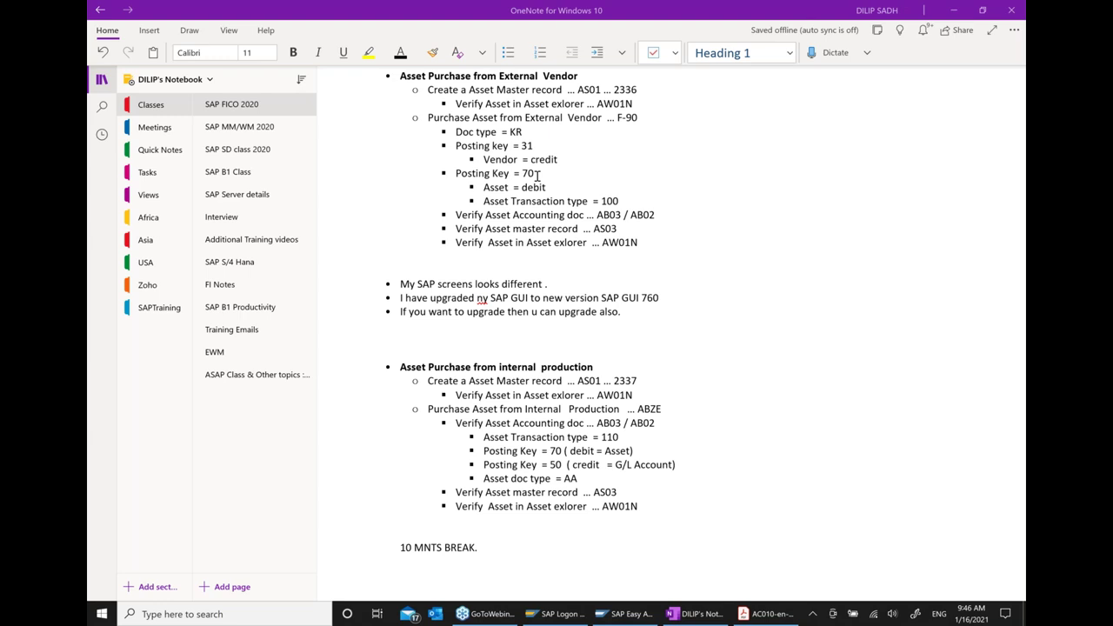
scroll(748, 425, down, 2)
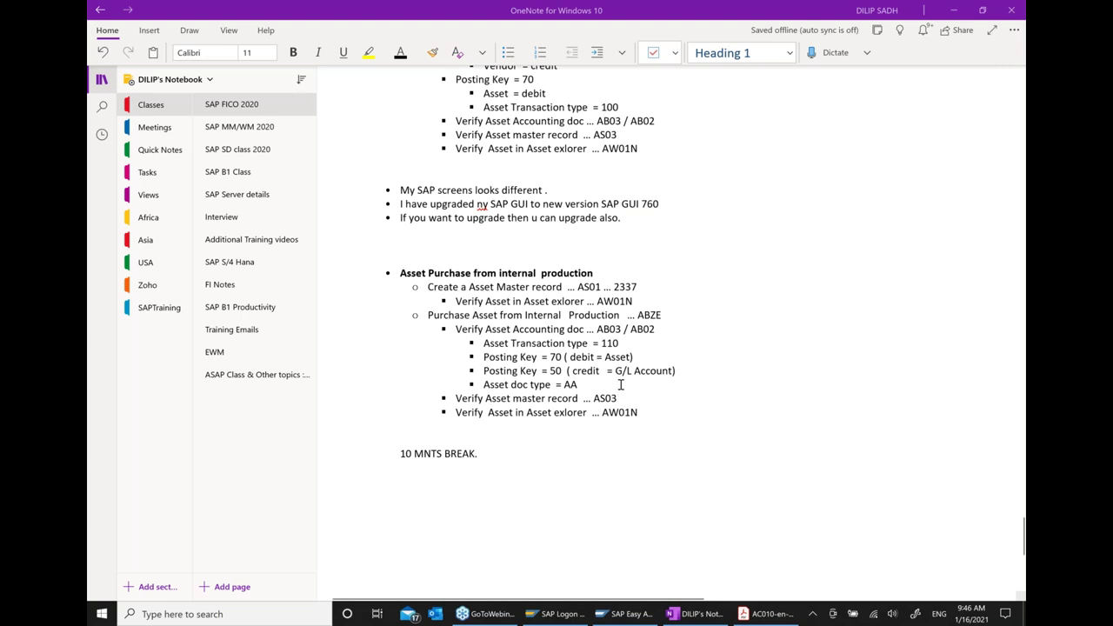
scroll(640, 336, up, 4)
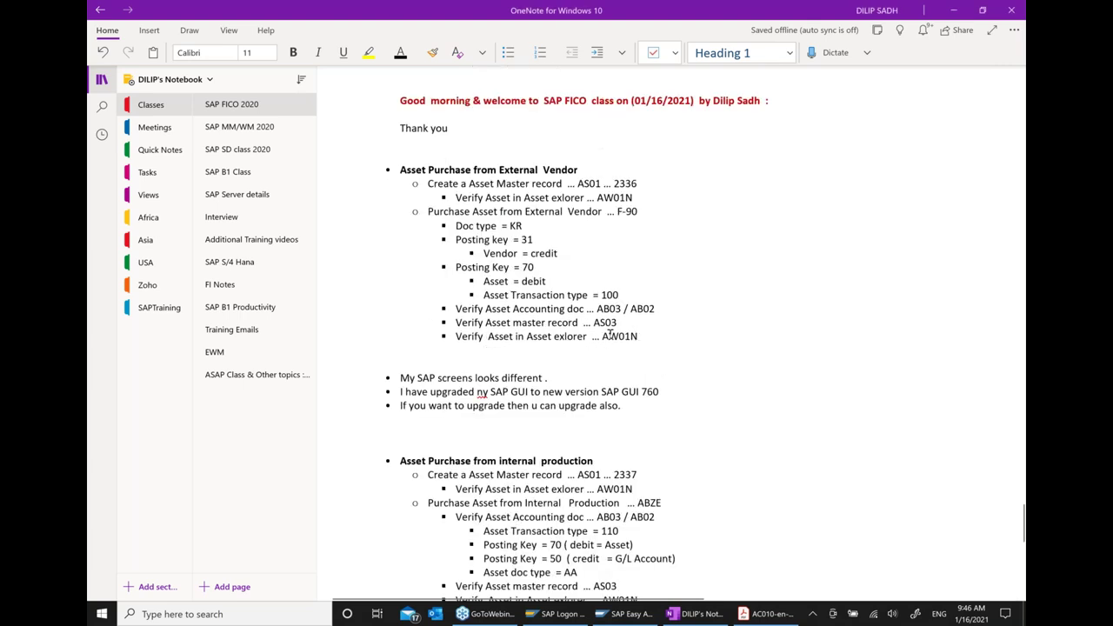
drag(638, 336, 630, 336)
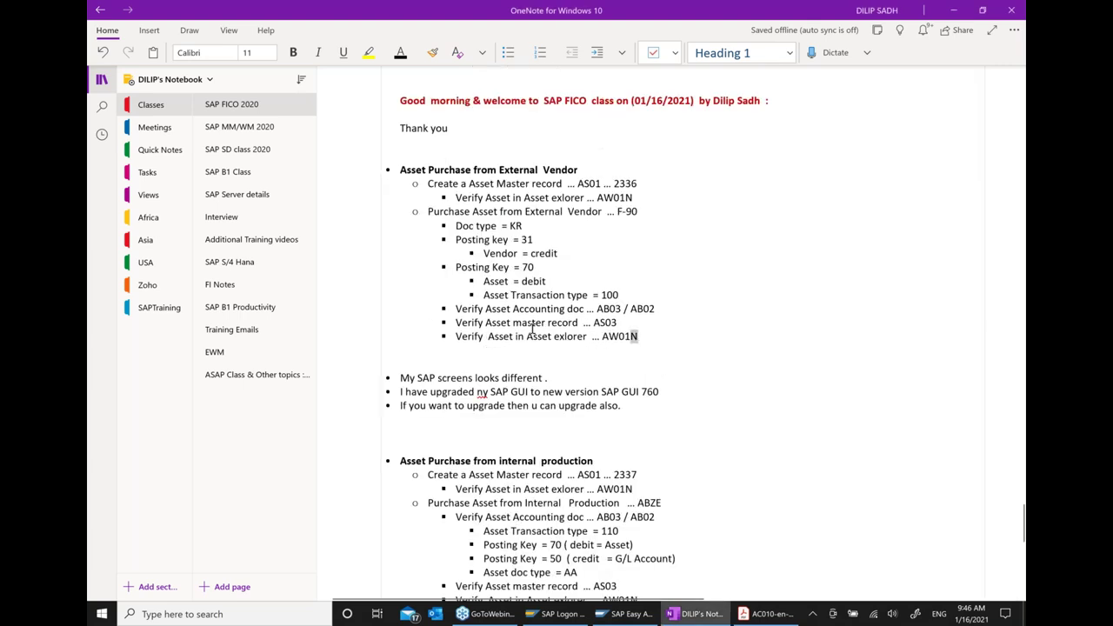
click(640, 350)
drag(640, 351, 378, 177)
key(ctrl+c)
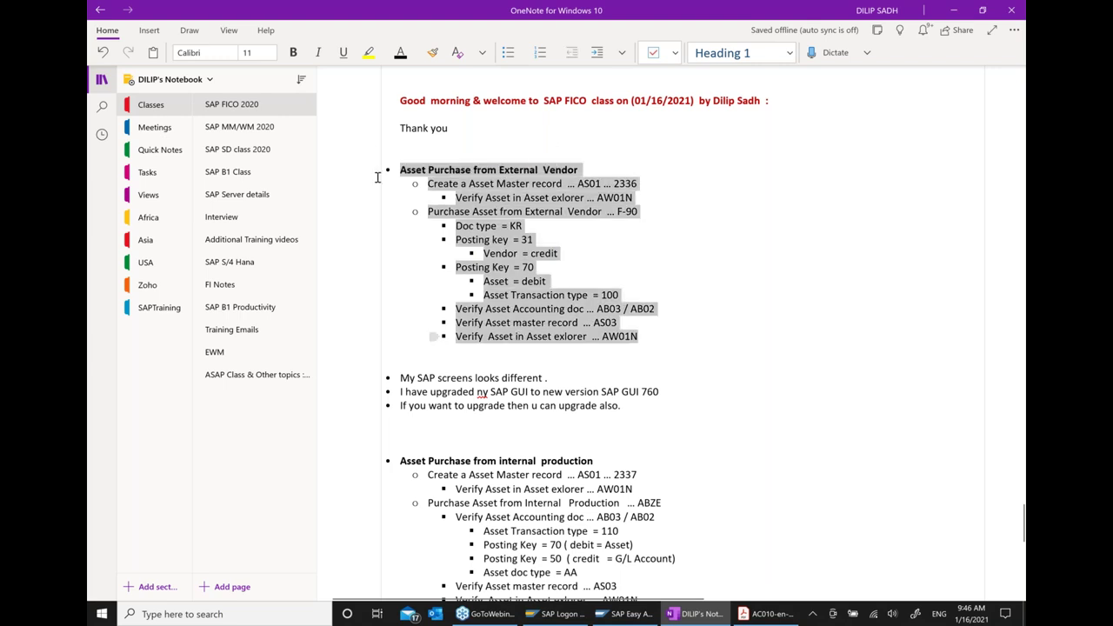
scroll(495, 267, down, 4)
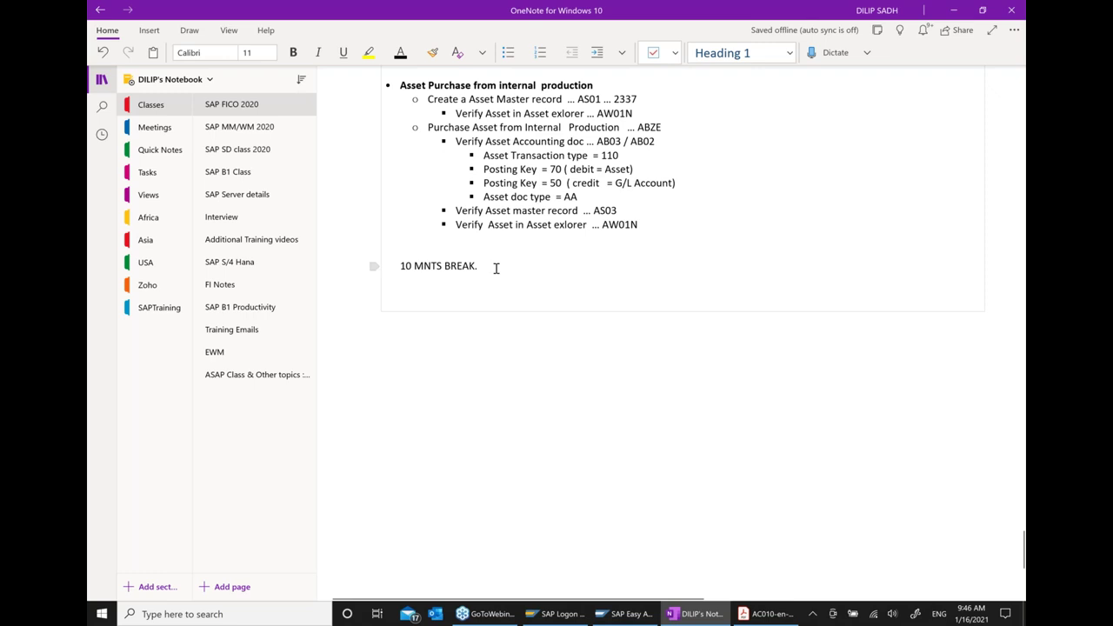
Paste the copied "Asset Purchase from External Vendor" outline below the "10 MNTS BREAK." line.
click(568, 281)
key(Return)
key(Return)
key(ctrl+v)
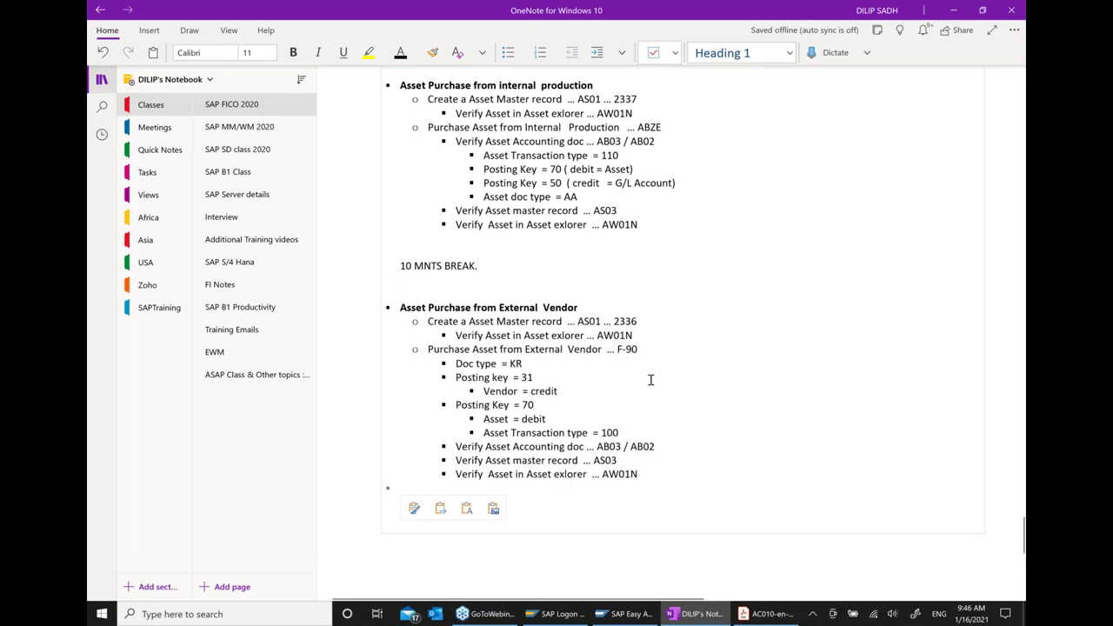
Append "WITH CREDIT MEMO" to the pasted external vendor purchase heading.
click(579, 309)
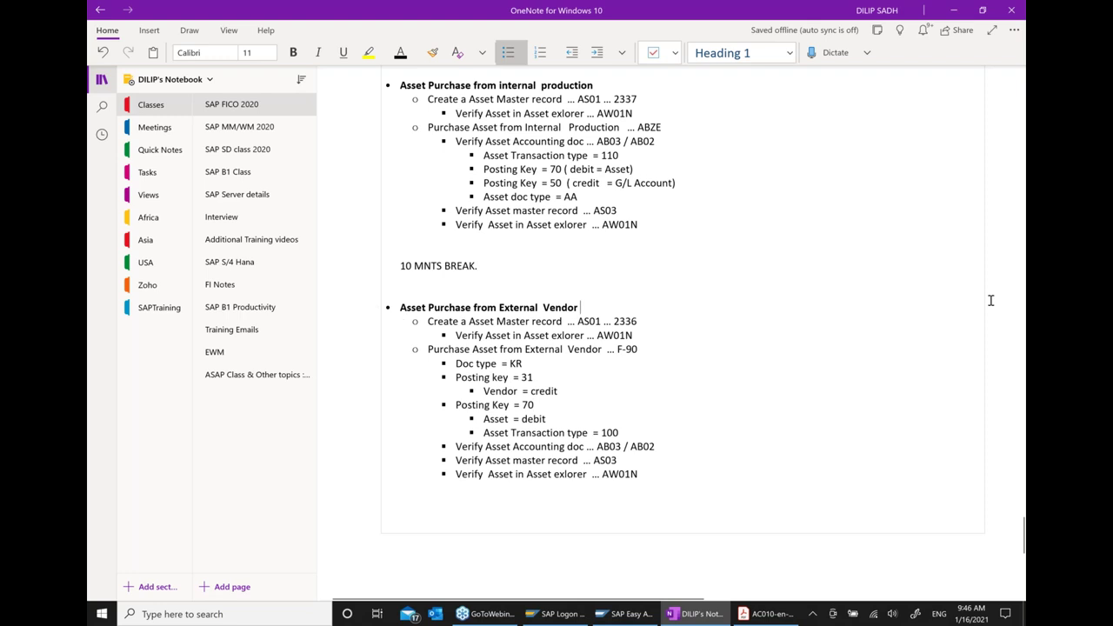
text(WITH CRE)
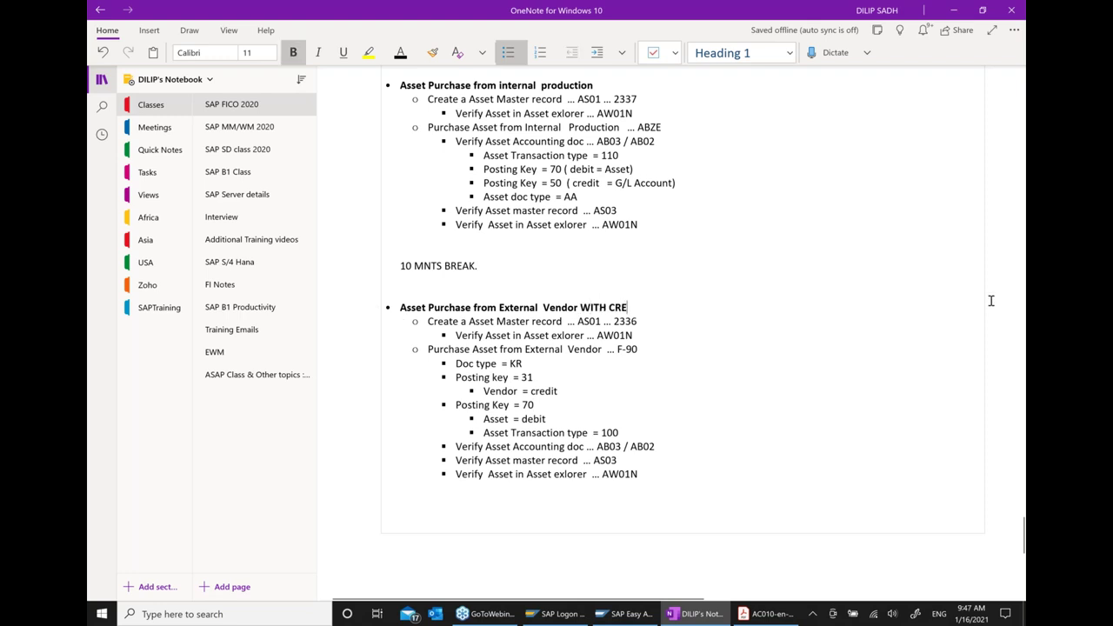
text(DIT MEMO)
Delete the asset number after AS01 in the pasted outline's asset master record line.
click(717, 327)
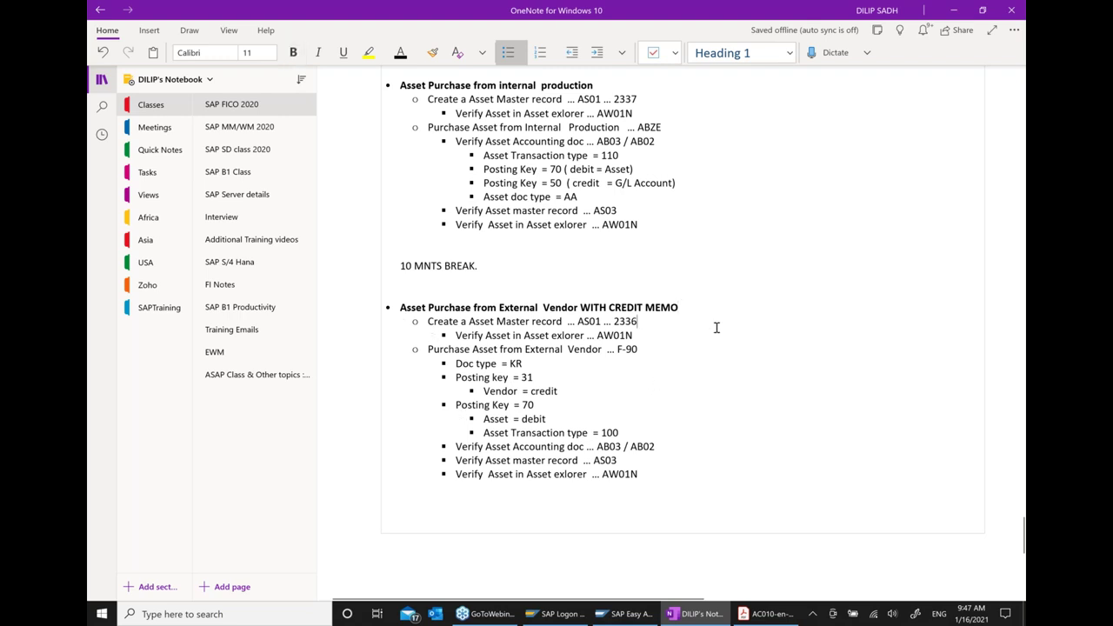
key(BackSpace)
key(BackSpace)
key(BackSpace)
key(BackSpace)
Add a second-level bullet at the end of the pasted outline about posting a credit memo for the asset.
click(656, 477)
key(Return)
key(shift+Tab)
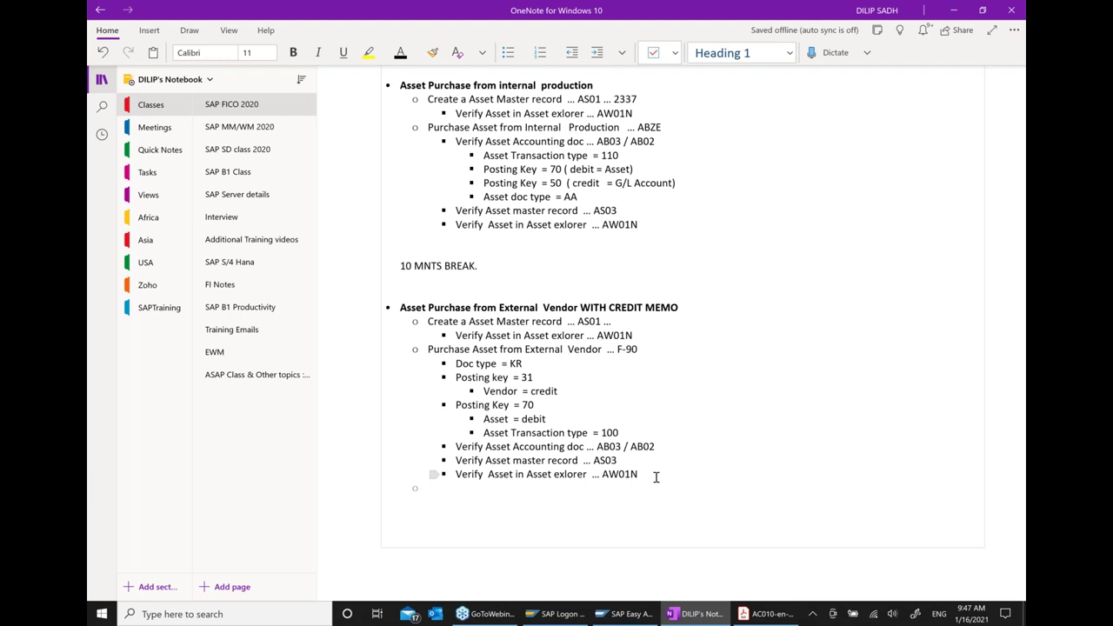
text(o)
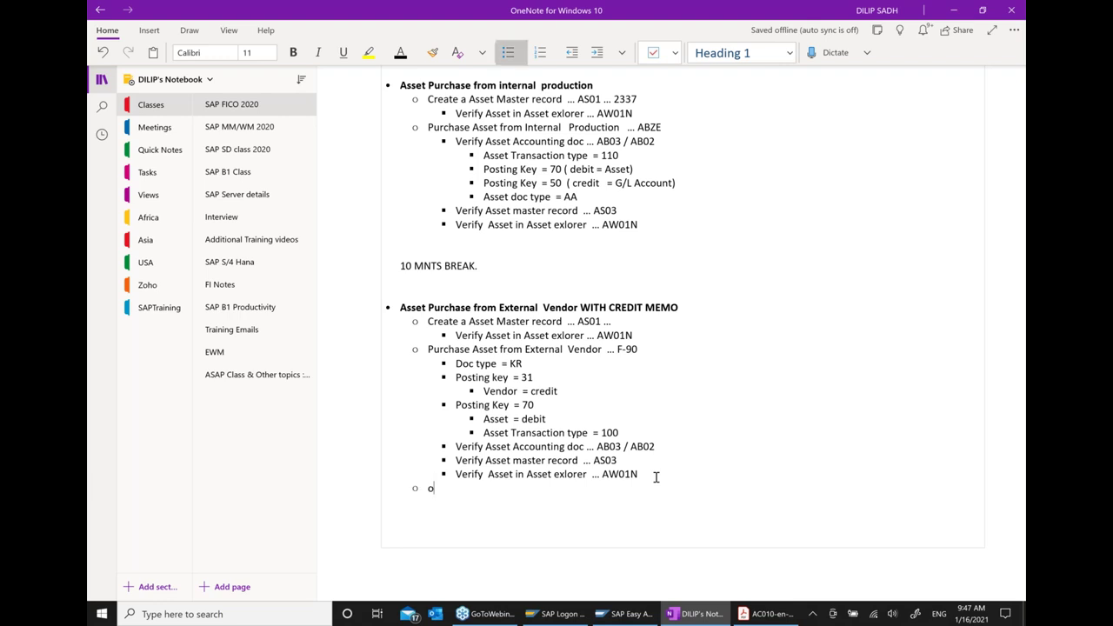
key(BackSpace)
text(pOST Credit memo f)
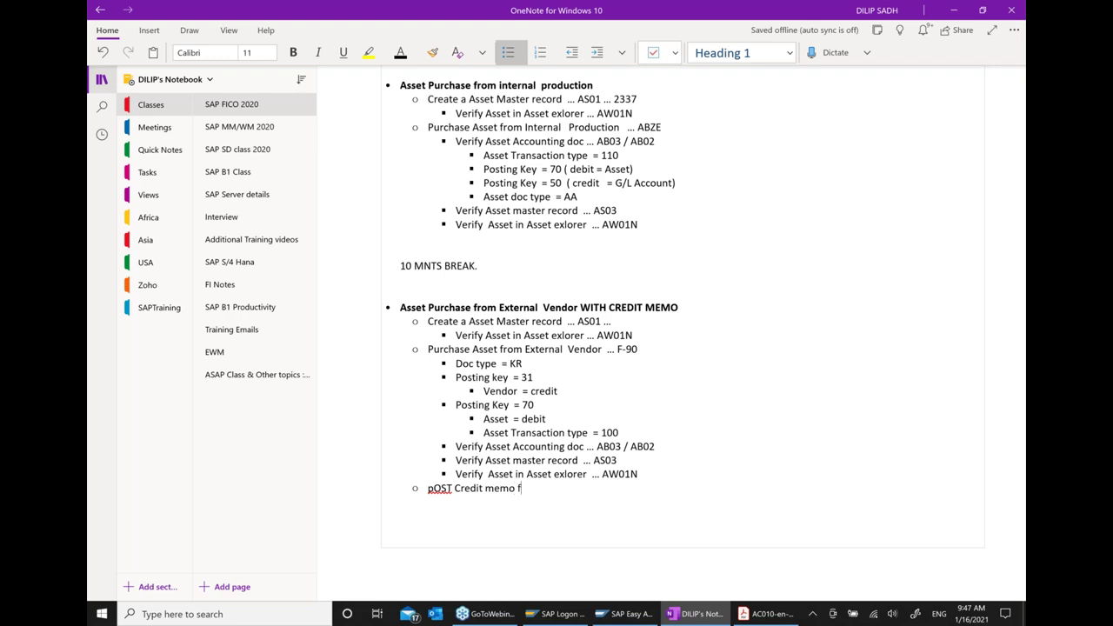
text(or Asset)
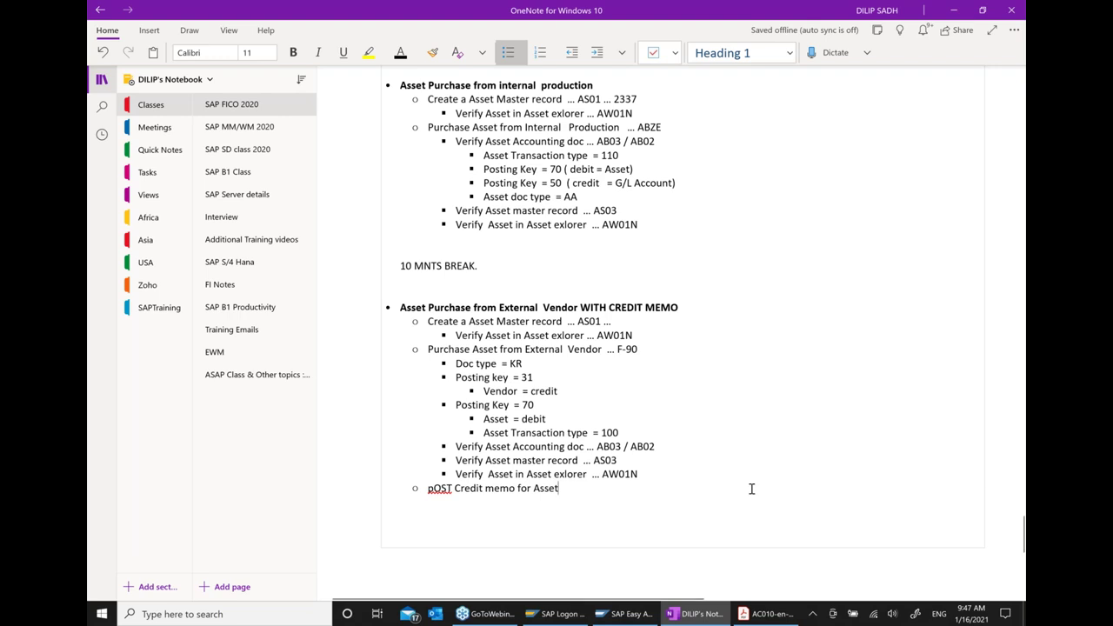
Correct the first word of the new credit memo bullet to "Post".
scroll(752, 488, down, 1)
right_click(437, 394)
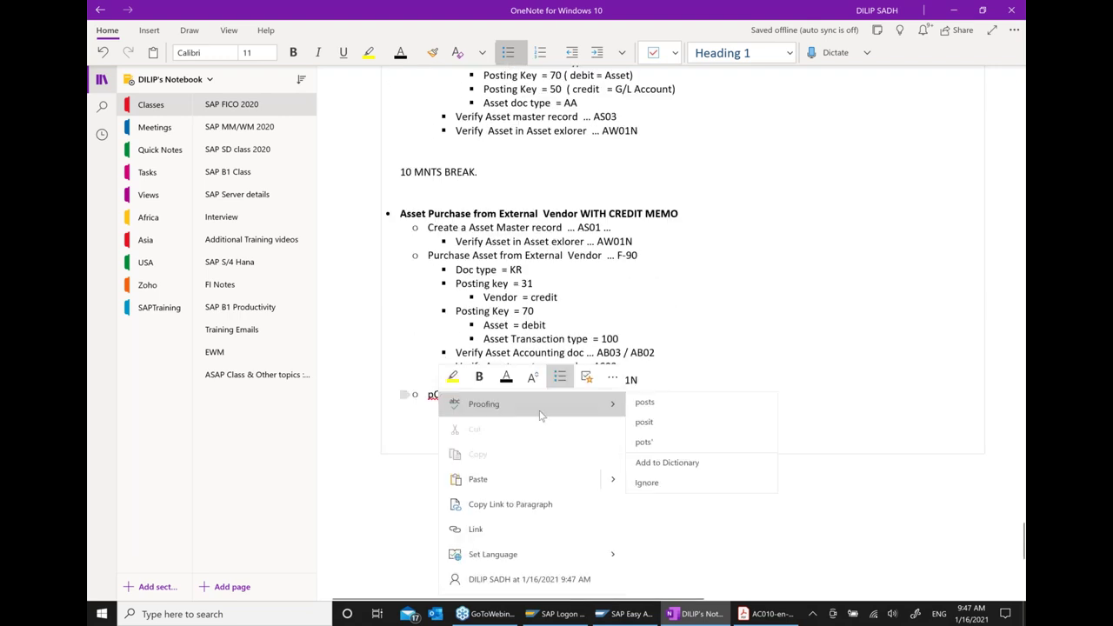
click(645, 402)
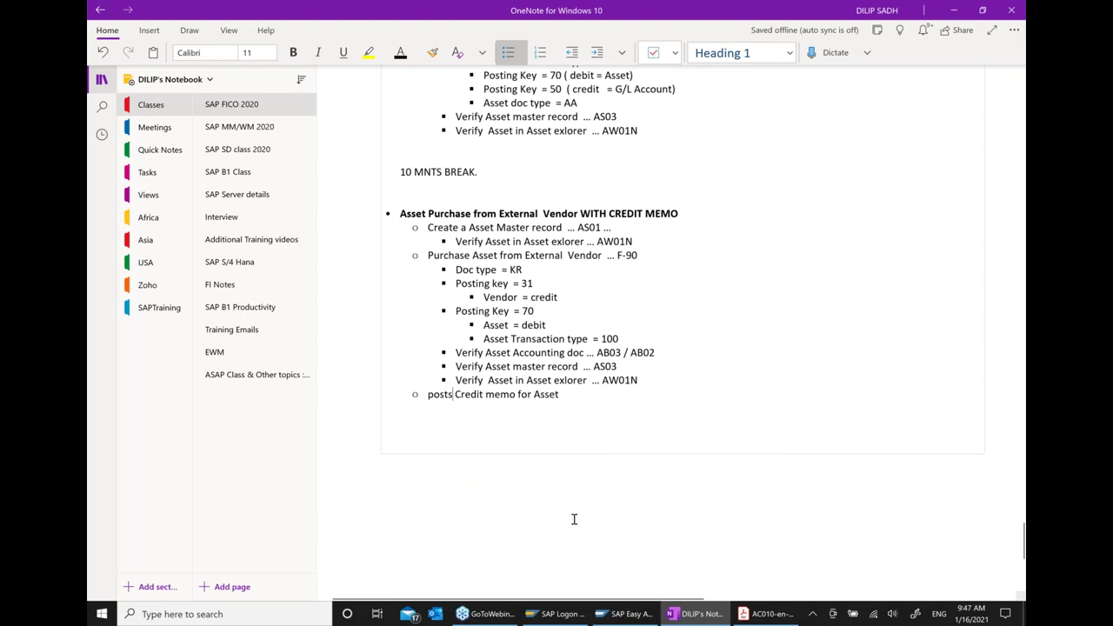
key(BackSpace)
key(BackSpace)
key(BackSpace)
key(BackSpace)
key(BackSpace)
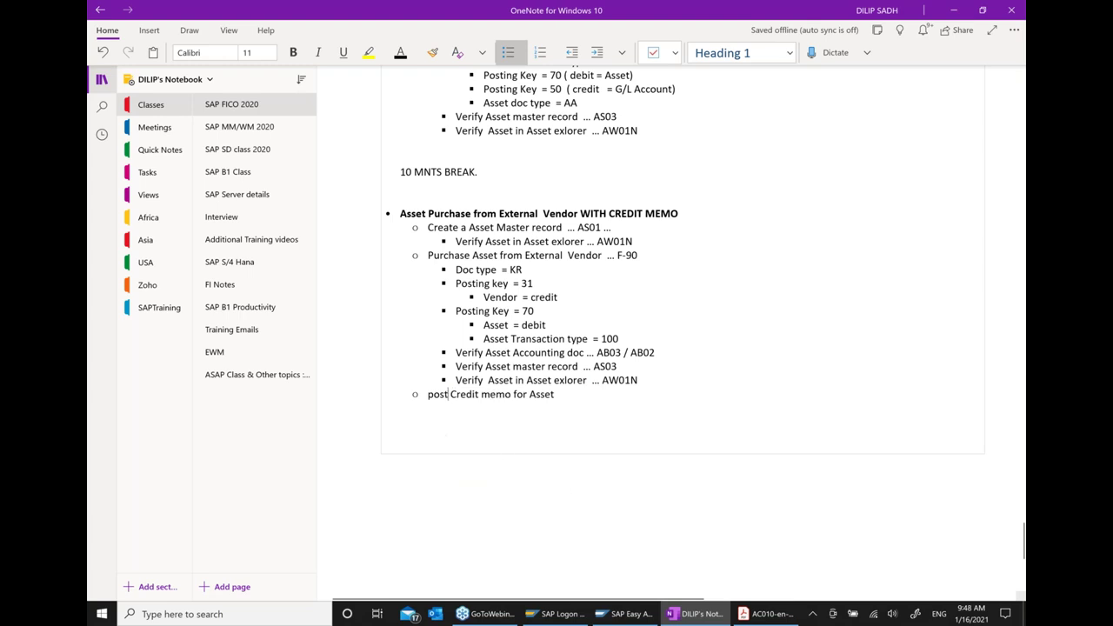
text(Post)
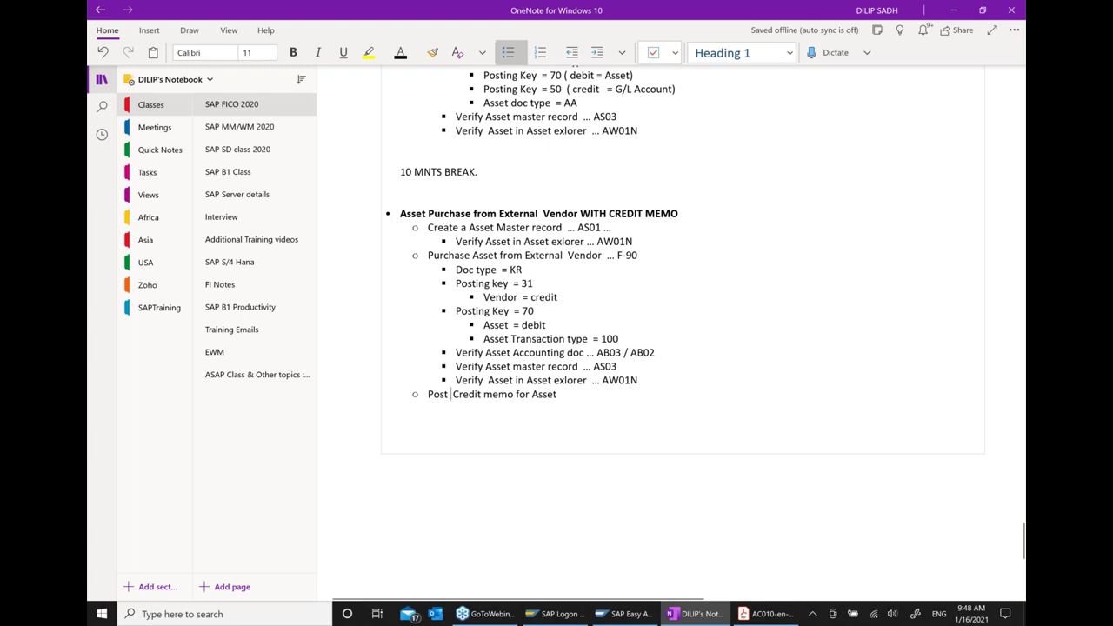
Switch to SAP Easy Access and start asset creation with AS01.
click(631, 613)
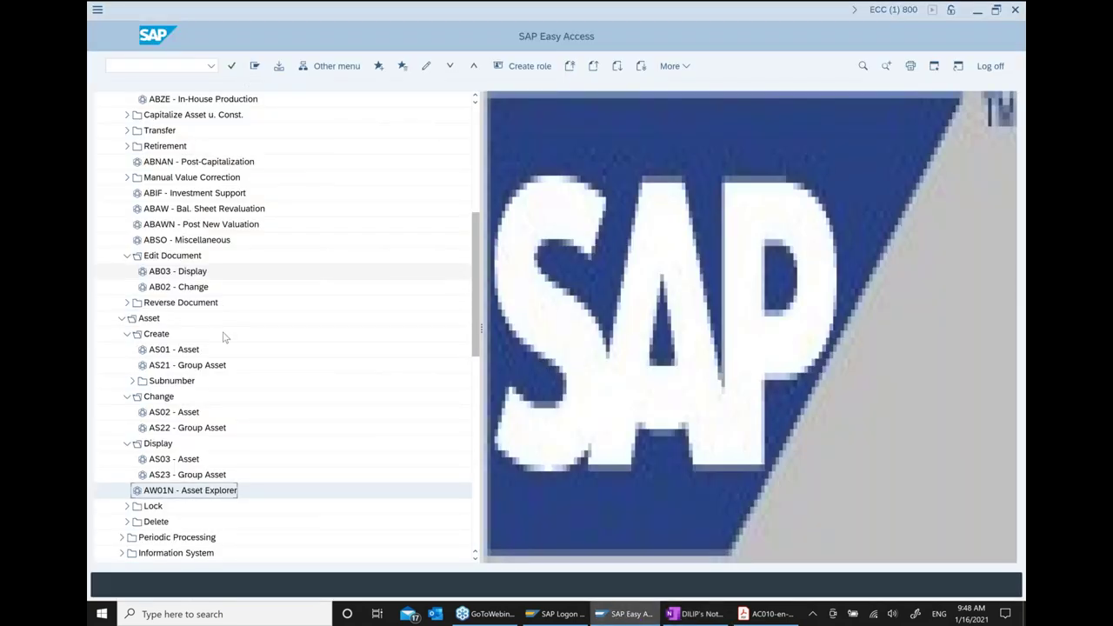
double_click(178, 351)
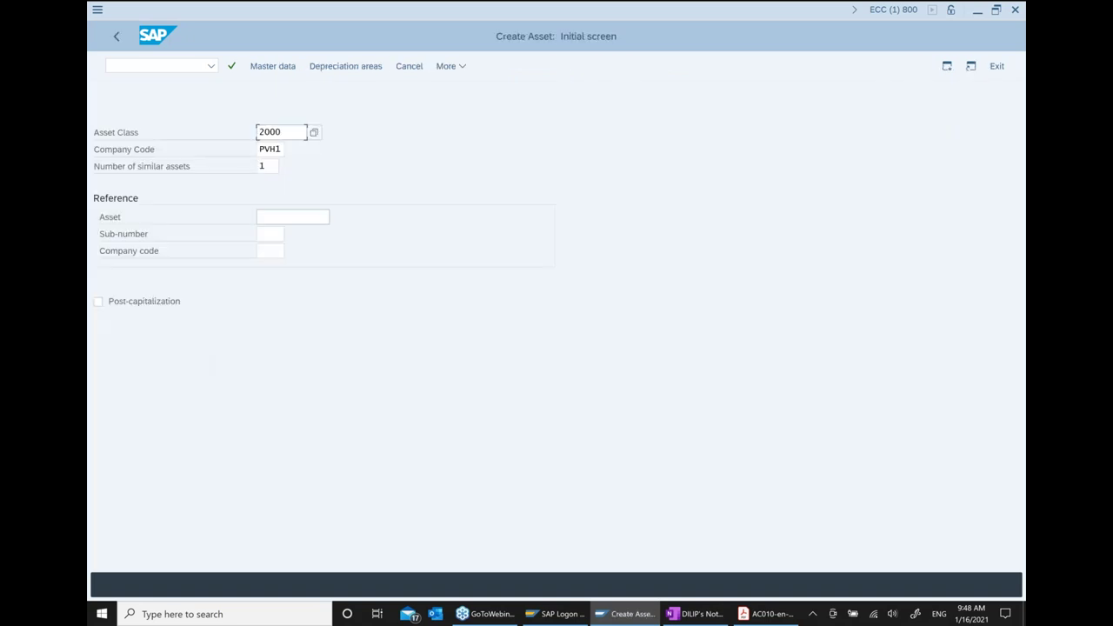
click(324, 217)
click(336, 217)
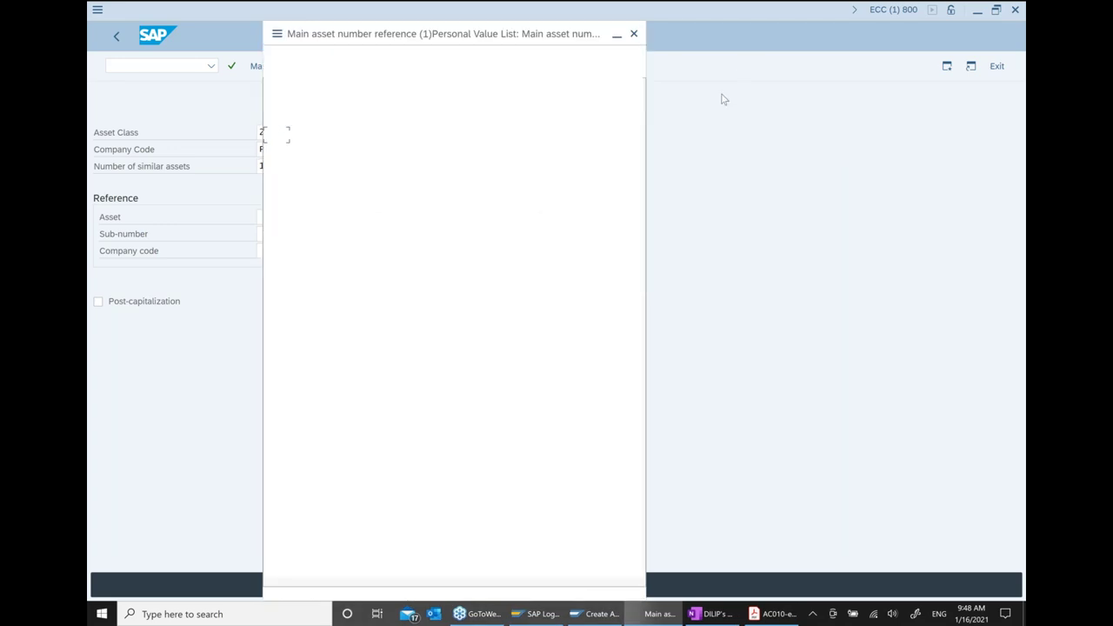
click(633, 33)
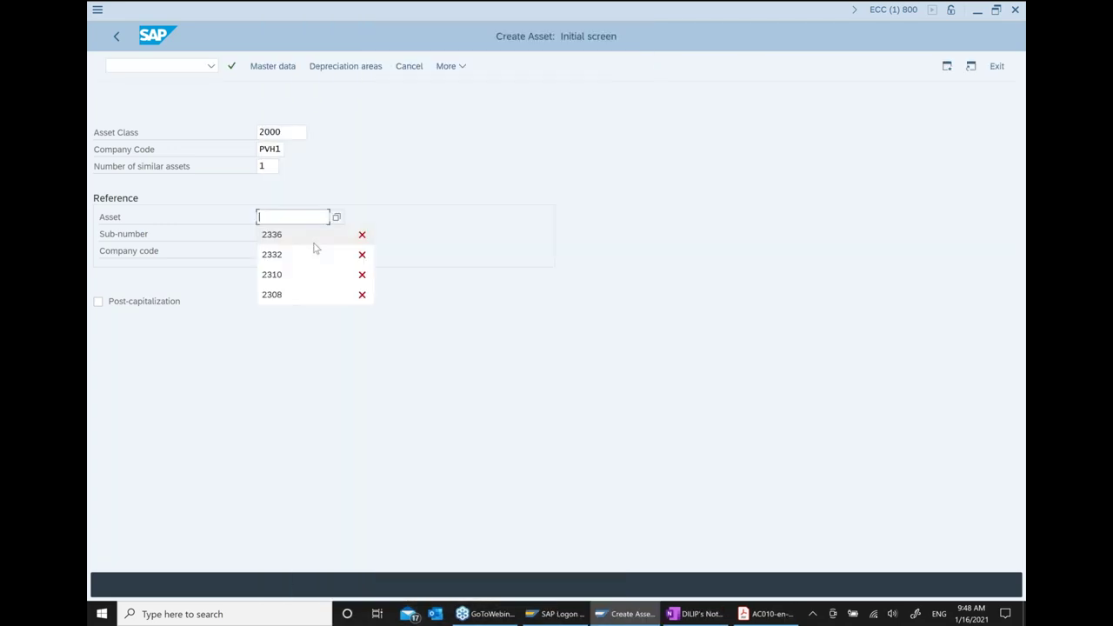
key(Return)
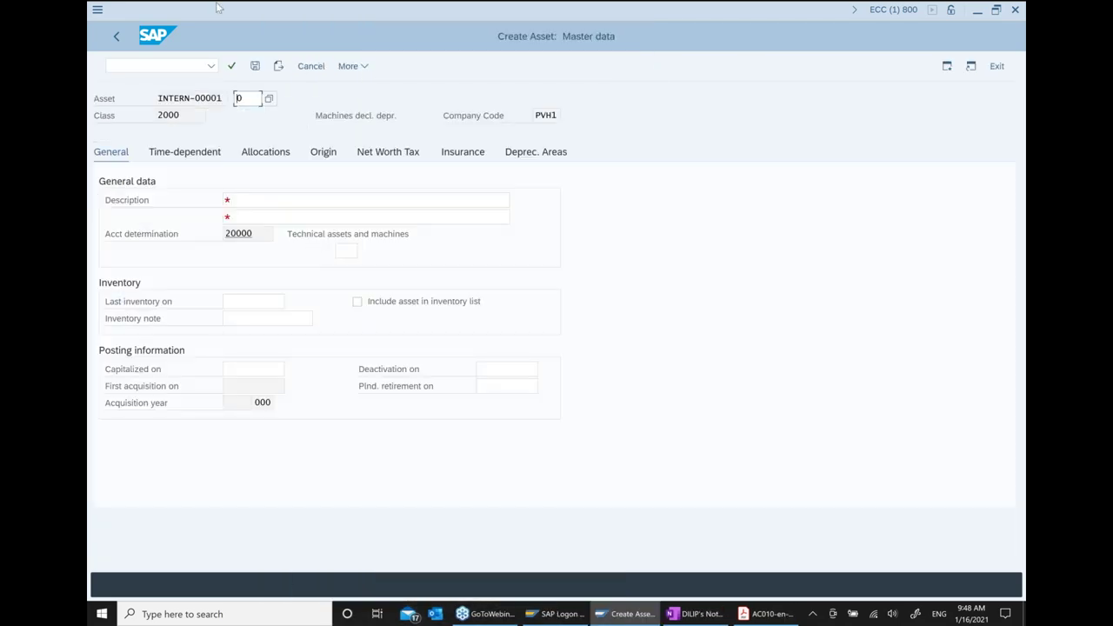
click(110, 38)
click(998, 66)
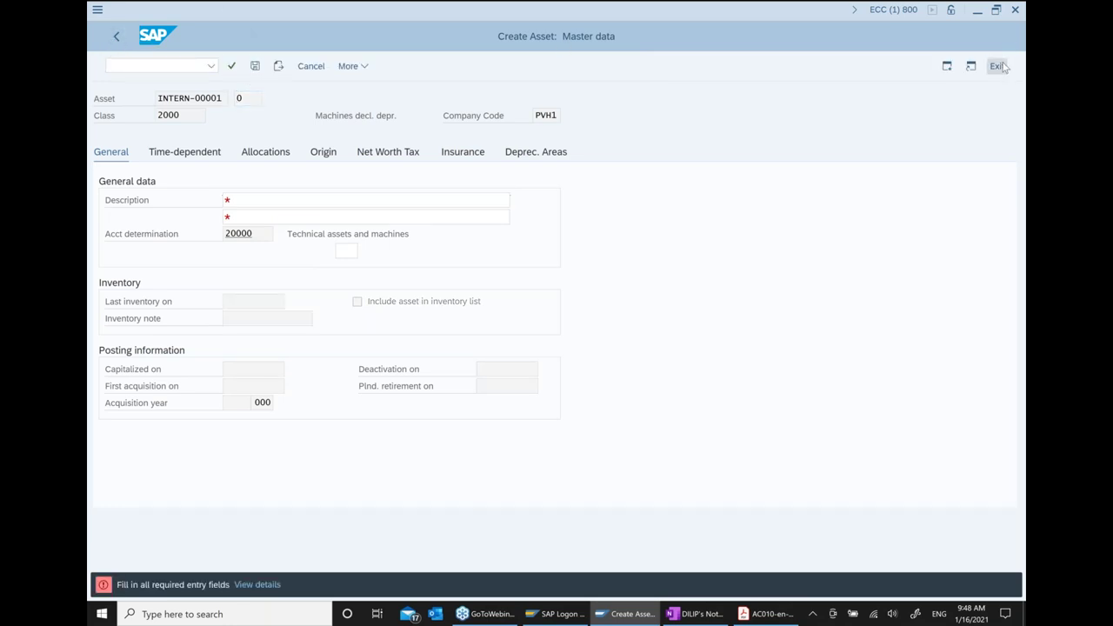
click(380, 280)
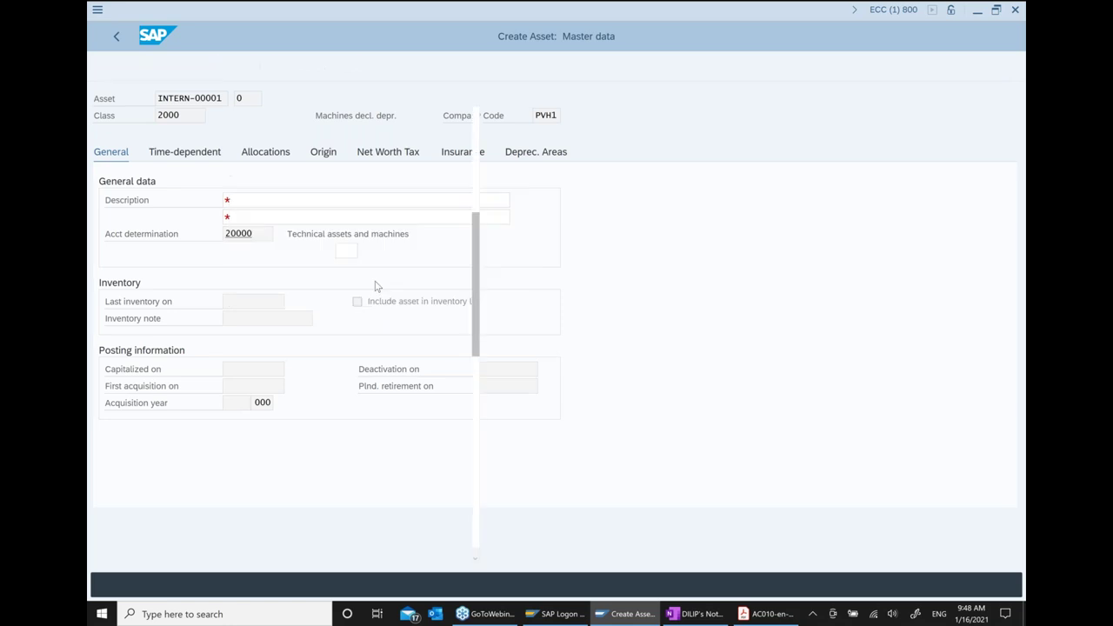
double_click(199, 348)
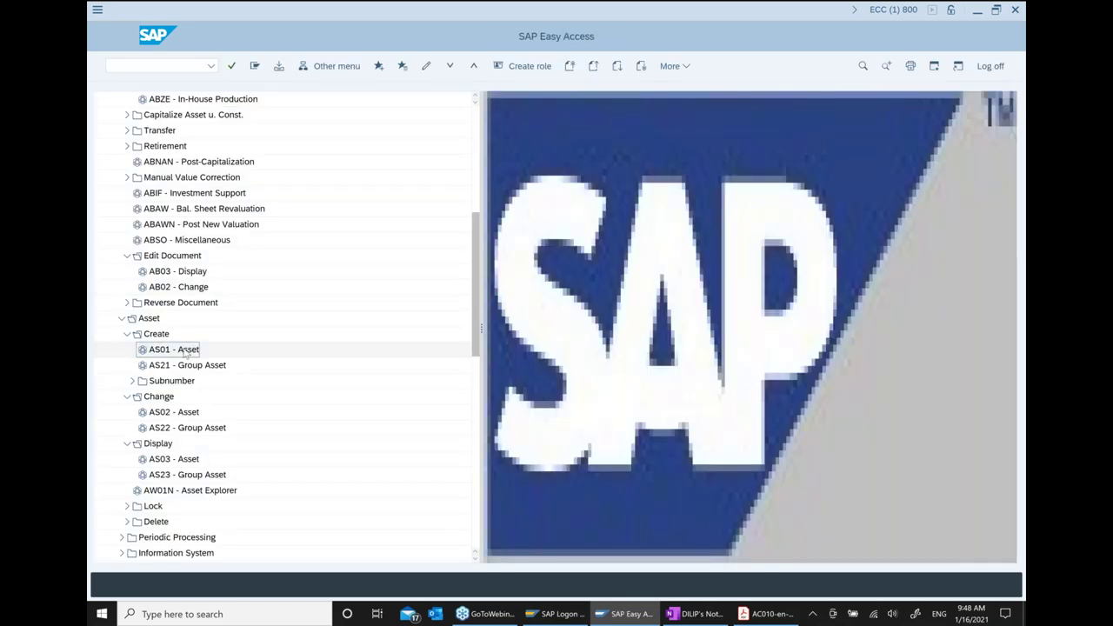
Start a class 2000 asset in company code PVH1, using asset 2336 and its company code as reference.
click(325, 220)
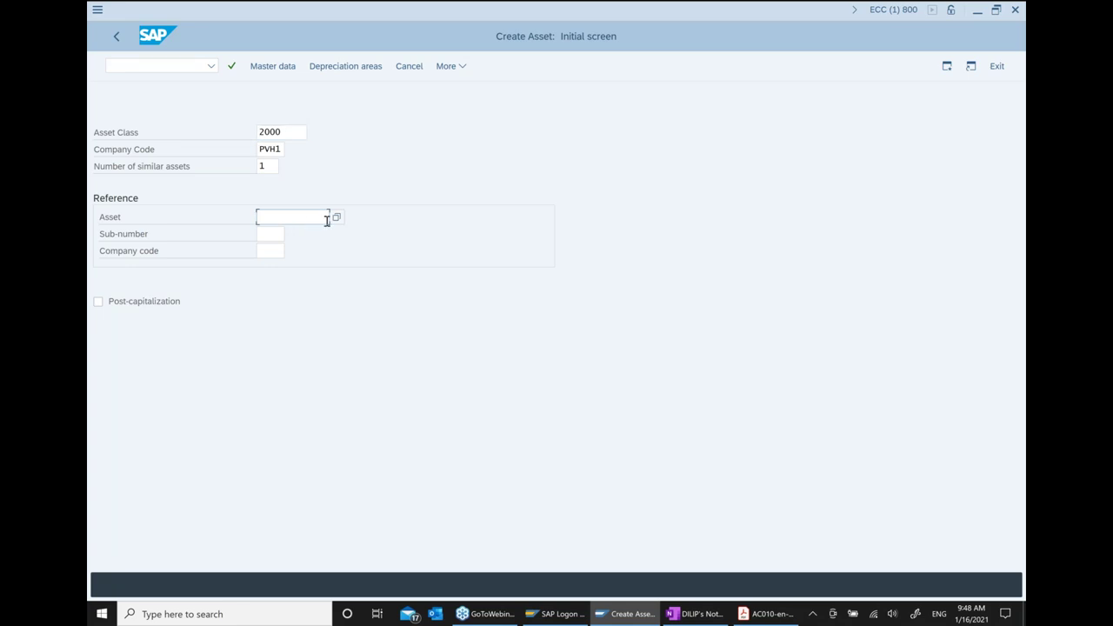
click(270, 250)
key(Down)
key(Return)
click(327, 217)
key(Down)
key(Return)
key(Return)
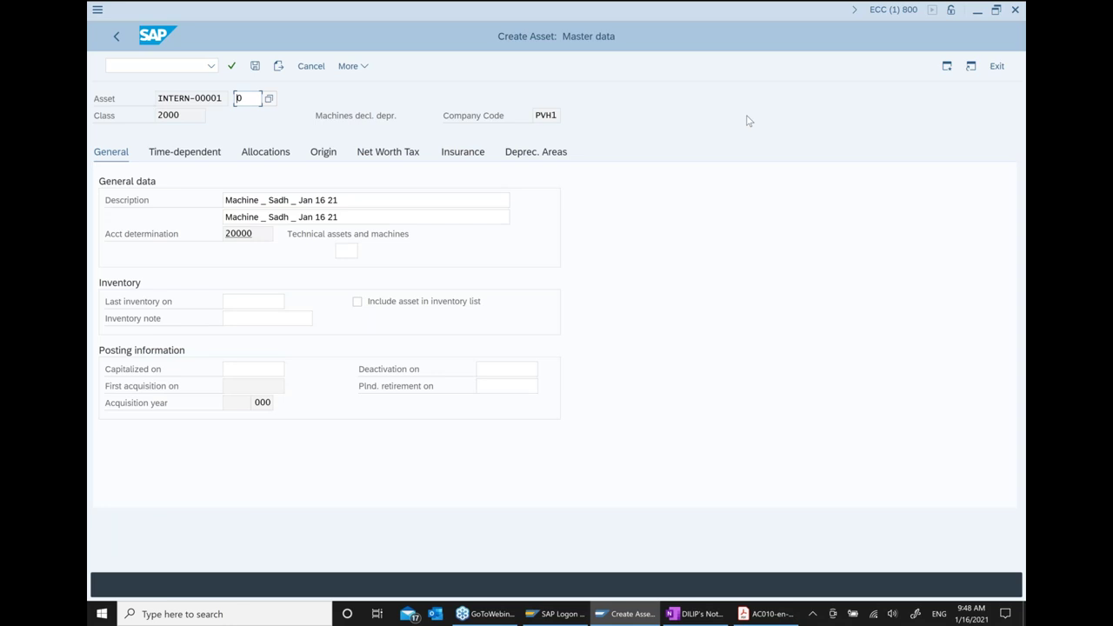
Append "bb" to both description lines of the new asset, save it and leave asset creation.
click(396, 198)
text(bb)
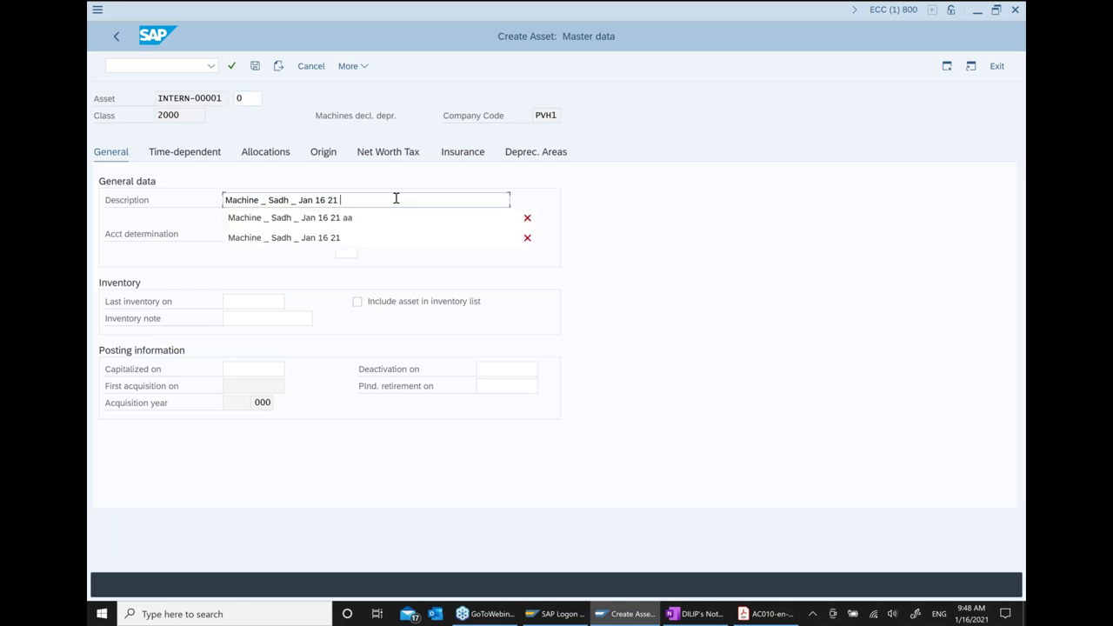
click(373, 217)
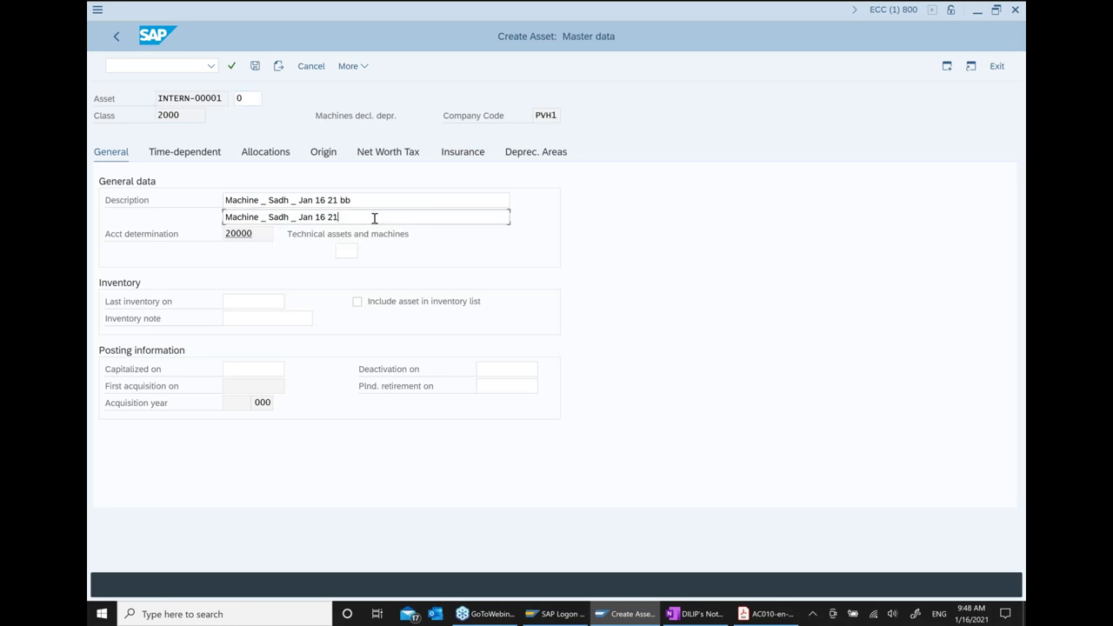
text(n)
key(BackSpace)
text(bb)
key(Return)
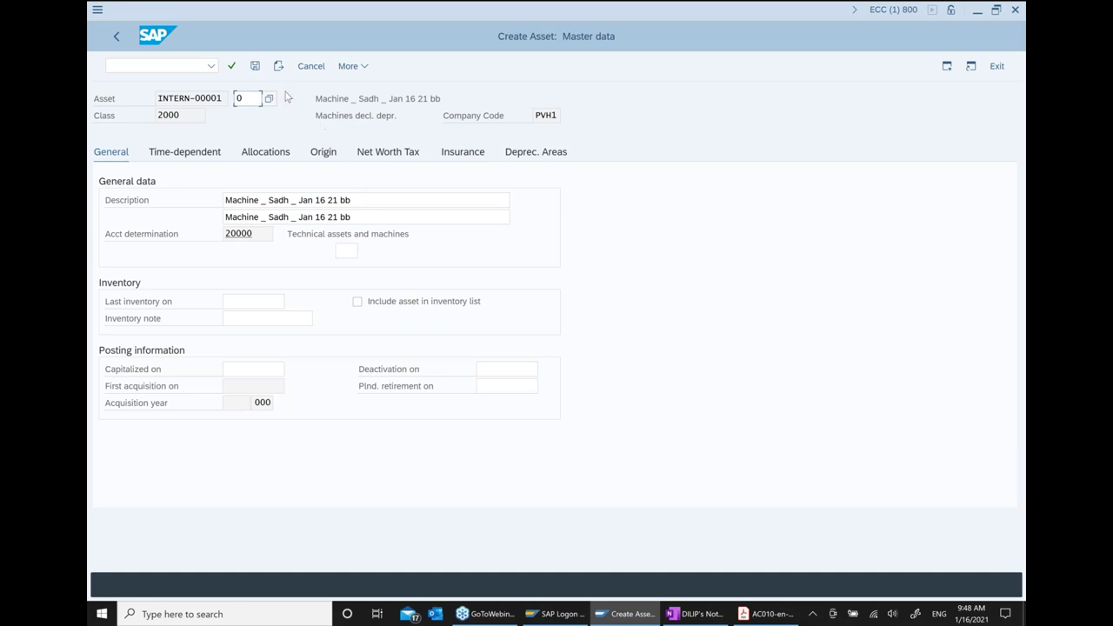
click(256, 67)
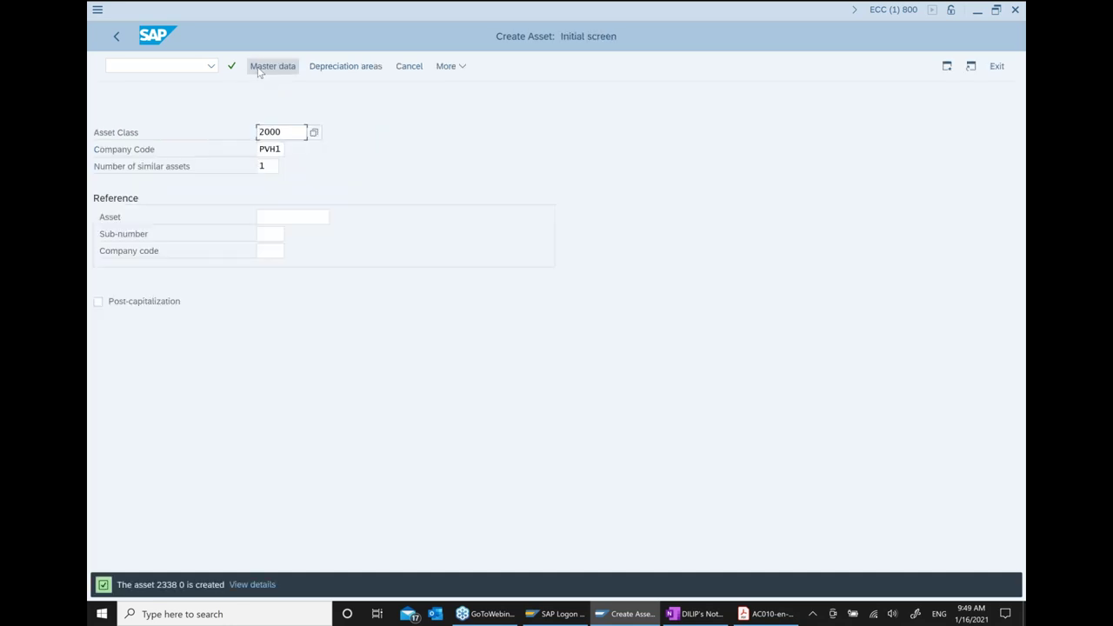
click(117, 37)
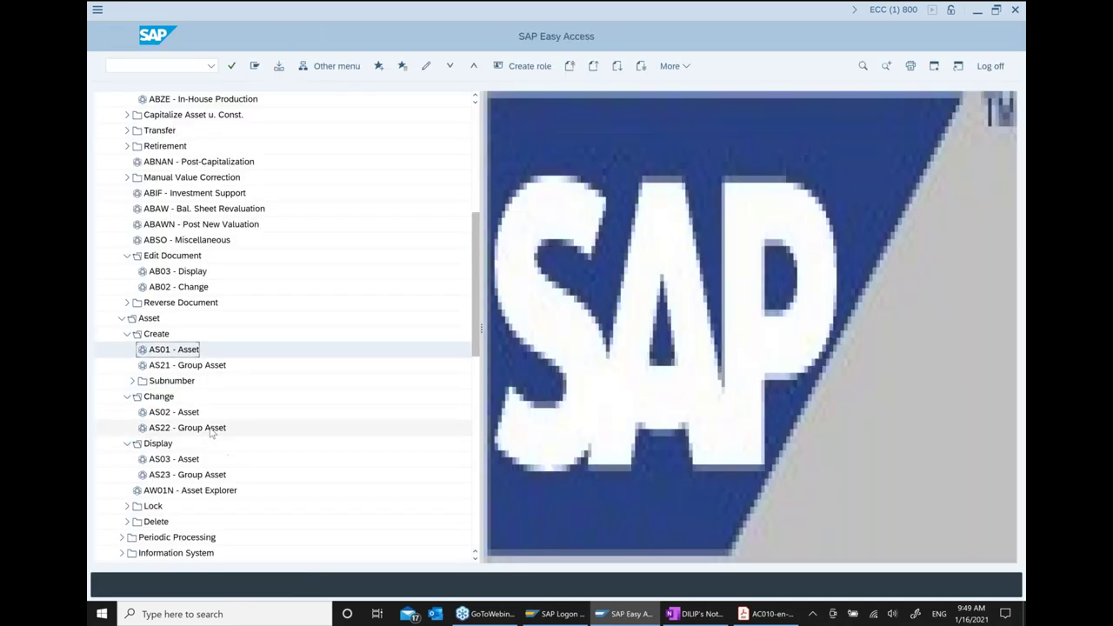
Open the AS03 asset display and record asset number 2338 after AS01 in the OneNote credit memo outline.
click(195, 459)
double_click(195, 459)
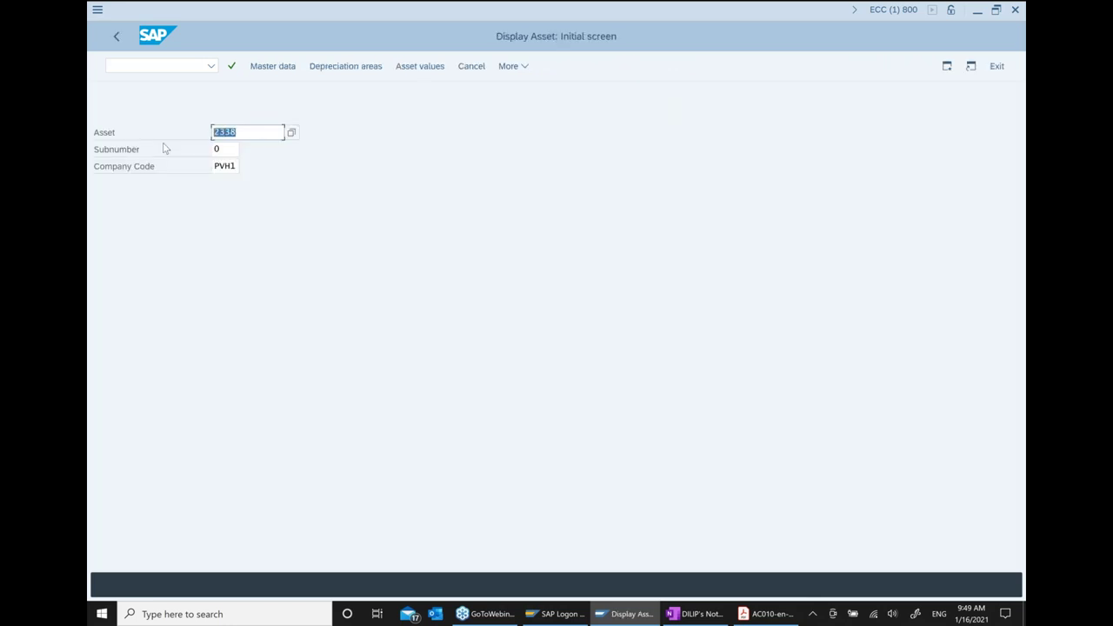
click(693, 615)
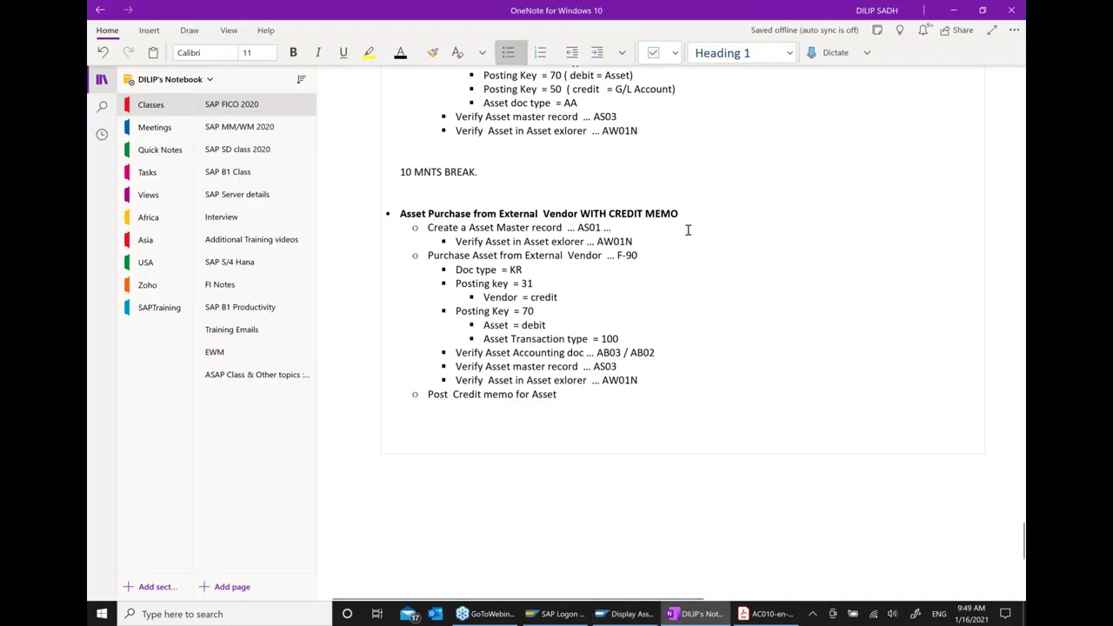
text(2338)
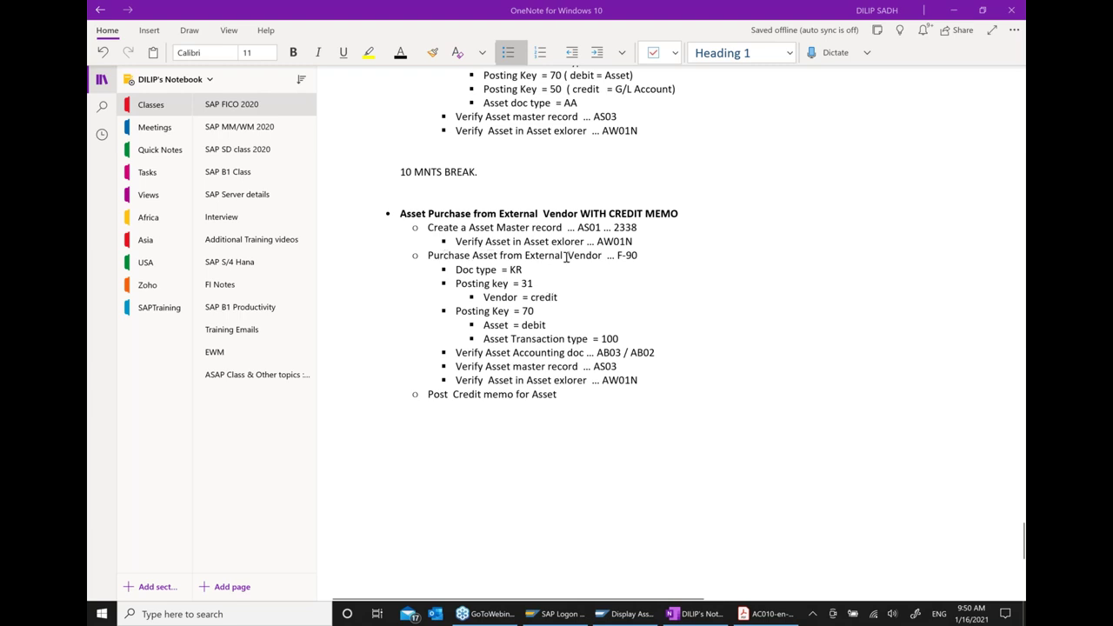
Return to SAP, leave the asset display and open the F-90 external acquisition with vendor.
click(624, 614)
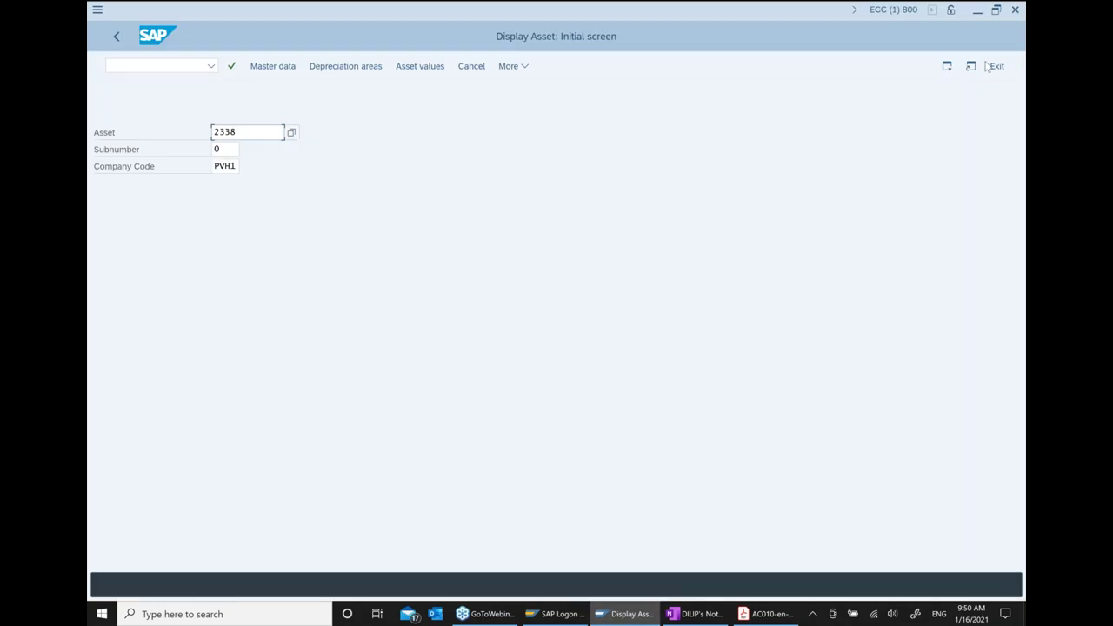
click(116, 37)
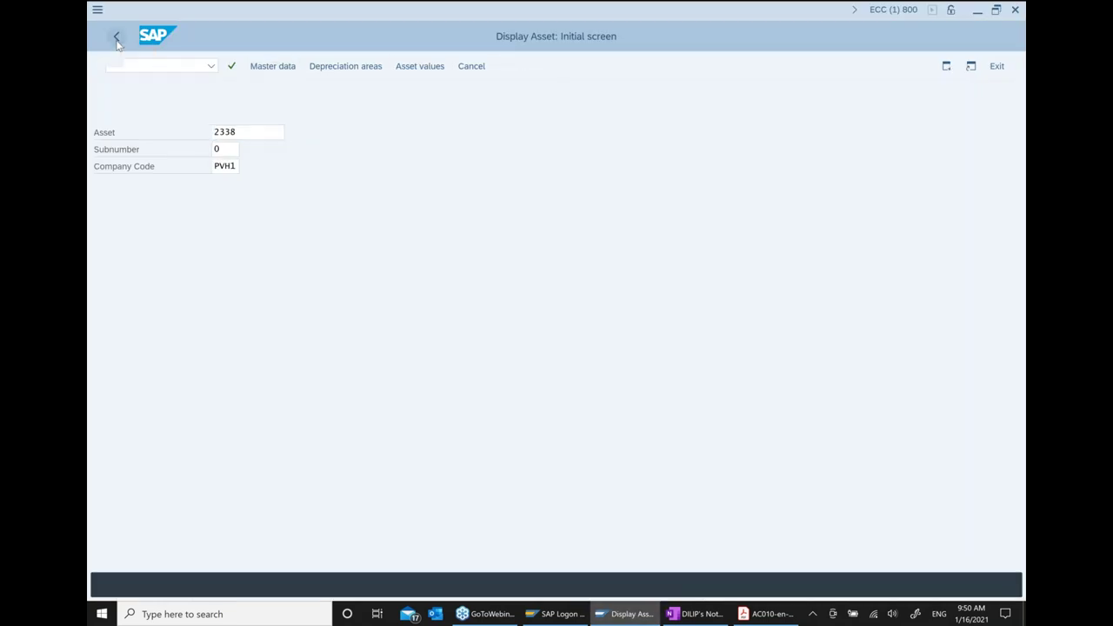
scroll(252, 207, up, 5)
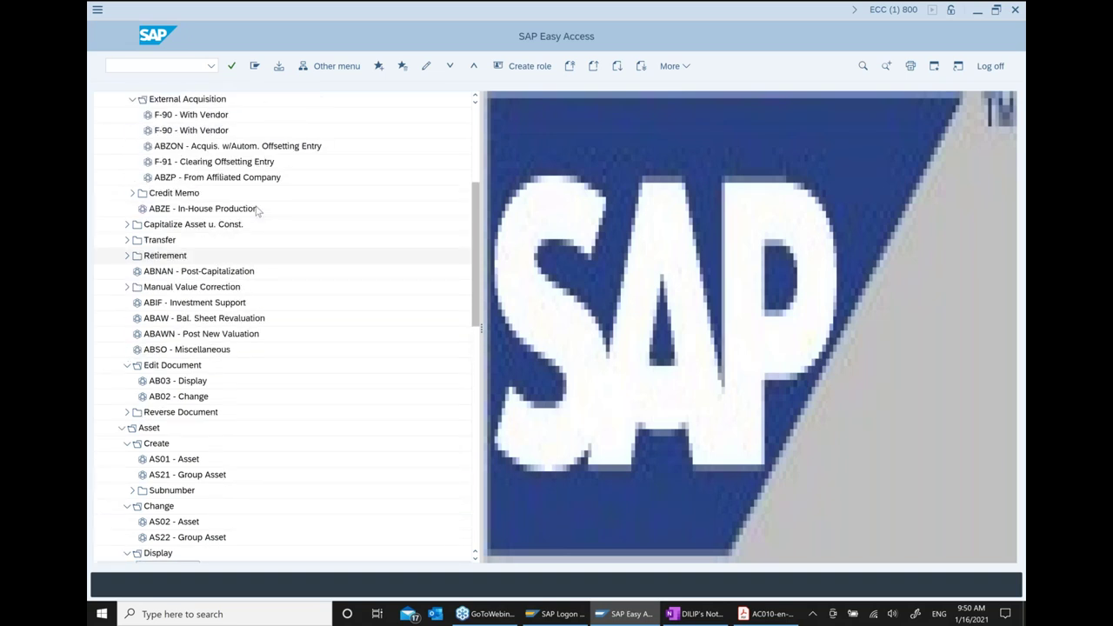
scroll(257, 210, up, 3)
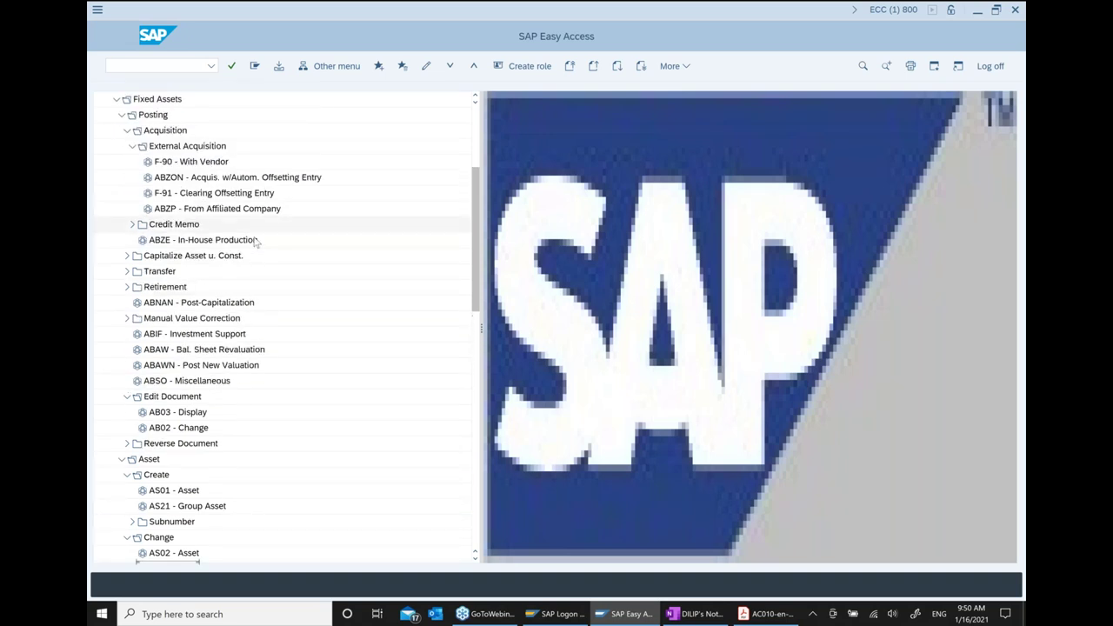
click(209, 165)
double_click(209, 165)
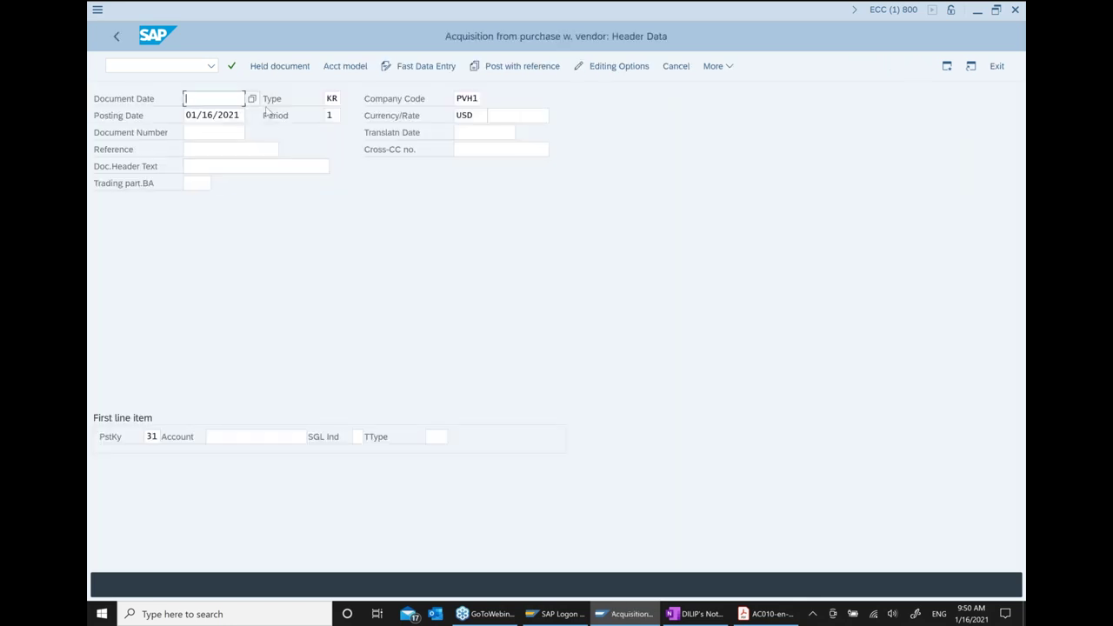
Set the acquisition's document date to 01/16/2021 and use "Machine Purchase" as both the reference and the document header text.
key(F4)
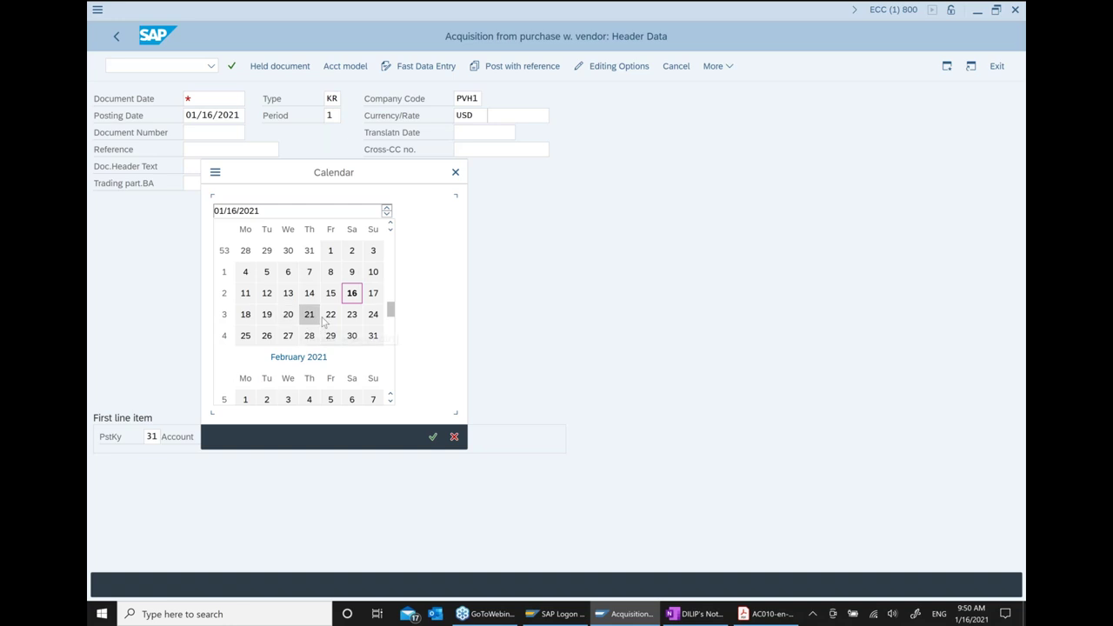
click(221, 148)
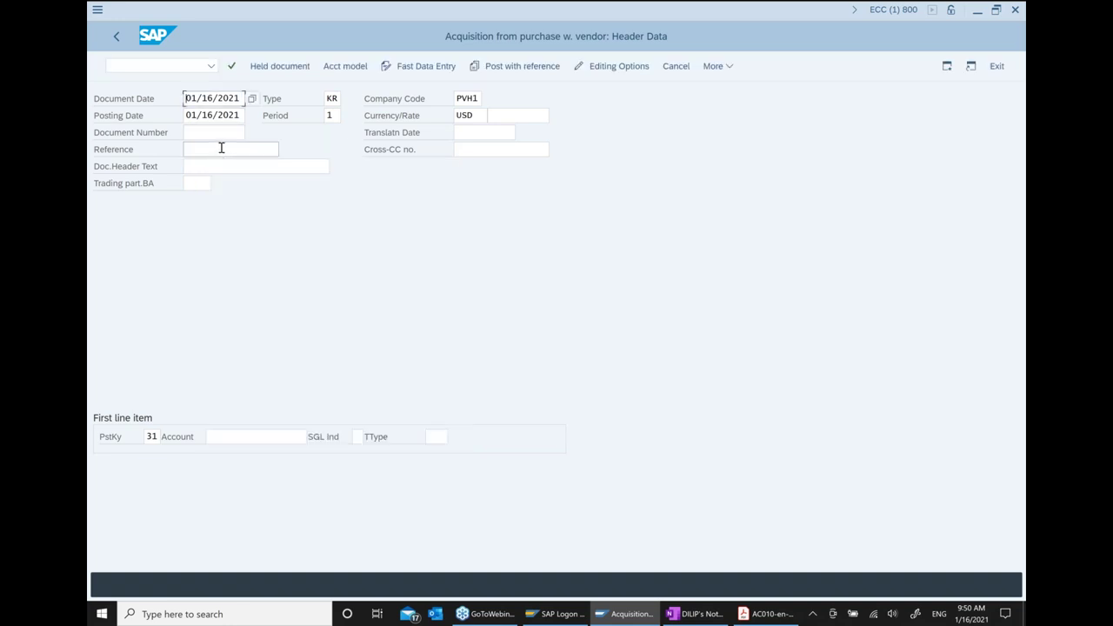
key(Down)
key(Return)
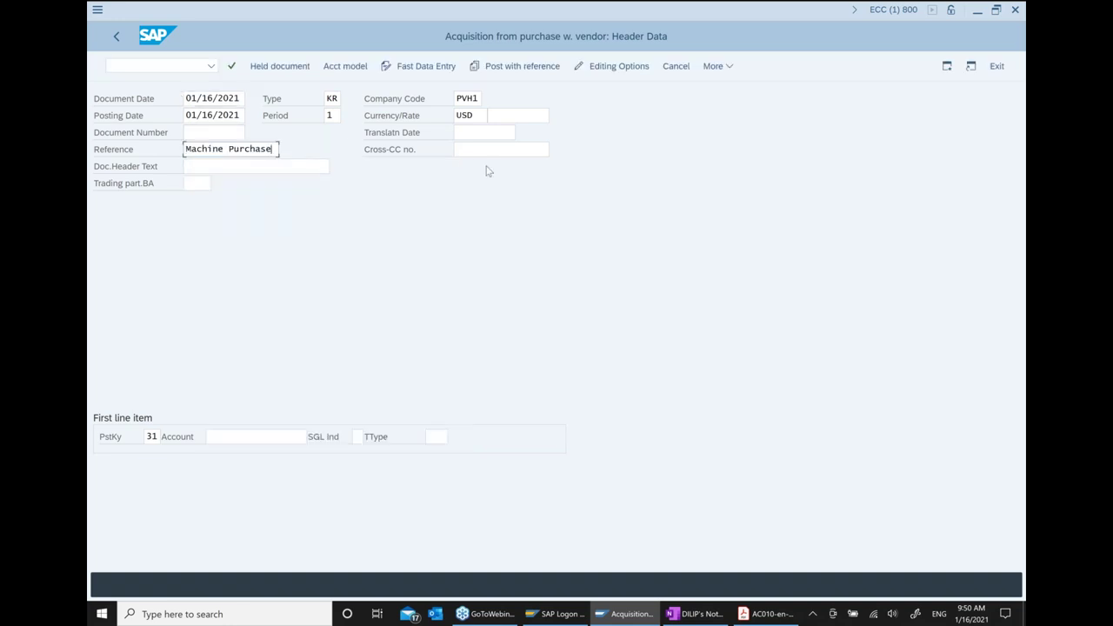
click(249, 169)
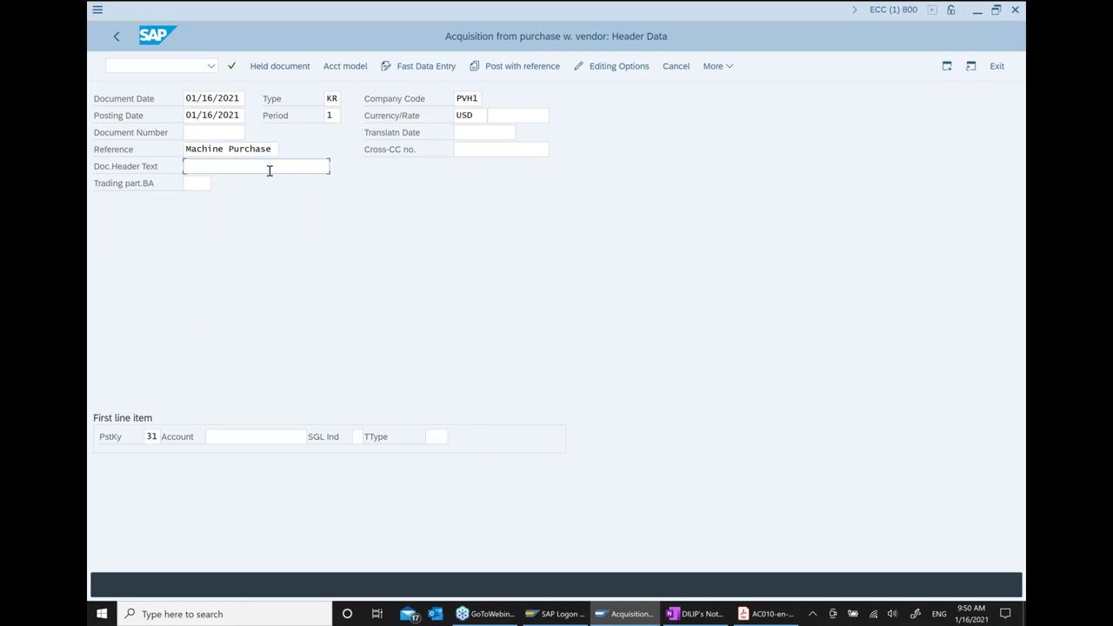
click(269, 170)
key(Down)
key(Return)
Choose the PVH External supplier as the first line item's vendor, set transaction type 100 and continue to the vendor item.
click(270, 437)
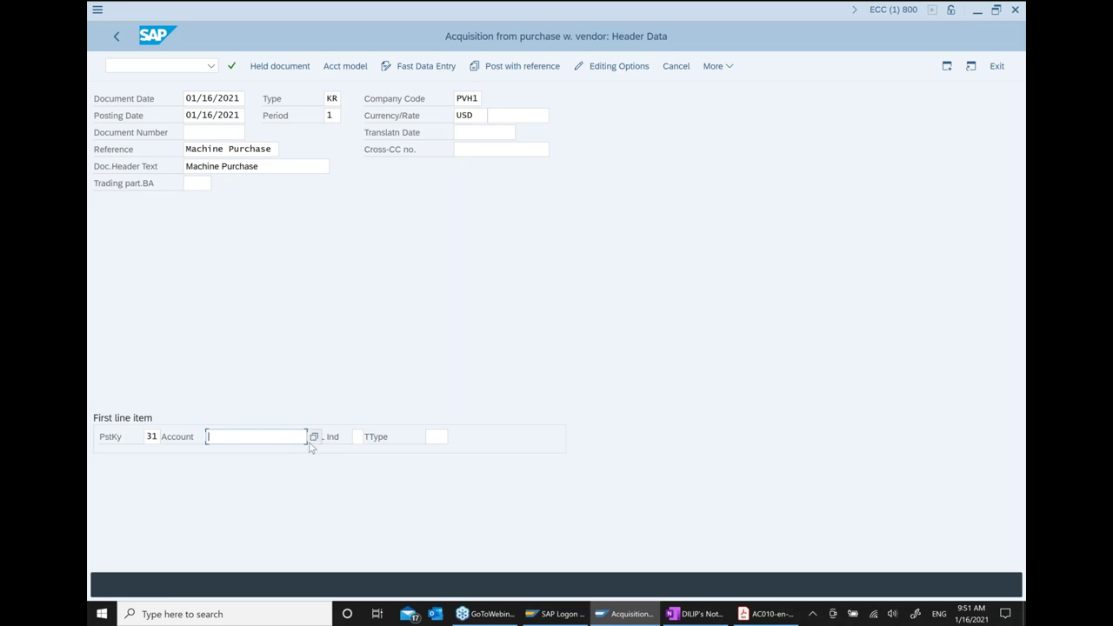
click(314, 437)
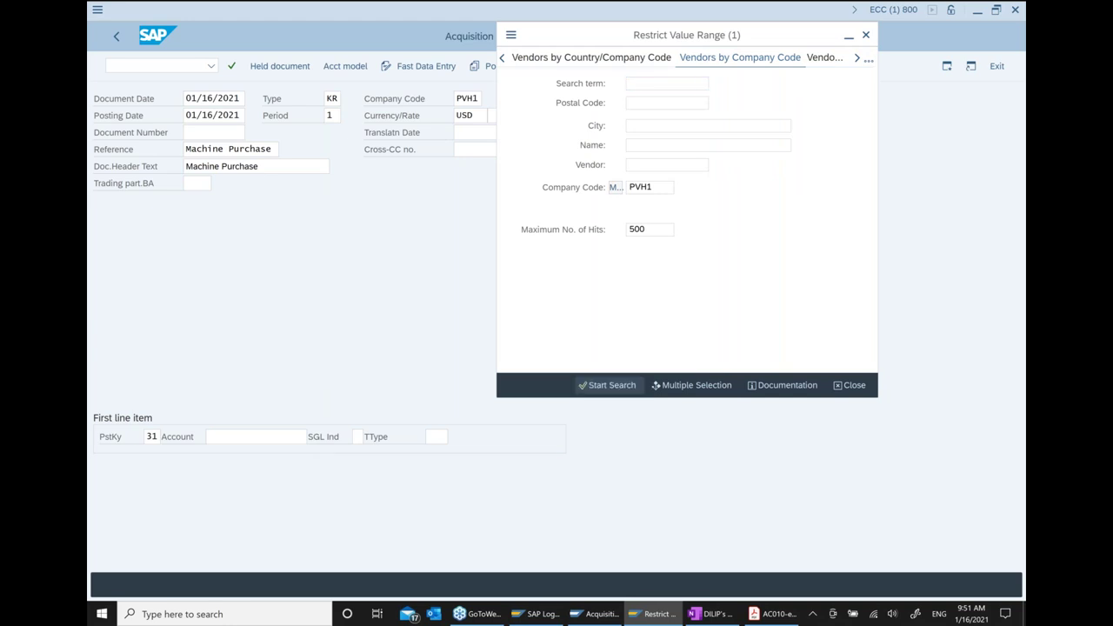
click(607, 384)
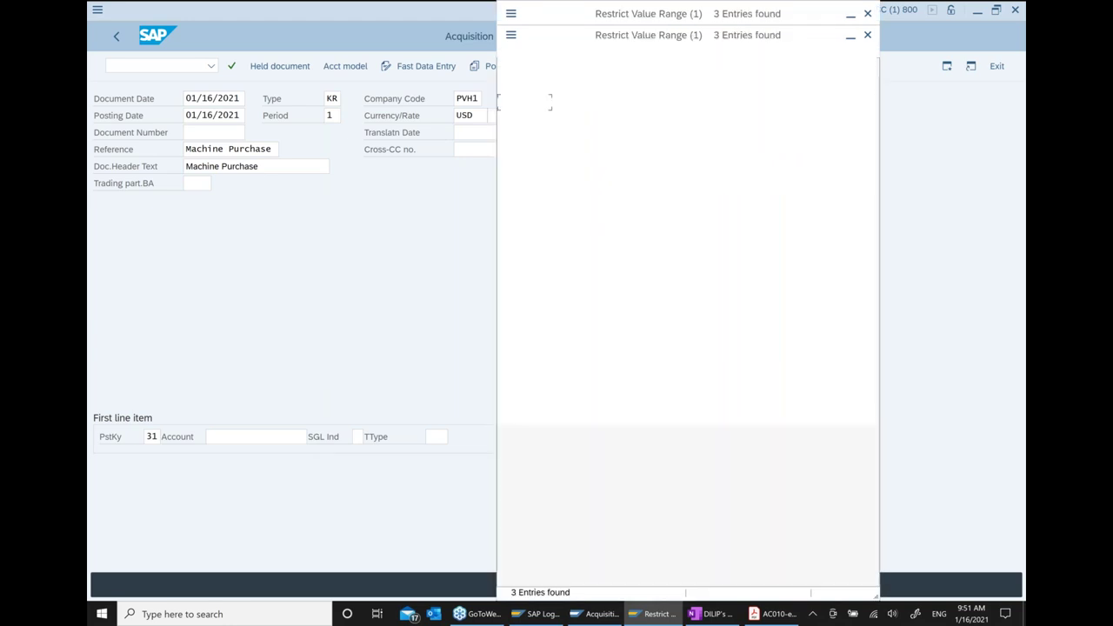
double_click(574, 110)
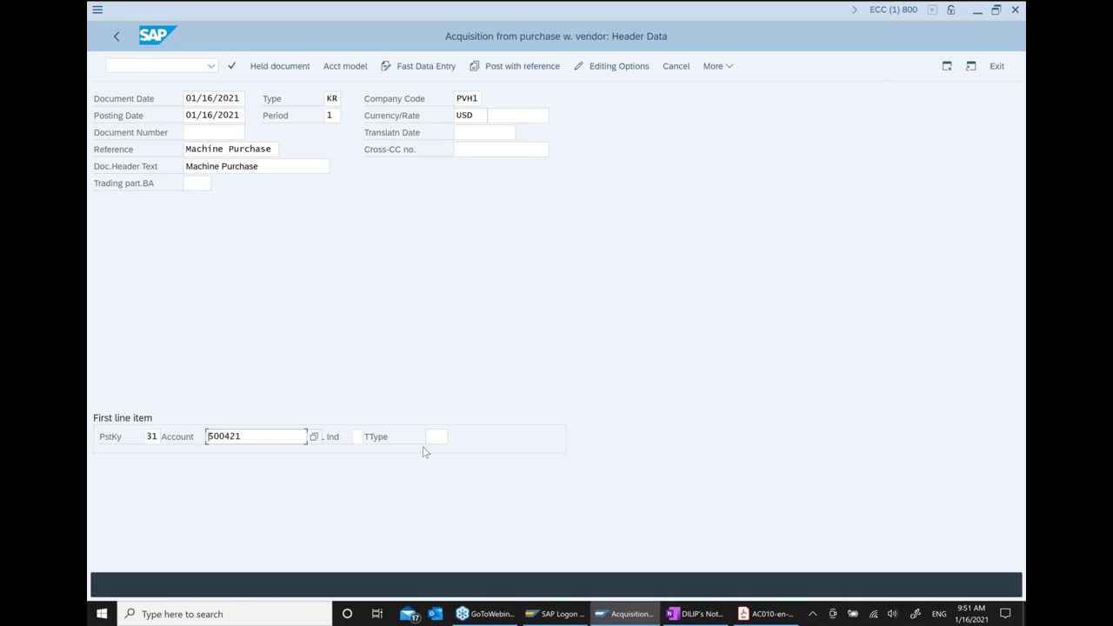
click(429, 441)
text(100)
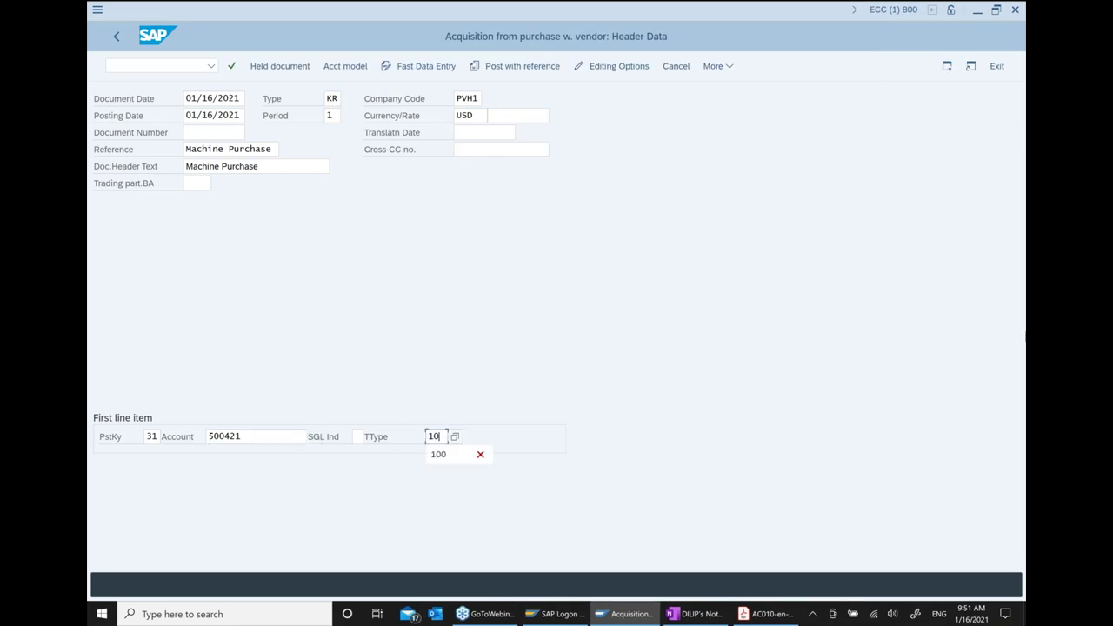
key(Return)
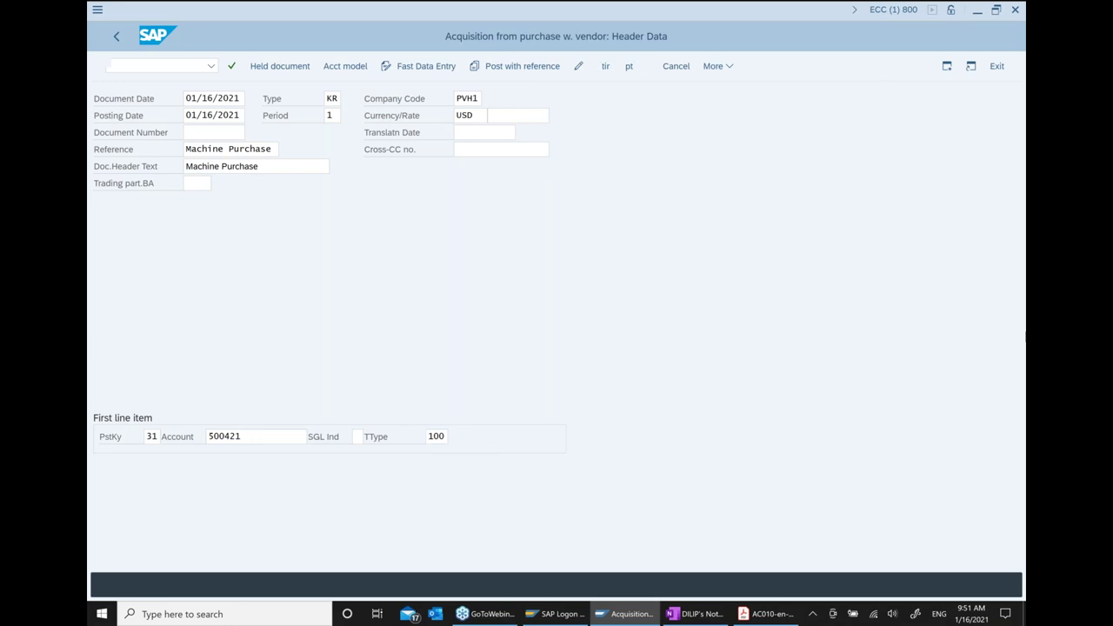
Enter 1000 USD as the vendor item amount and set posting key 70 for the next line item.
text(1000)
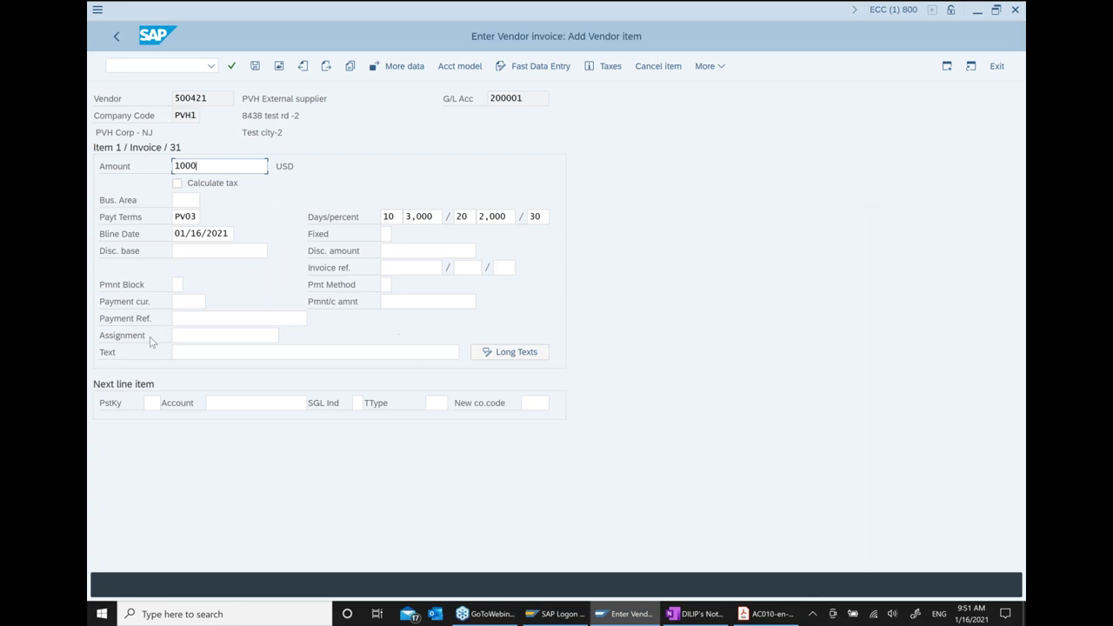
click(159, 402)
key(Down)
key(Down)
key(Down)
key(Return)
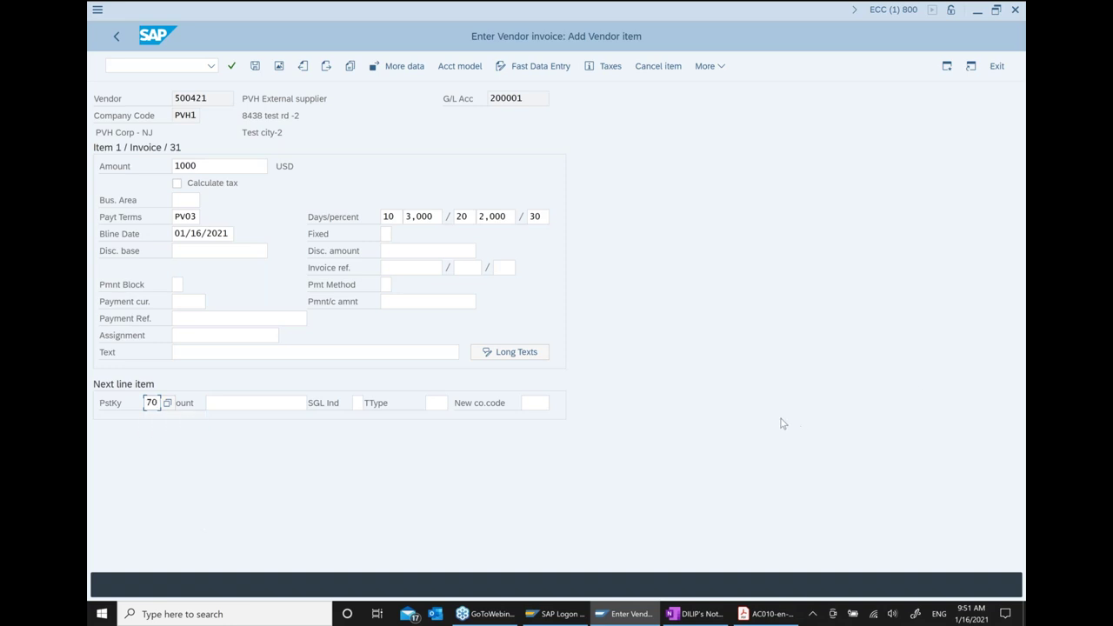
Choose asset 2338-0 as the next line item's account, set transaction type 100 and continue to the asset item.
click(281, 404)
click(315, 403)
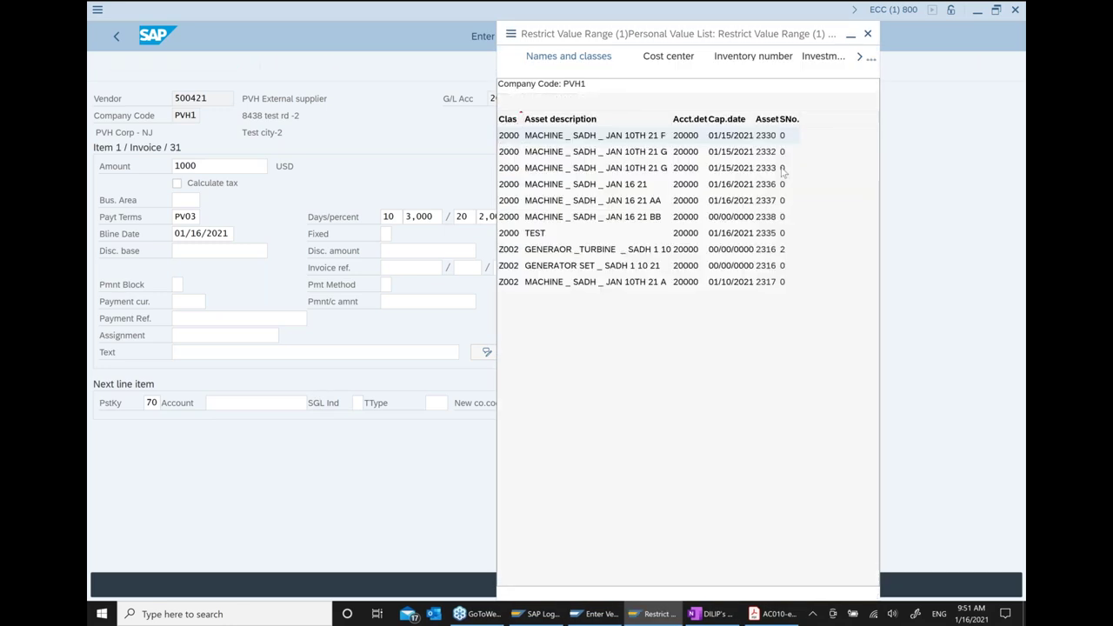
click(766, 219)
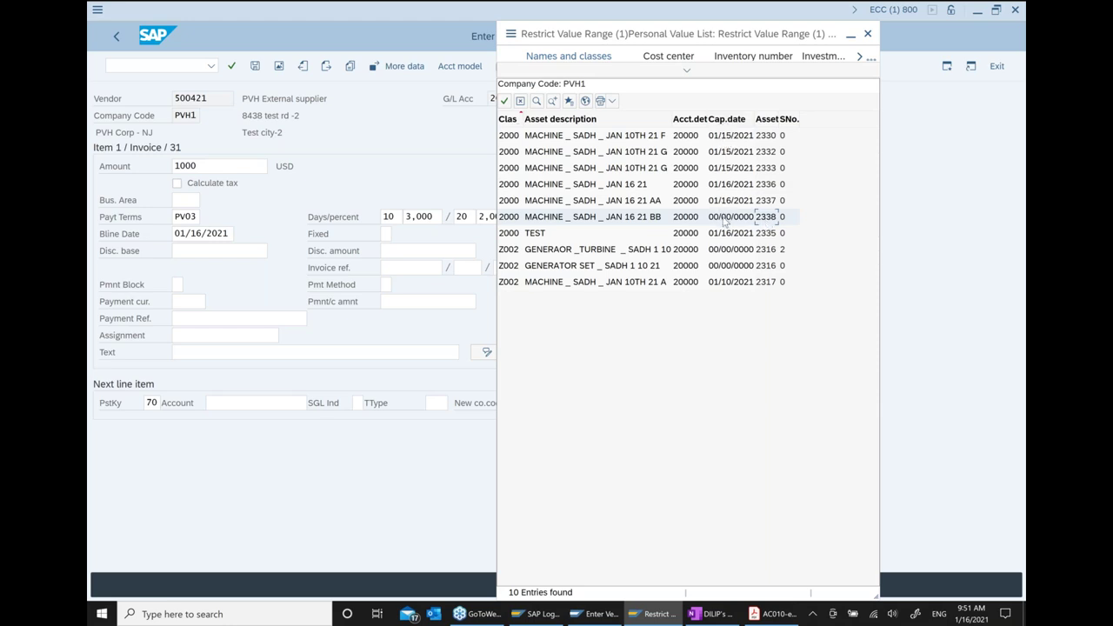
double_click(724, 222)
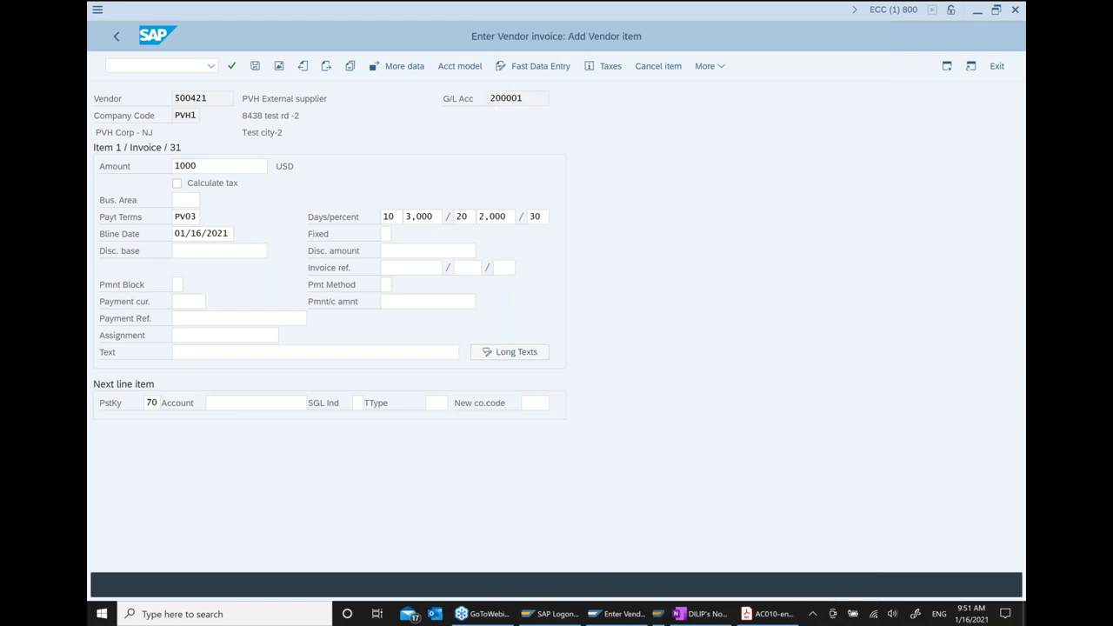
click(437, 402)
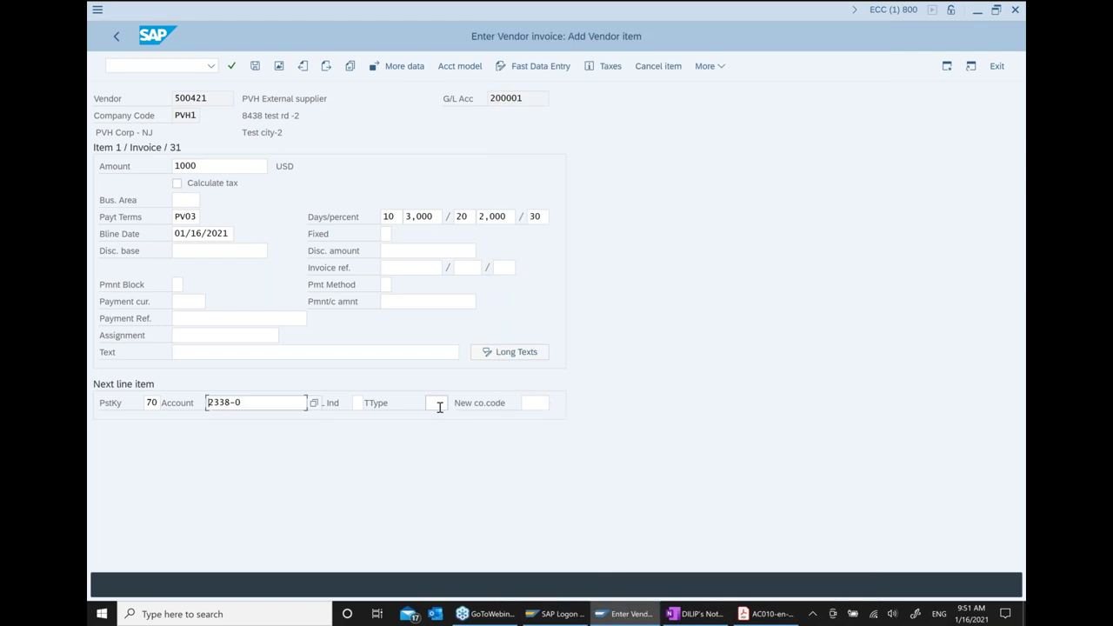
text(100)
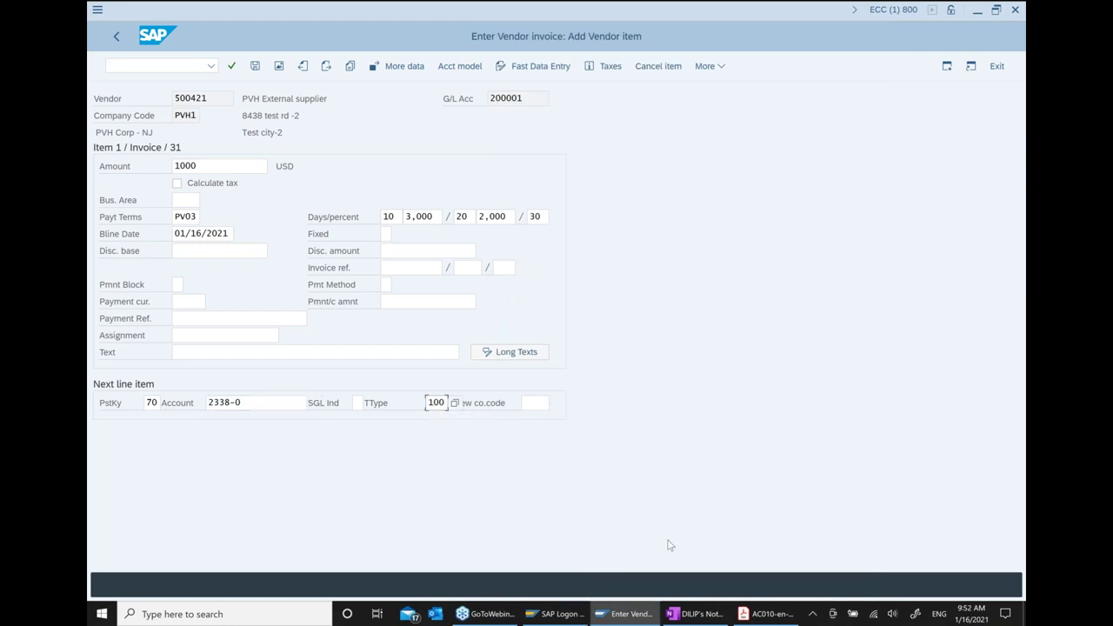
key(Return)
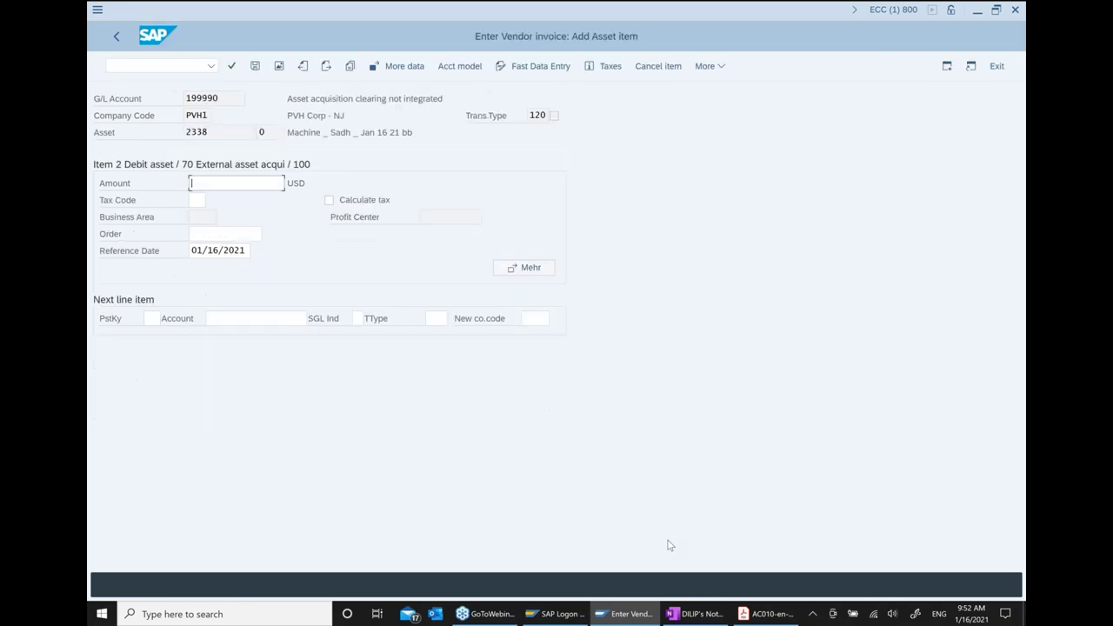
Enter 1000 USD as the asset item amount, post the document and leave the F-90 acquisition.
text(1000)
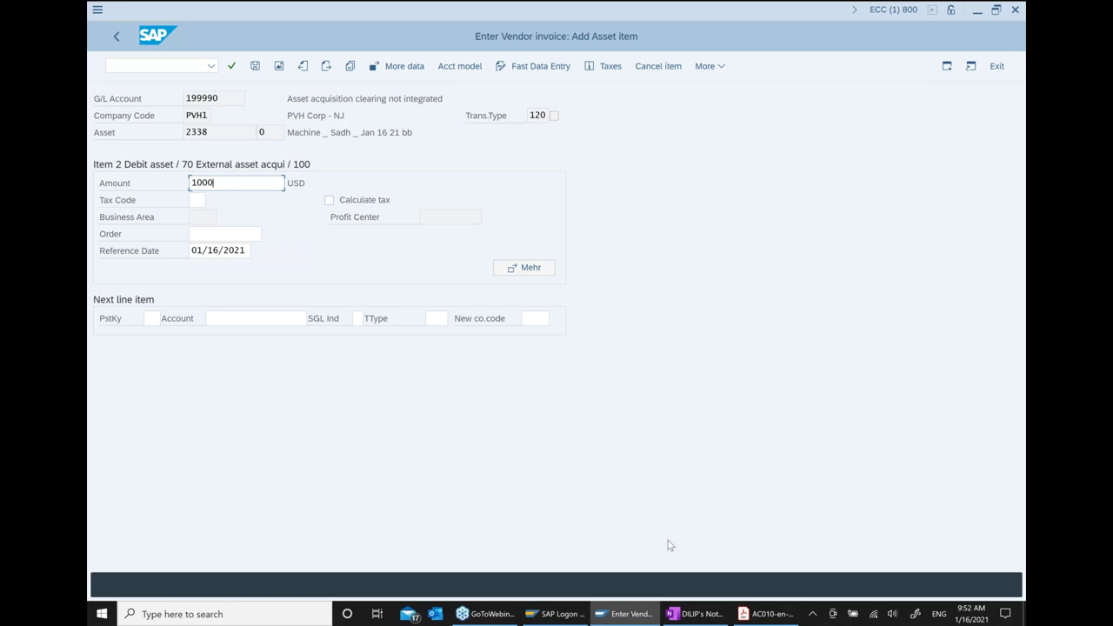
key(Return)
click(255, 66)
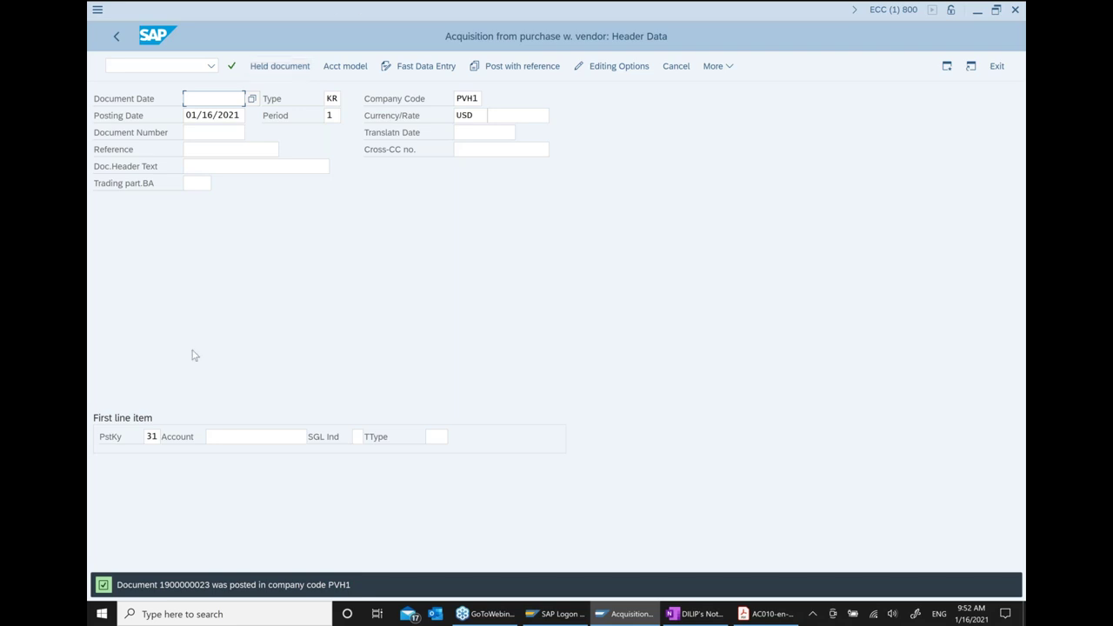
click(117, 35)
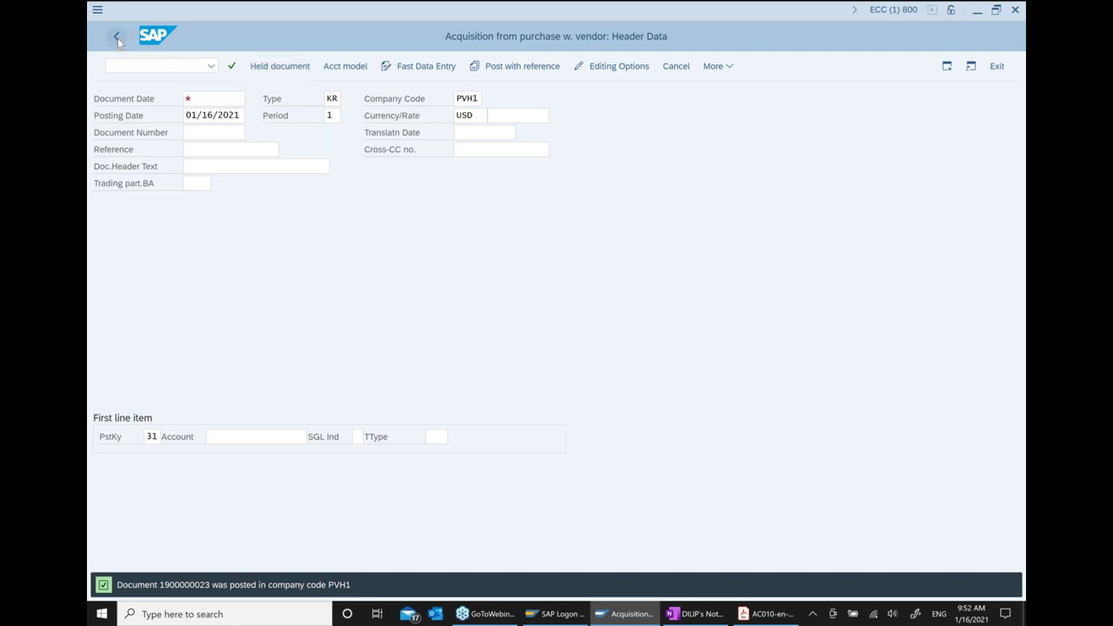
click(320, 311)
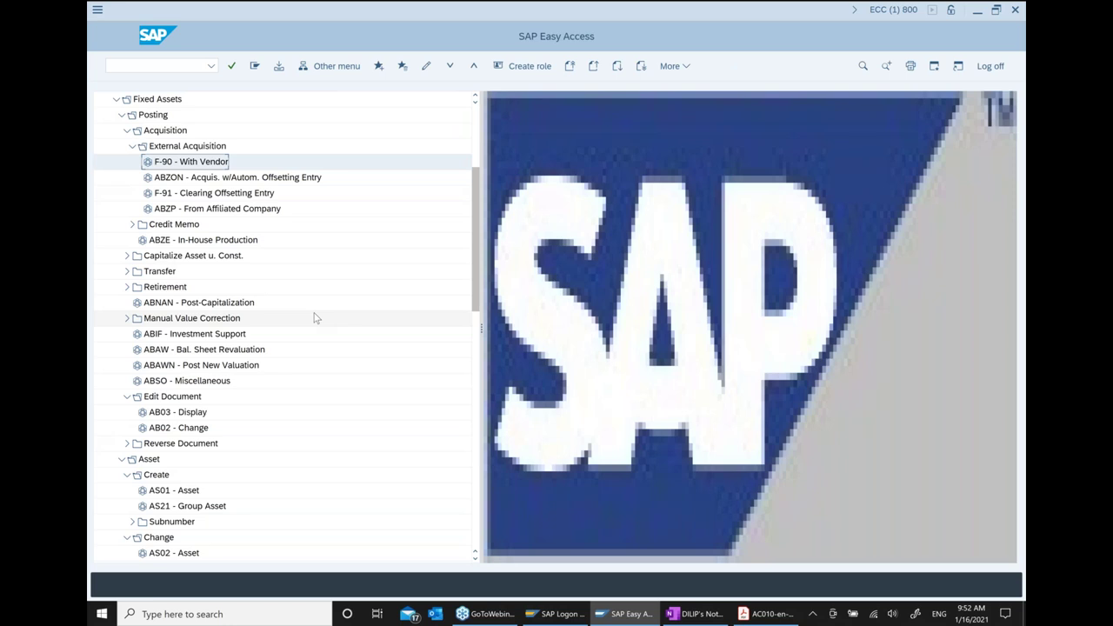
Open the AW01N Asset Explorer, examine asset 2338's acquisition value and posted transaction, and leave it.
scroll(257, 362, down, 3)
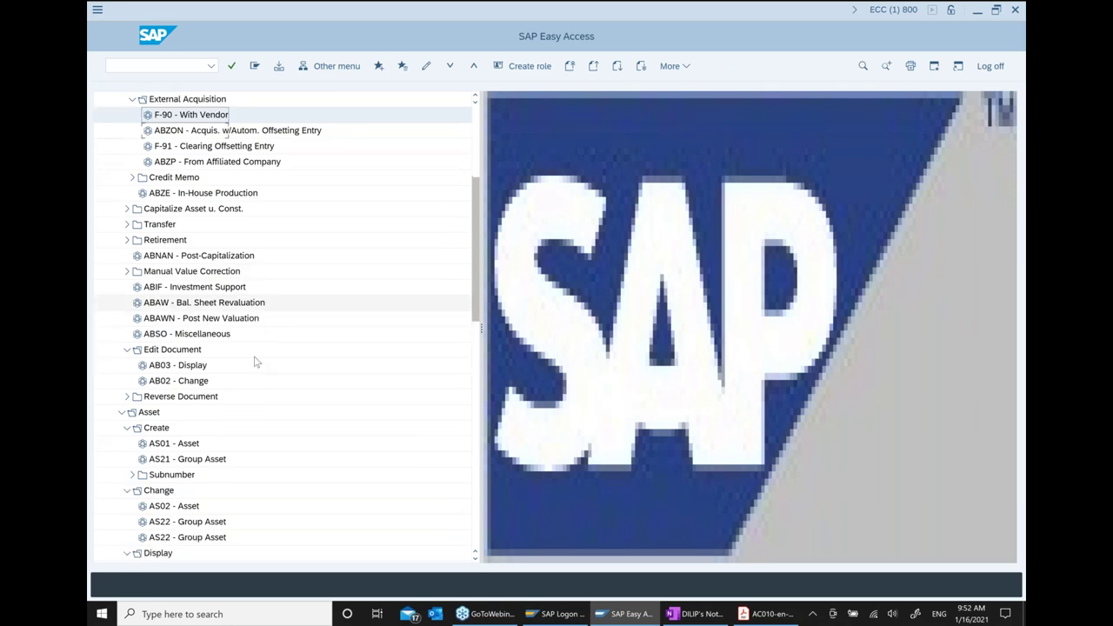
scroll(255, 364, down, 1)
scroll(221, 539, down, 3)
double_click(223, 525)
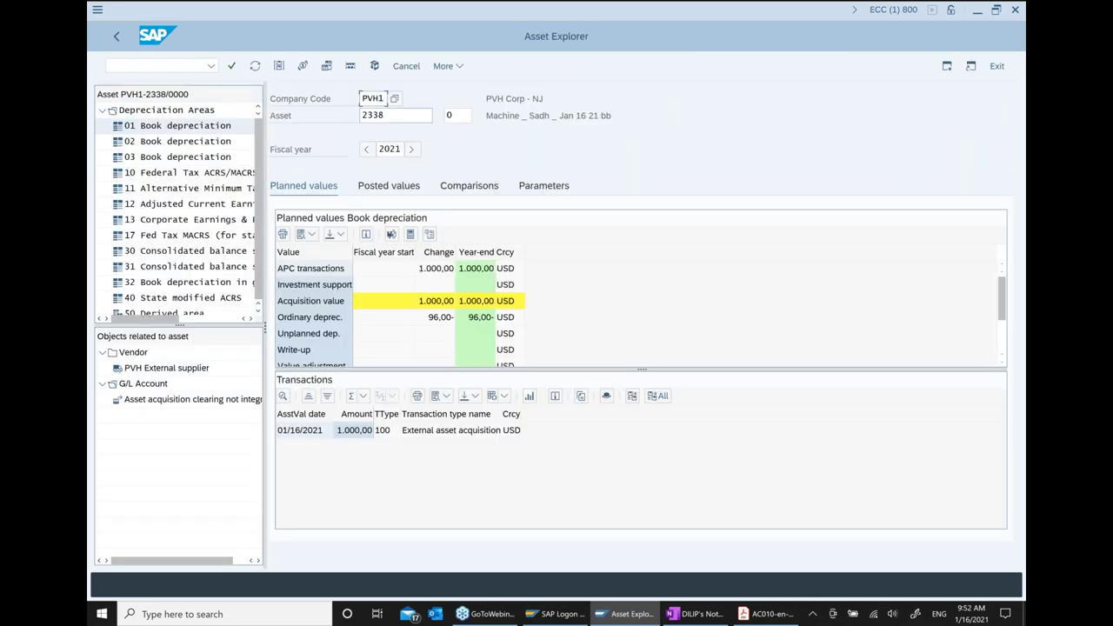
click(440, 303)
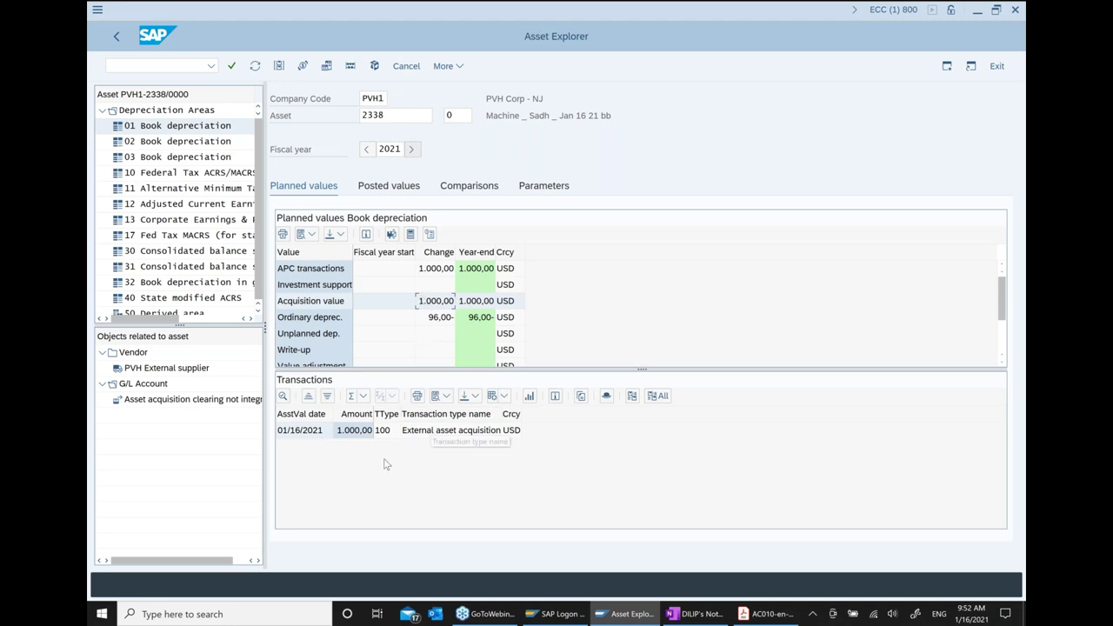
click(308, 432)
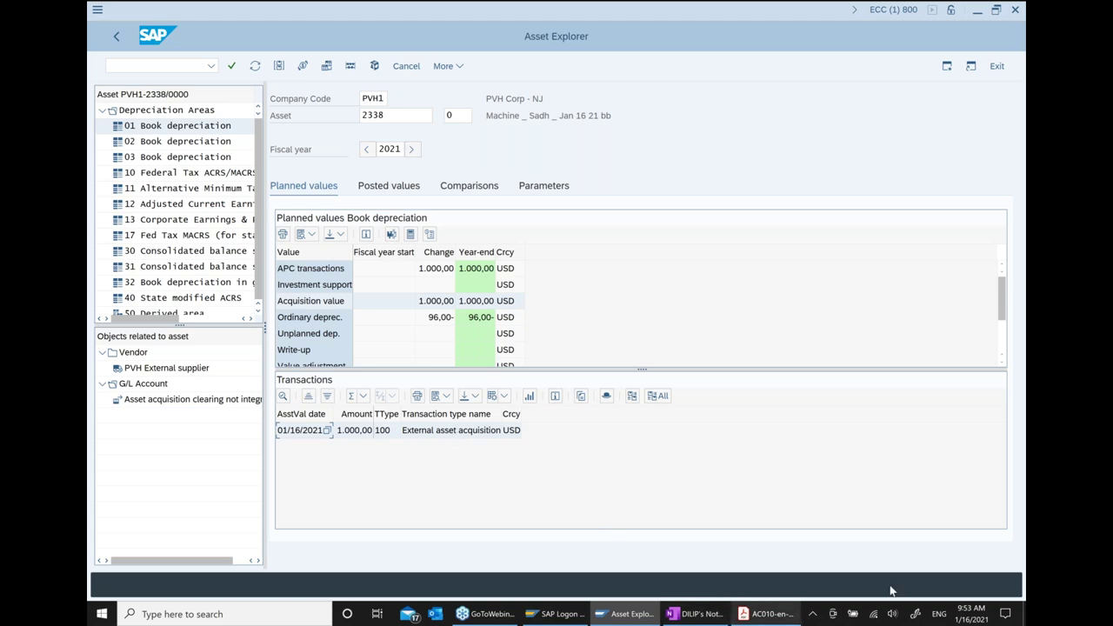
click(117, 38)
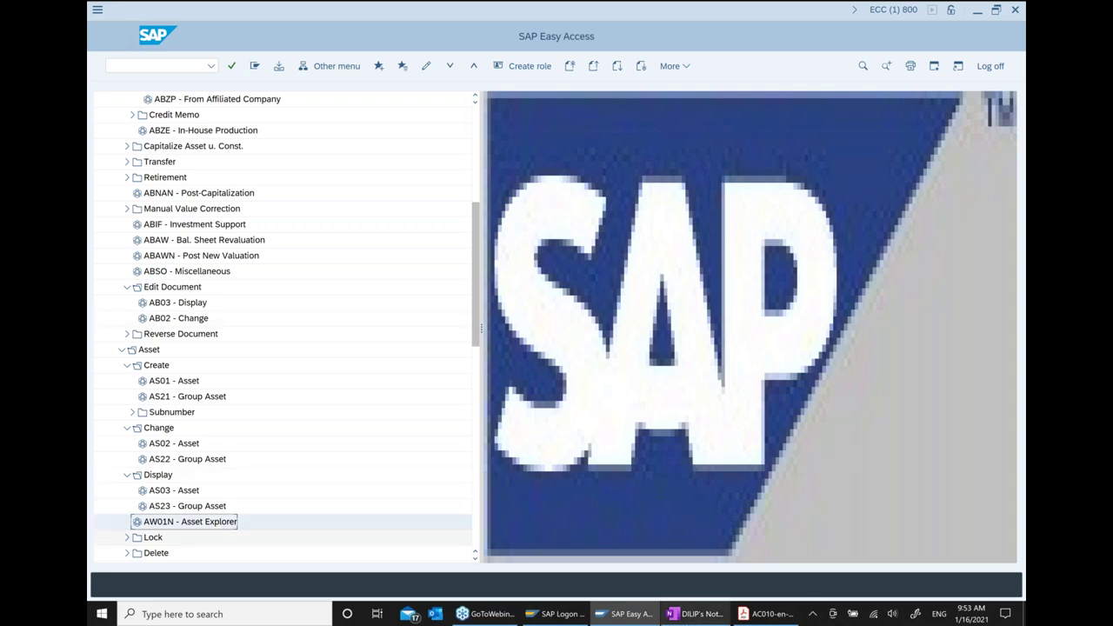
Switch to OneNote and append "..ABGL" to the "Post Credit memo for Asset" line.
click(696, 613)
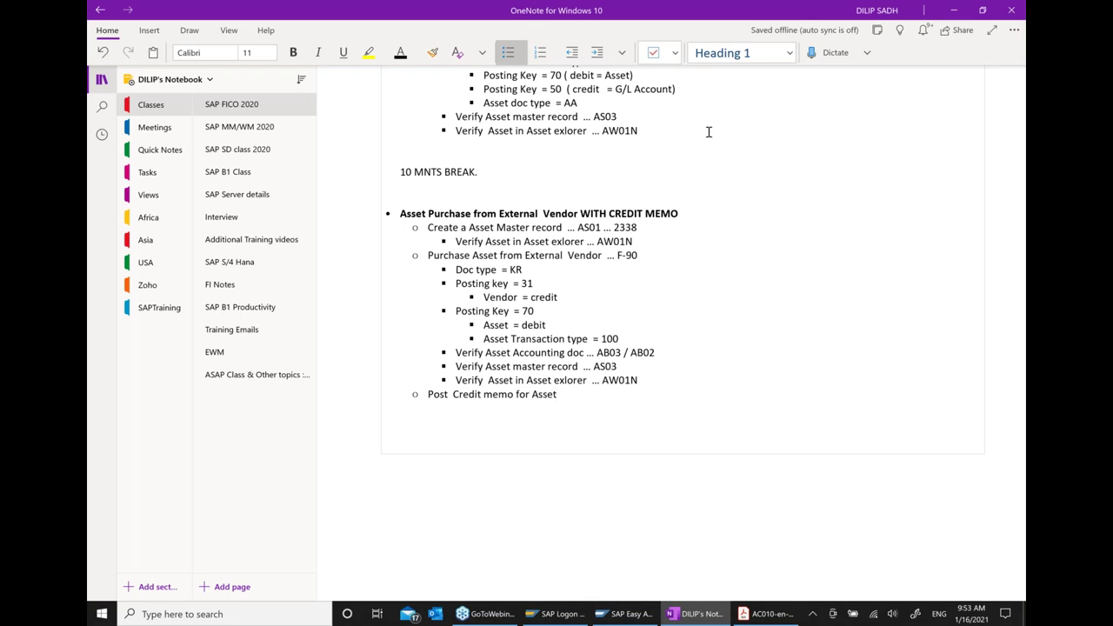
text(..AB)
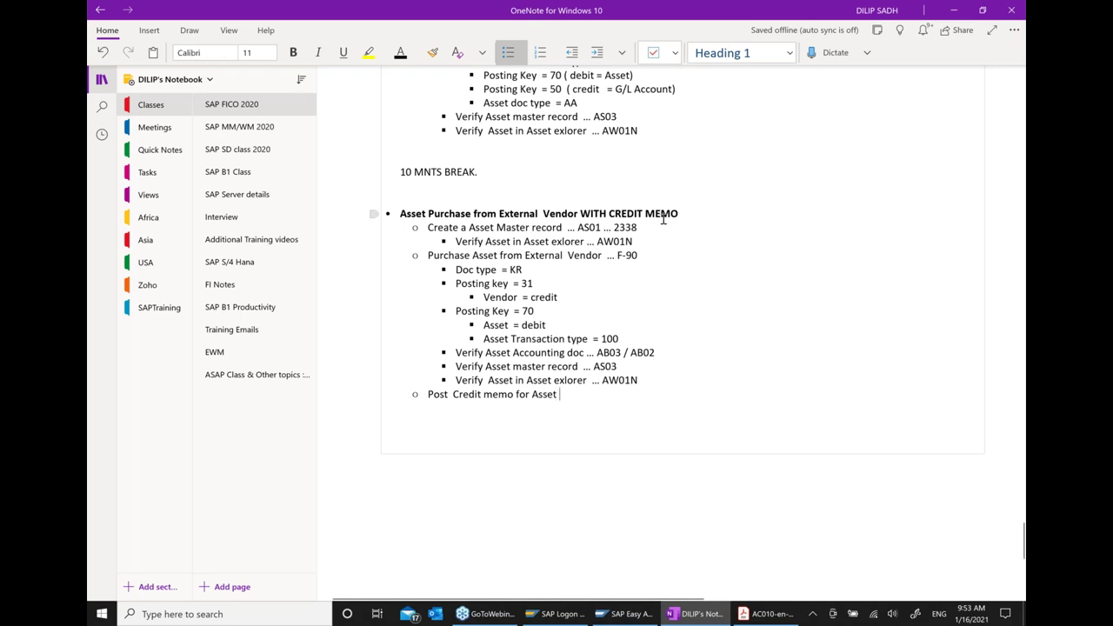
text(GL)
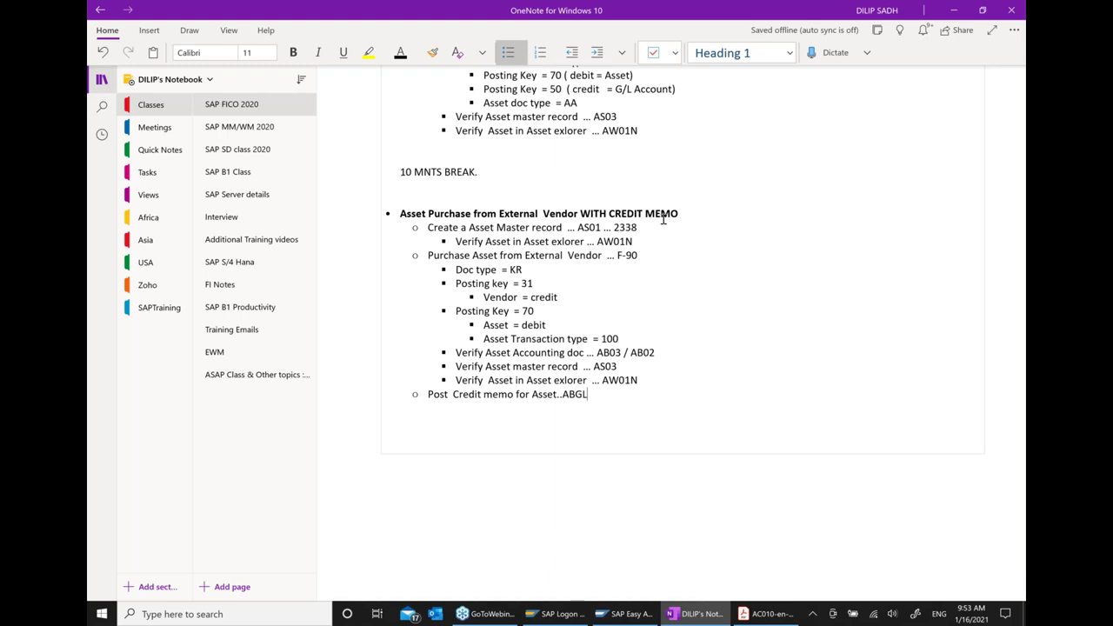
Return to SAP and locate ABGL, the credit memo in invoice year, within the Fixed Assets acquisition postings.
click(626, 615)
scroll(388, 368, up, 3)
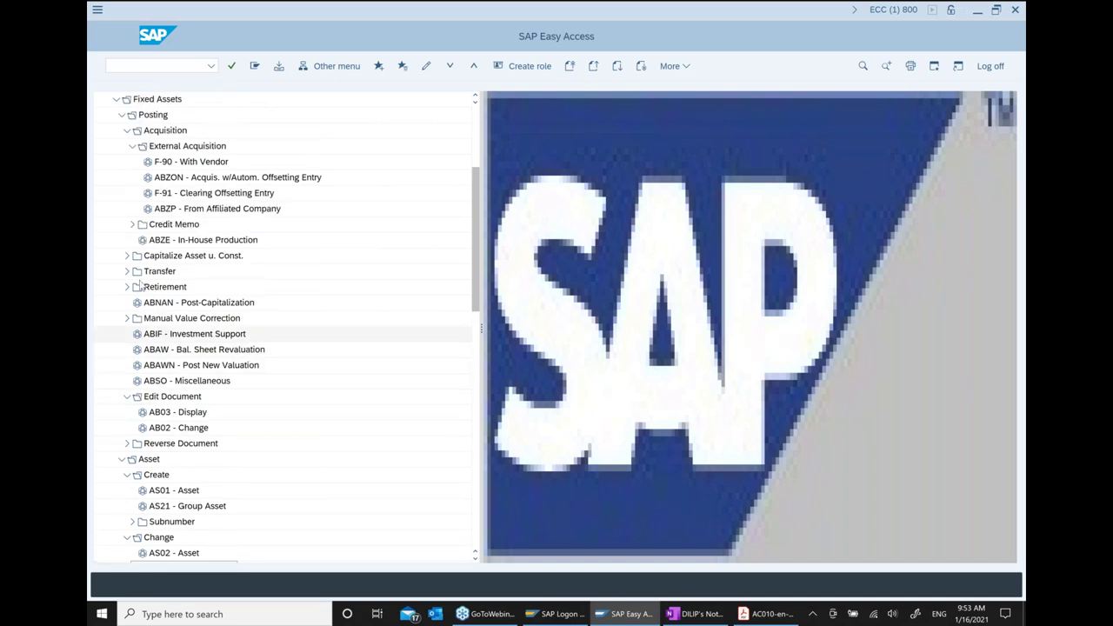
click(134, 225)
click(225, 241)
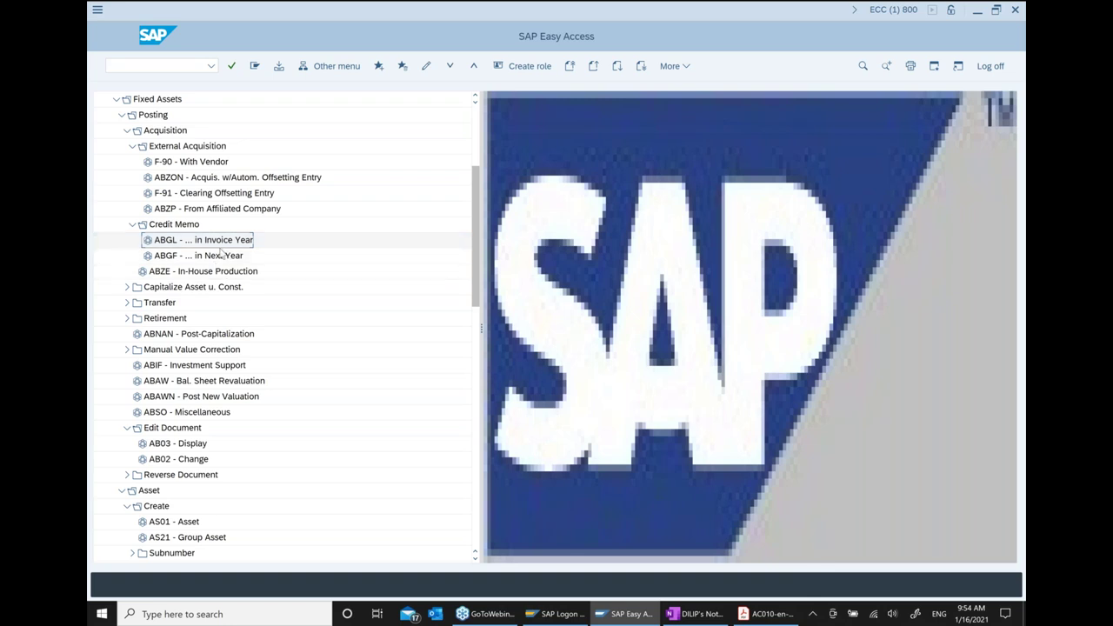
scroll(200, 252, up, 1)
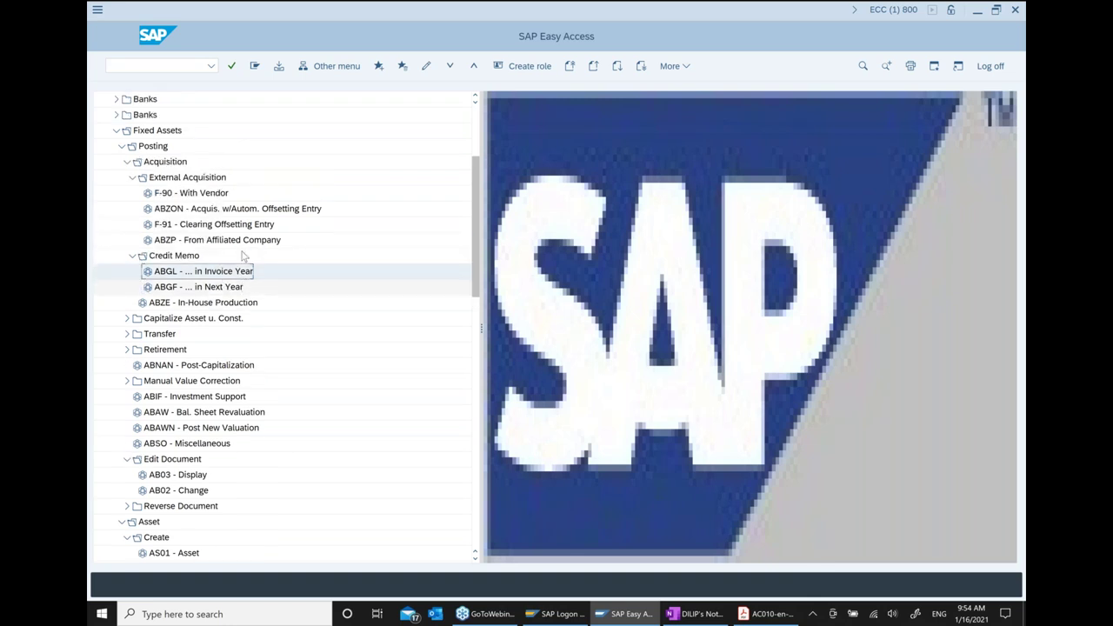
scroll(156, 161, up, 1)
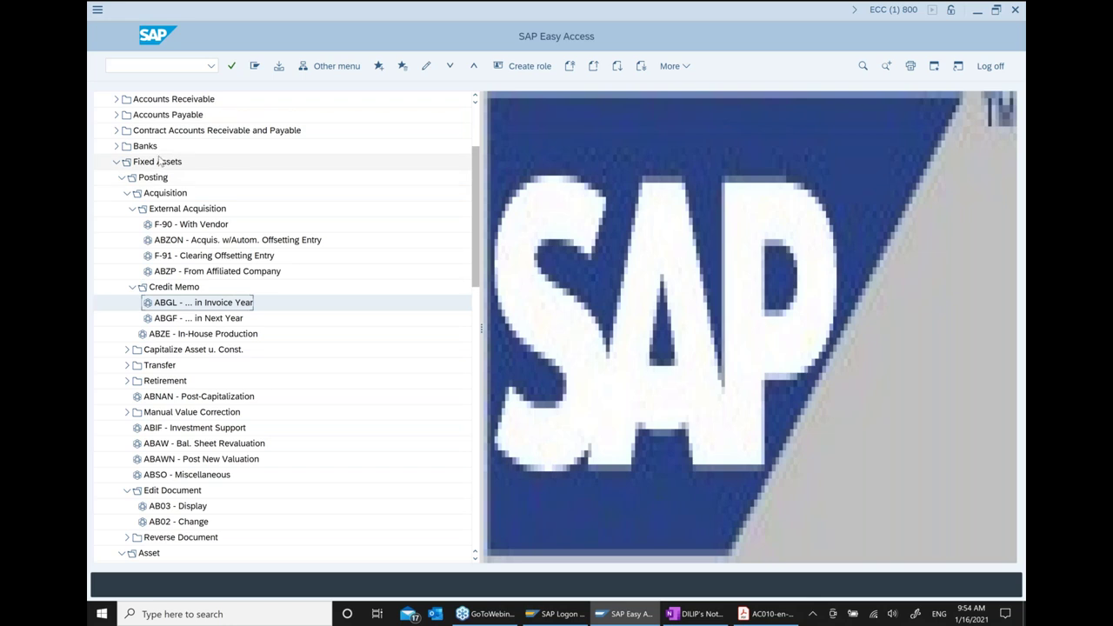
click(157, 162)
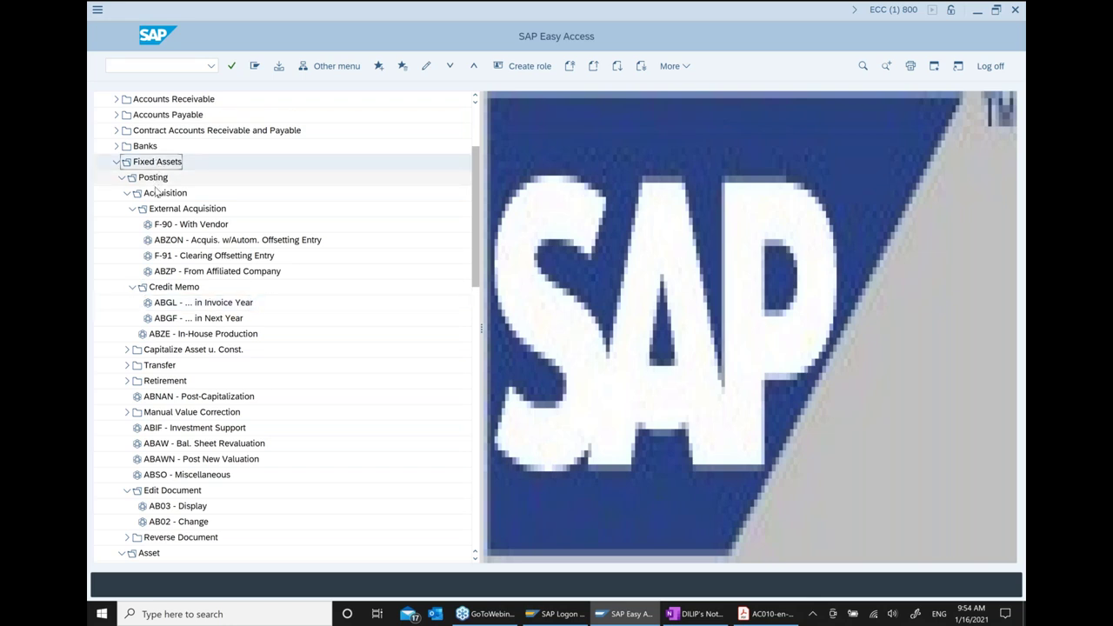
Open the ABGL transaction for a credit memo in the invoice year from the asset acquisition postings.
click(174, 287)
key(Down)
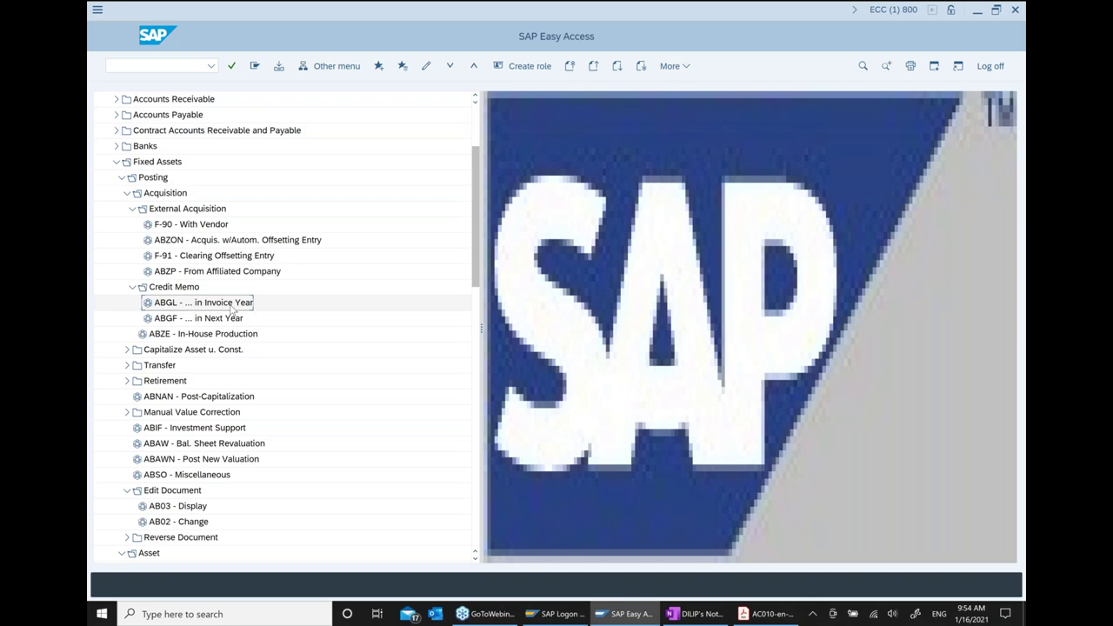
double_click(204, 302)
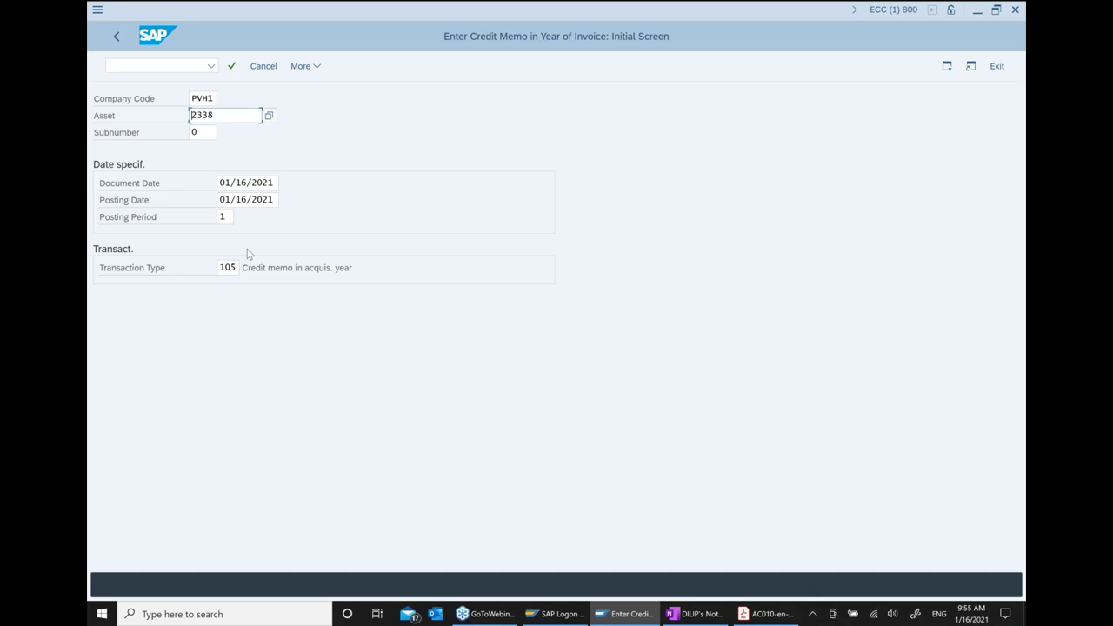
In OneNote, add the sub-bullet "Asset Transaction type = 105" under the "Post Credit memo for Asset" line and extend the dots before ABGL.
click(723, 618)
click(648, 420)
click(598, 53)
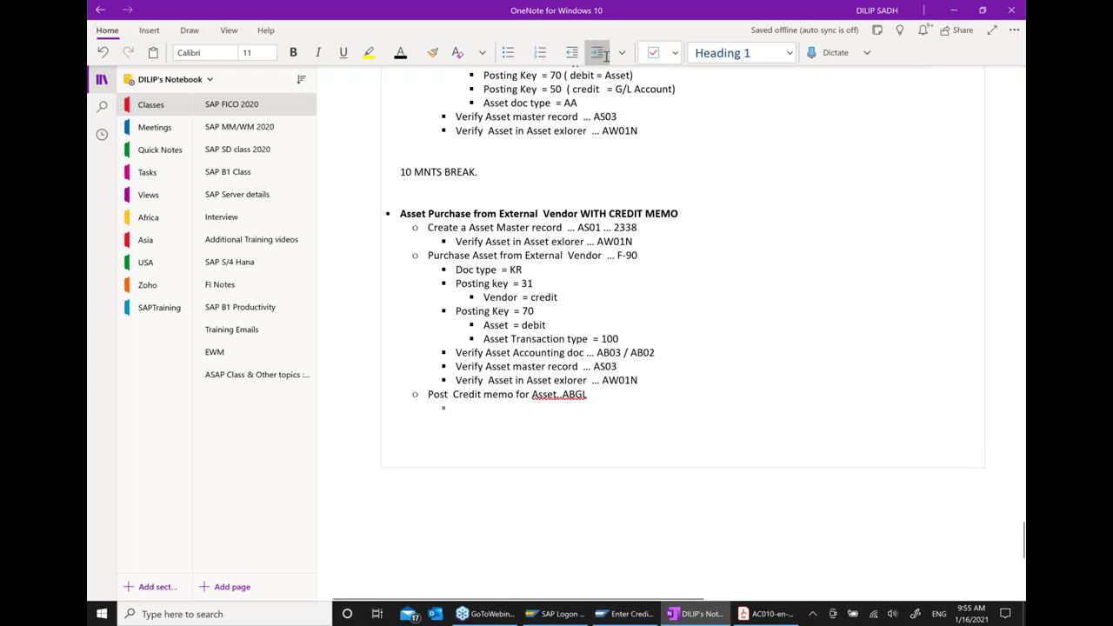
text(test)
key(BackSpace)
key(BackSpace)
key(BackSpace)
key(BackSpace)
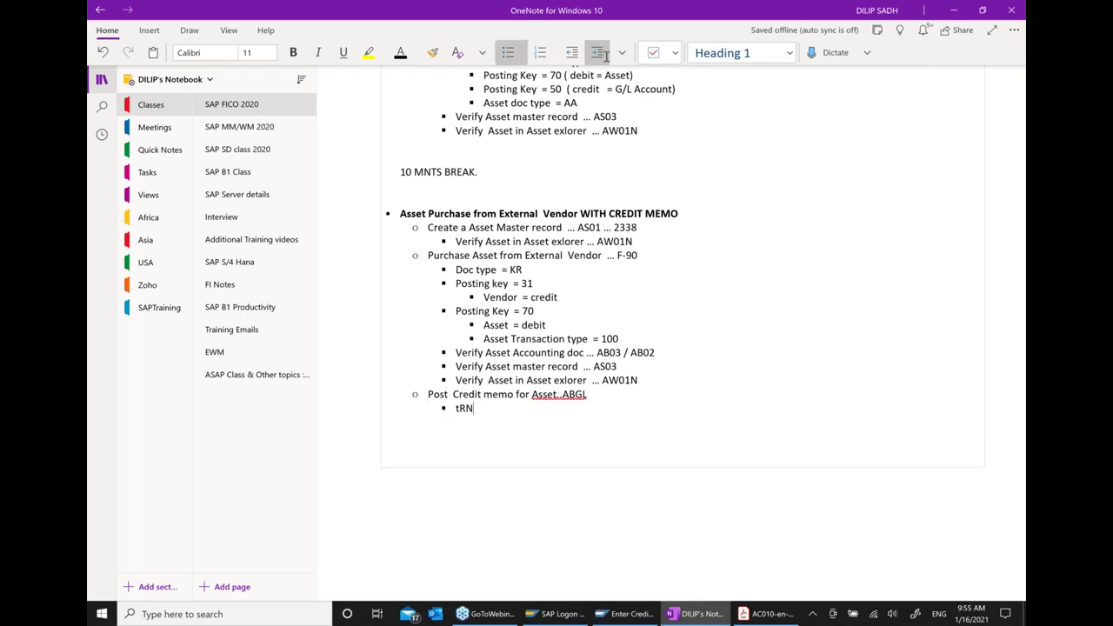
text(Tr)
key(BackSpace)
key(BackSpace)
text(Asset Transaction type = 10 5)
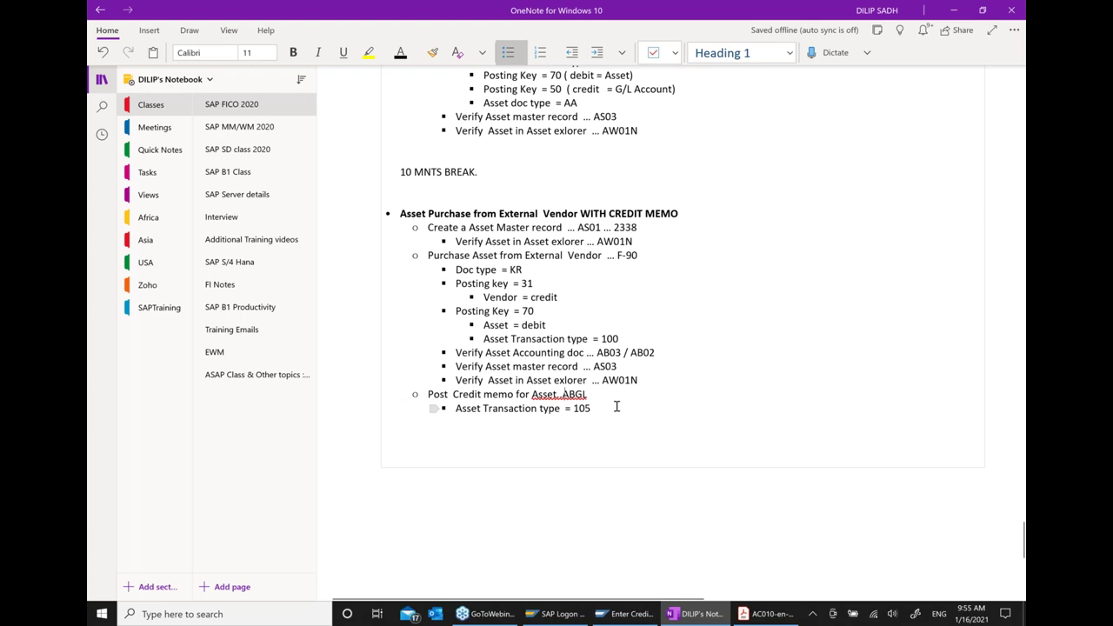
text(....)
Return to SAP, accept the credit memo's initial data for asset 2338 and set the amount posted to 200 USD.
click(624, 614)
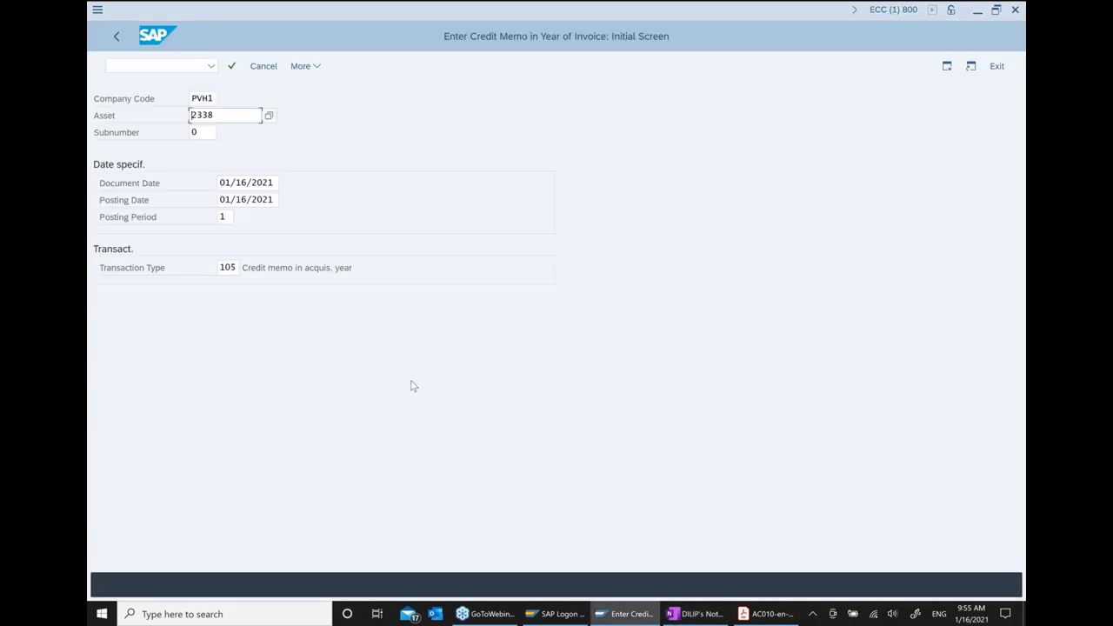
key(Return)
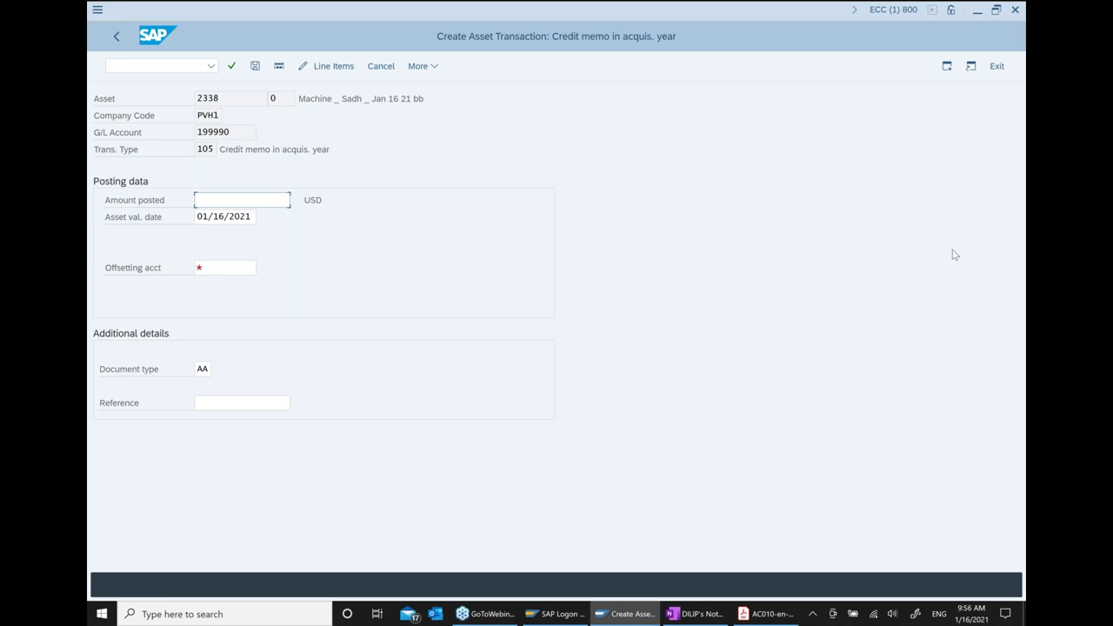
key(Down)
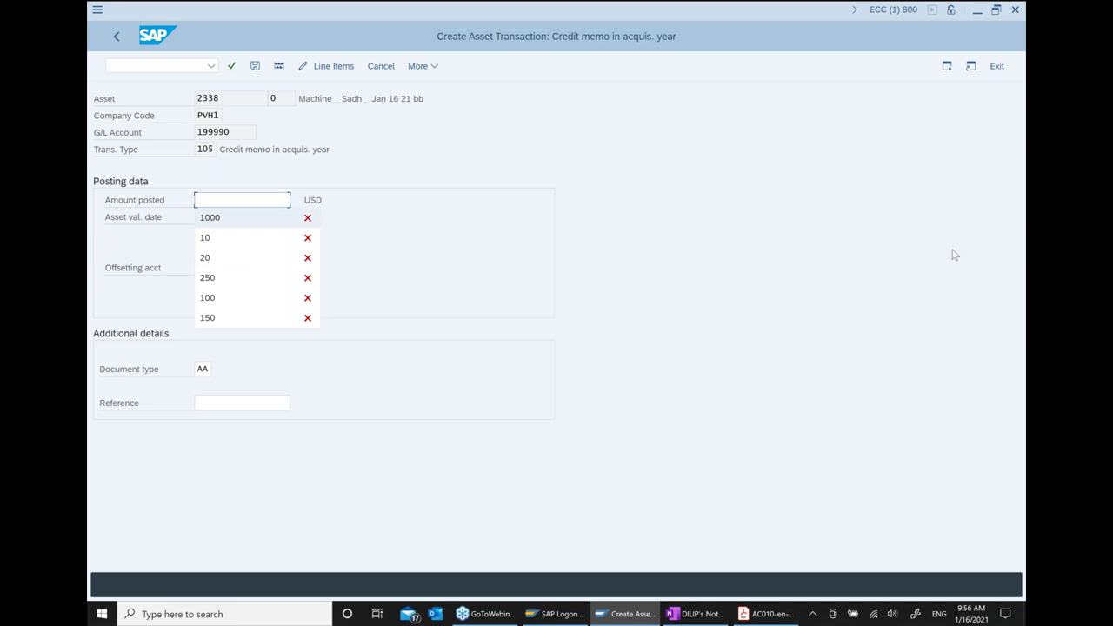
key(Return)
key(BackSpace)
key(BackSpace)
key(BackSpace)
key(BackSpace)
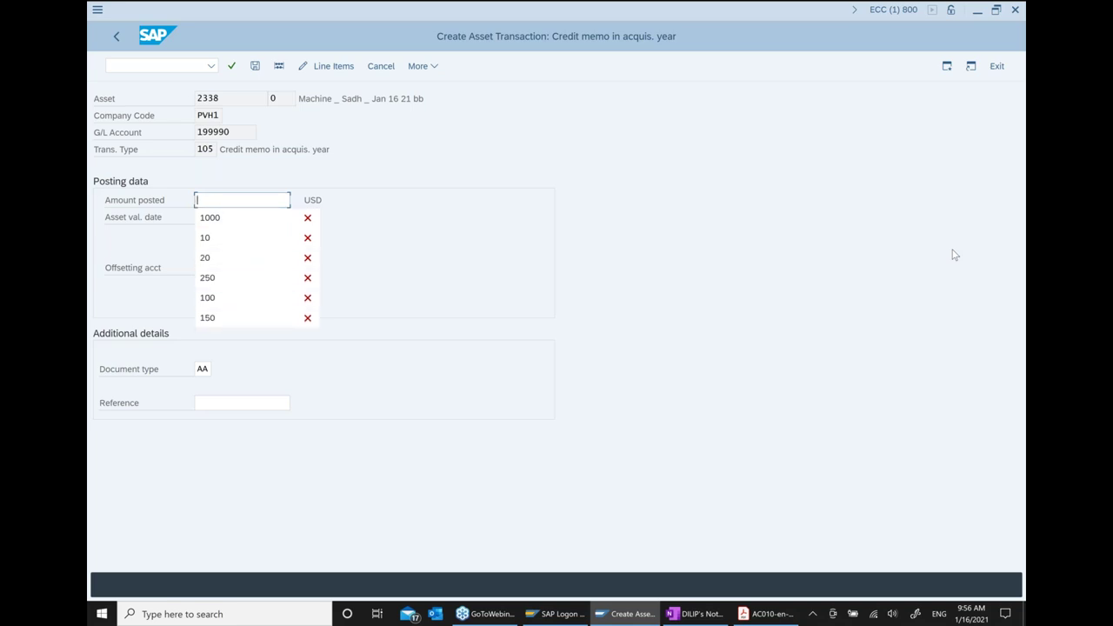
text(200)
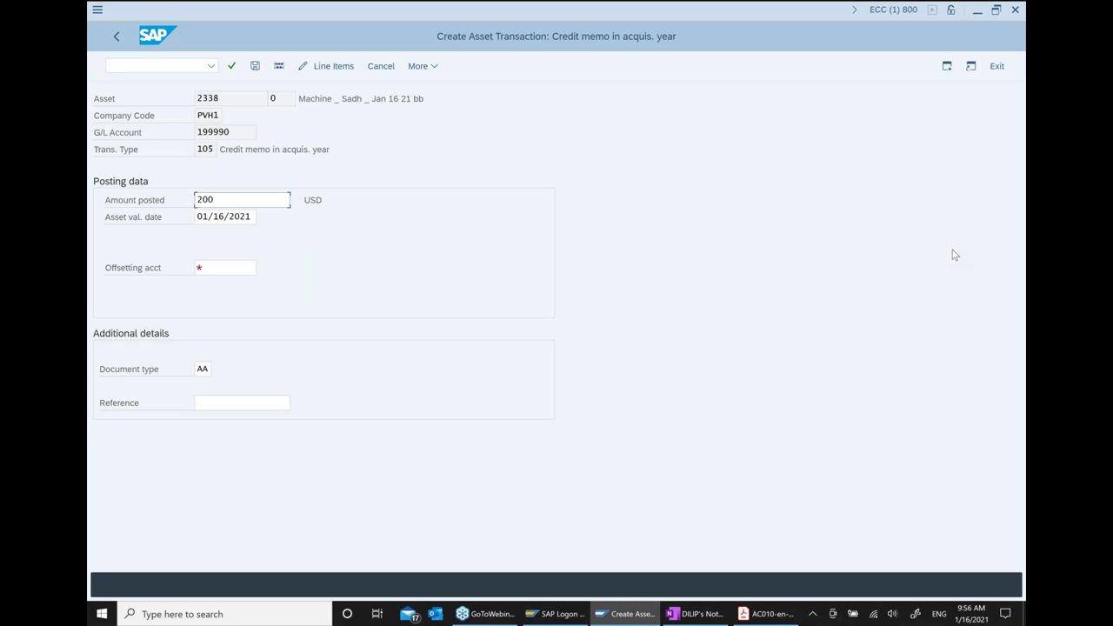
Set the offsetting account to the Asset Inhouse Proc account and post the credit memo.
click(227, 269)
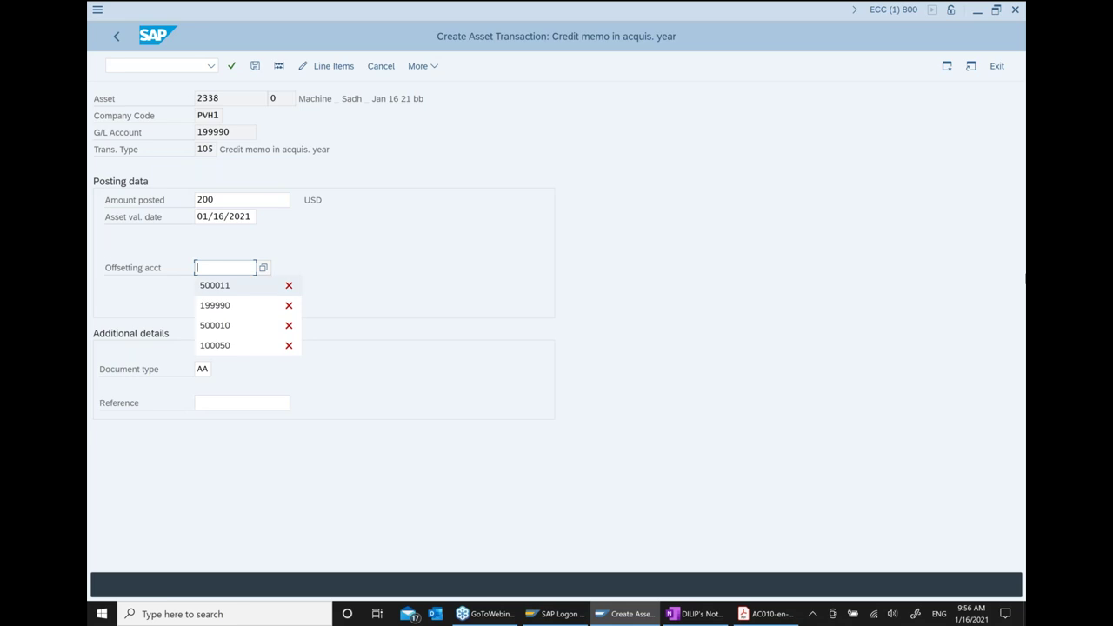
key(Return)
key(Return)
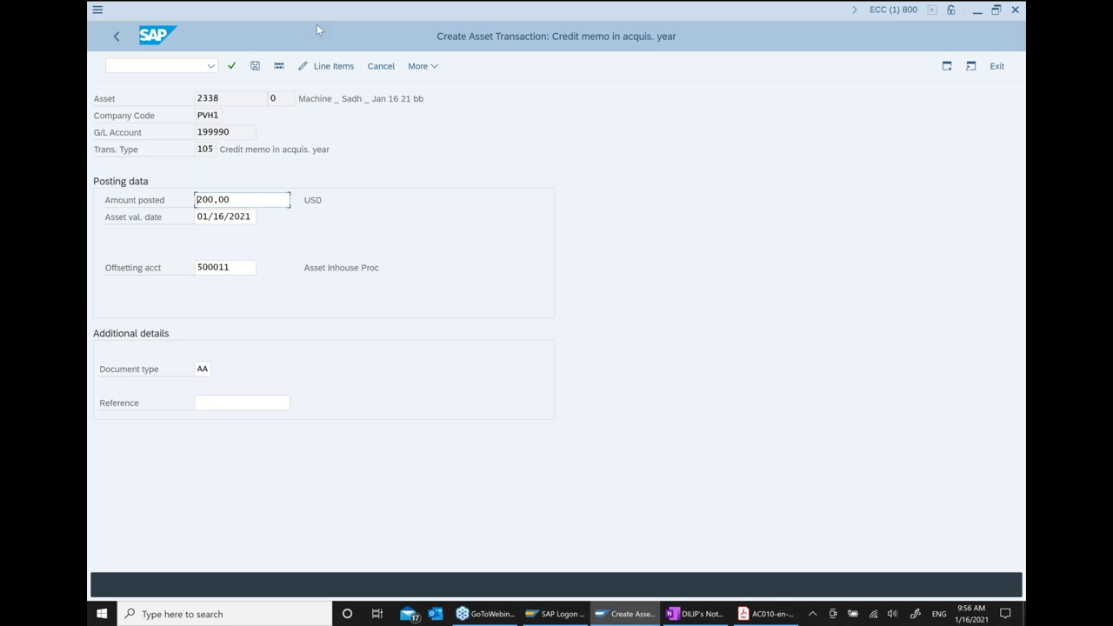
click(254, 65)
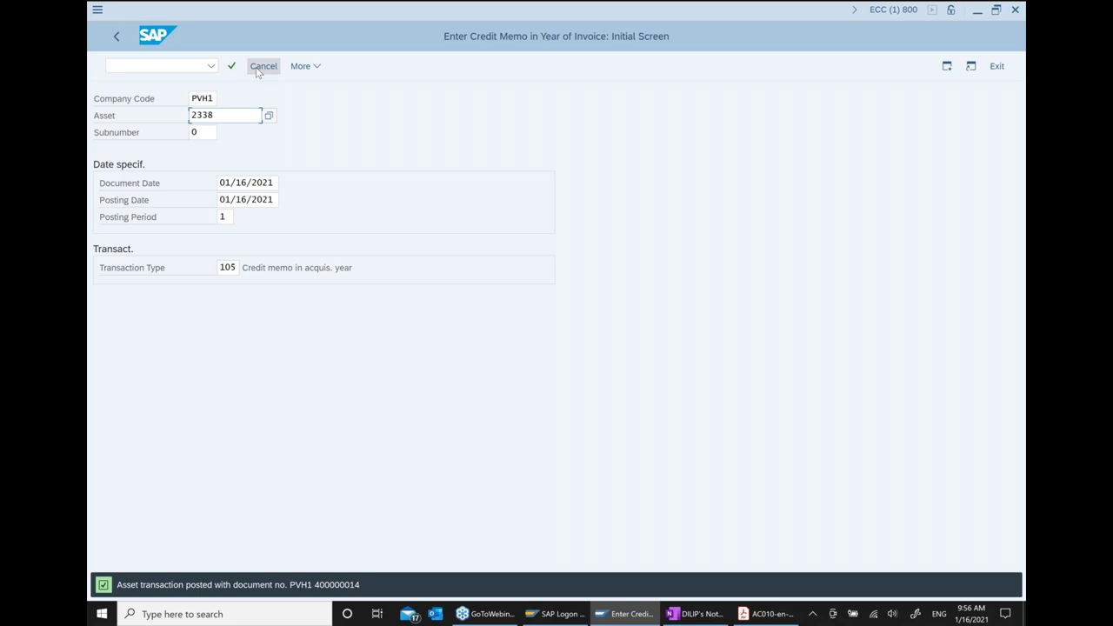
Switch to OneNote and add the bullet "Verify Asset accounting doc ... AB03/ AB02" below the transaction type line.
click(723, 619)
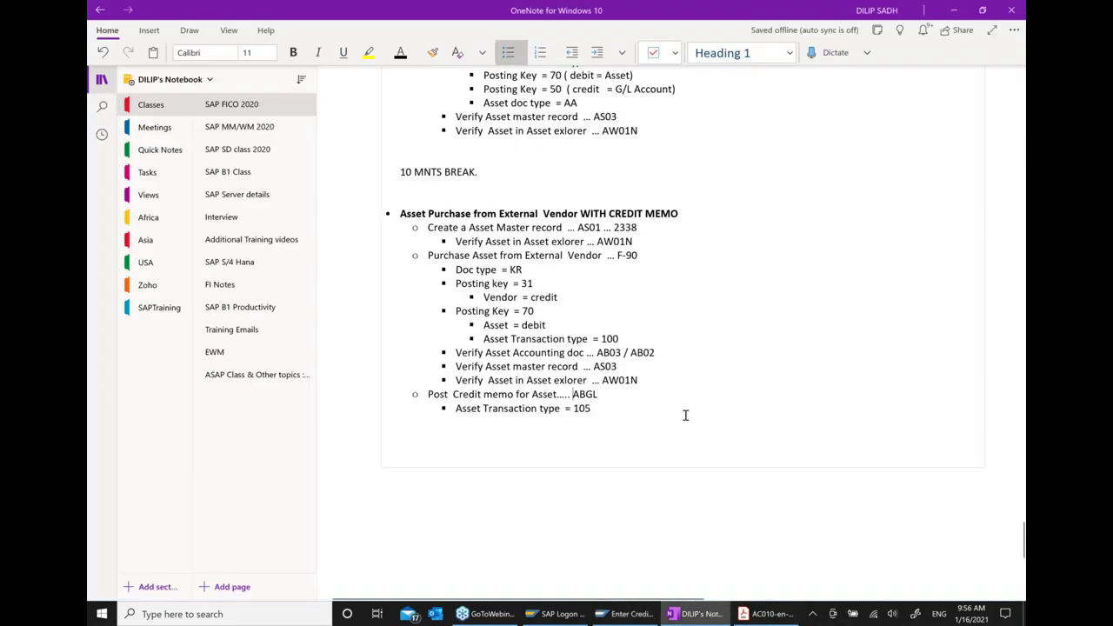
scroll(624, 318, down, 2)
key(Return)
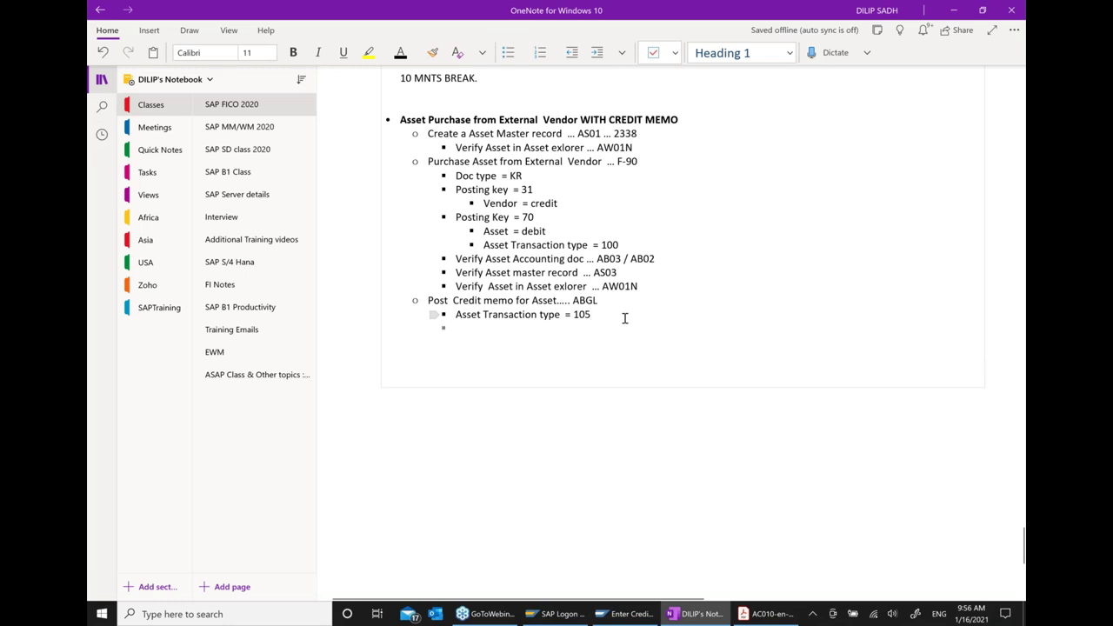
text(Verify )
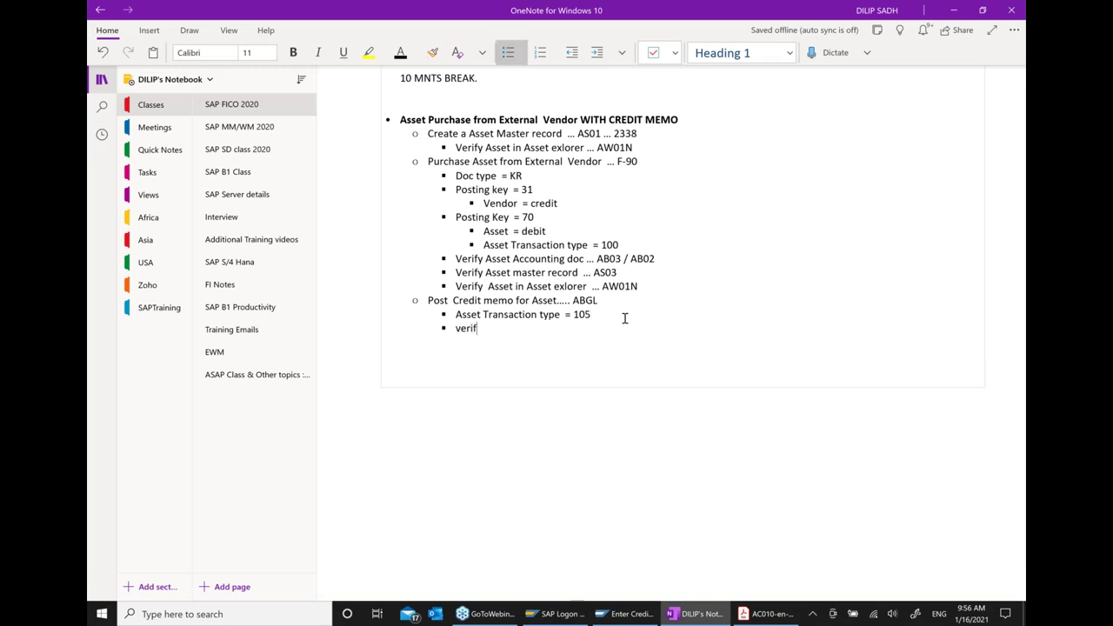
text(Asset accounting doc)
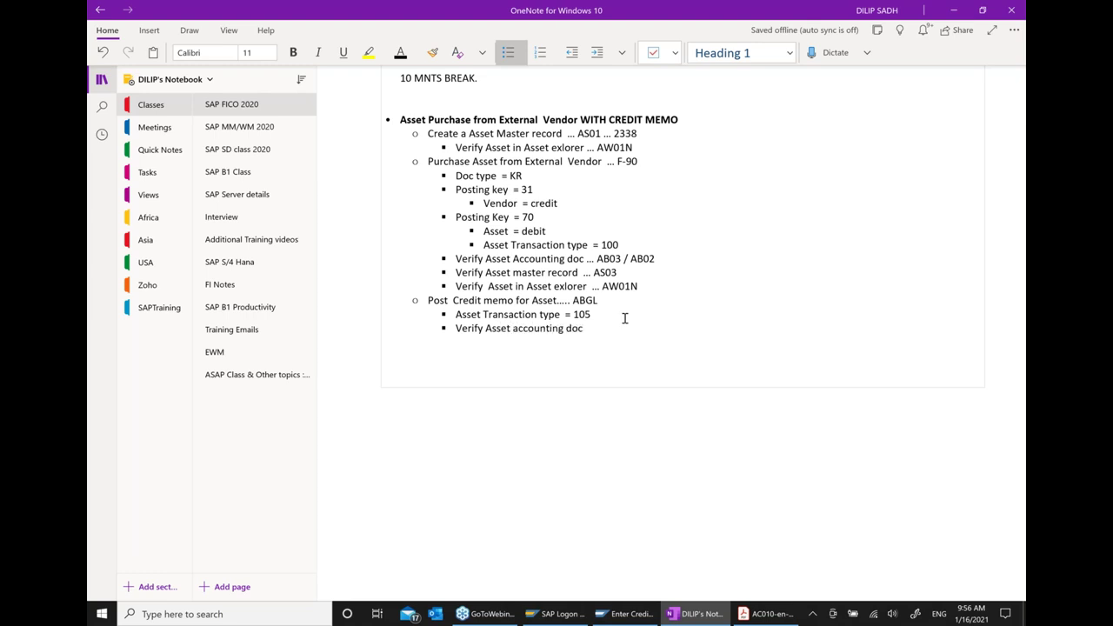
text(  ... ab)
key(BackSpace)
text(AB03/ AB03)
key(BackSpace)
text(2)
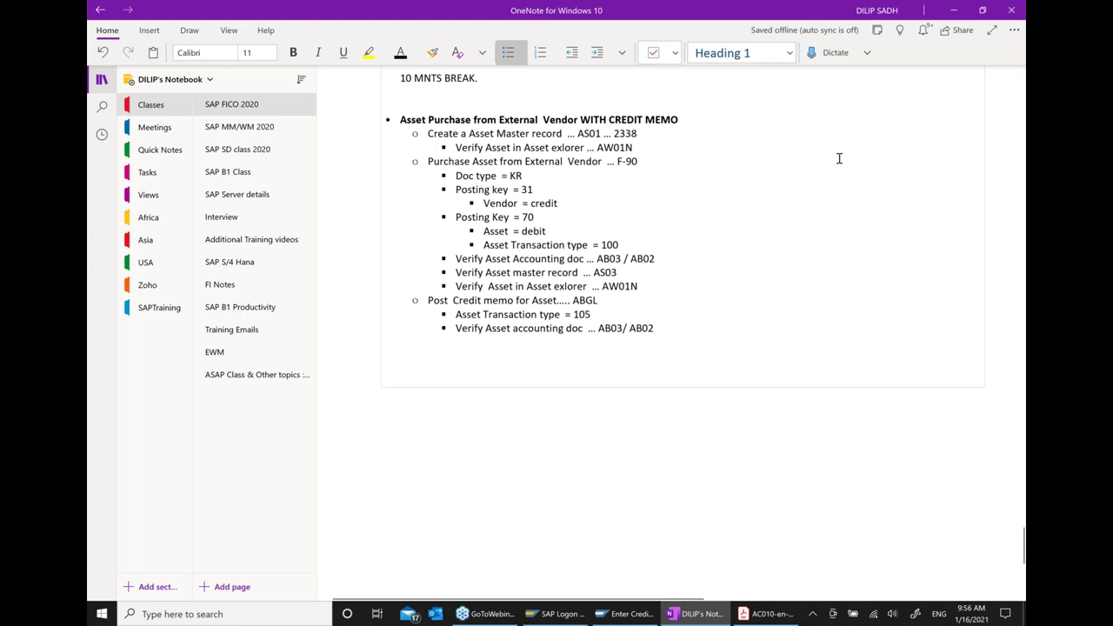
Return to SAP and leave ABGL, then examine asset 2338's acquisition and credit memo postings for fiscal year 2021 in AB03.
click(628, 614)
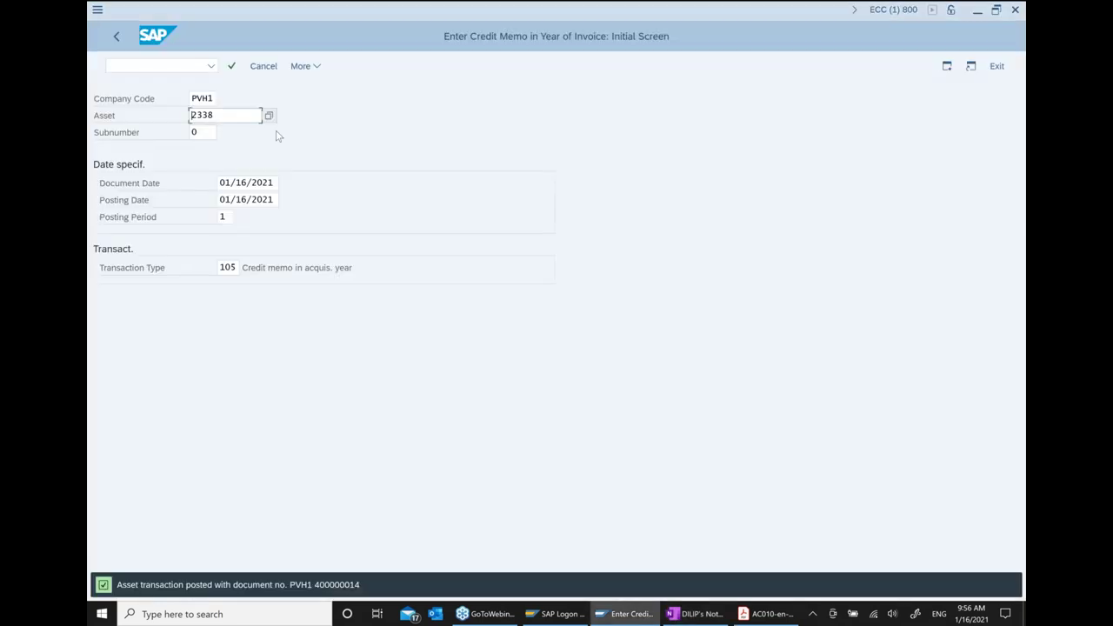
click(111, 36)
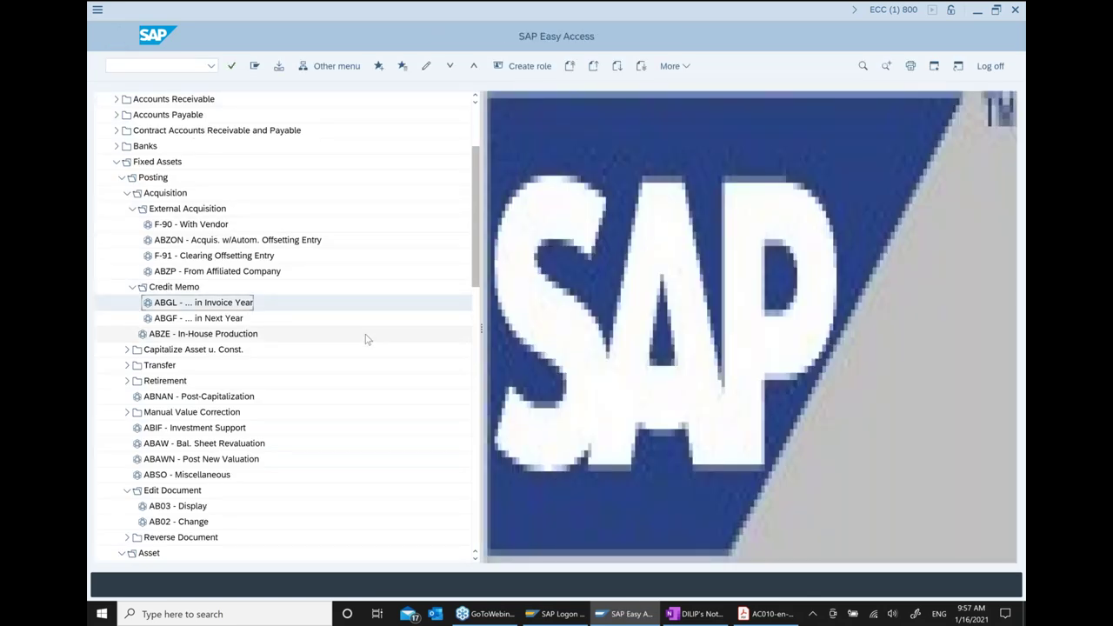
scroll(365, 339, down, 2)
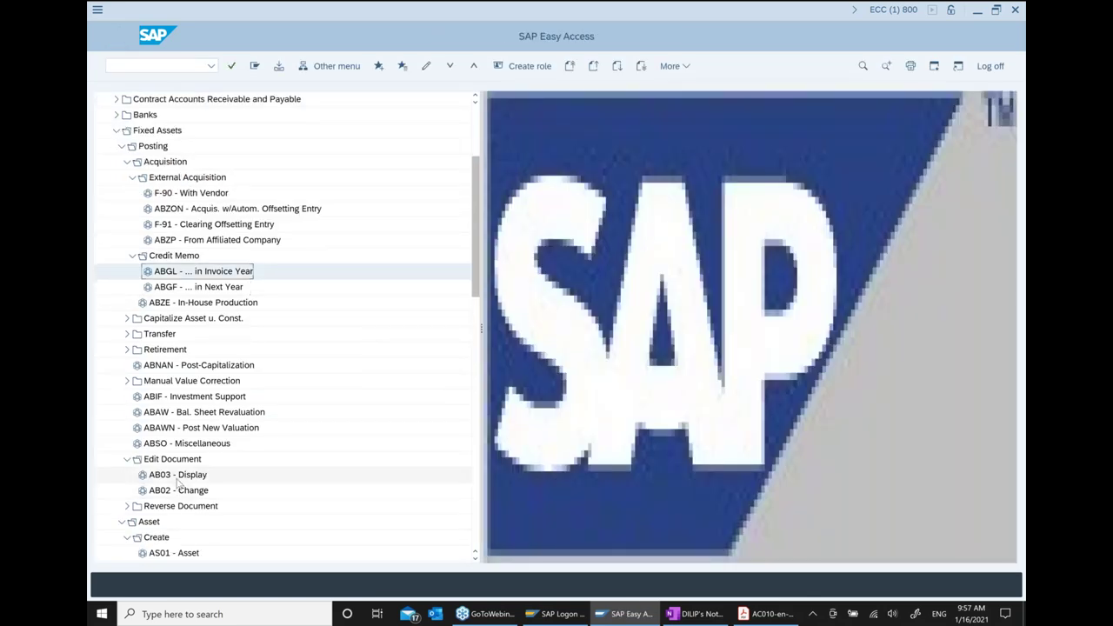
double_click(179, 476)
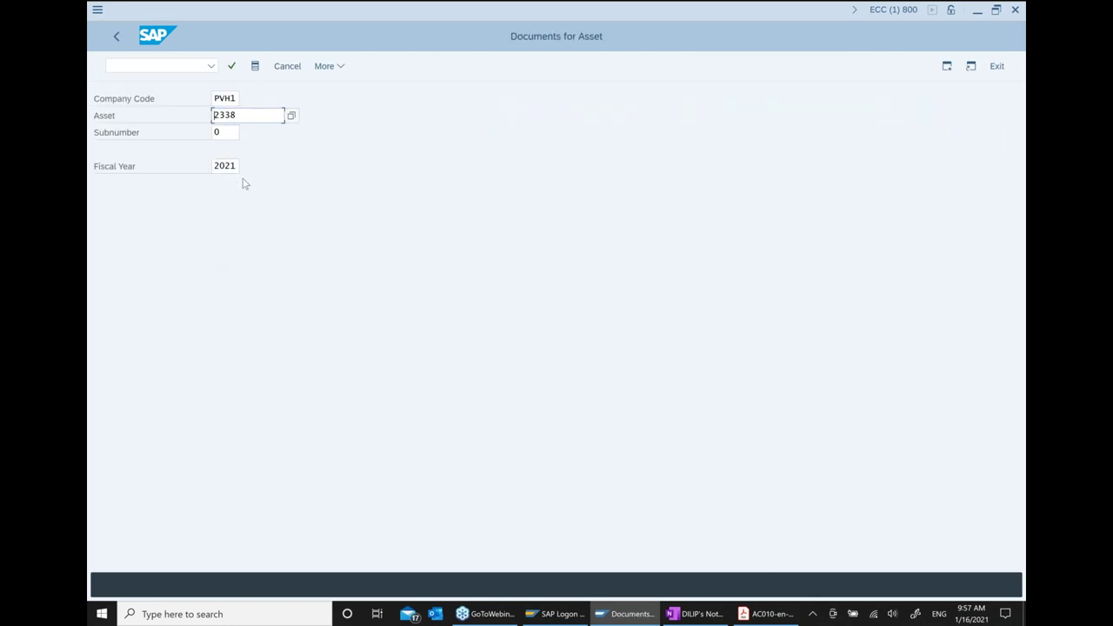
key(Return)
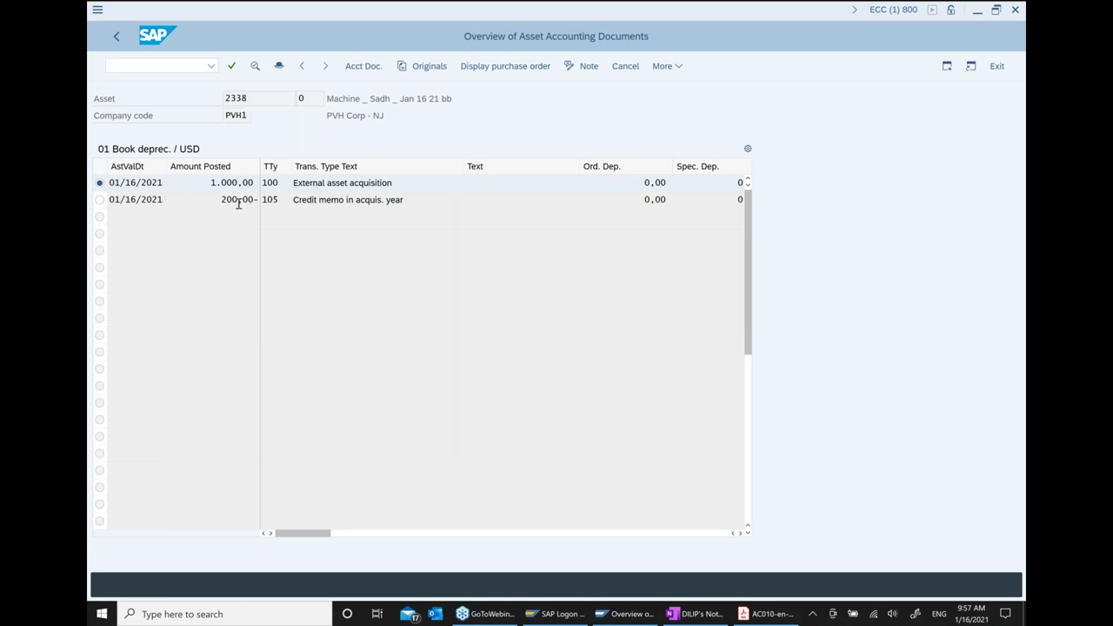
drag(396, 183, 327, 183)
double_click(282, 183)
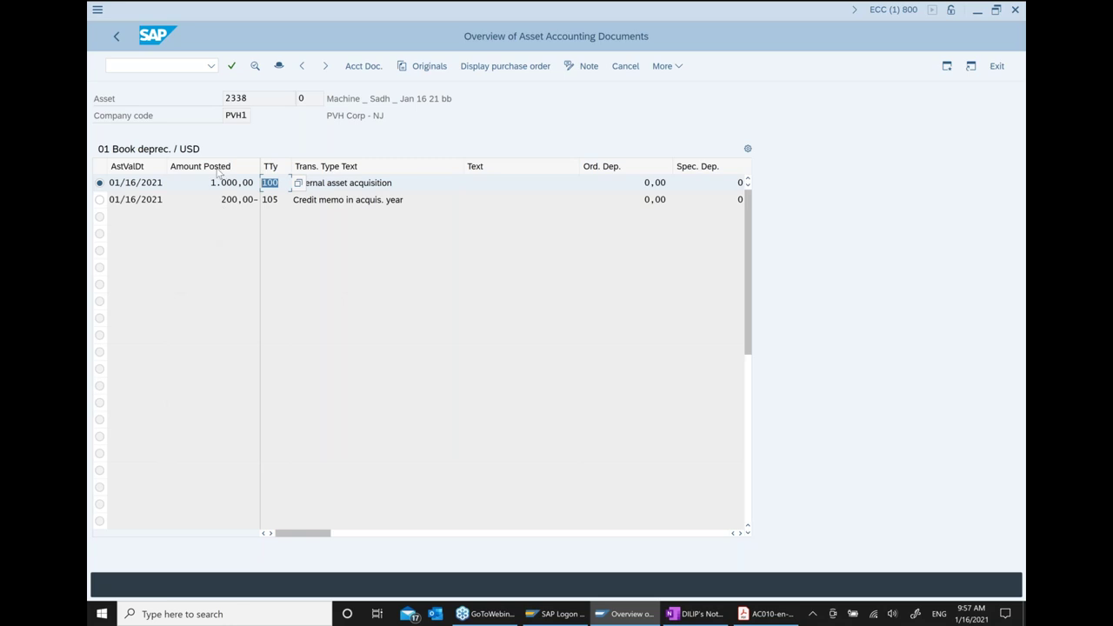
double_click(210, 182)
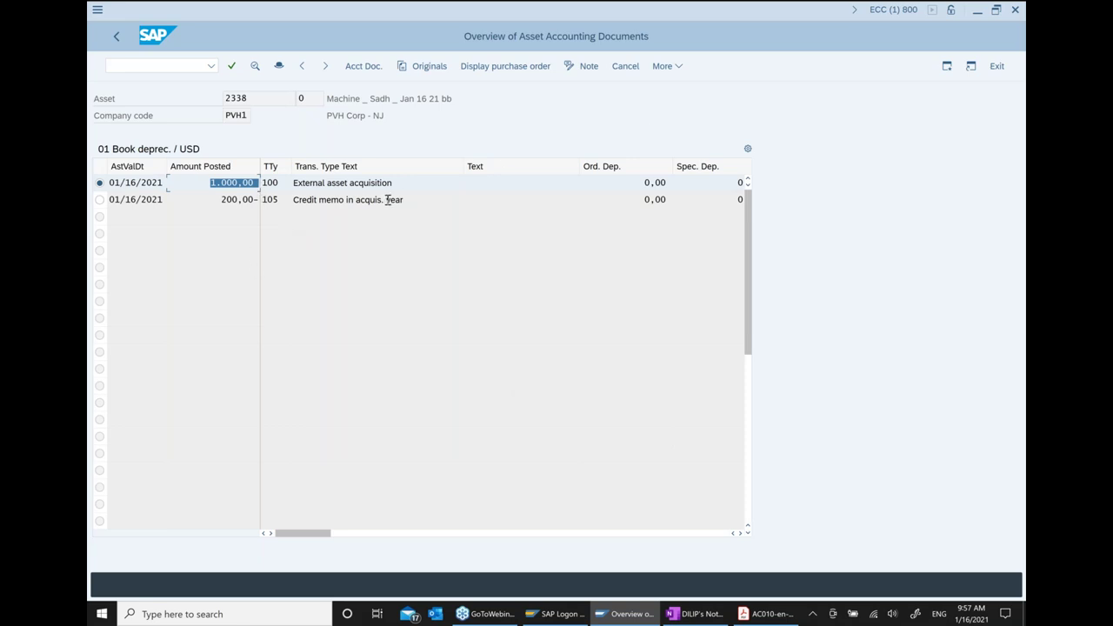
drag(404, 200, 312, 201)
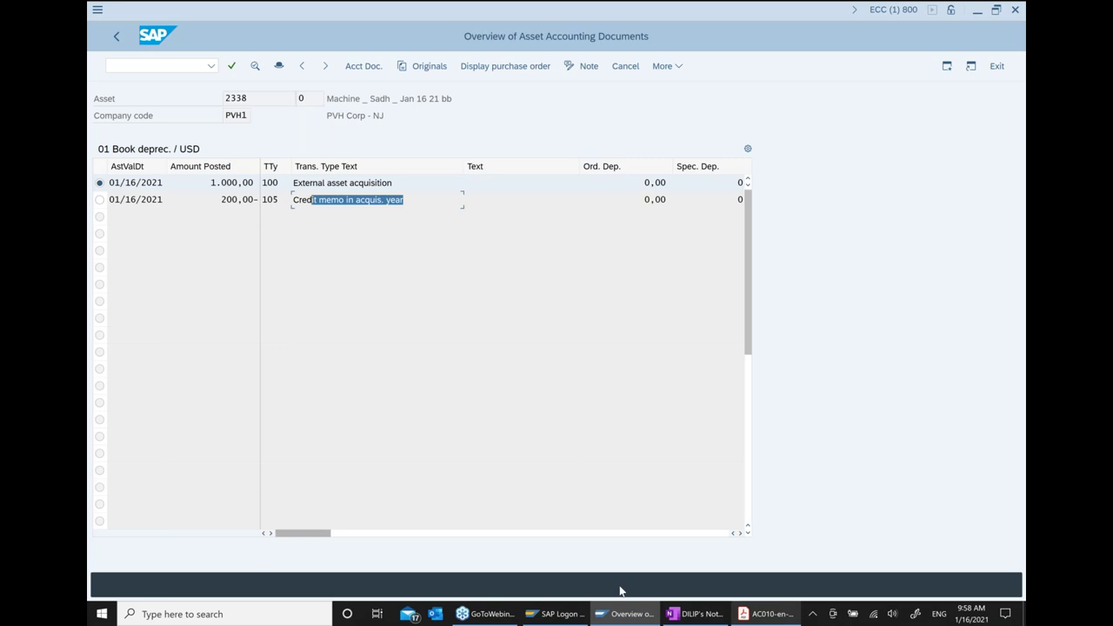
Display the accounting document of the credit memo posting and look up the meaning of the asset line's posting key 75.
click(99, 200)
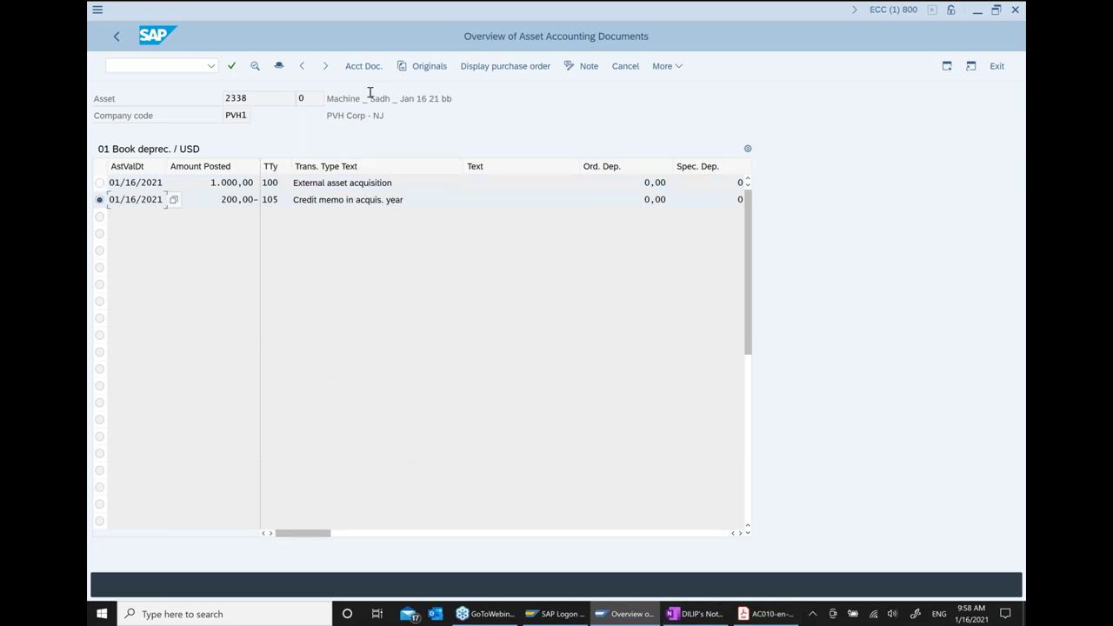
click(364, 68)
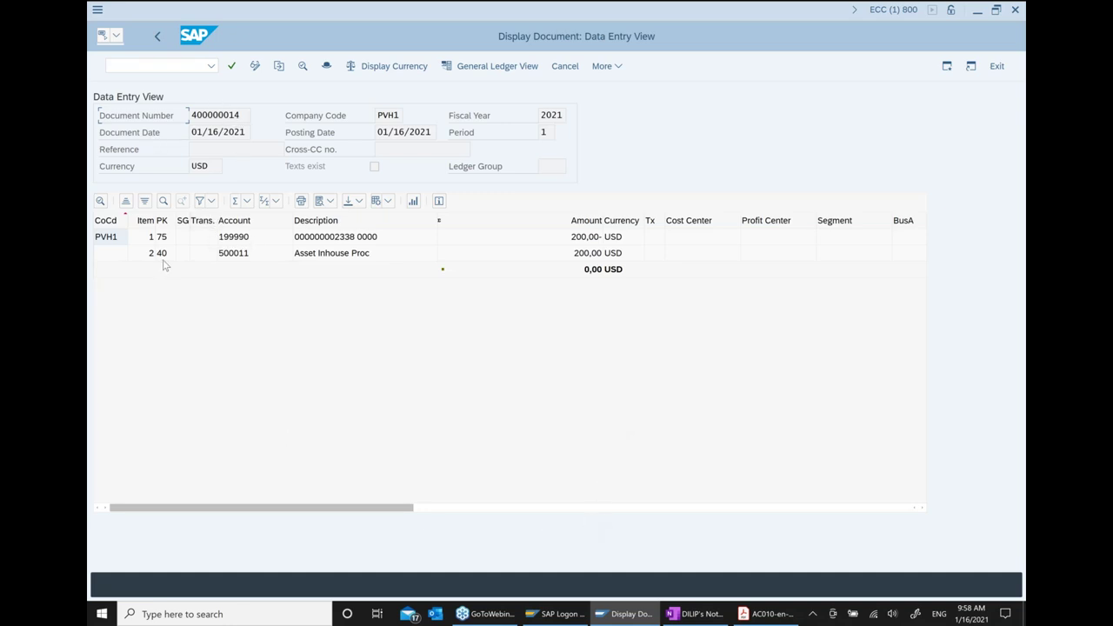
click(227, 239)
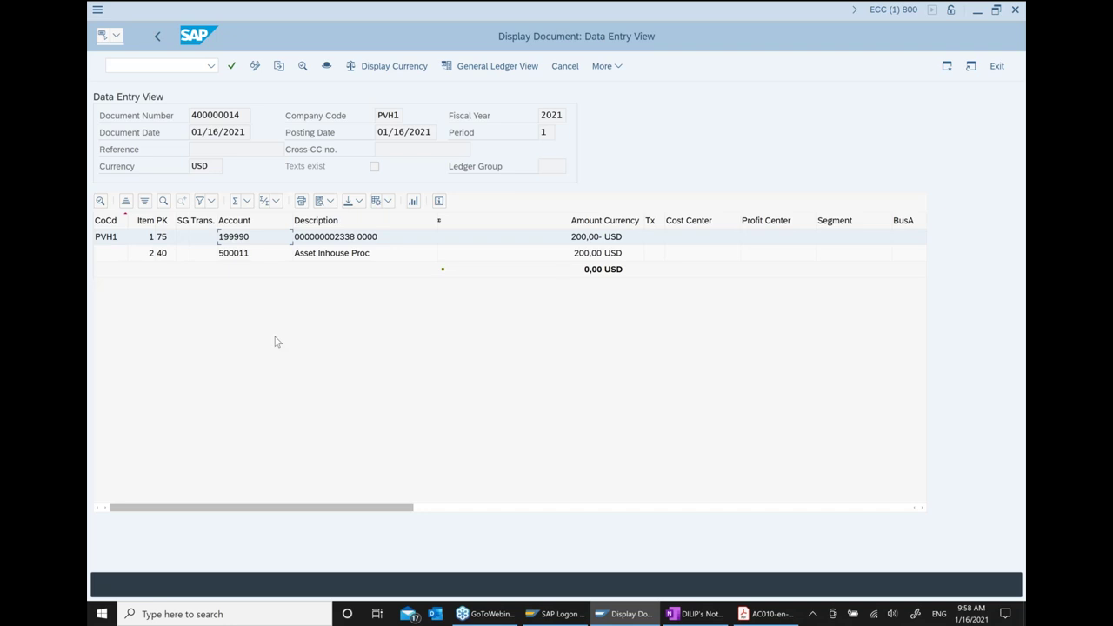
click(169, 238)
key(F4)
scroll(600, 313, down, 6)
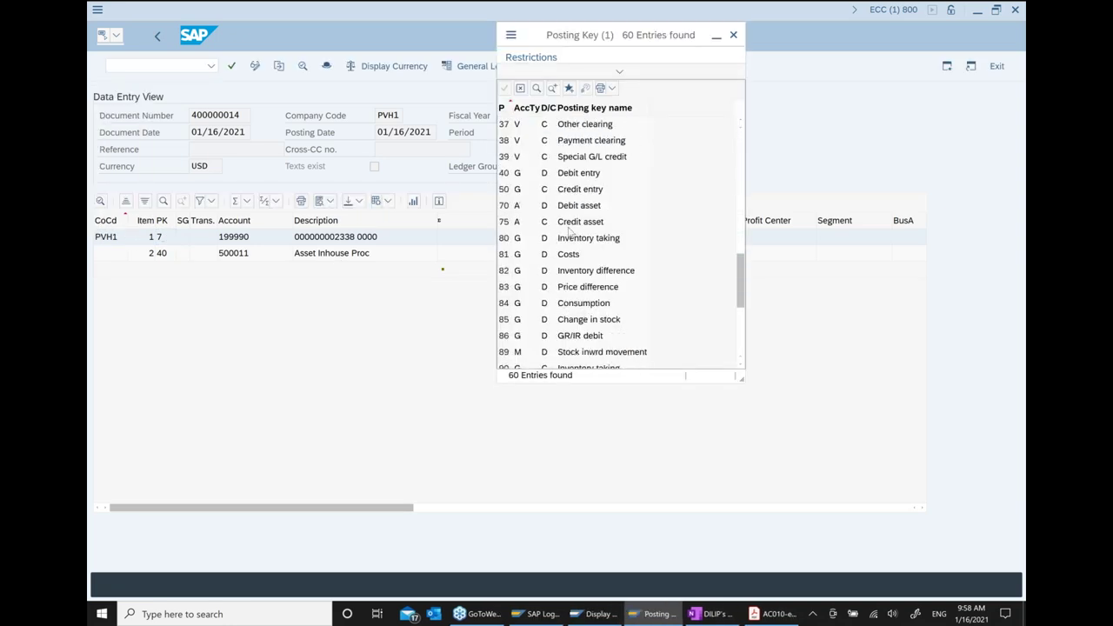
click(589, 223)
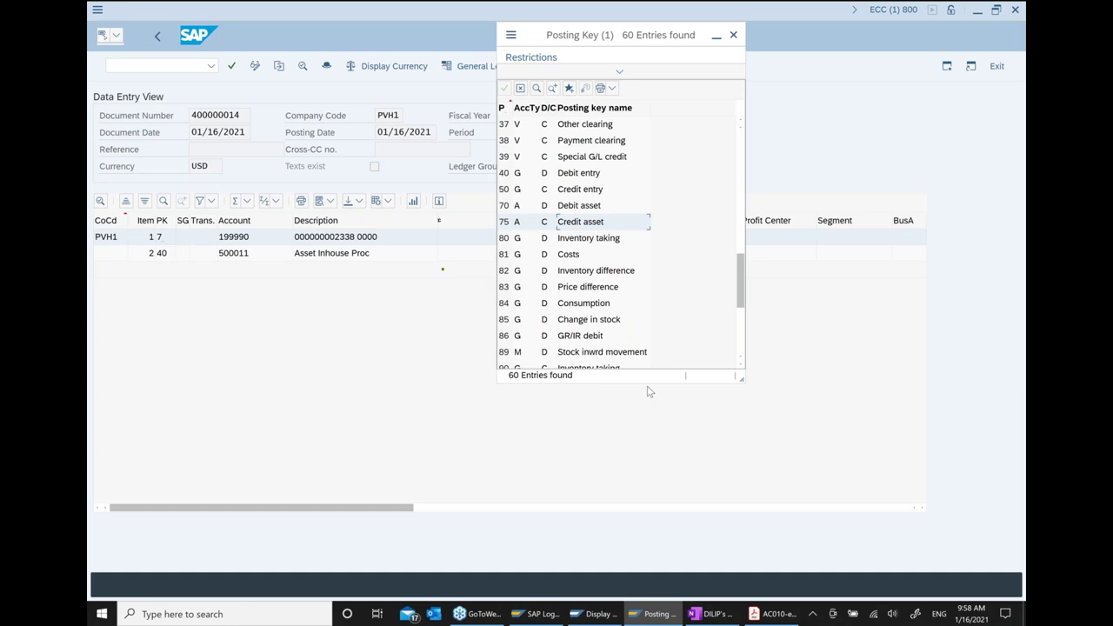
Switch to OneNote and add an indented sub-bullet "Posting key =" under the "Verify Asset accounting doc" line.
click(735, 617)
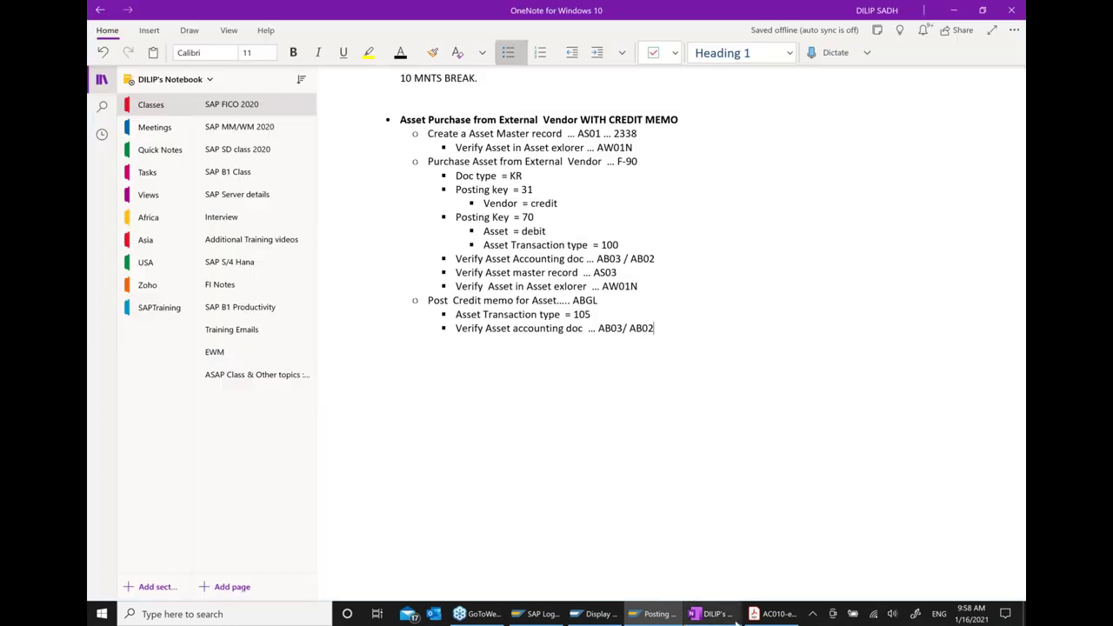
click(686, 336)
key(Return)
click(597, 54)
text(pOSTIN)
key(BackSpace)
key(BackSpace)
key(BackSpace)
key(BackSpace)
key(BackSpace)
key(BackSpace)
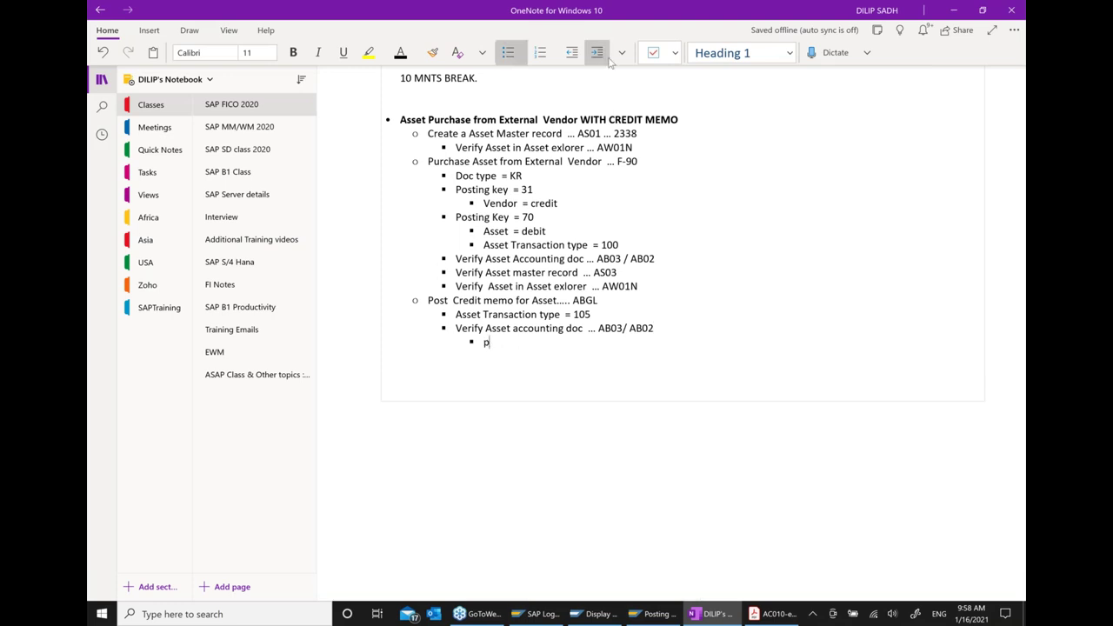
text(Posting key =)
key(Tab)
text(75)
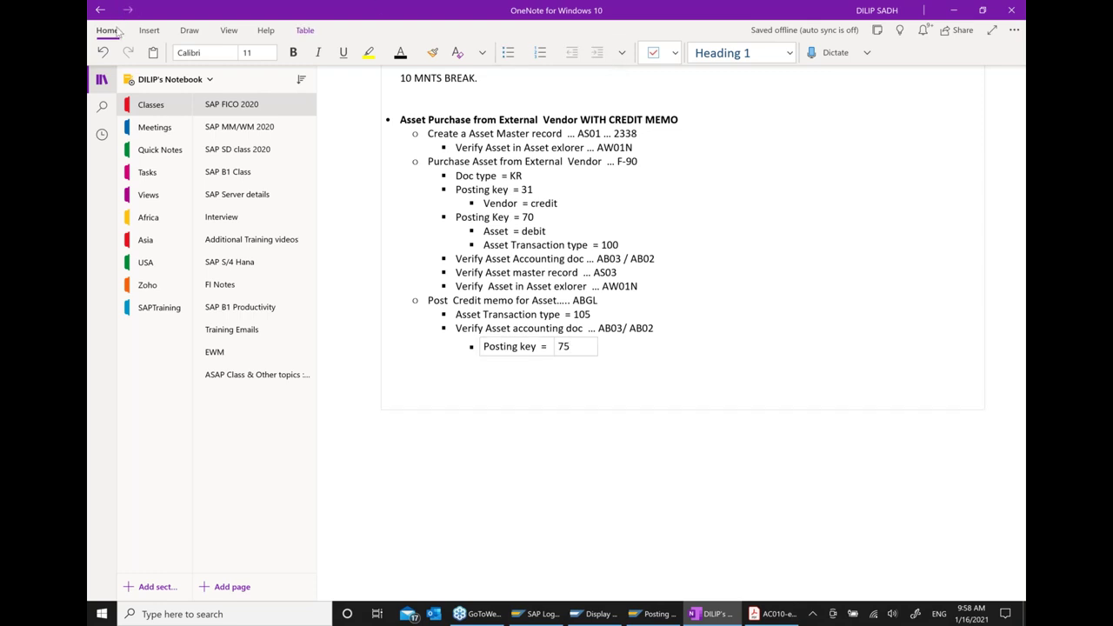
click(104, 52)
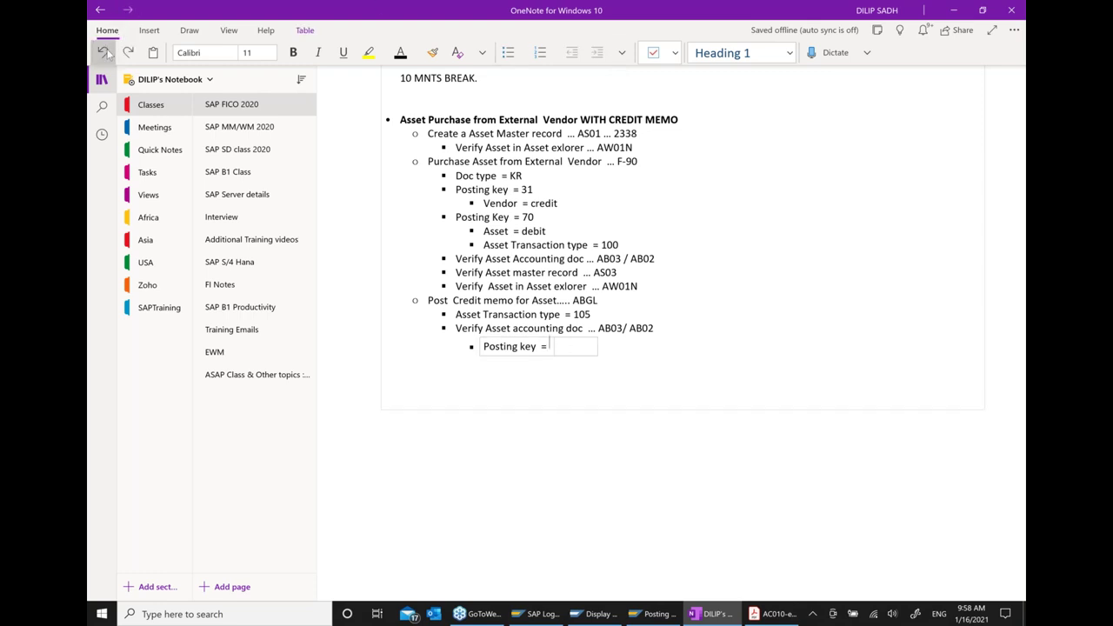
click(104, 53)
Complete the sub-bullet so that it reads "Posting key = 75 which is credit Asset".
text(7)
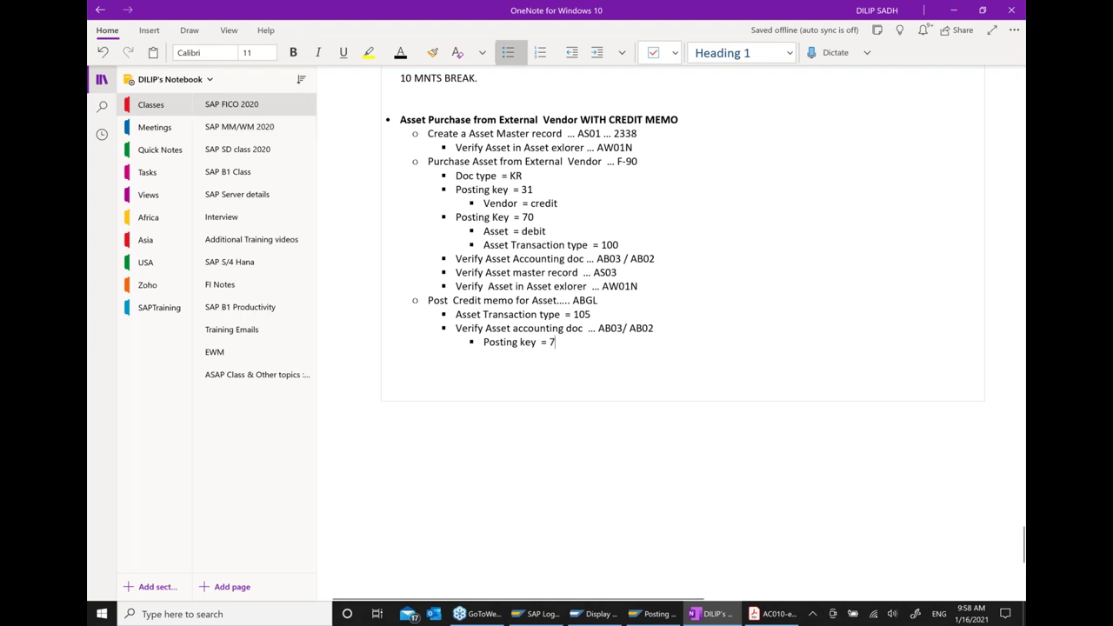
text(5 which is )
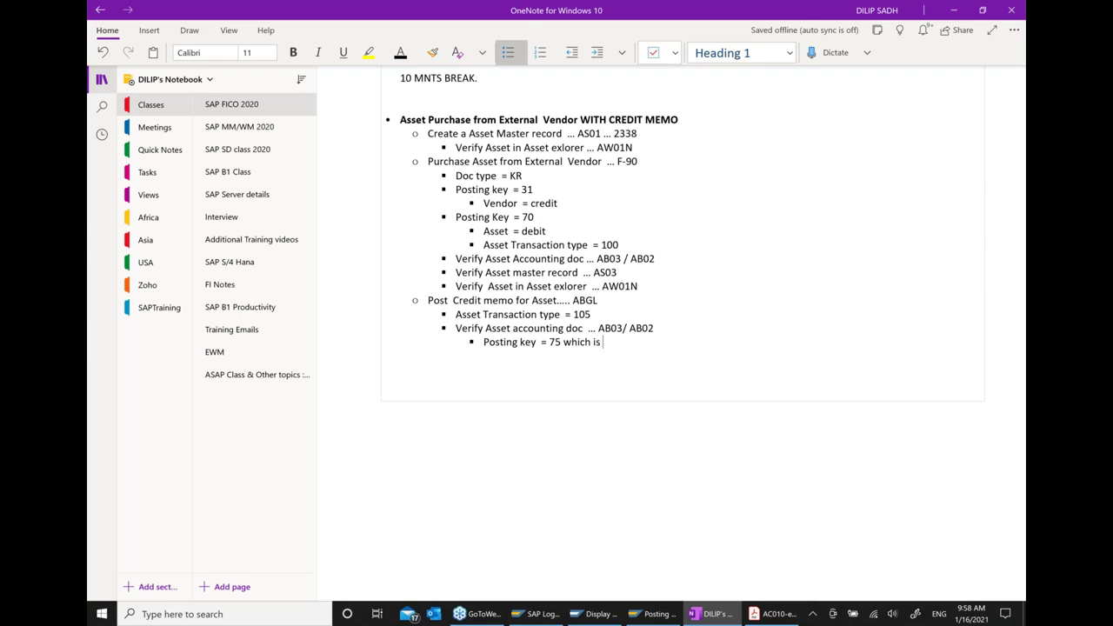
text(credit Asset)
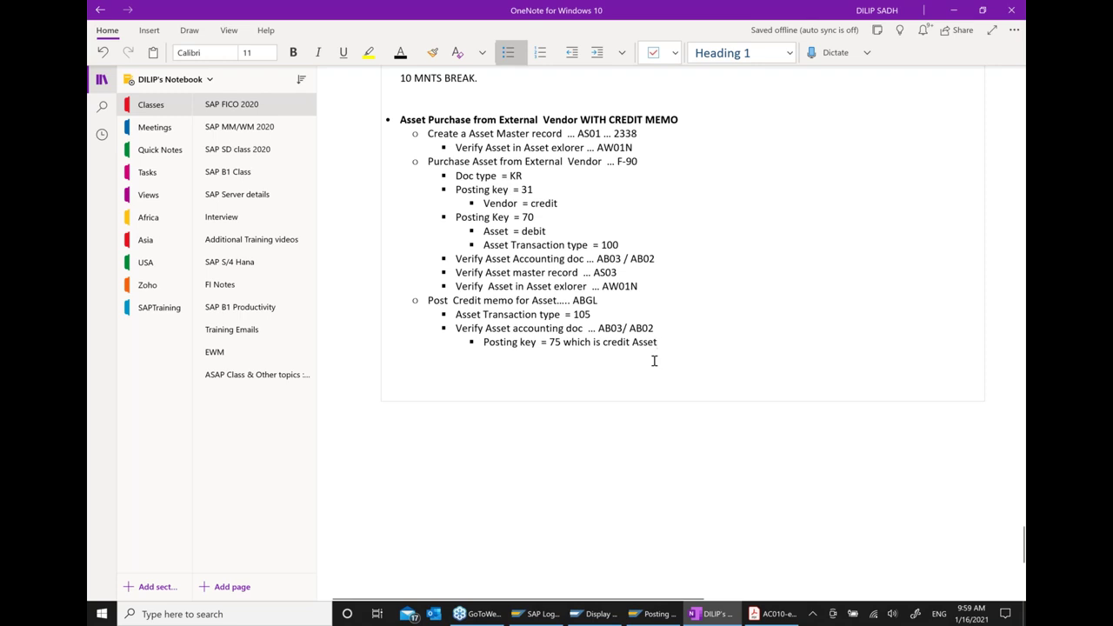
Switch to SAP, close the posting key list and examine the "Asset Inhouse Proc" line of the credit memo's accounting document.
click(677, 614)
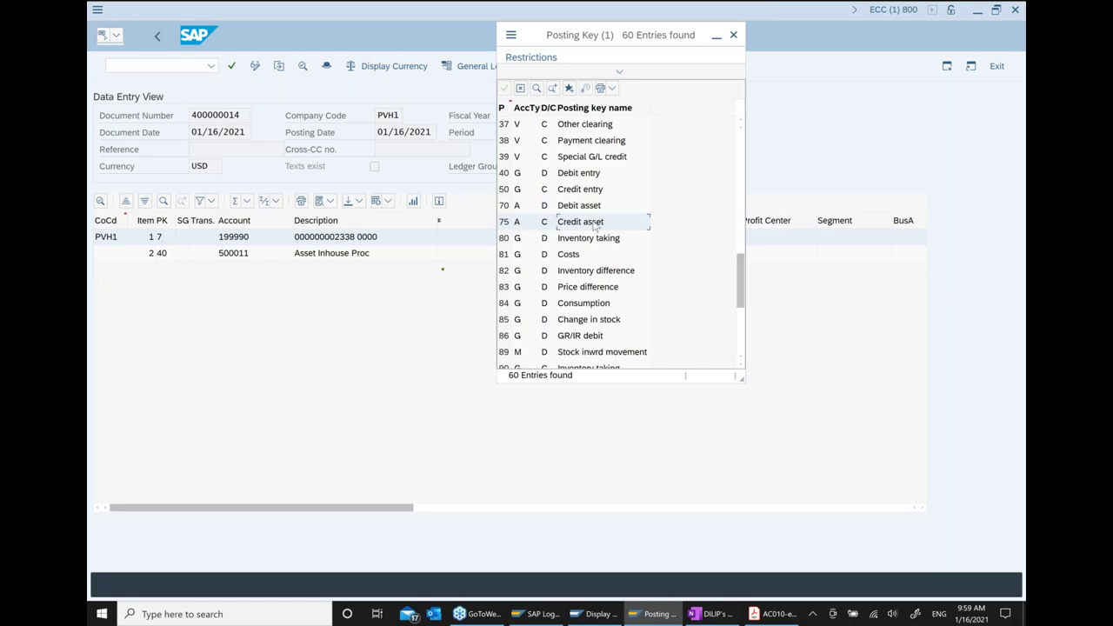
click(733, 36)
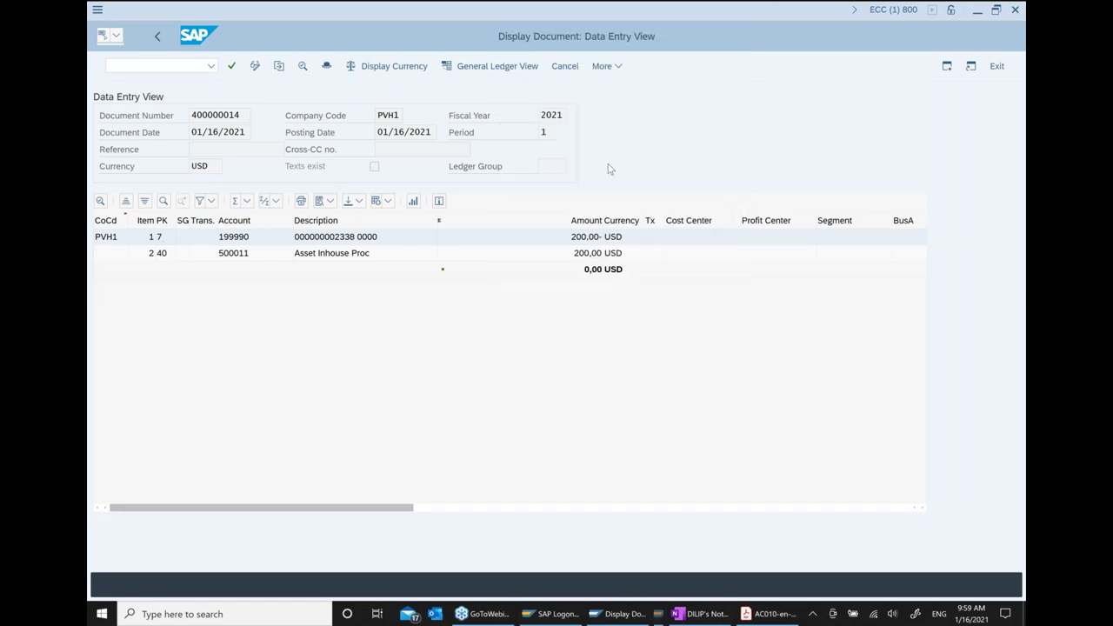
click(316, 261)
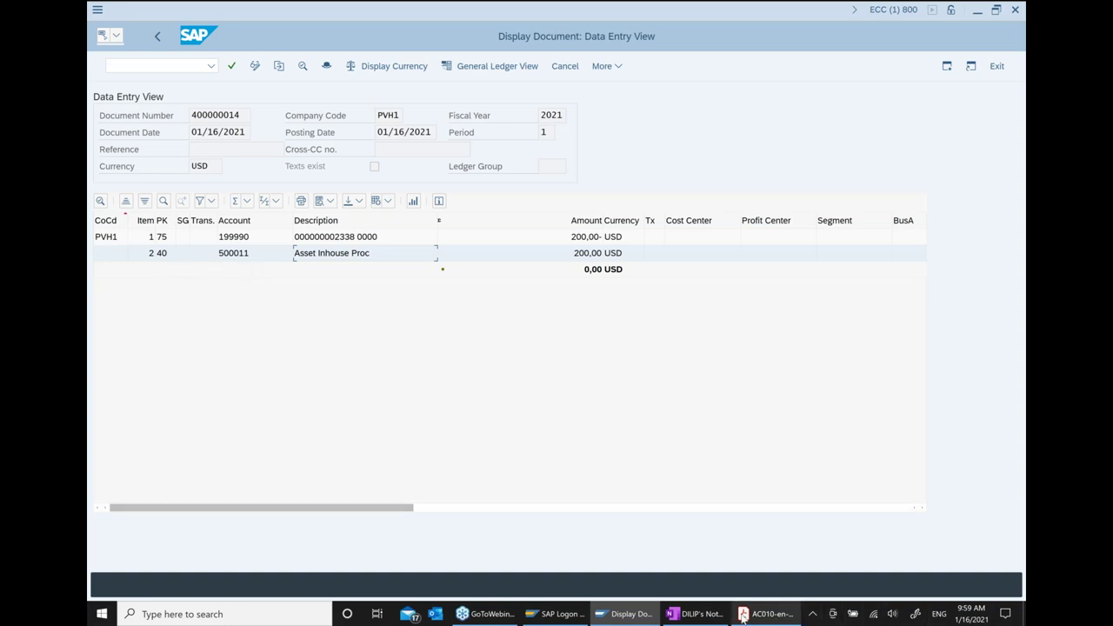
Switch to OneNote and add the sub-bullet "Posting key = 40 which is debit account" below the posting key 75 line.
click(701, 613)
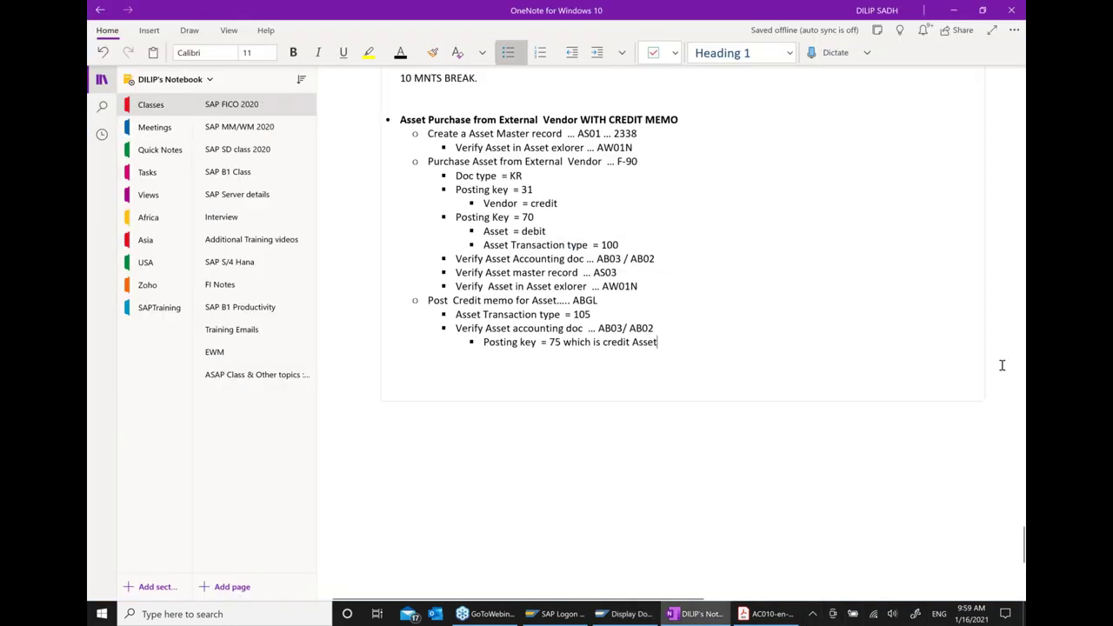
text(Posting )
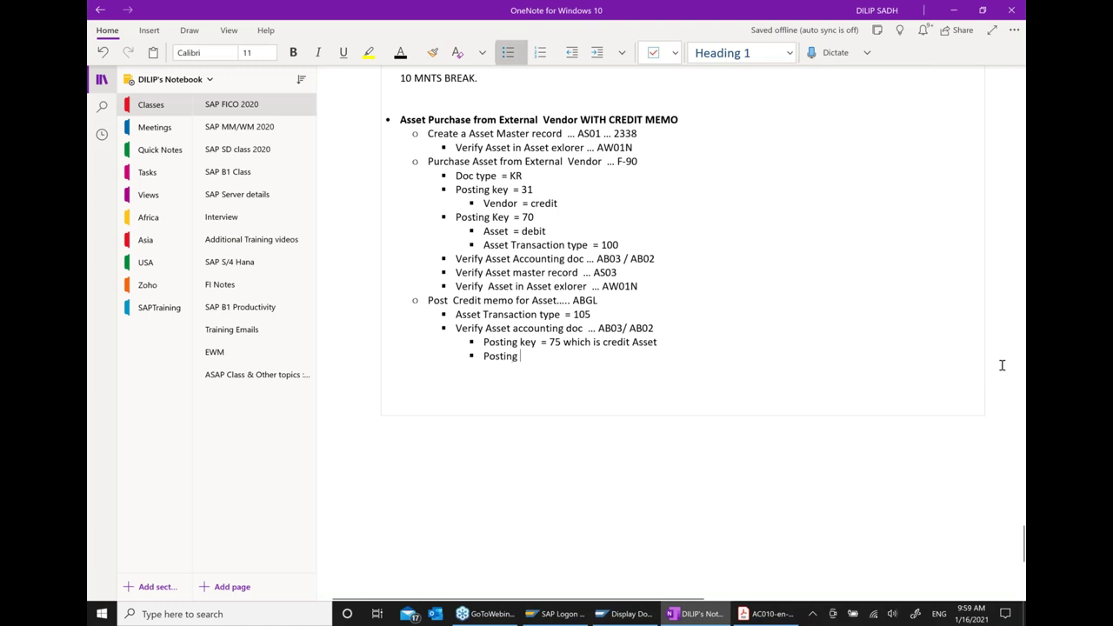
text(key =)
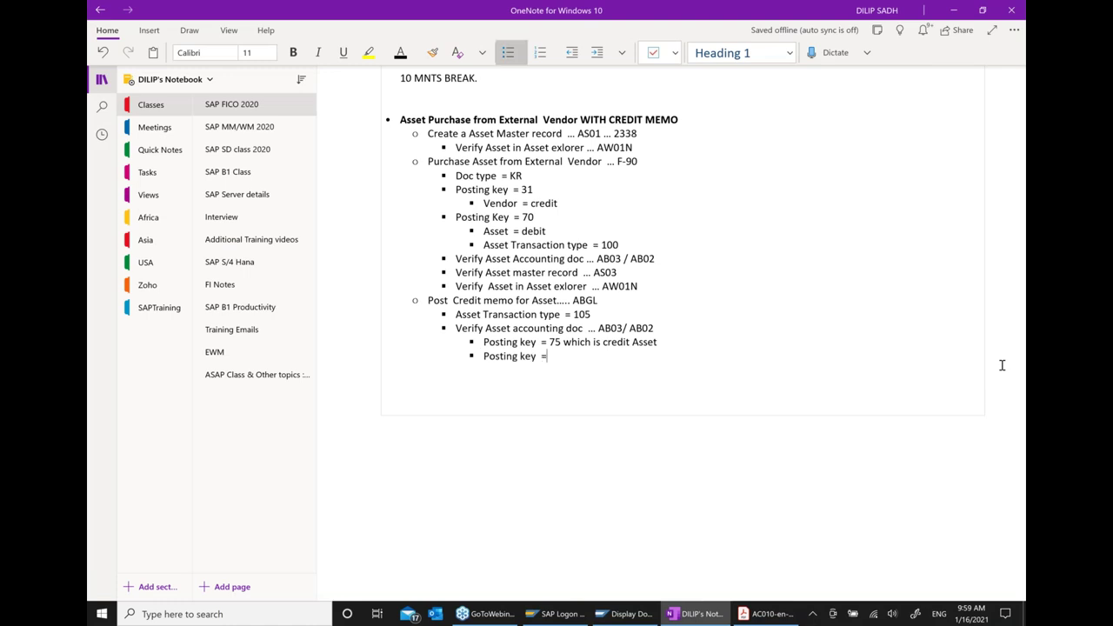
text( 40  which is debit)
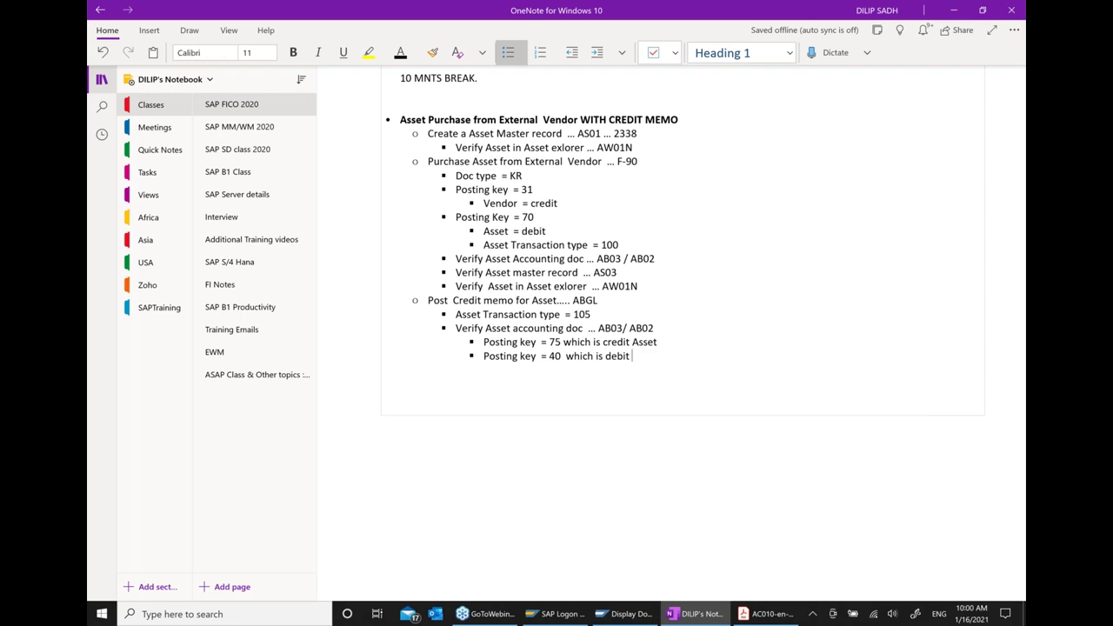
text( account)
Switch to SAP and display the header of the credit memo's accounting document to check its document type.
click(631, 614)
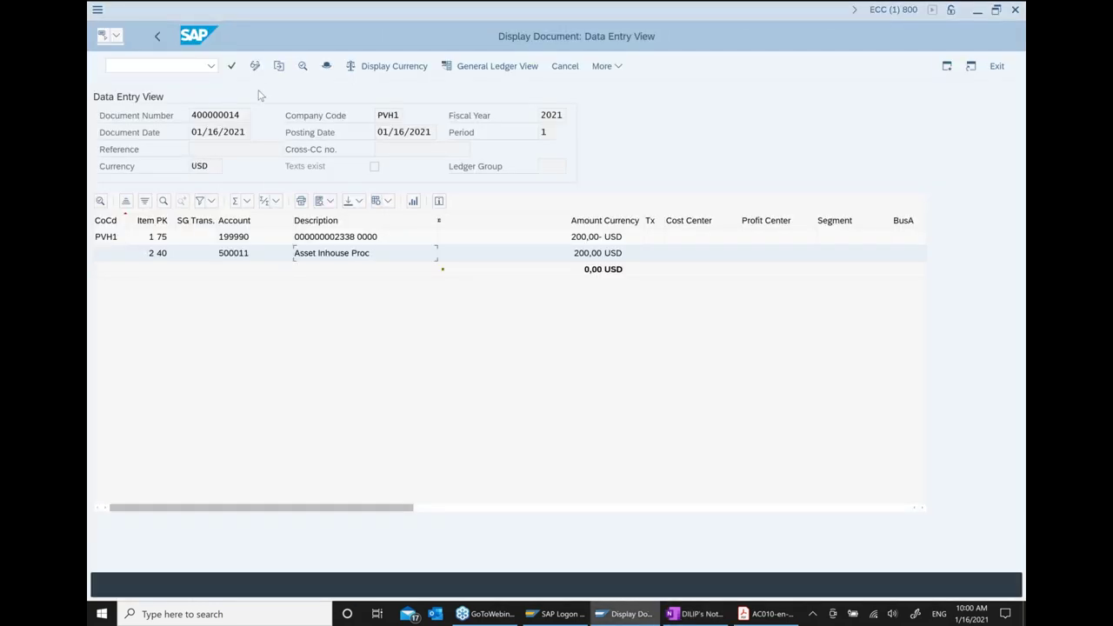
click(326, 70)
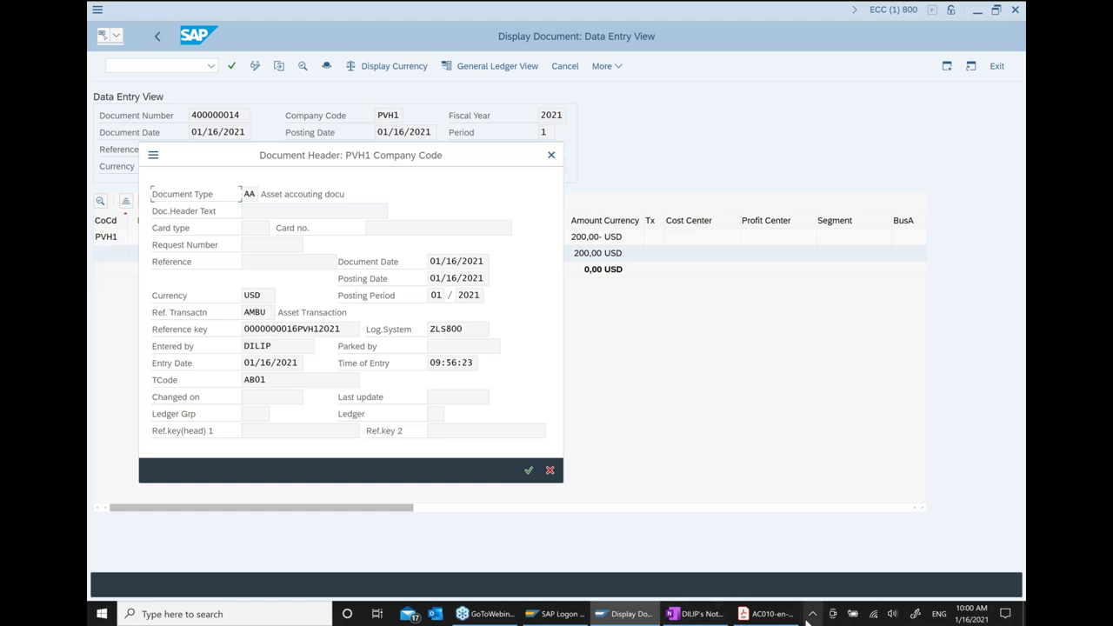
Switch to OneNote and add the sub-bullet "Doc type = AA ( Asset Accounting doc)" below the posting key 40 line.
click(694, 614)
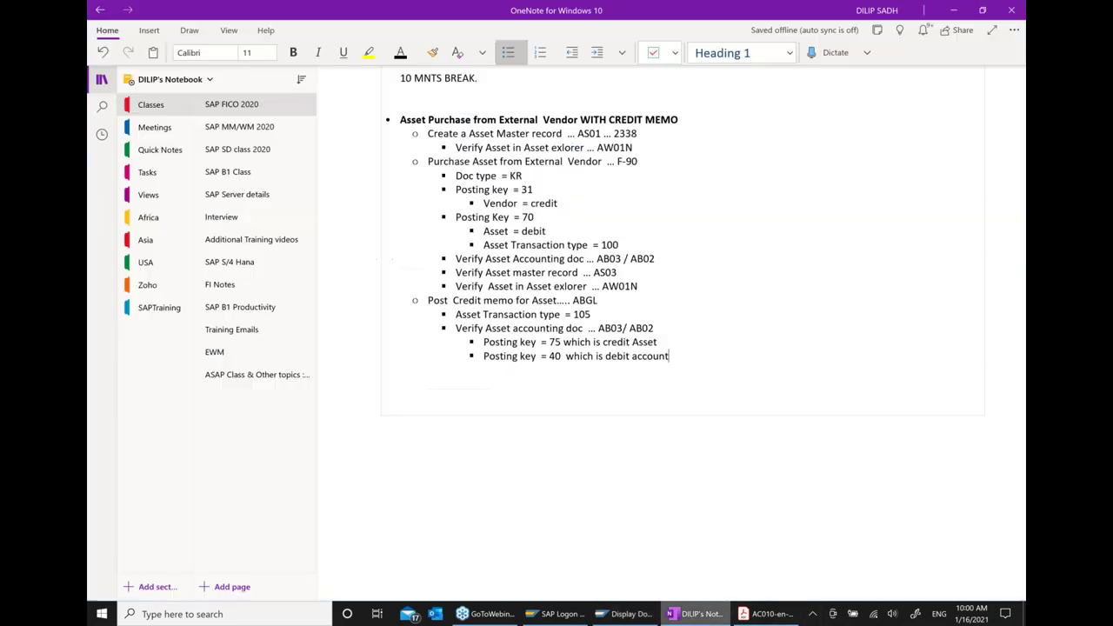
key(shift+Return)
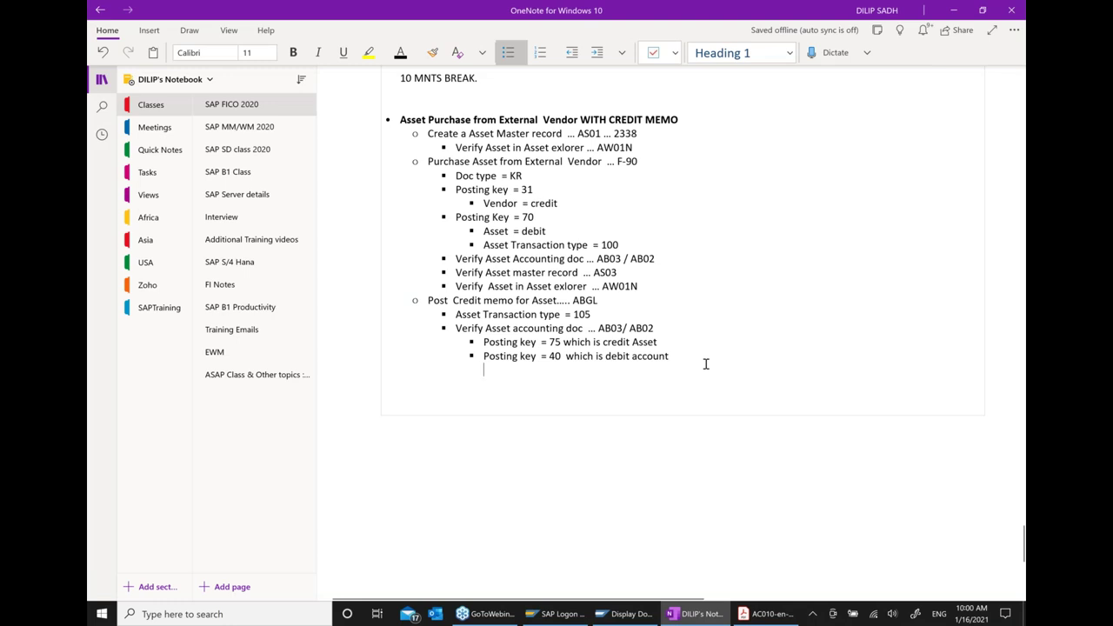
text(Doc)
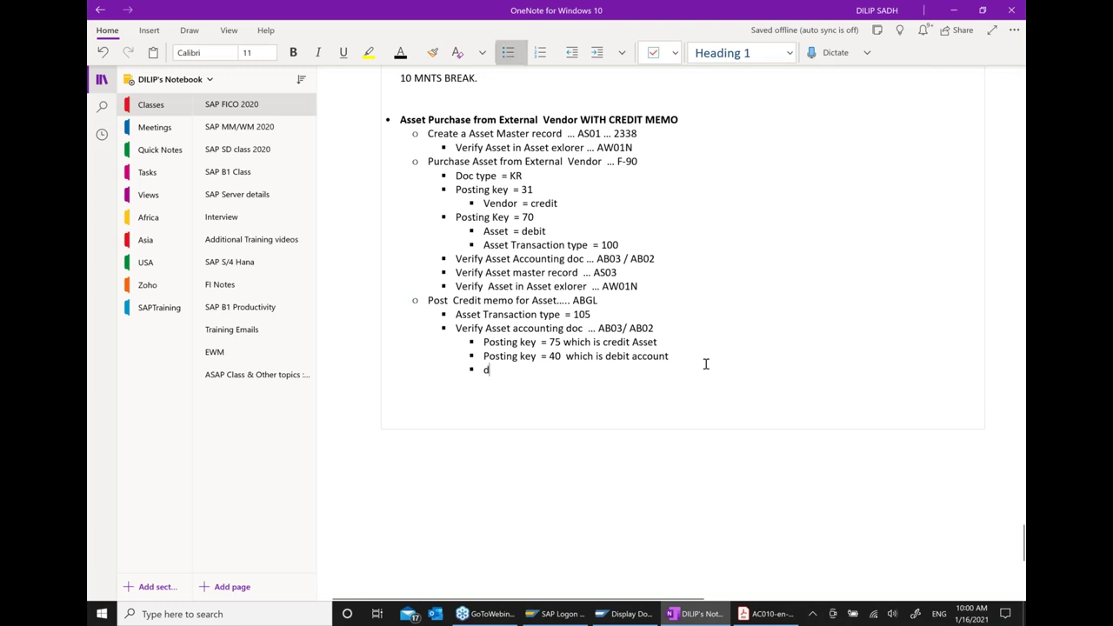
text( tyo)
key(BackSpace)
text(pe)
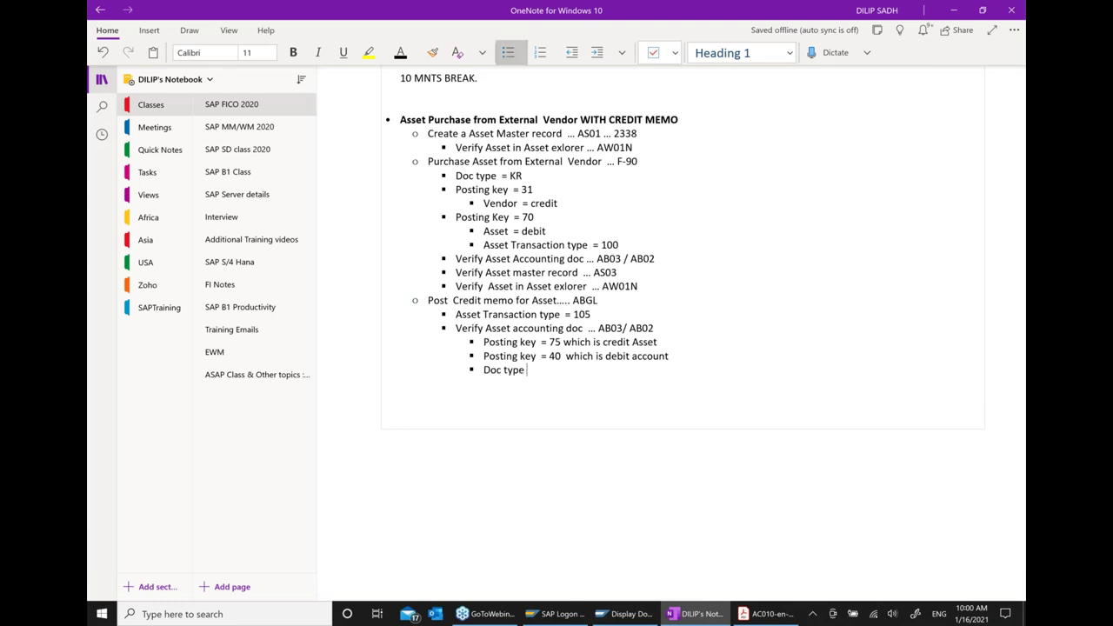
text( = AA ()
text( Ase)
text(et Acc)
text(ounting do)
text(c))
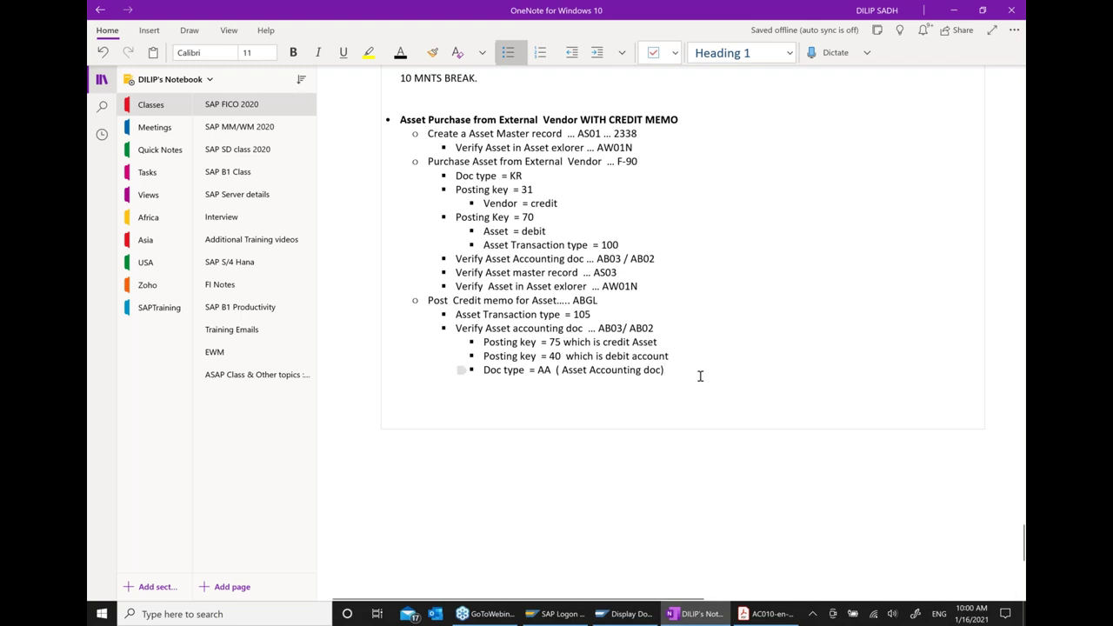
Add the bullet "Verify Asset exlorer ... AW01N" at the same level as the "Verify Asset accounting doc" line.
key(Return)
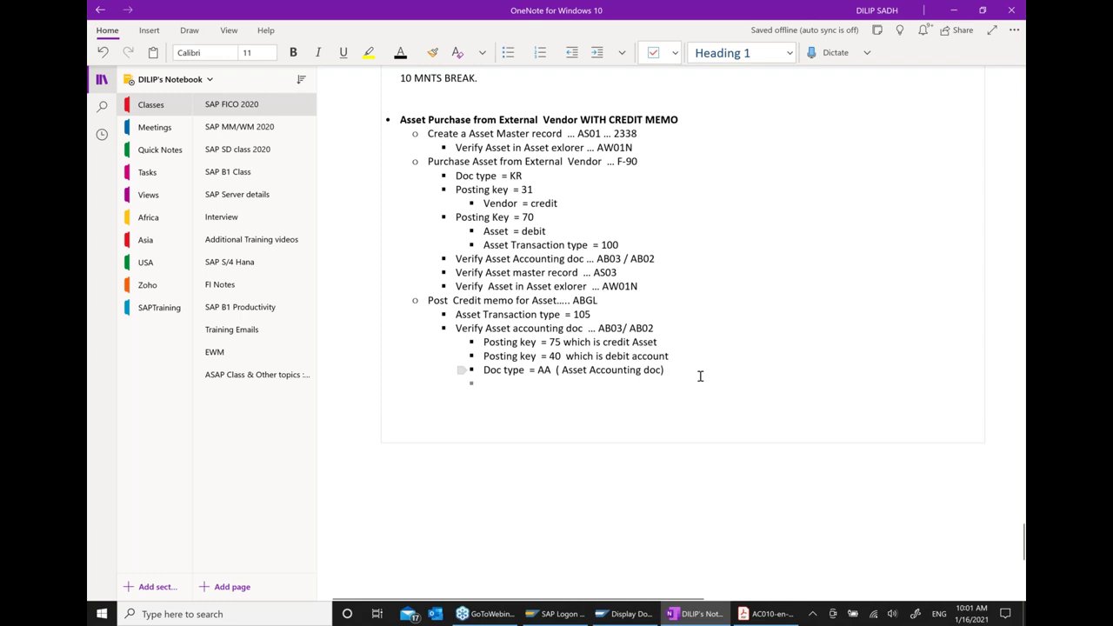
text(V)
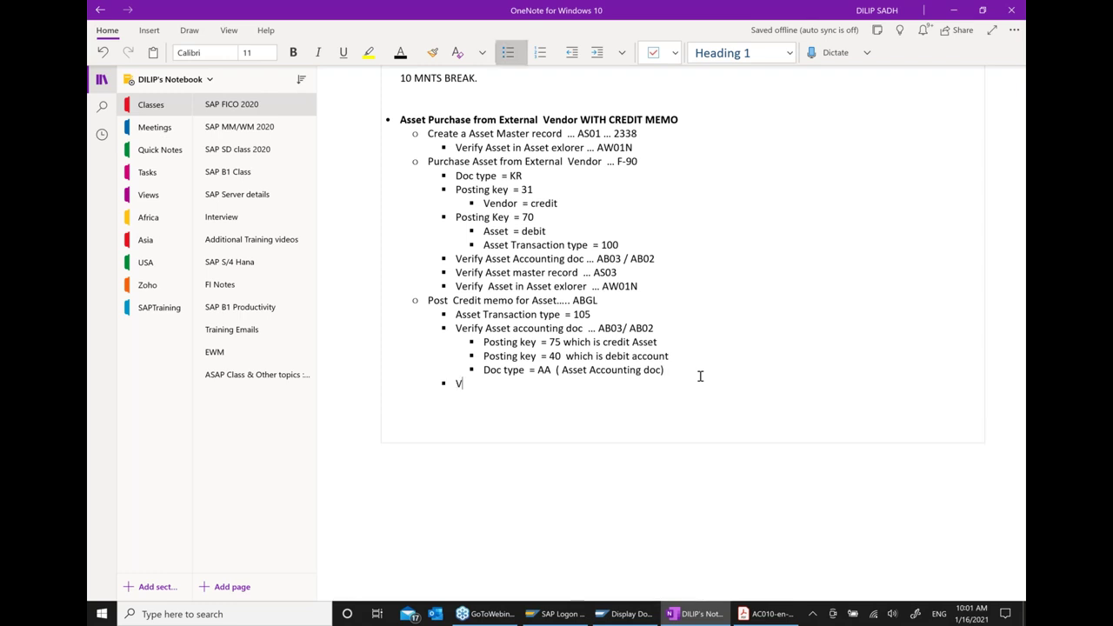
text(erify Asset exlorer  ... AW01N)
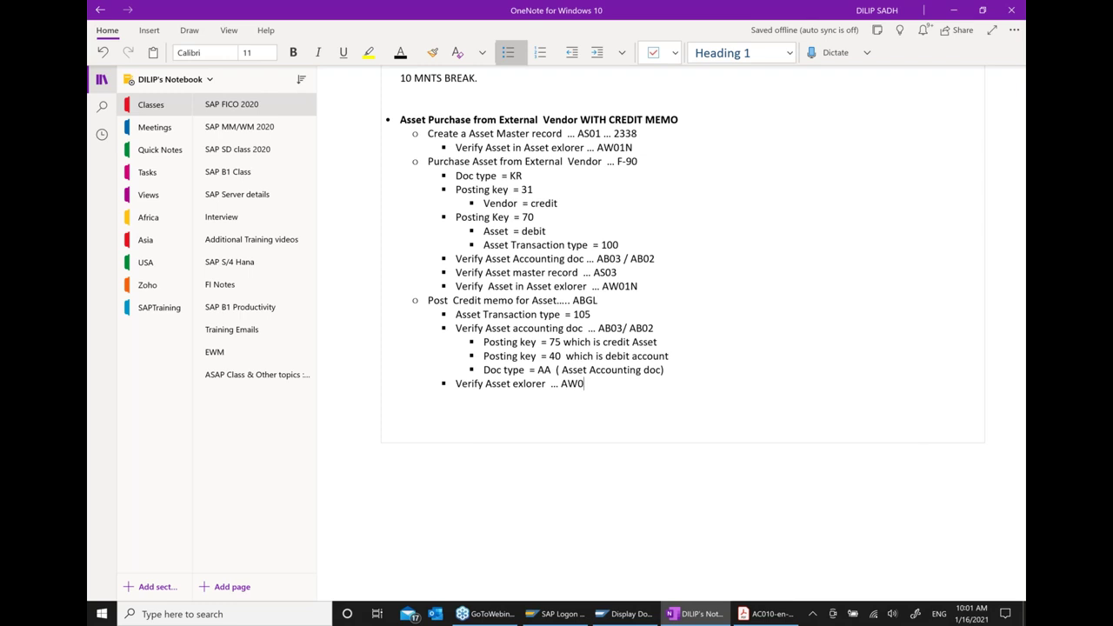
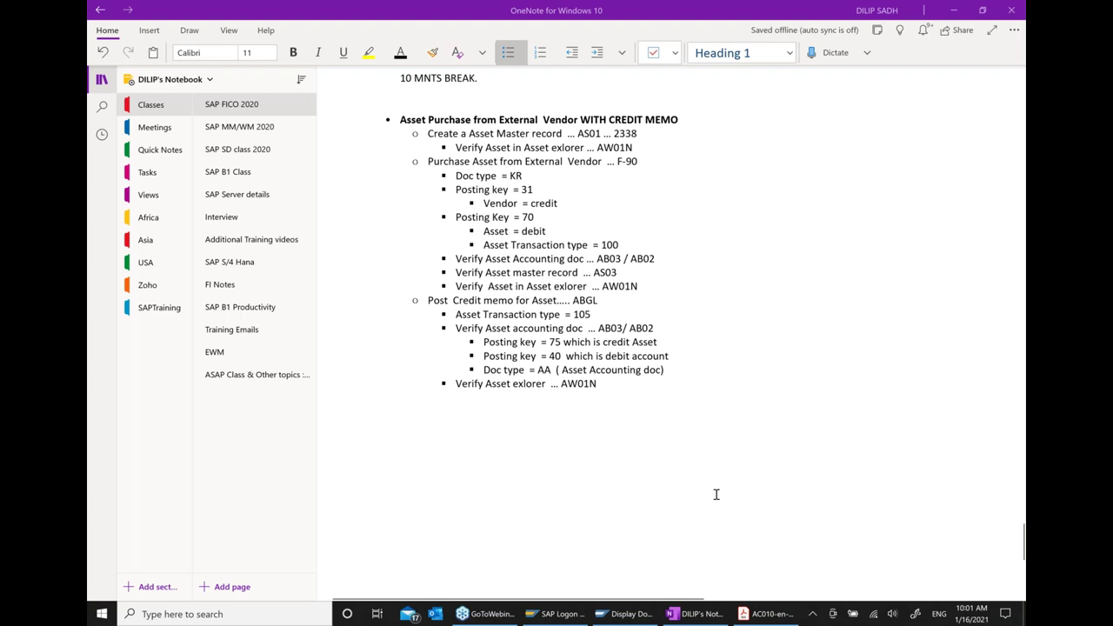
click(606, 386)
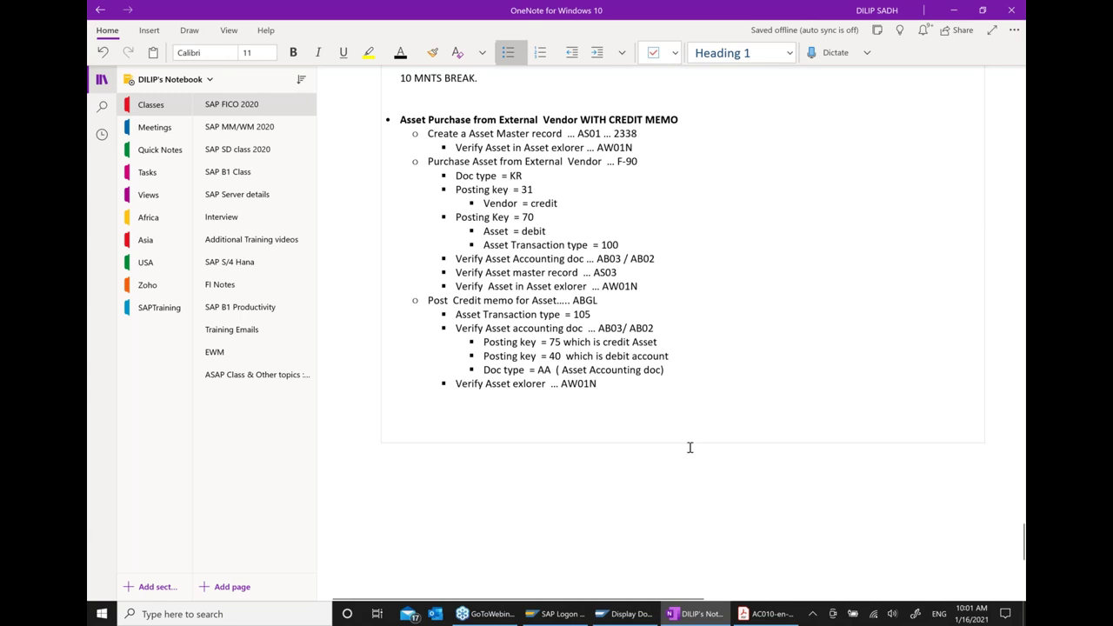
Switch to SAP, leave the document display and open Asset Explorer AW01N for asset 2338.
click(622, 614)
click(550, 156)
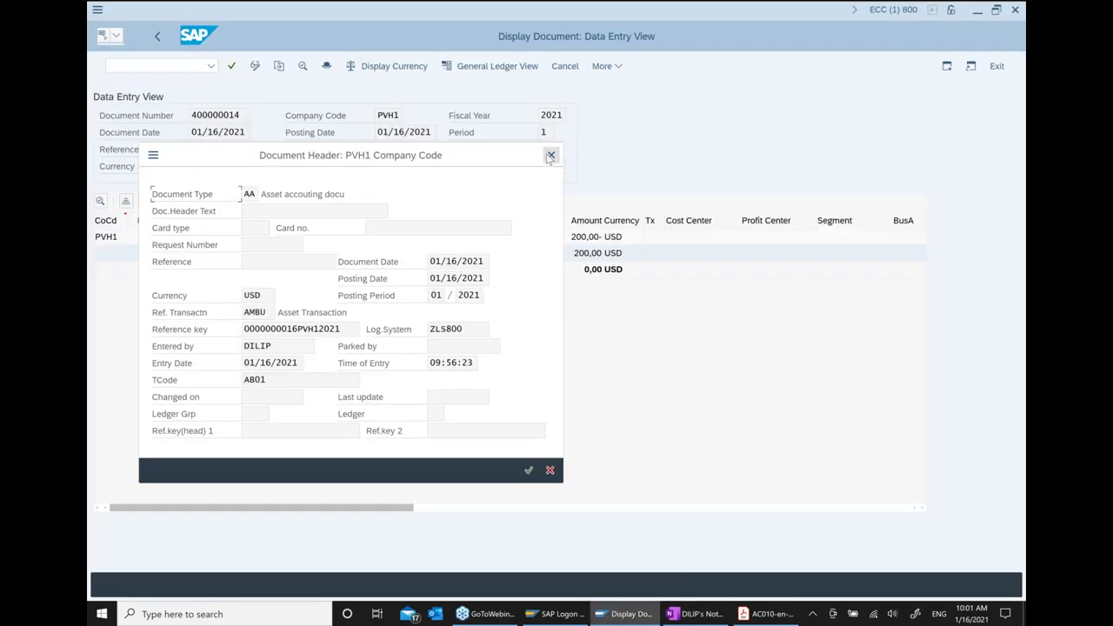
click(156, 38)
click(118, 38)
click(118, 38)
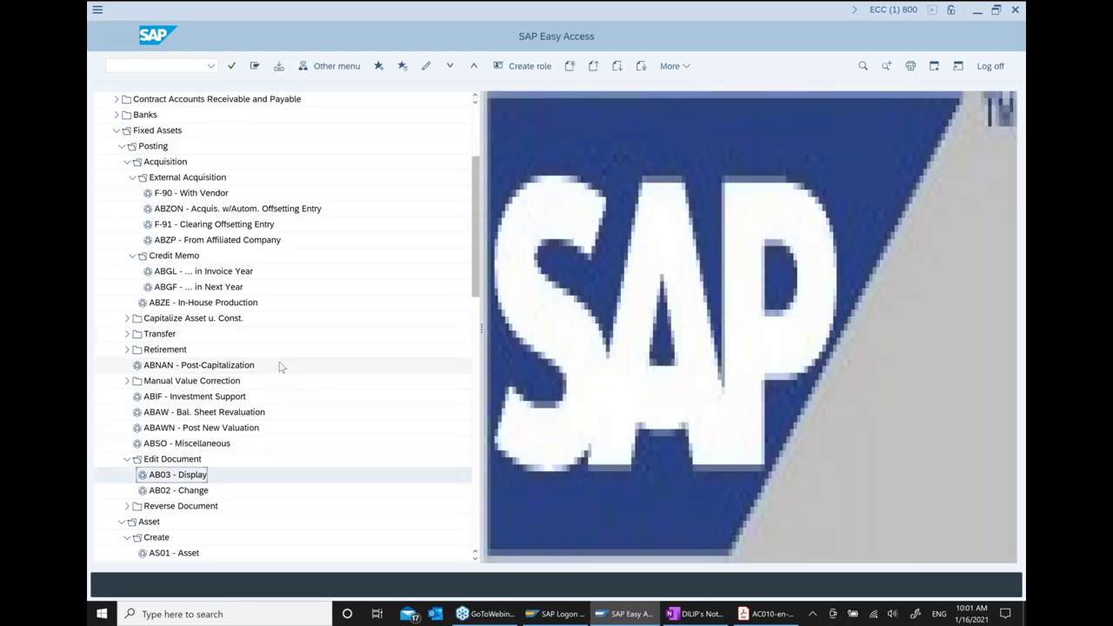
scroll(279, 367, down, 3)
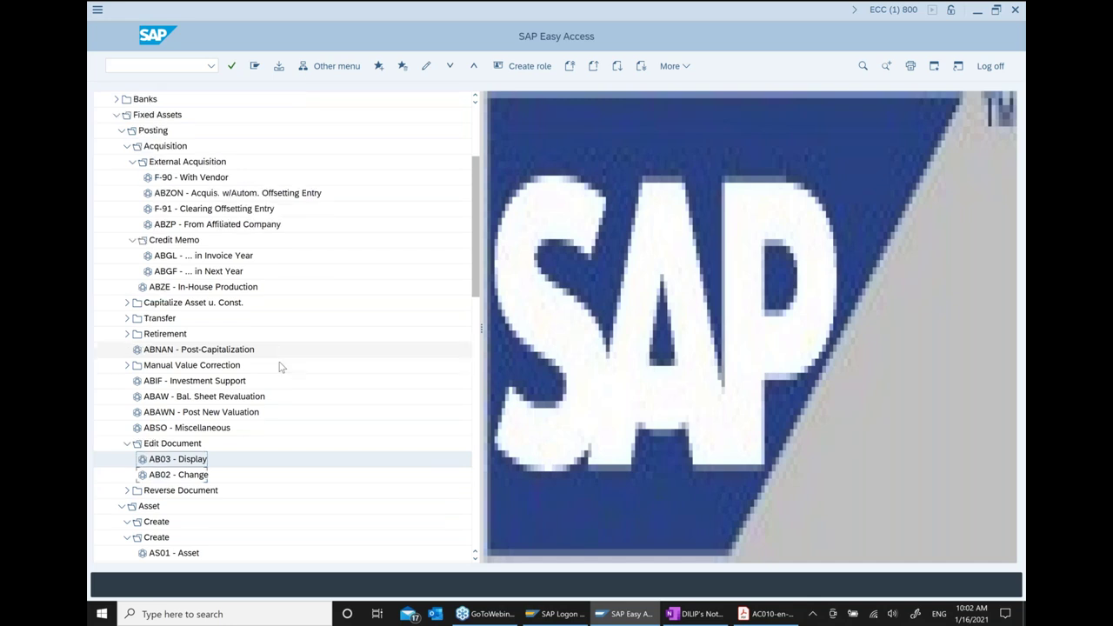
scroll(286, 392, down, 1)
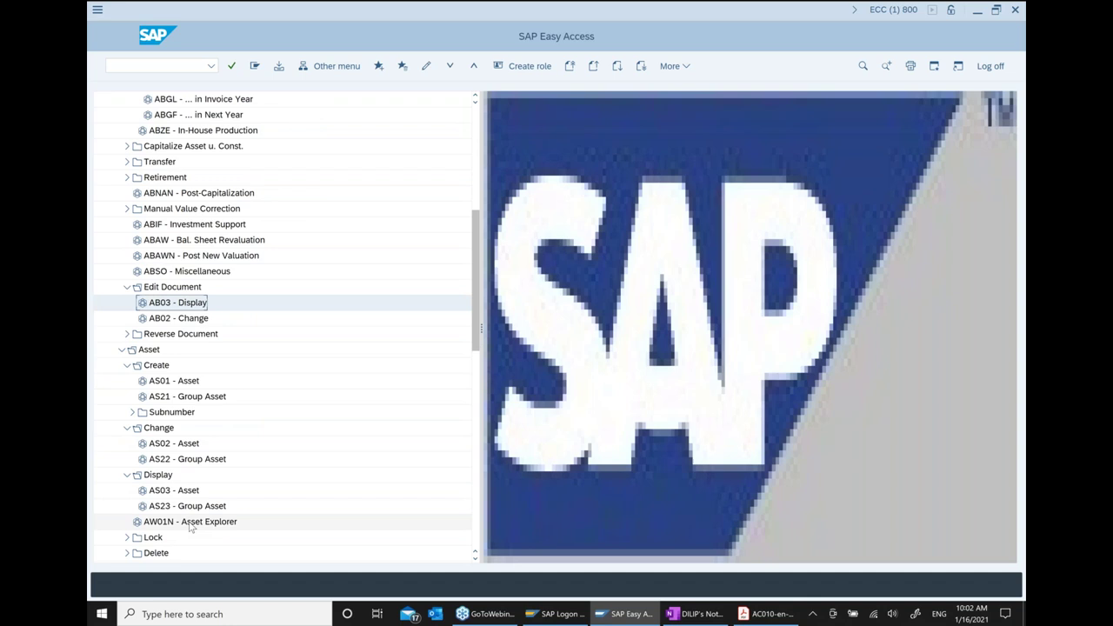
click(190, 522)
double_click(191, 522)
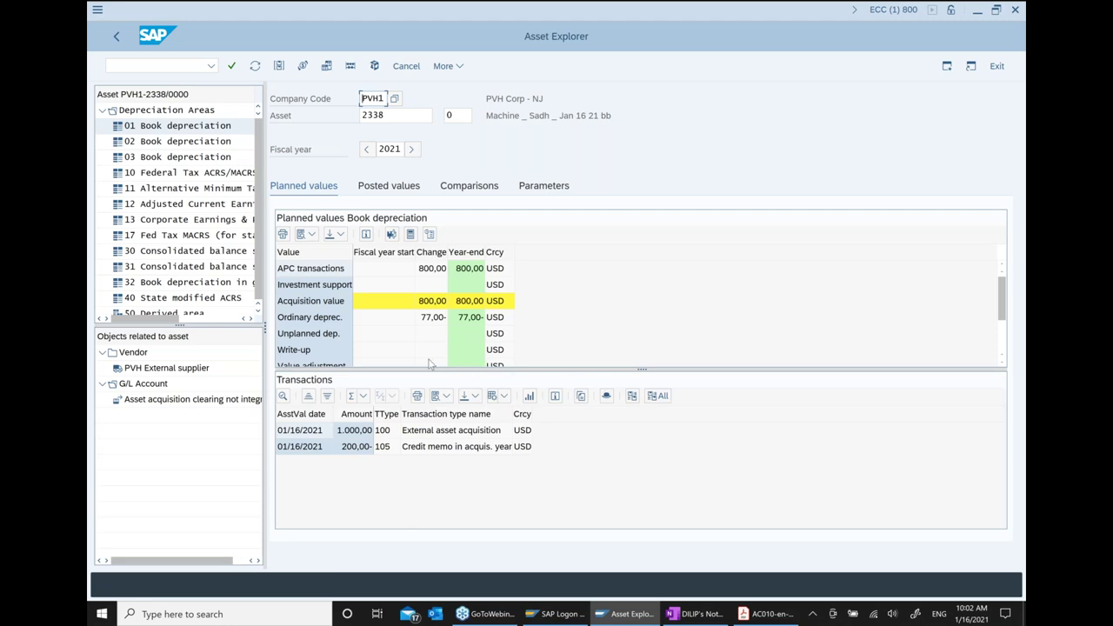
Examine asset 2338's 2021 planned acquisition value, ordinary depreciation and net book value, and its external acquisition and credit memo transactions.
click(434, 302)
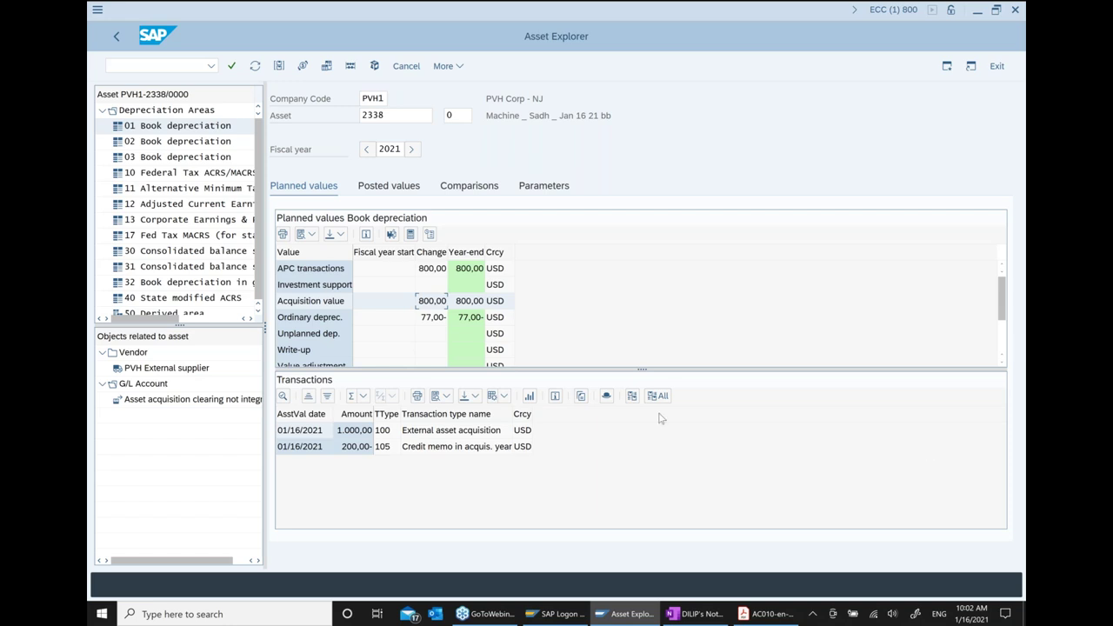
click(468, 433)
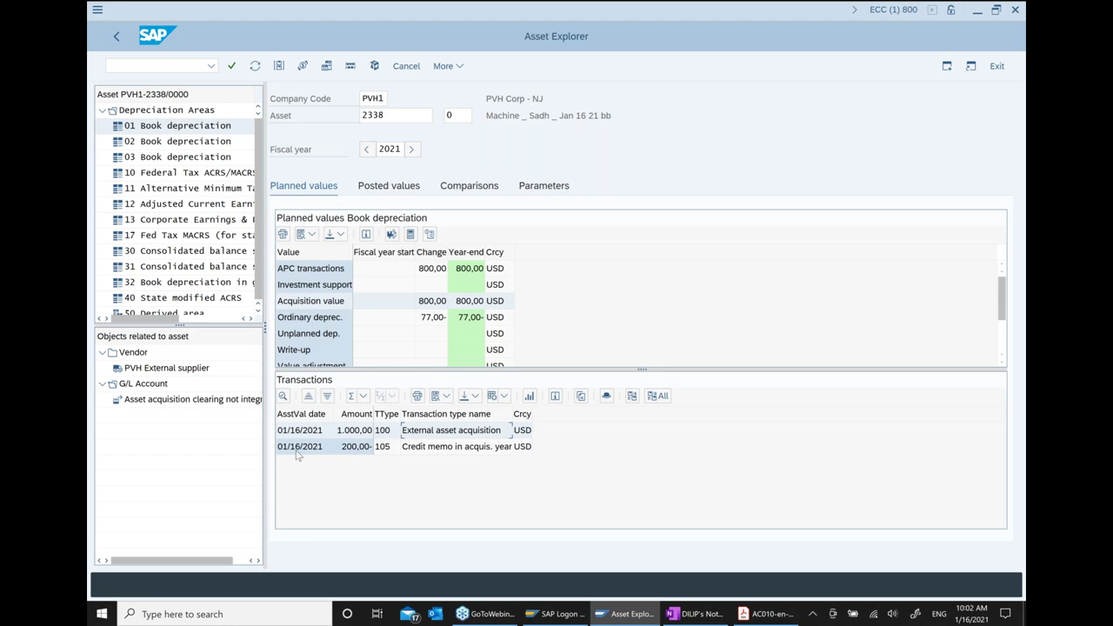
click(359, 451)
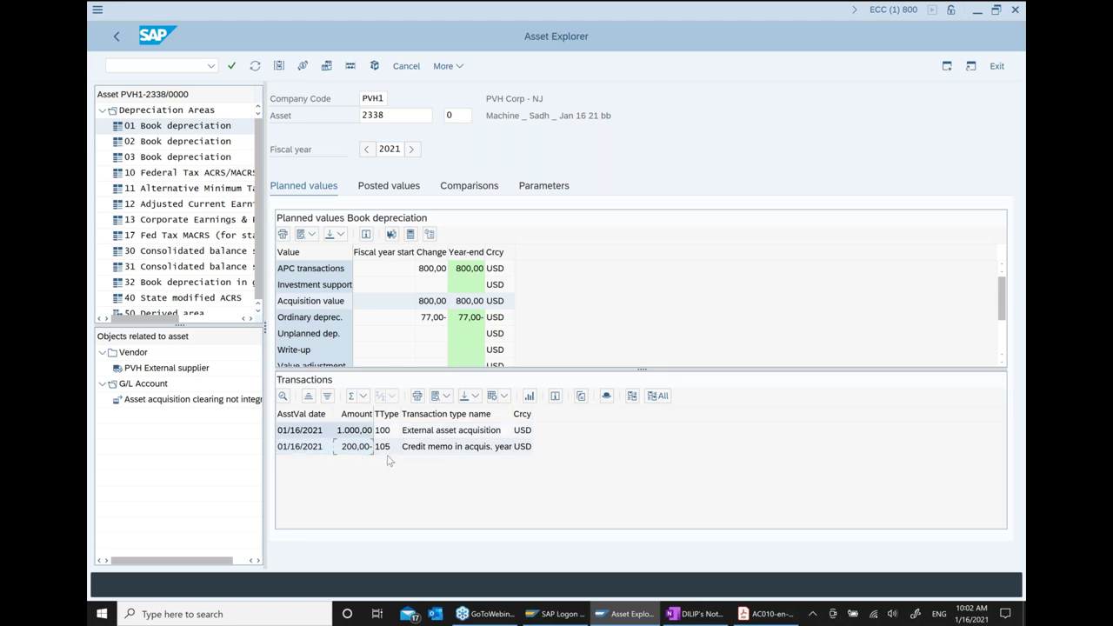
click(448, 452)
click(432, 304)
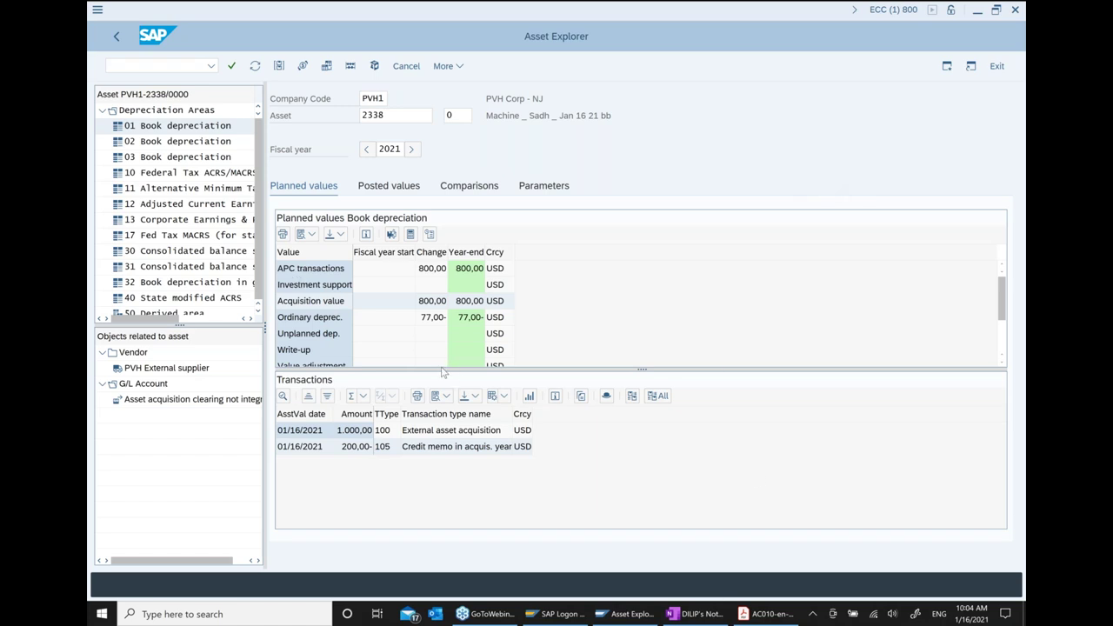
click(429, 318)
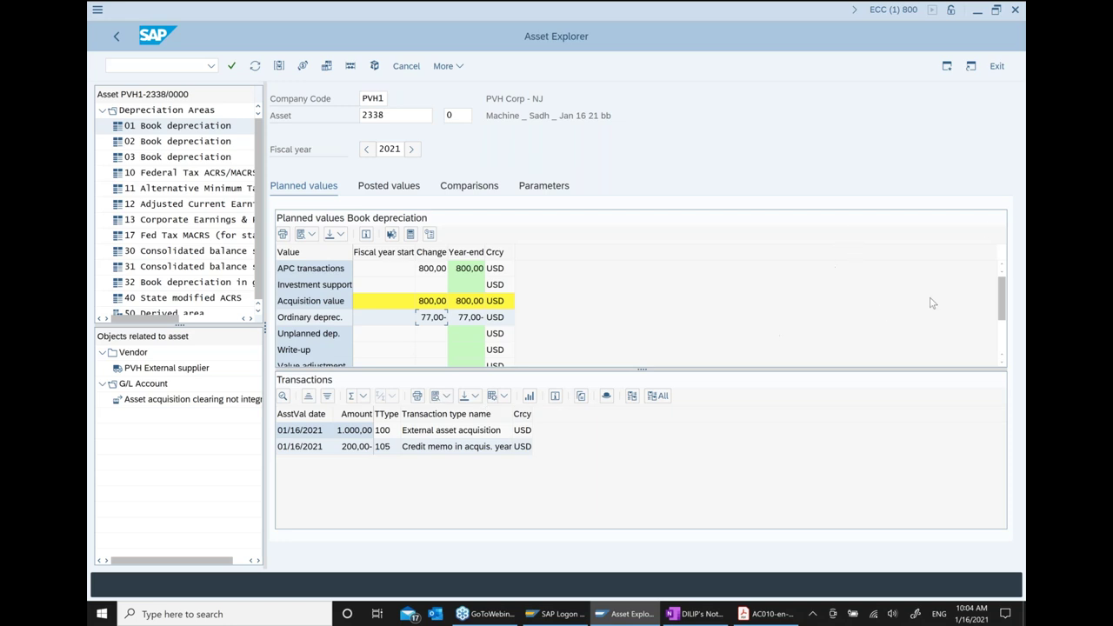
scroll(888, 299, down, 2)
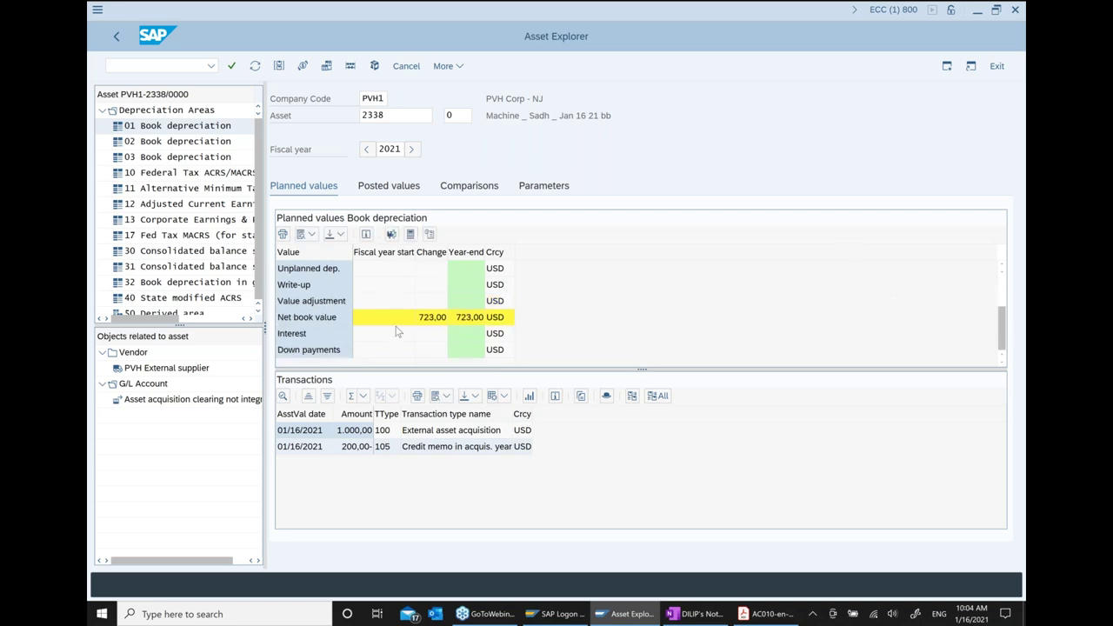
Examine asset 2338's net book value change and the transaction type of its external asset acquisition.
click(422, 318)
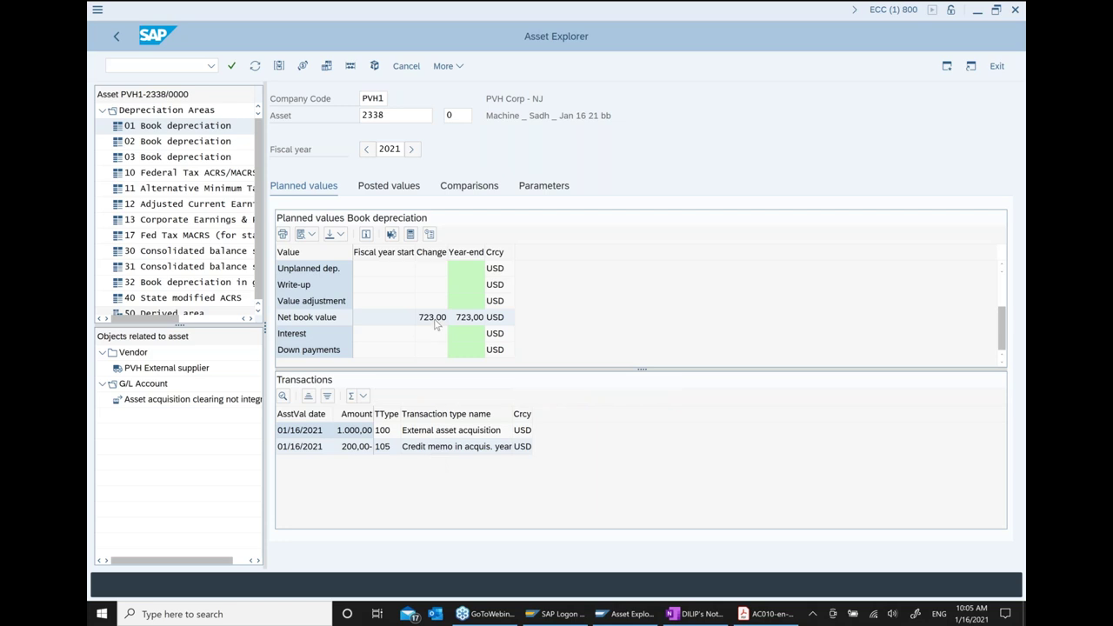
click(435, 432)
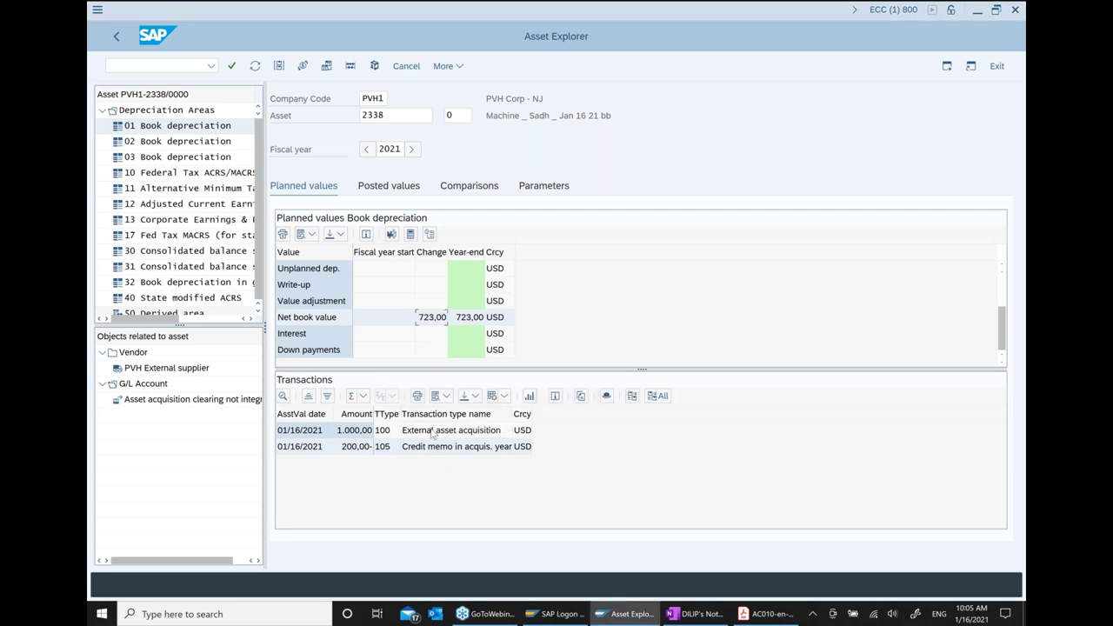
click(384, 432)
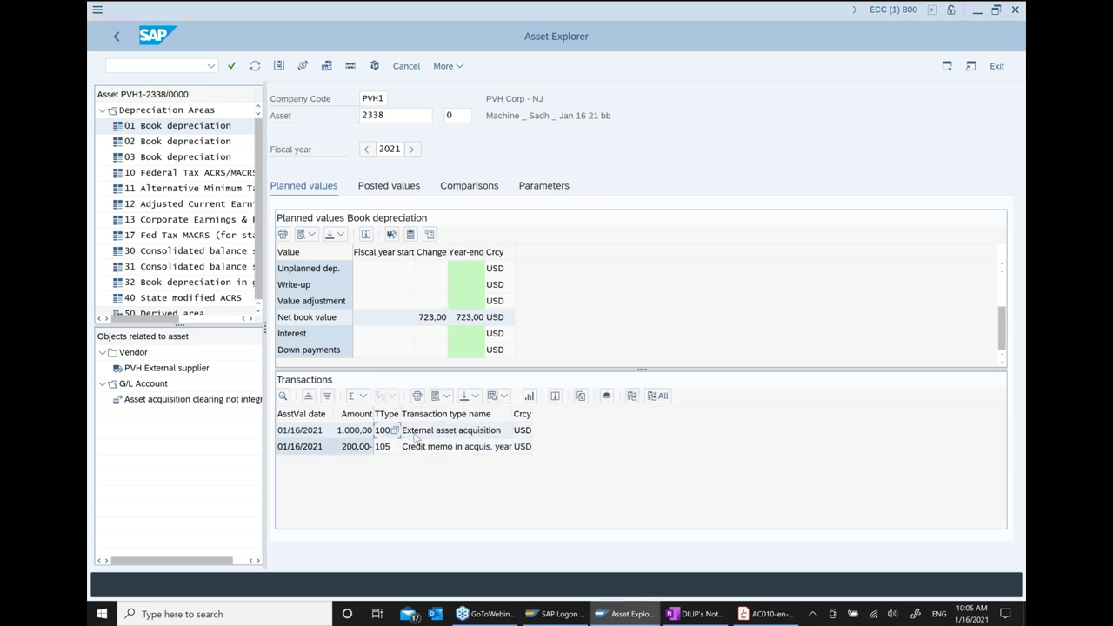
click(473, 434)
Switch to OneNote and bold the "Purchase Asset from External Vendor … F-90" and "Post Credit memo for Asset….. ABGL" lines.
click(708, 614)
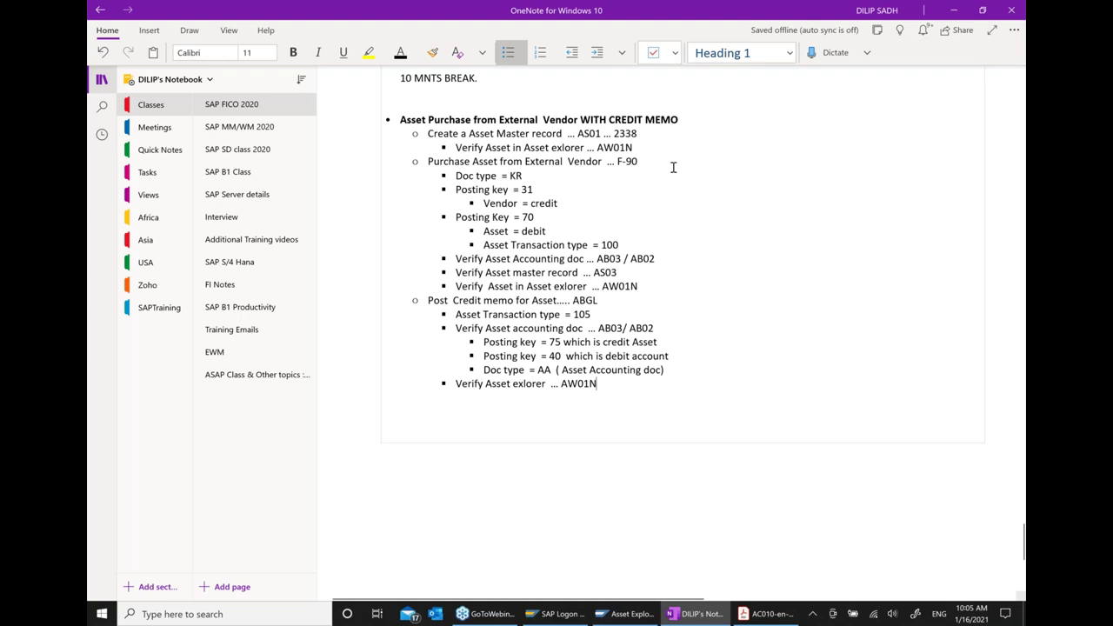
drag(428, 163, 696, 161)
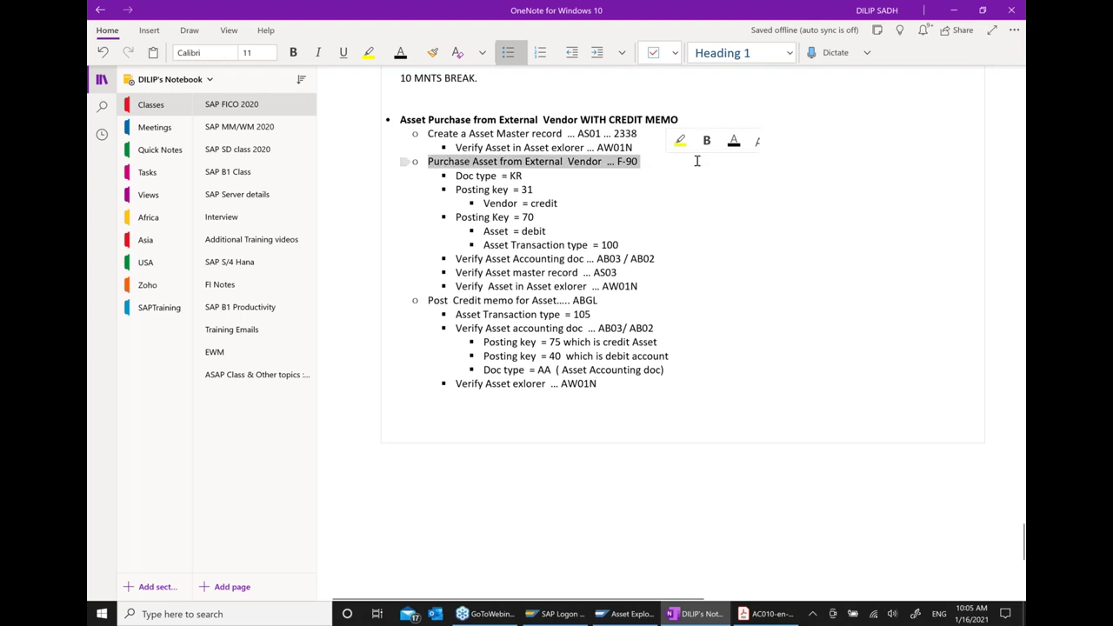
click(706, 141)
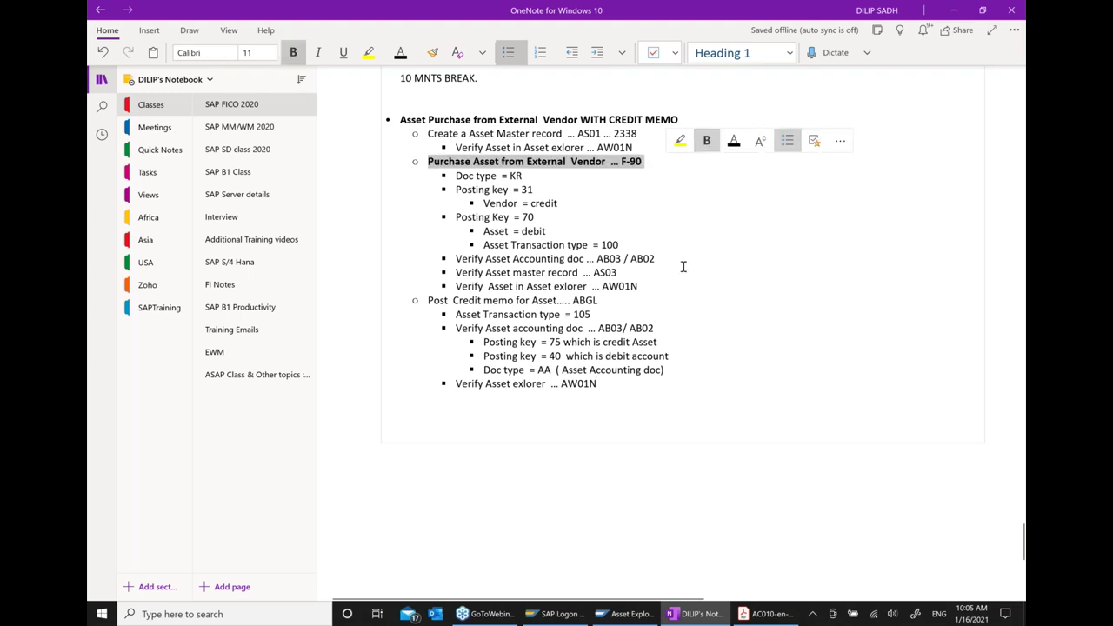
click(684, 267)
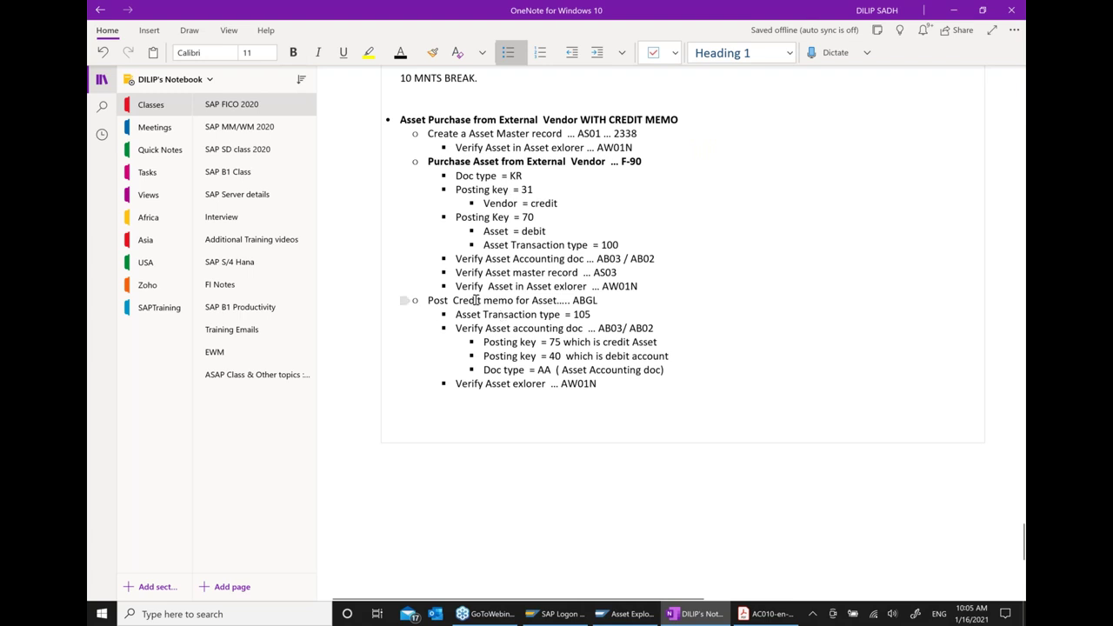
drag(428, 300, 607, 300)
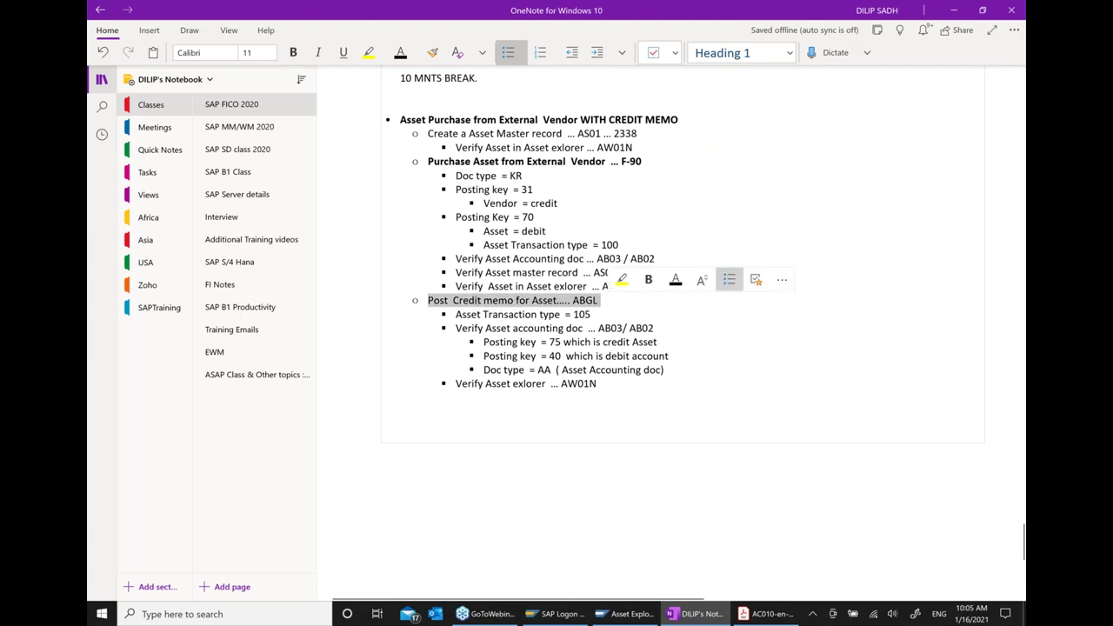
click(648, 279)
click(756, 359)
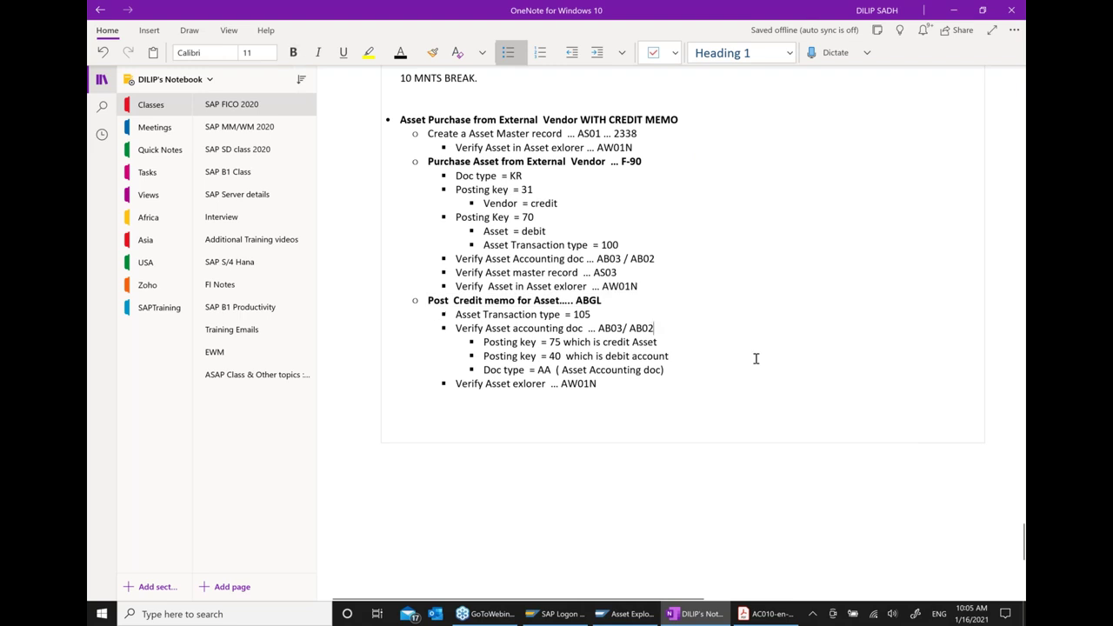
Bold the "Asset Transaction type = 100" and "Asset Transaction type = 105" lines.
mouse_move(696, 614)
drag(496, 245, 619, 245)
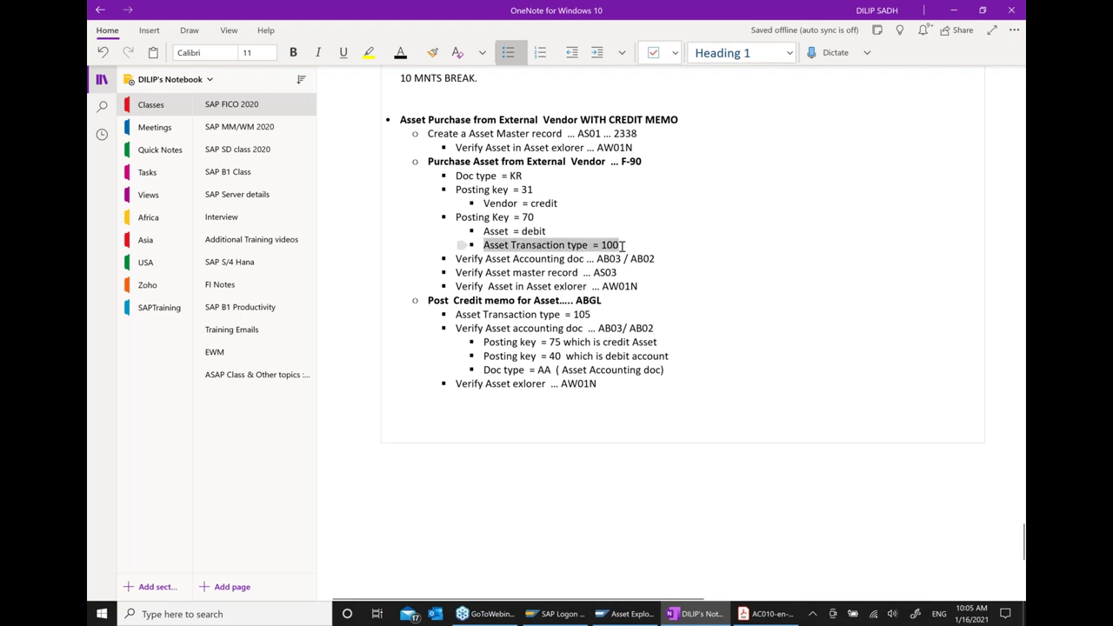
click(663, 228)
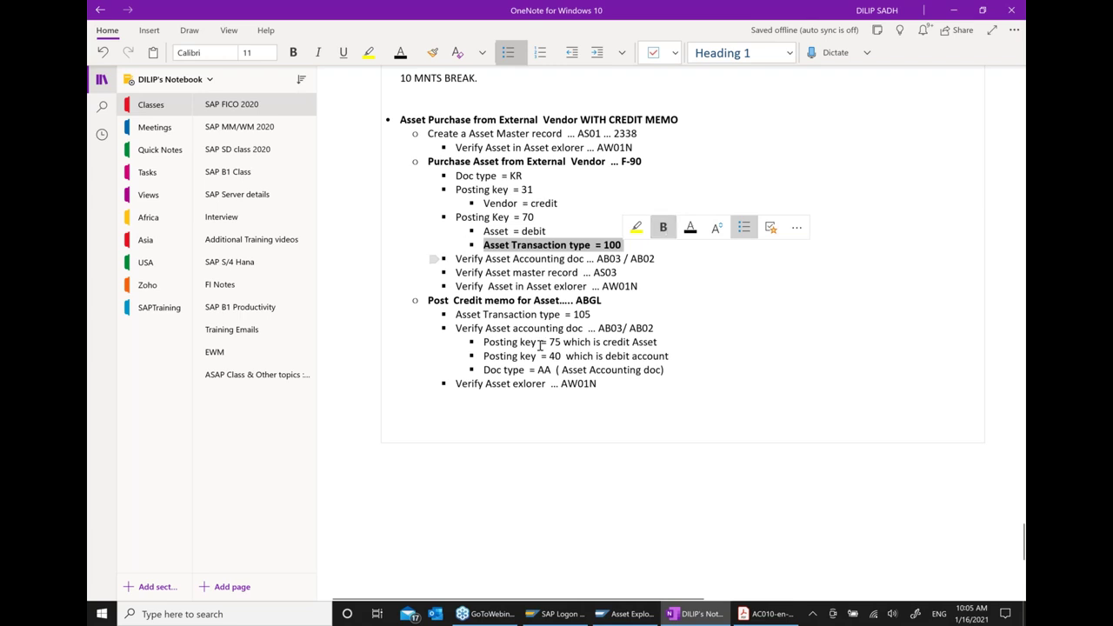
drag(455, 314, 592, 315)
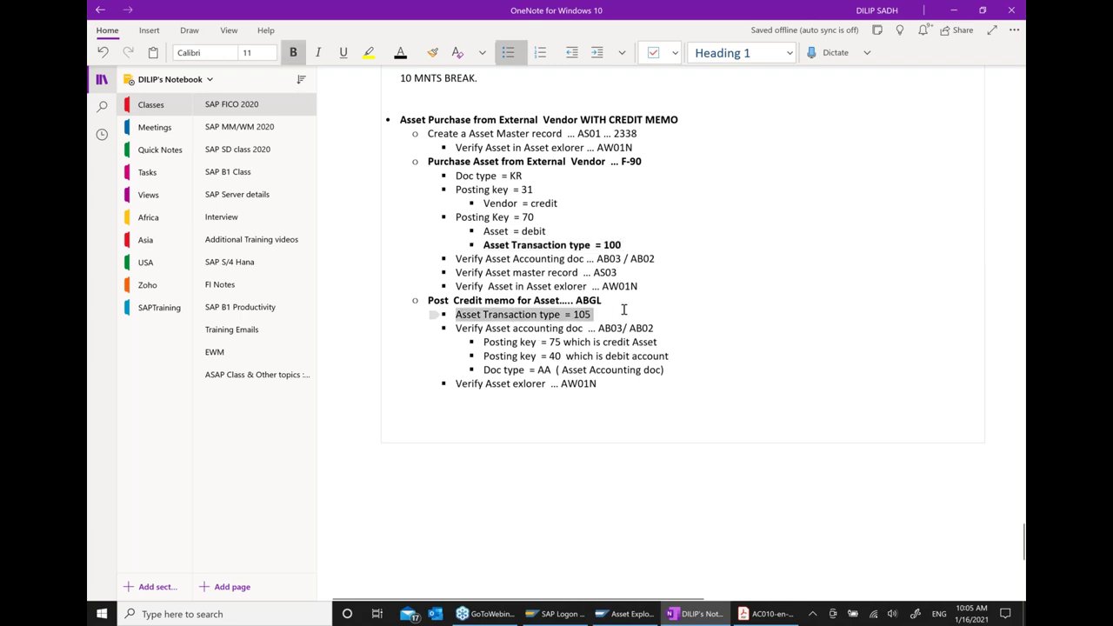
click(649, 293)
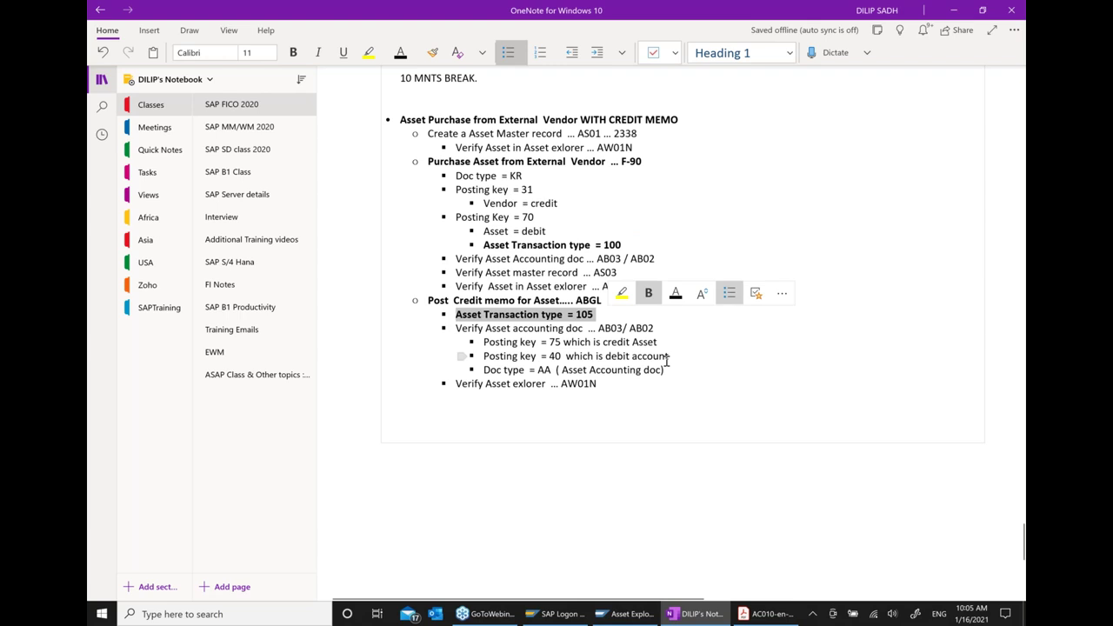
click(906, 509)
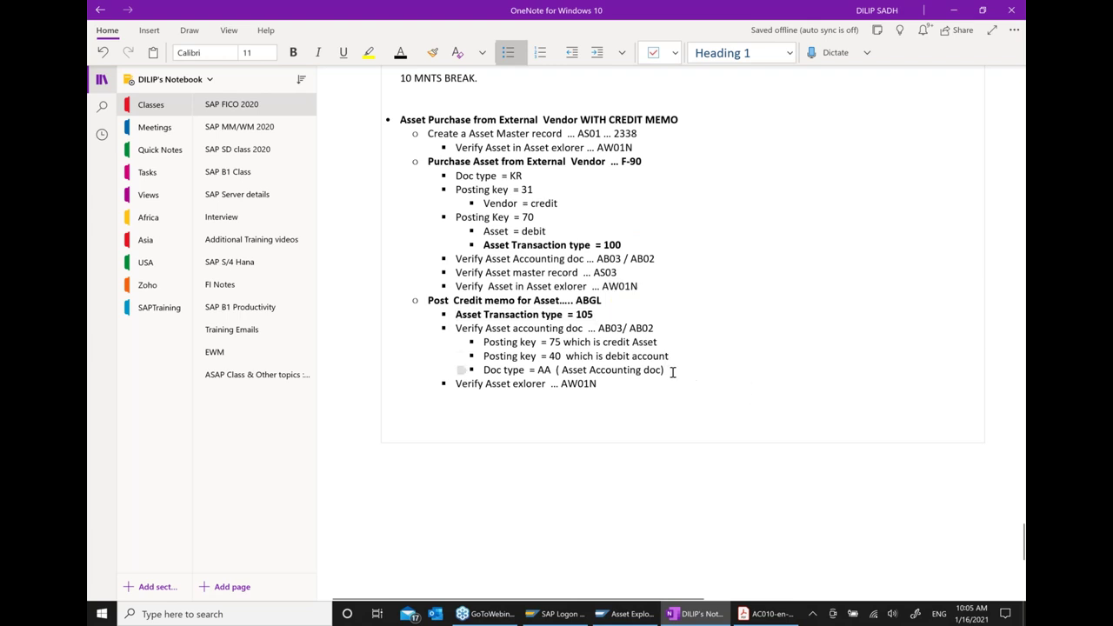
Bold the whole "Posting Key = 70" and "Posting key = 75 which is credit Asset" lines.
drag(548, 341, 662, 342)
click(698, 321)
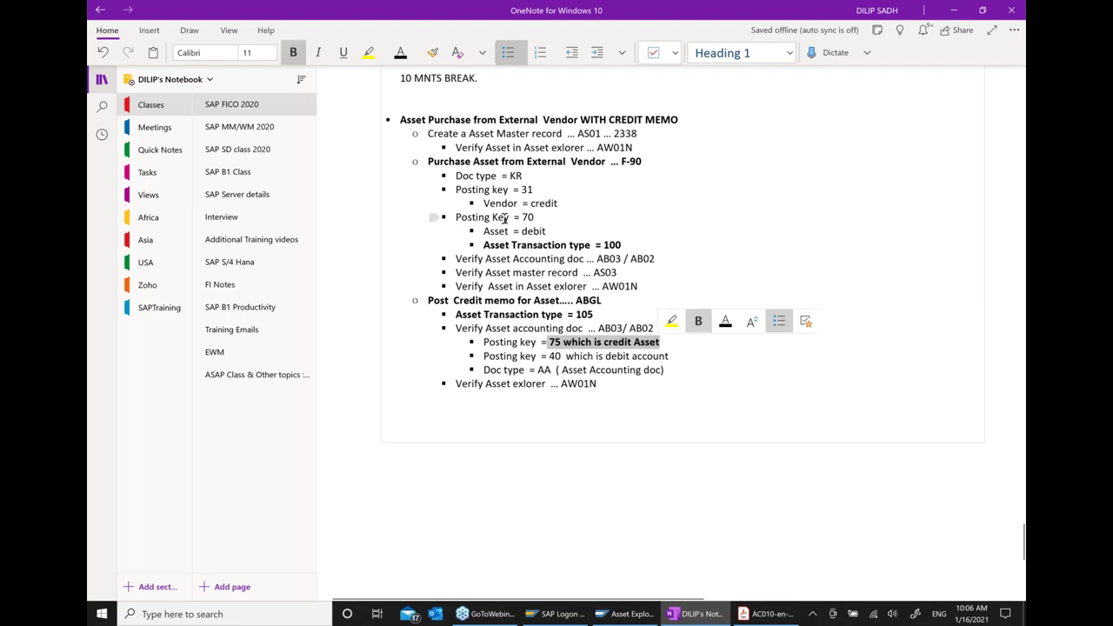
triple_click(504, 217)
click(589, 199)
click(678, 450)
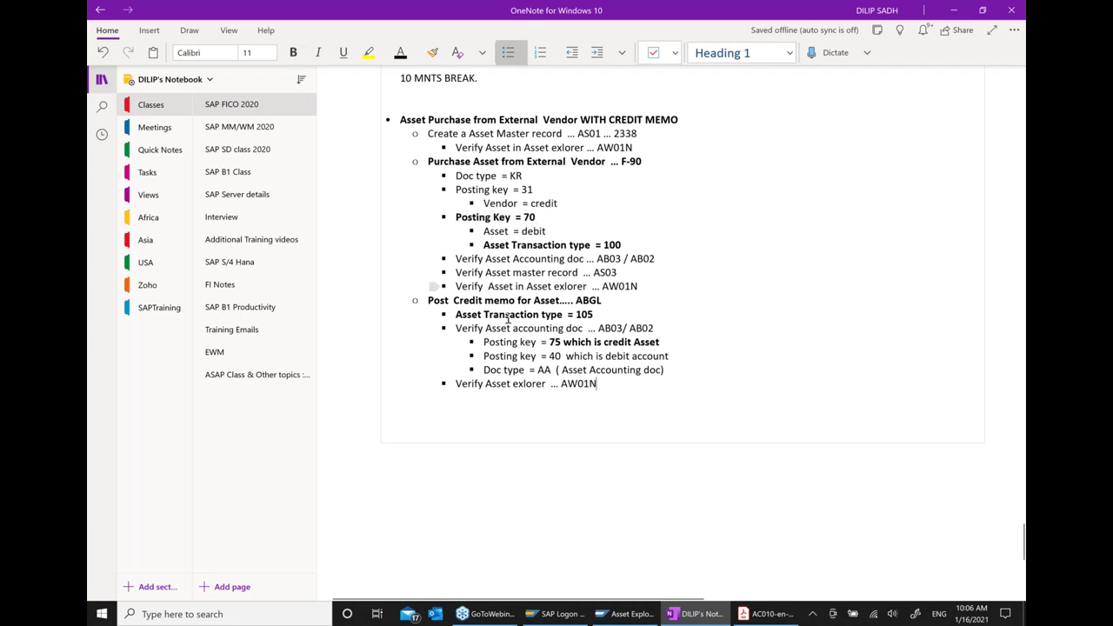
triple_click(665, 342)
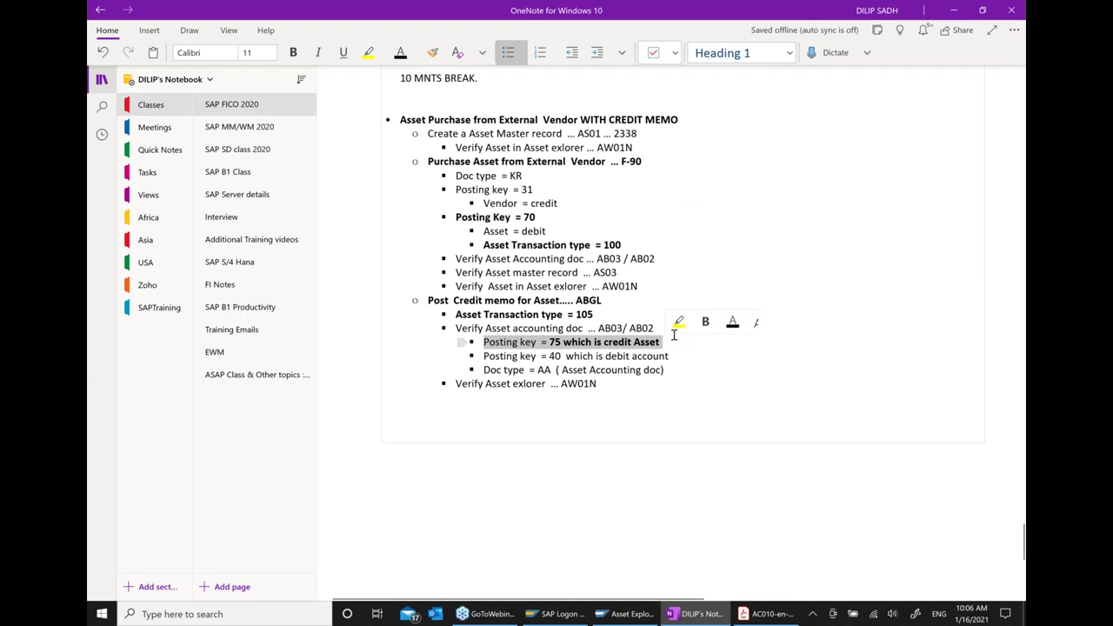
click(705, 322)
click(705, 322)
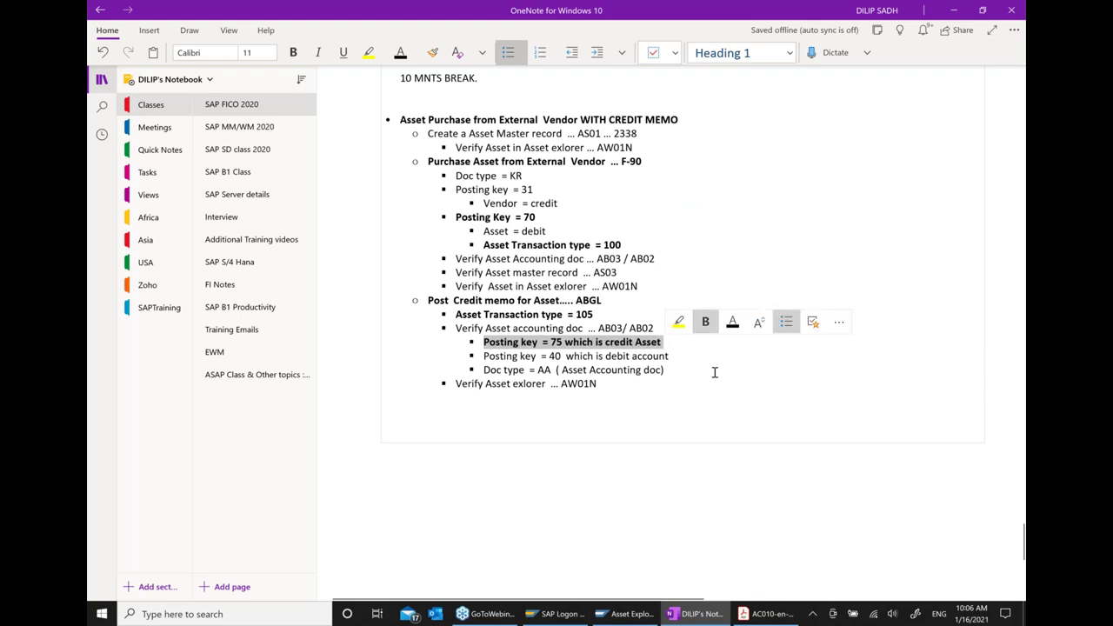
click(715, 372)
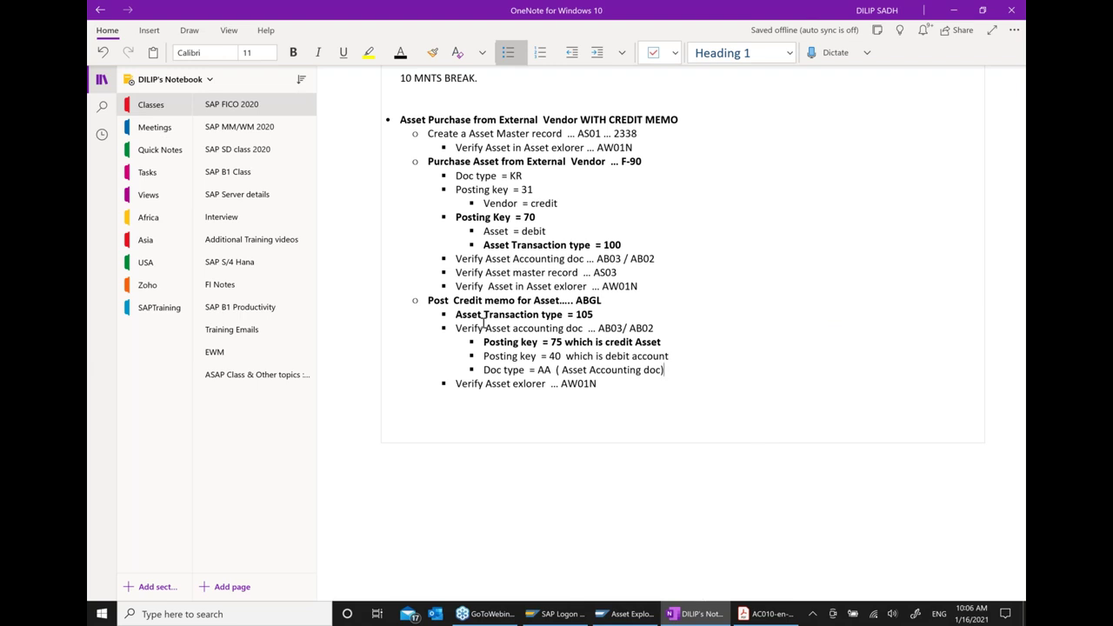
Add the bullet "Retirement of Asset" below the last Asset Explorer line, at the same level as the credit memo line.
scroll(660, 461, up, 1)
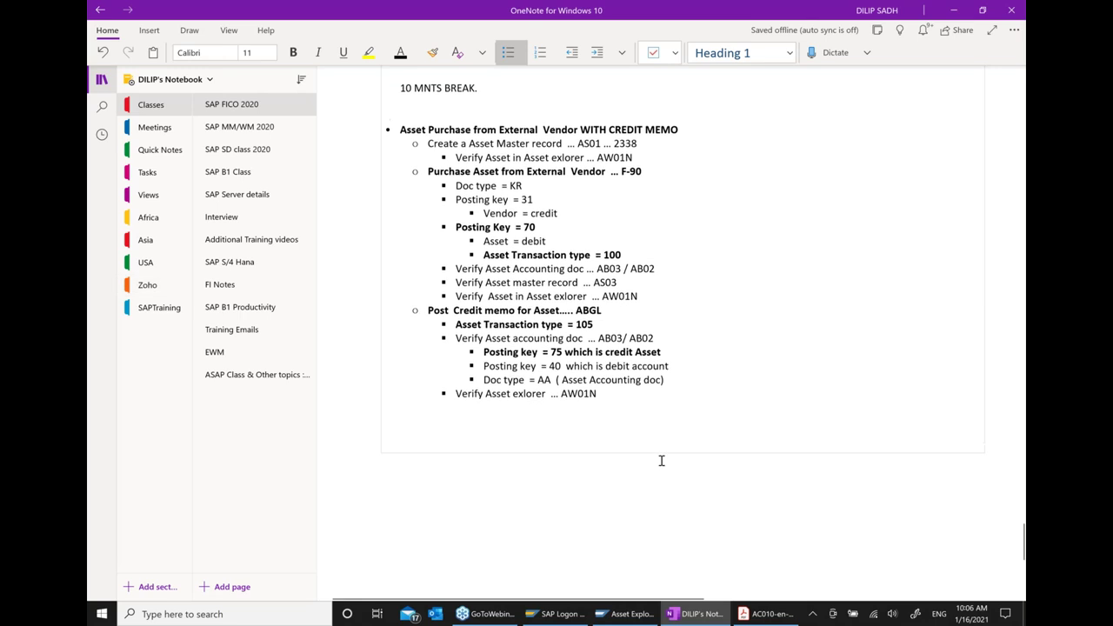
scroll(660, 461, up, 2)
scroll(662, 462, down, 2)
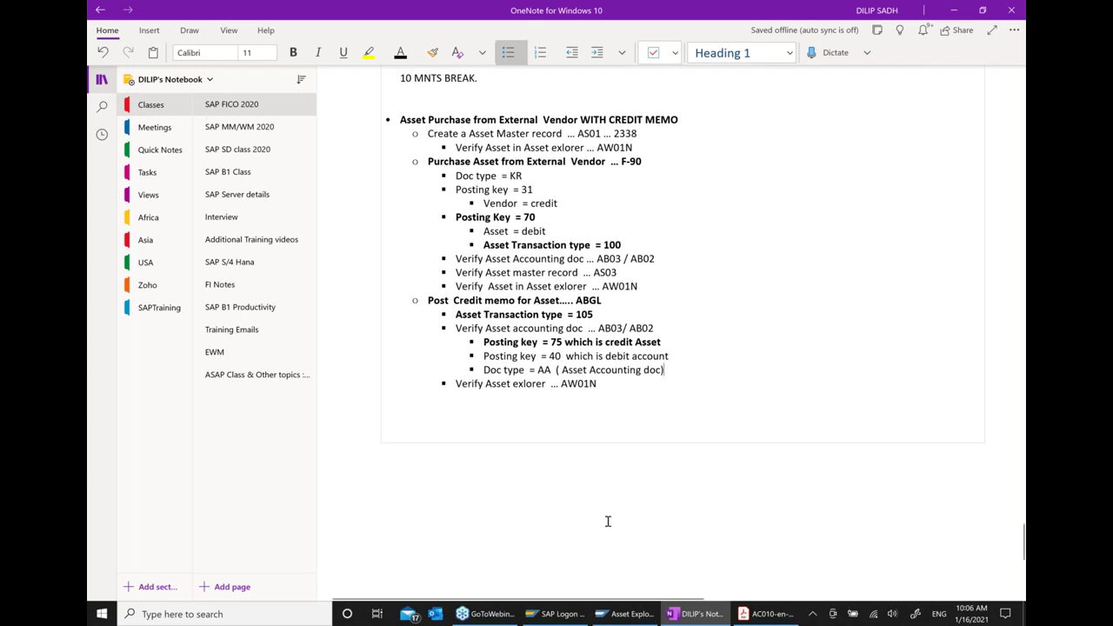
click(636, 384)
key(Return)
key(shift+Tab)
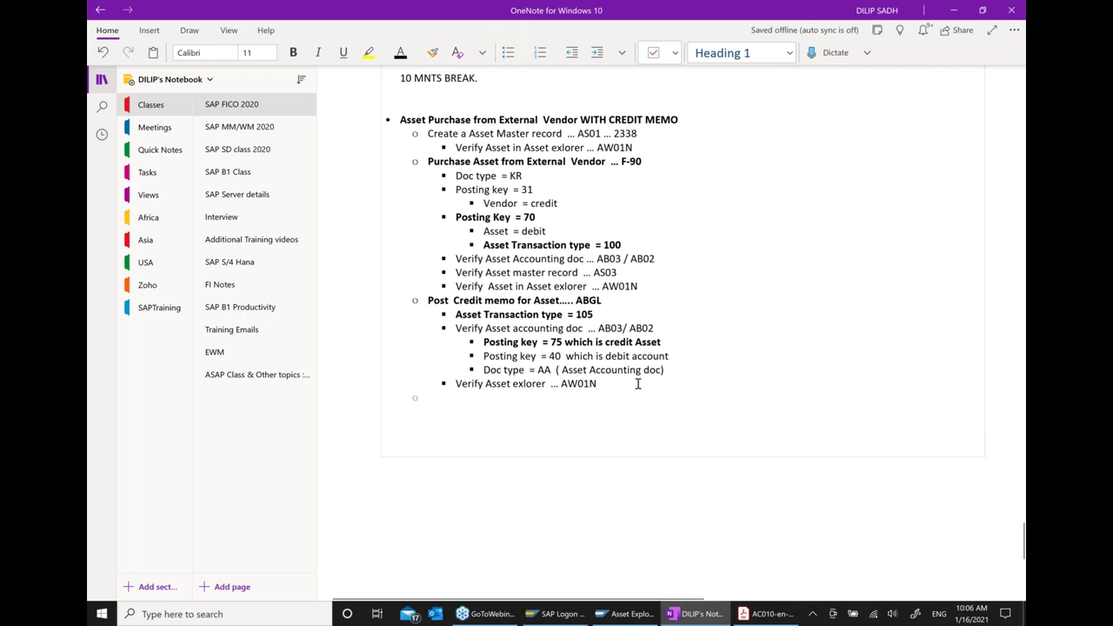
text(rETIR)
key(BackSpace)
key(BackSpace)
key(BackSpace)
key(BackSpace)
key(BackSpace)
text(Retirement of  )
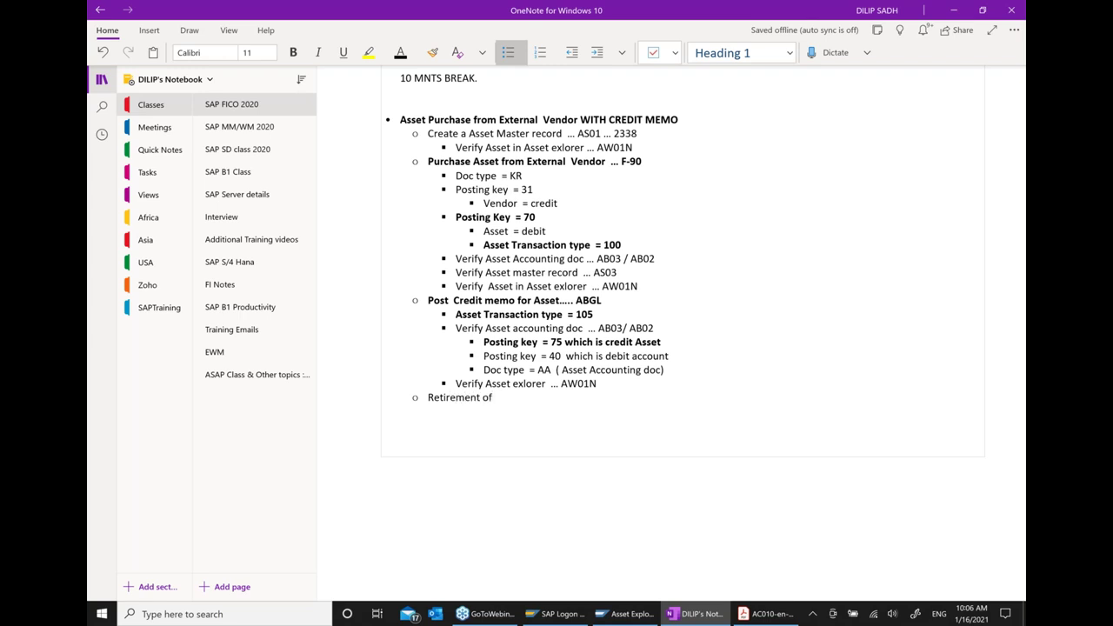
text(Asset)
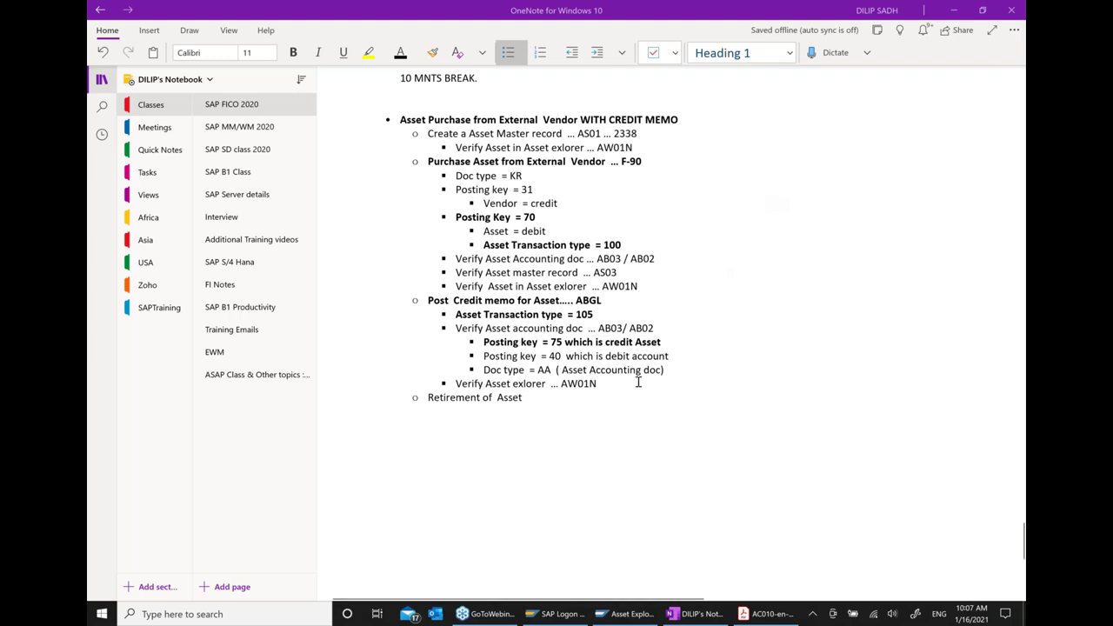
click(544, 398)
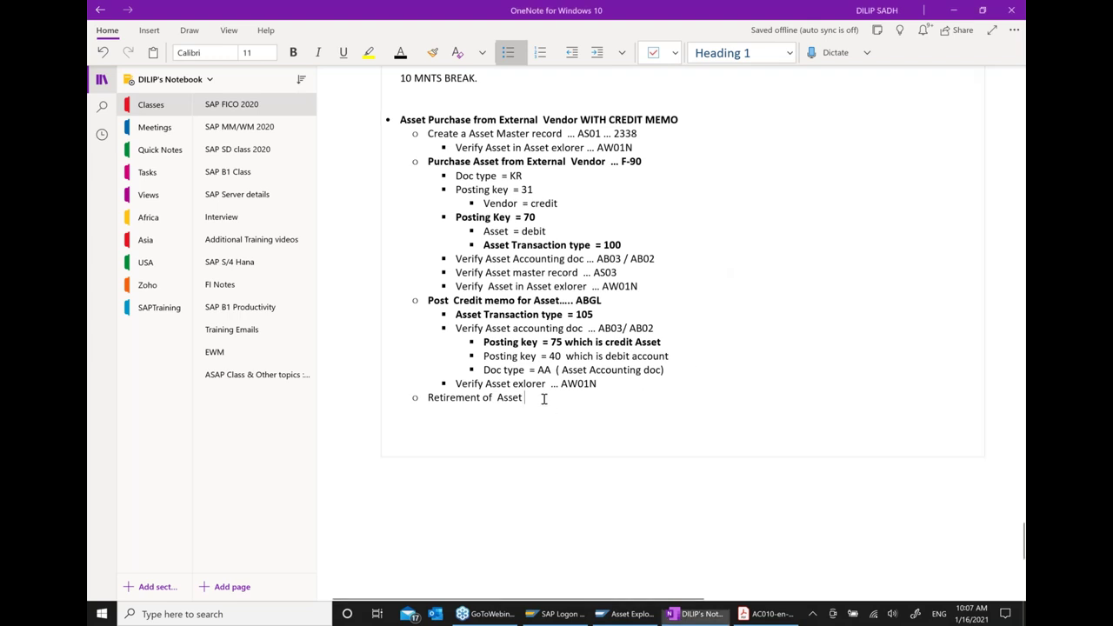
scroll(632, 380, down, 2)
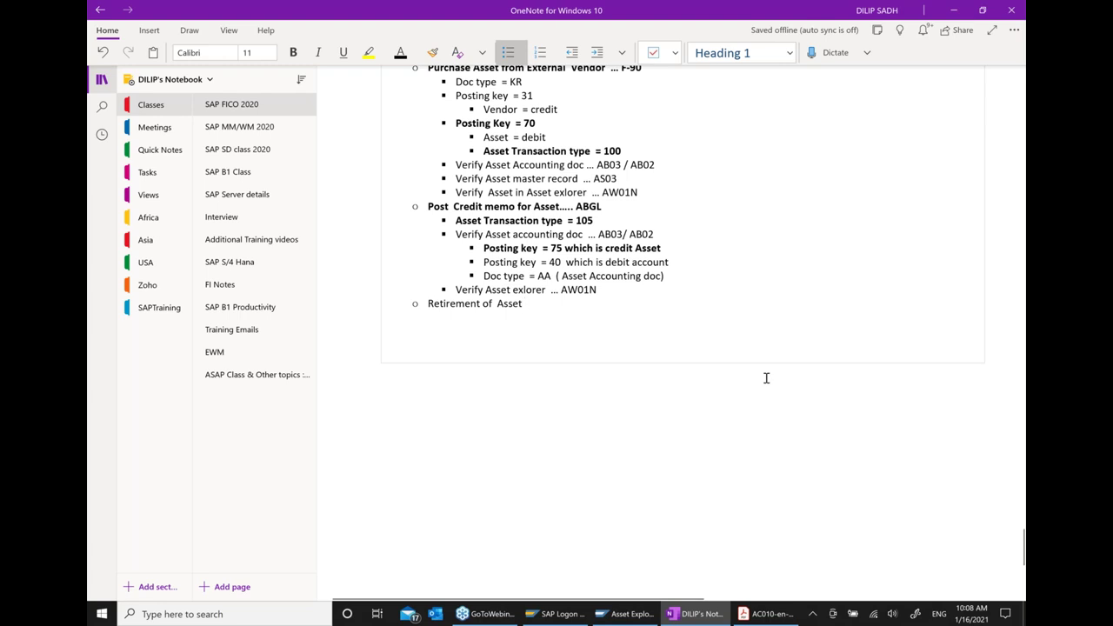
Switch to SAP, leave Asset Explorer and expand the Retirement and Retirement w/Revenue folders in the Easy Access tree.
click(609, 617)
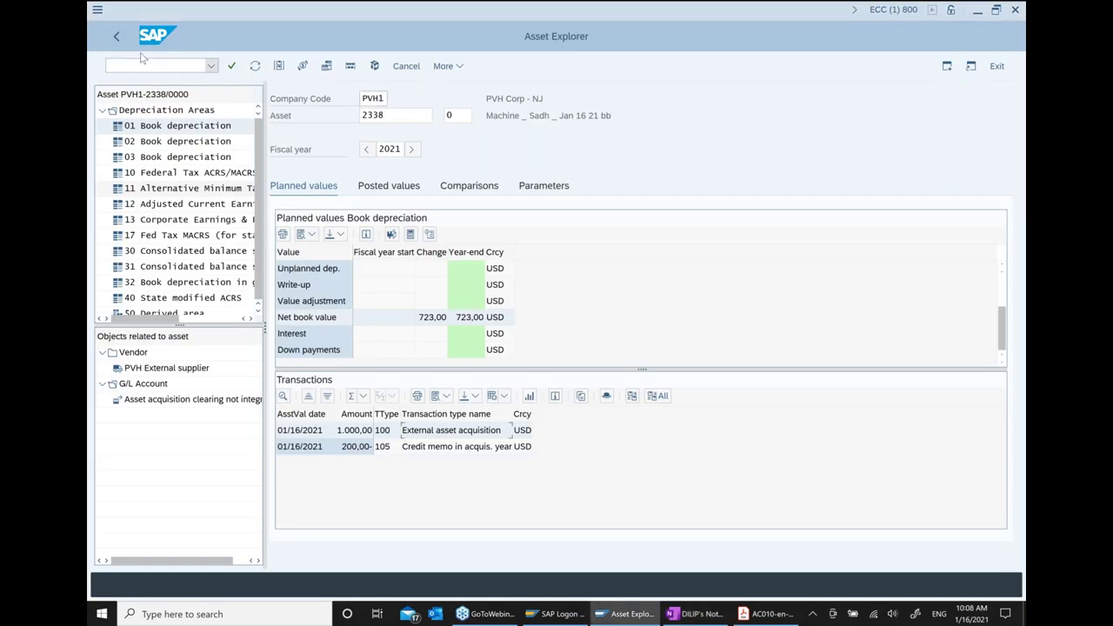
click(118, 38)
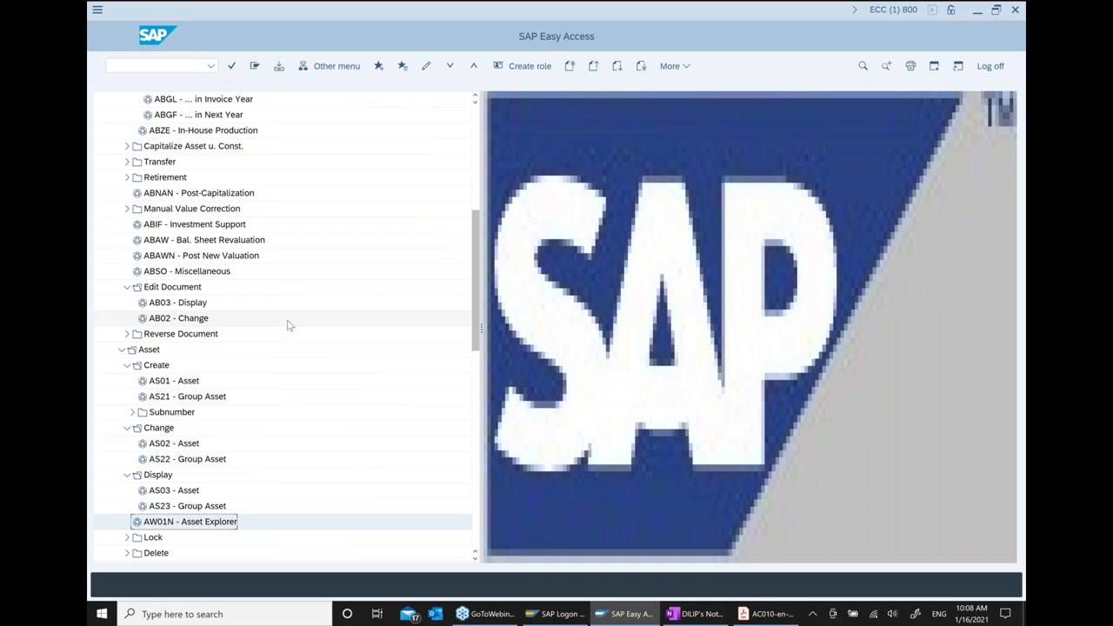
scroll(283, 327, up, 3)
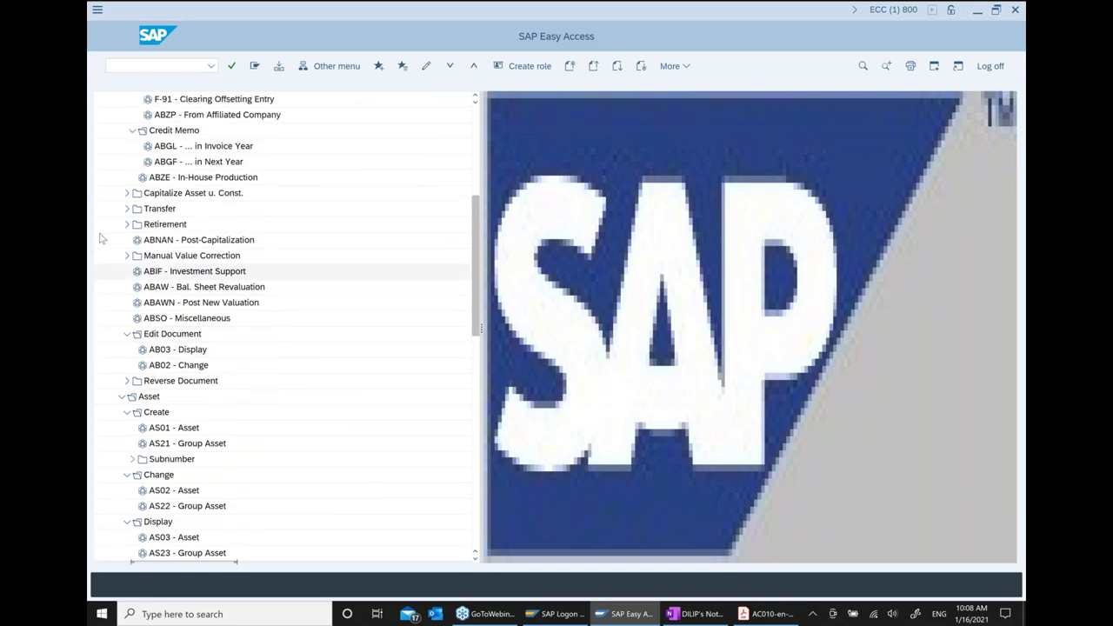
click(127, 224)
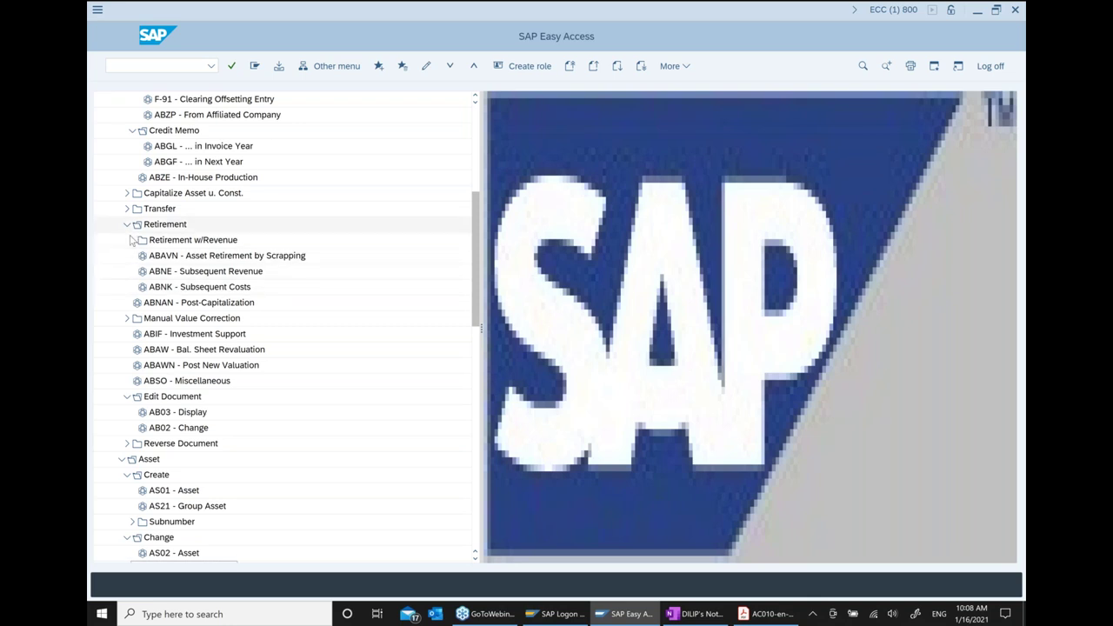
click(132, 240)
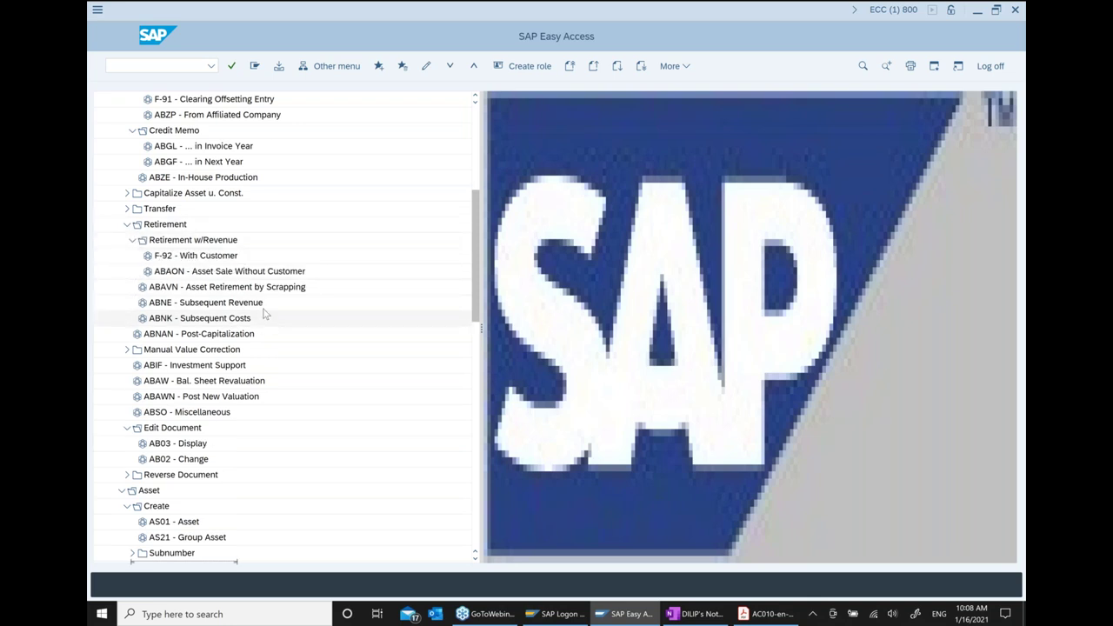
Review the retirement transactions F-92 With Customer, ABAON Asset Sale Without Customer and ABAVN Asset Retirement by Scrapping.
click(261, 271)
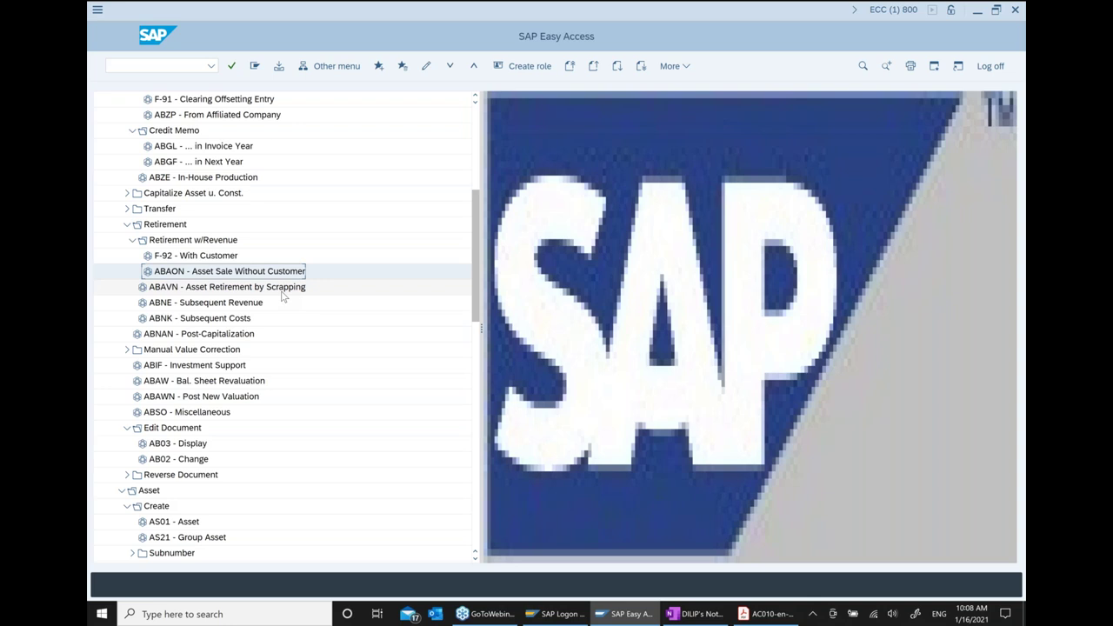
click(209, 257)
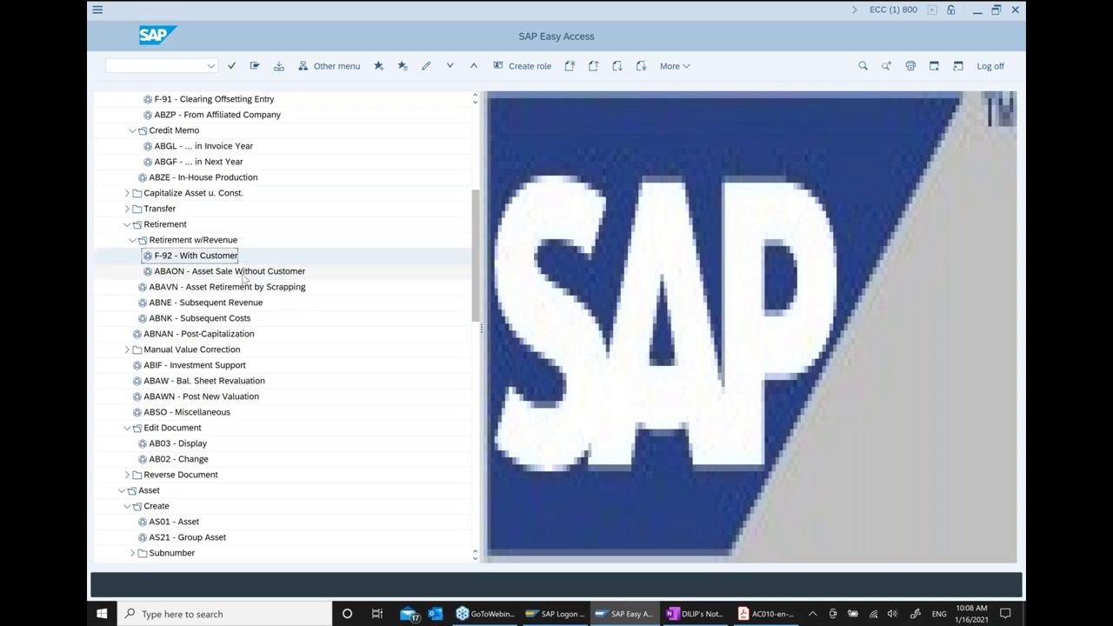
click(246, 273)
click(274, 290)
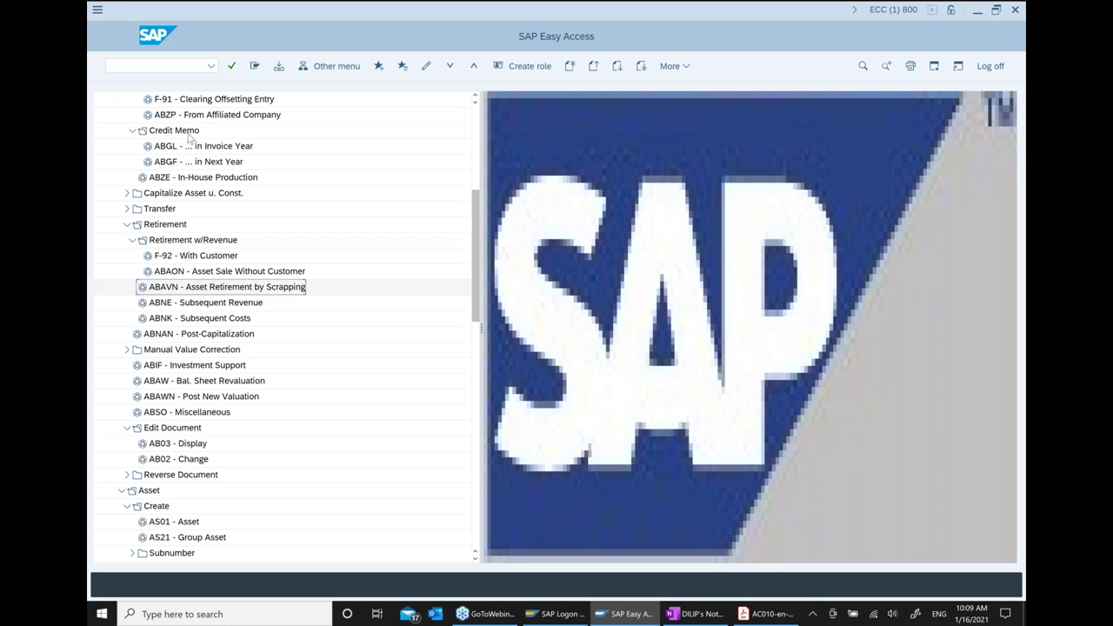
click(219, 259)
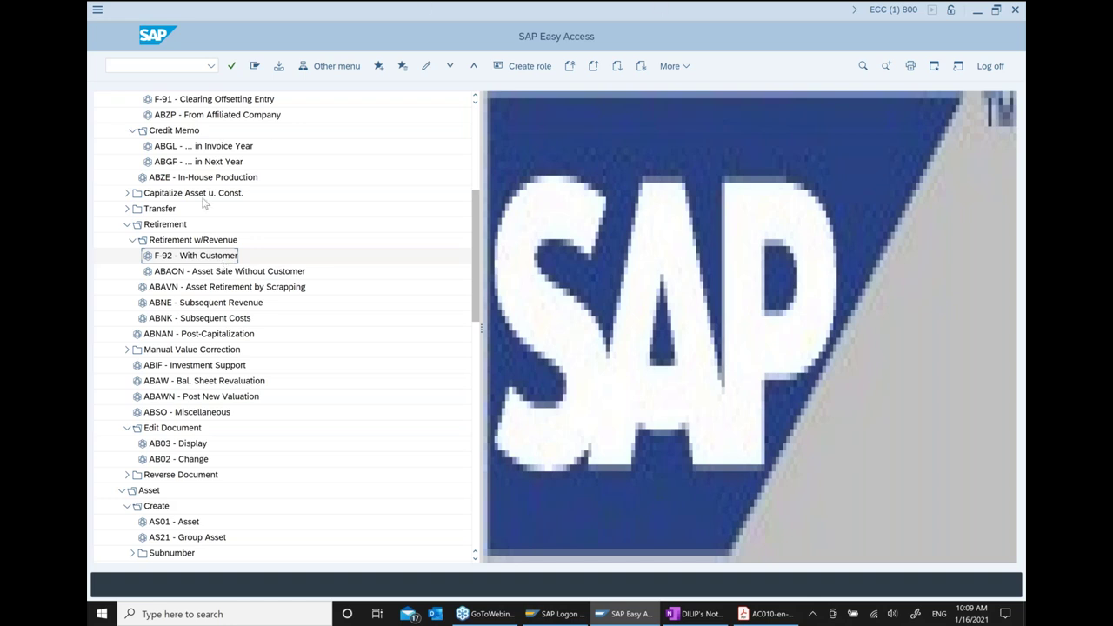
Compare ABAON Asset Sale Without Customer with ABAVN Asset Retirement by Scrapping in the Retirement folder.
click(231, 273)
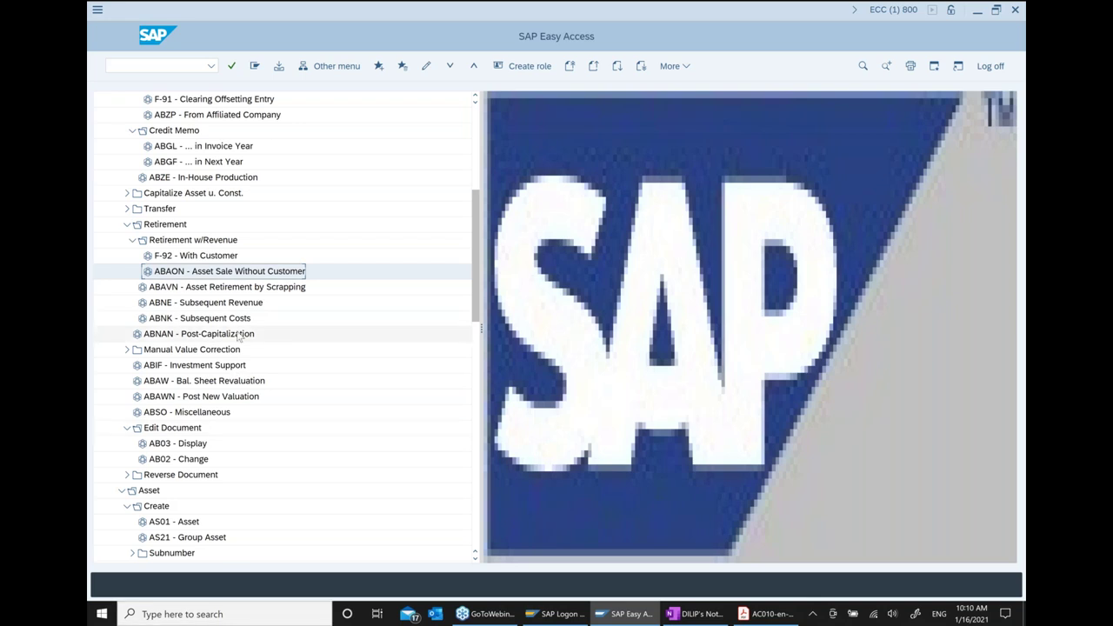
click(306, 287)
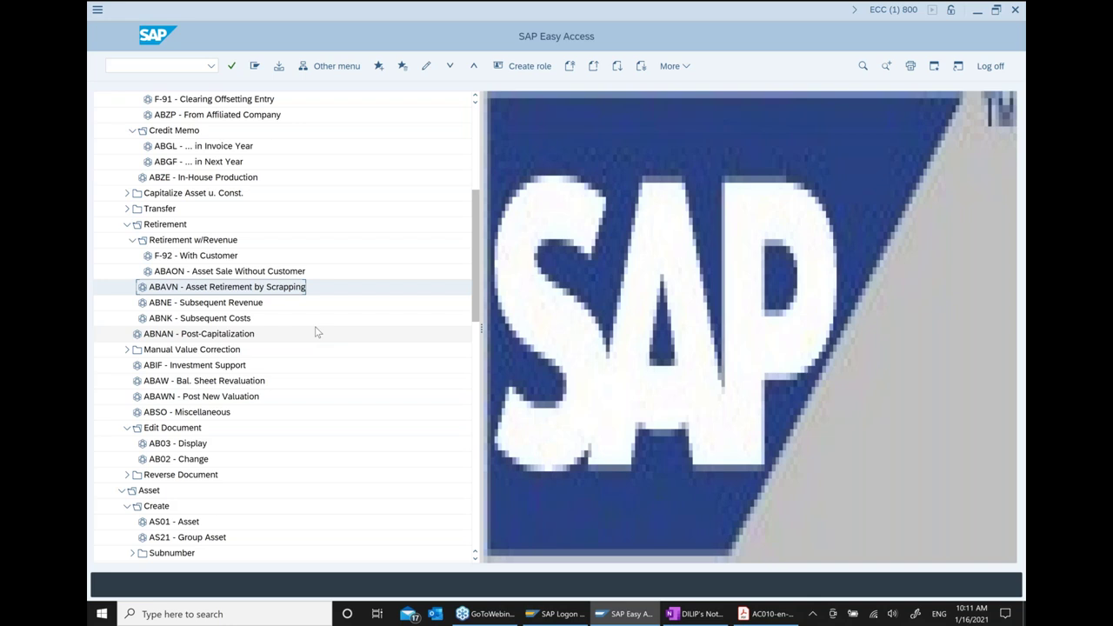
click(233, 273)
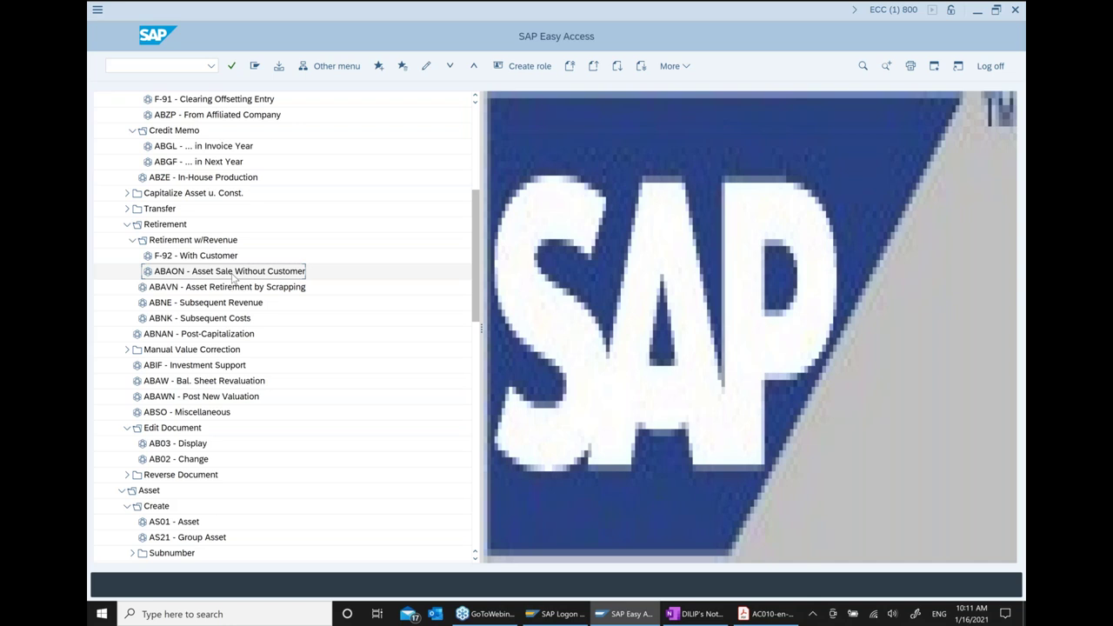
Switch to OneNote and extend the retirement bullet to read "Retirement of Asset sales with out customer ... ABAON".
click(676, 616)
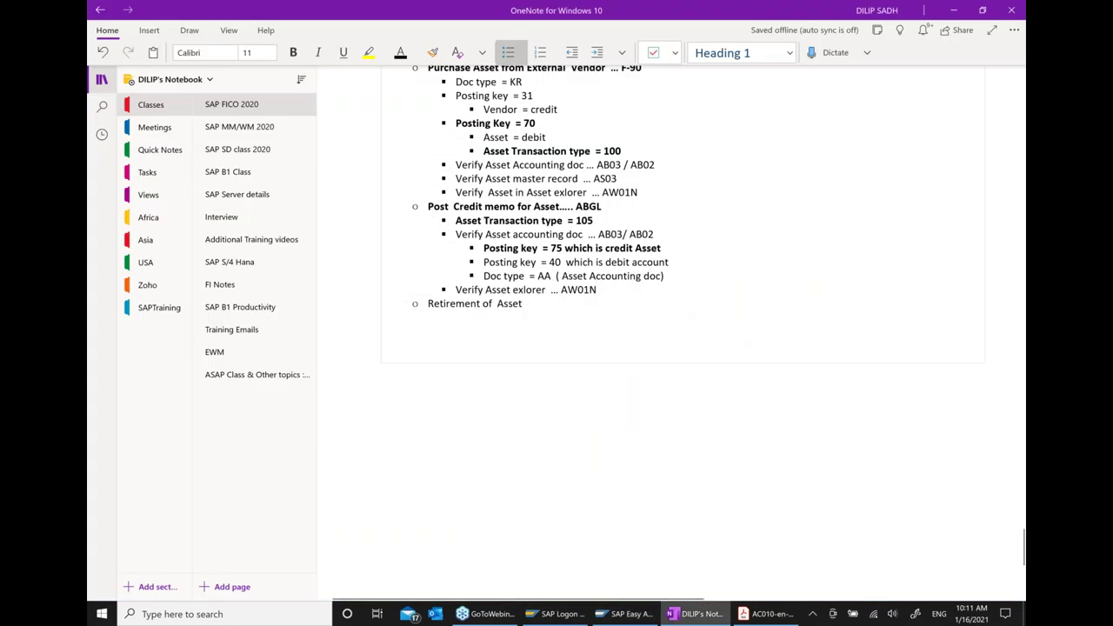
text(sales with out cust)
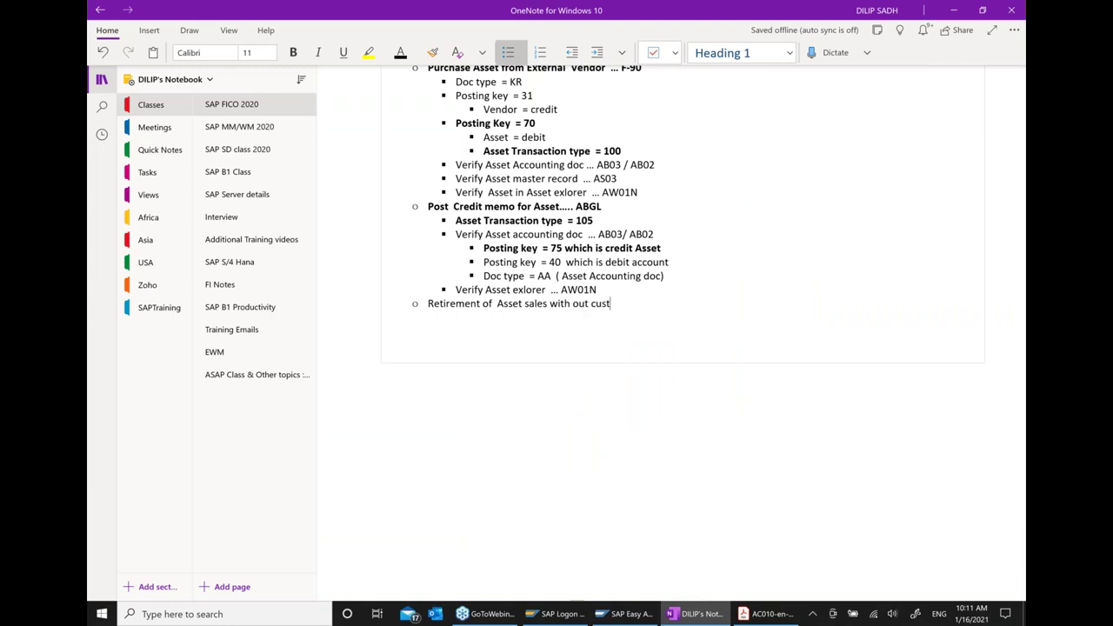
text(omer  ... ABAON)
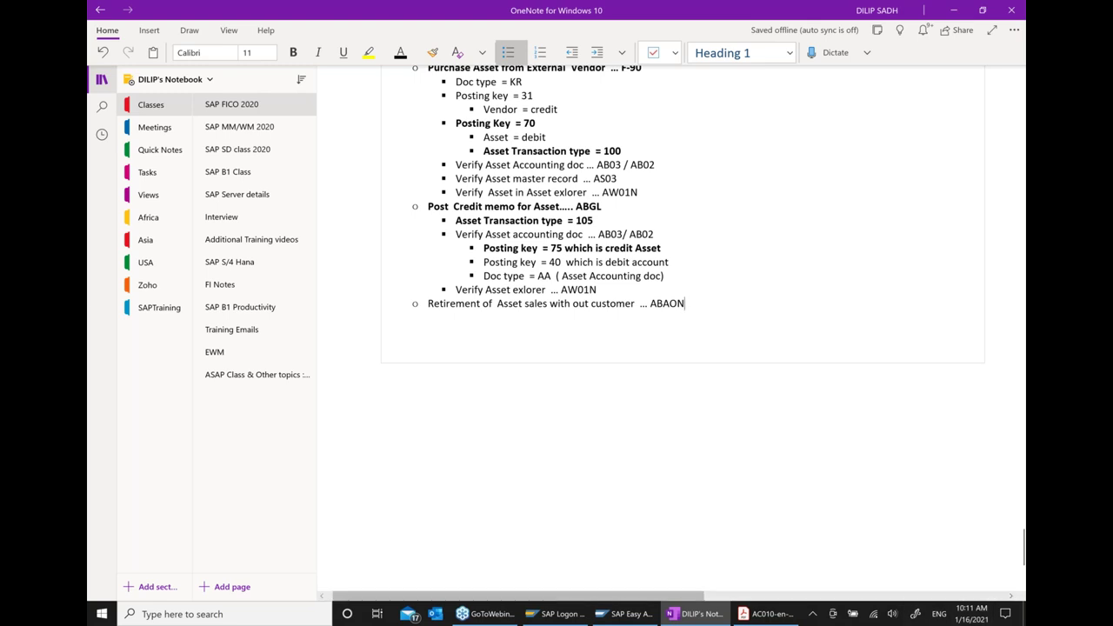
Switch to SAP and post an ABAON sale for asset 2338 with document date 01/16/2021, asset value date 01/19/2021 and manual revenue 10.
click(623, 614)
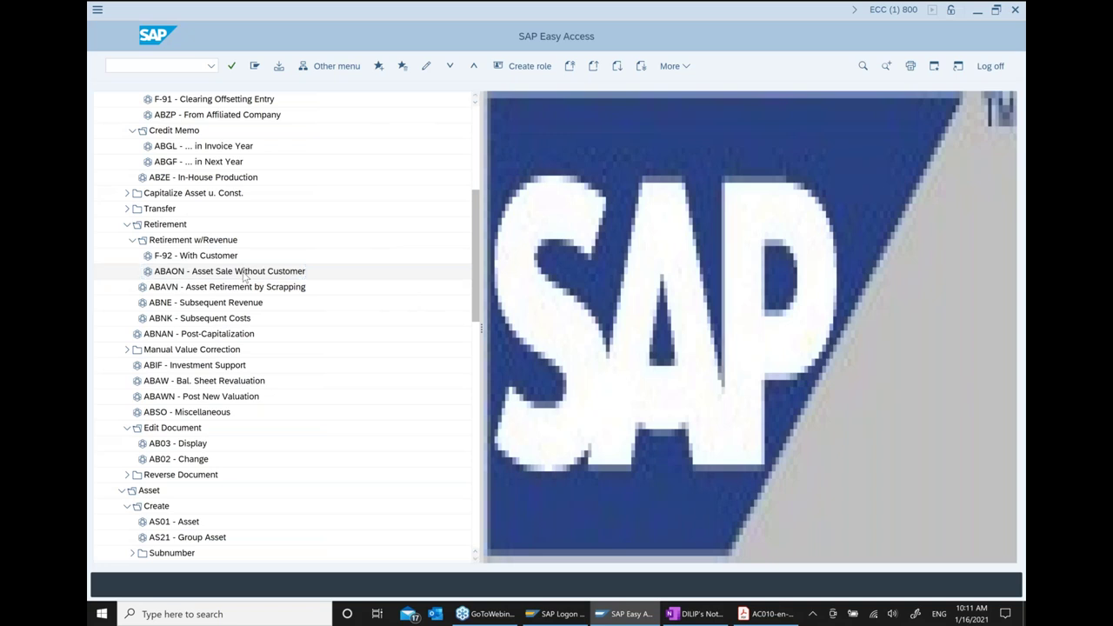
double_click(246, 276)
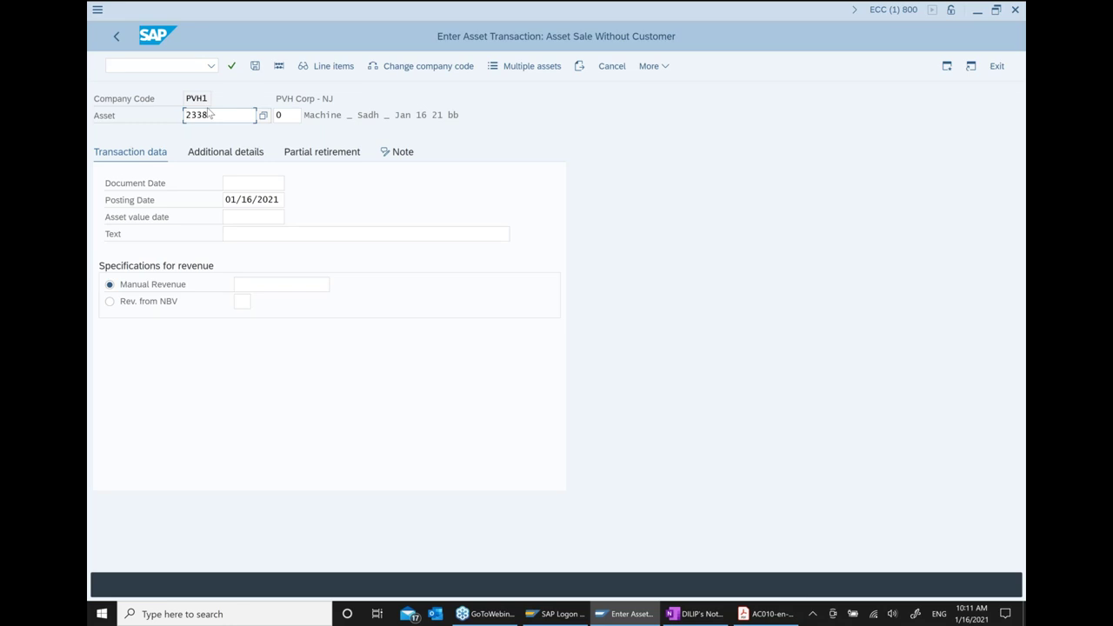
click(255, 179)
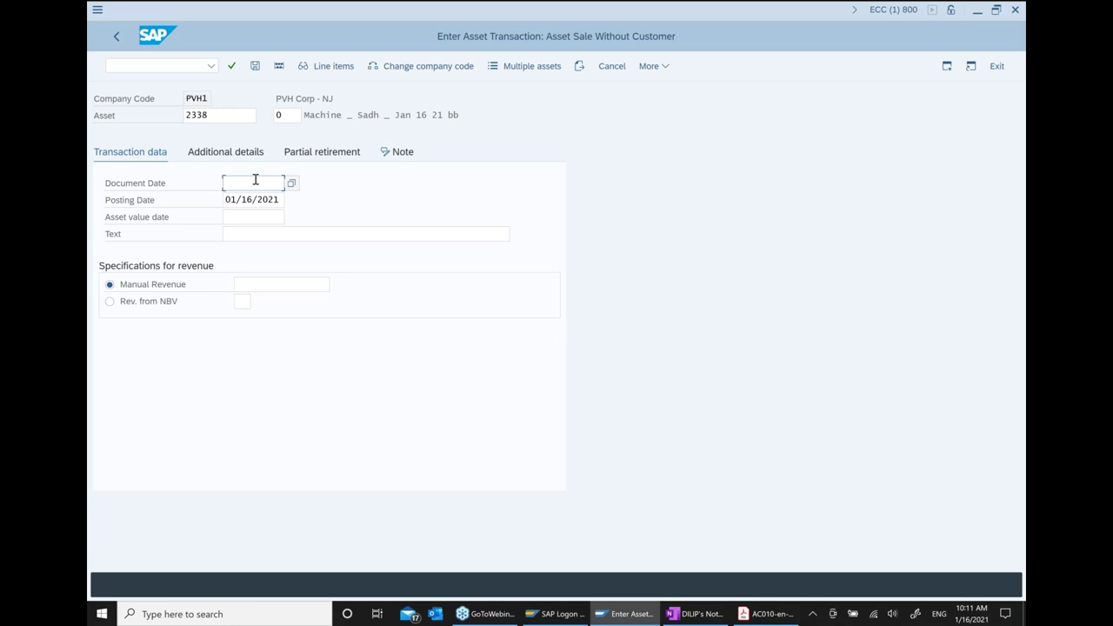
click(292, 185)
double_click(352, 293)
click(252, 218)
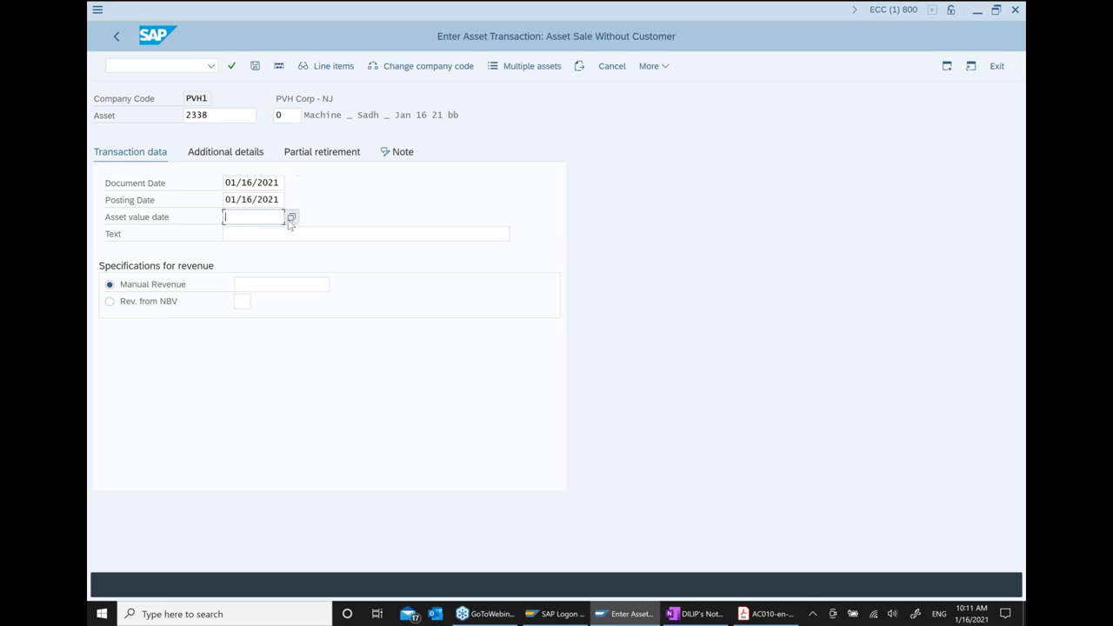
click(291, 219)
double_click(266, 314)
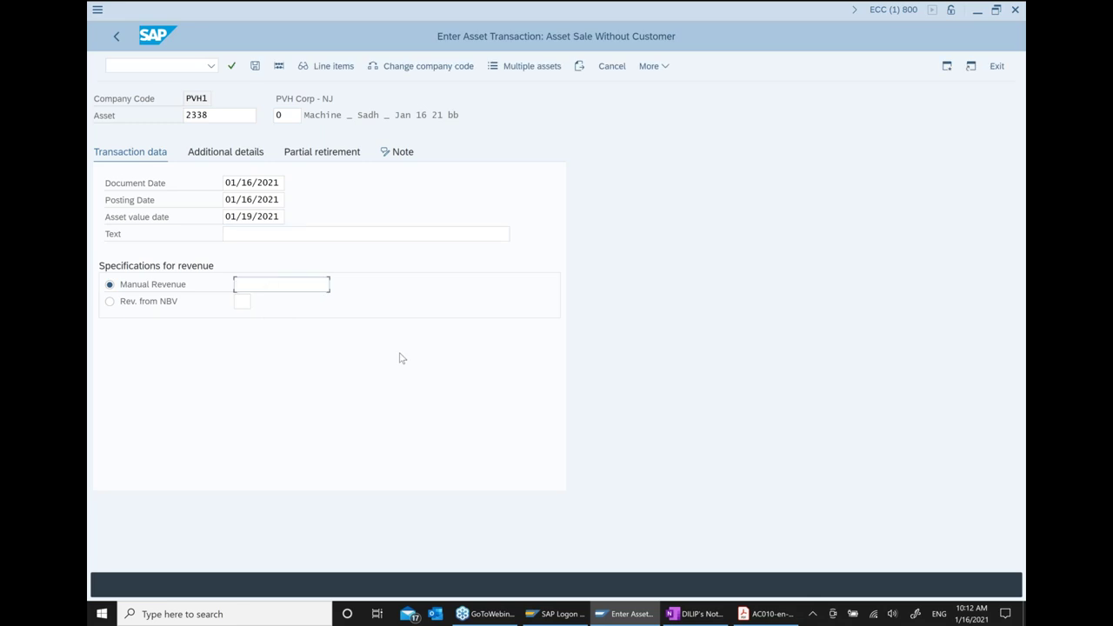
text(10)
click(255, 68)
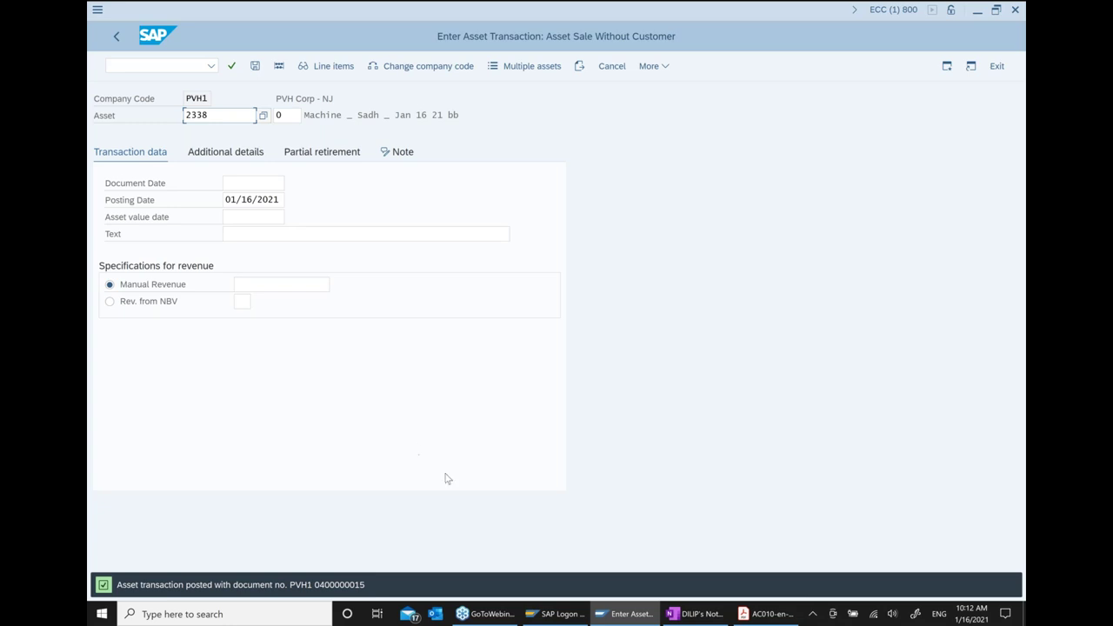
Switch to OneNote and add the indented sub-bullet "Verify Accounting doc ... AB03 / AB02" under the ABAON retirement line.
click(700, 614)
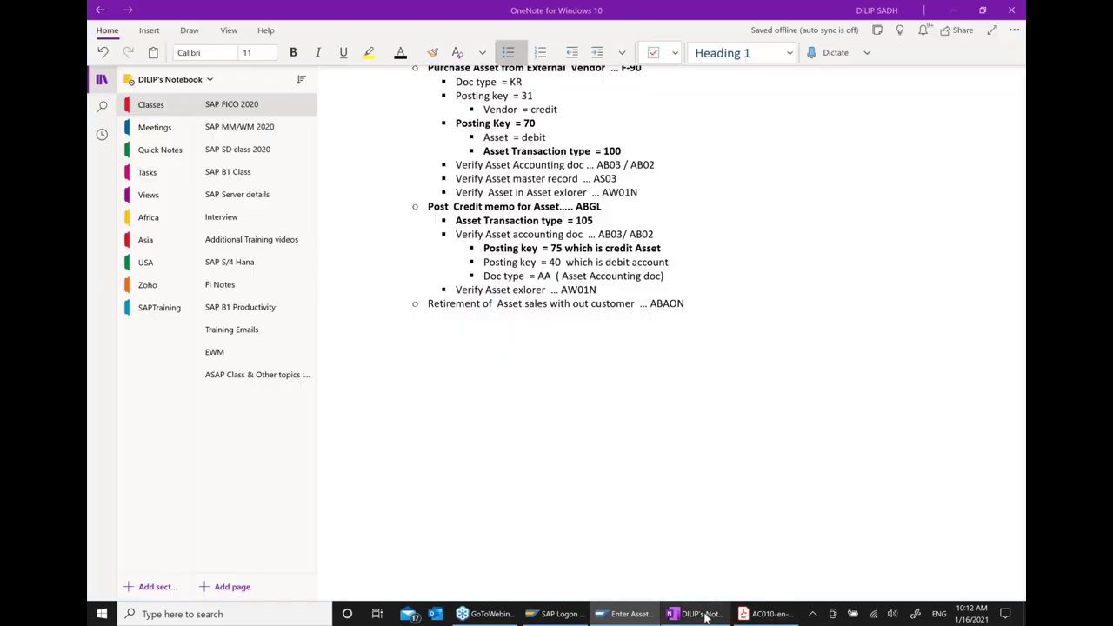
click(736, 330)
key(Return)
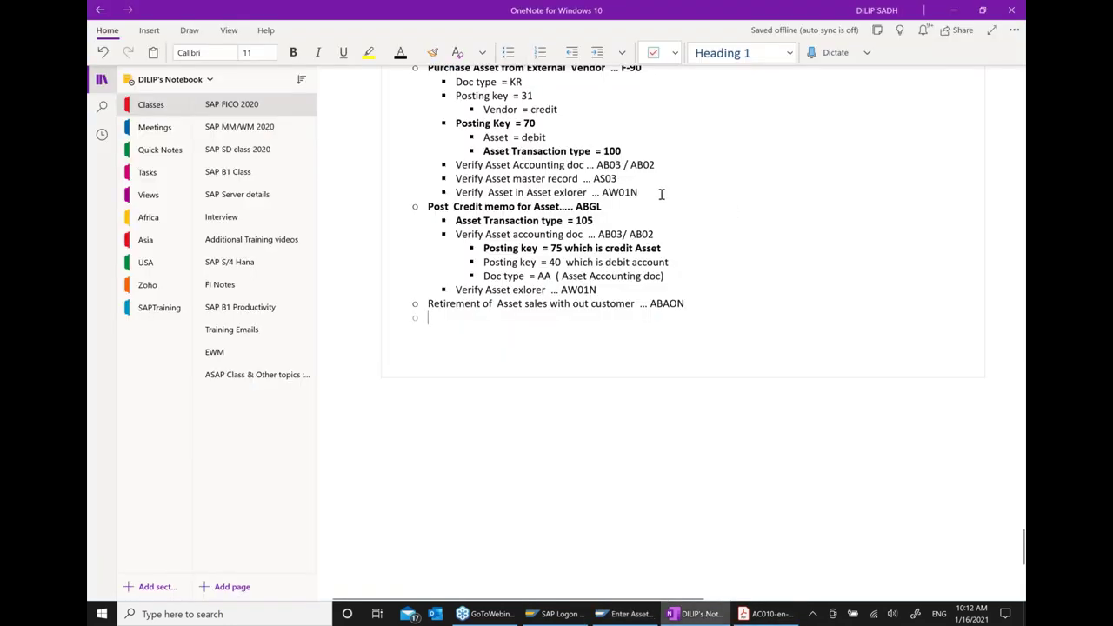
click(599, 53)
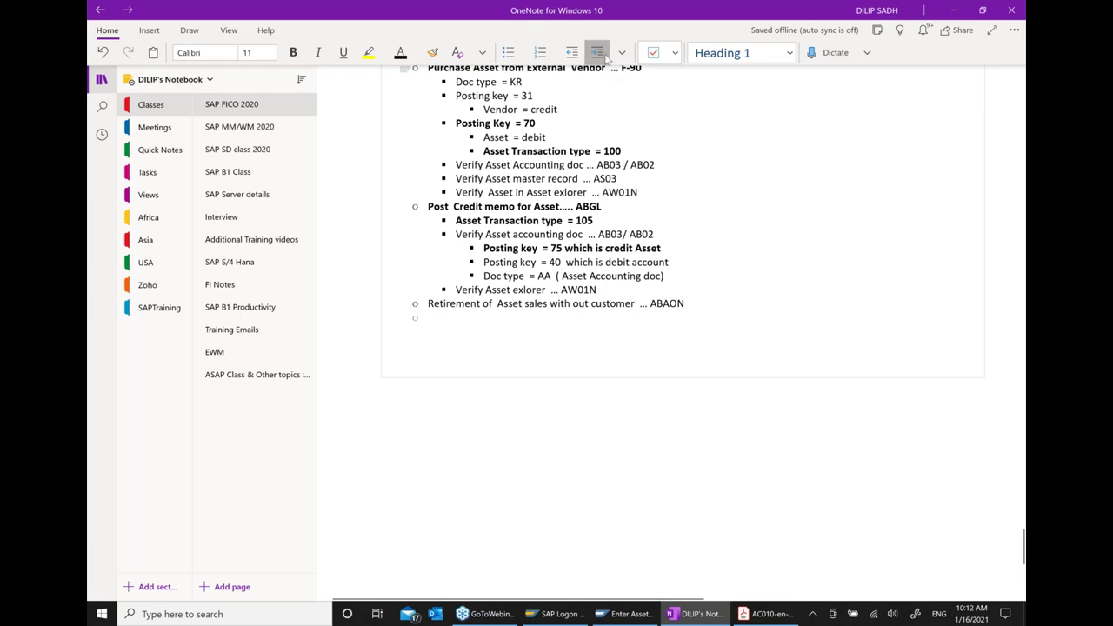
text(VERIFY)
key(BackSpace)
key(BackSpace)
key(BackSpace)
key(BackSpace)
key(BackSpace)
text(er)
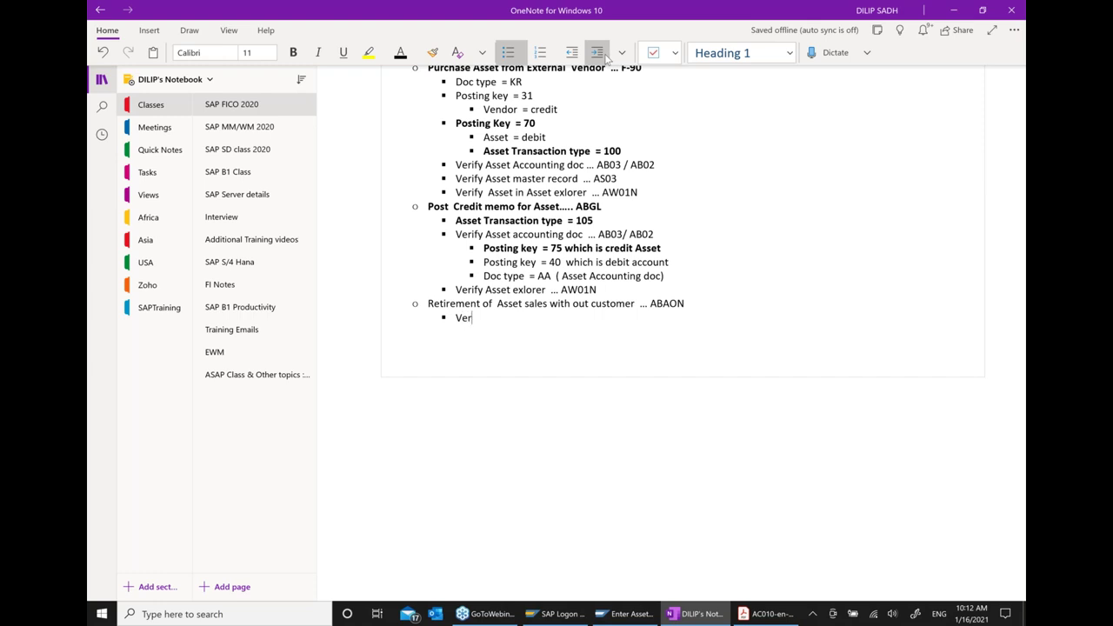
text(ify this)
key(BackSpace)
key(BackSpace)
key(BackSpace)
key(BackSpace)
key(BackSpace)
text(Accounting doc ... AB03 / AB02)
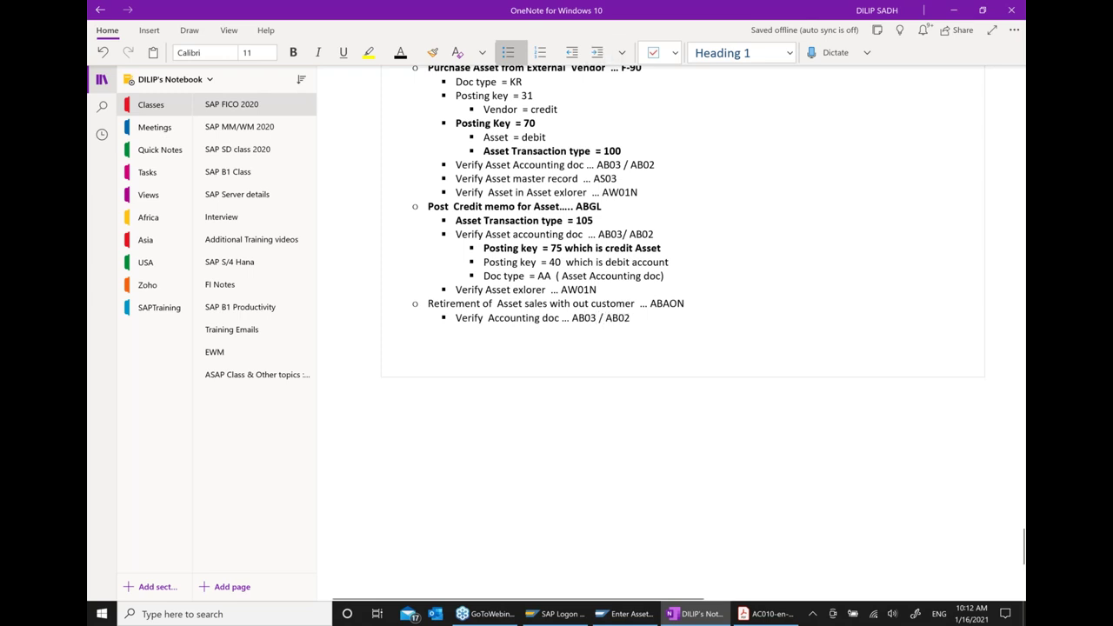
Switch to SAP and exit Asset Sale Without Customer to the Easy Access tree, discarding the blank entry.
click(622, 614)
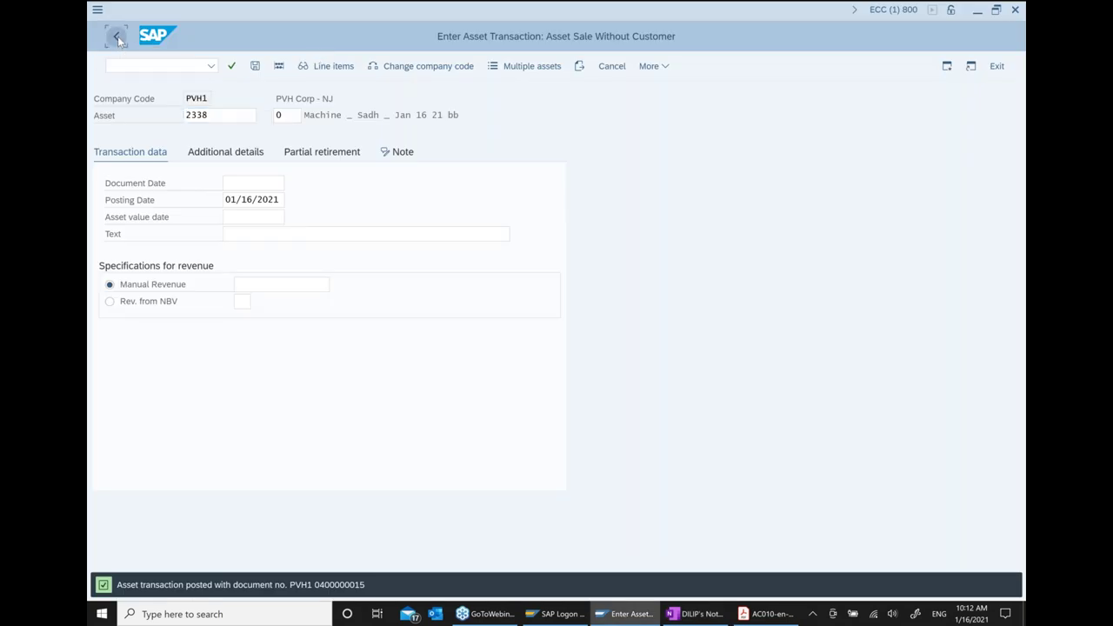
click(117, 38)
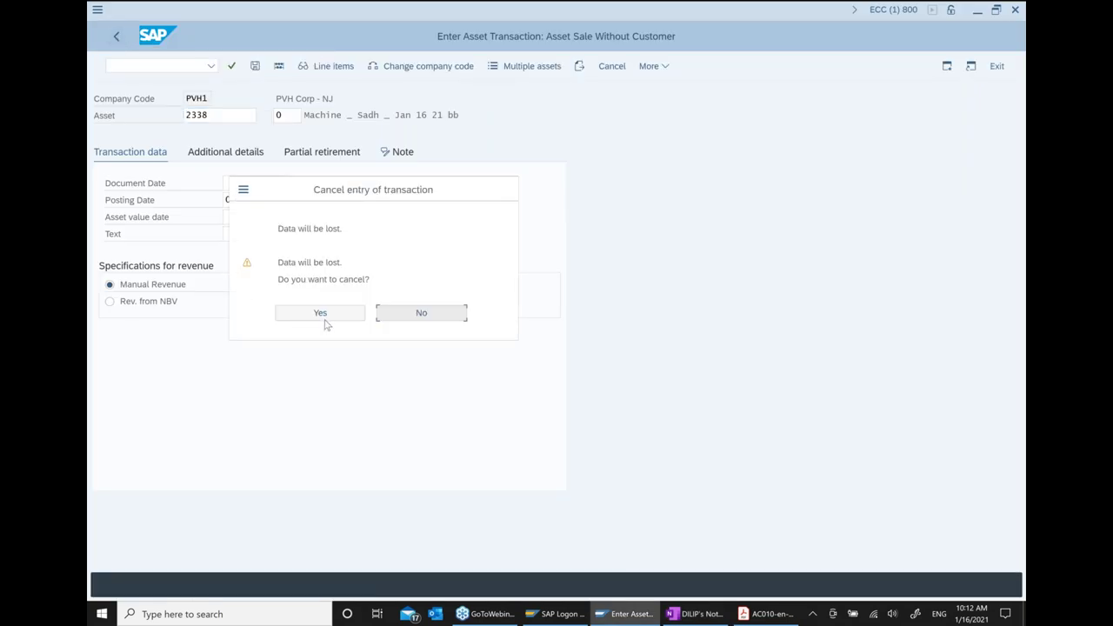
click(320, 313)
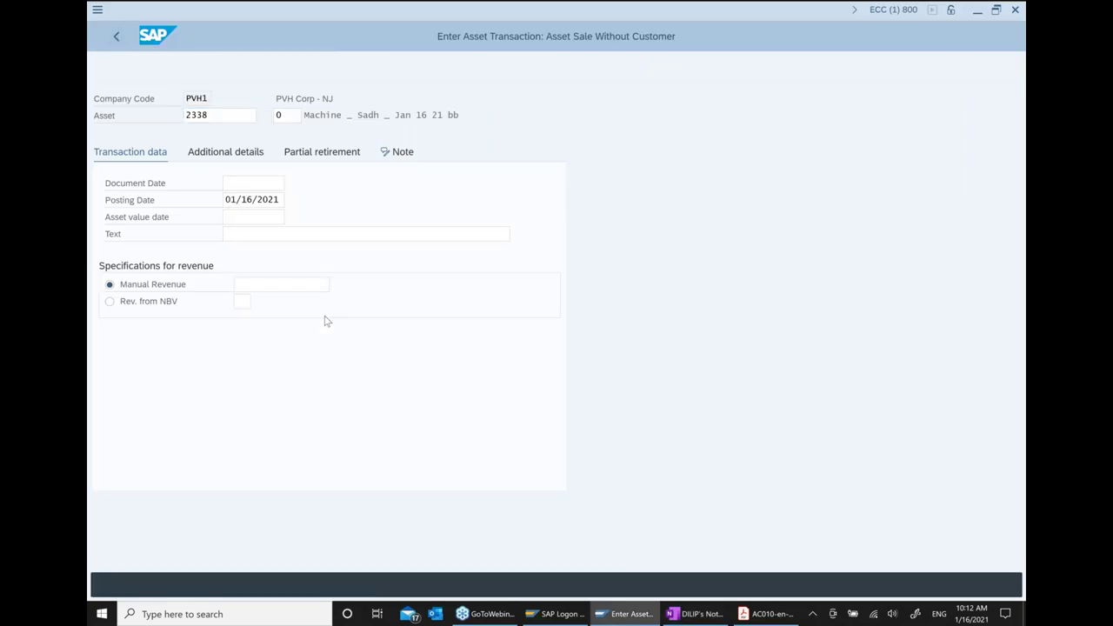
click(114, 34)
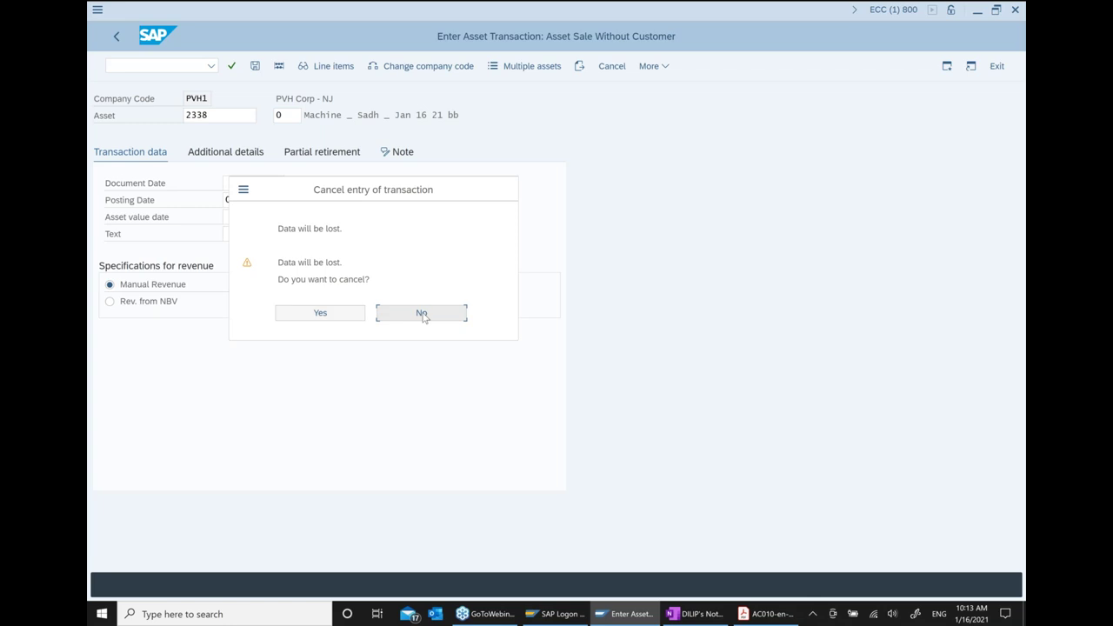
click(351, 313)
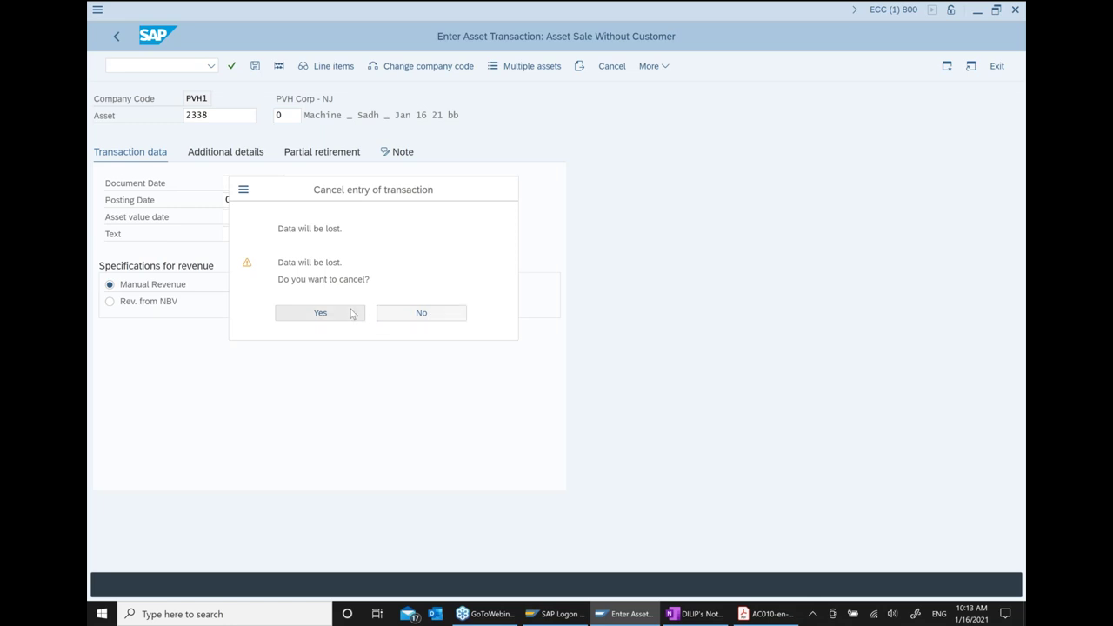
click(996, 67)
click(330, 318)
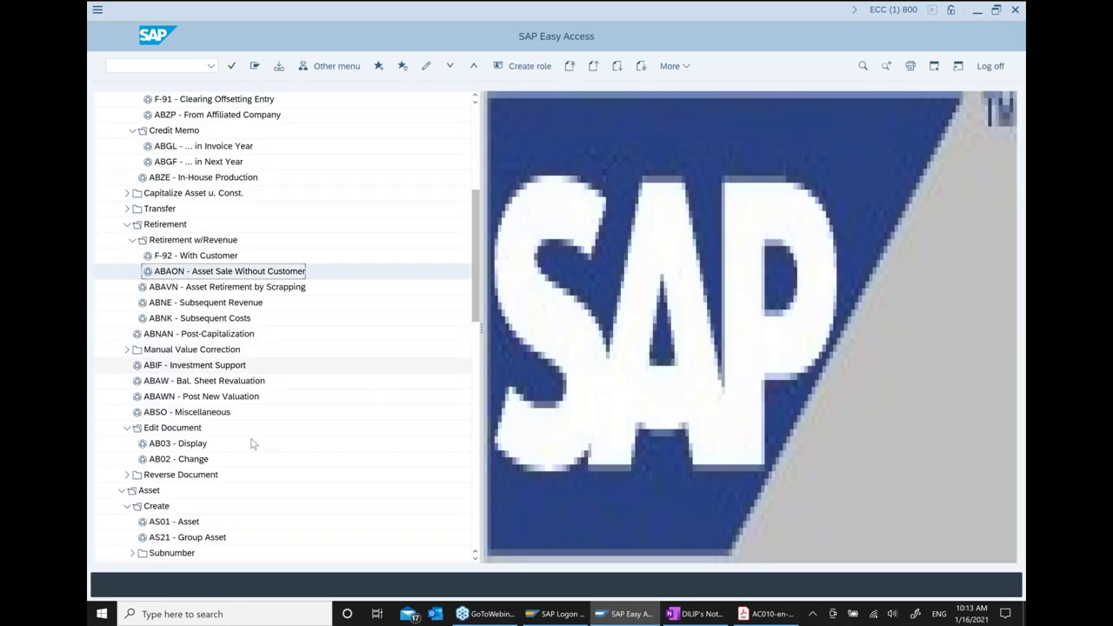
Open the AB03 document overview for asset 2338 in fiscal year 2021 and examine the retirement line's transaction type.
click(182, 448)
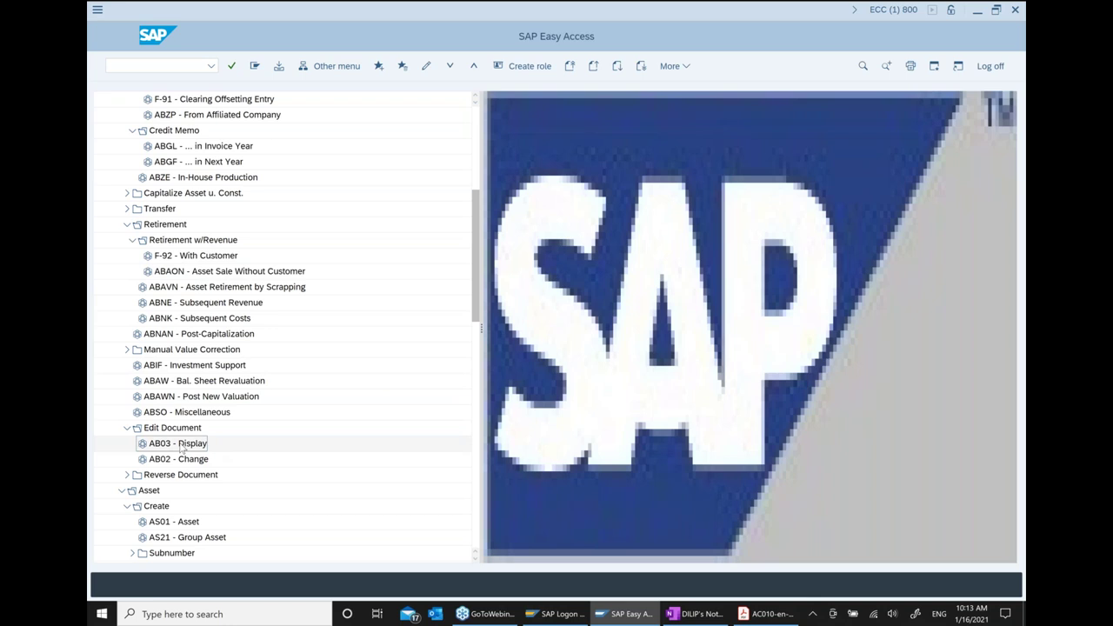
double_click(182, 448)
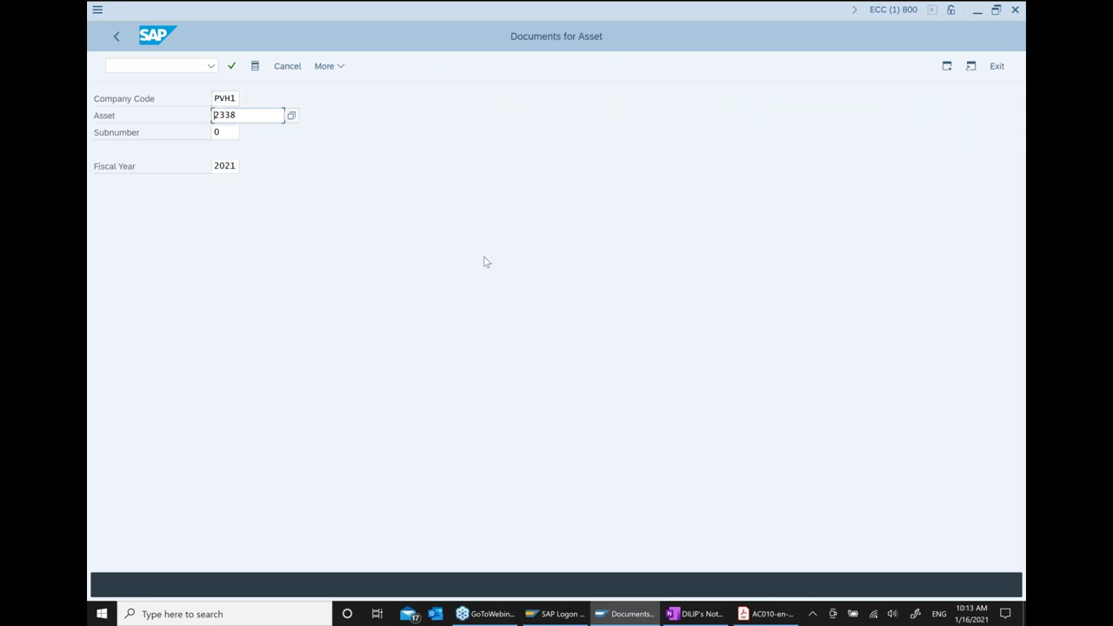
key(Return)
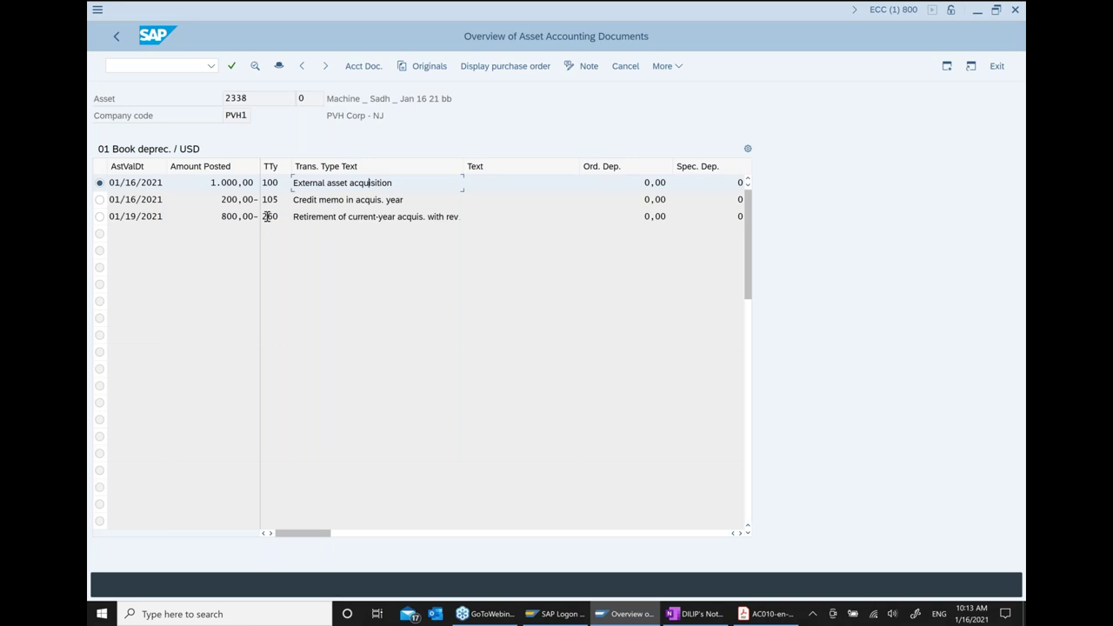
drag(446, 218, 262, 217)
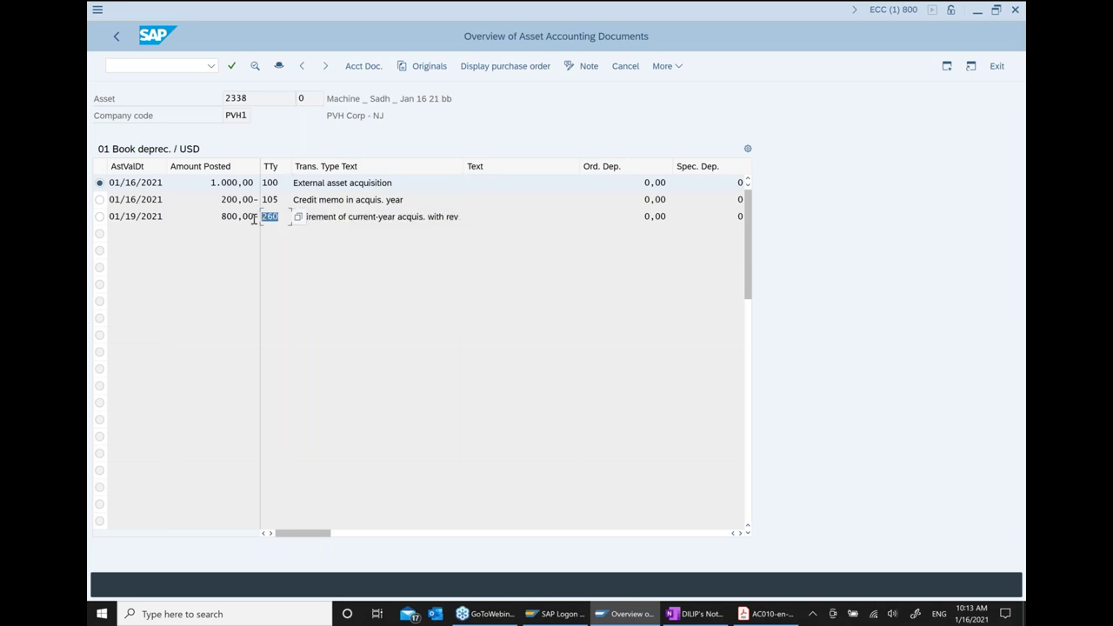
Switch to OneNote and add the sub-bullet "Asset transaction type = 260" below the accounting document line, correcting the misspelled word.
click(694, 614)
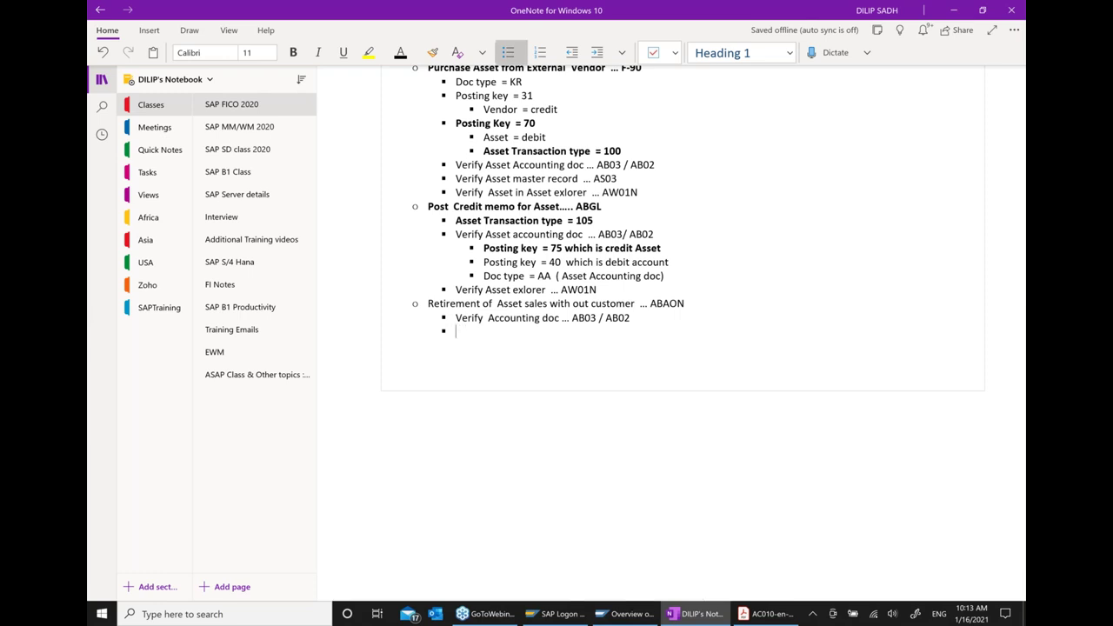
text(Asset tranaction ty)
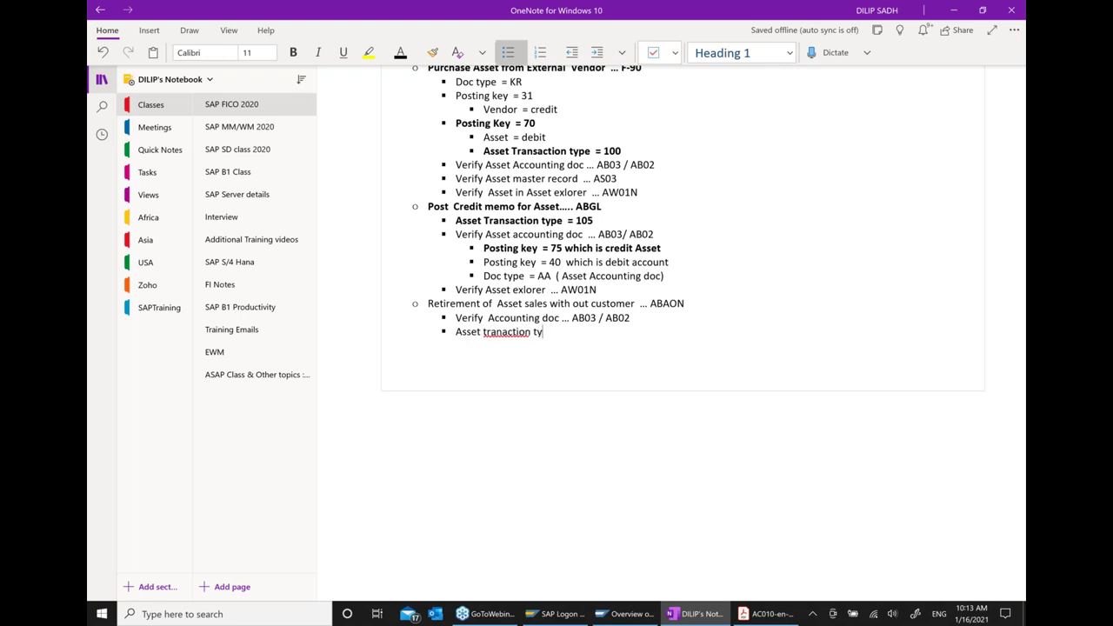
text(pe = 260)
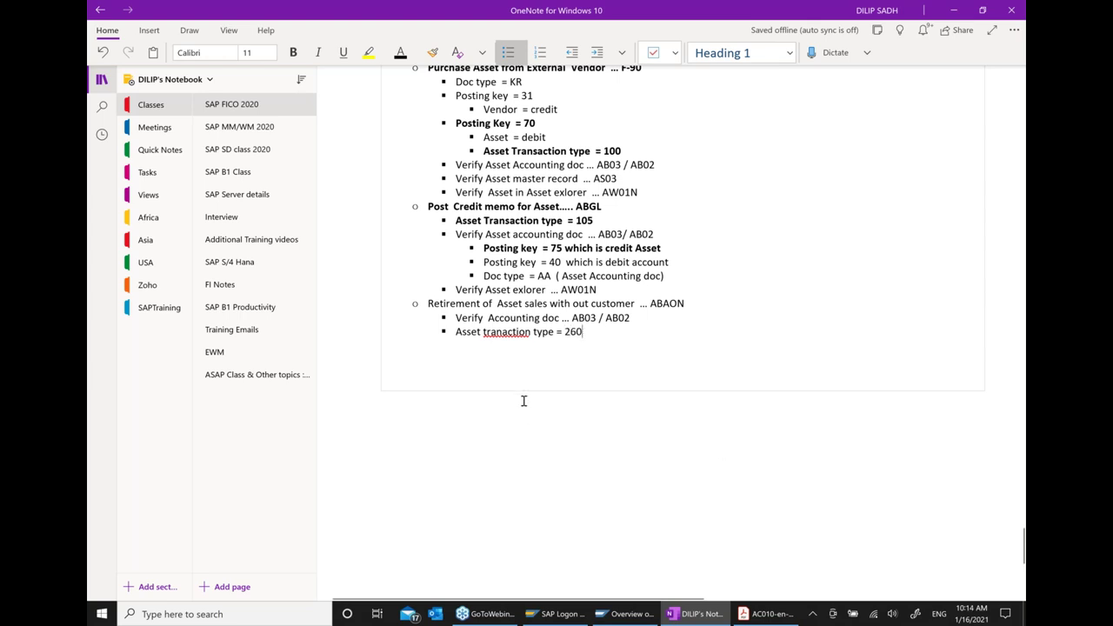
right_click(505, 333)
mouse_move(600, 345)
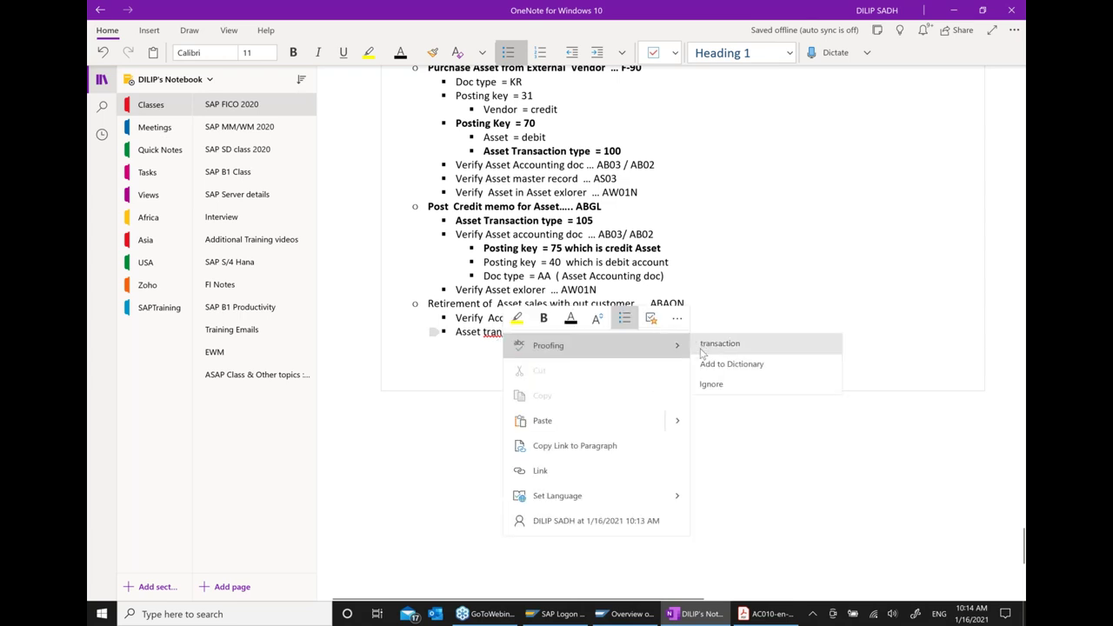
click(720, 343)
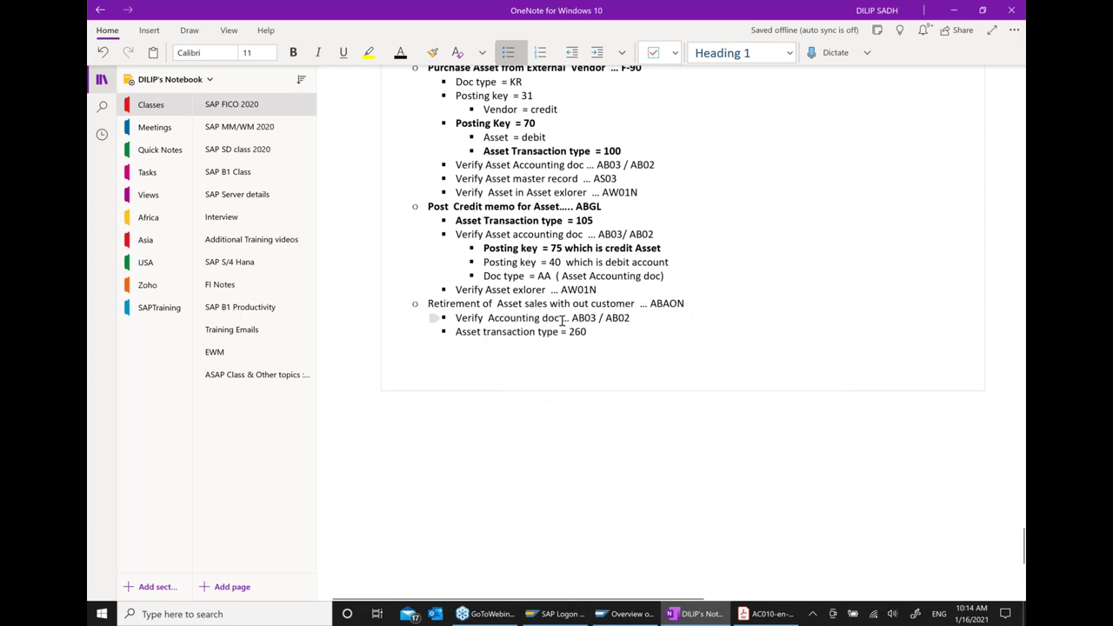
Switch to SAP, select the 01/19/2021 retirement line of asset 2338 and display its accounting document.
click(625, 613)
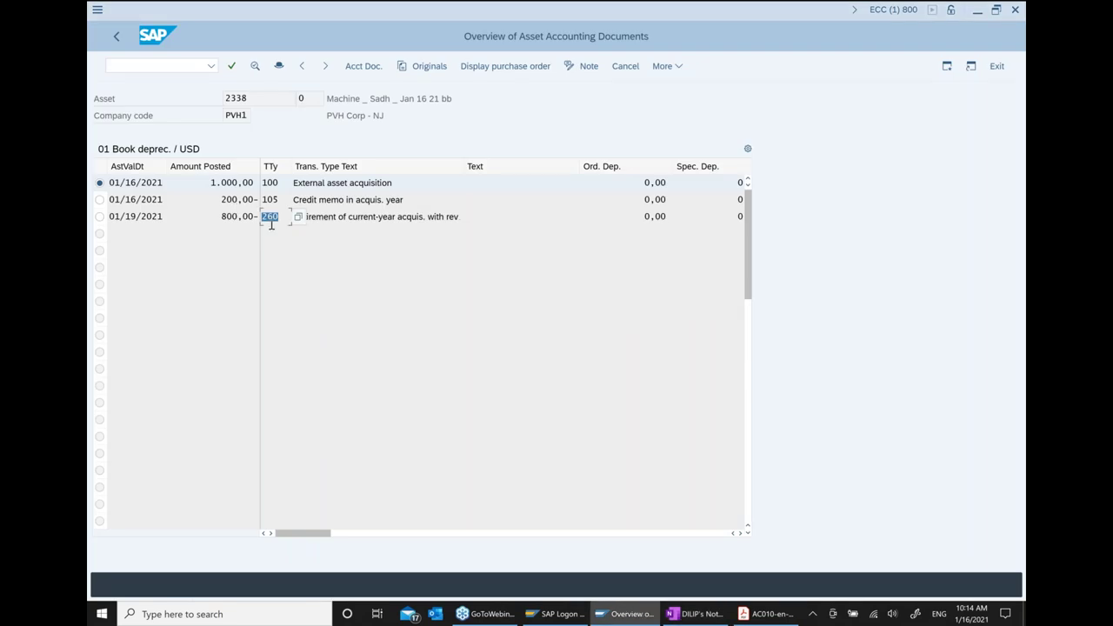
click(461, 213)
click(100, 218)
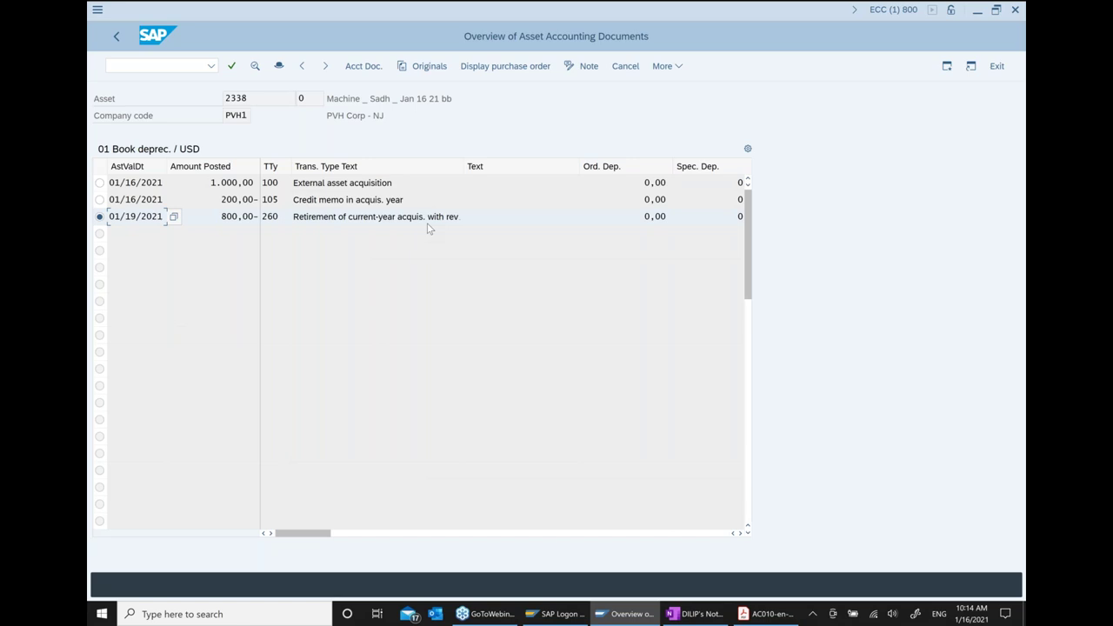
click(365, 67)
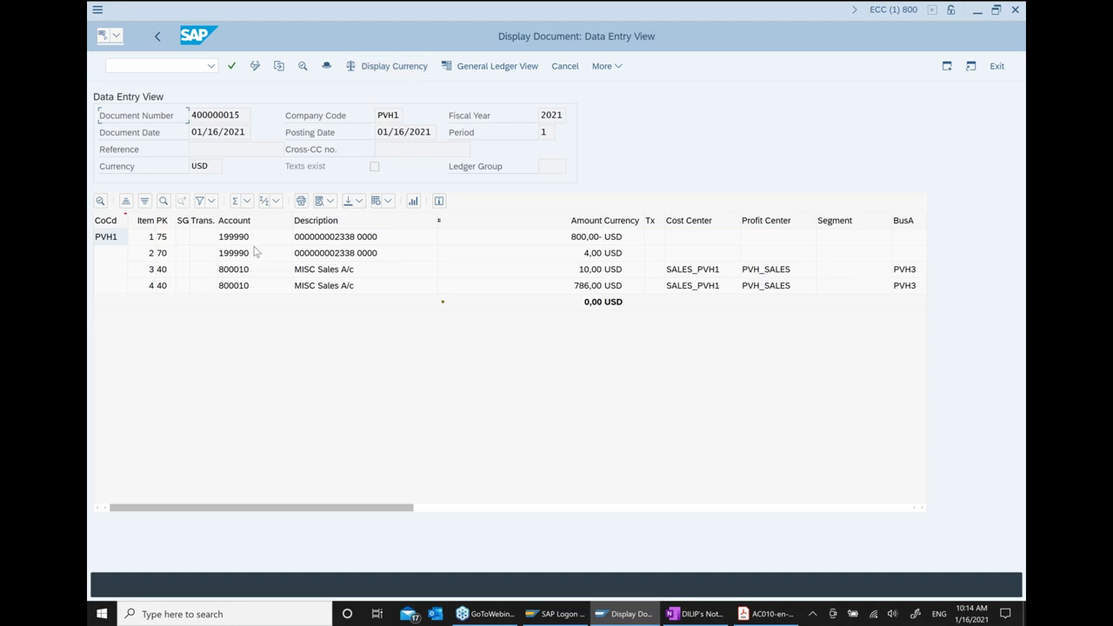
Display the accounting document's header to check its document type, and add the sub-bullet "Asset Doc type = AA" to the retirement notes in OneNote.
click(250, 242)
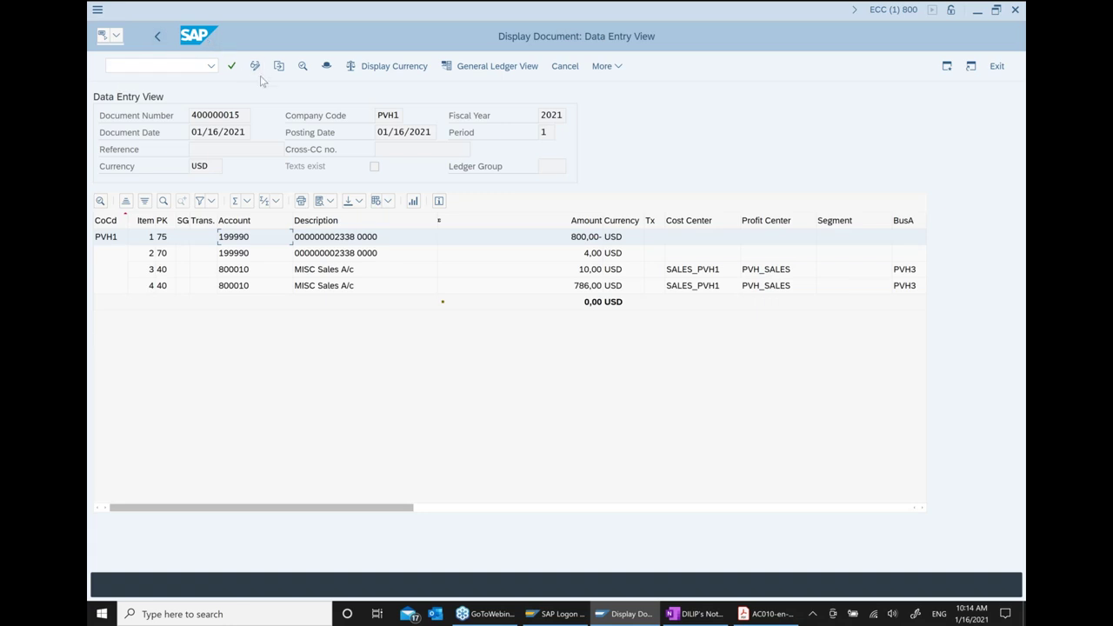
click(326, 68)
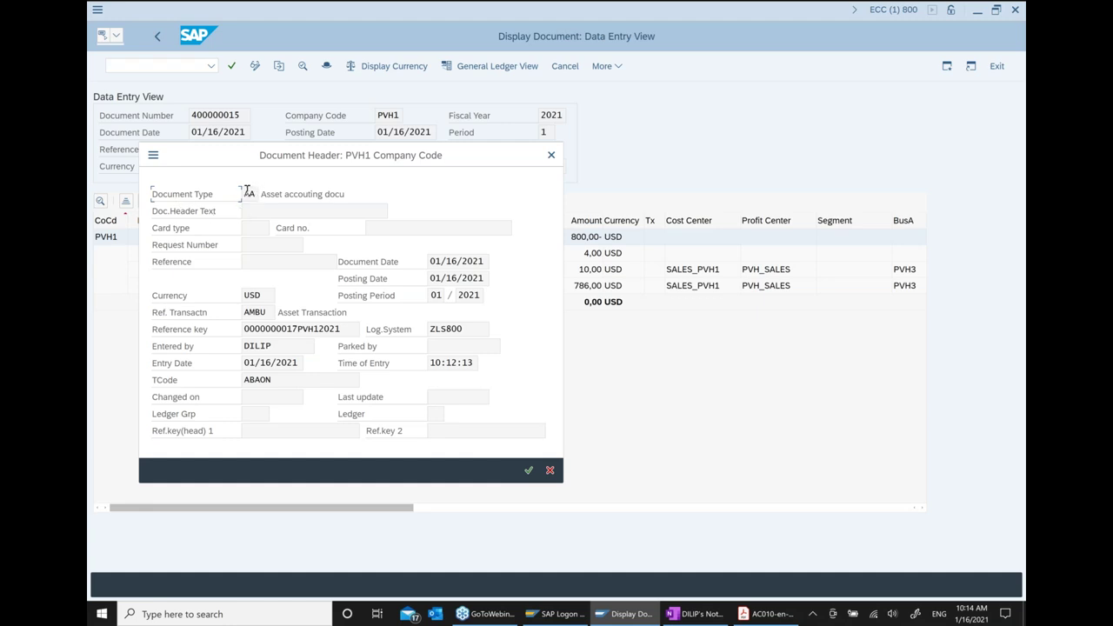
click(688, 615)
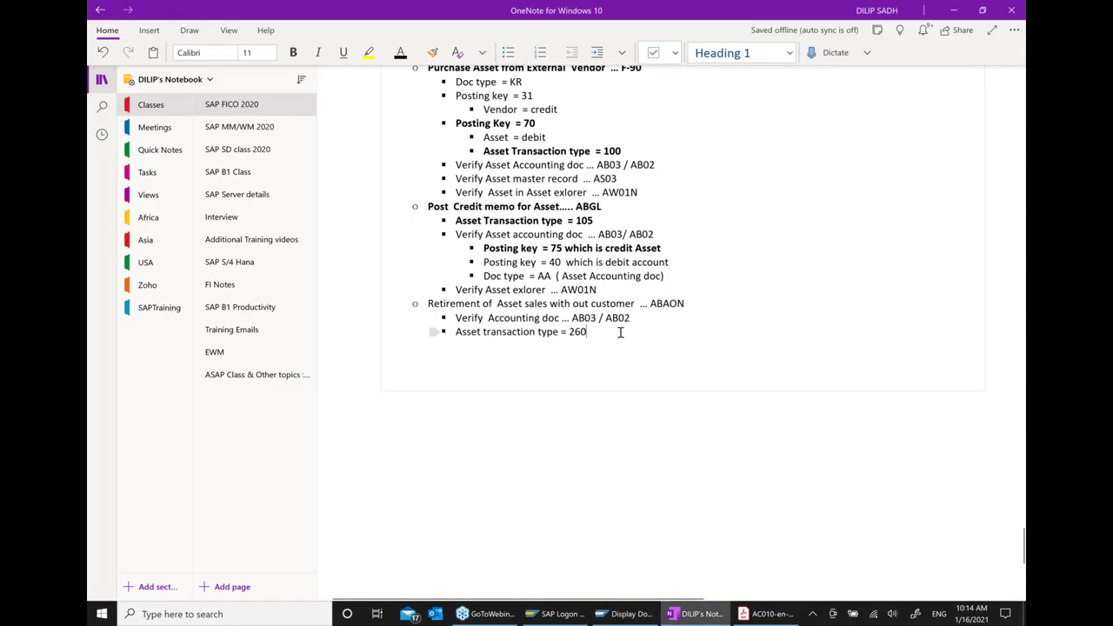
key(Return)
text(A)
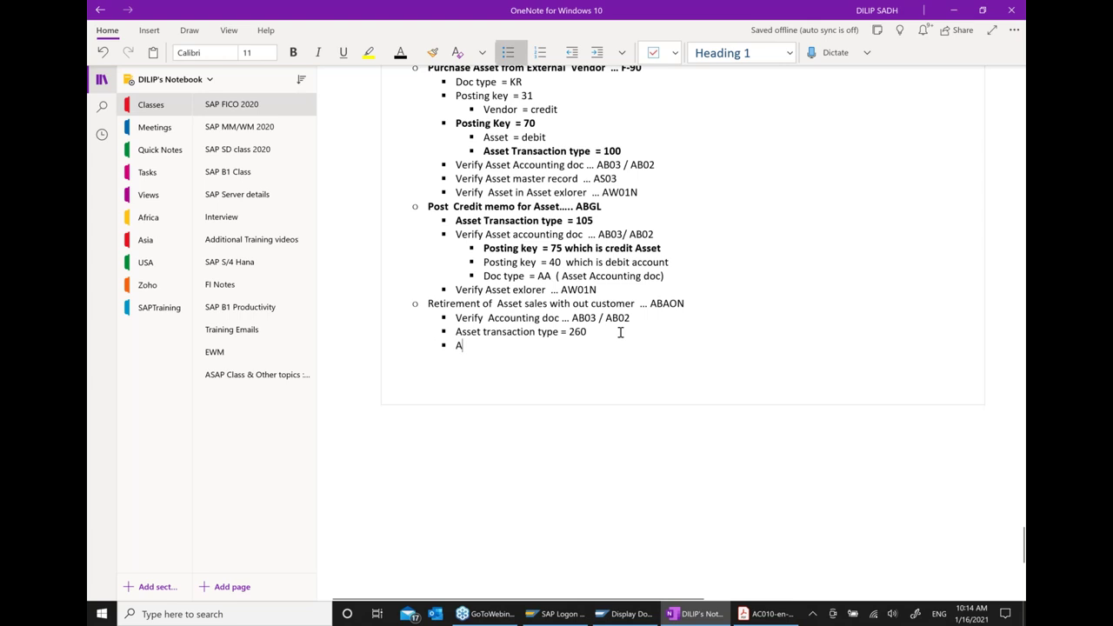
text(sset D)
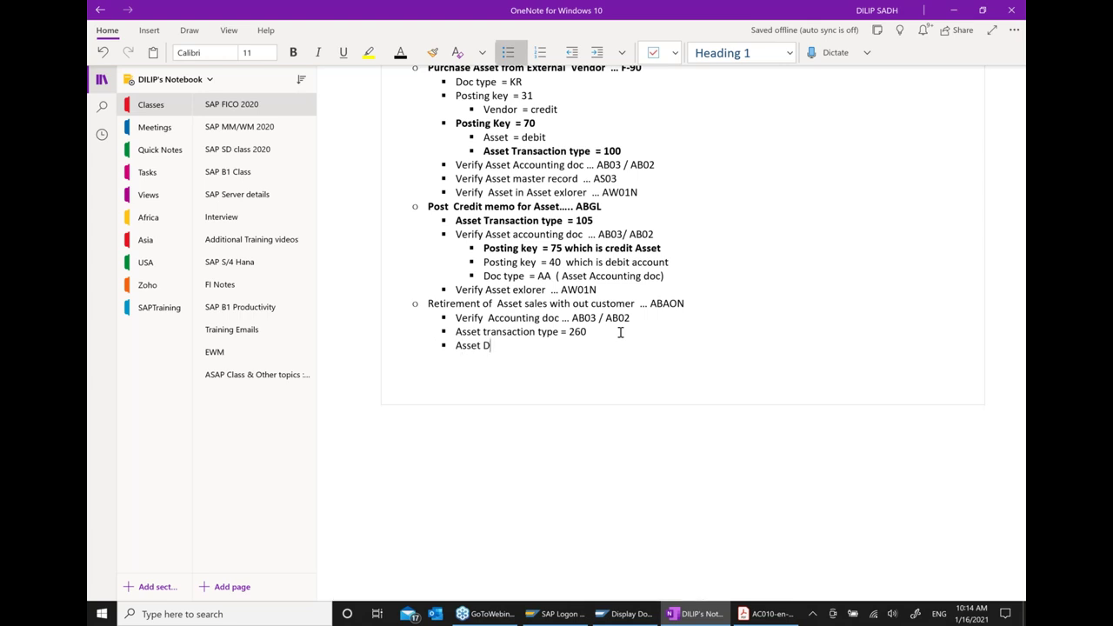
text(oc type  = AA)
Make the line "Retirement of Asset sales with out customer … ABAON" bold.
double_click(663, 304)
key(End)
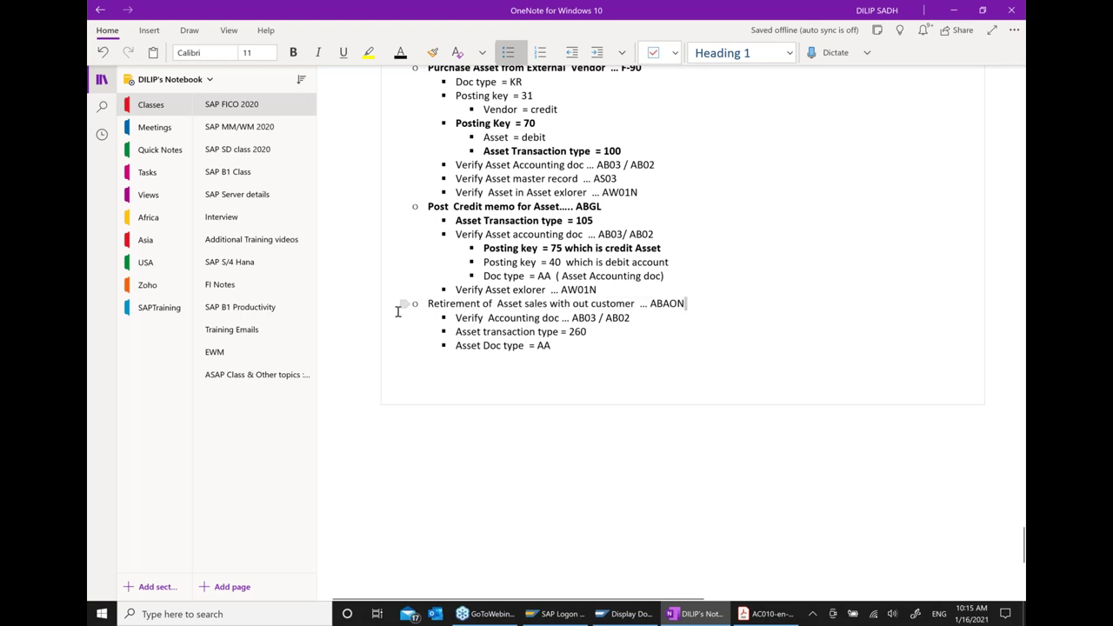
click(404, 303)
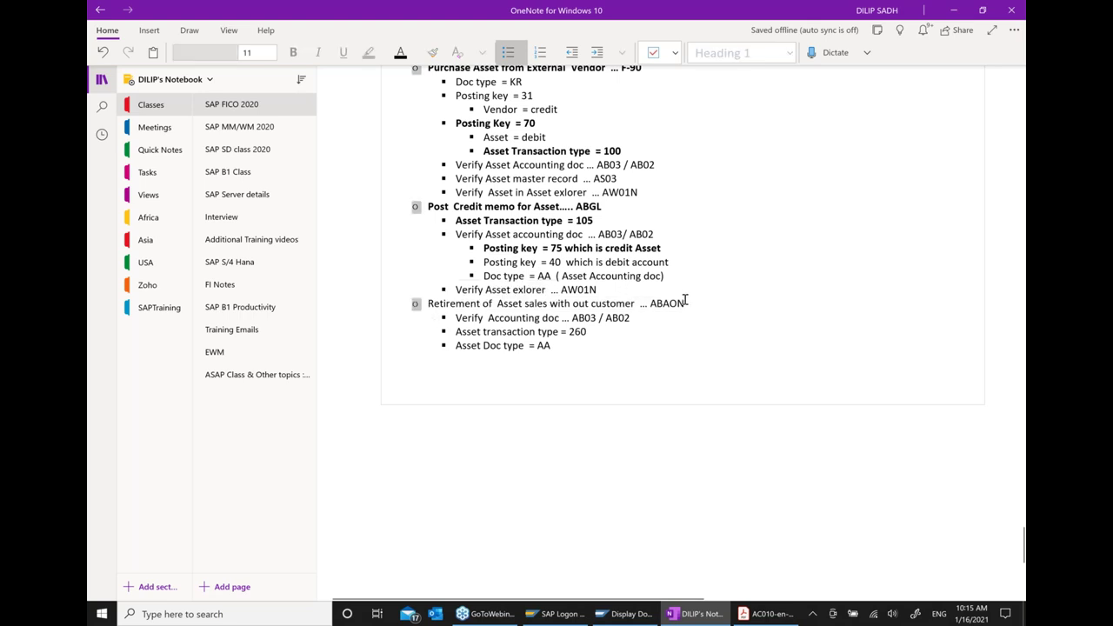
drag(686, 301, 423, 303)
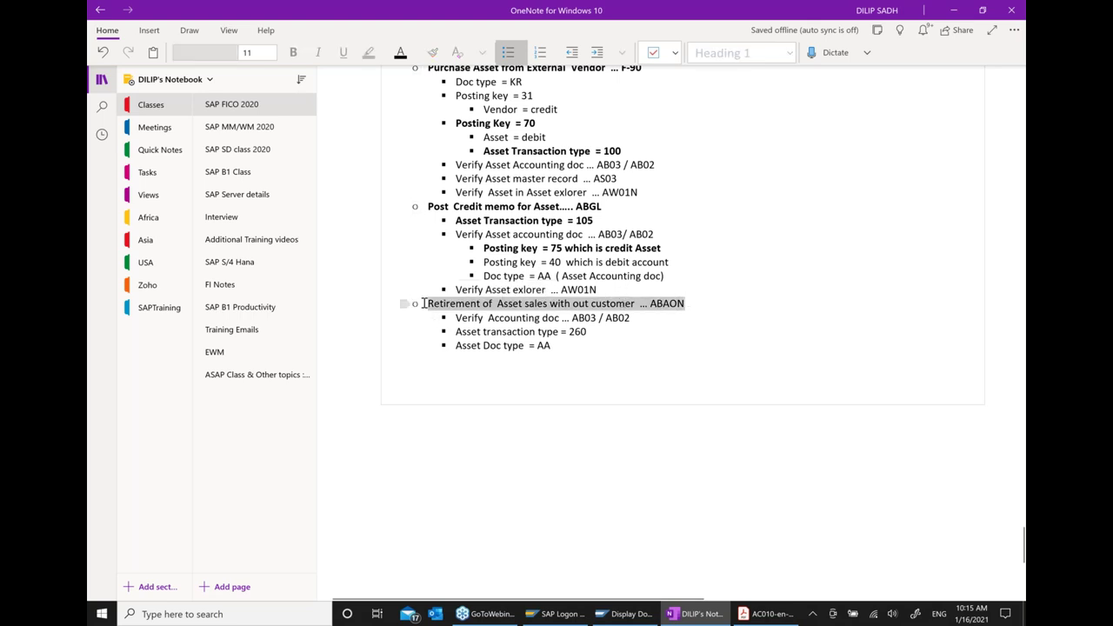
key(ctrl+b)
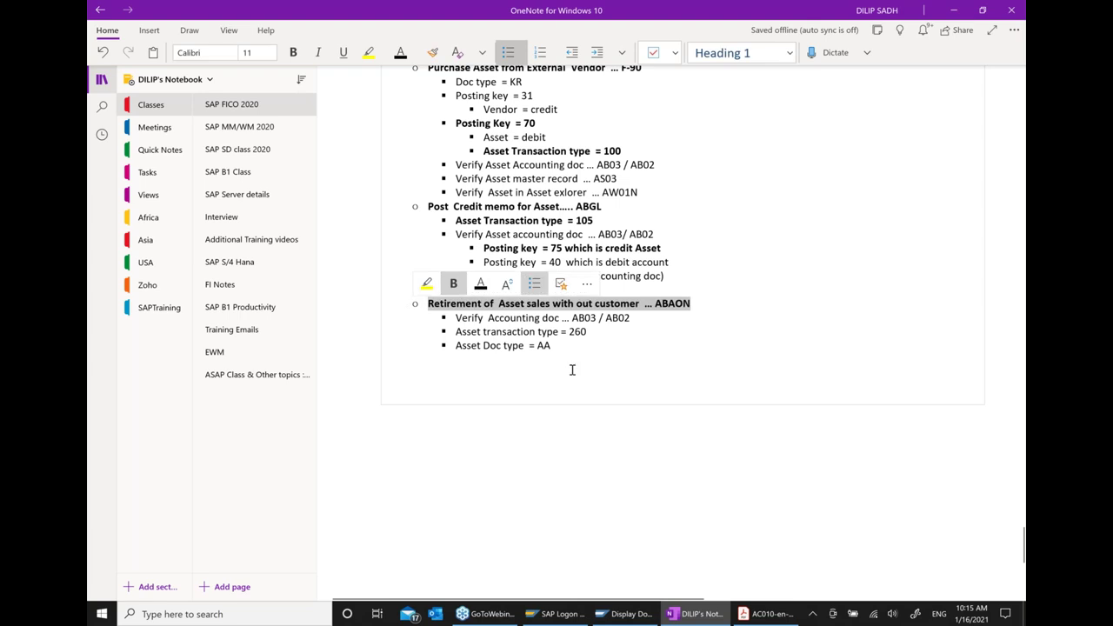
click(572, 370)
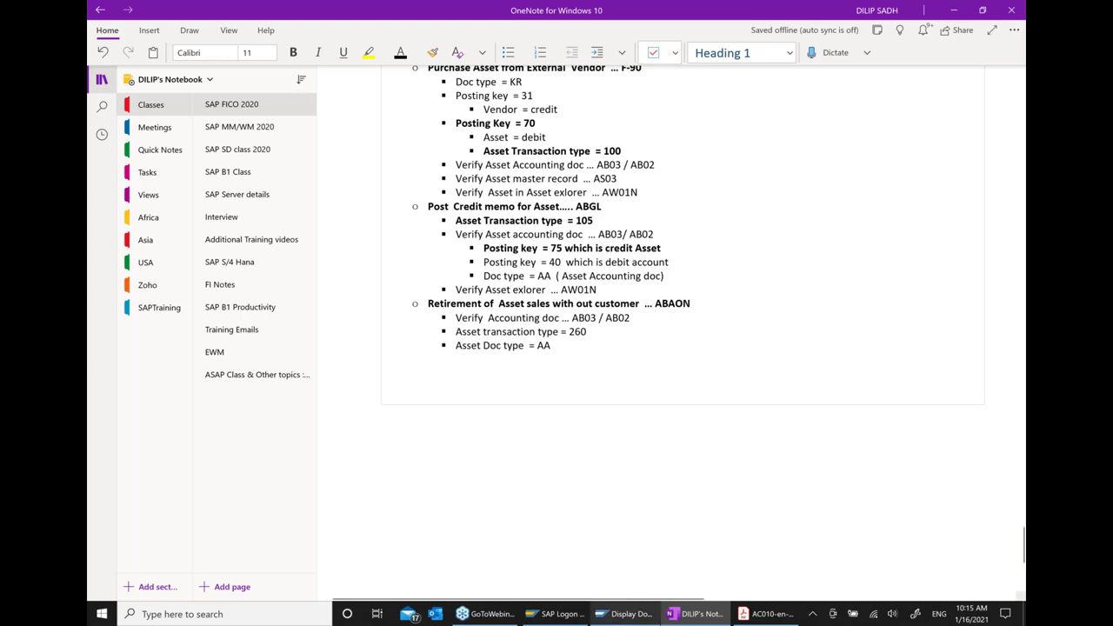
Add the sub-bullet "Asset exlorer … AW01N" below the document type line, replacing the flagged word with the suggested spelling "exlorer".
click(583, 346)
key(Return)
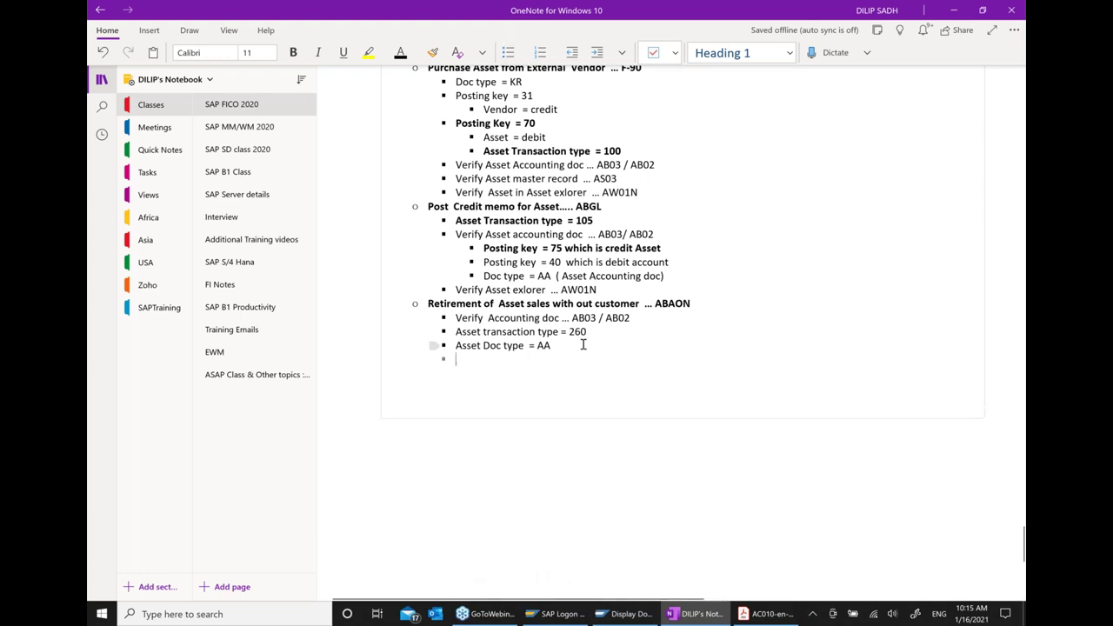
text(Asset )
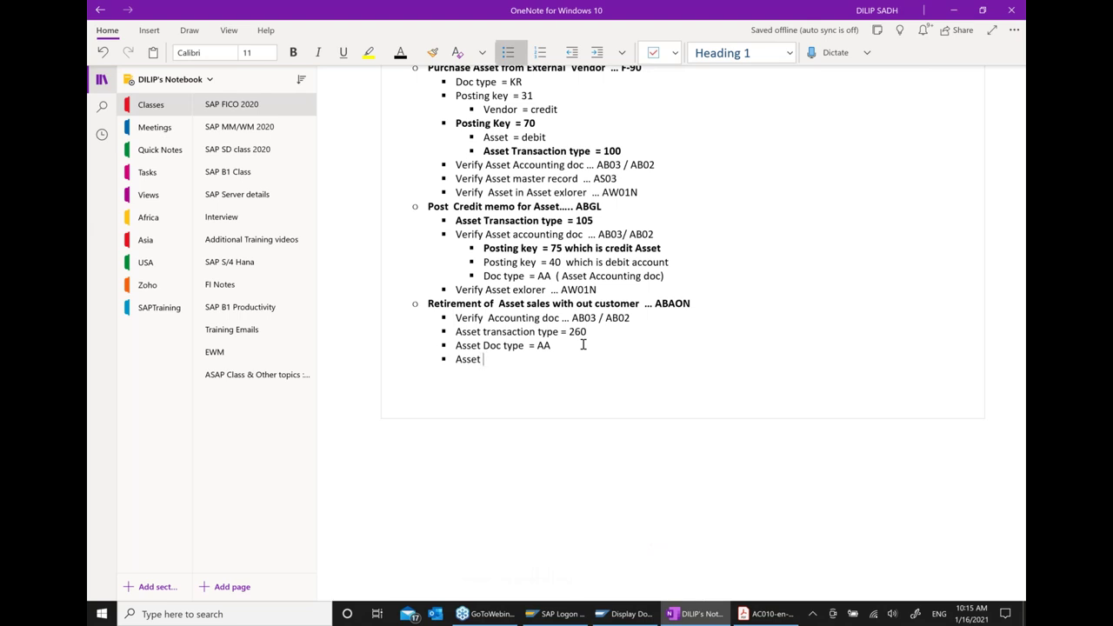
text(exlorere)
text( ... A)
text(W)
text(91N)
key(BackSpace)
key(BackSpace)
key(BackSpace)
text(01N)
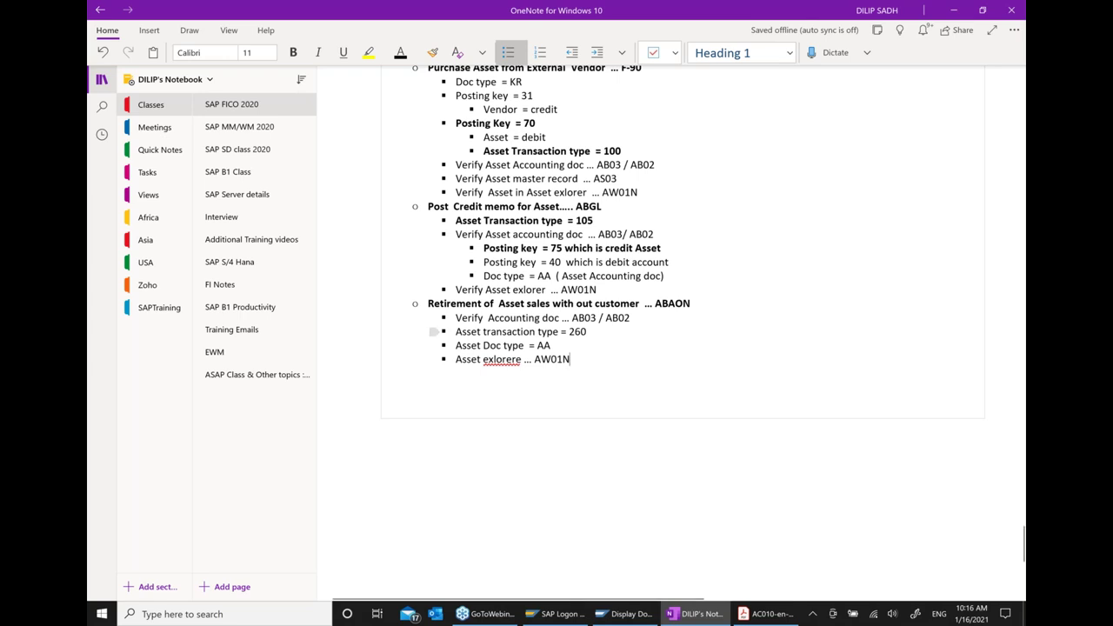
right_click(511, 360)
mouse_move(670, 372)
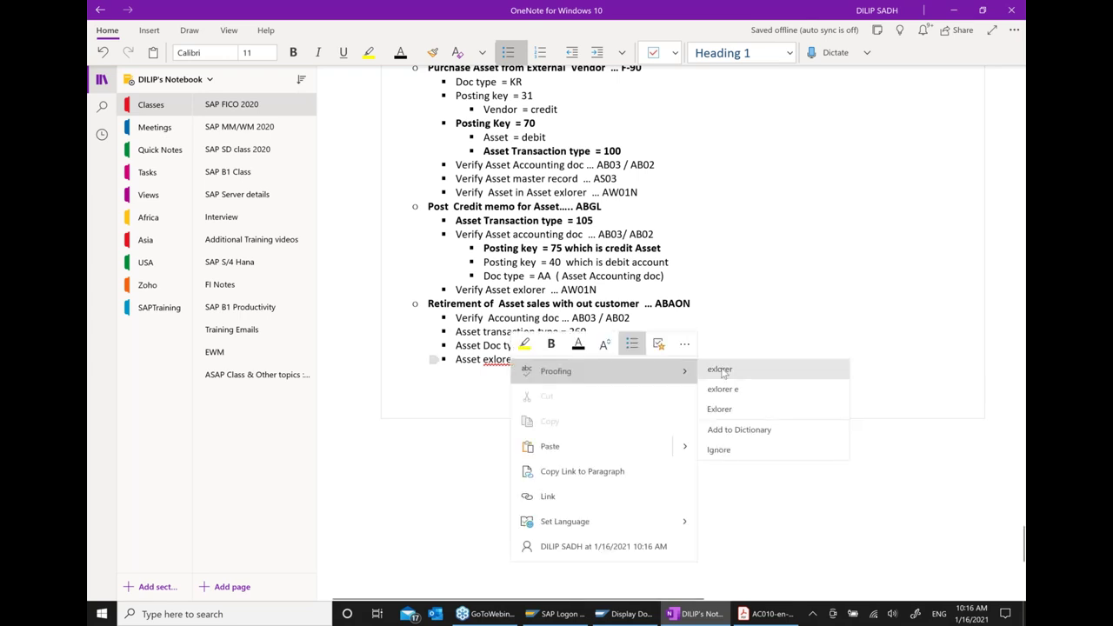
click(718, 370)
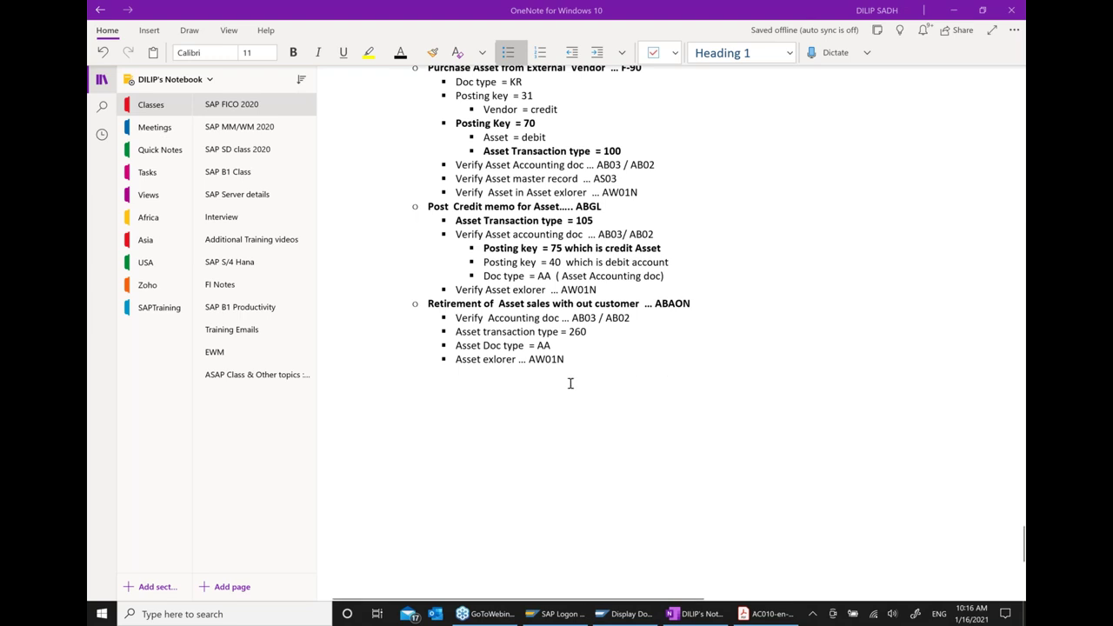
Switch to SAP, leave the accounting document display for the Easy Access tree, and open Asset Explorer (AW01N) for asset 2338.
click(622, 614)
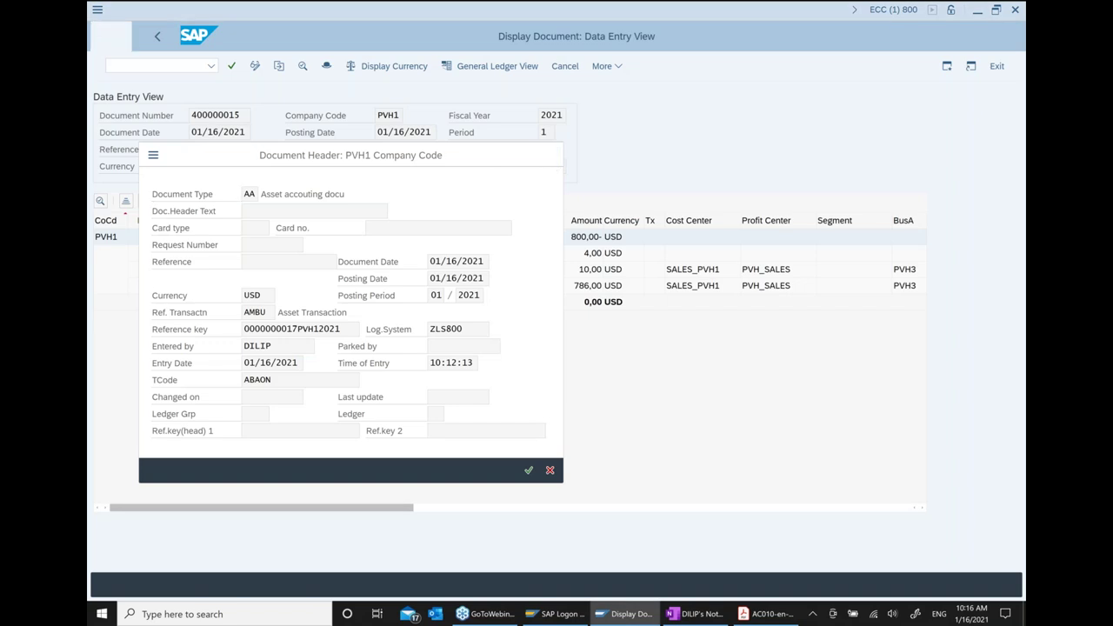
key(Return)
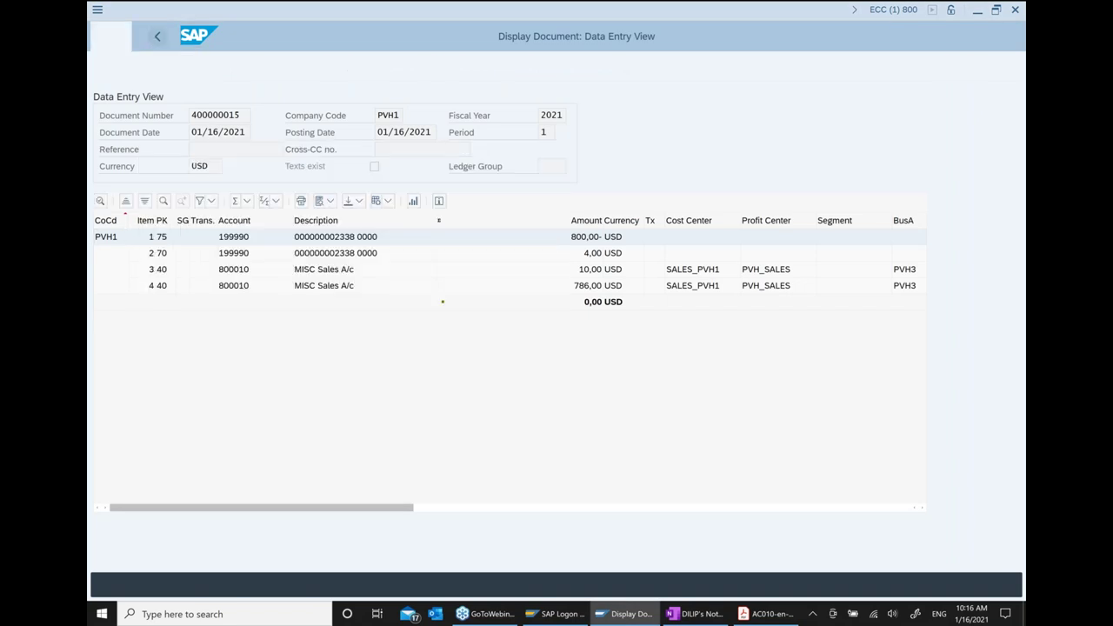
key(F3)
click(116, 37)
click(116, 37)
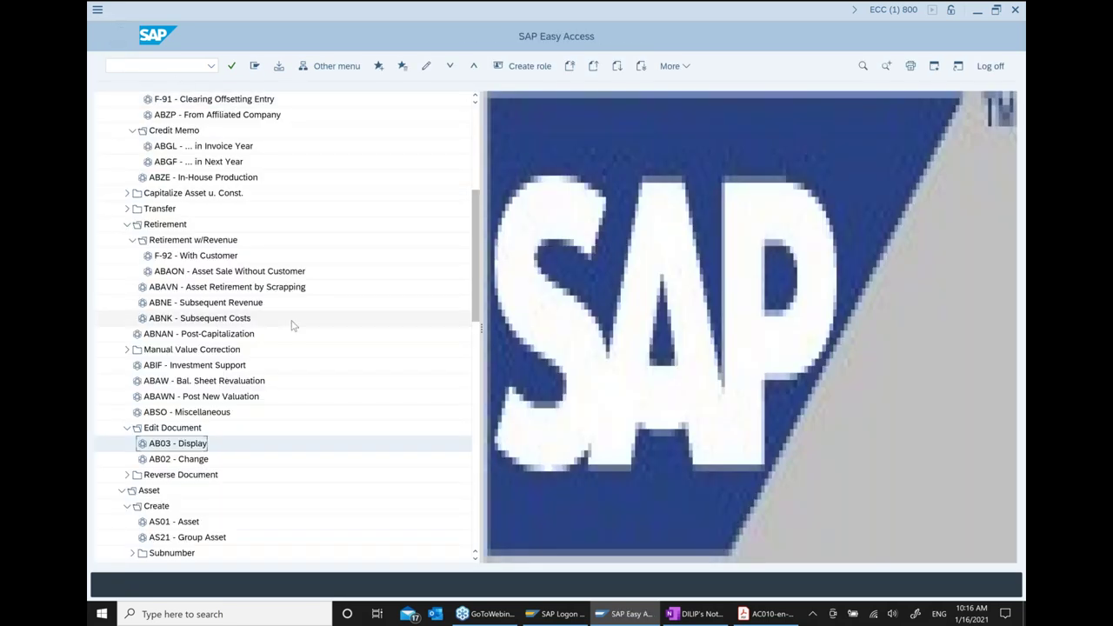
scroll(333, 346, down, 1)
scroll(333, 346, down, 3)
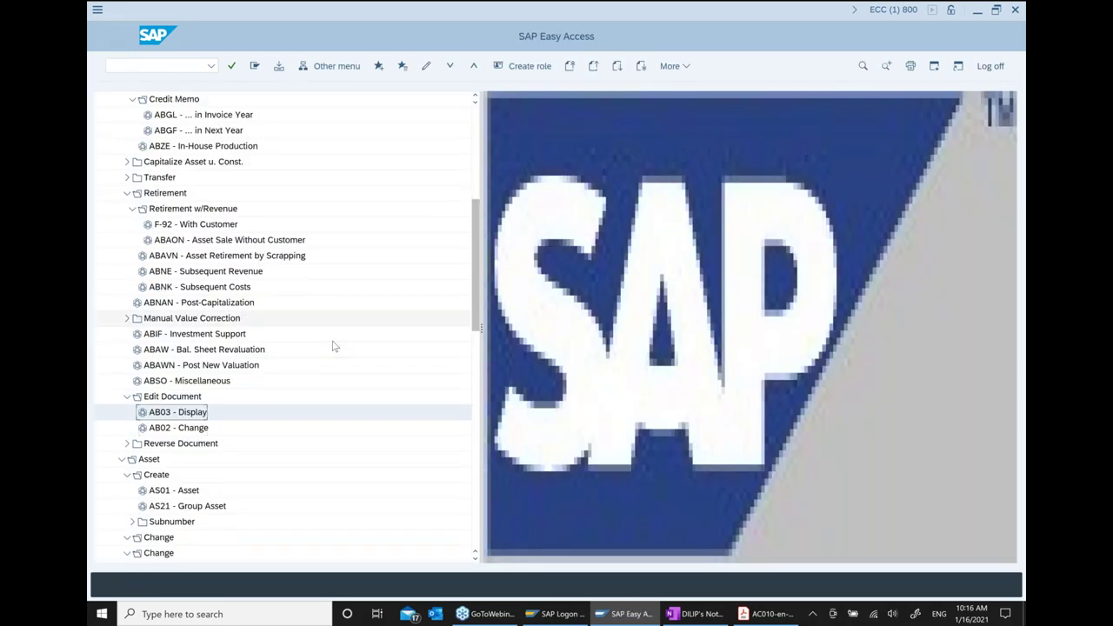
scroll(333, 346, down, 2)
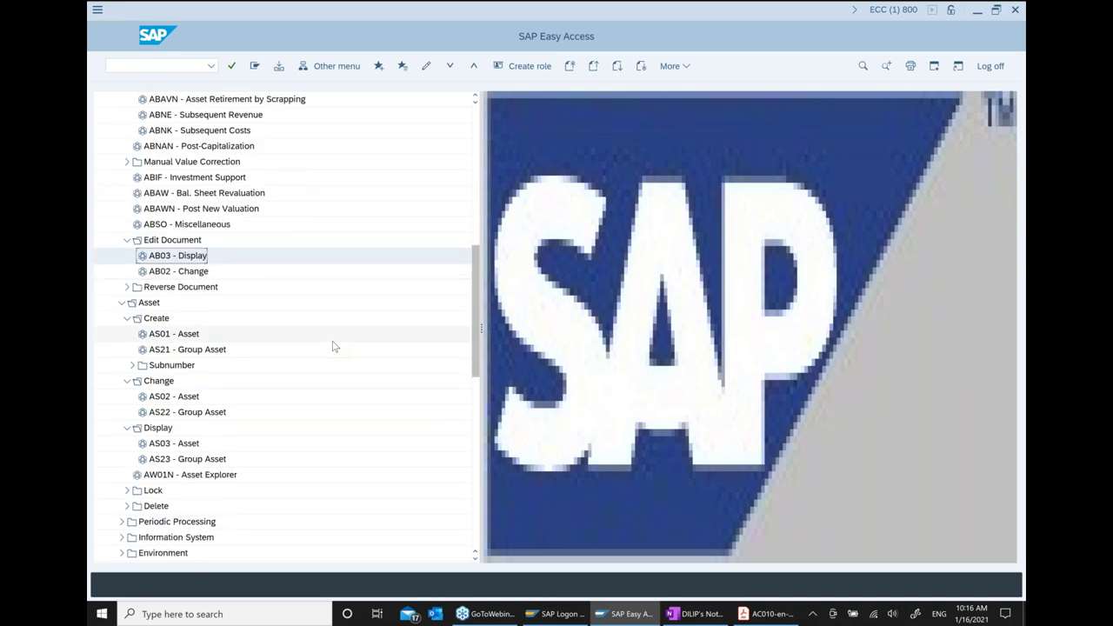
double_click(210, 475)
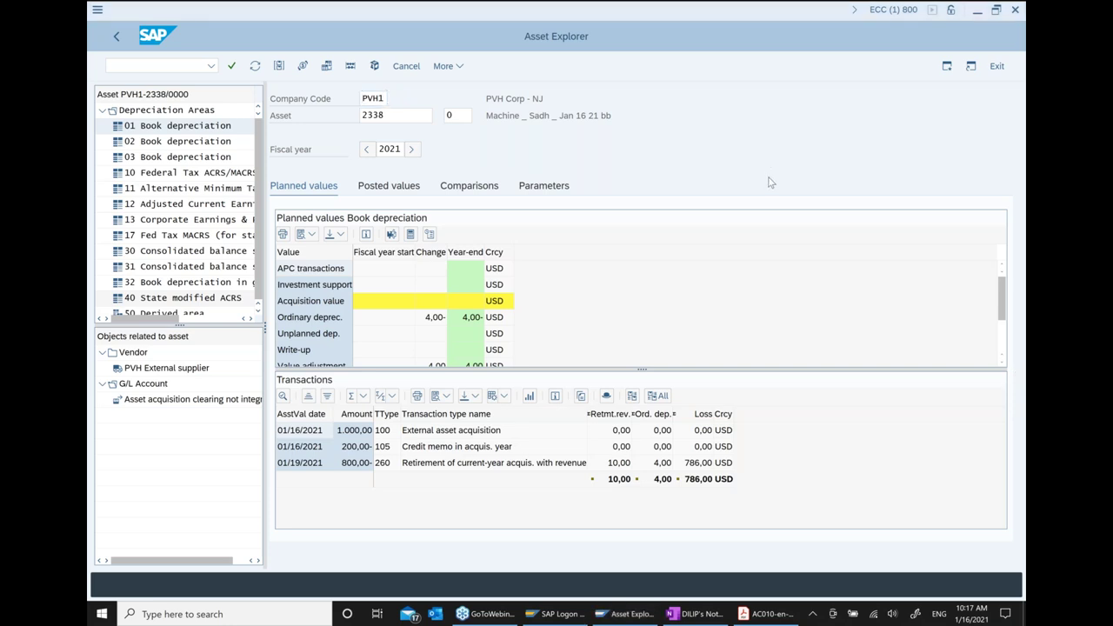
Examine the acquisition, credit memo and retirement transactions and the planned acquisition value of asset 2338, and leave Asset Explorer.
click(456, 435)
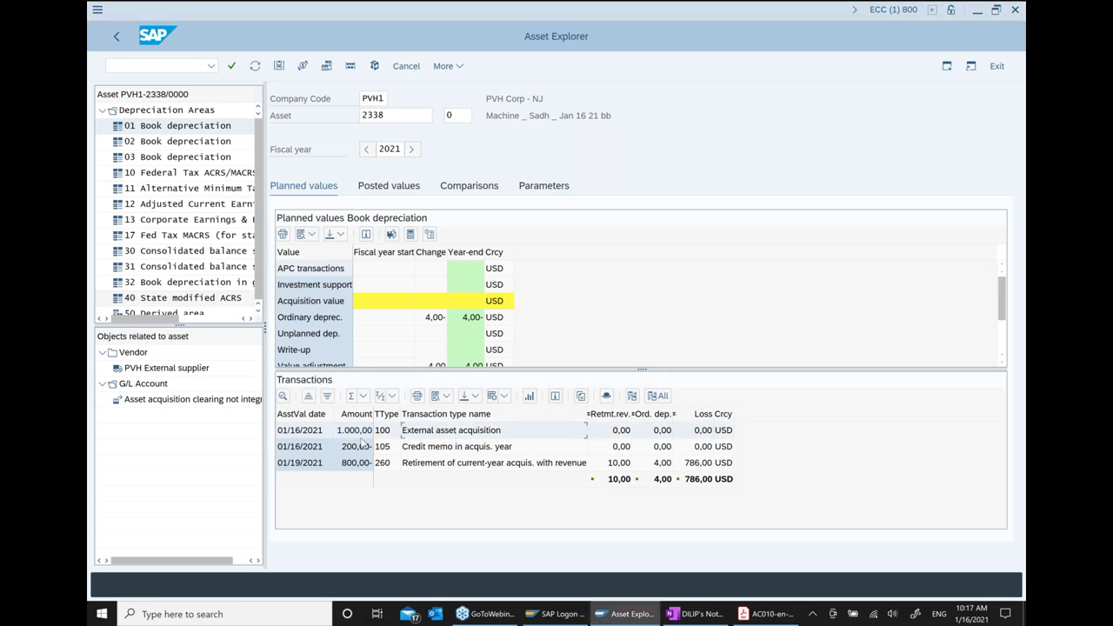
click(473, 448)
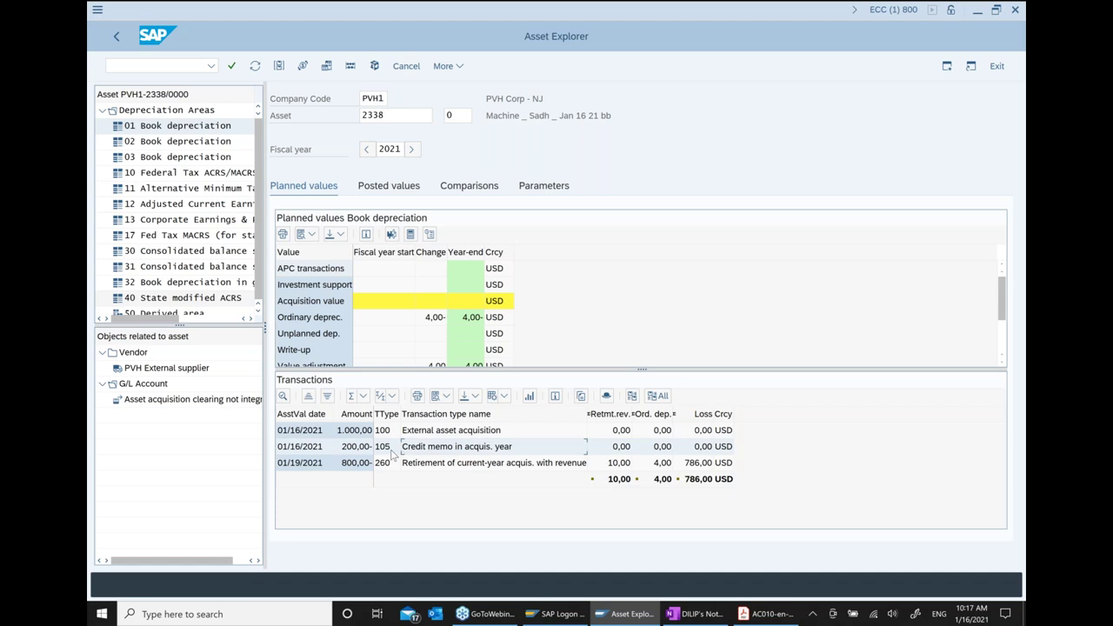
click(464, 464)
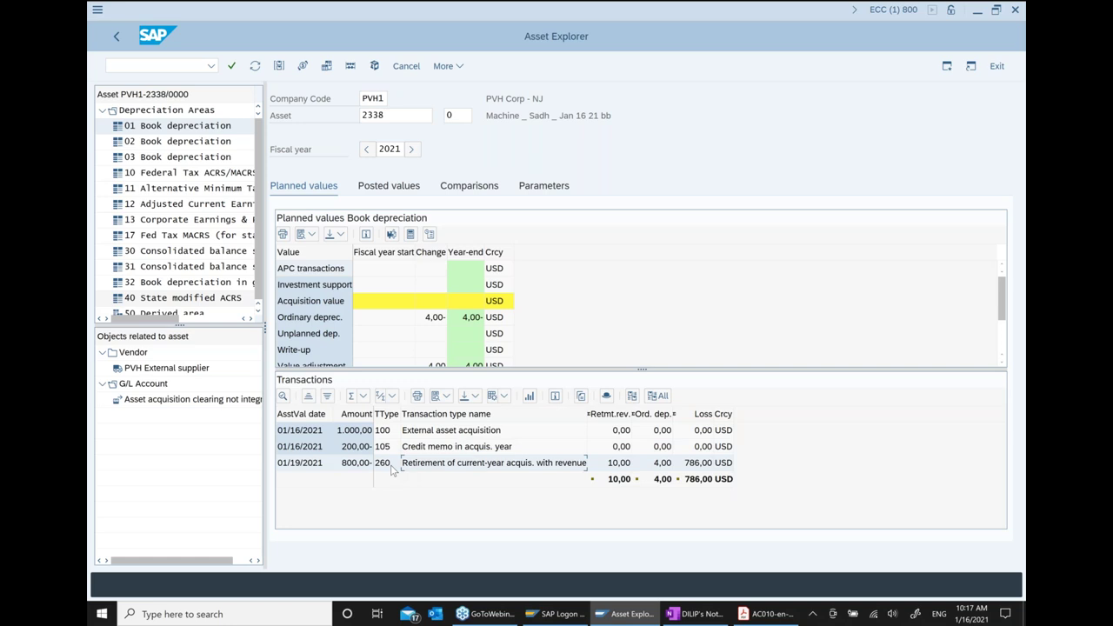
click(428, 304)
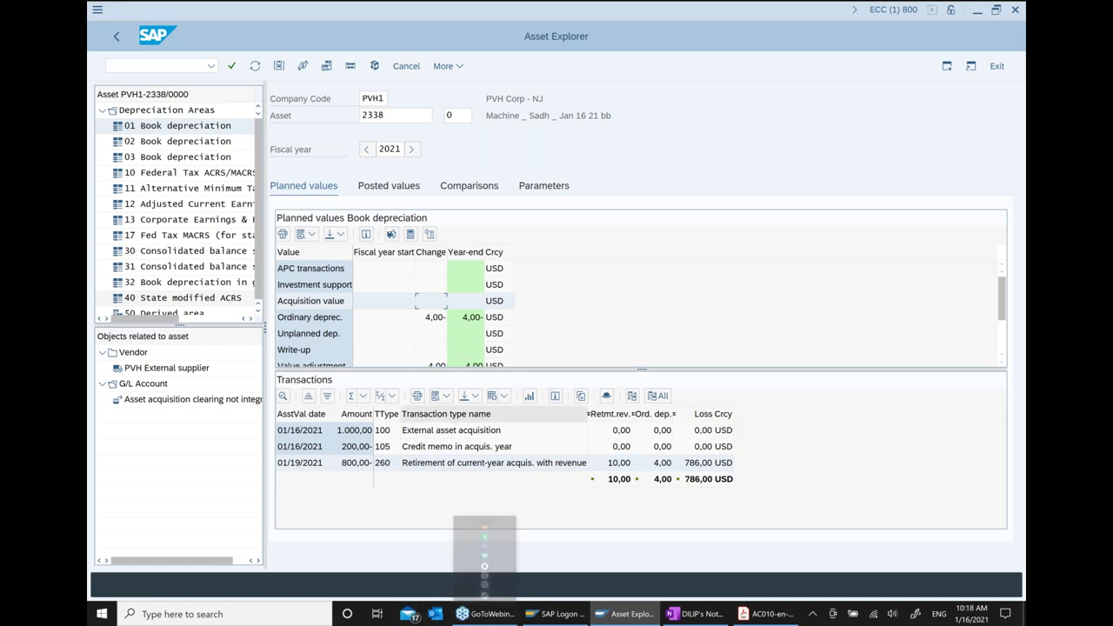
click(113, 37)
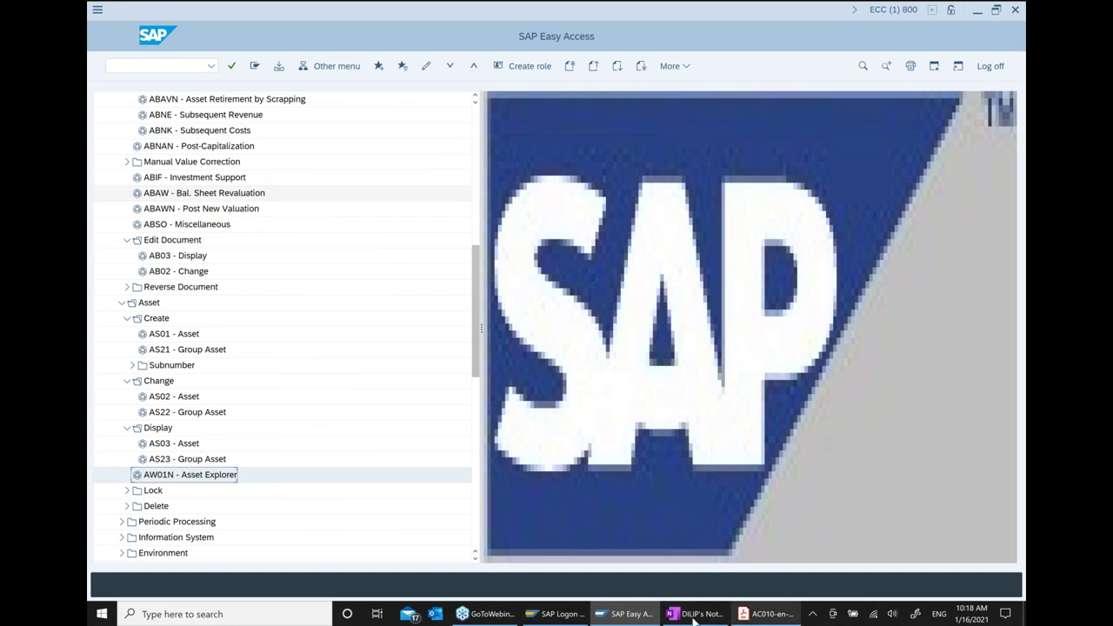
Switch to OneNote, review the asset purchase notes and start a new top-level bullet below the Asset exlorer line.
click(693, 620)
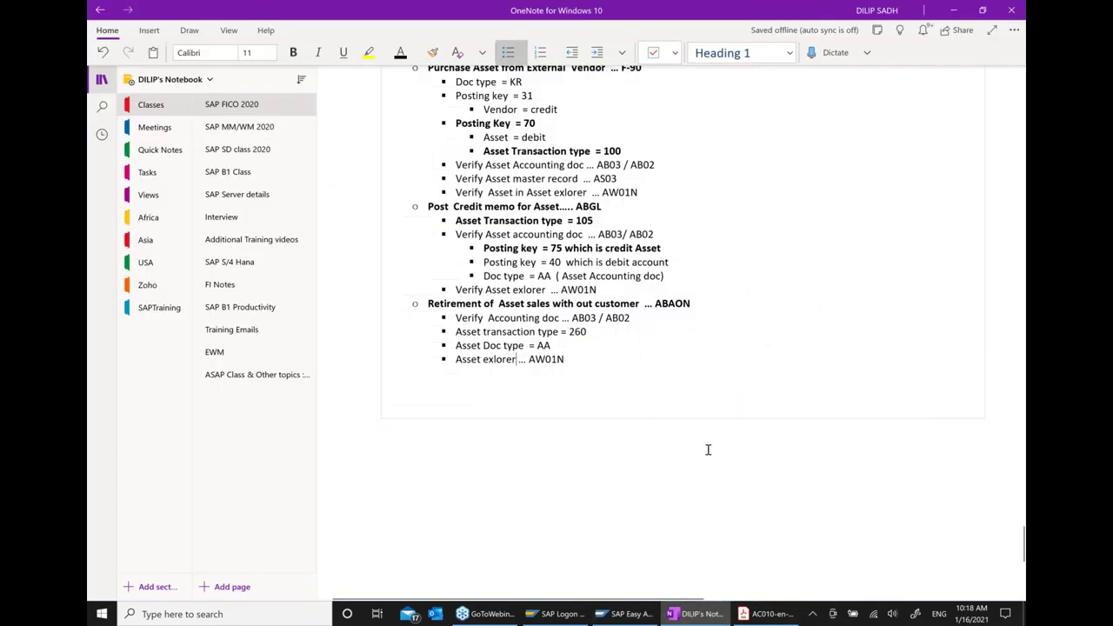
scroll(708, 447, up, 2)
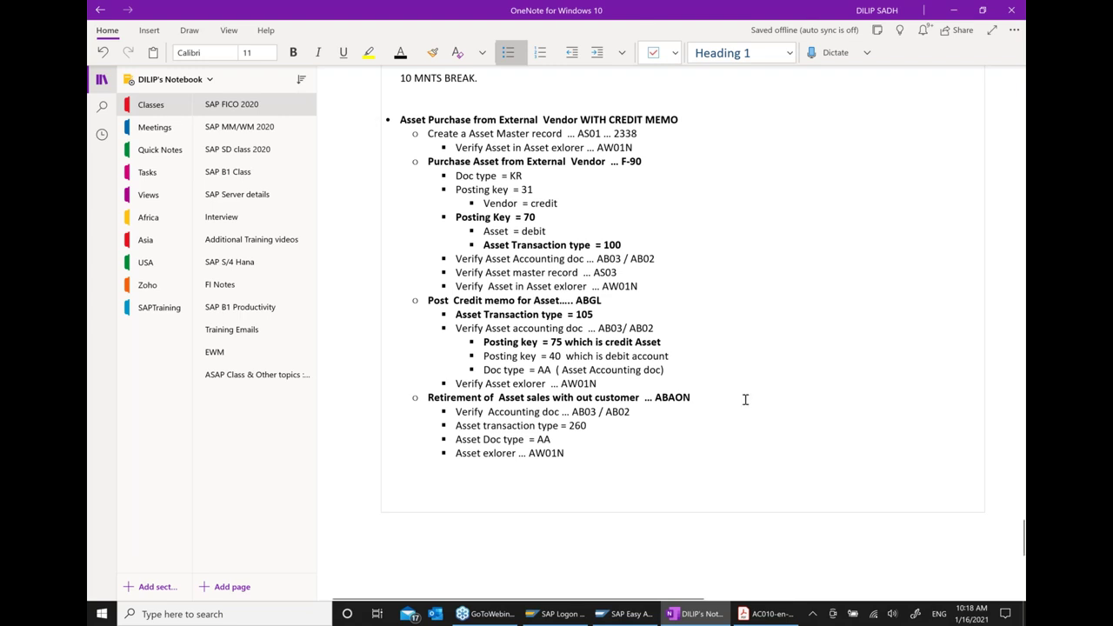
scroll(745, 399, up, 1)
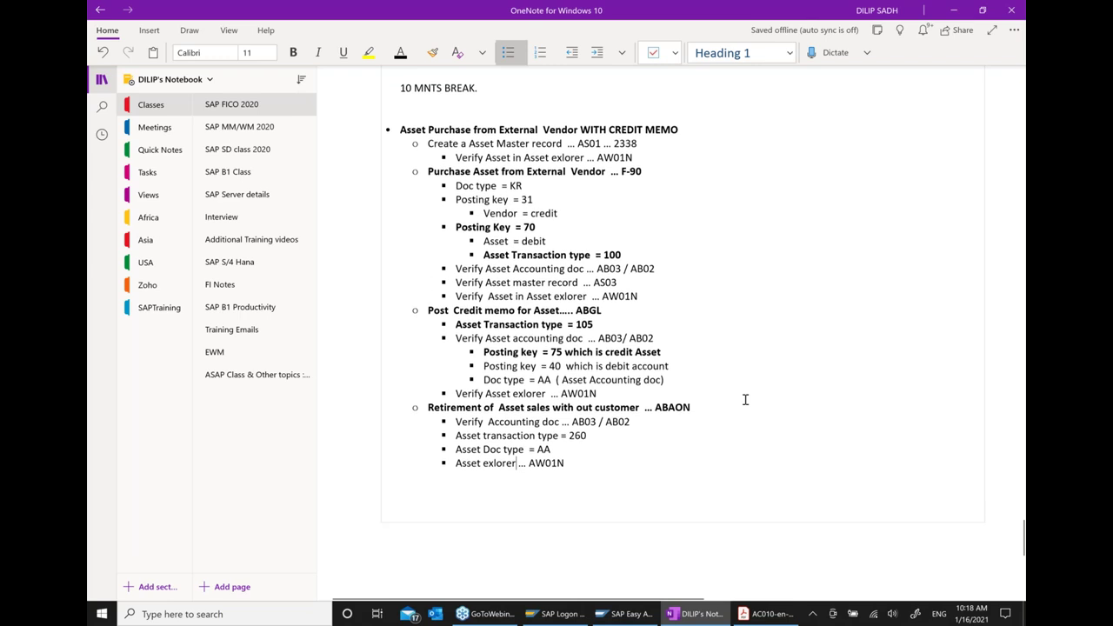
scroll(745, 399, up, 4)
scroll(745, 399, up, 1)
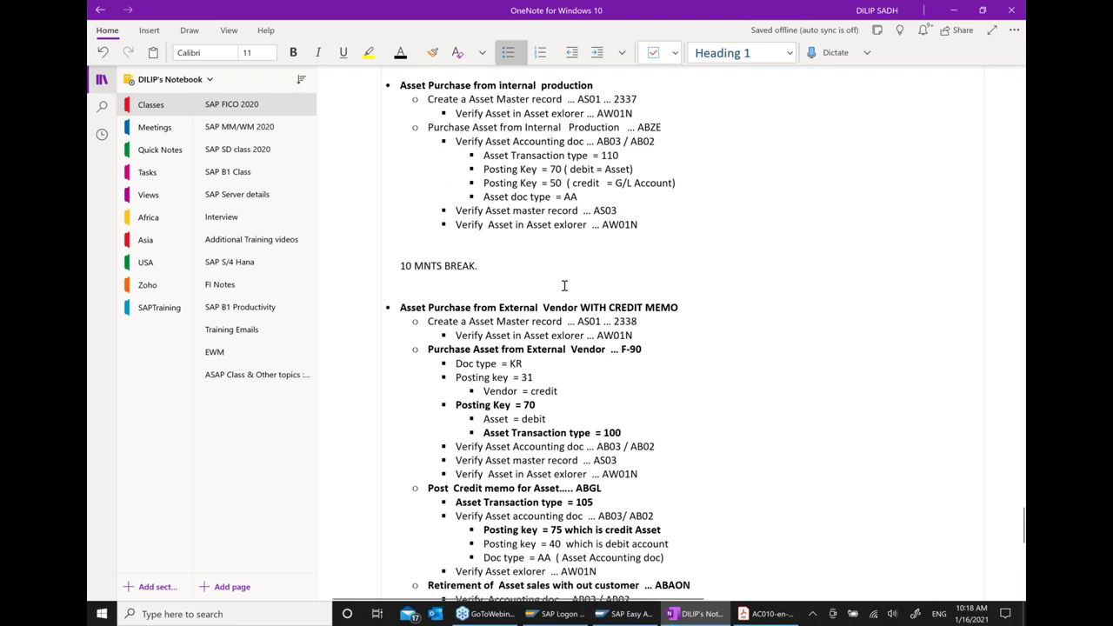
scroll(591, 322, down, 4)
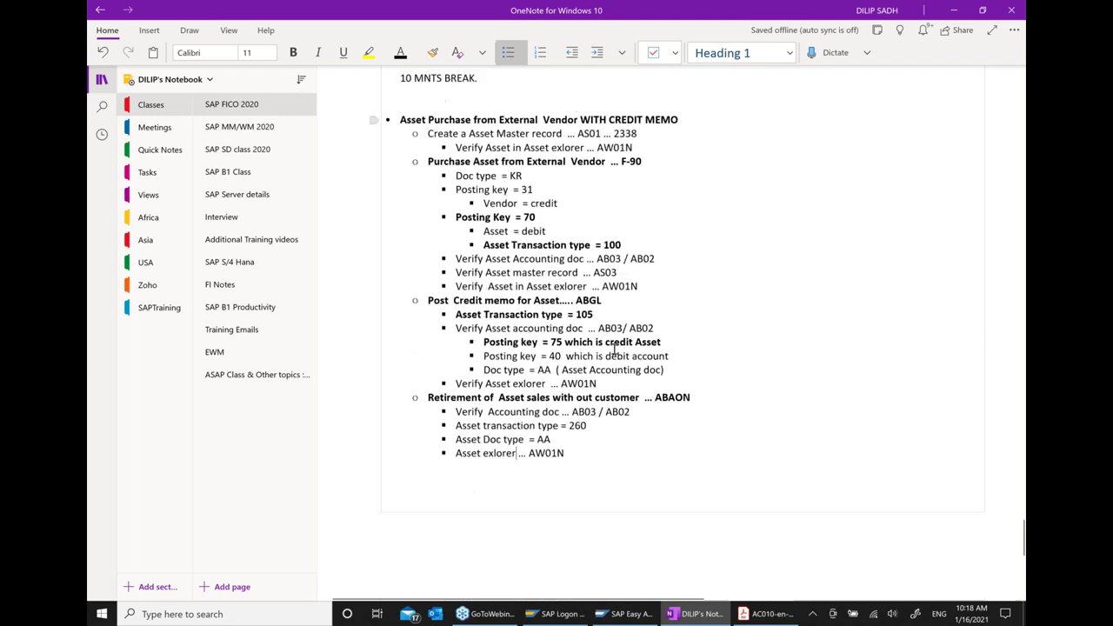
click(577, 479)
key(ctrl+period)
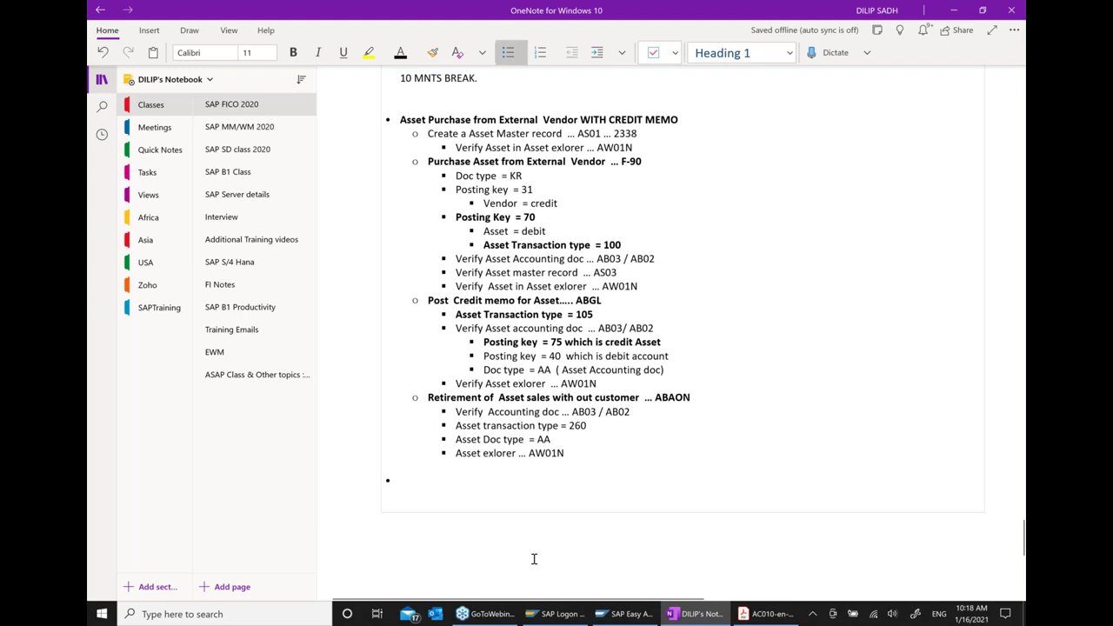
Write "Asset Retirement by Scrap exercise" as the text of the new top-level bullet.
text(aSSET)
key(BackSpace)
key(BackSpace)
key(BackSpace)
key(BackSpace)
text(A)
key(BackSpace)
key(BackSpace)
text(Asset)
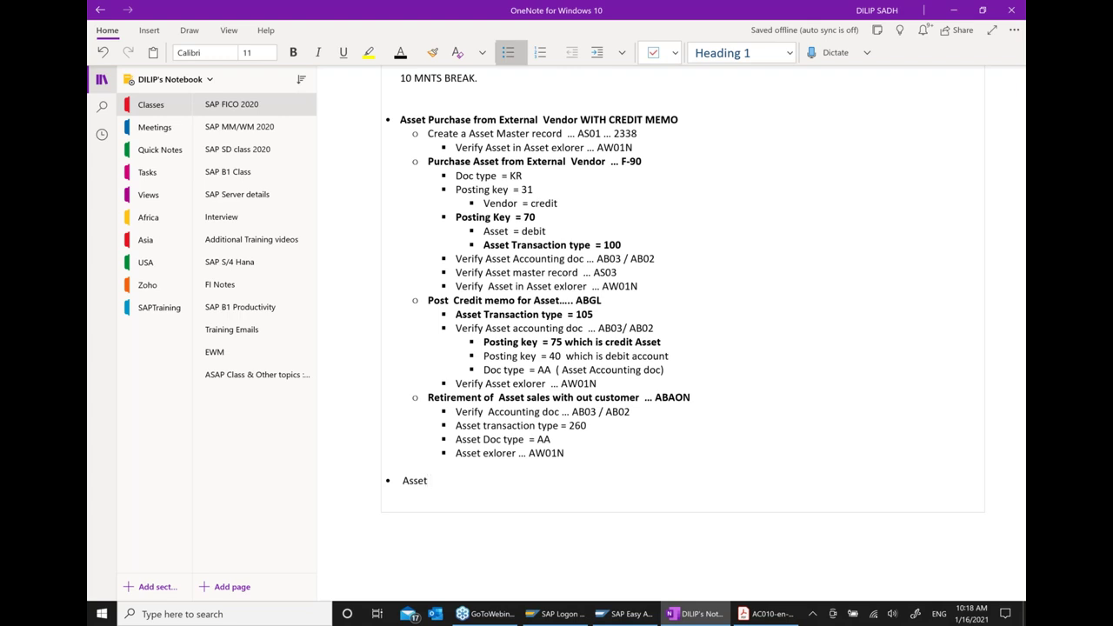
text(  Retirement by Scrap)
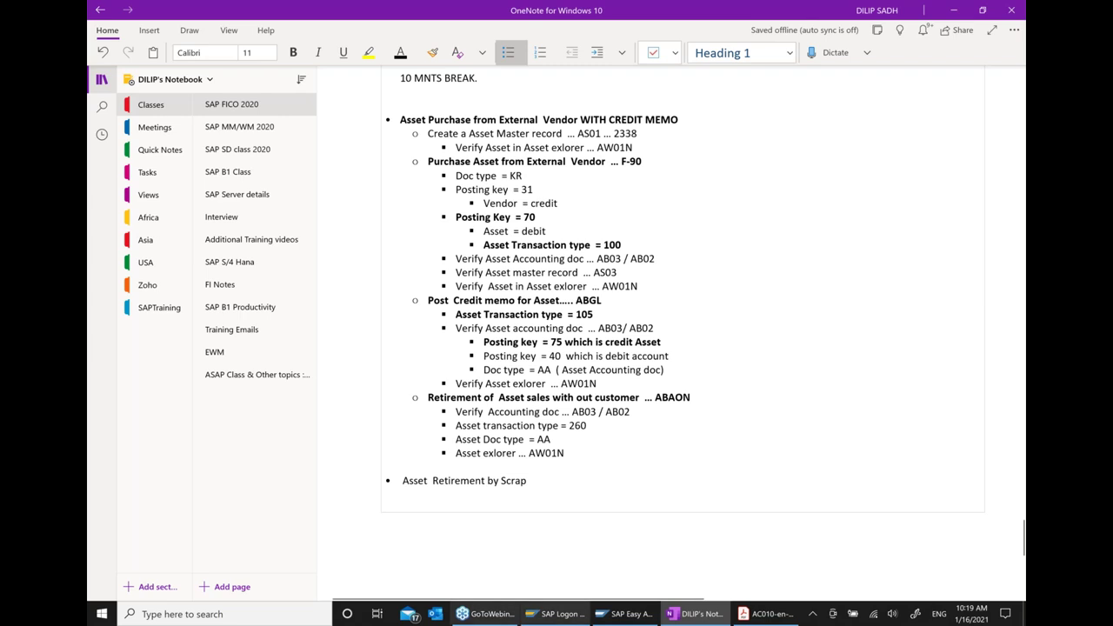
scroll(653, 440, down, 1)
scroll(653, 440, down, 3)
text(exercise)
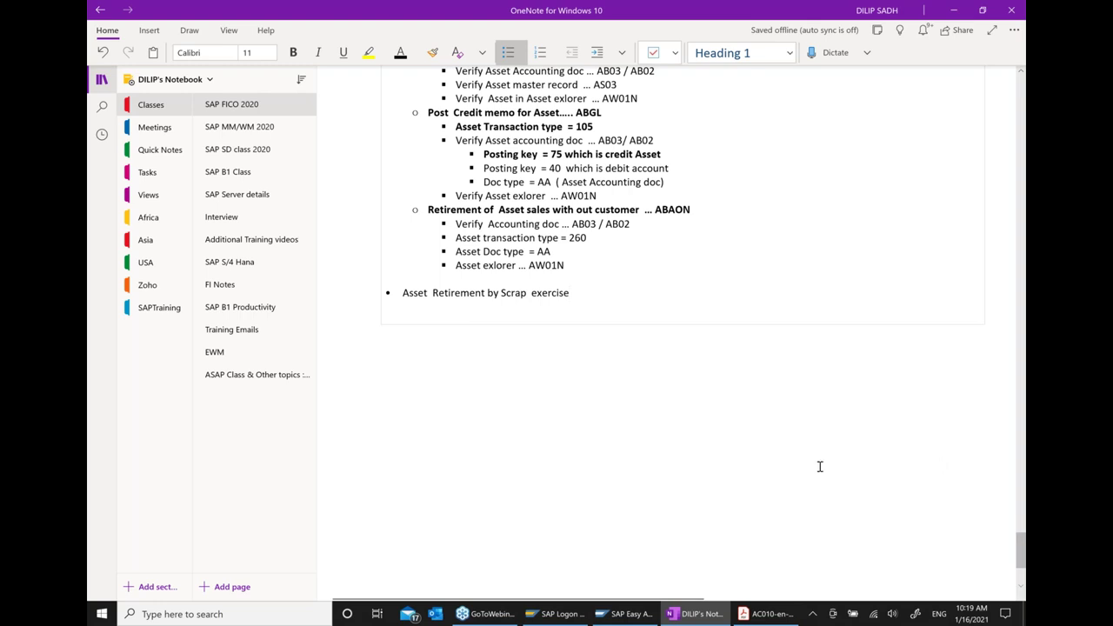
Insert an empty line above the "Asset Retirement by Scrap exercise" bullet to separate it from the notes above.
key(Return)
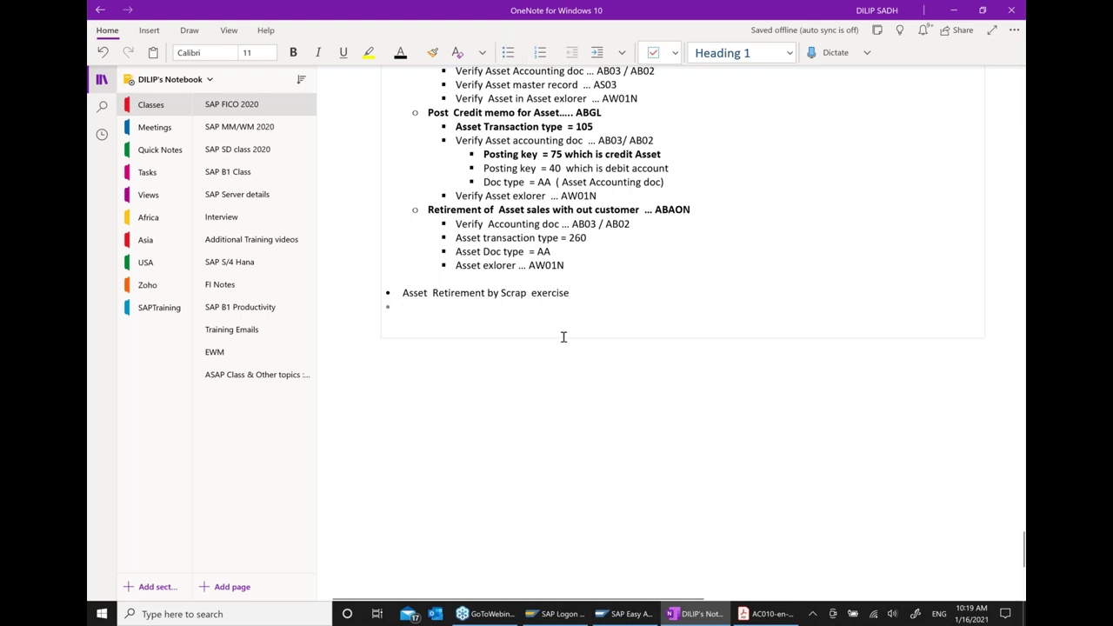
click(433, 276)
key(Return)
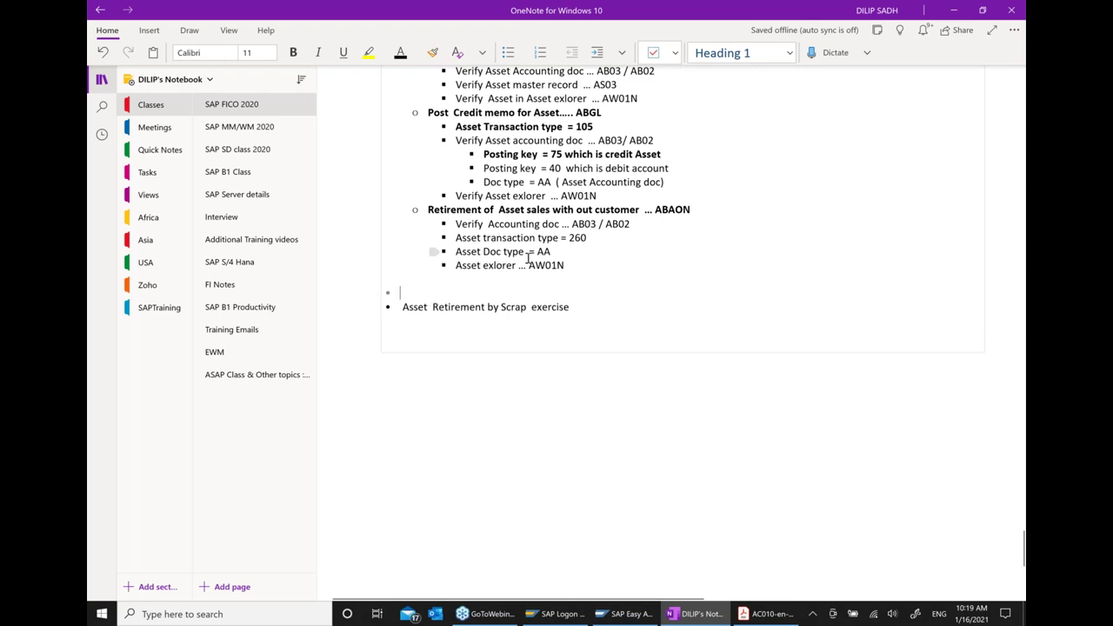
click(592, 304)
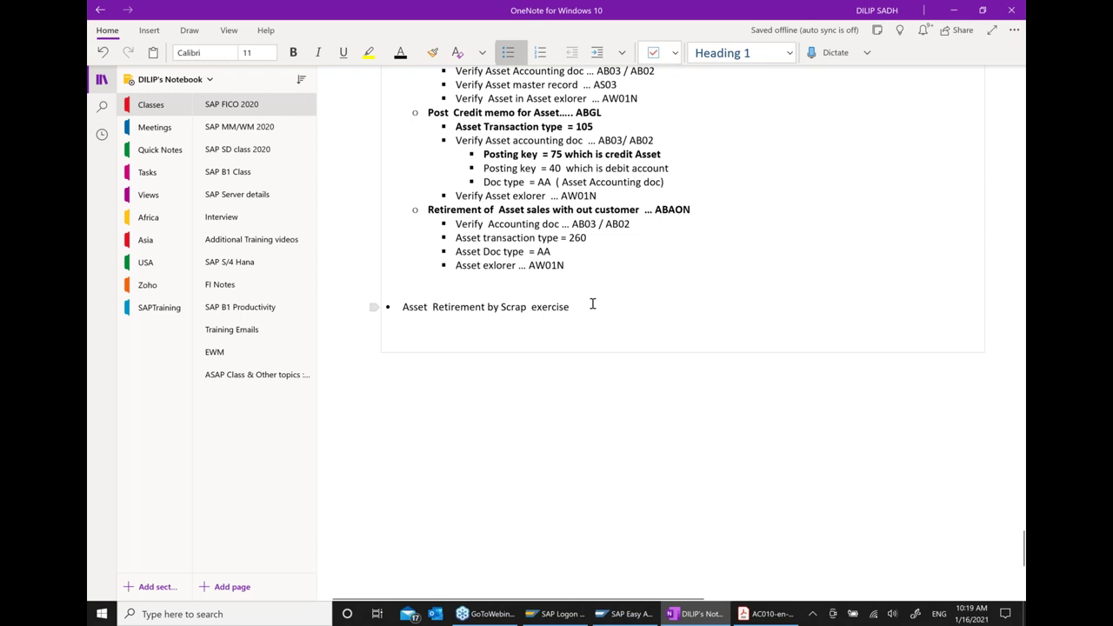
Add the sub-bullet "Create a Asset master record ... AS01" under "Asset Retirement by Scrap exercise".
key(Return)
key(Tab)
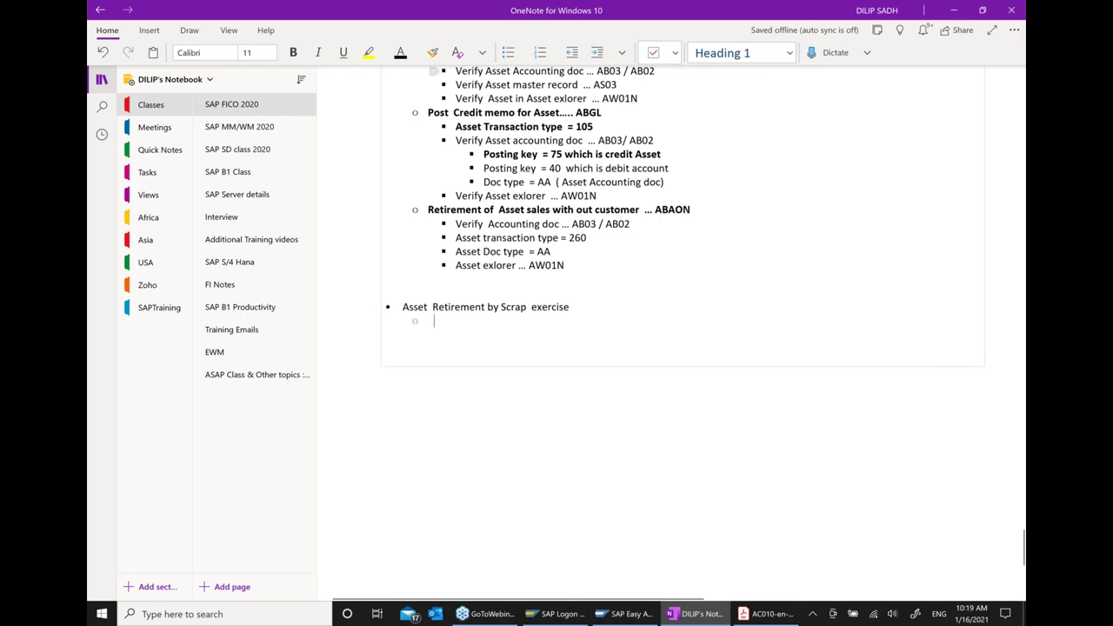
text(Create a Asset )
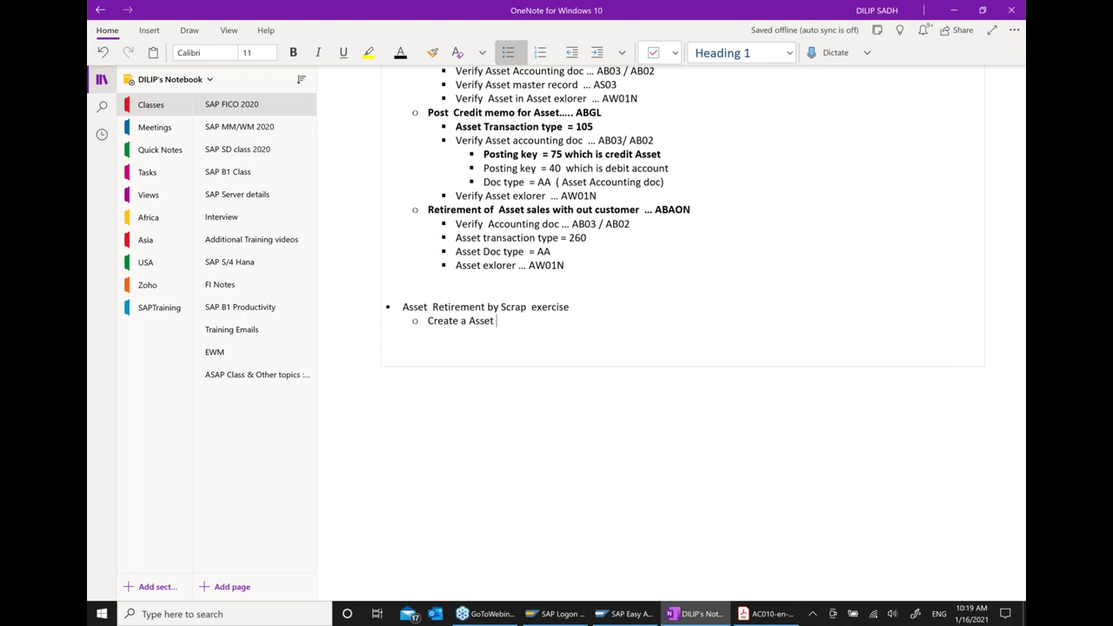
text(master record  ... AS01)
key(Return)
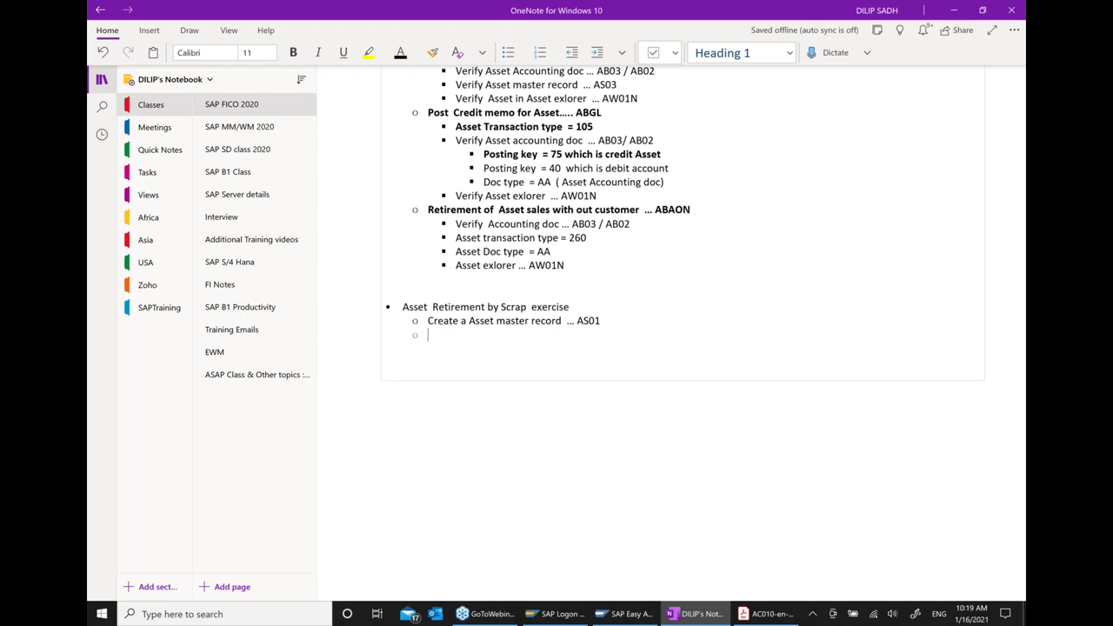
Add the sub-bullet "Asset Acquisition from External Vendor .. F-90", correcting the spelling of "Acquisition" with the proofing suggestion.
text(Asset Acqu)
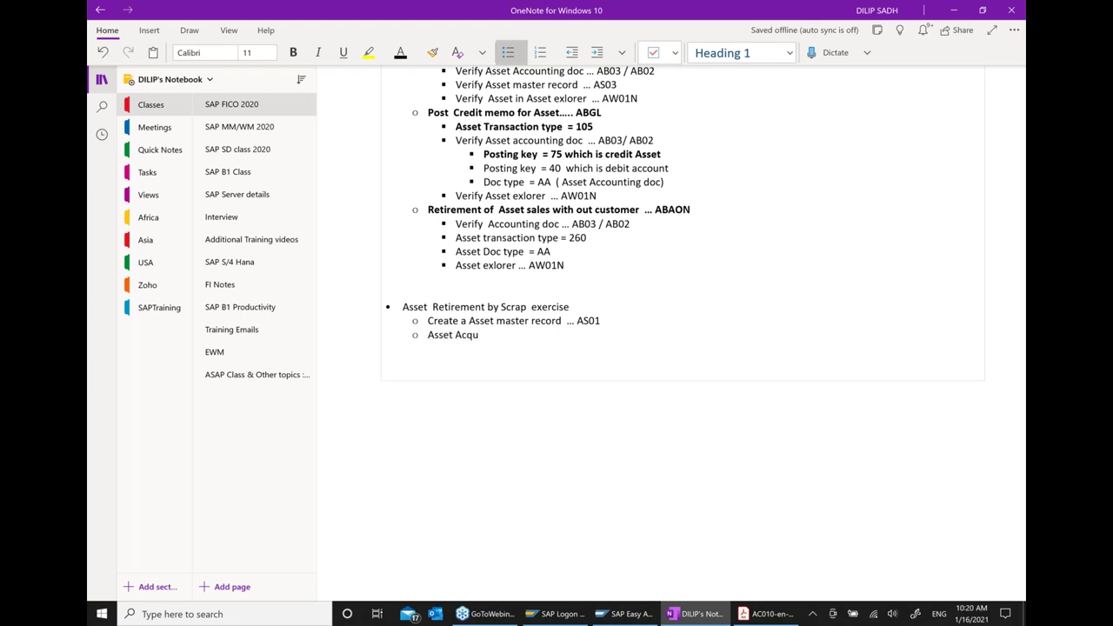
text(istion from External Vendor  ..)
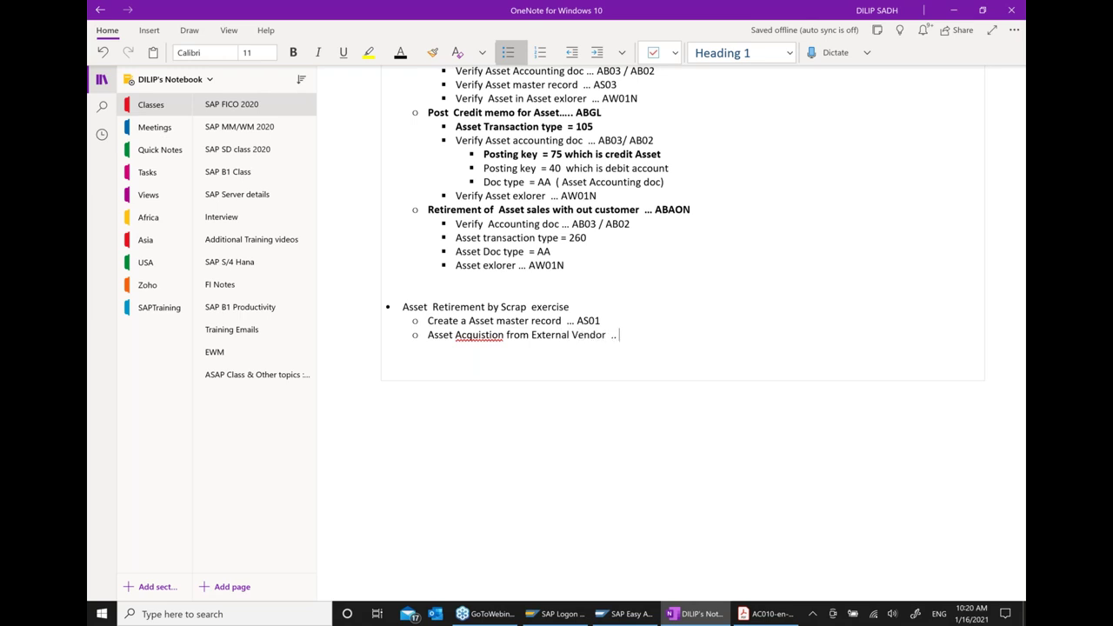
text( F-90)
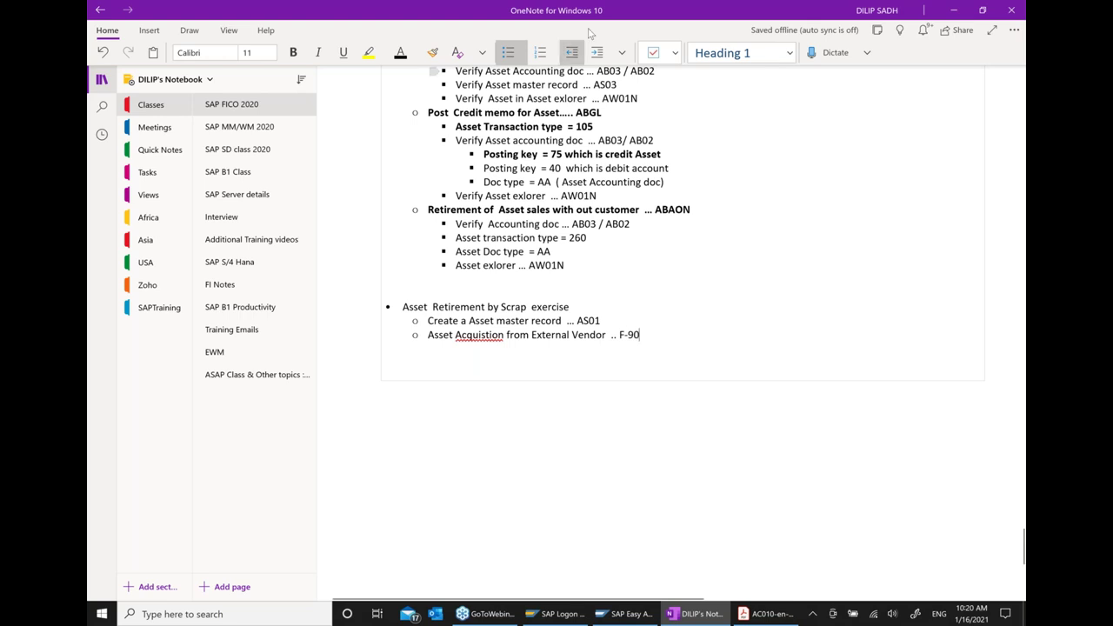
right_click(491, 336)
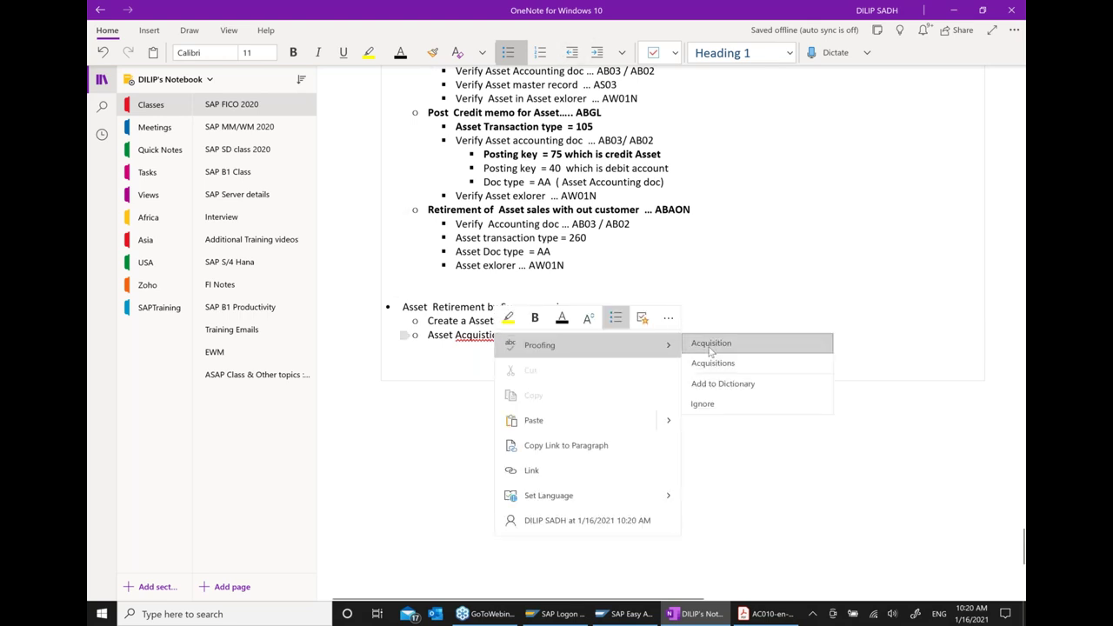
click(710, 350)
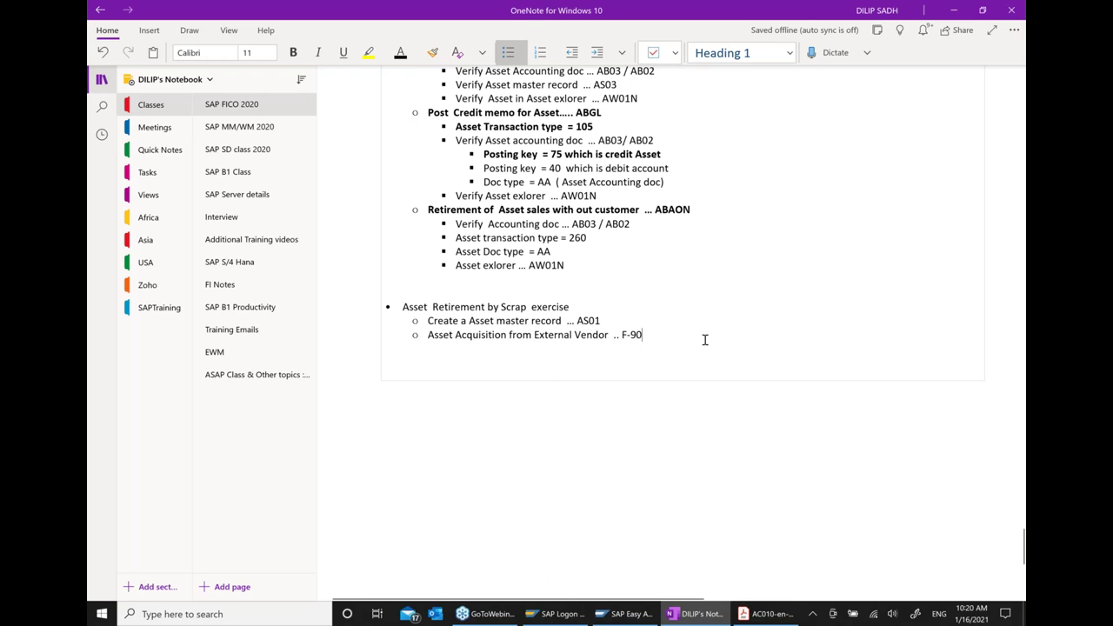
key(Return)
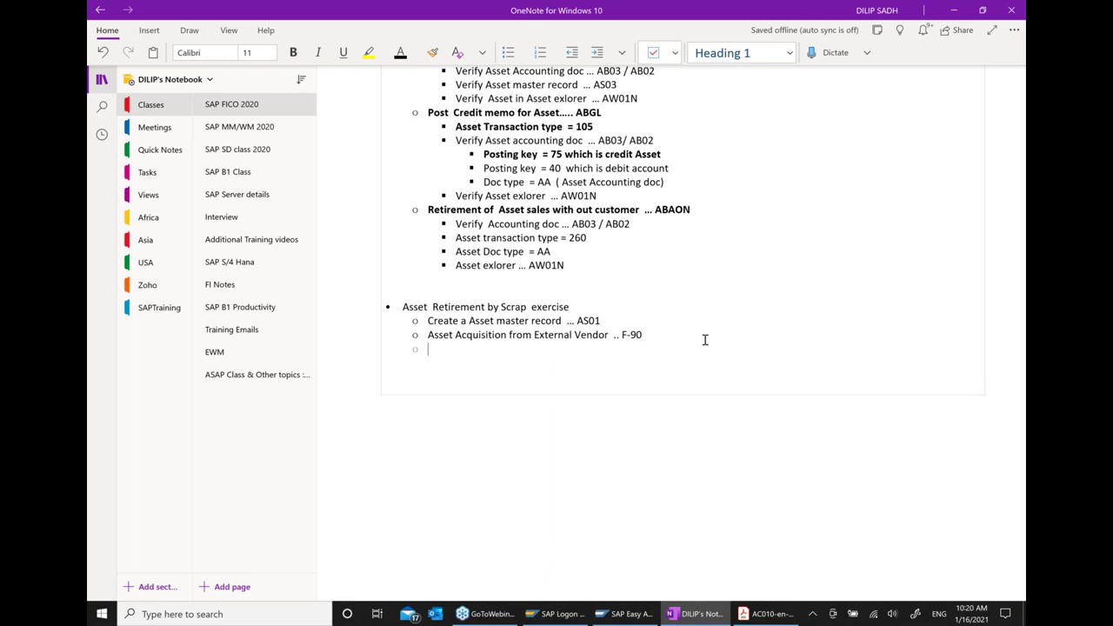
Add the sub-bullet "Asset retirement by scrap .... ABAVN" below the external vendor acquisition line.
text(a)
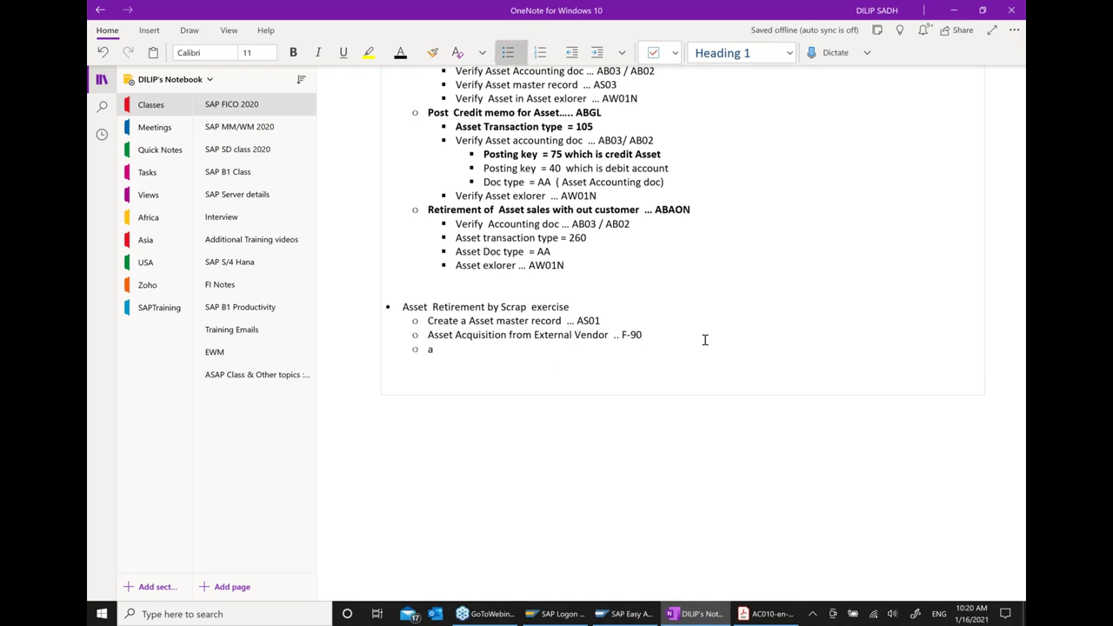
text(sset retir)
key(BackSpace)
key(BackSpace)
text(irement by sca)
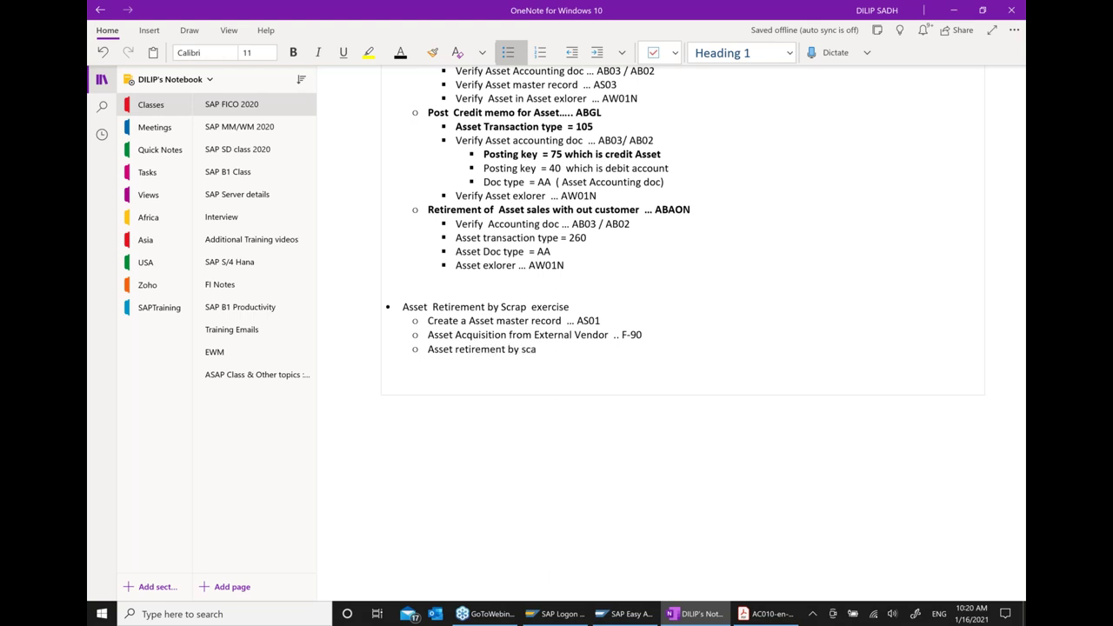
key(BackSpace)
text(rape)
key(BackSpace)
text(.... ABAN)
key(BackSpace)
text(VN)
key(Return)
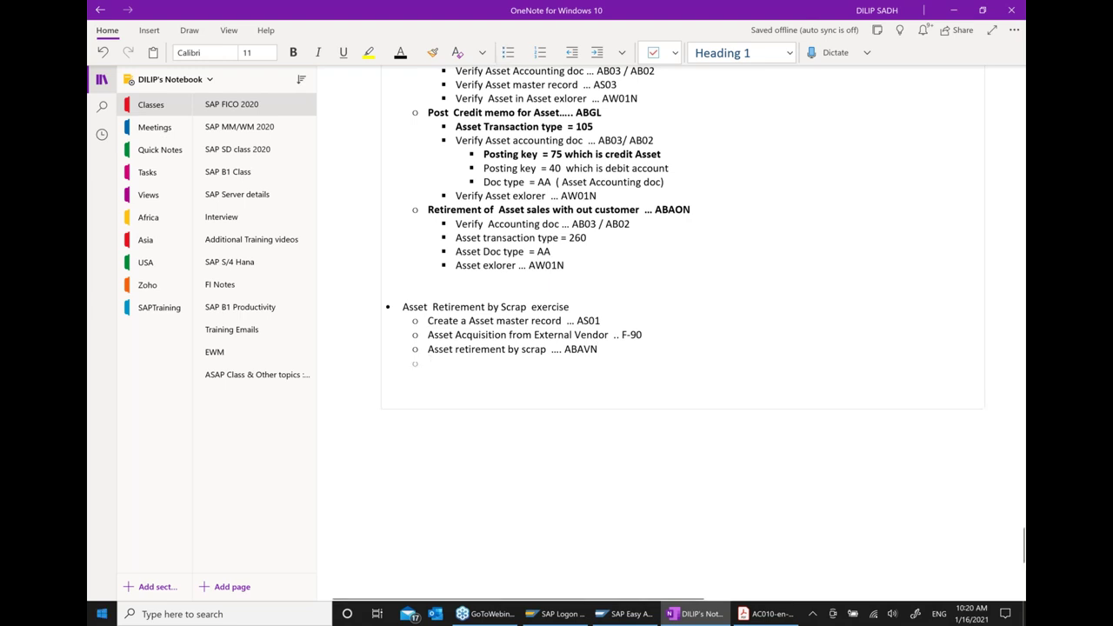
Add two nested bullets under the ABAVN line: "Verify Accounting document .. AB03" and "Verify Asset exlorer".
click(598, 52)
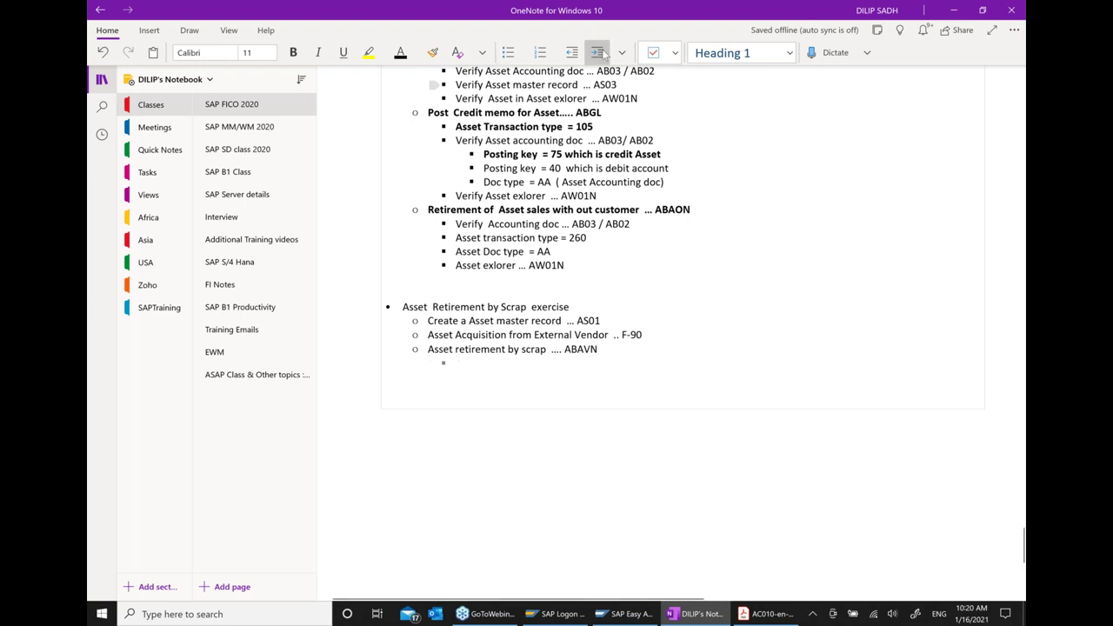
text(Verify )
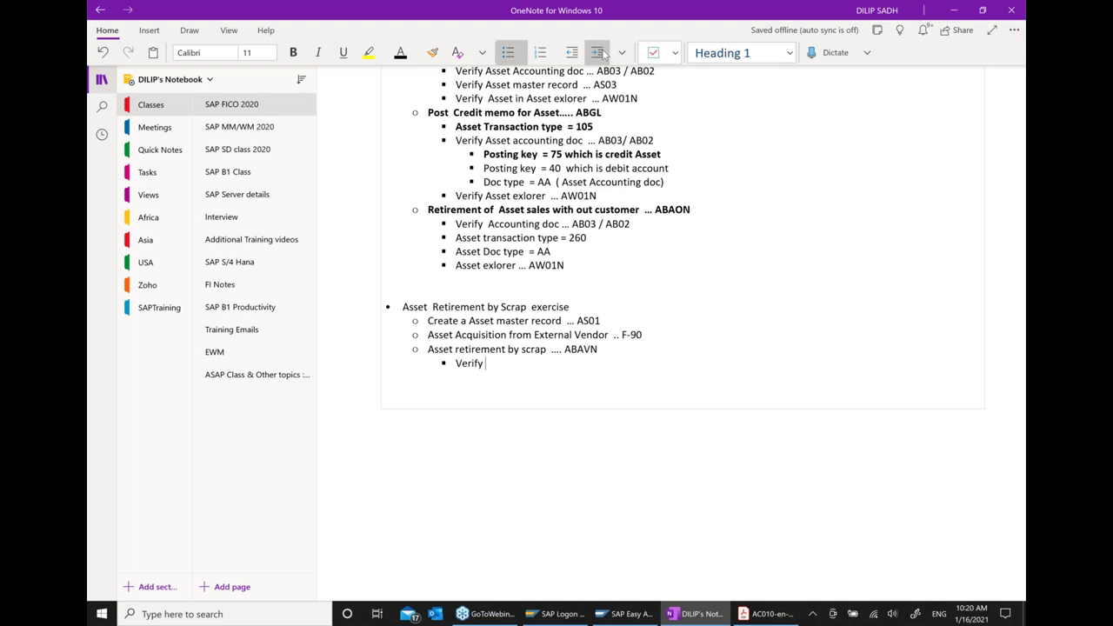
text(Accounting document  .. AB0)
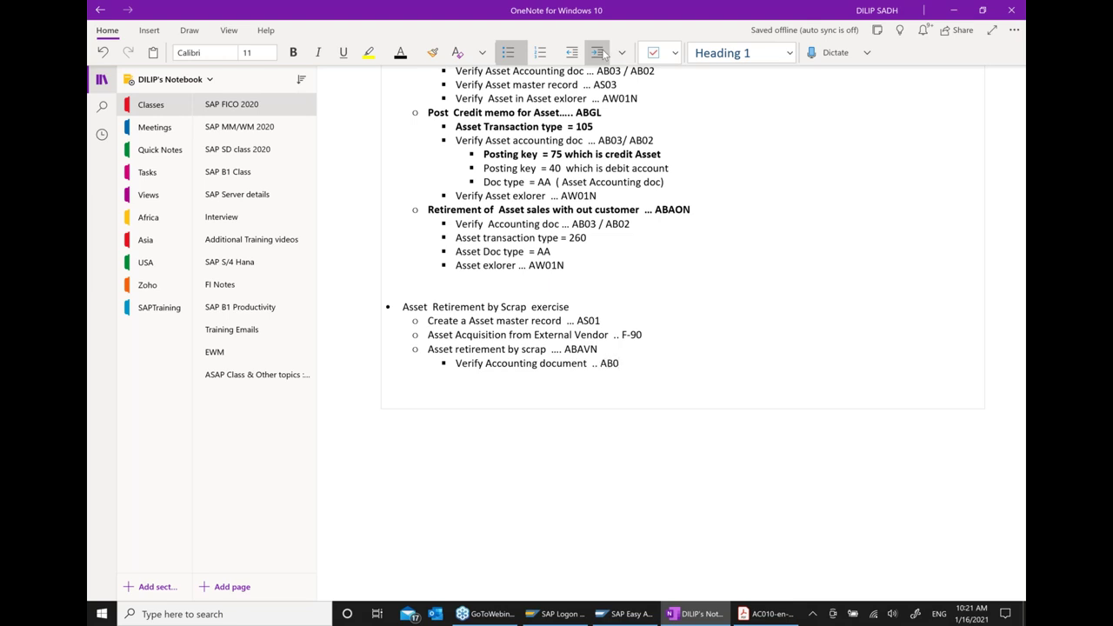
text(3)
key(Return)
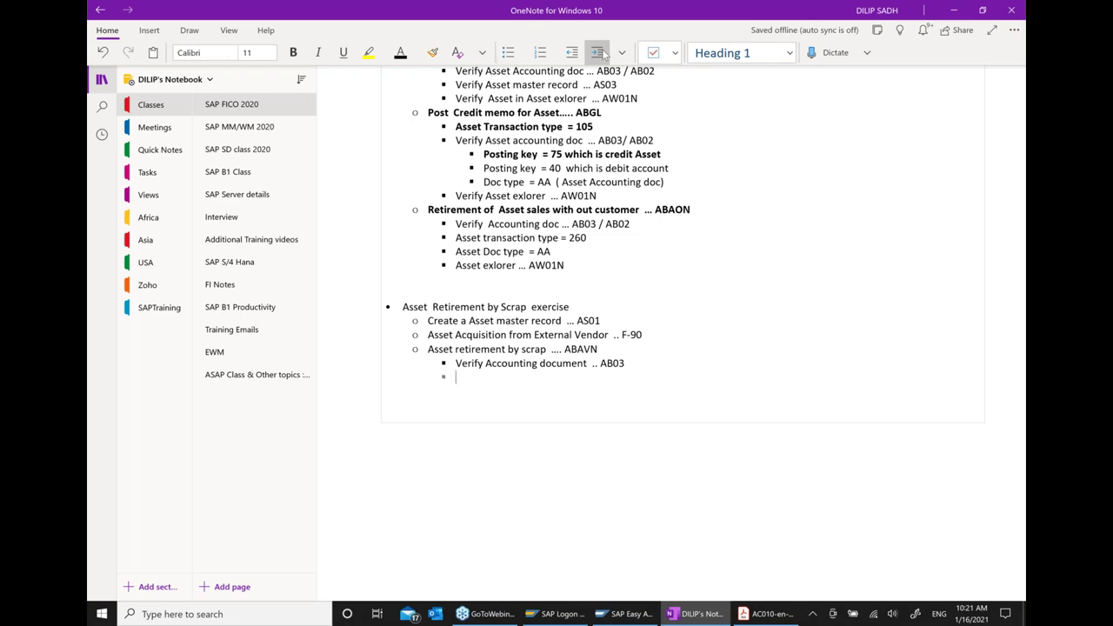
text(Verify )
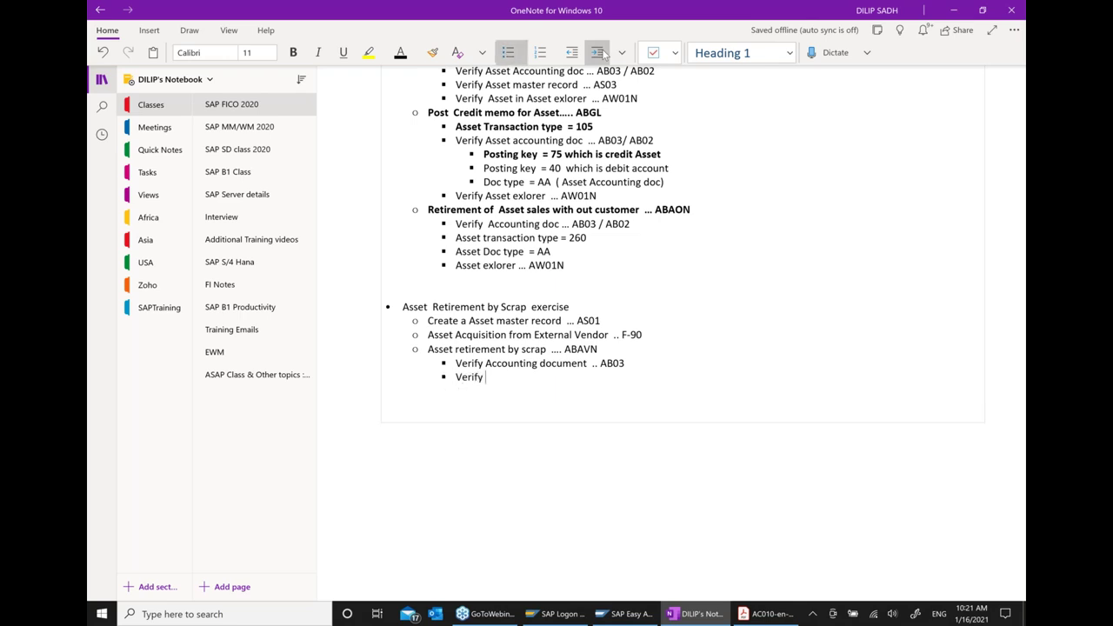
text(Asset exlorer)
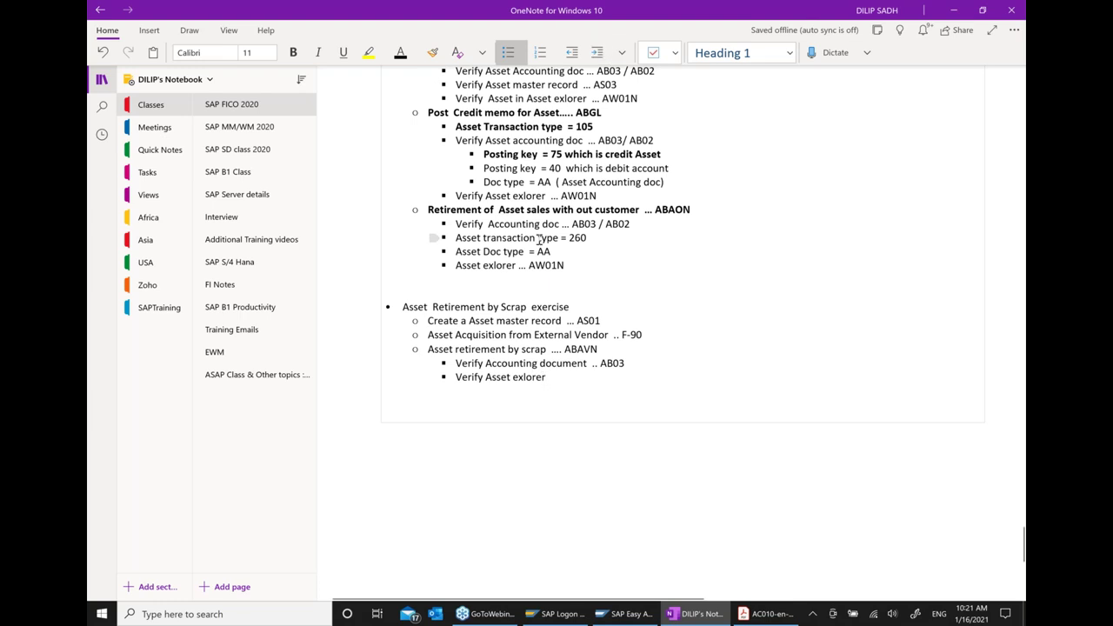
Make the "Asset Retirement by Scrap exercise" heading line bold.
drag(570, 307, 404, 310)
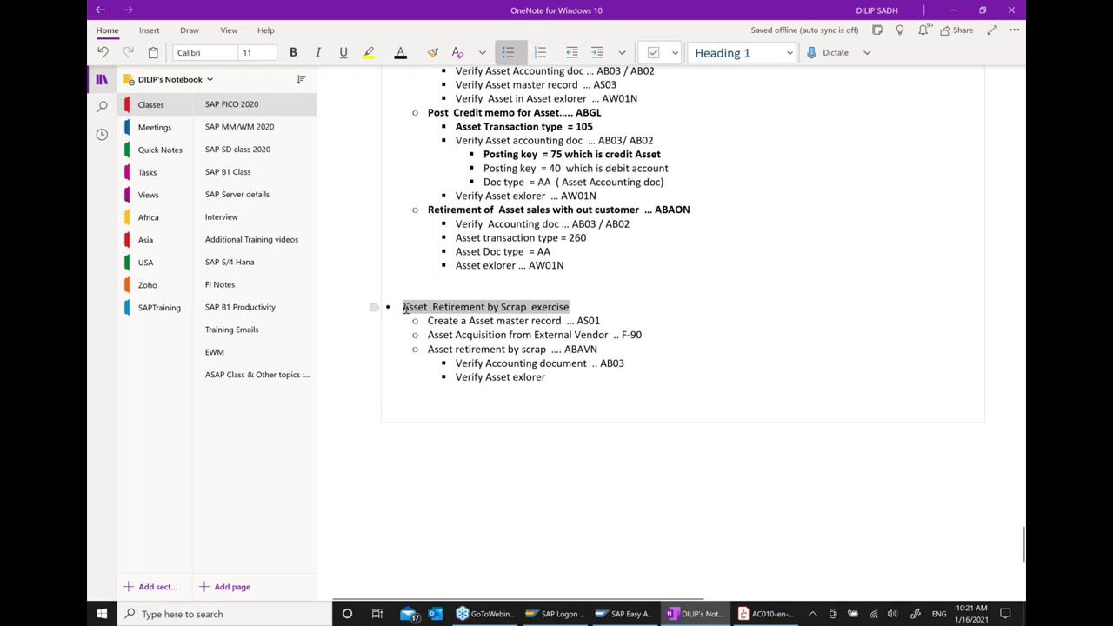
click(447, 289)
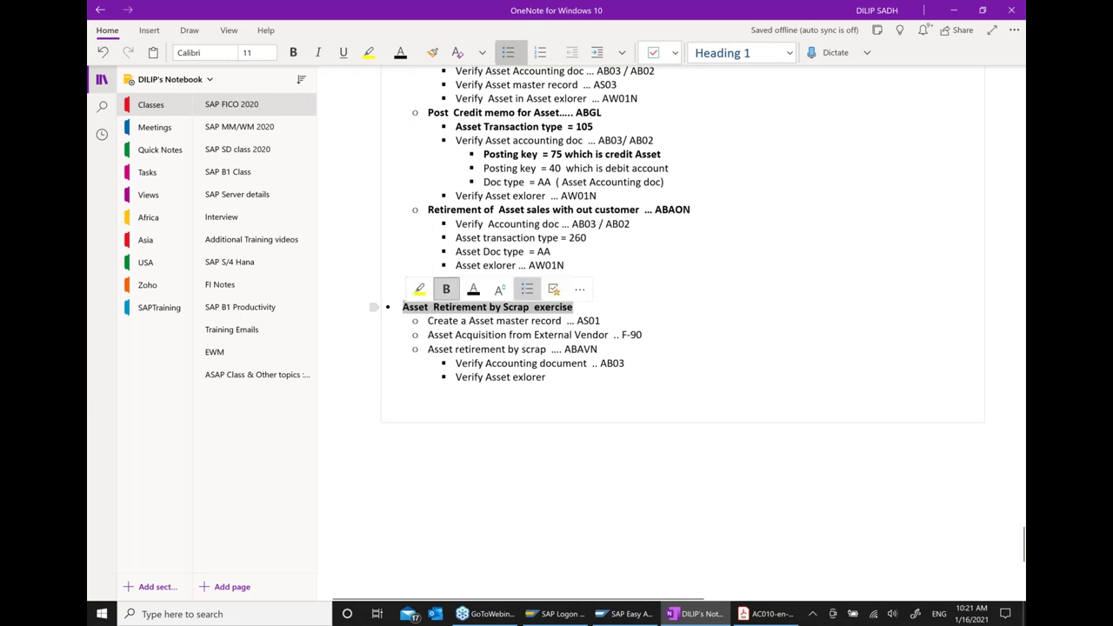
click(814, 368)
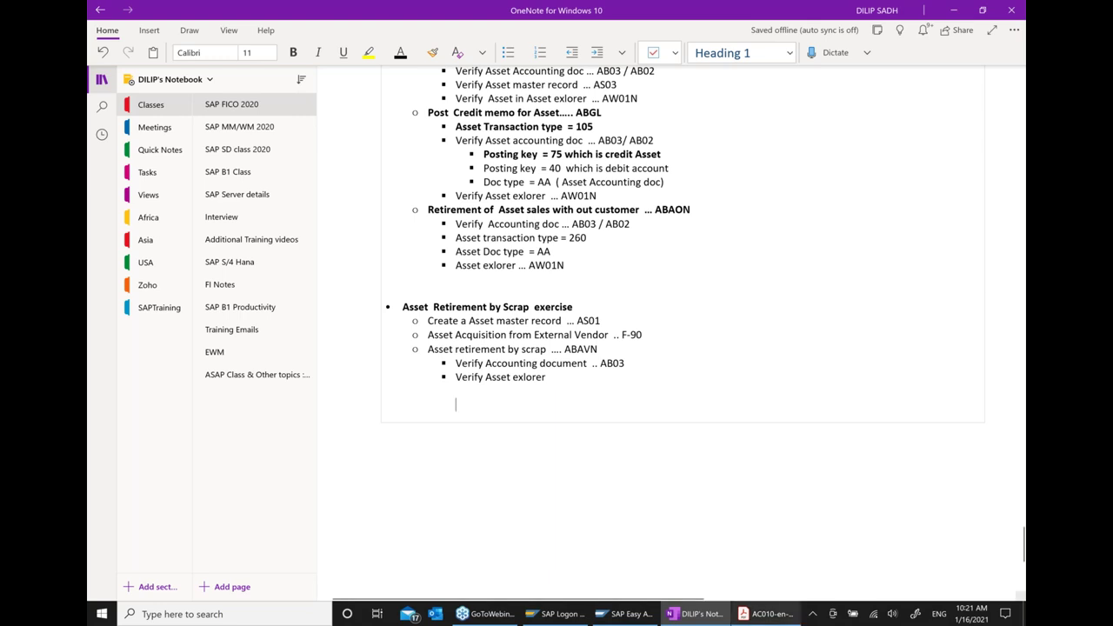
Switch to SAP and open the Create Asset transaction (AS01) from the Fixed Assets tree.
click(601, 617)
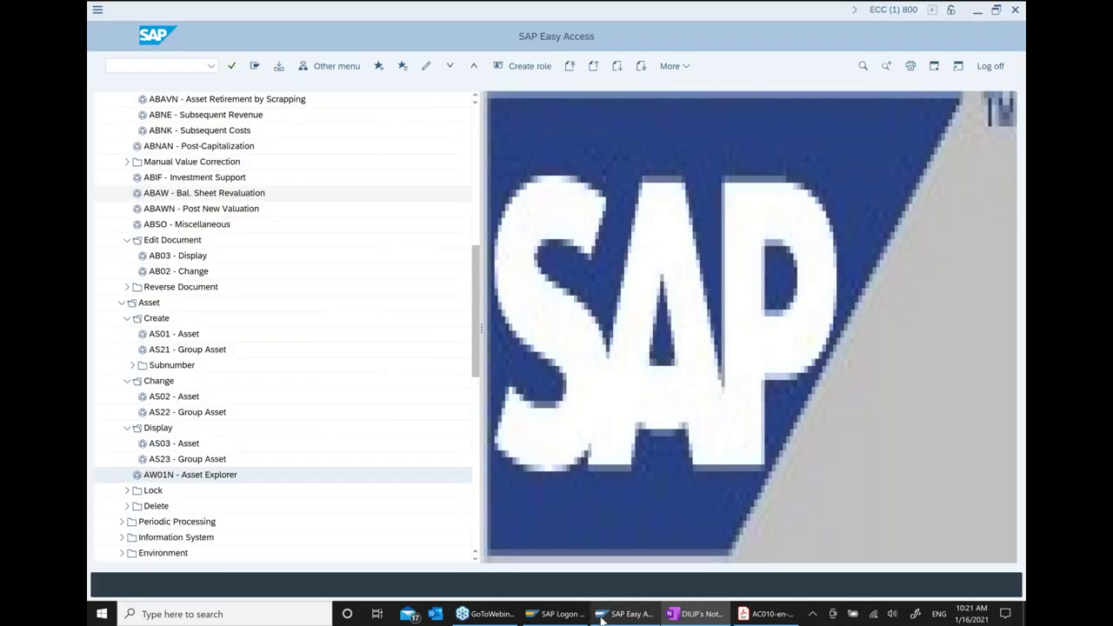
scroll(340, 251, up, 5)
scroll(342, 251, up, 5)
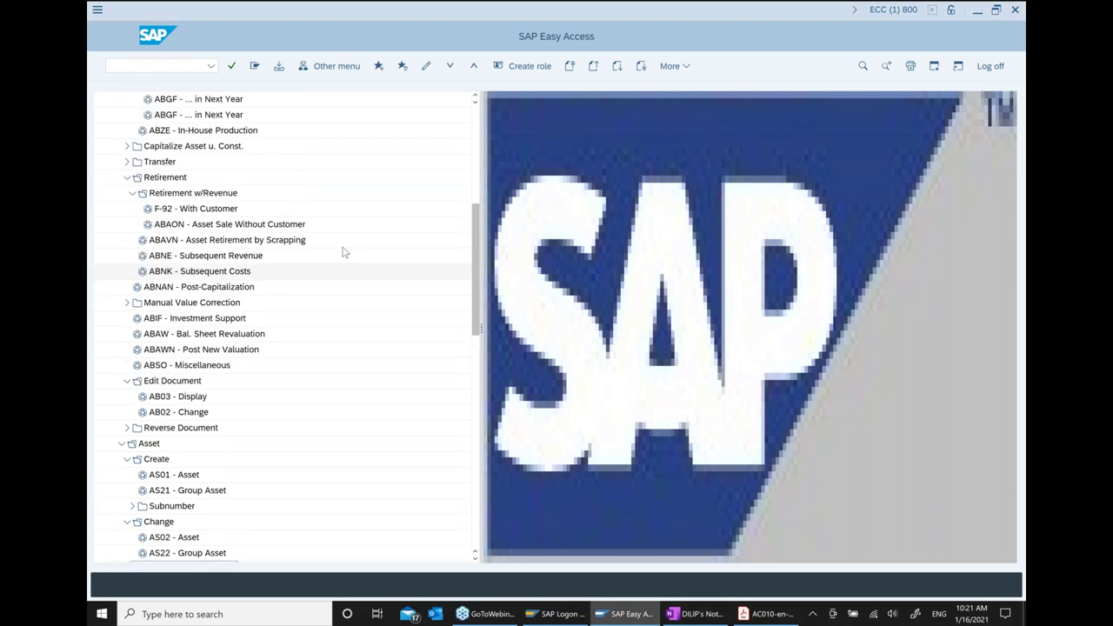
scroll(342, 252, up, 2)
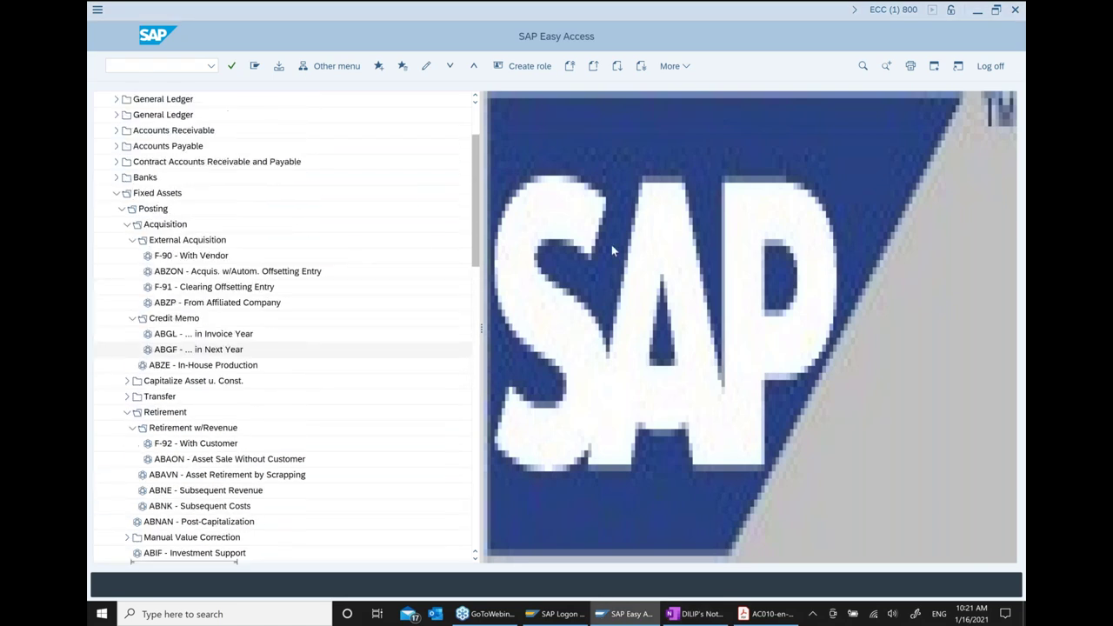
scroll(223, 355, down, 4)
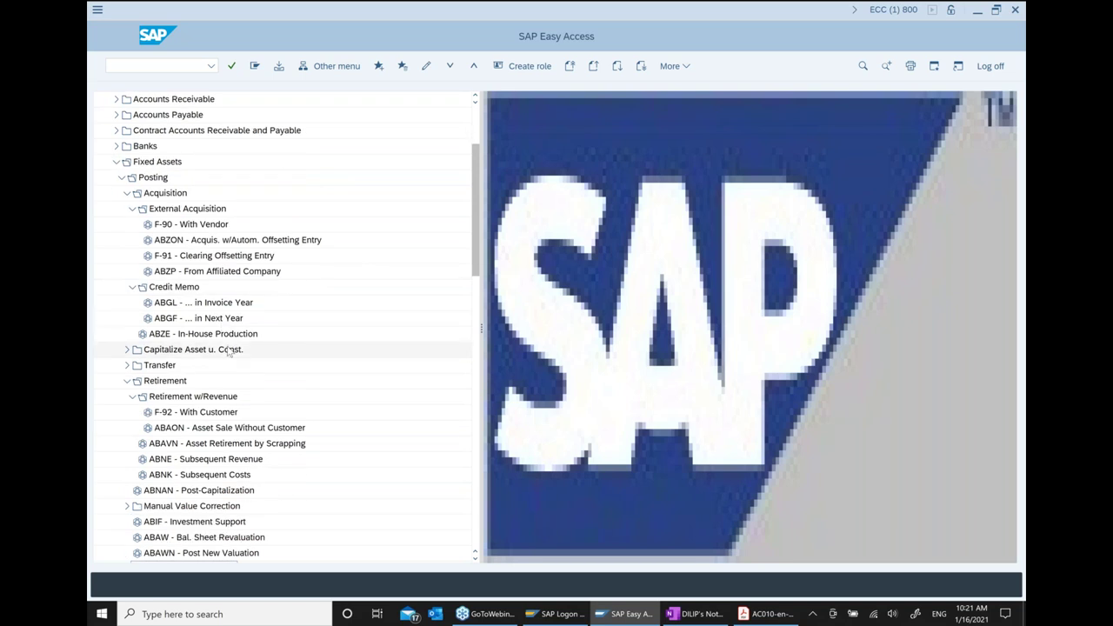
scroll(408, 317, down, 3)
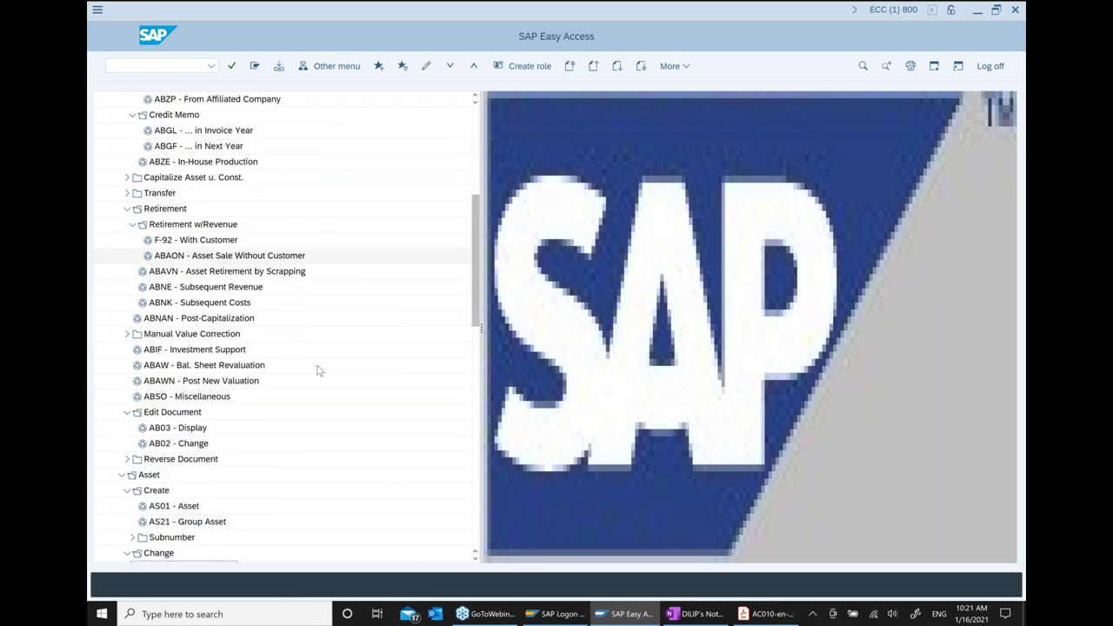
click(162, 430)
double_click(163, 430)
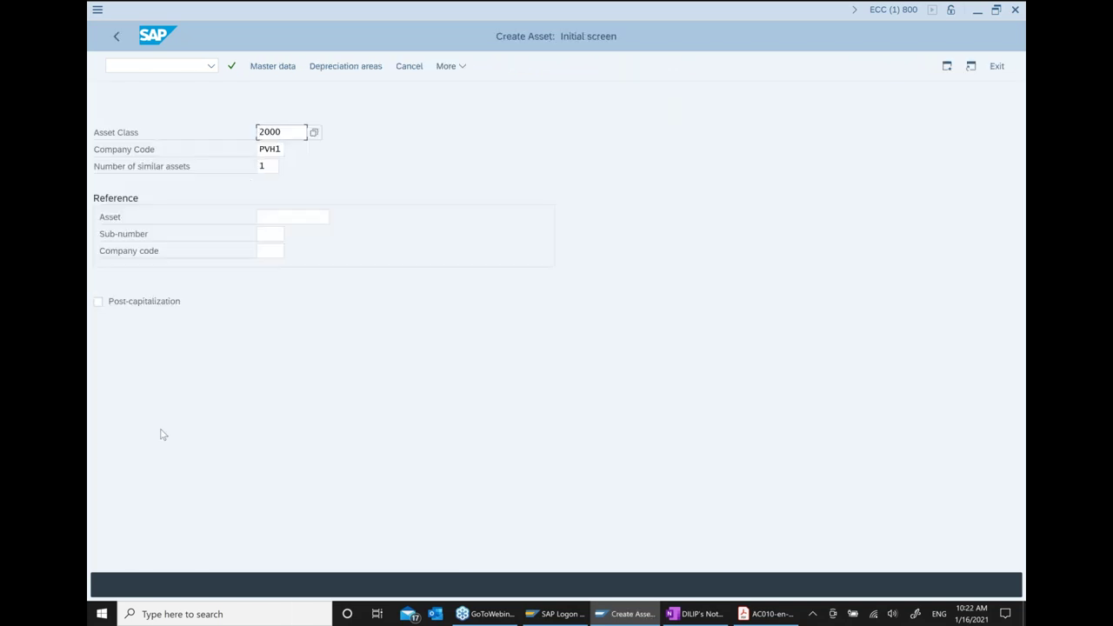
Enter 2336 as the reference asset for the new asset and proceed to its master data.
click(306, 217)
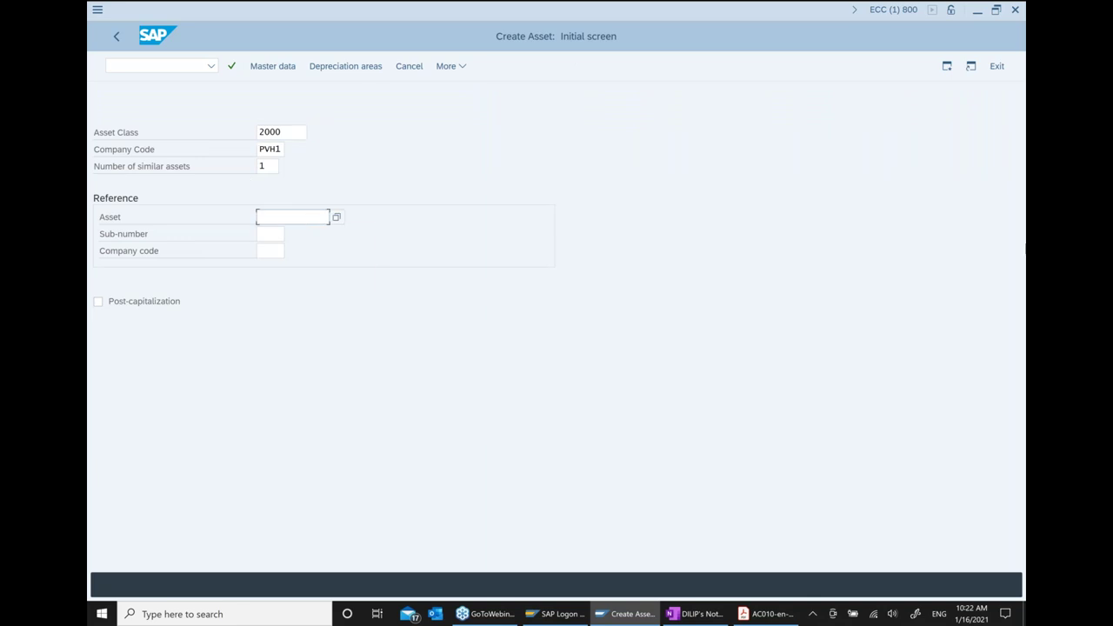
key(Return)
key(Return)
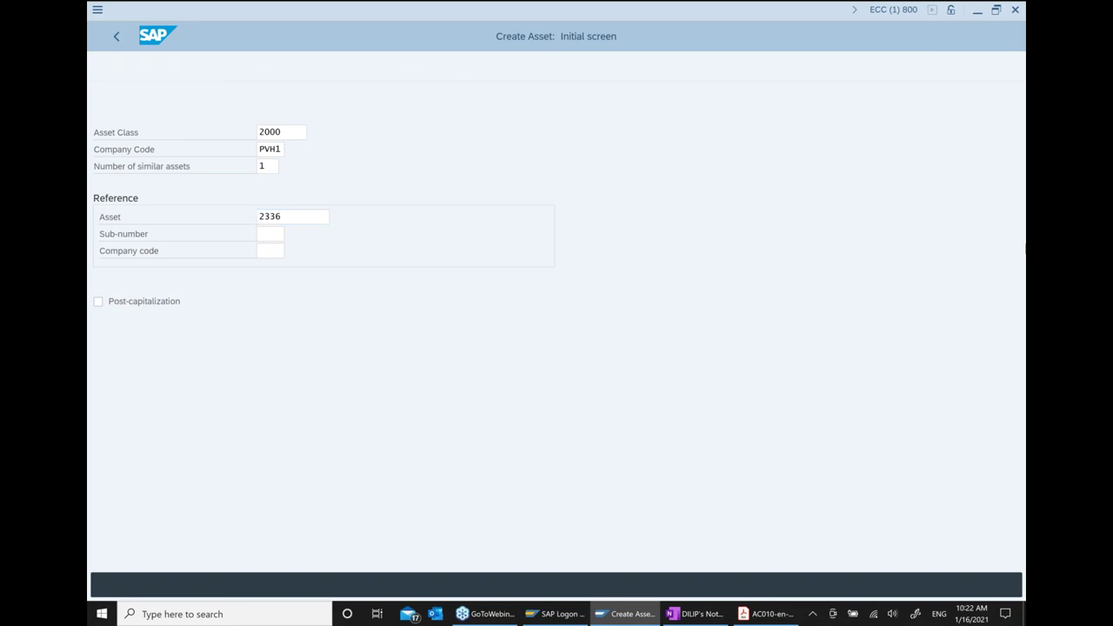
Append "cc" to the asset's first description line, copy the full description into the second line and confirm.
click(365, 200)
text(cc)
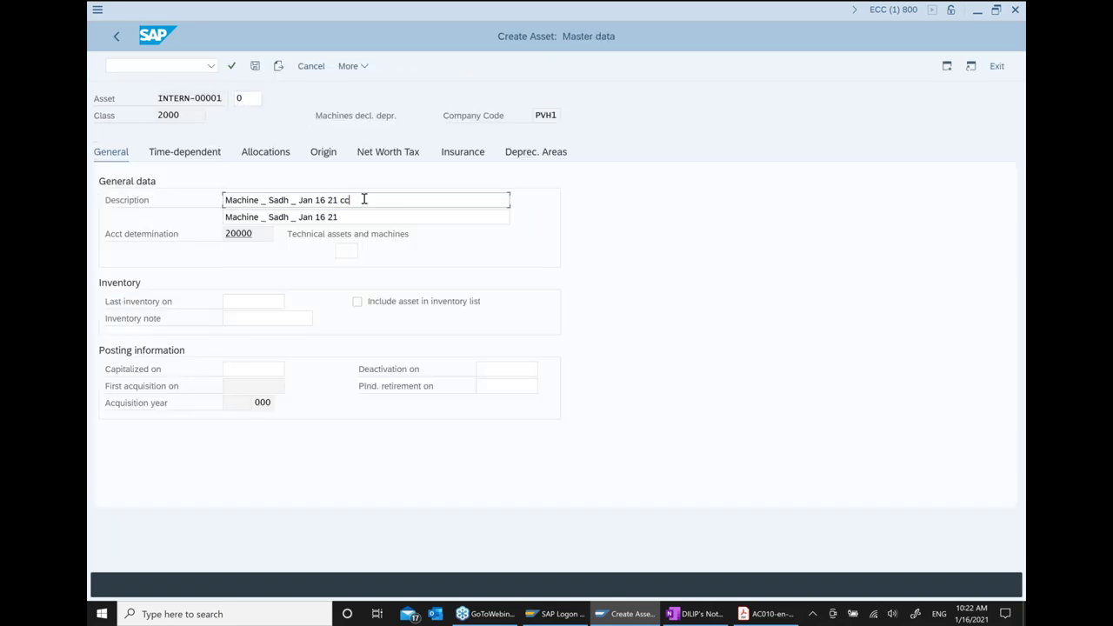
drag(363, 199, 110, 216)
key(ctrl+c)
click(113, 217)
drag(355, 216, 126, 235)
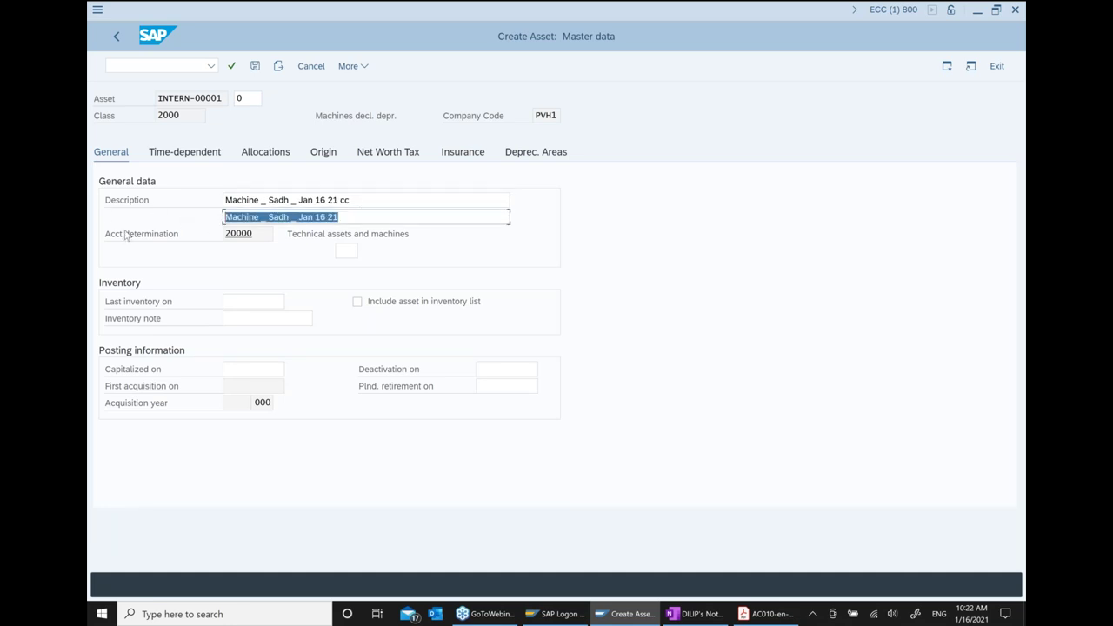
key(ctrl+v)
key(Return)
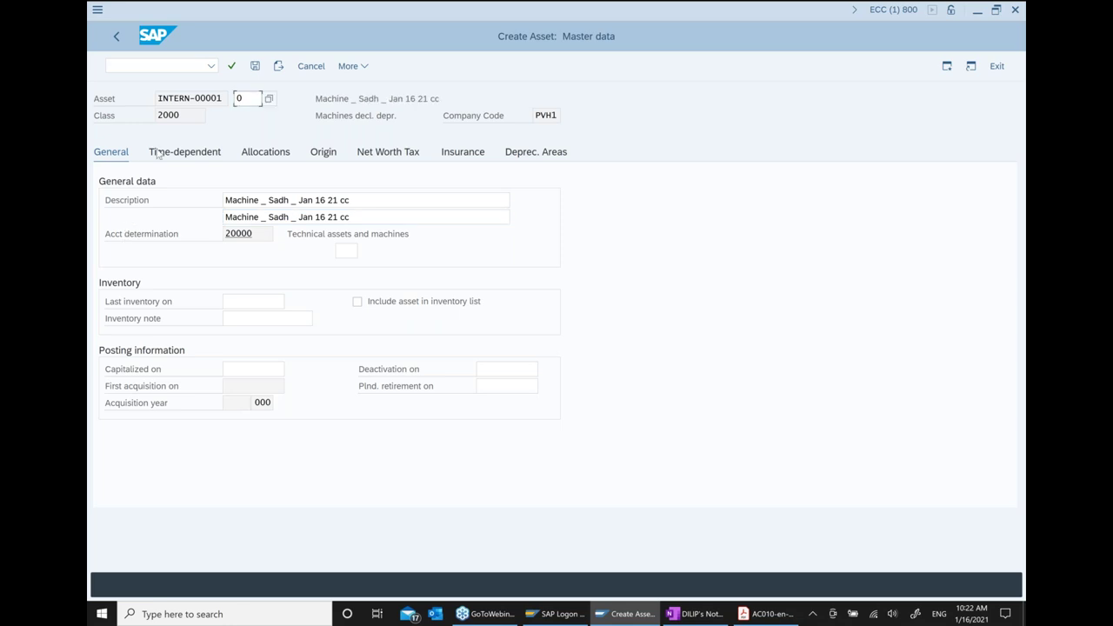
Save the new asset master record, leave the create transaction and open the Display Asset transaction (AS03).
click(255, 67)
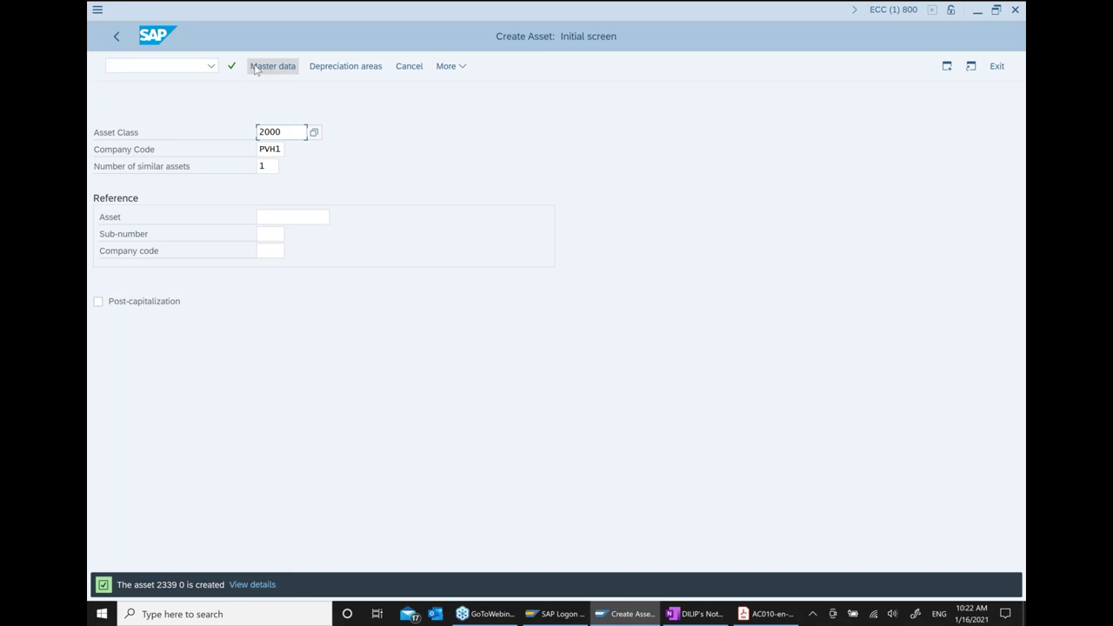
click(115, 38)
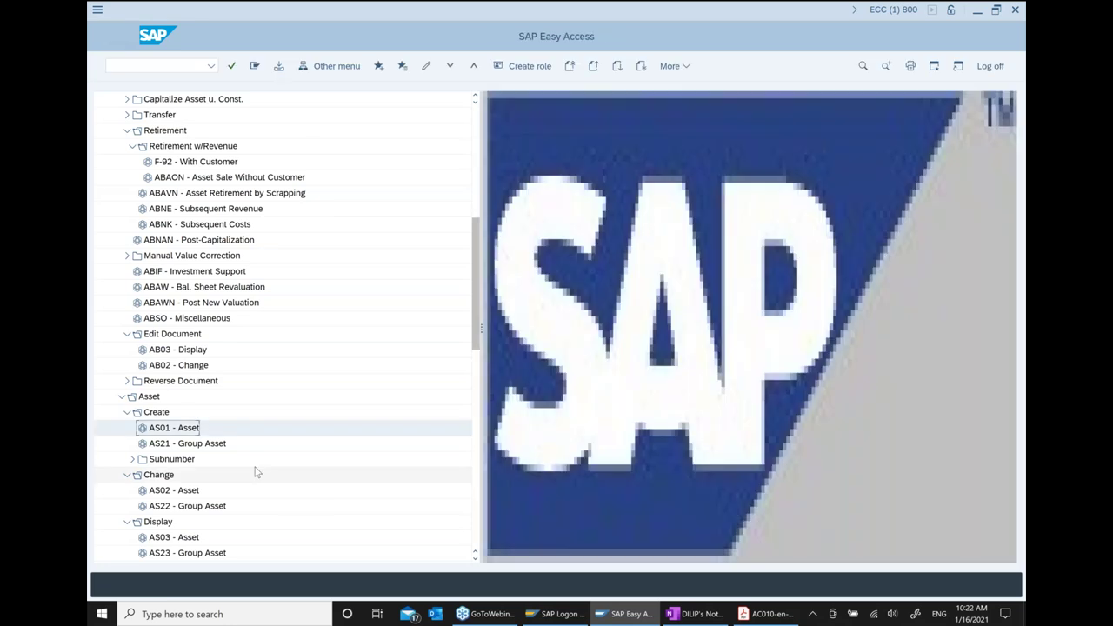
scroll(255, 472, down, 3)
double_click(174, 491)
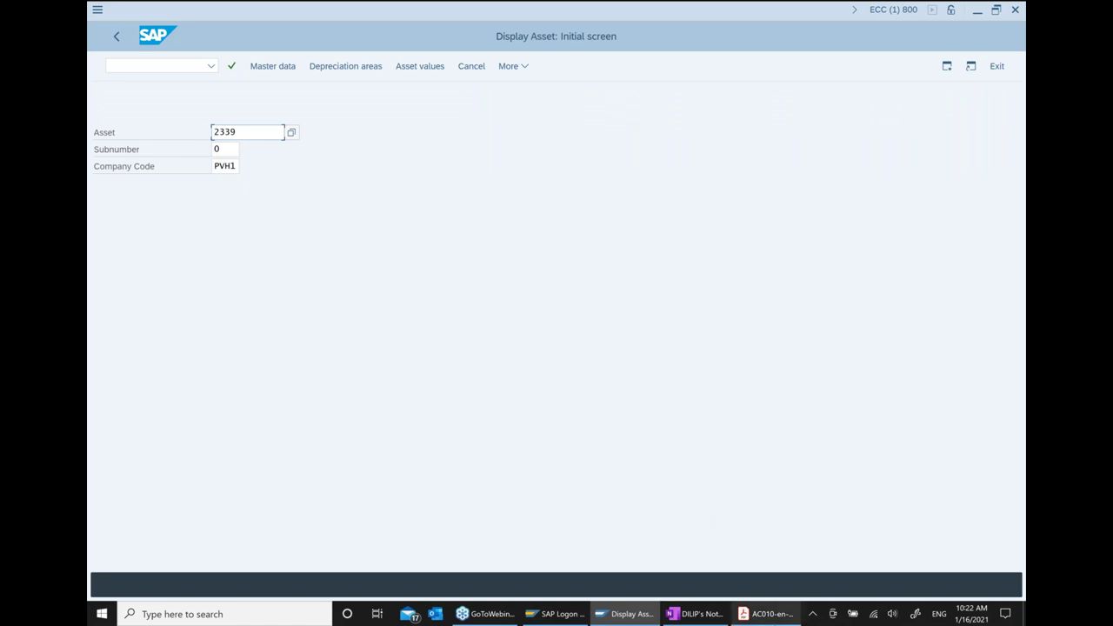
Switch to OneNote and append "...2339" to the "Create a Asset master record ... AS01" line of the scrap exercise.
click(711, 612)
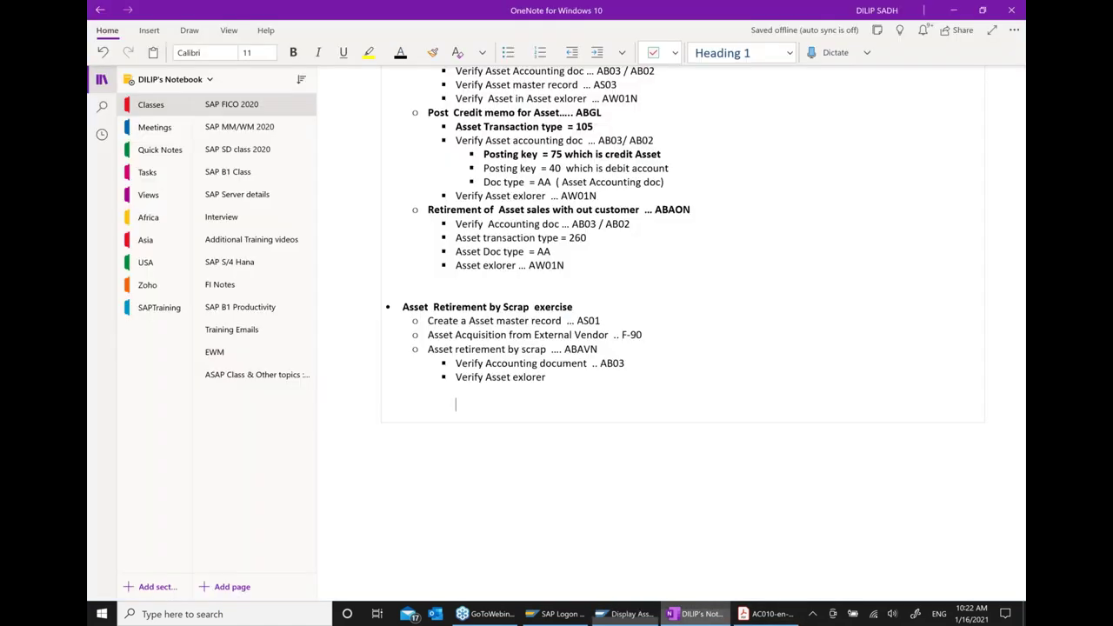
click(633, 327)
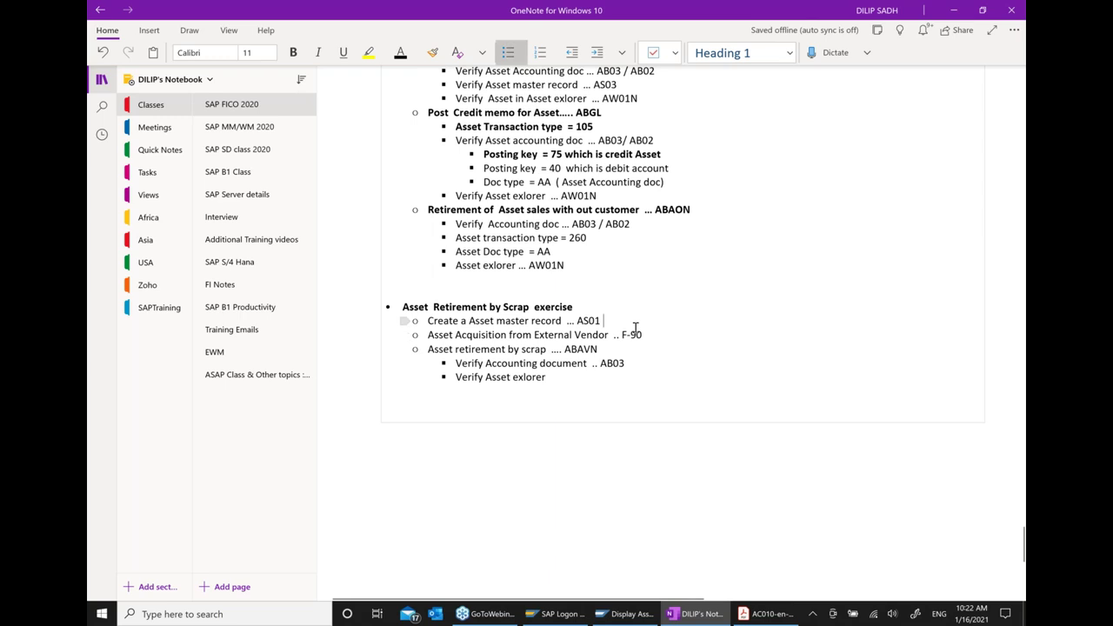
text(...)
text(2339)
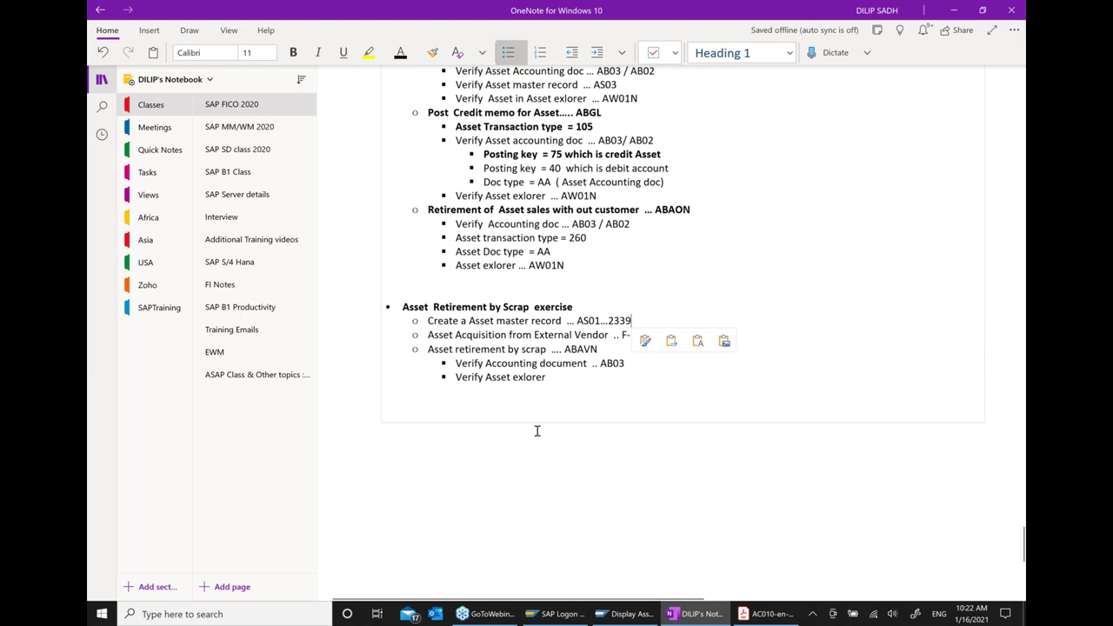
click(508, 405)
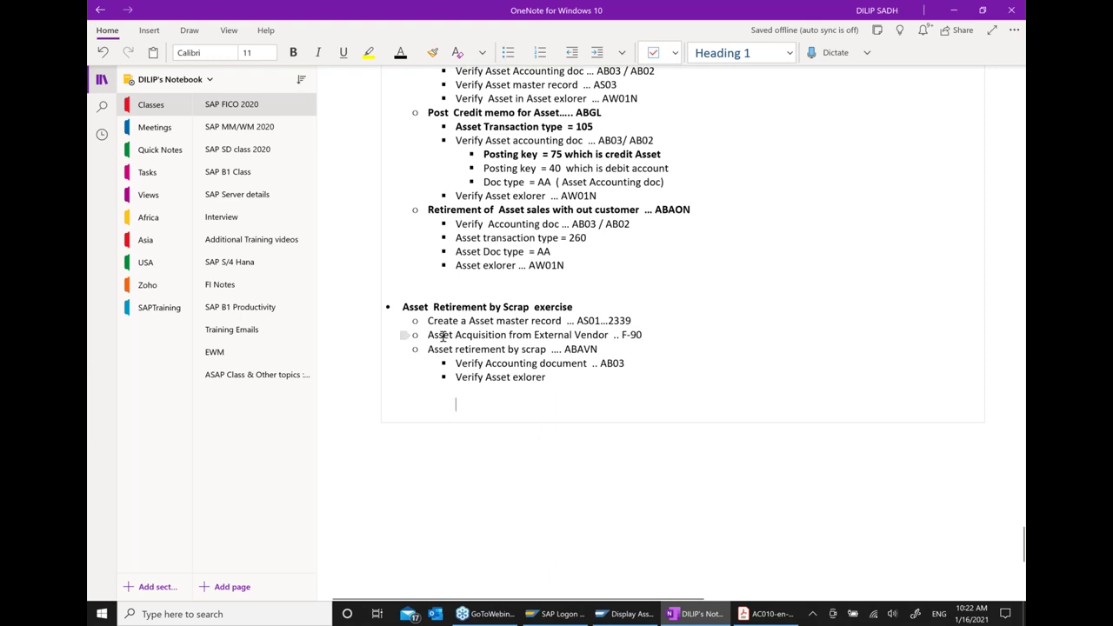
Return to SAP, leave the asset display and open the external acquisition with vendor transaction (F-90).
drag(443, 336, 659, 334)
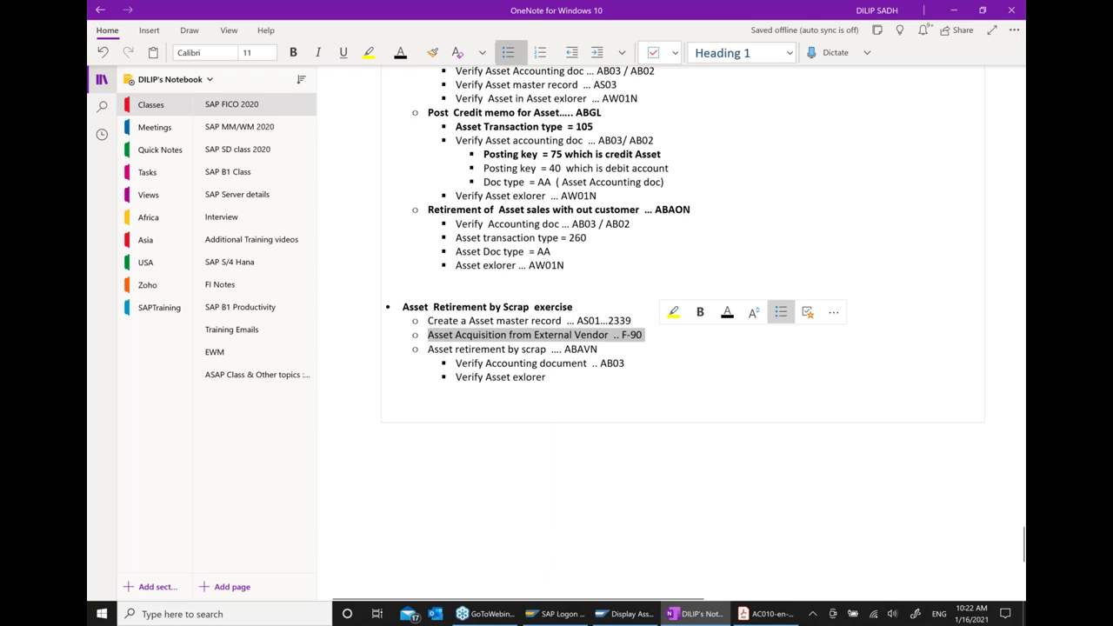
click(638, 611)
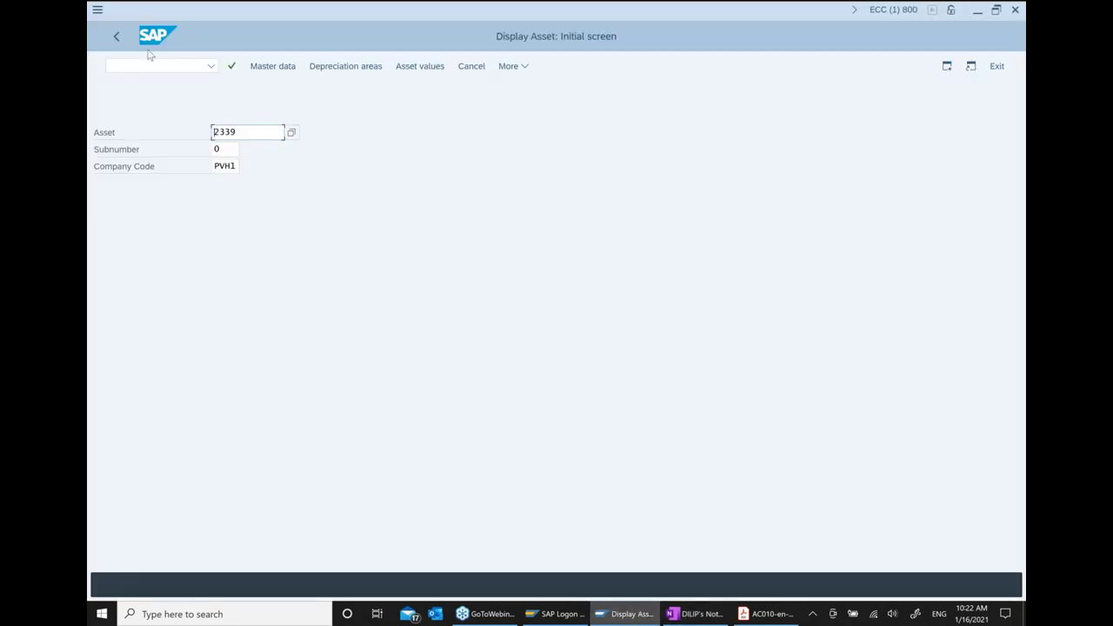
click(113, 42)
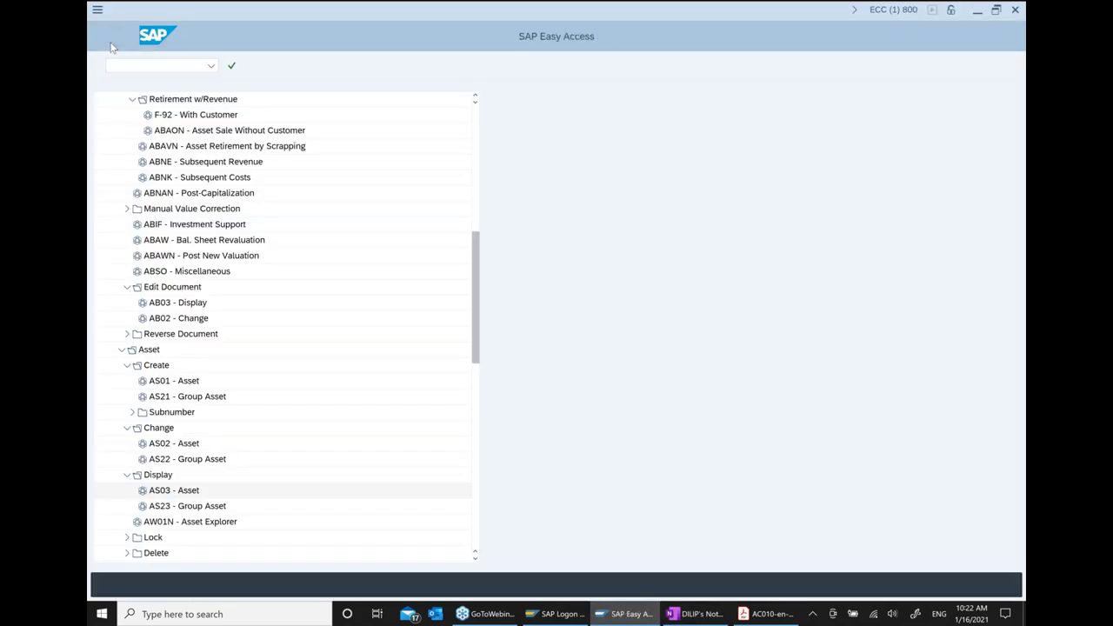
scroll(356, 337, up, 3)
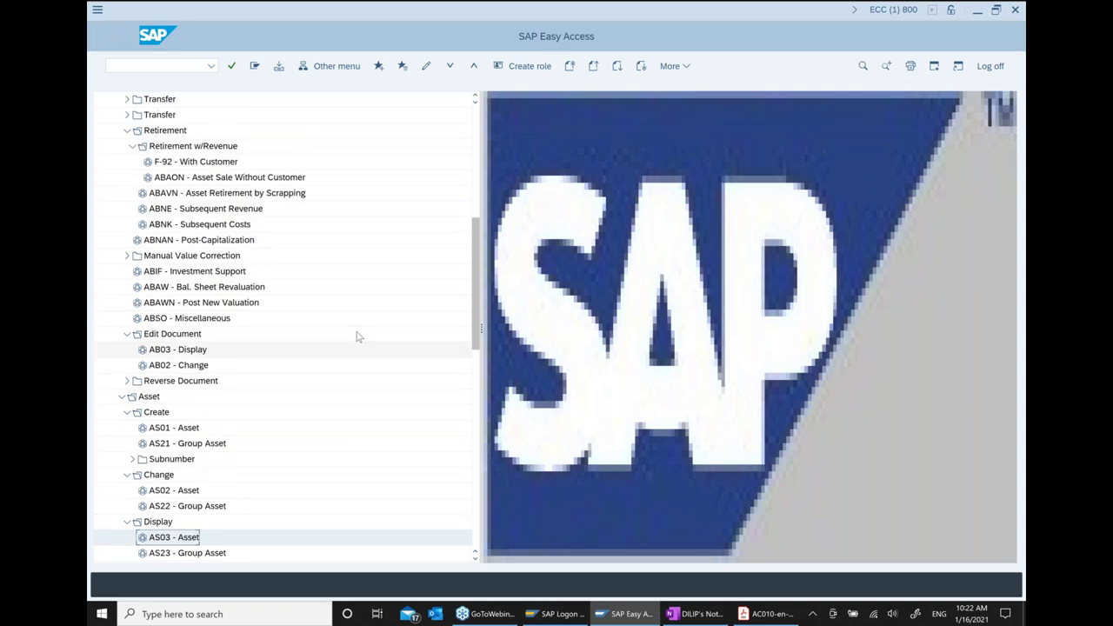
scroll(357, 337, up, 2)
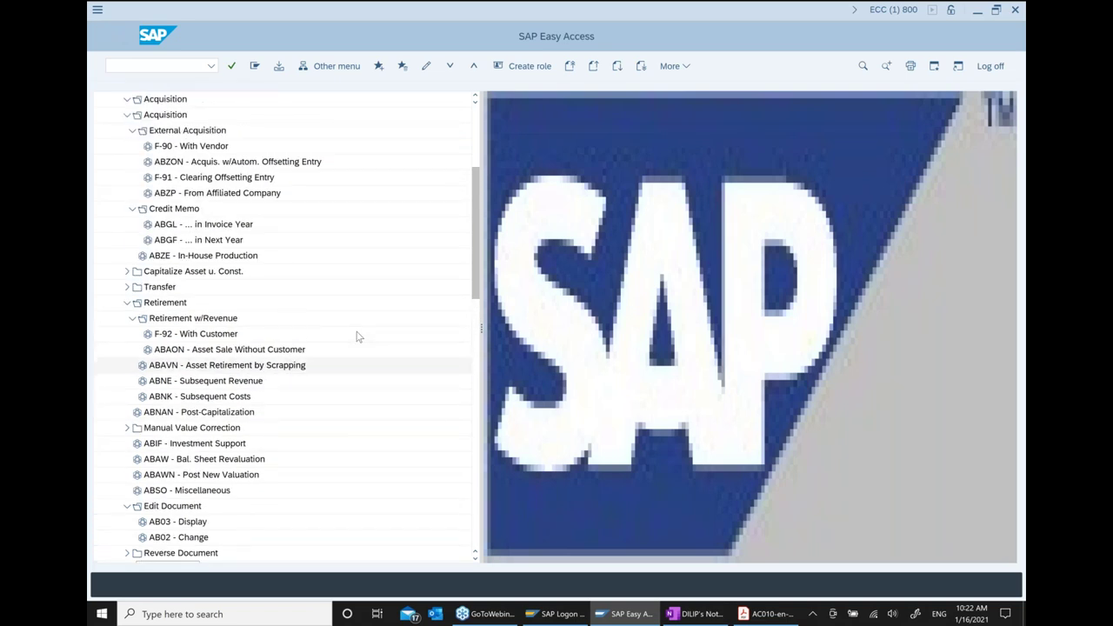
double_click(191, 193)
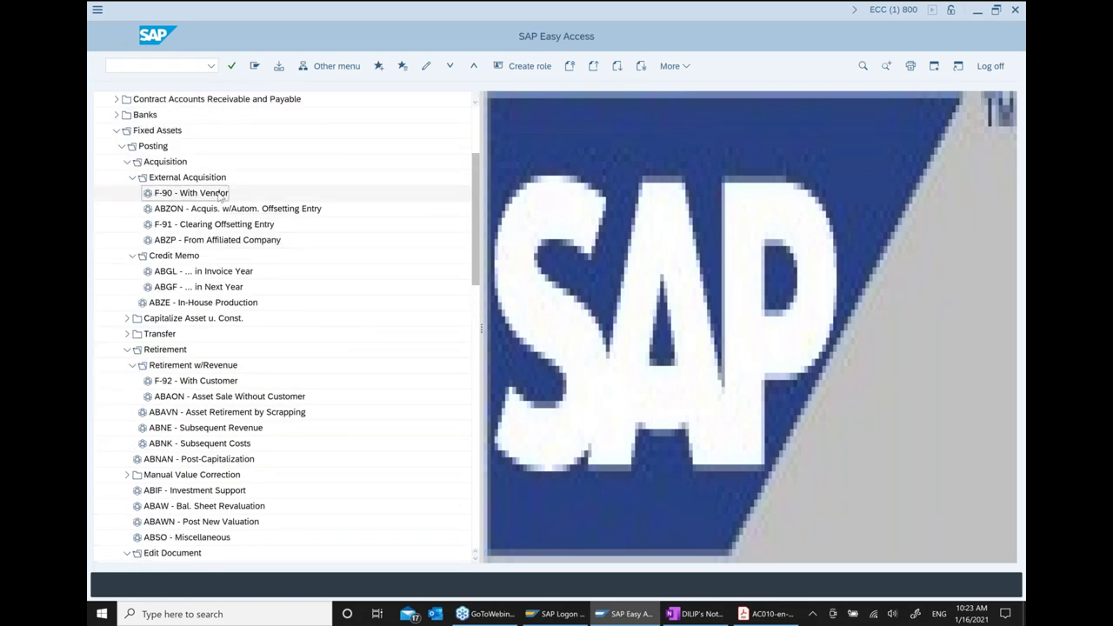
Set the document date to 01/16/2021 and enter "Machine Purchase" as both the reference and the document header text.
click(251, 98)
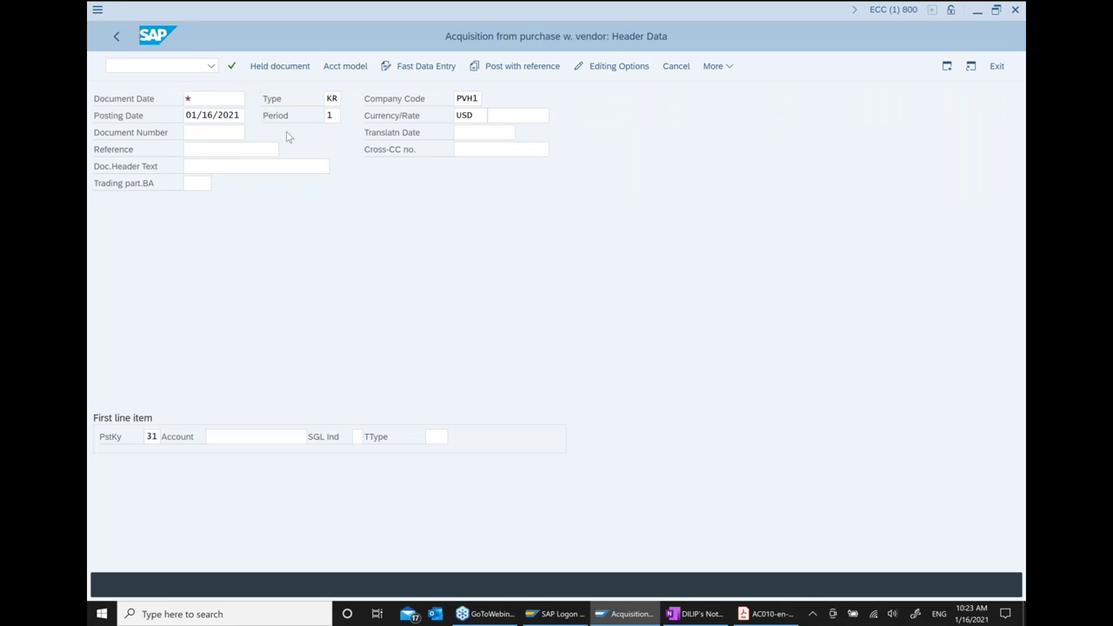
click(353, 294)
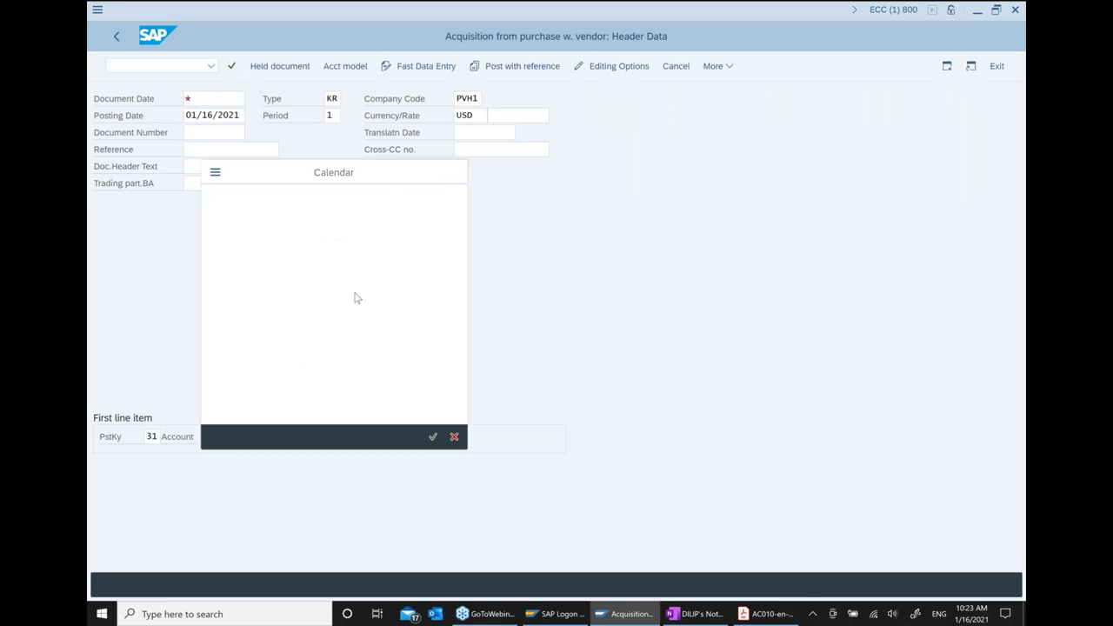
click(223, 151)
key(Down)
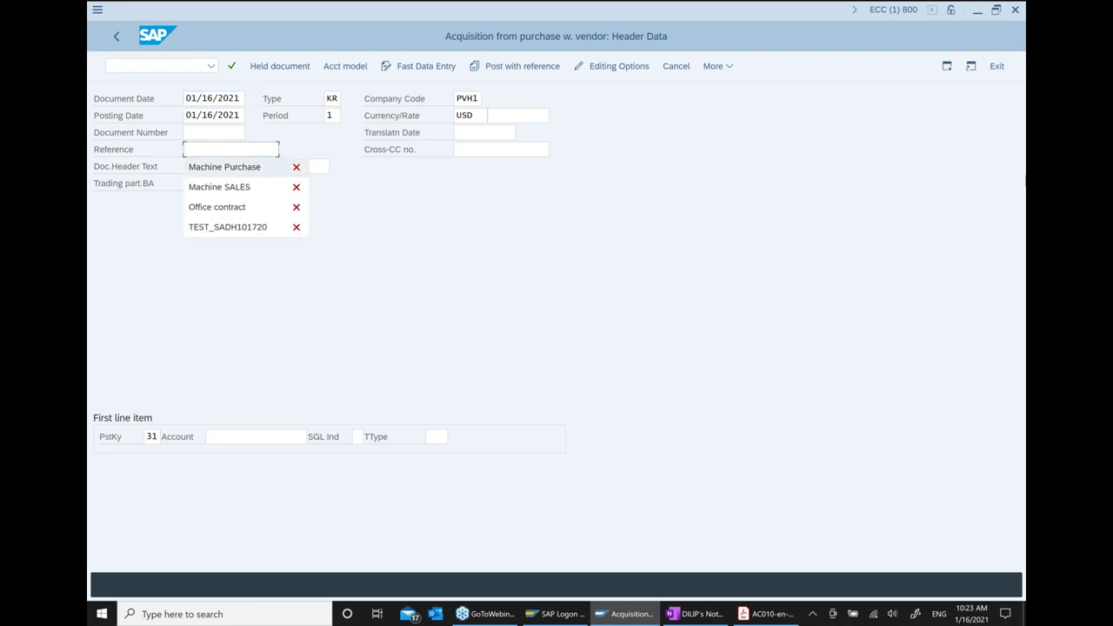
key(Return)
key(Tab)
click(261, 166)
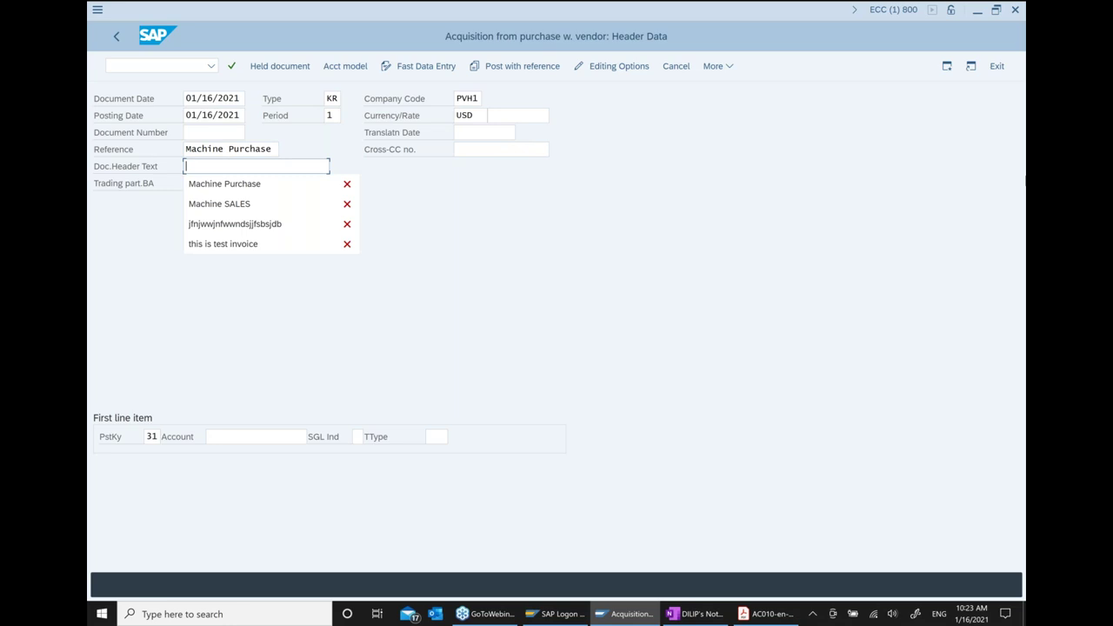
key(Down)
key(Return)
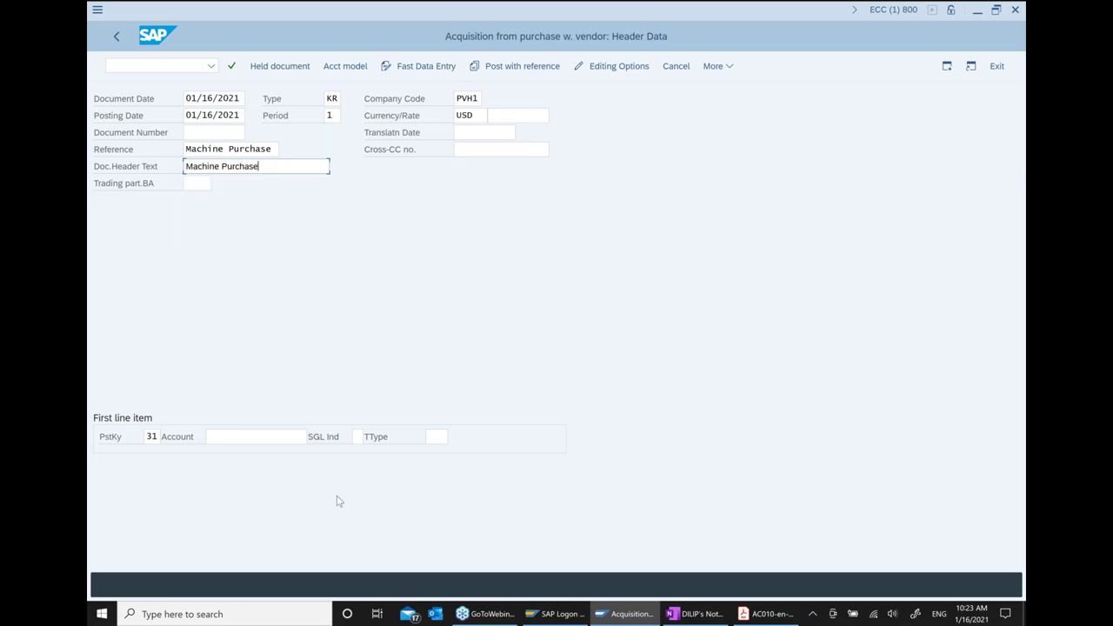
Choose PVH EXTERNAL SUPPLIER as the first line item's vendor account, set transaction type 100 and proceed to the vendor item.
click(300, 437)
click(315, 436)
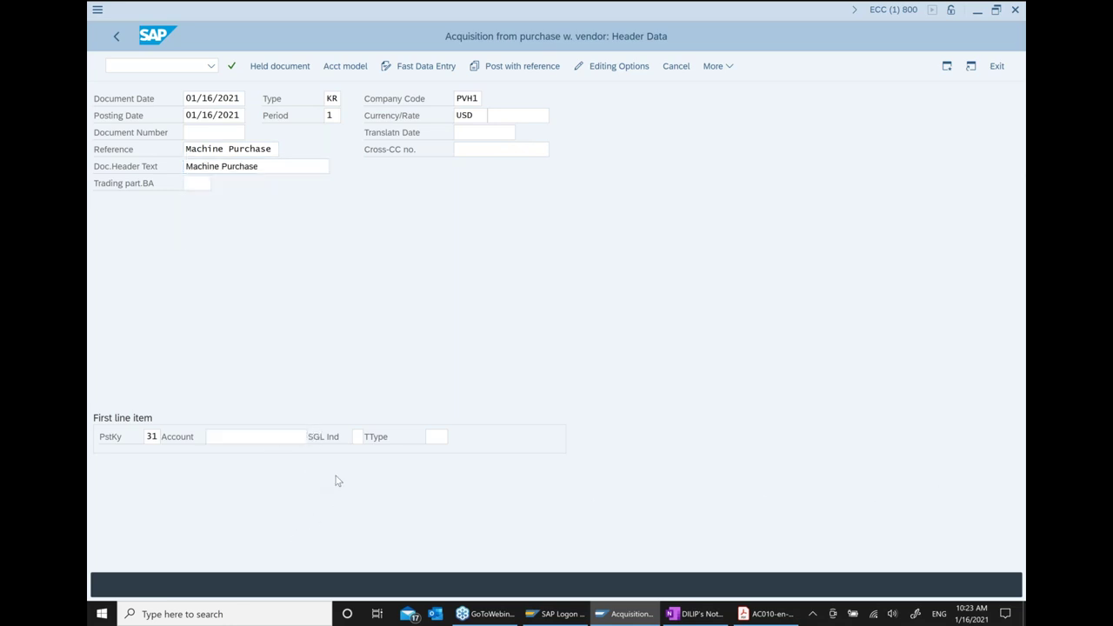
click(618, 390)
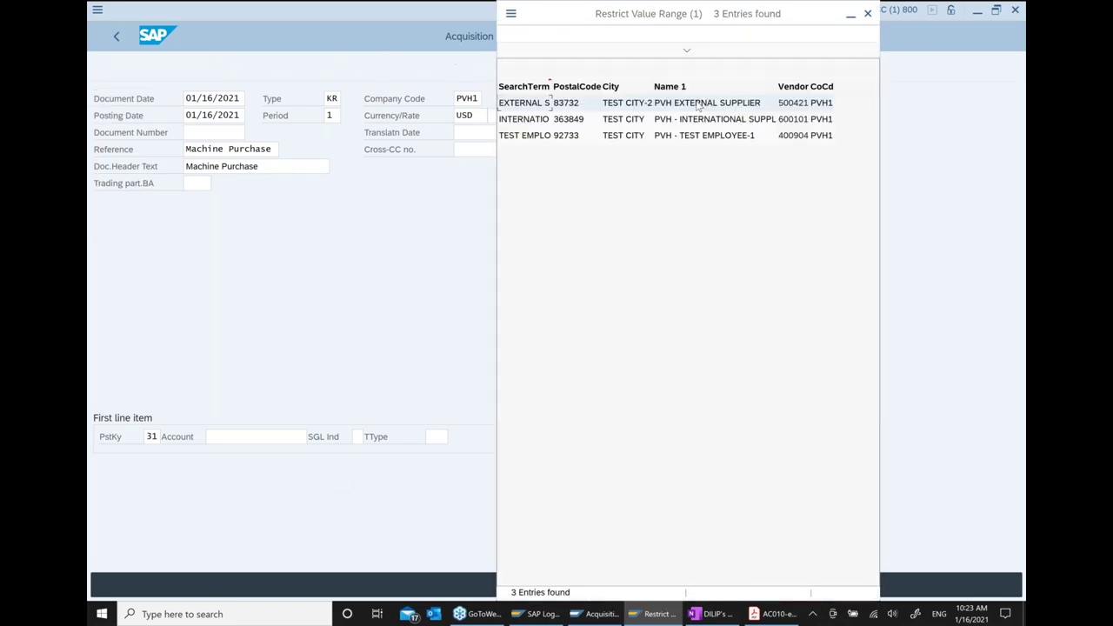
double_click(648, 109)
click(440, 435)
text(100)
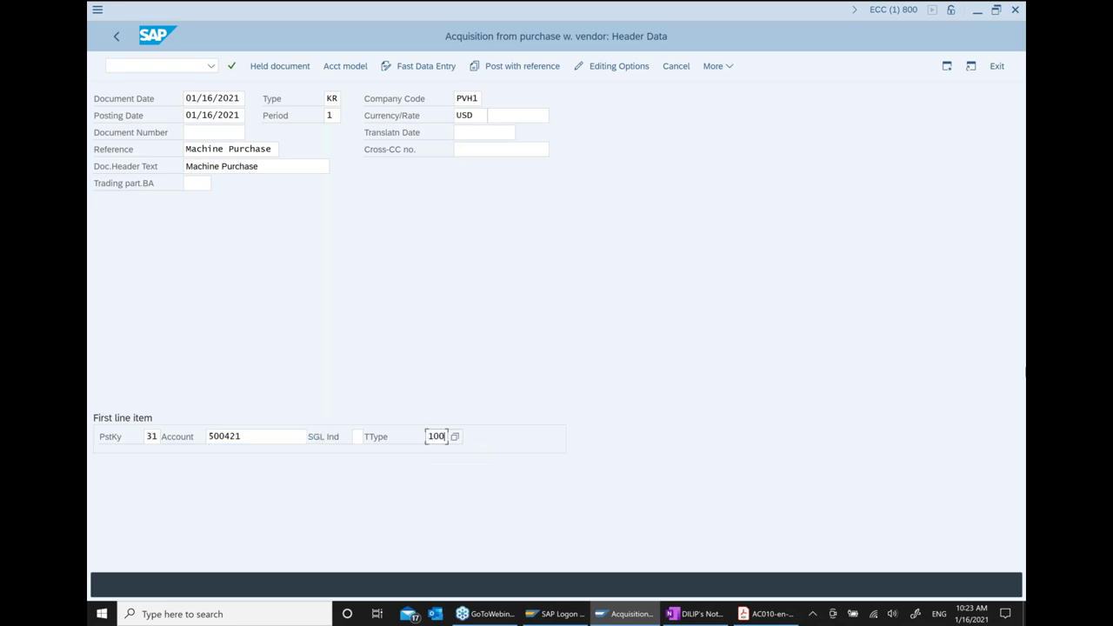
key(Return)
Set the vendor item amount to 1000 USD and choose posting key 70 for the next line item.
text(100)
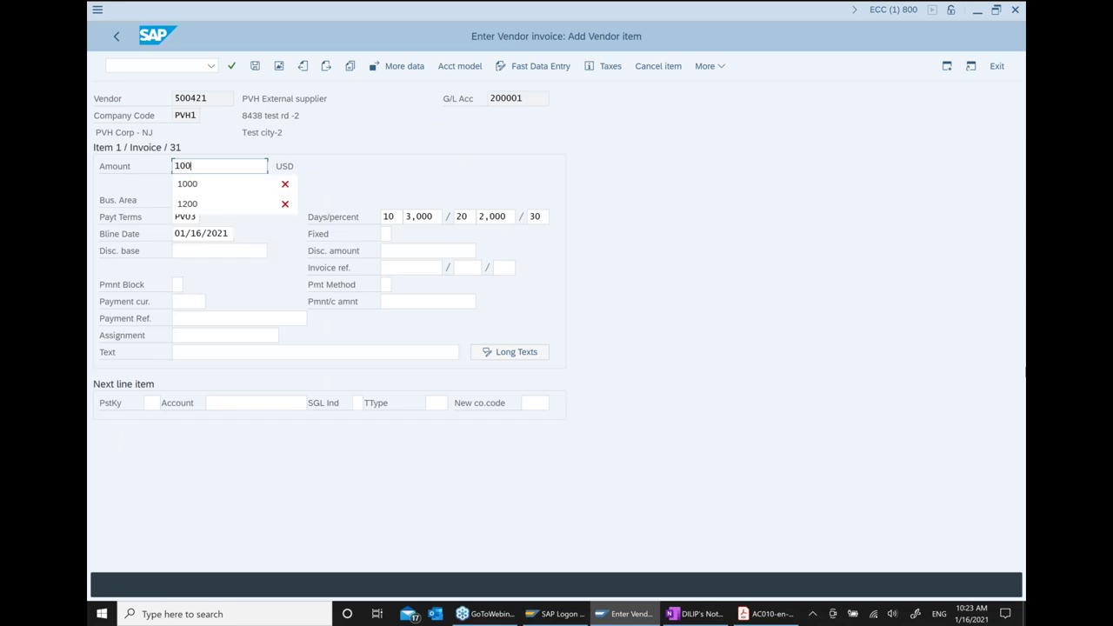
text(0)
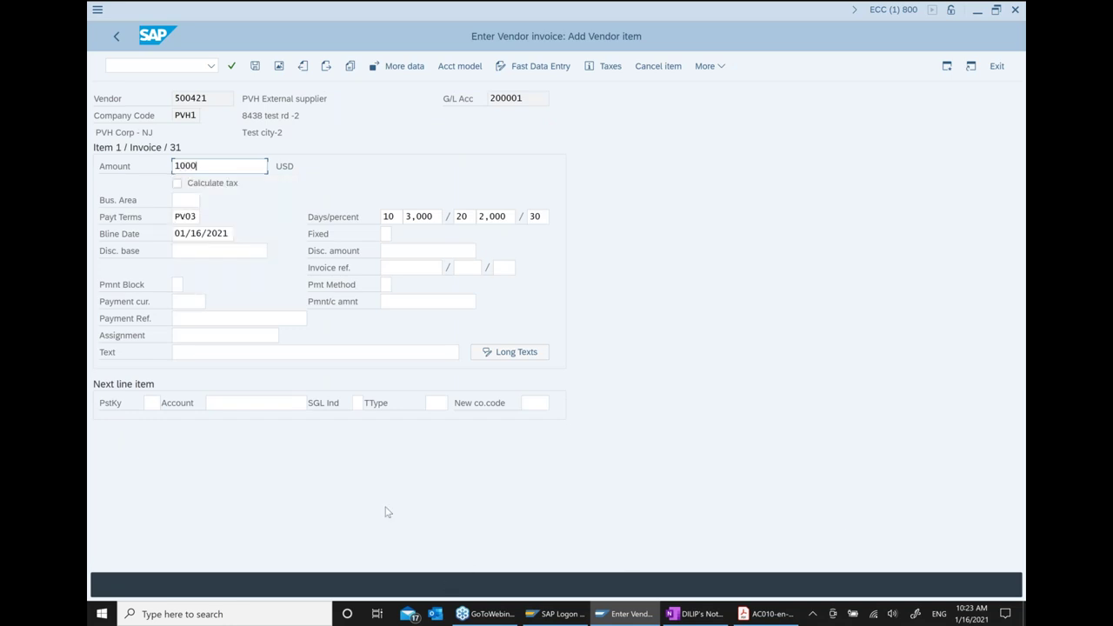
click(152, 402)
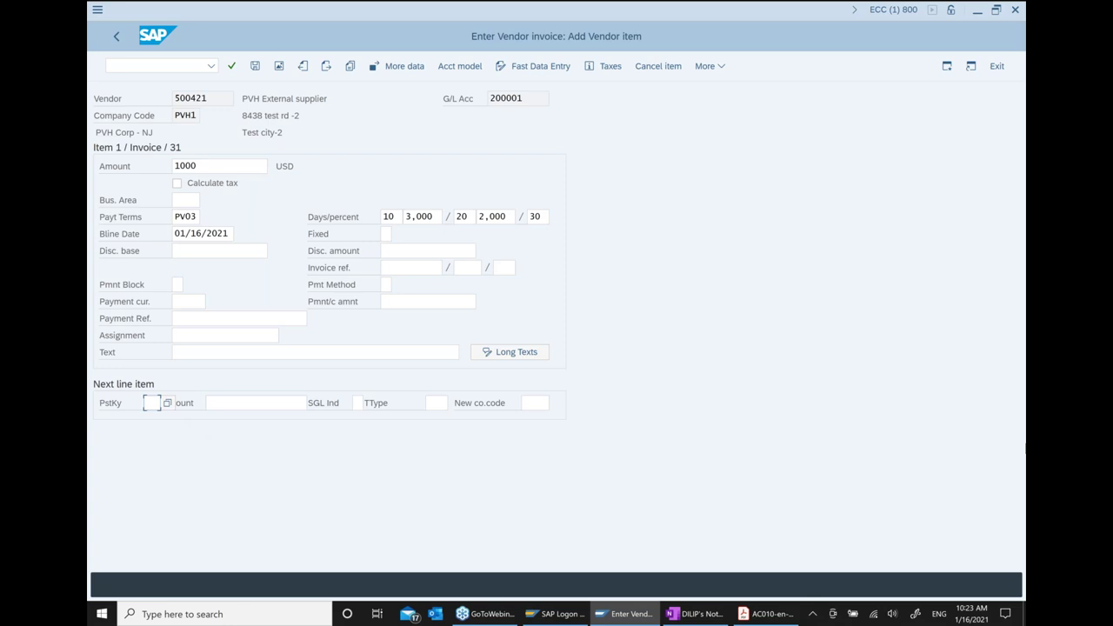
key(Down)
key(Down)
key(Return)
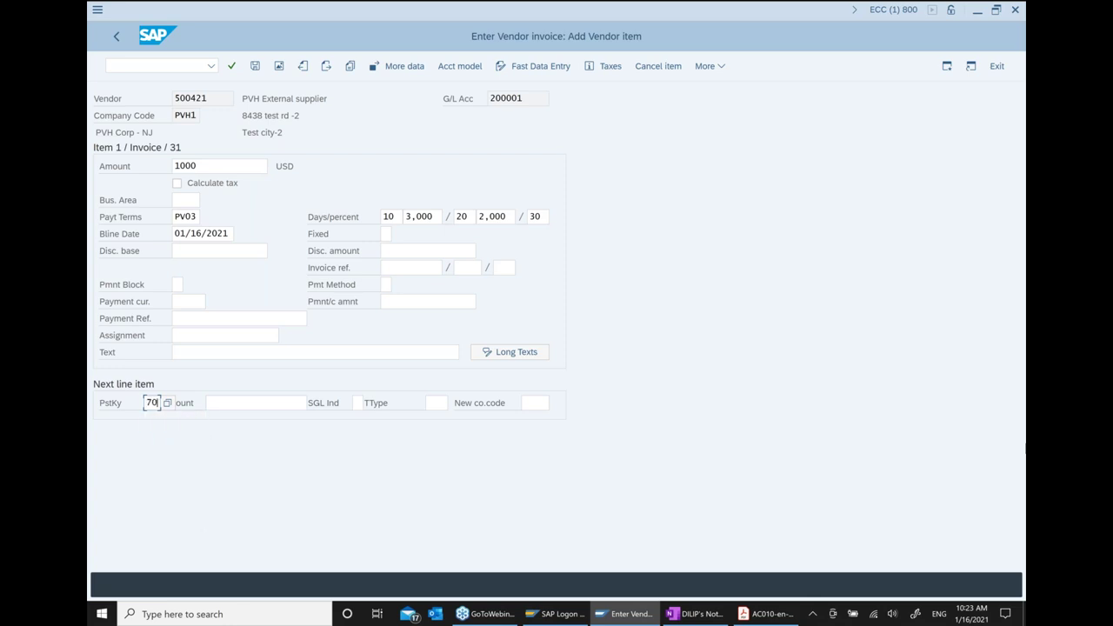